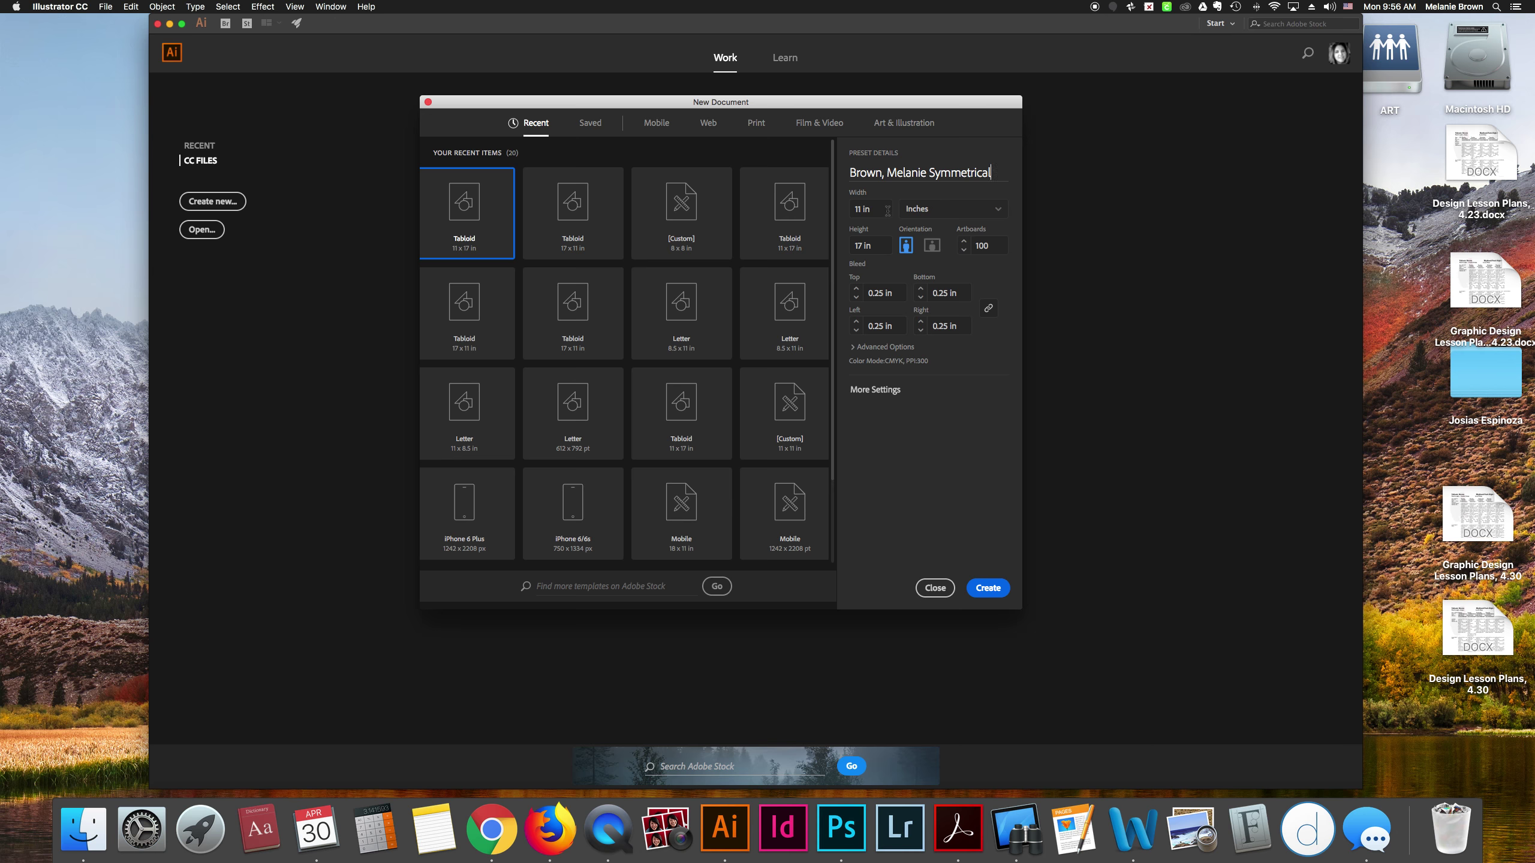
# - Complete the new document's name as the designer's last and first name followed by "-Symmetrical Design", and enlarge the New Document dialog
pyautogui.click(929, 171)
pyautogui.press('BackSpace')
pyautogui.write('-')
pyautogui.write(' Design')
pyautogui.moveTo(876, 102); pyautogui.dragTo(827, 99)
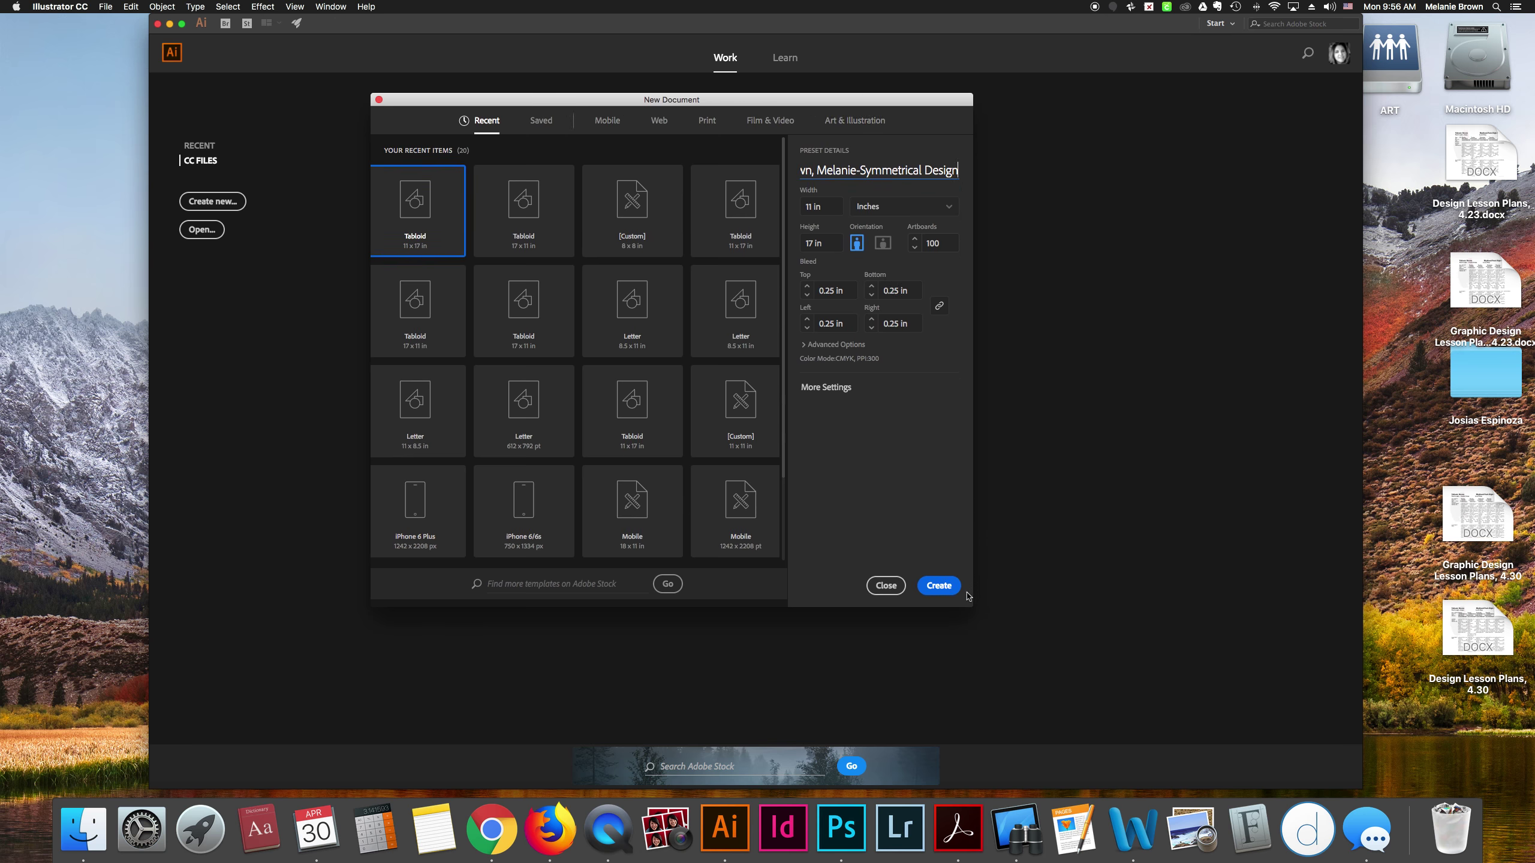
pyautogui.moveTo(967, 606); pyautogui.dragTo(1129, 651)
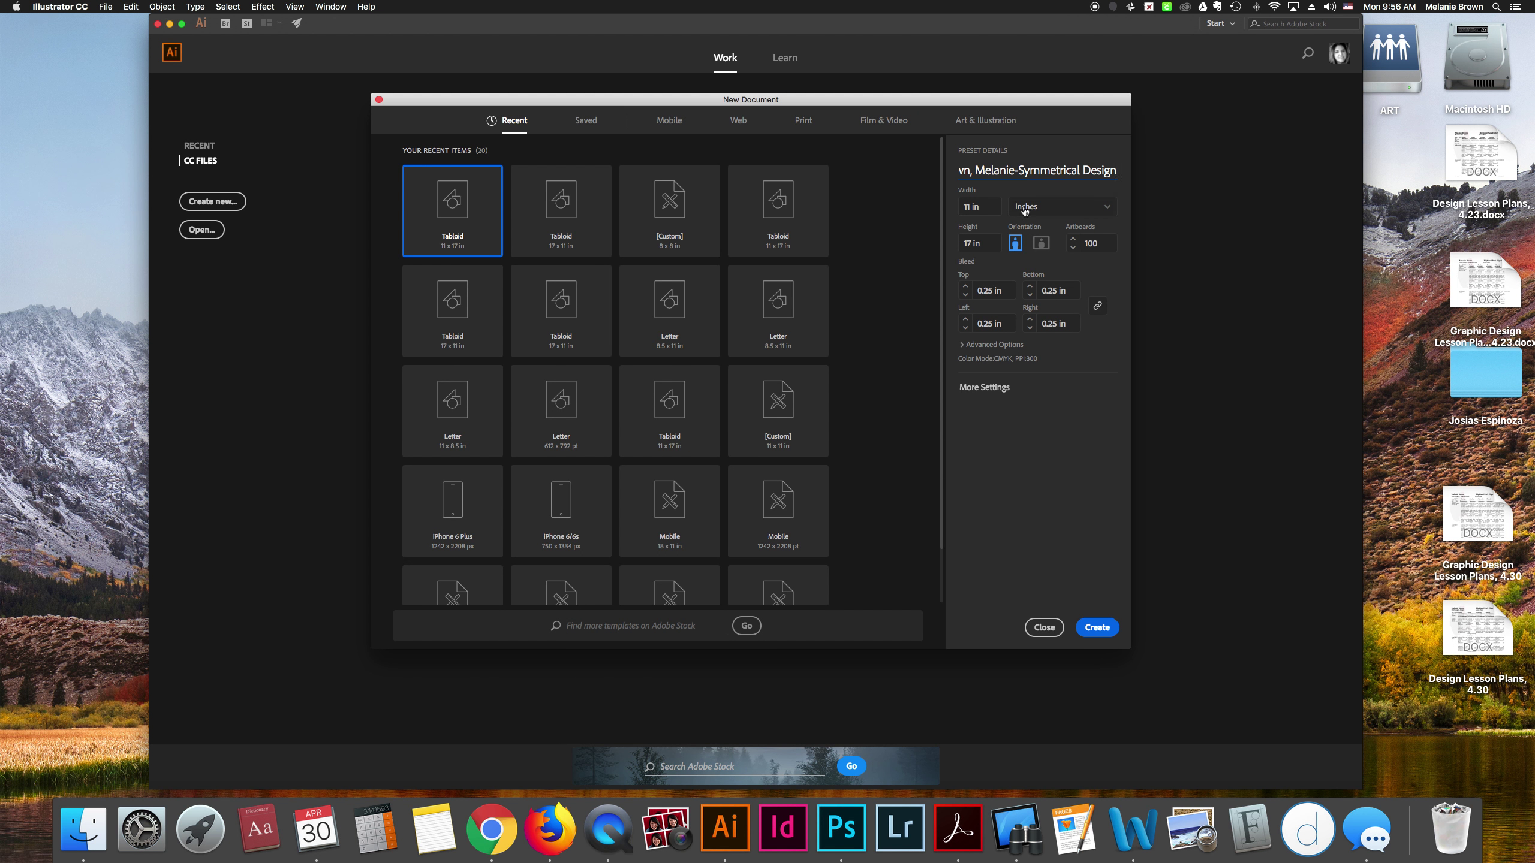
# - Set the new document to 11 in wide by 8.5 in high with landscape orientation
pyautogui.doubleClick(970, 206)
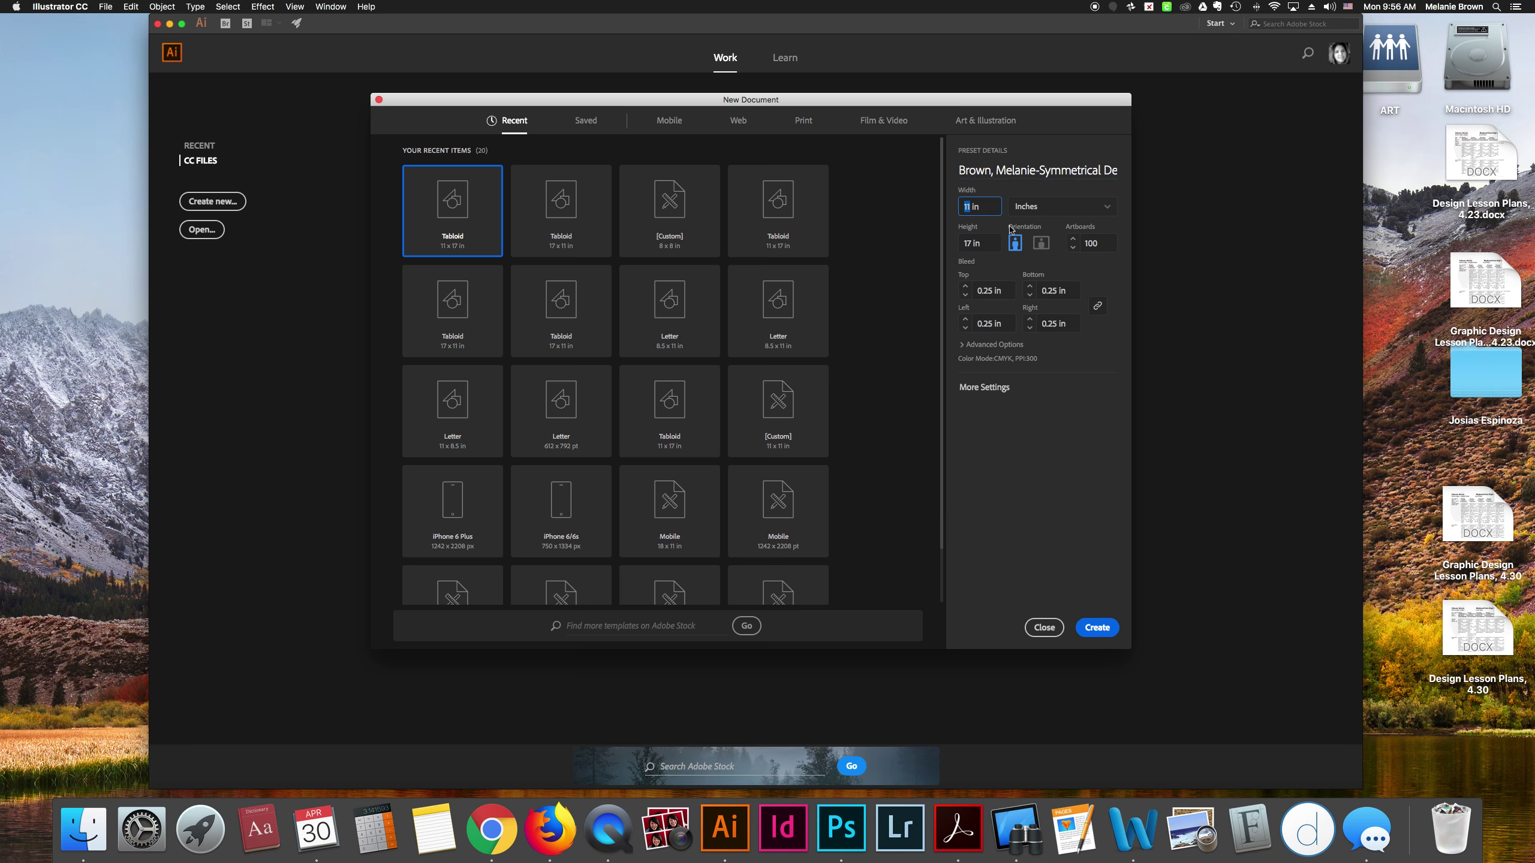
pyautogui.write('11')
pyautogui.doubleClick(967, 242)
pyautogui.write('8.5')
pyautogui.click(1041, 243)
# - Set the number of artboards to 1 and create the document
pyautogui.click(1073, 248)
pyautogui.click(1073, 247)
pyautogui.click(1073, 247)
pyautogui.click(1074, 248)
pyautogui.write('1')
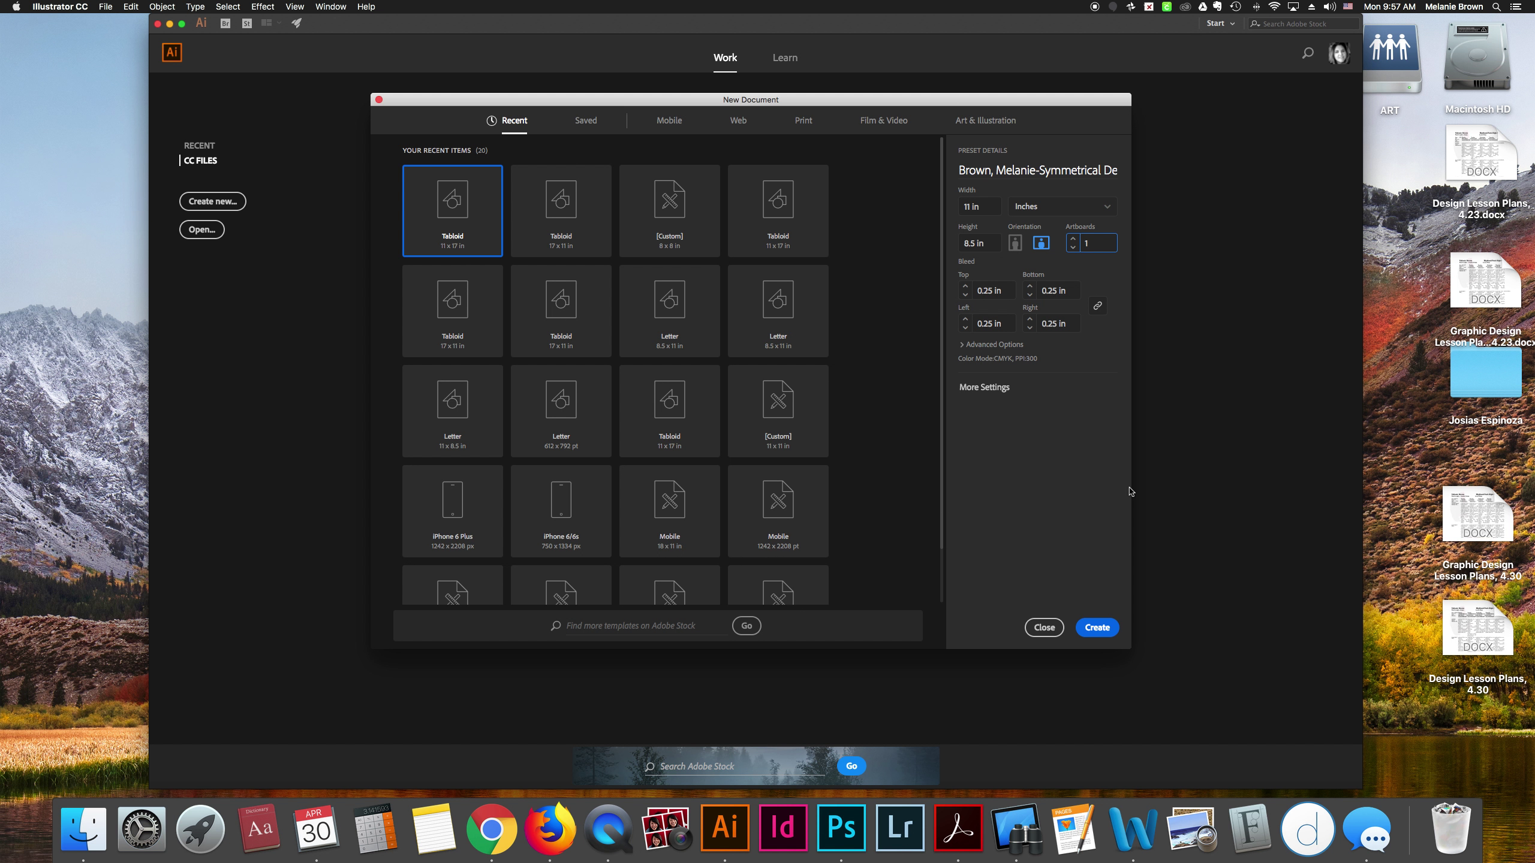
pyautogui.click(1096, 629)
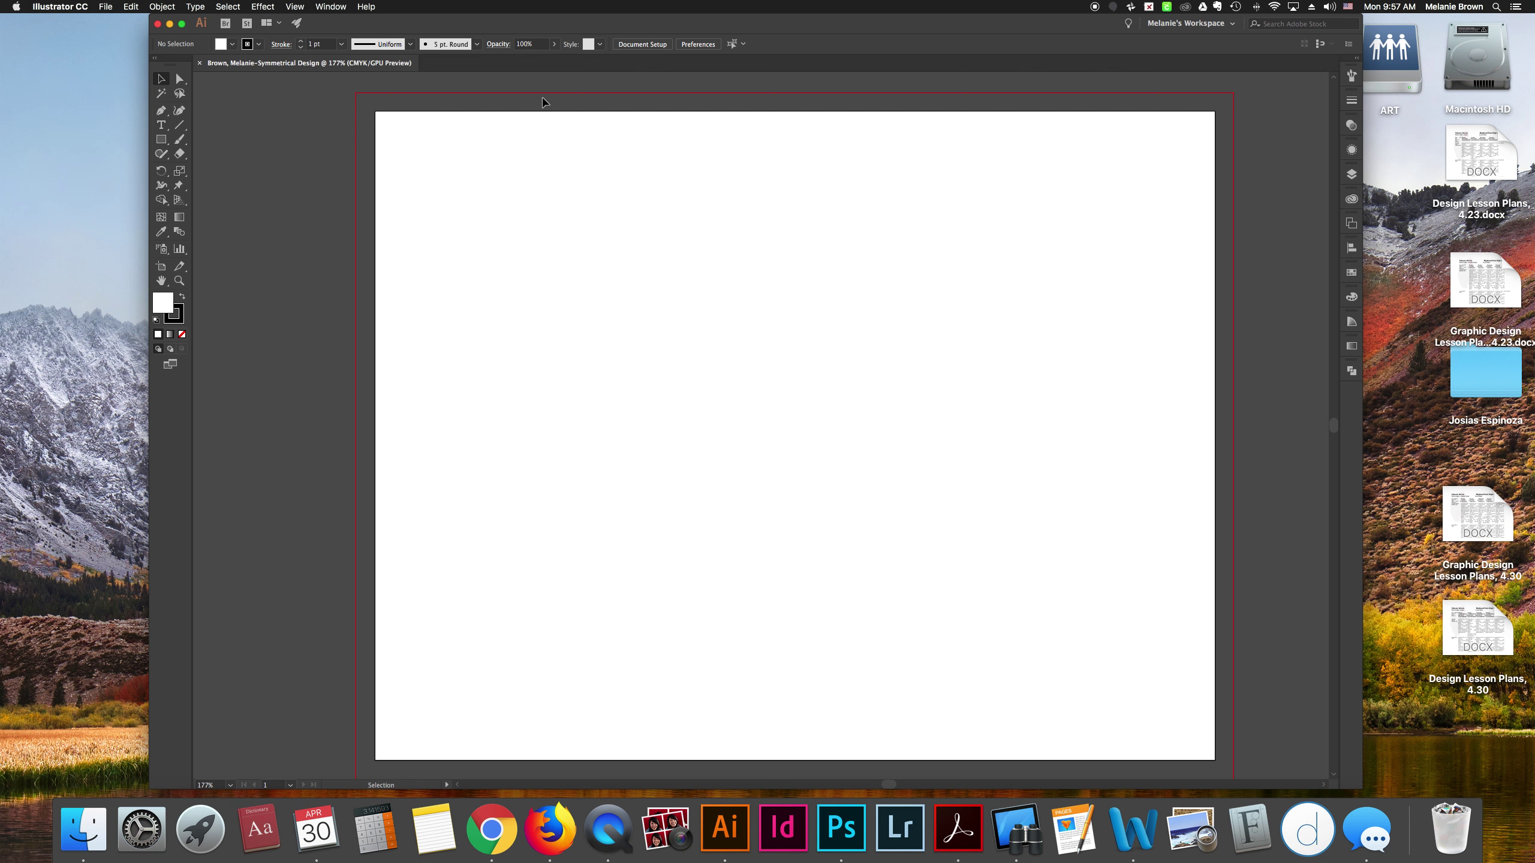
# - Show the rulers around the artboard
pyautogui.hscroll(1, 559, 113)
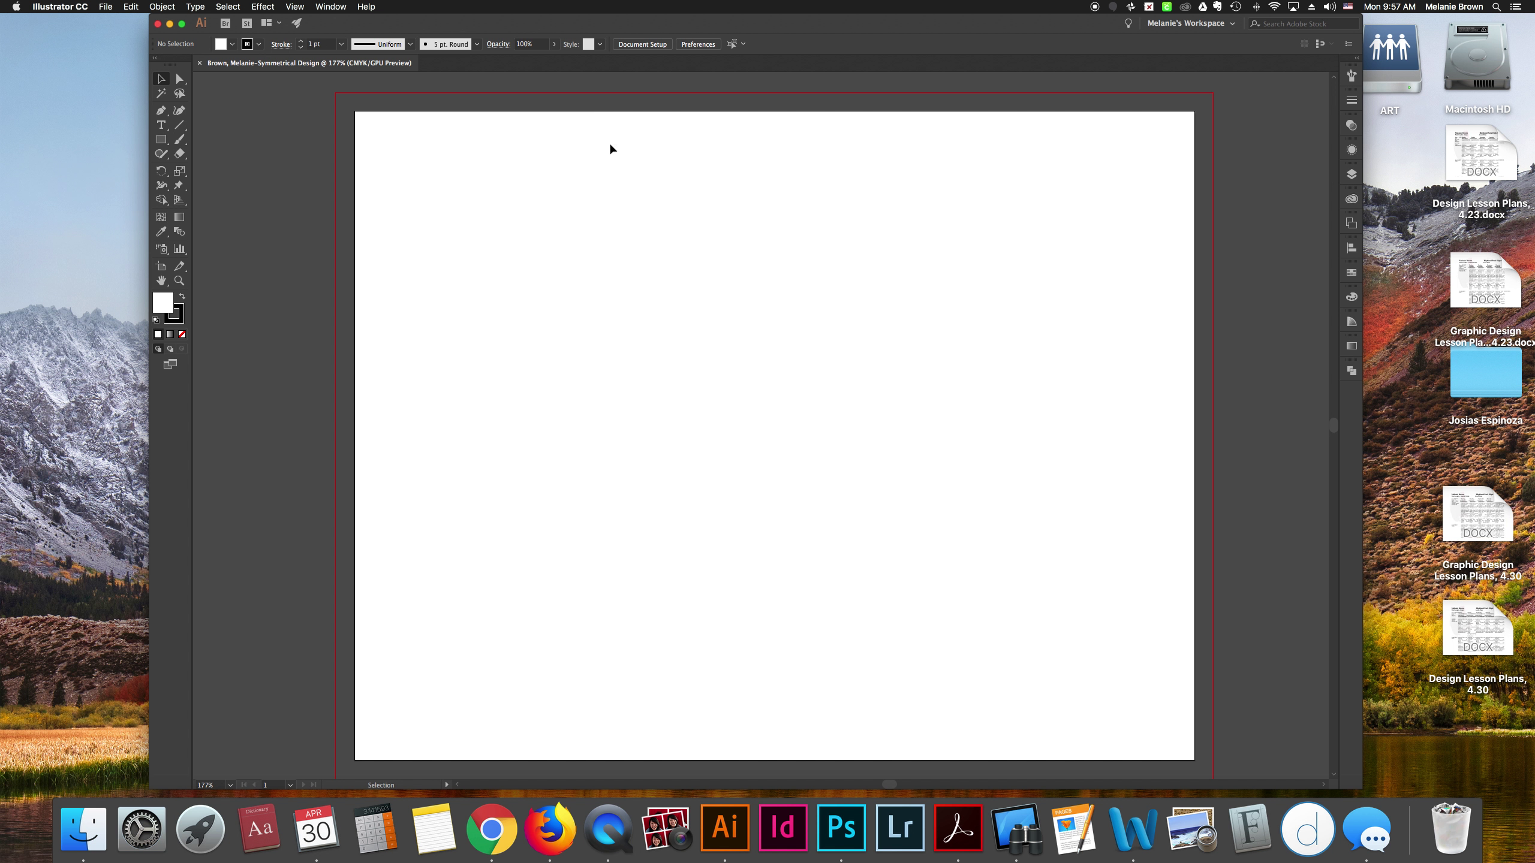
pyautogui.press('super+r')
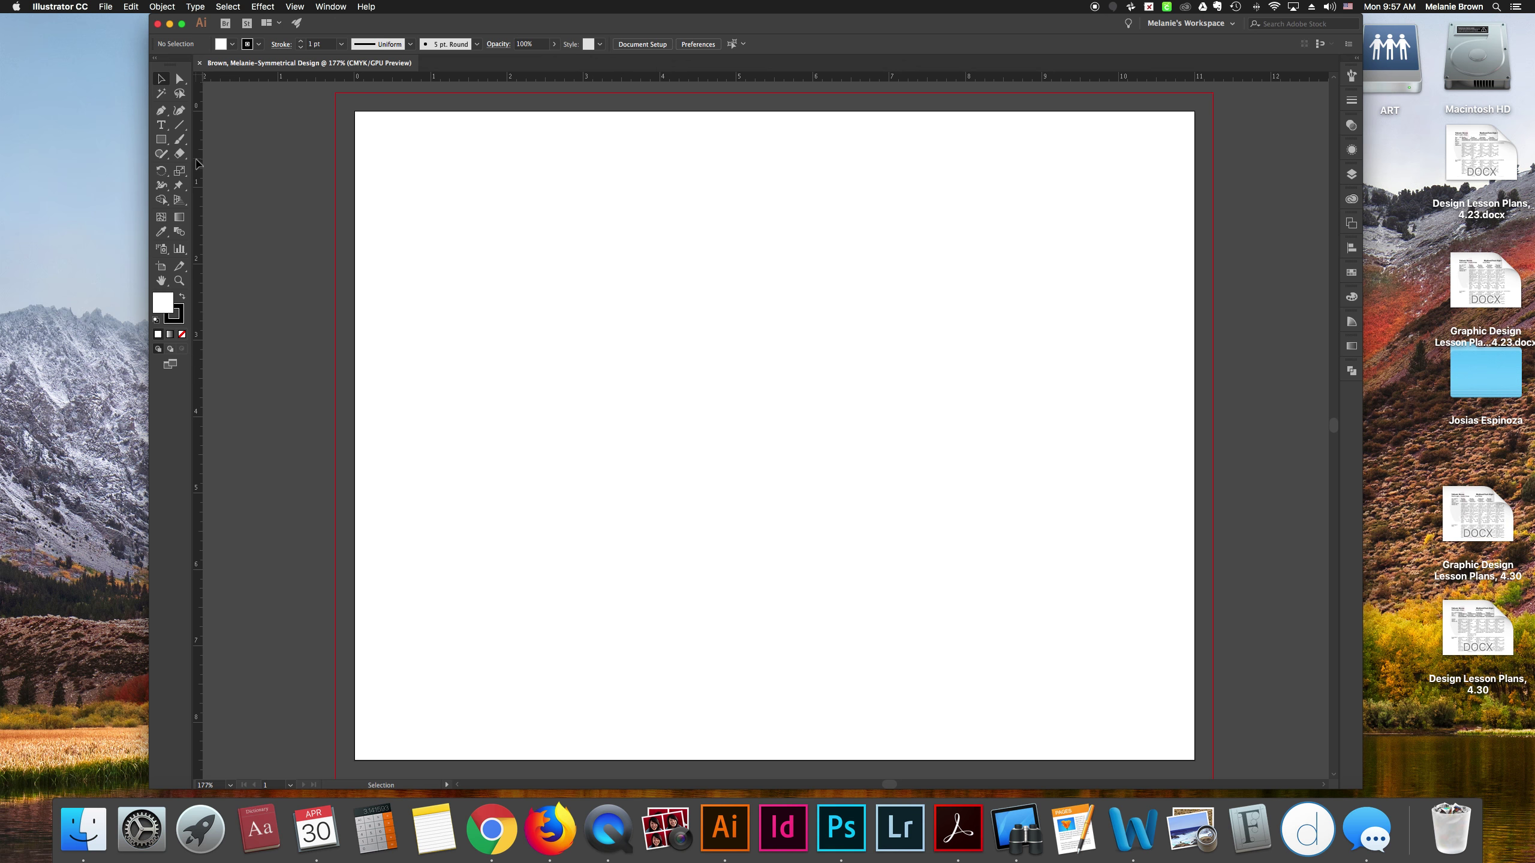
pyautogui.moveTo(199, 166); pyautogui.dragTo(776, 160)
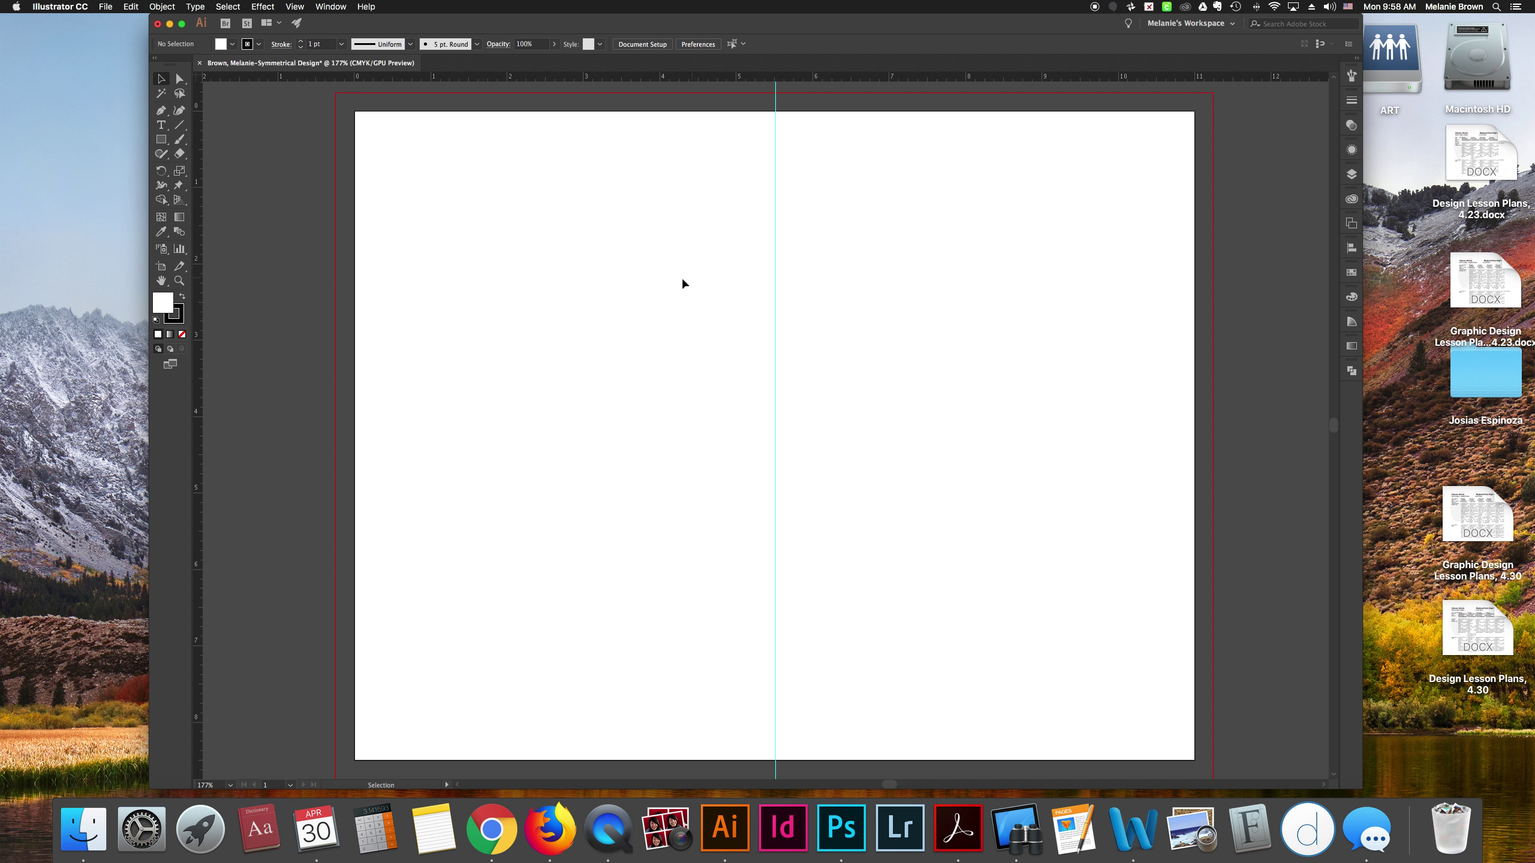
pyautogui.hscroll(-2, 688, 280)
pyautogui.hscroll(3, 681, 282)
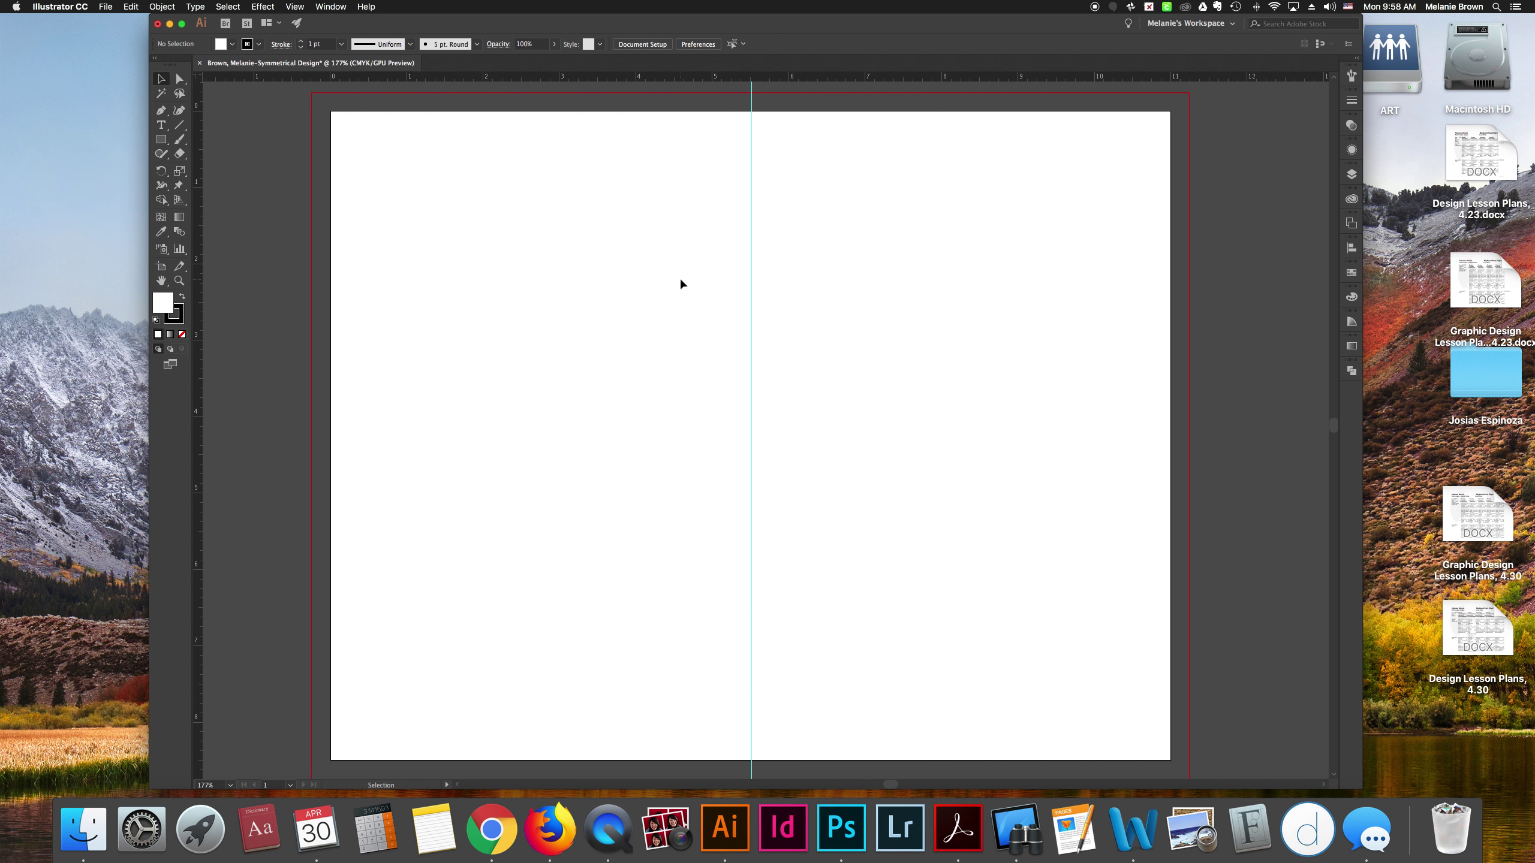
pyautogui.press('super+z')
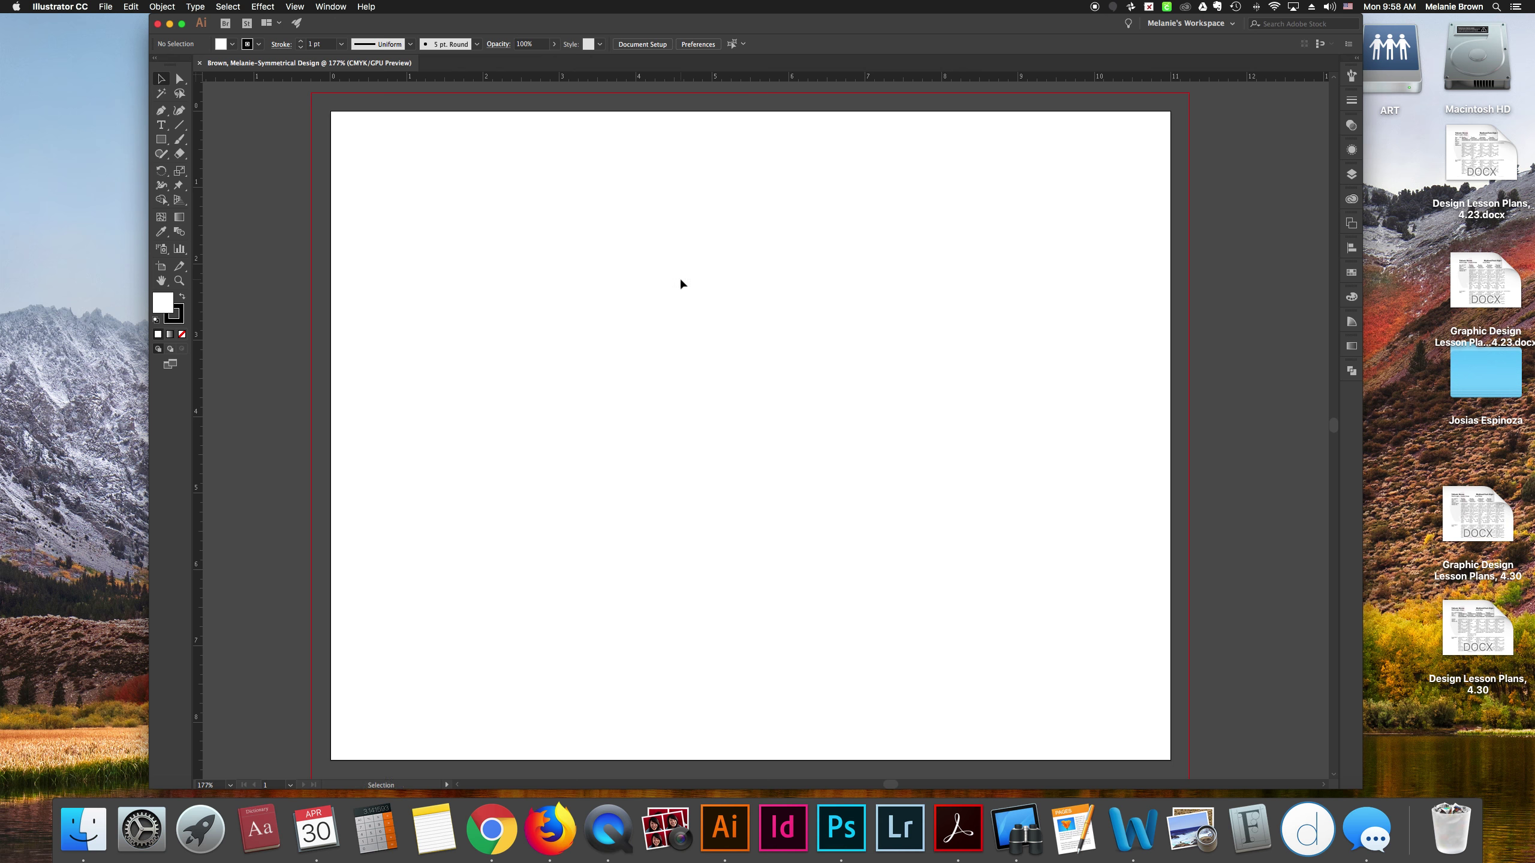
pyautogui.moveTo(199, 224); pyautogui.dragTo(748, 195)
pyautogui.press('super+z')
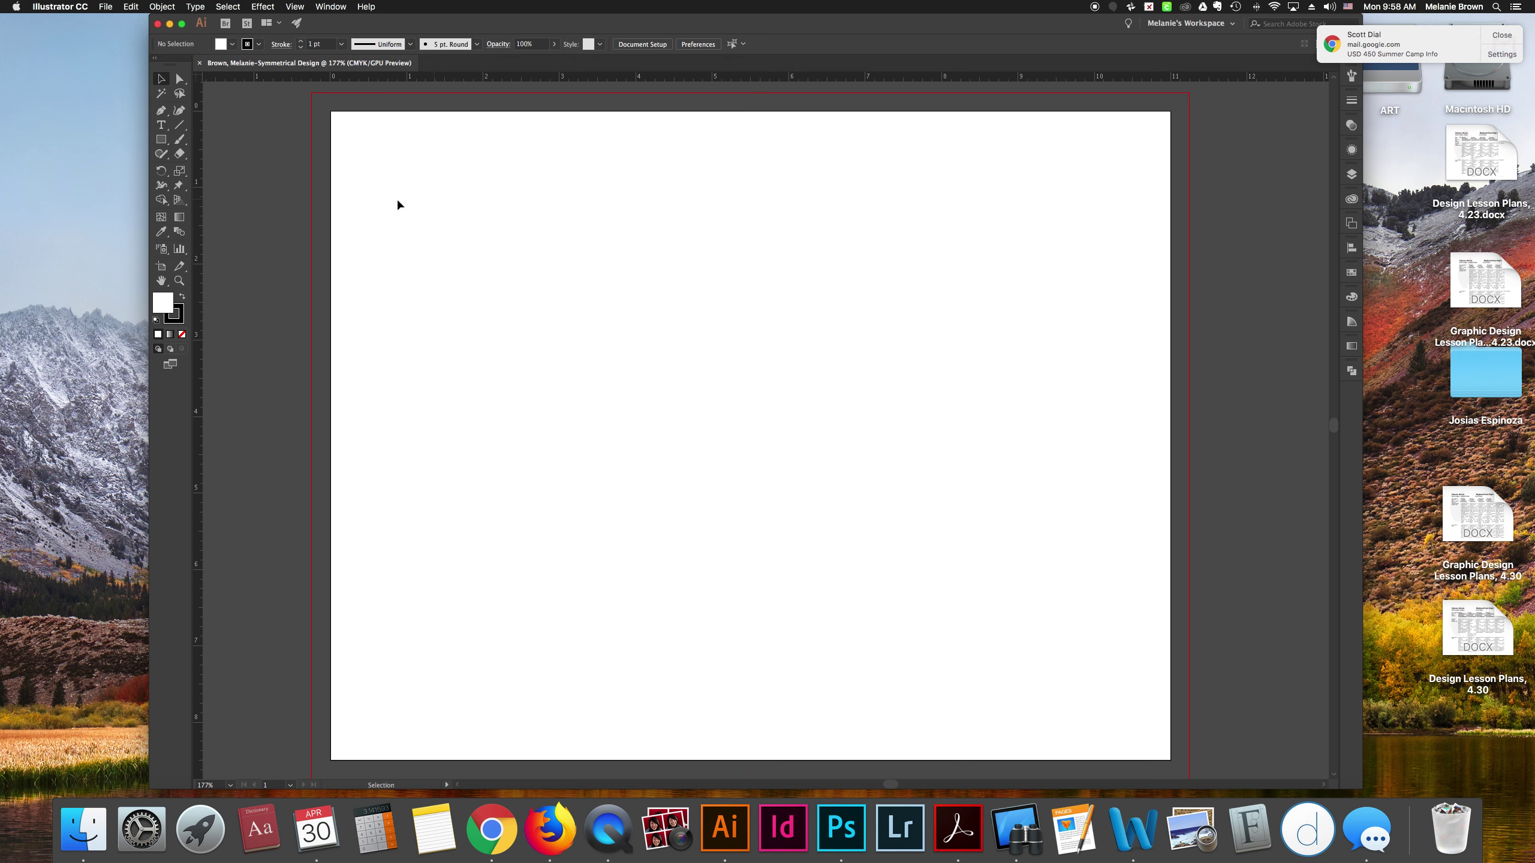
# - Place a vertical guide at the 5.5 in mark, on the artboard's horizontal center
pyautogui.moveTo(204, 197); pyautogui.dragTo(750, 165)
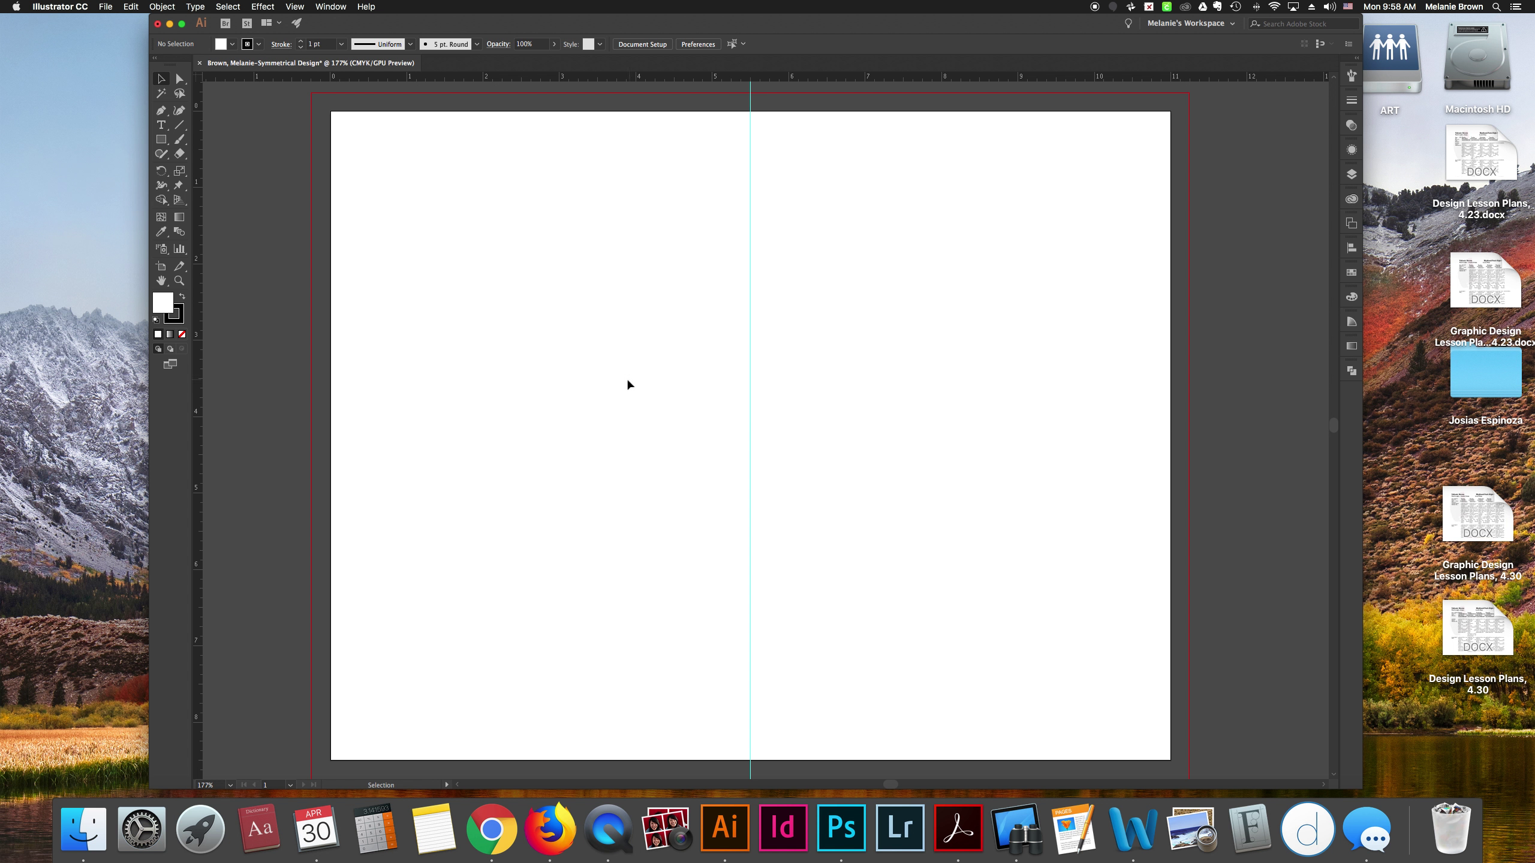
pyautogui.hscroll(2, 617, 384)
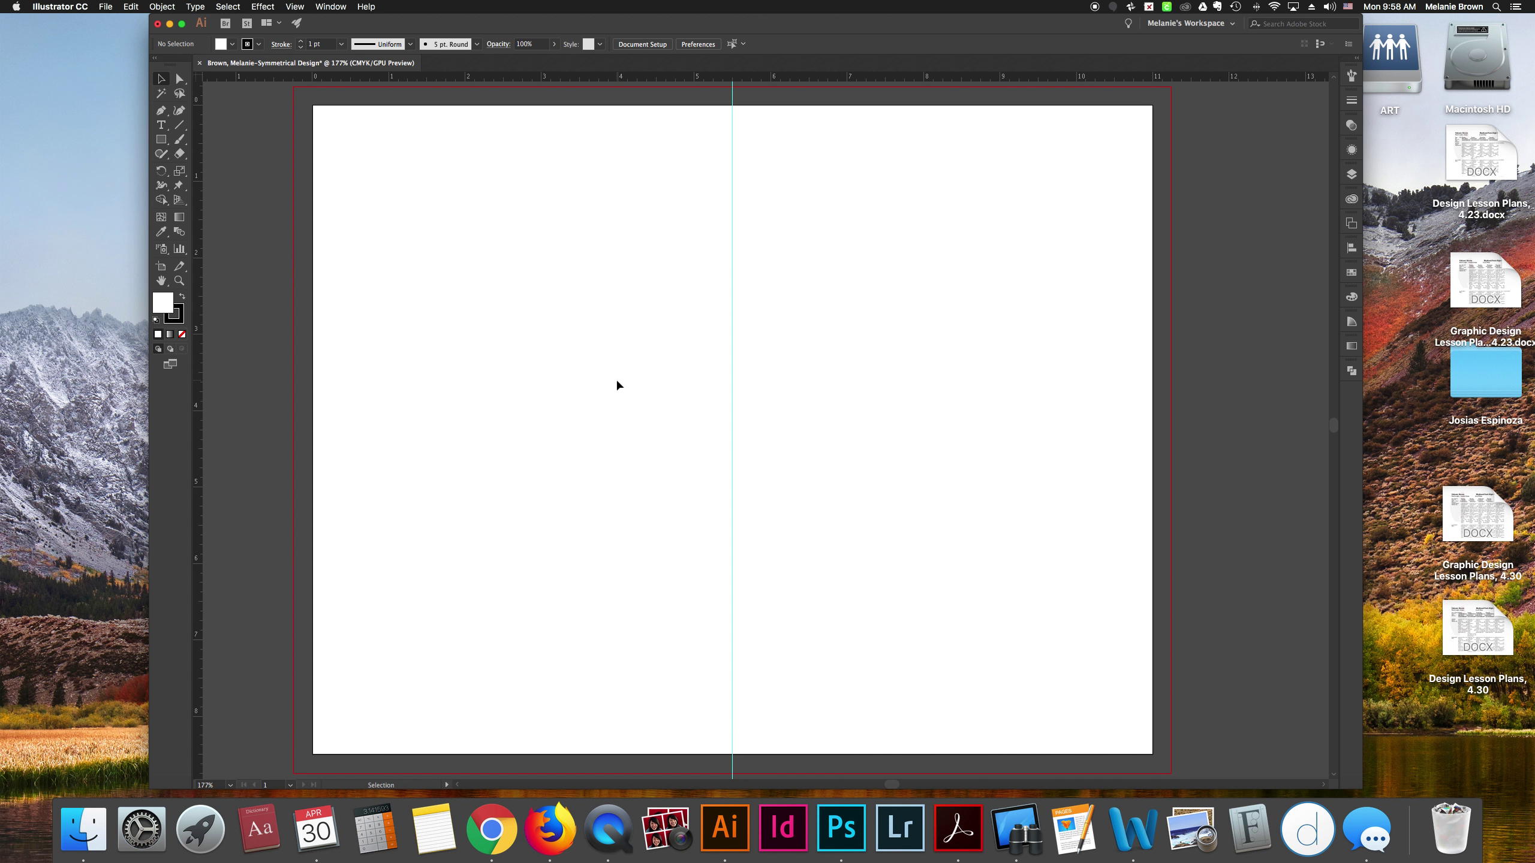
# - Detach the shape tool group and the Pen tool group as floating palettes near the artboard's upper-left corner
pyautogui.click(162, 140)
pyautogui.moveTo(162, 140); pyautogui.dragTo(305, 96)
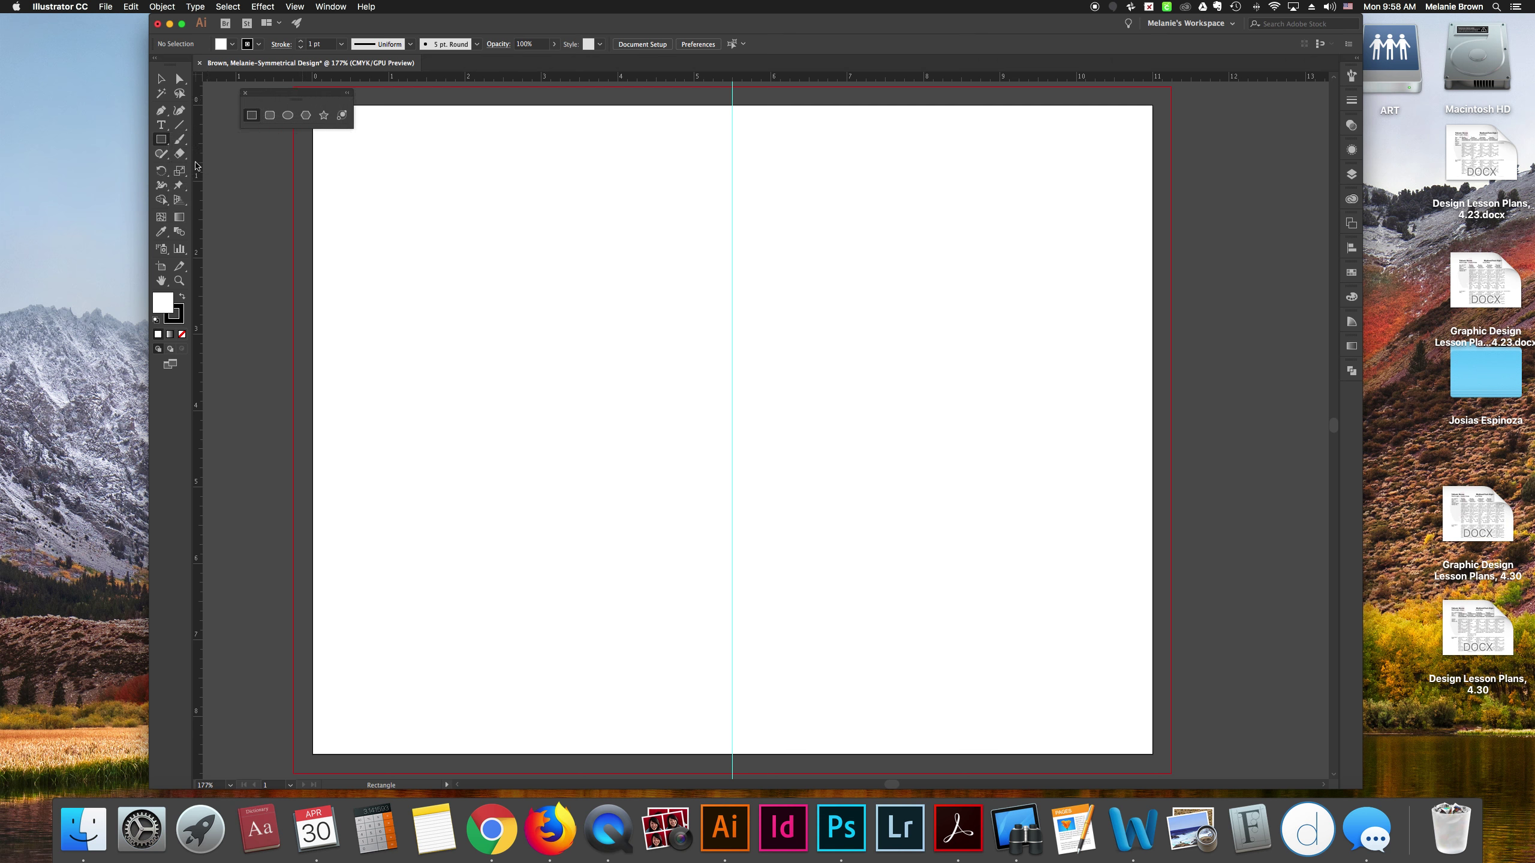
pyautogui.moveTo(163, 111); pyautogui.dragTo(293, 143)
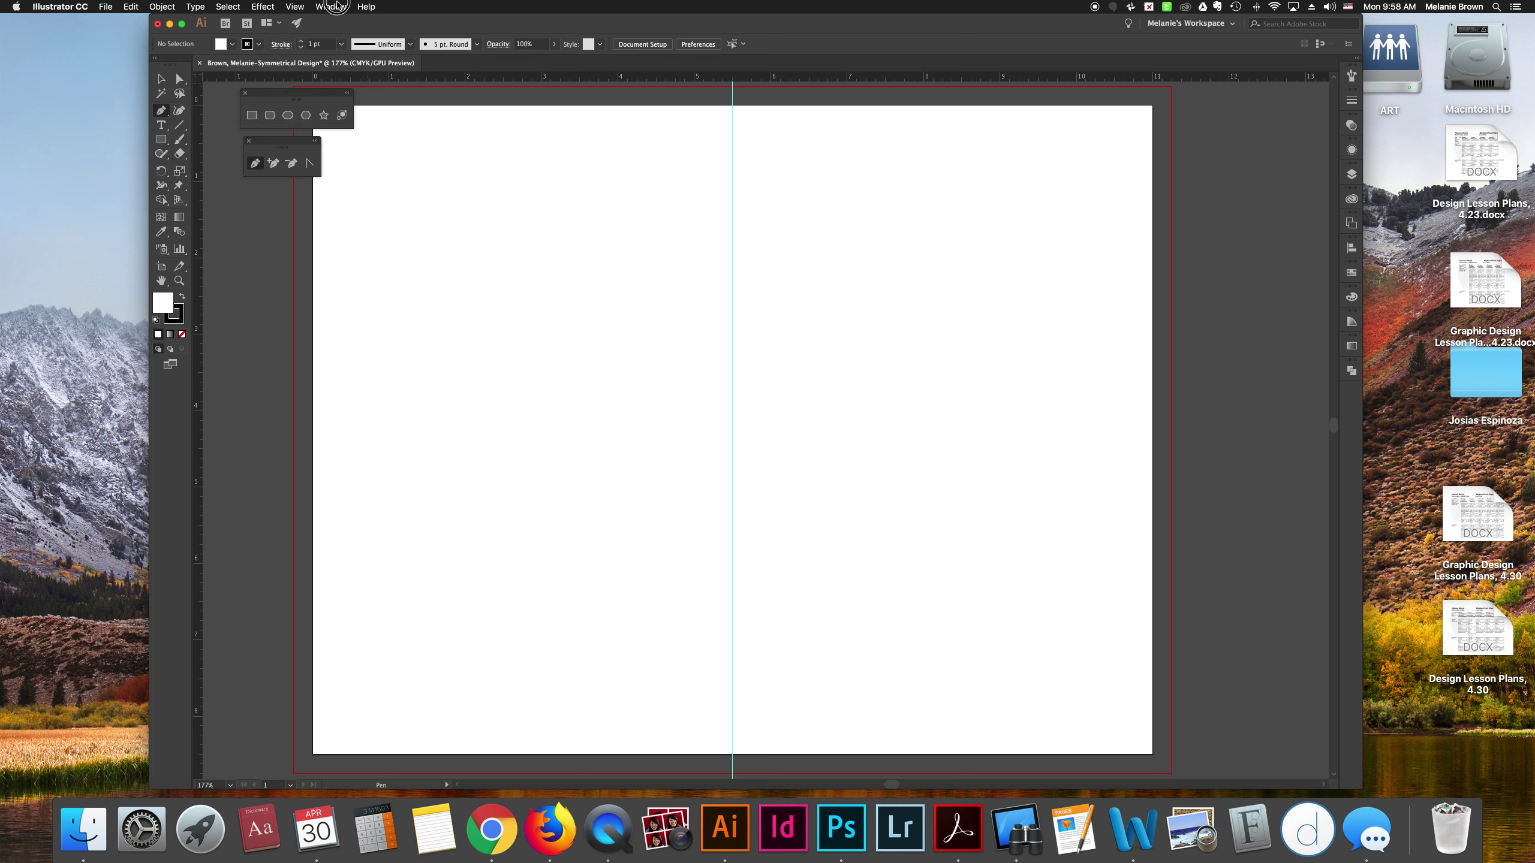
# - Show the Pathfinder controls beside the artboard's upper-right corner and detach the Line Segment tool group below them
pyautogui.click(339, 7)
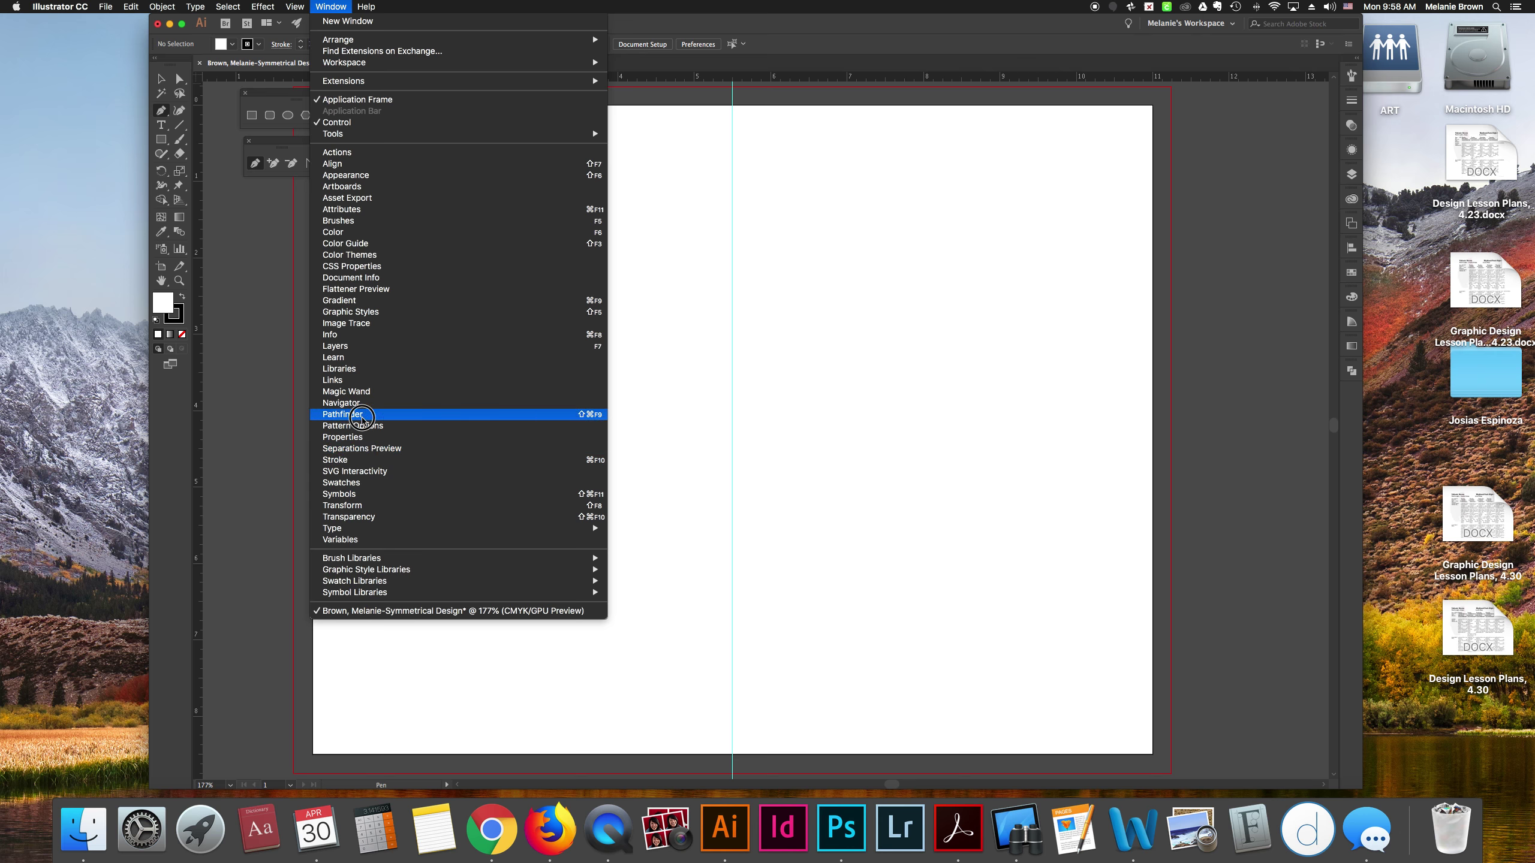
pyautogui.click(369, 415)
pyautogui.moveTo(1207, 350); pyautogui.dragTo(1191, 104)
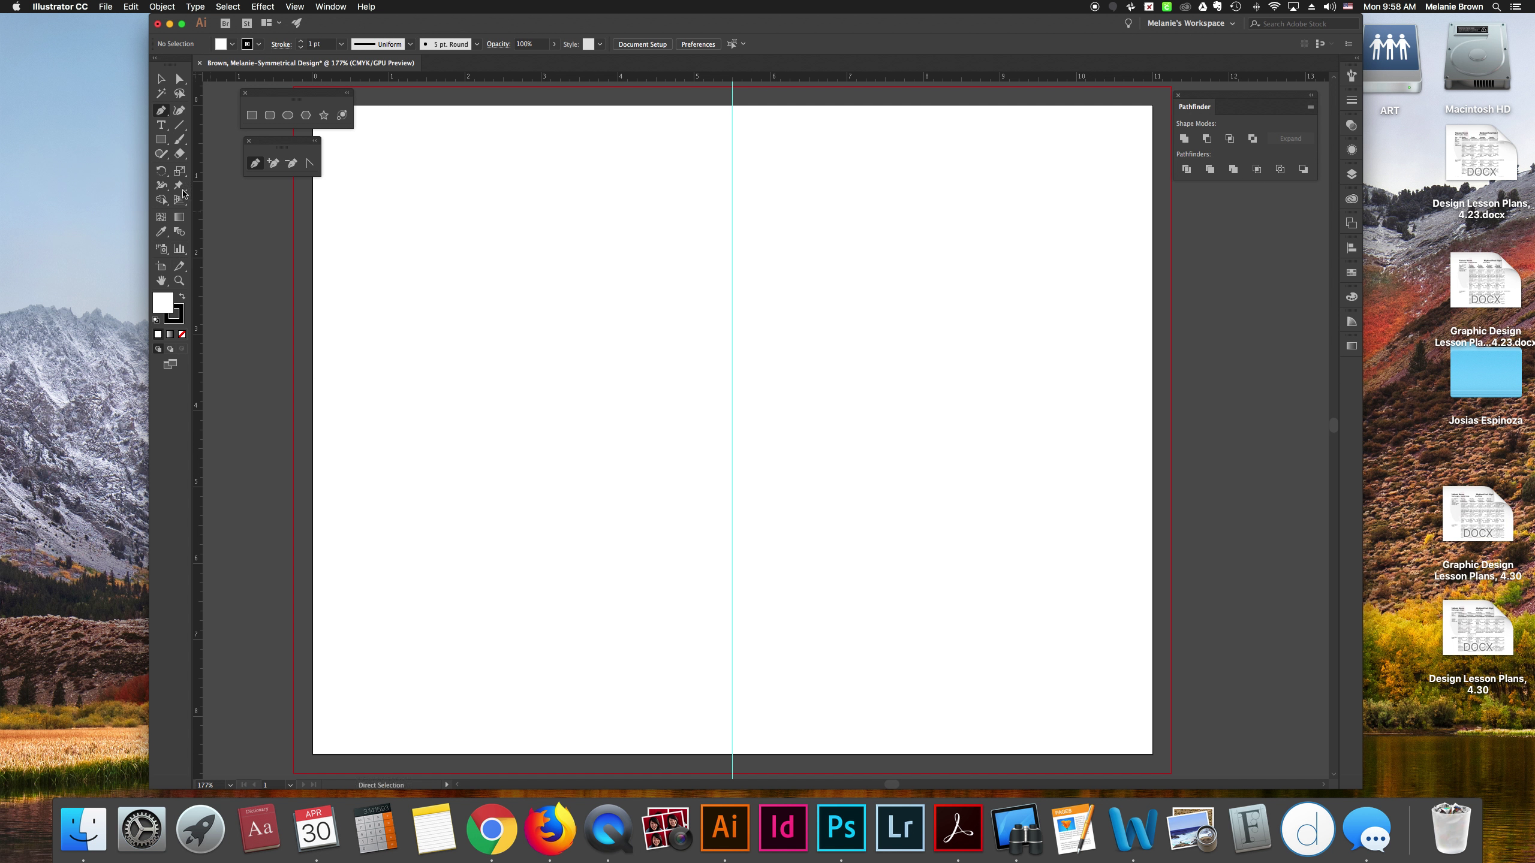
pyautogui.moveTo(183, 129); pyautogui.dragTo(1169, 209)
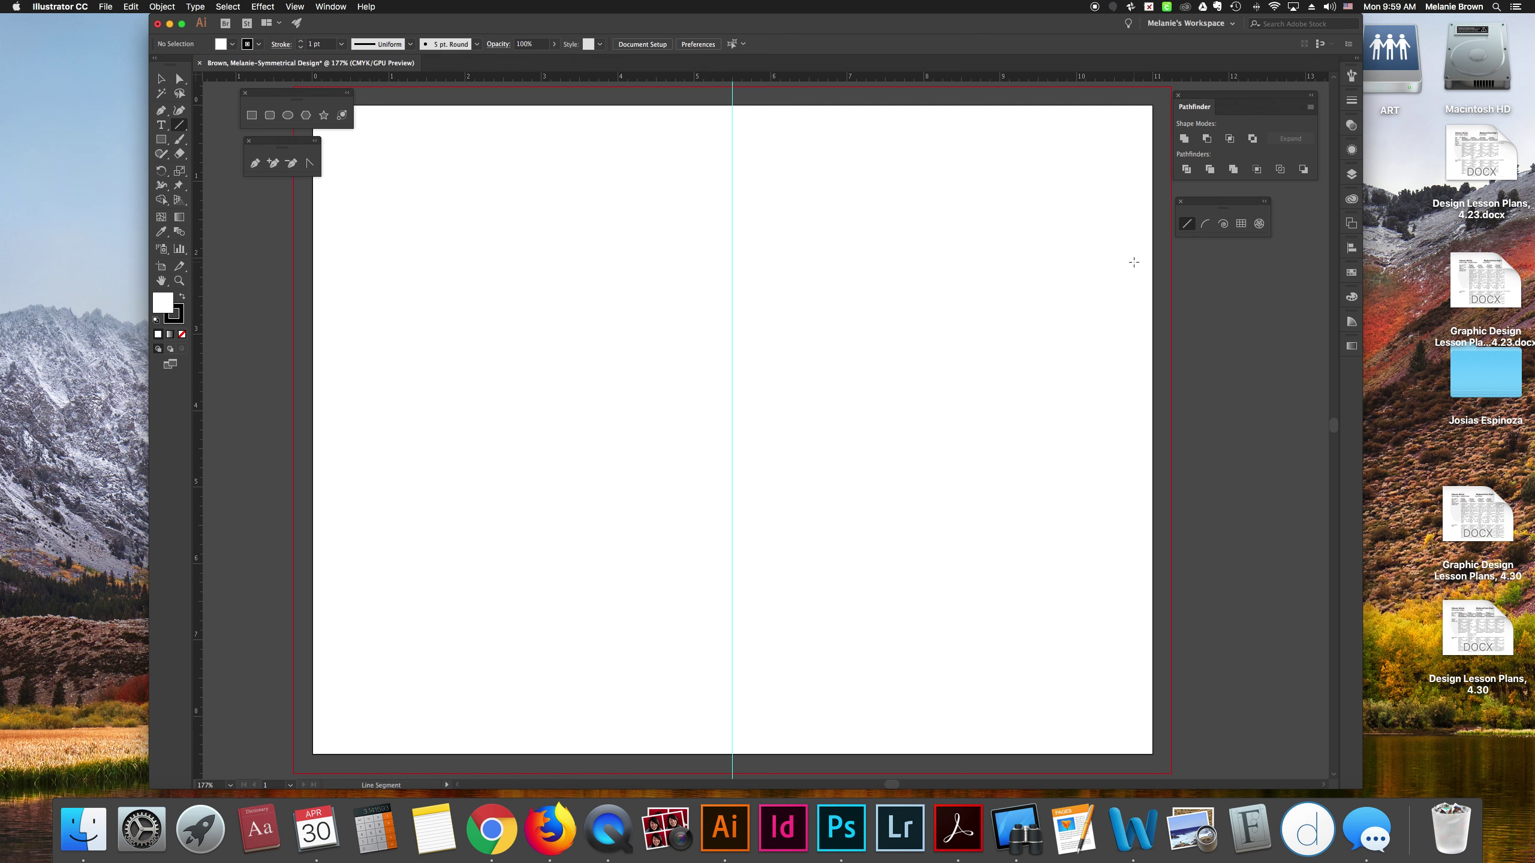
# - Move the floating shape, pen, Pathfinder and line palettes farther outward to clear the artboard
pyautogui.press('v')
pyautogui.hscroll(-2, 579, 278)
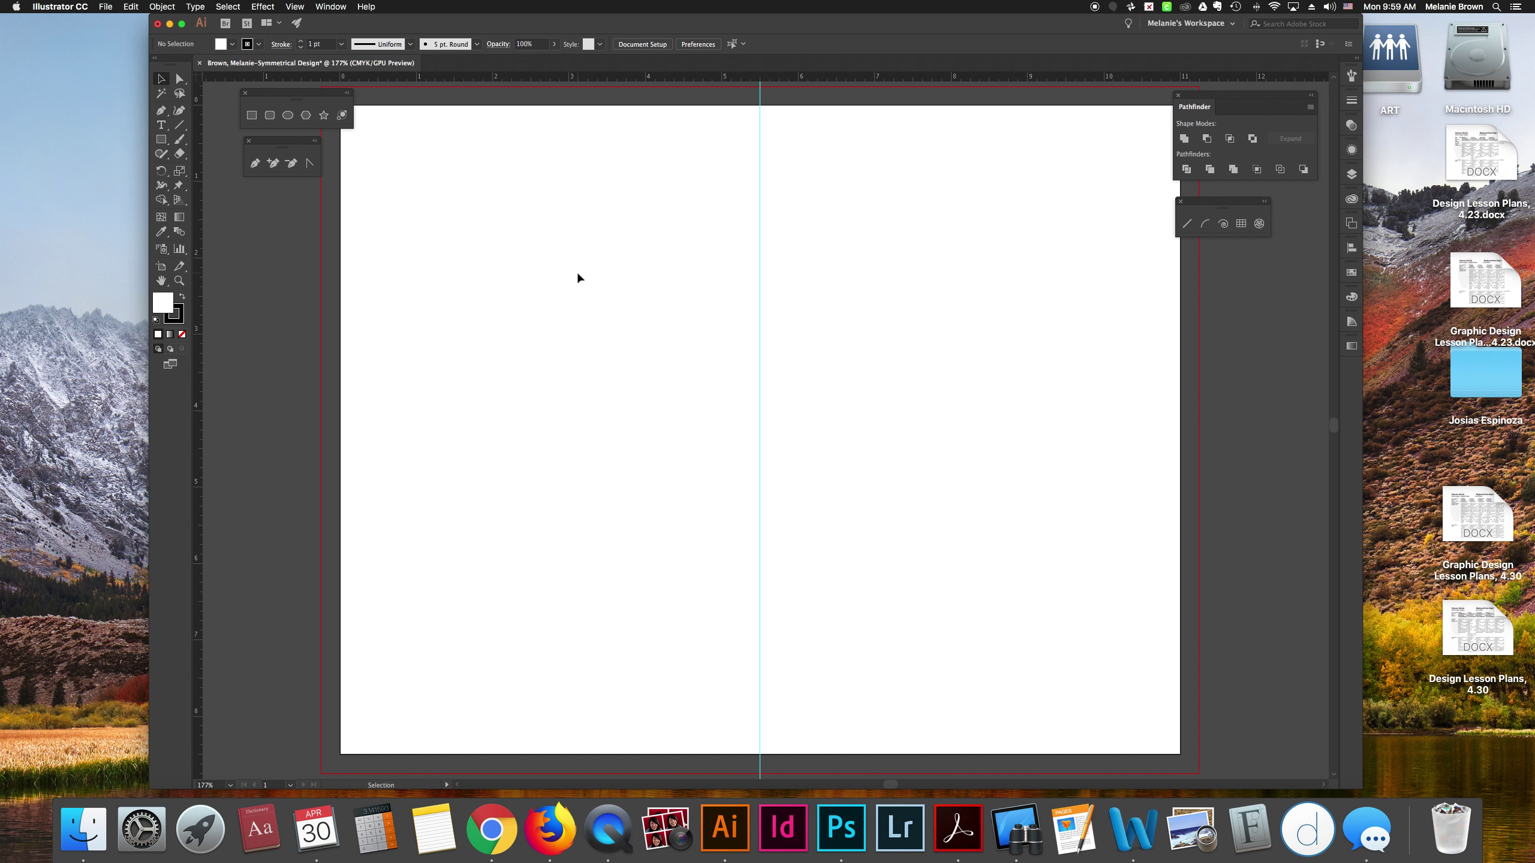
pyautogui.moveTo(296, 93); pyautogui.dragTo(239, 134)
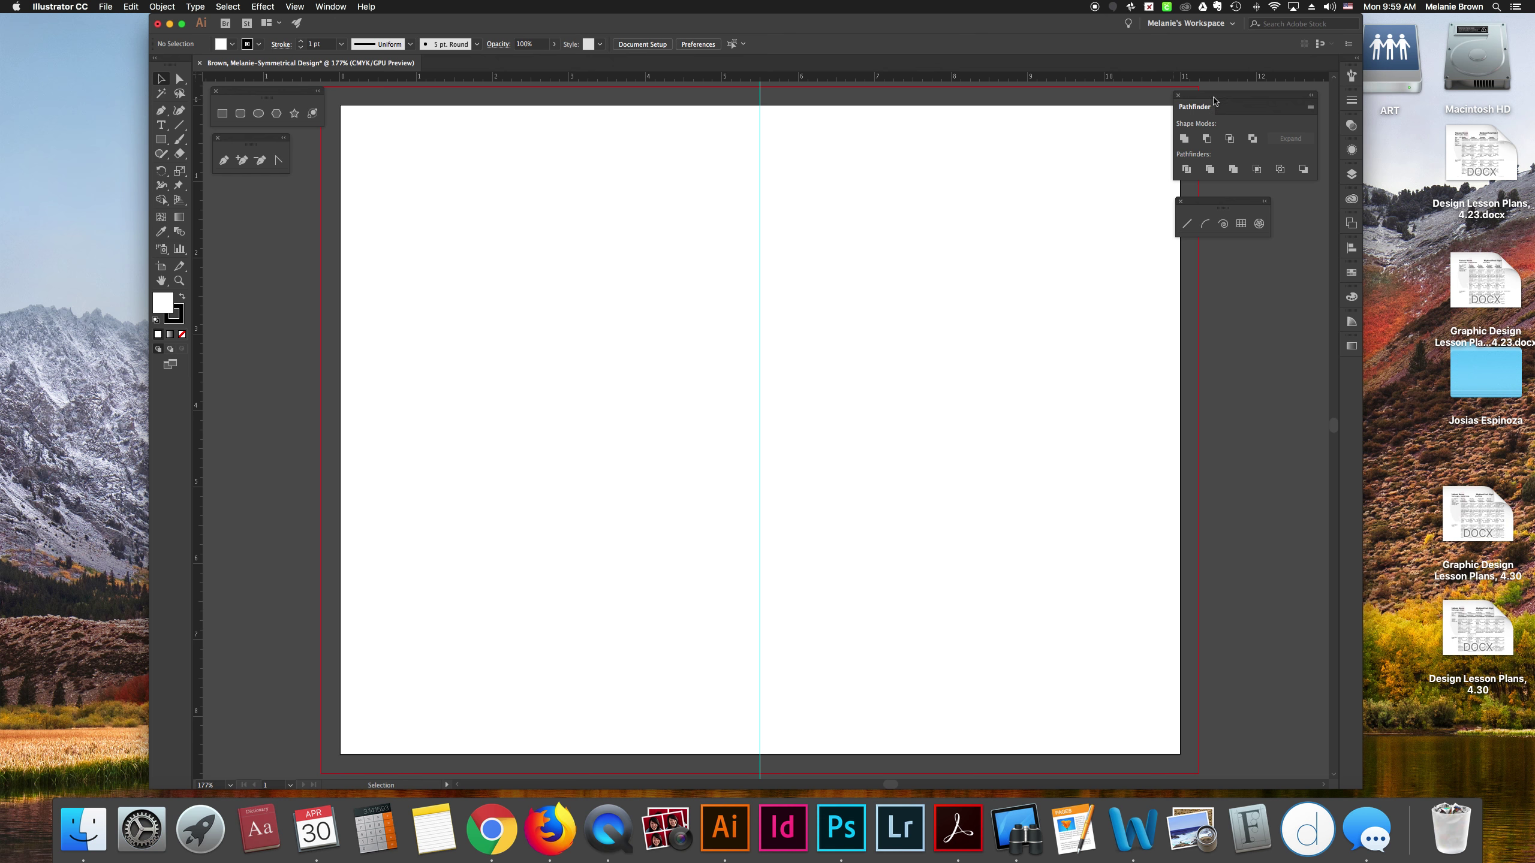
pyautogui.moveTo(1215, 102); pyautogui.dragTo(1228, 101)
pyautogui.moveTo(1221, 202); pyautogui.dragTo(1259, 194)
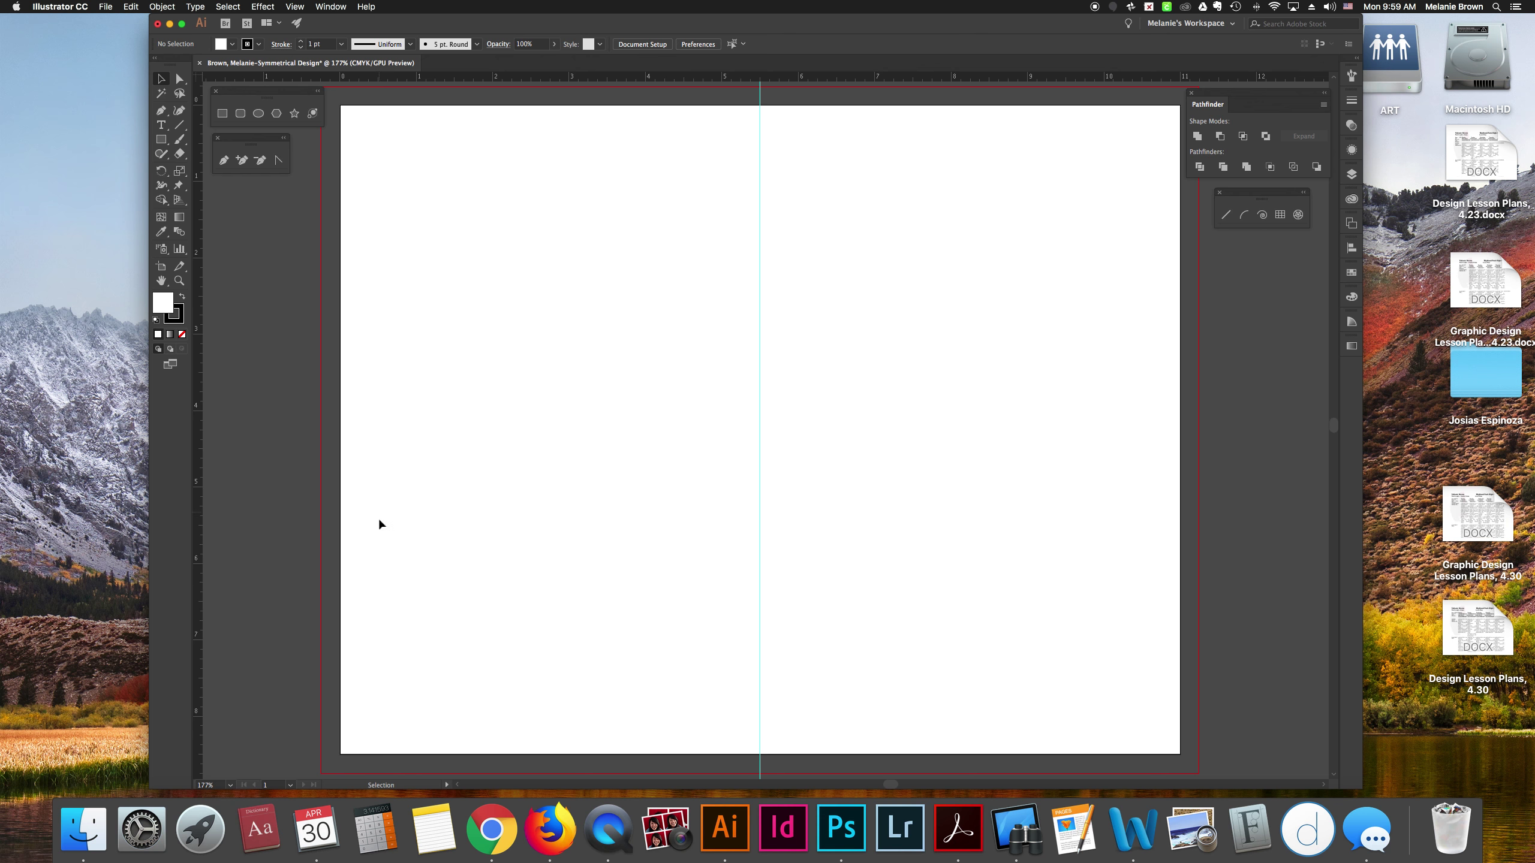
# - Draw an upright ellipse about 1.47 in wide and 2.56 in high to the left of the center guide
pyautogui.hscroll(-2, 691, 665)
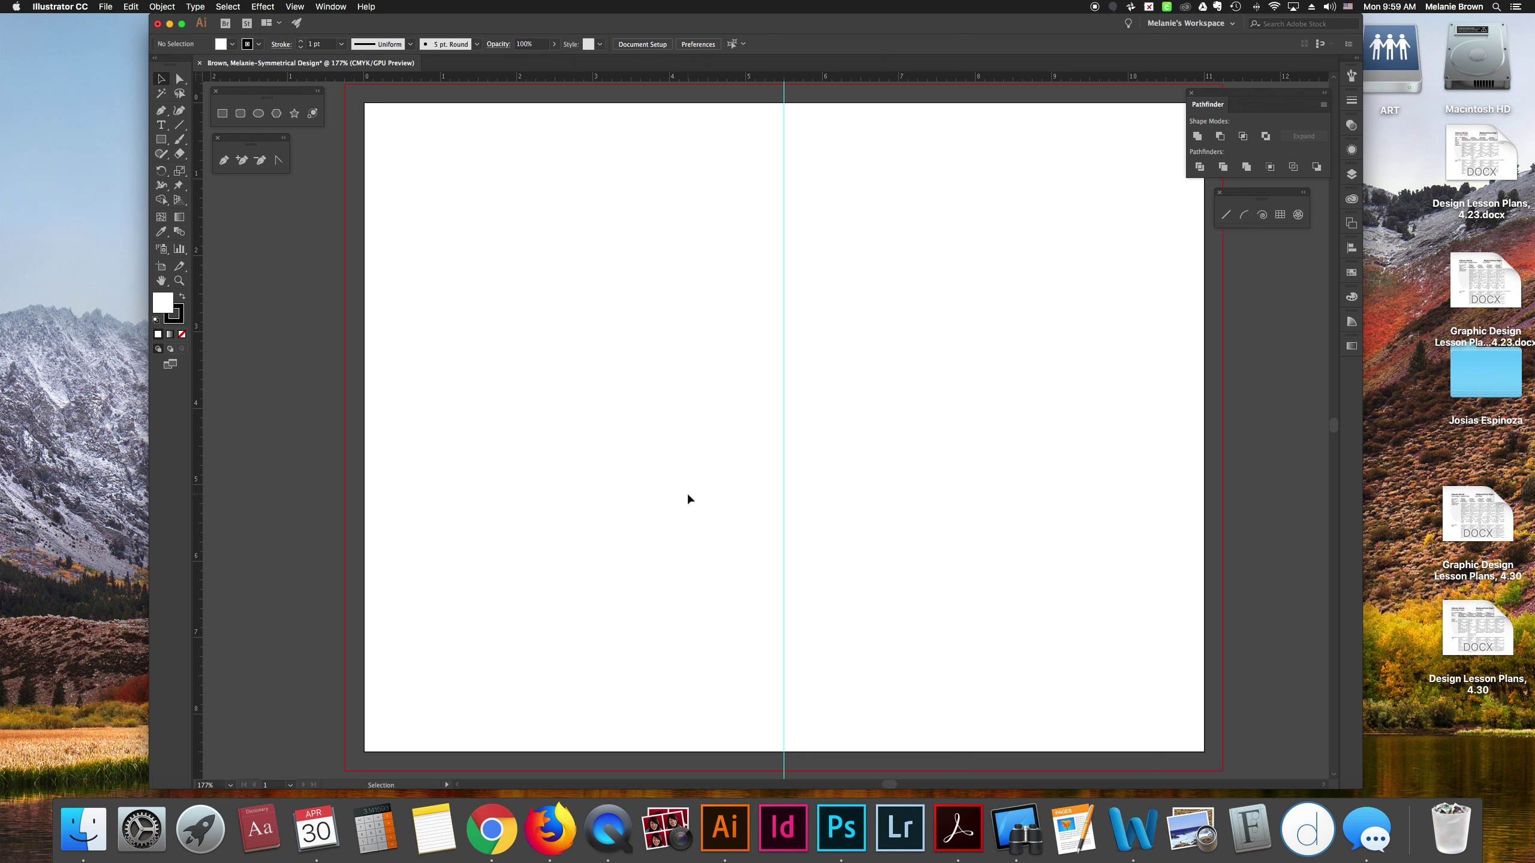
pyautogui.hscroll(-3, 688, 499)
pyautogui.hscroll(-1, 654, 459)
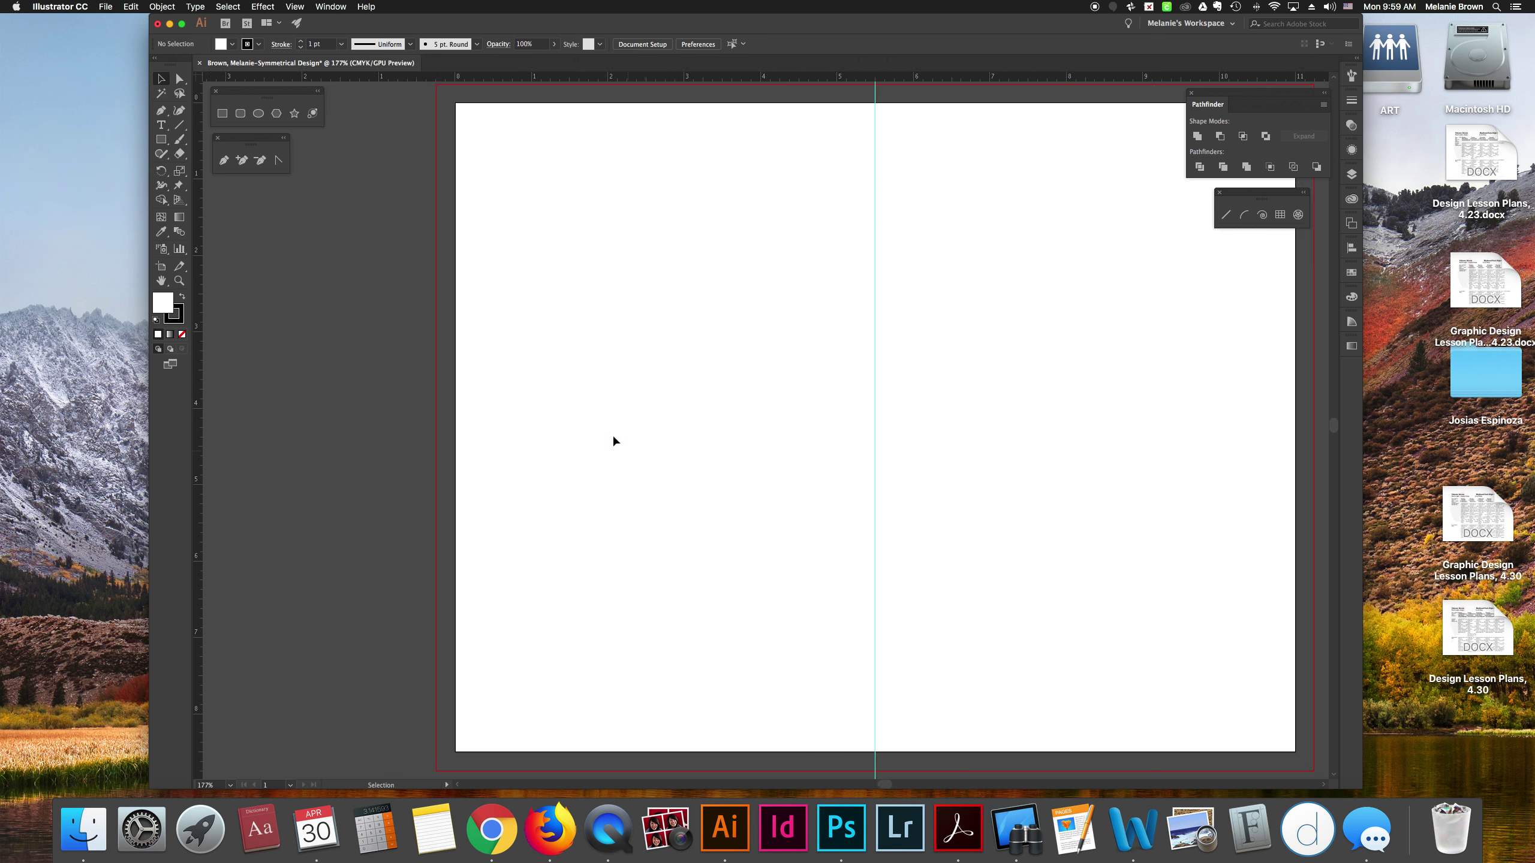
pyautogui.click(259, 118)
pyautogui.moveTo(707, 208)
pyautogui.mouseDown()
pyautogui.moveTo(805, 415)
pyautogui.moveTo(819, 401)
pyautogui.mouseUp()
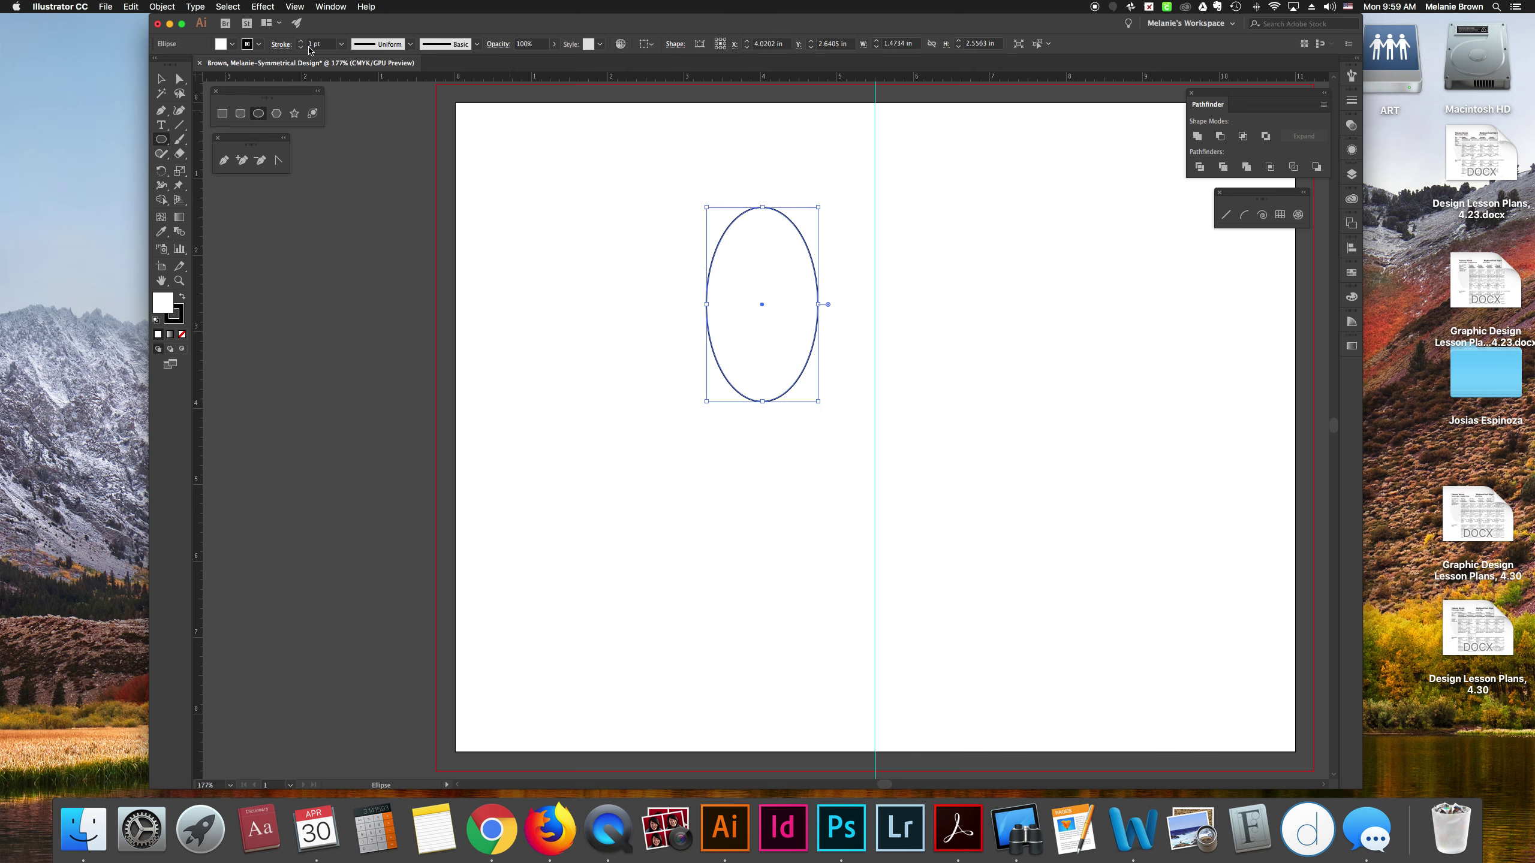
# - Convert the ellipse's top and bottom anchor points to corners to form a pointed leaf shape
pyautogui.press('a')
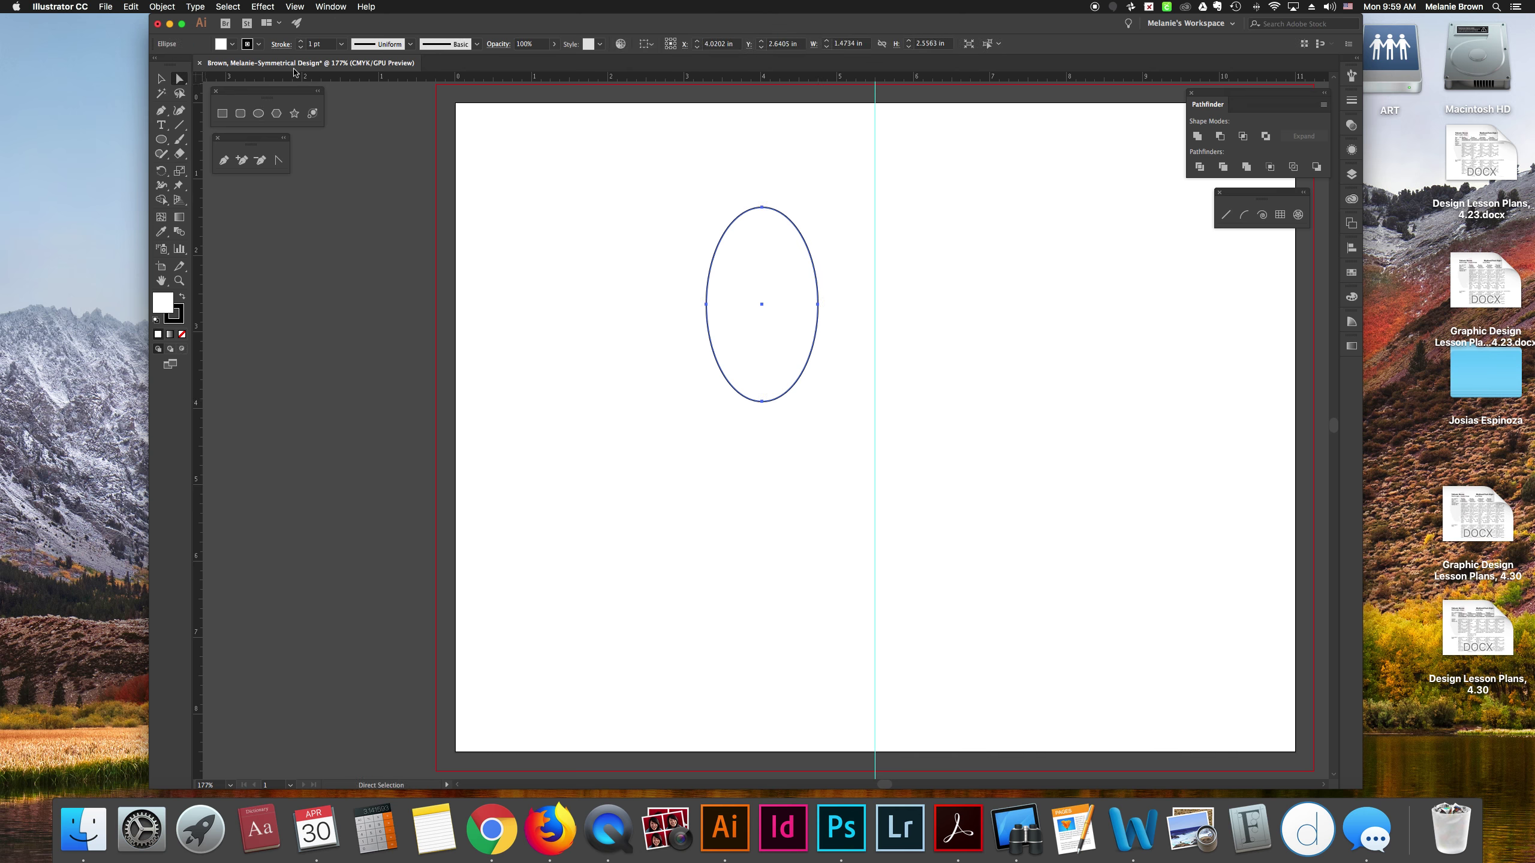
pyautogui.click(777, 195)
pyautogui.click(762, 208)
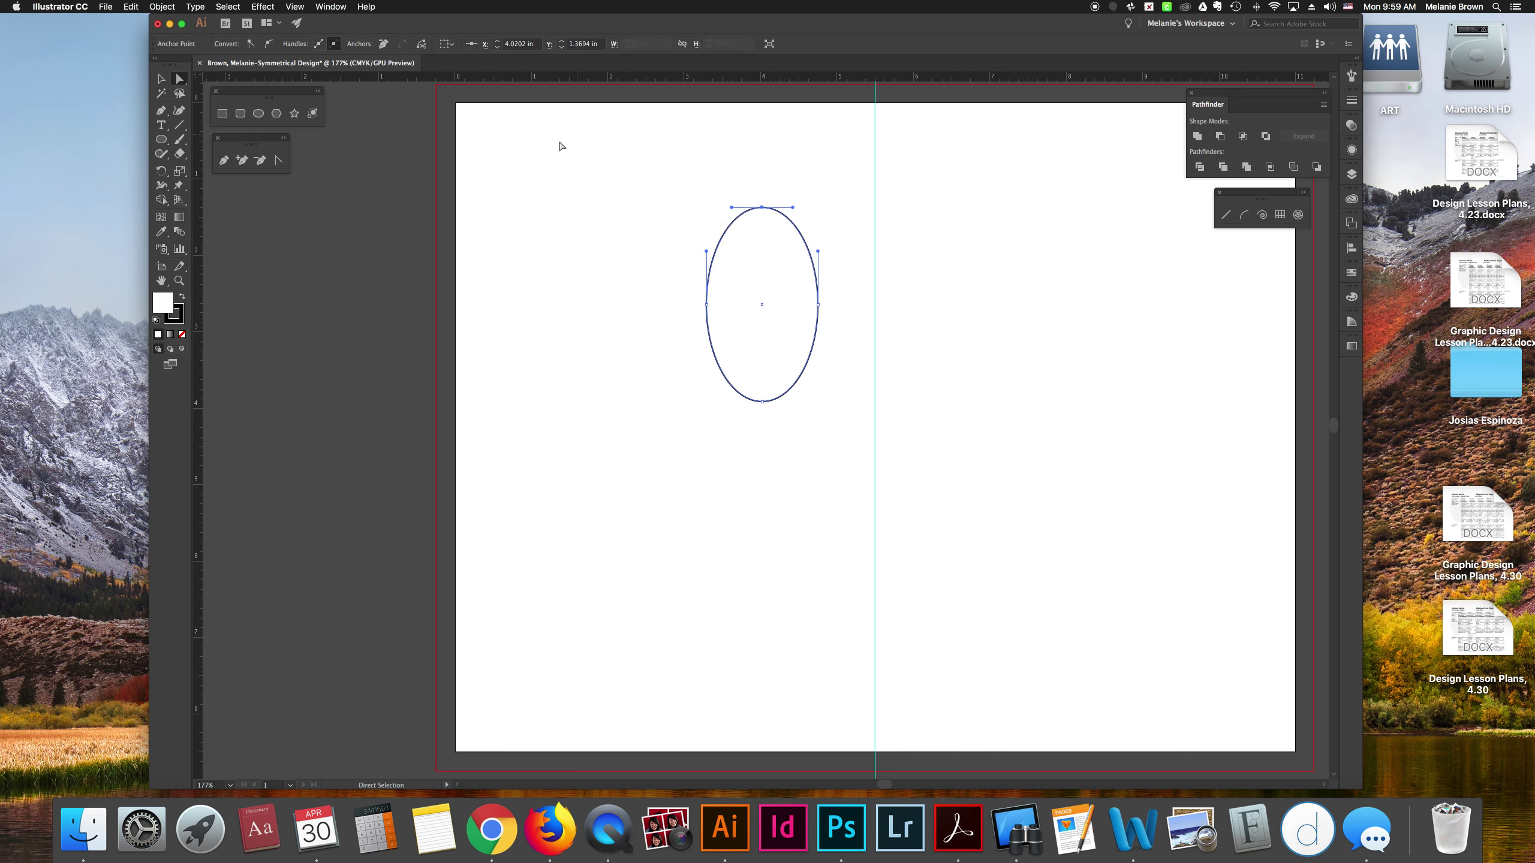
pyautogui.click(249, 44)
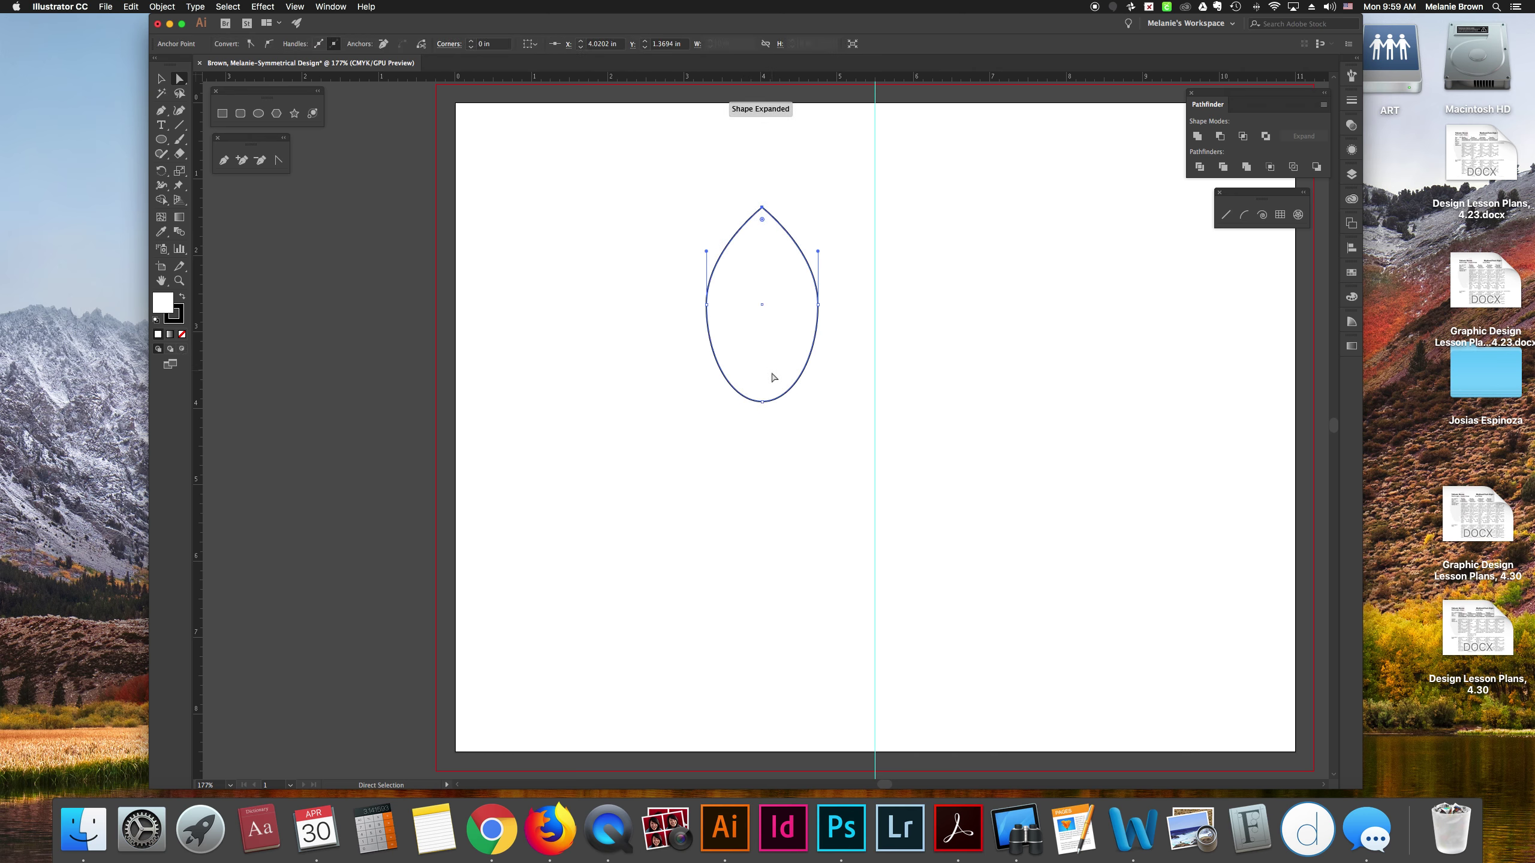
pyautogui.click(763, 402)
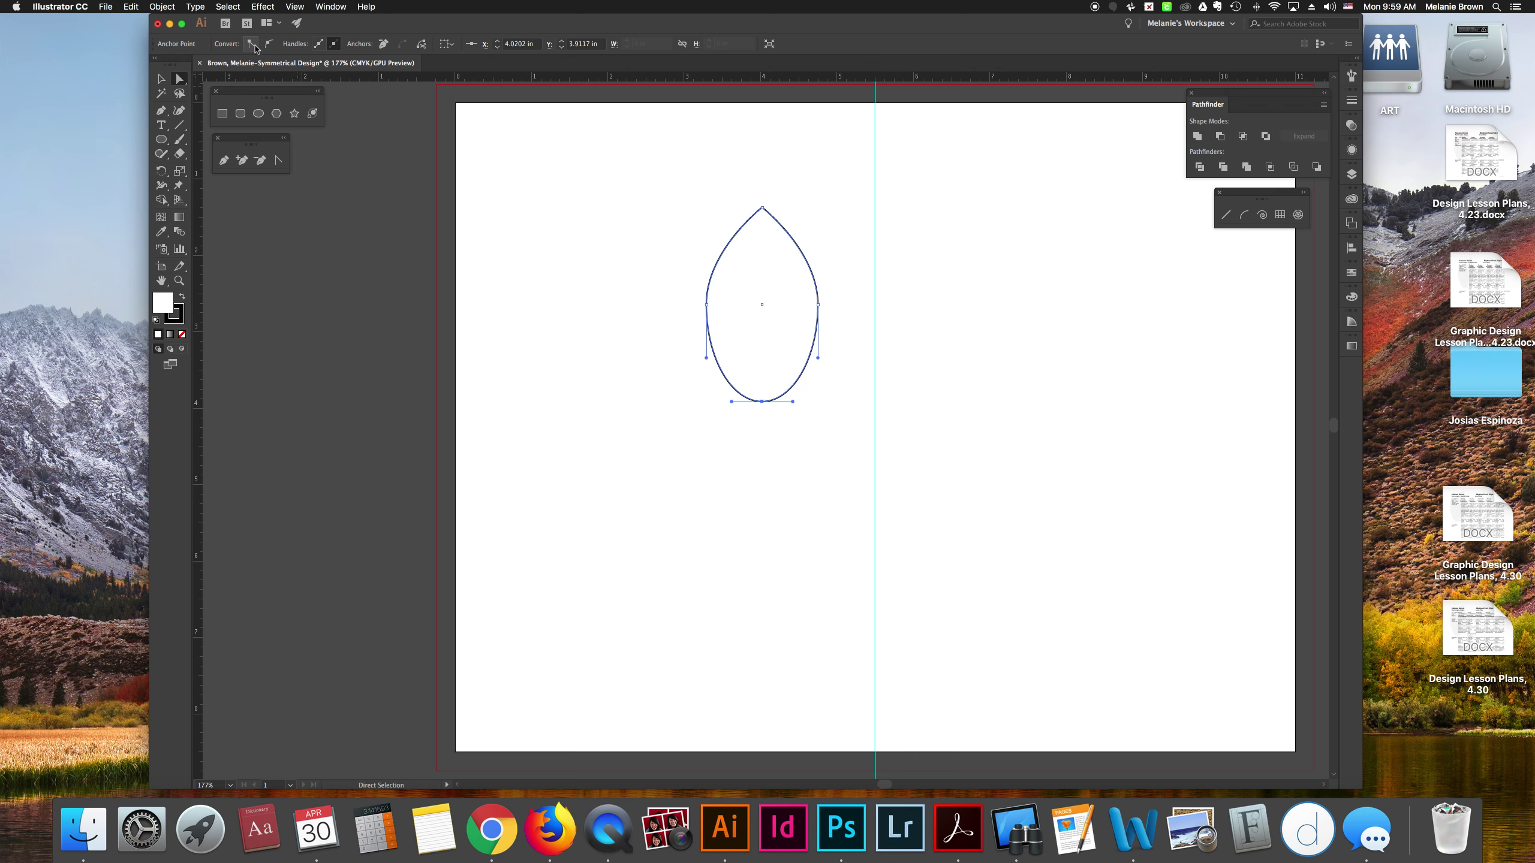
pyautogui.click(250, 44)
# - Copy the leaf in front of itself and scale three successive copies smaller about the center, making four nested outlines
pyautogui.click(161, 79)
pyautogui.press('super+c')
pyautogui.press('super+f')
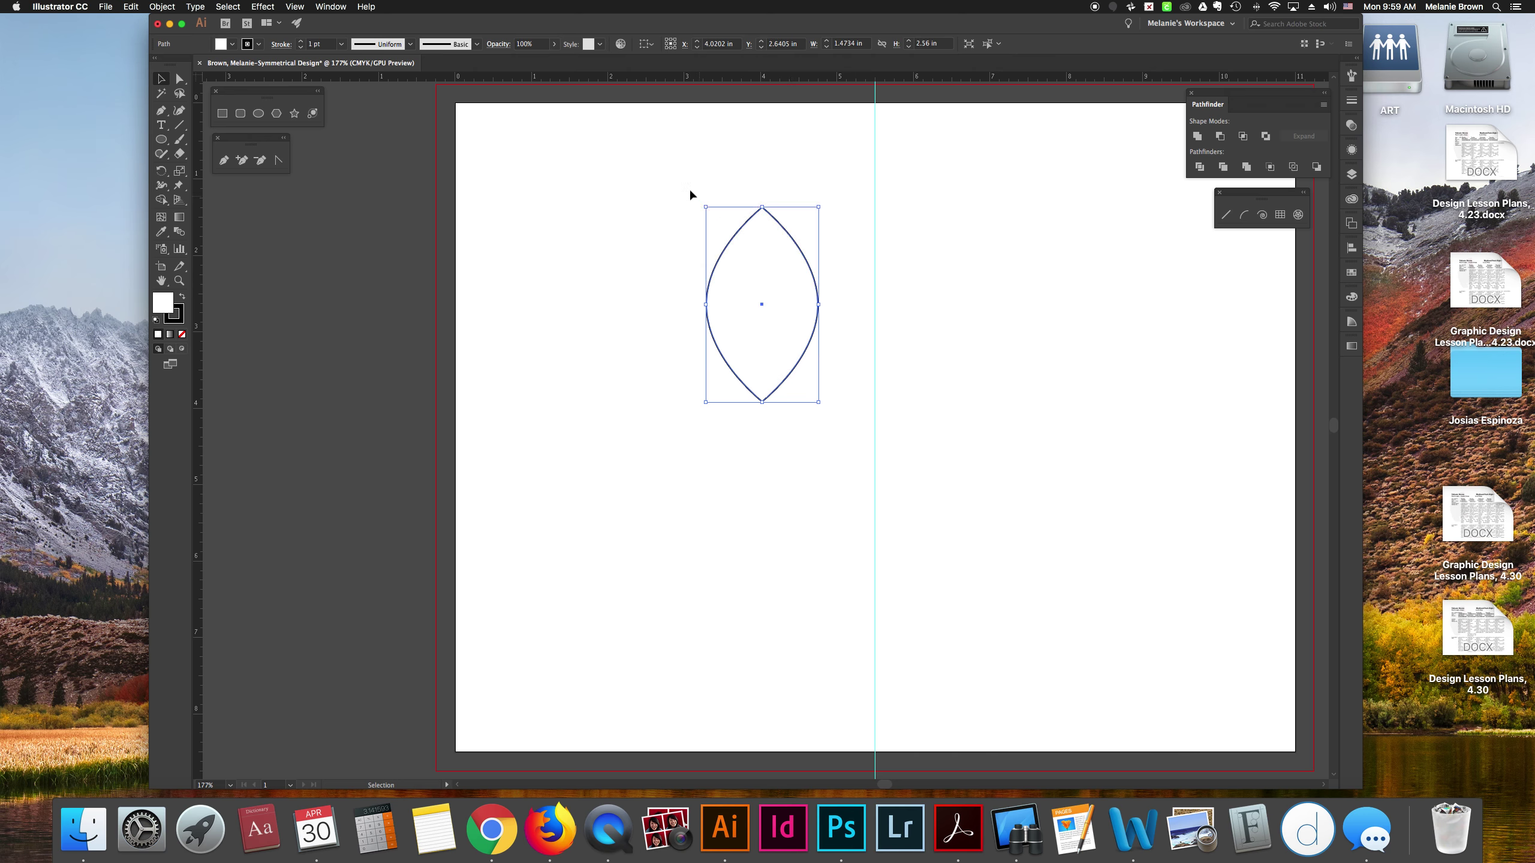
pyautogui.moveTo(699, 209); pyautogui.dragTo(846, 432)
pyautogui.press('a')
pyautogui.press('v')
pyautogui.moveTo(818, 208); pyautogui.dragTo(812, 220)
pyautogui.moveTo(811, 221); pyautogui.dragTo(802, 235)
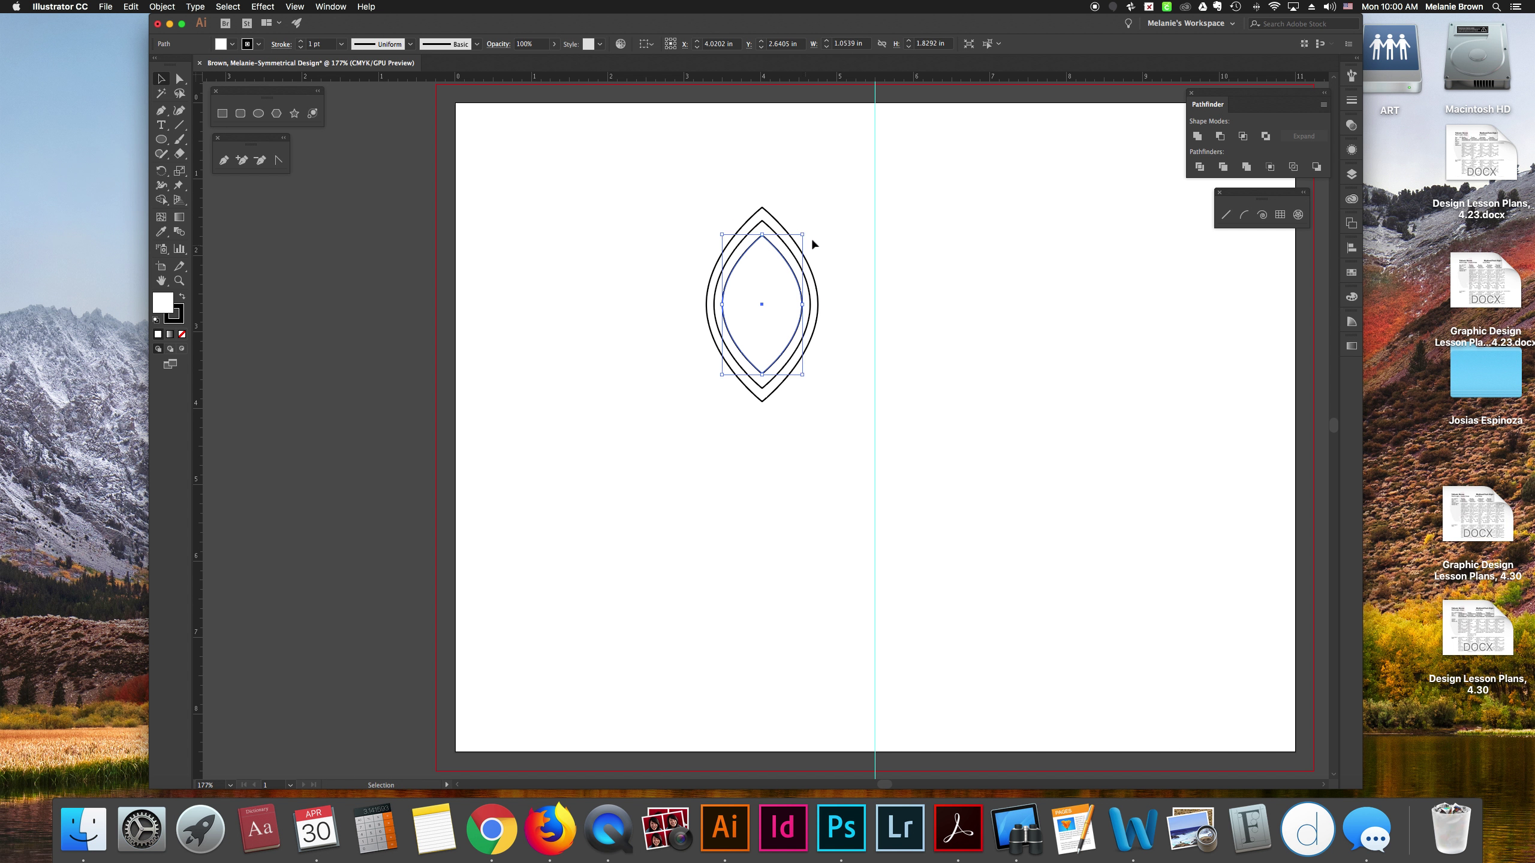
pyautogui.moveTo(802, 235); pyautogui.dragTo(793, 247)
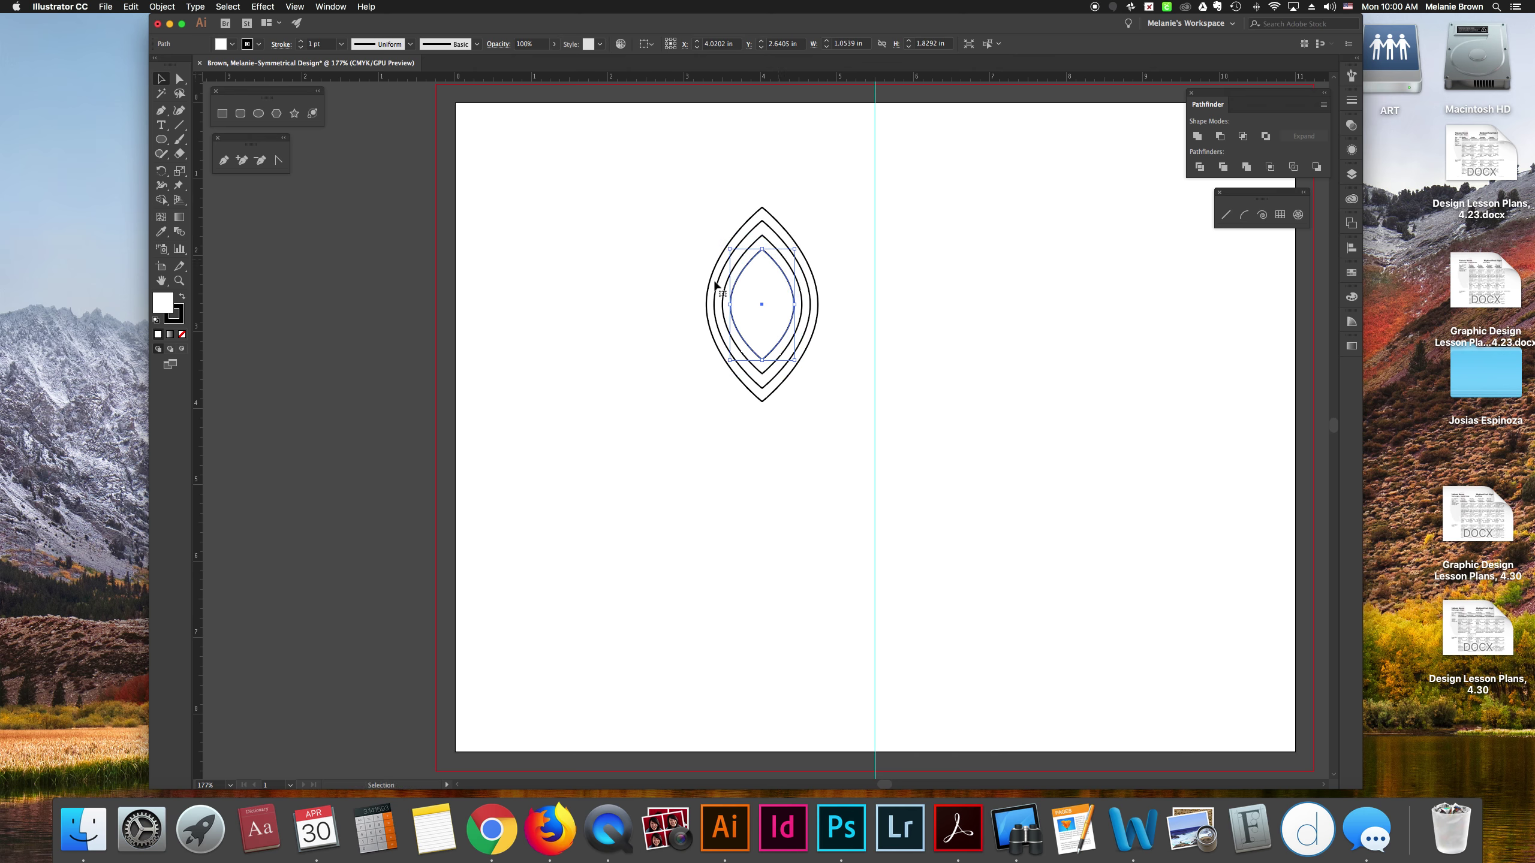
# - Group the four nested leaf outlines and move the group to the artboard's upper-left corner
pyautogui.click(372, 175)
pyautogui.moveTo(692, 184); pyautogui.dragTo(850, 428)
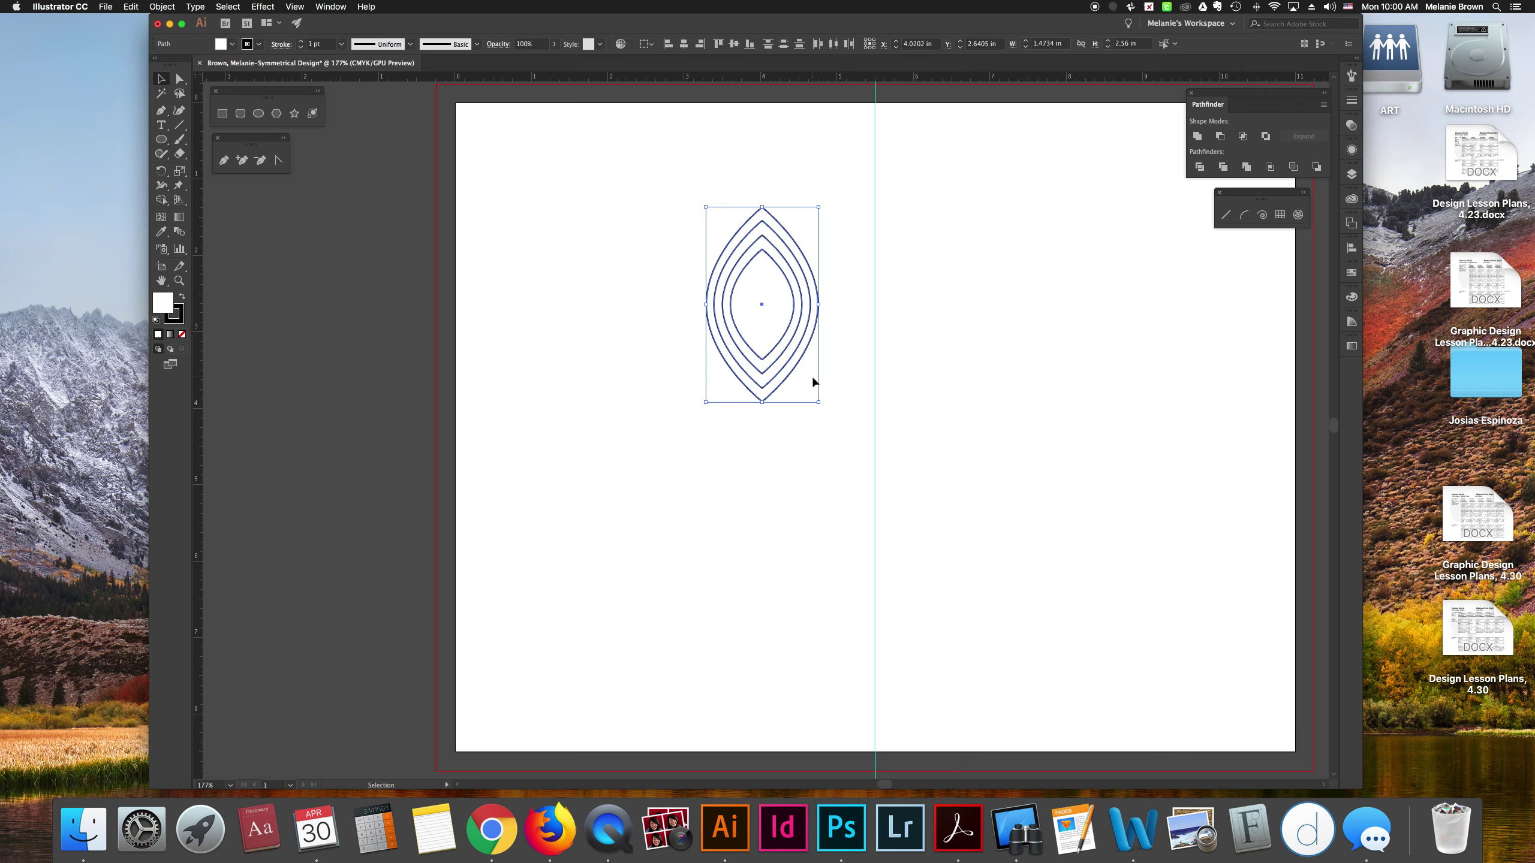
pyautogui.press('super+g')
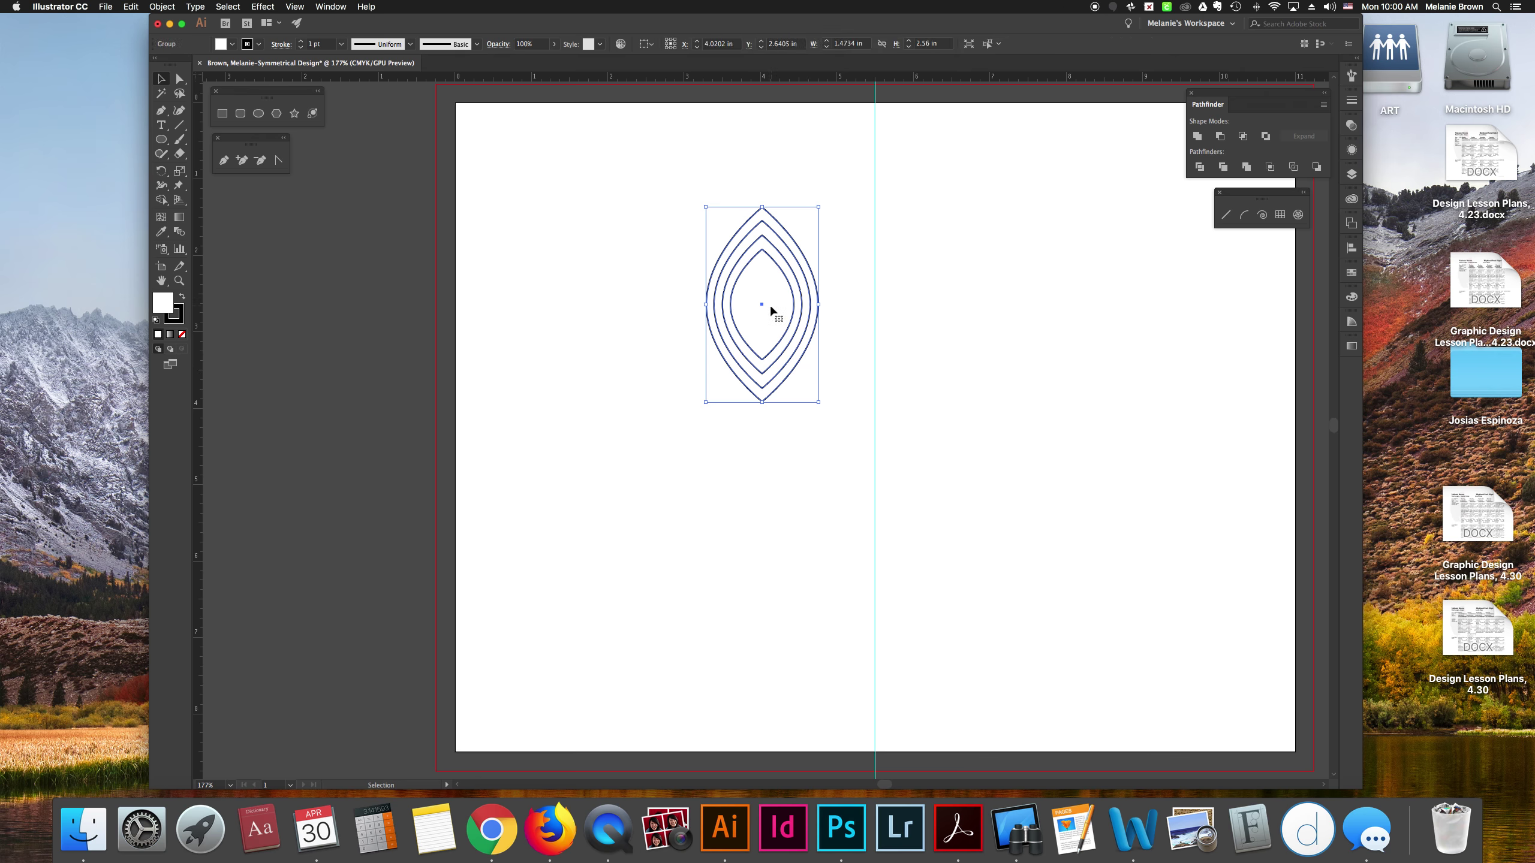
pyautogui.moveTo(768, 311); pyautogui.dragTo(534, 237)
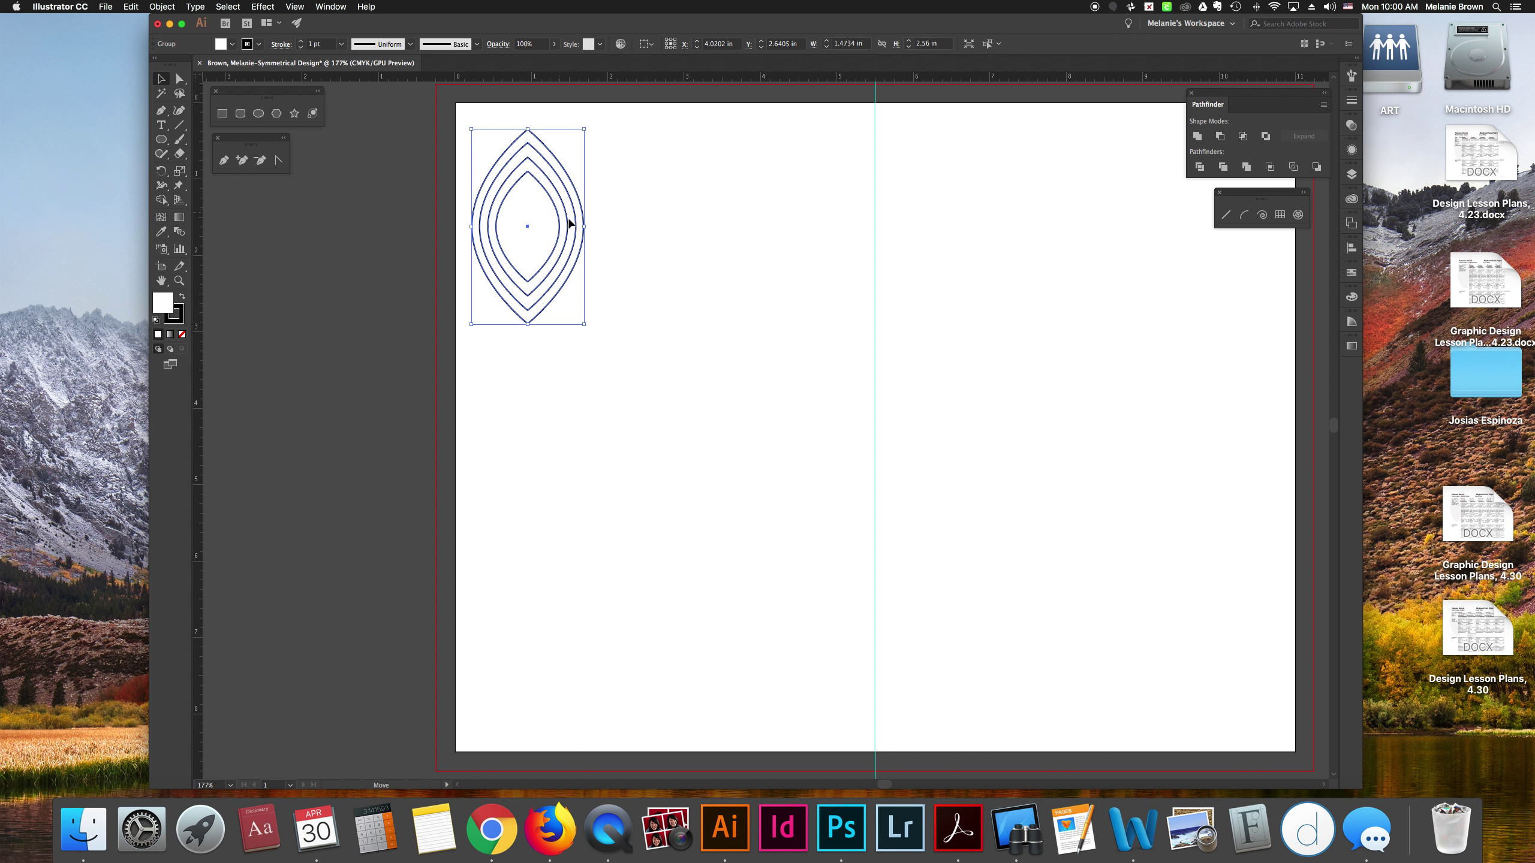
pyautogui.click(965, 273)
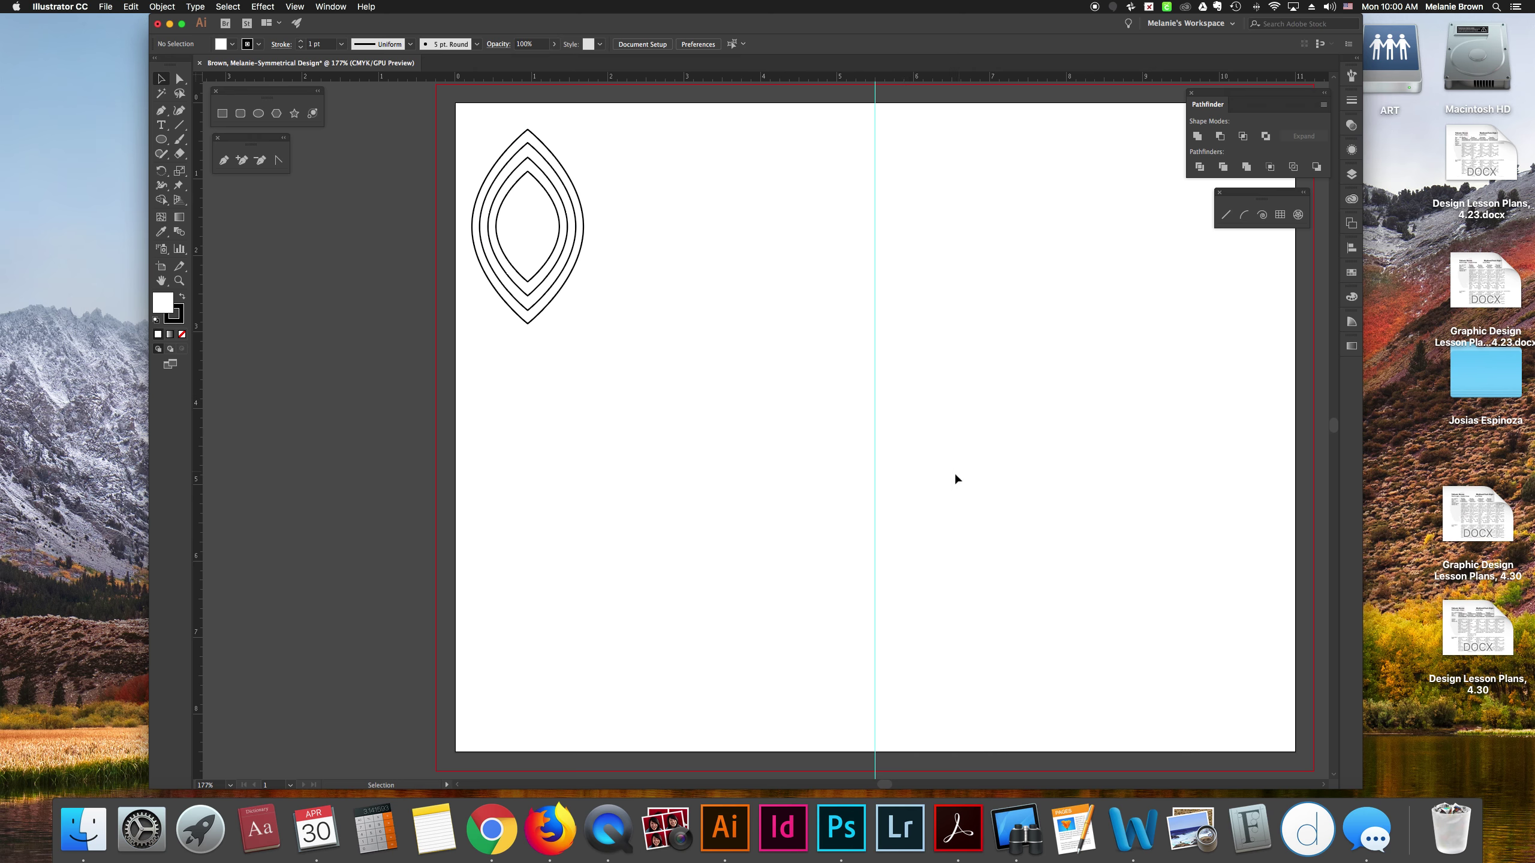
# - Rotate the nested leaf group counterclockwise and place two copies of it, one beside and one diagonally below the original
pyautogui.moveTo(482, 141); pyautogui.dragTo(667, 305)
pyautogui.moveTo(565, 288); pyautogui.dragTo(639, 296)
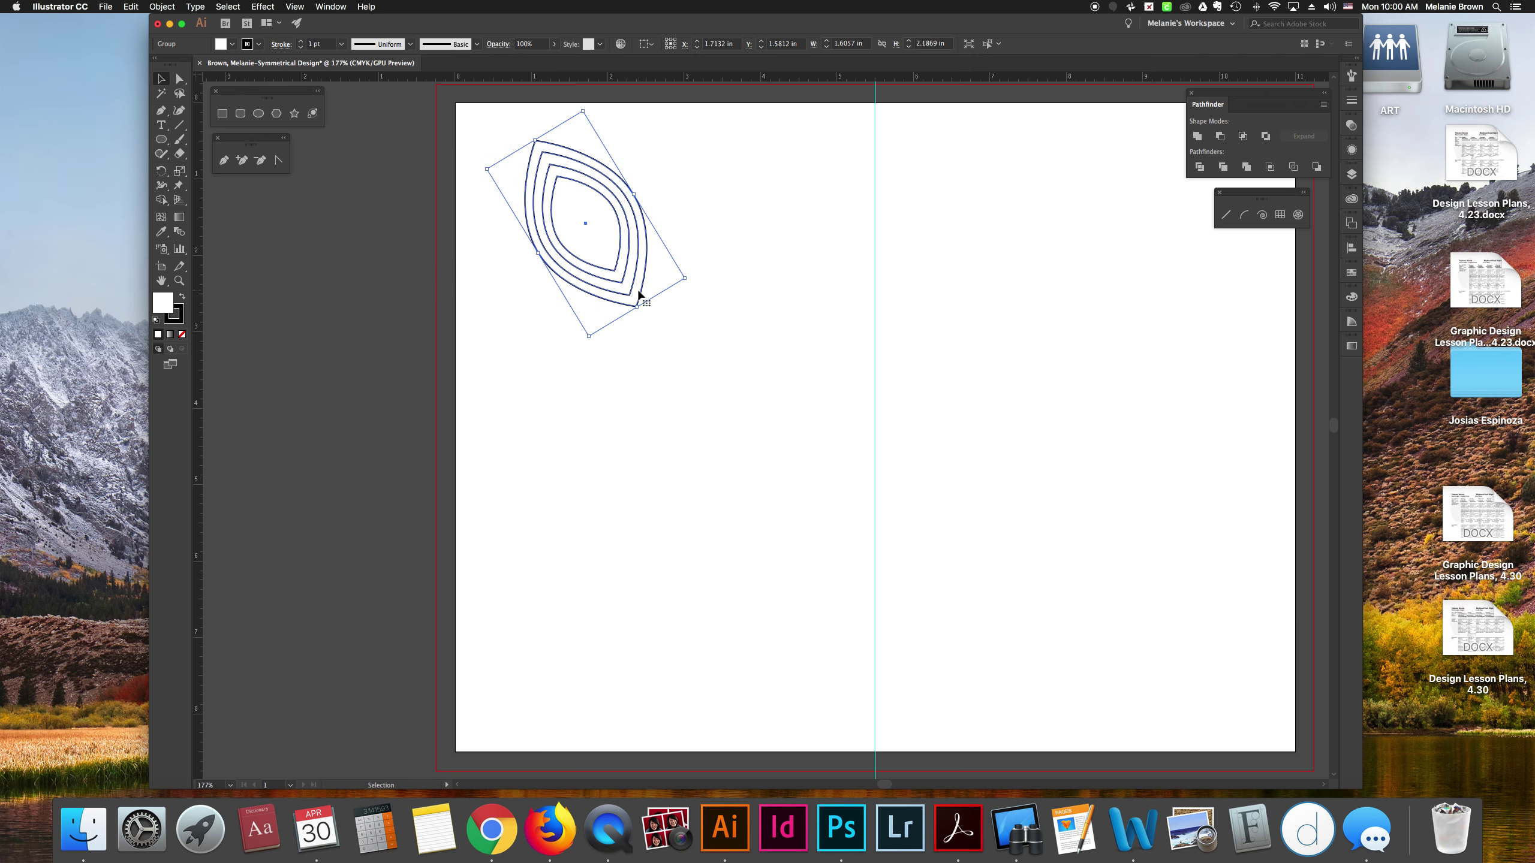
pyautogui.moveTo(596, 223); pyautogui.dragTo(710, 356)
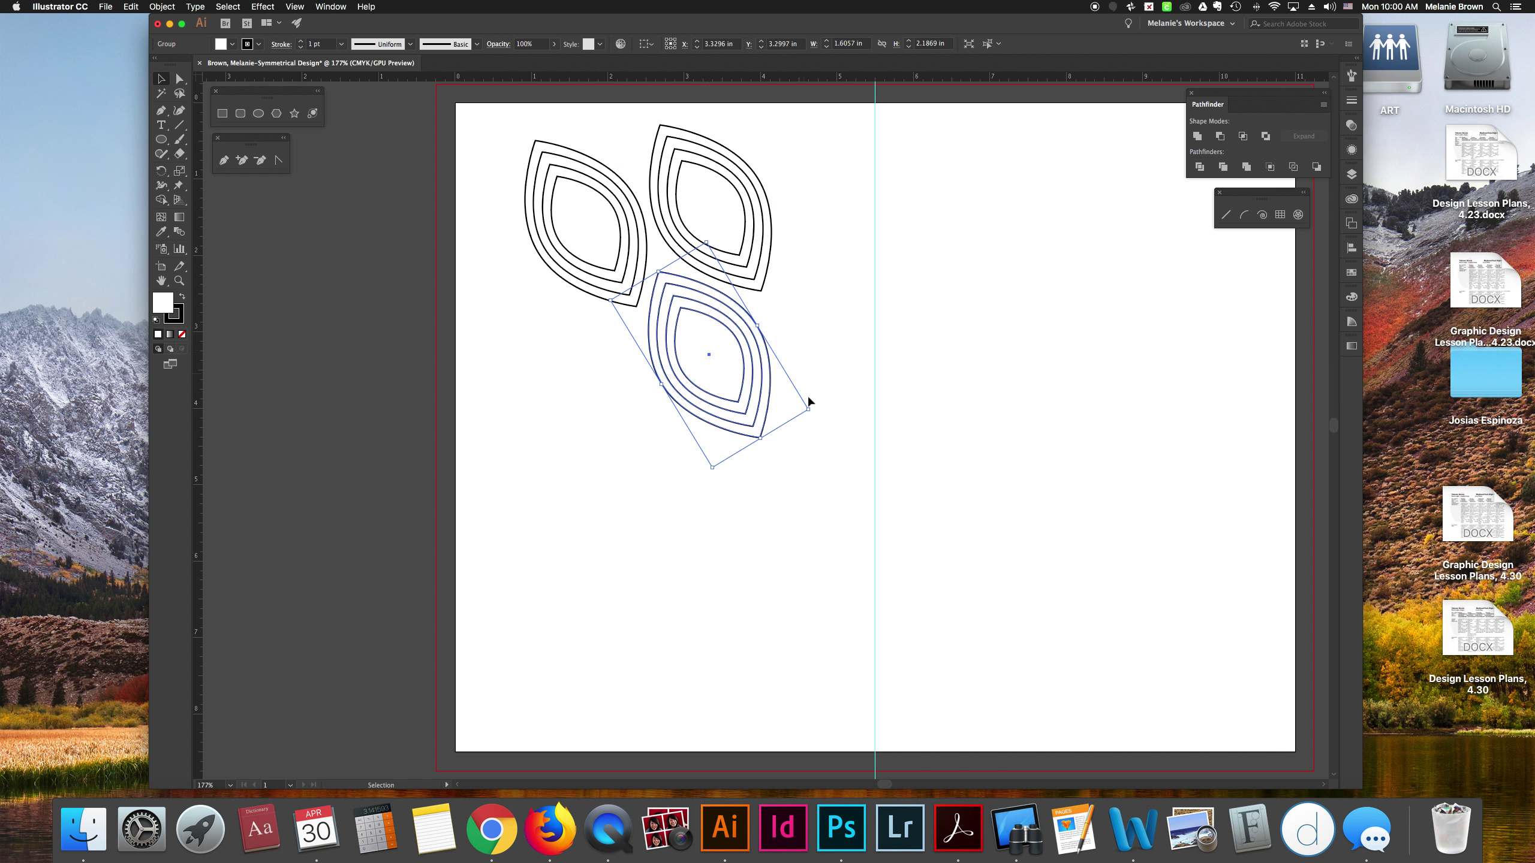
pyautogui.click(435, 285)
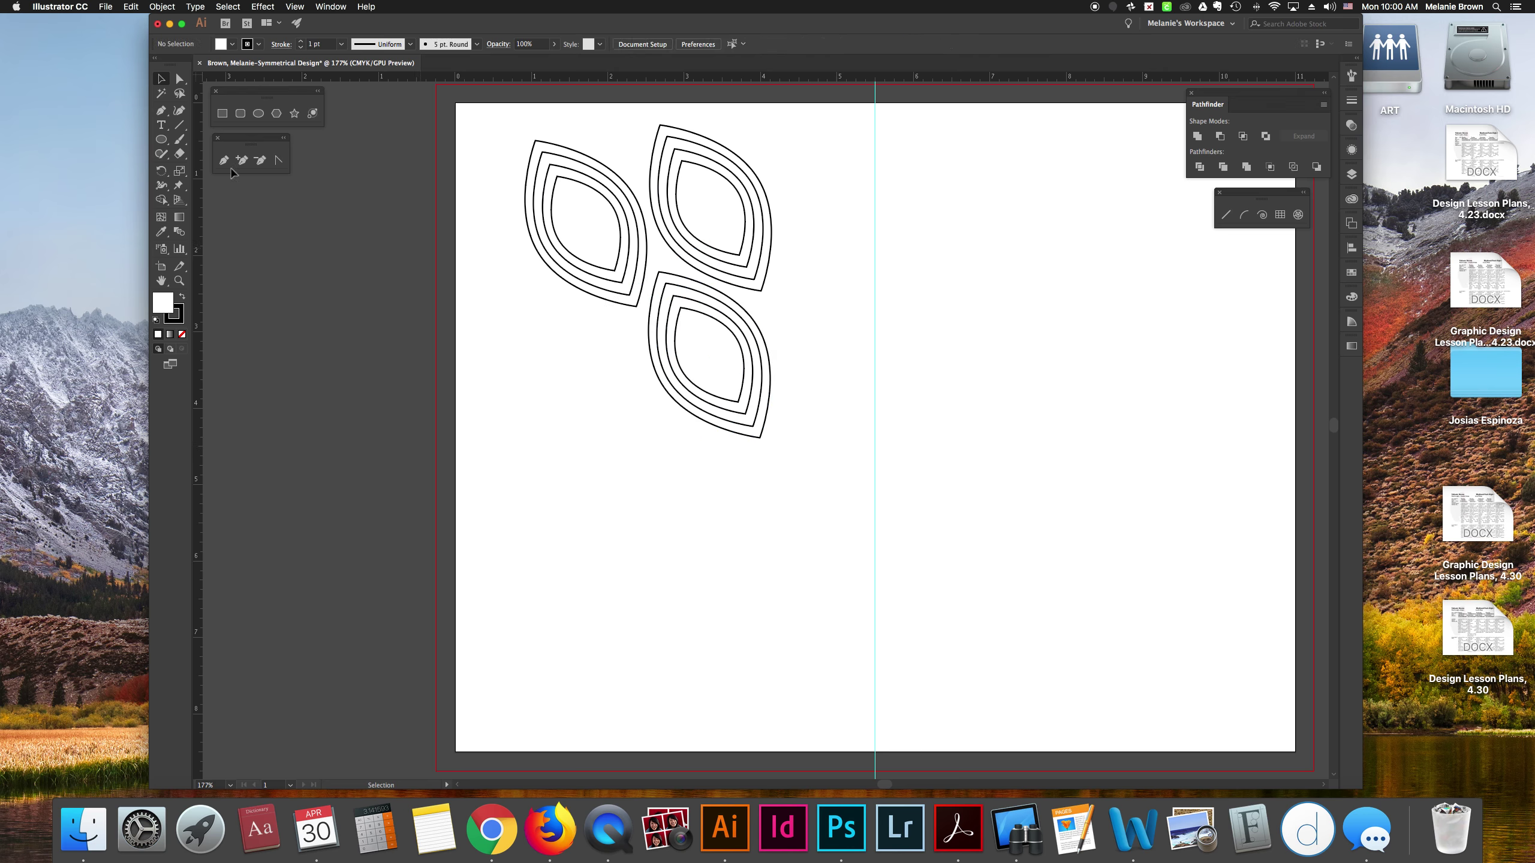
# - Draw a circle around the three leaf groups, send it to the back and scale it to about 4.57 in in diameter
pyautogui.click(258, 115)
pyautogui.moveTo(479, 106); pyautogui.dragTo(670, 498)
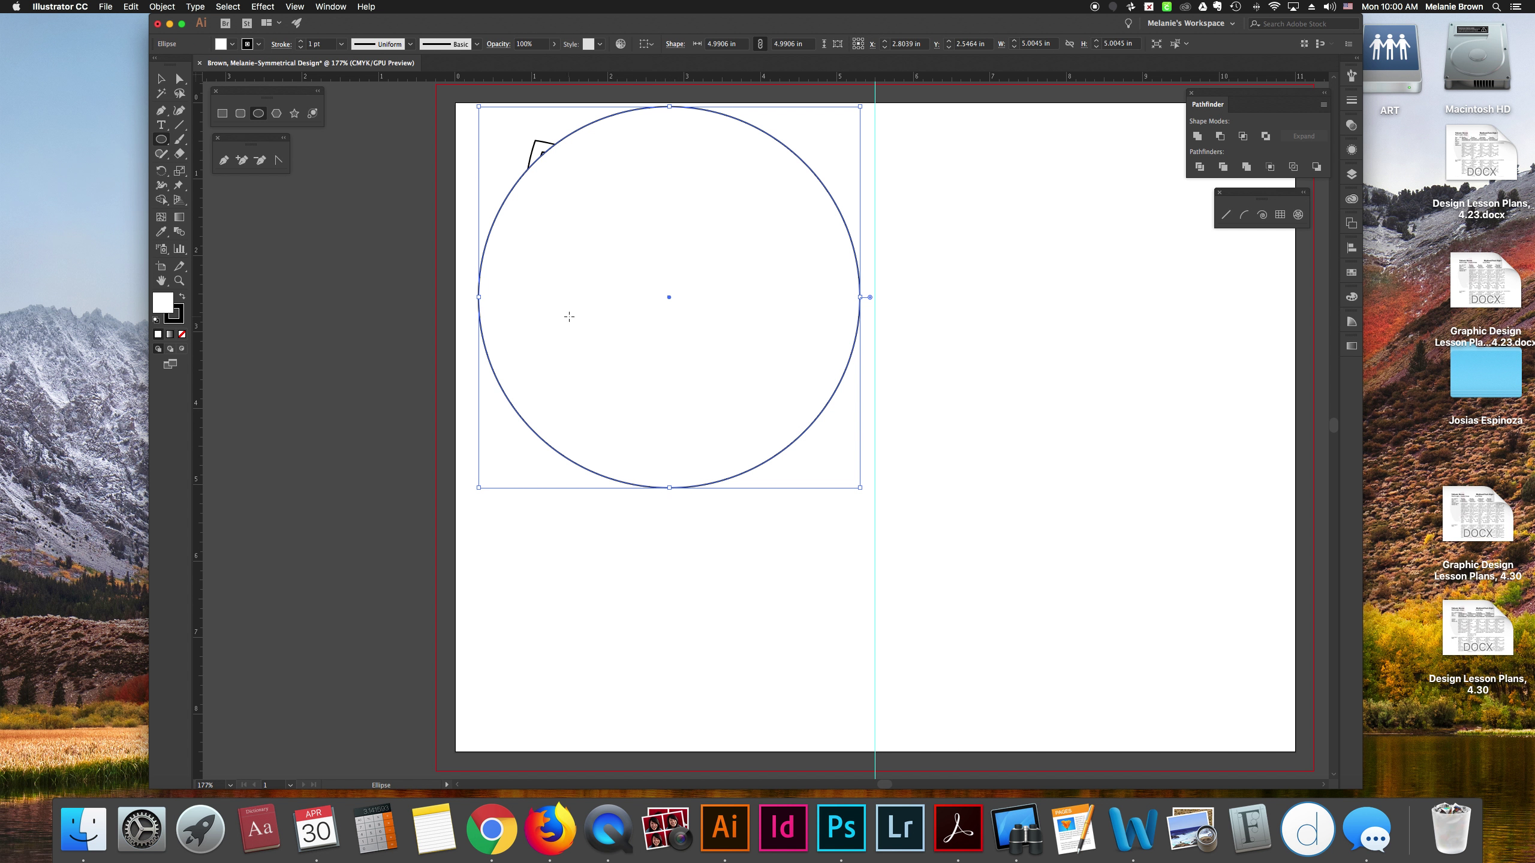
pyautogui.press('super+shift+bracketleft')
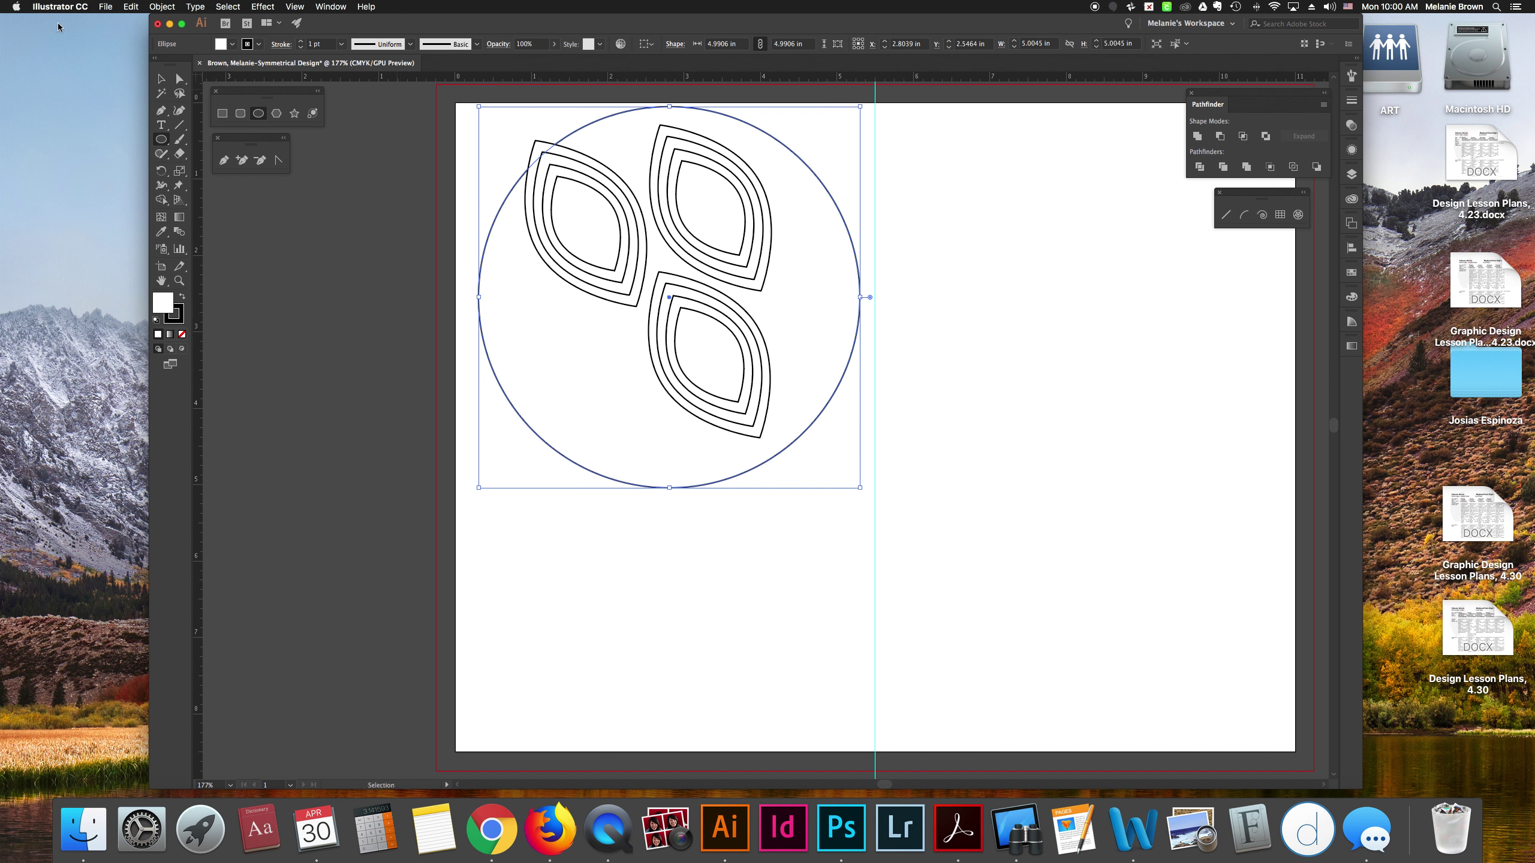
pyautogui.moveTo(859, 107); pyautogui.dragTo(844, 123)
pyautogui.press('v')
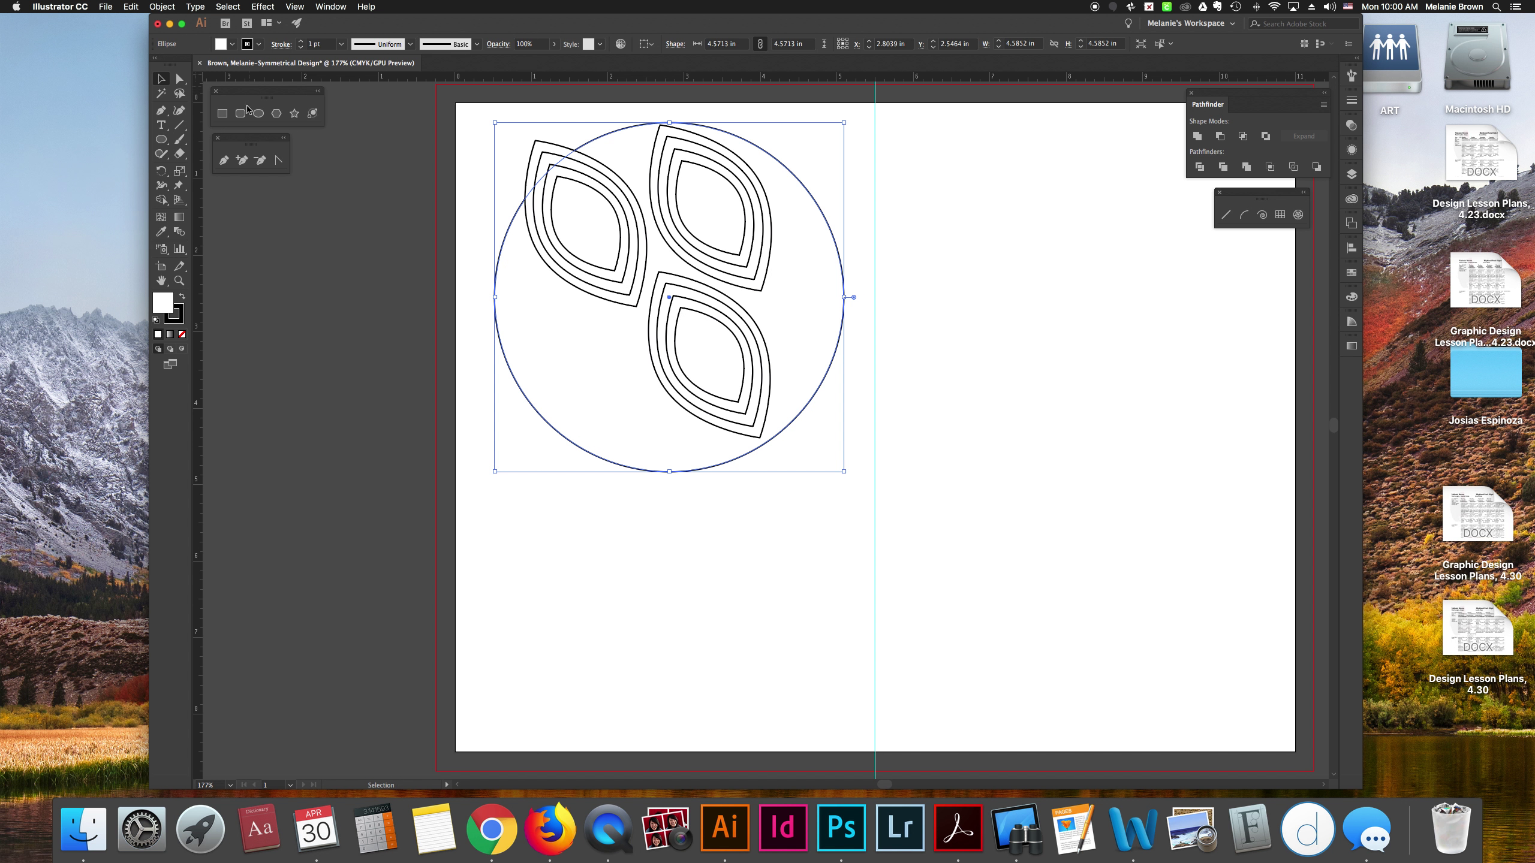
# - Draw a narrow ellipse about 0.90 by 2.87 in below the circle and reshape it into a petal with a pointed top and notched bottom
pyautogui.click(258, 115)
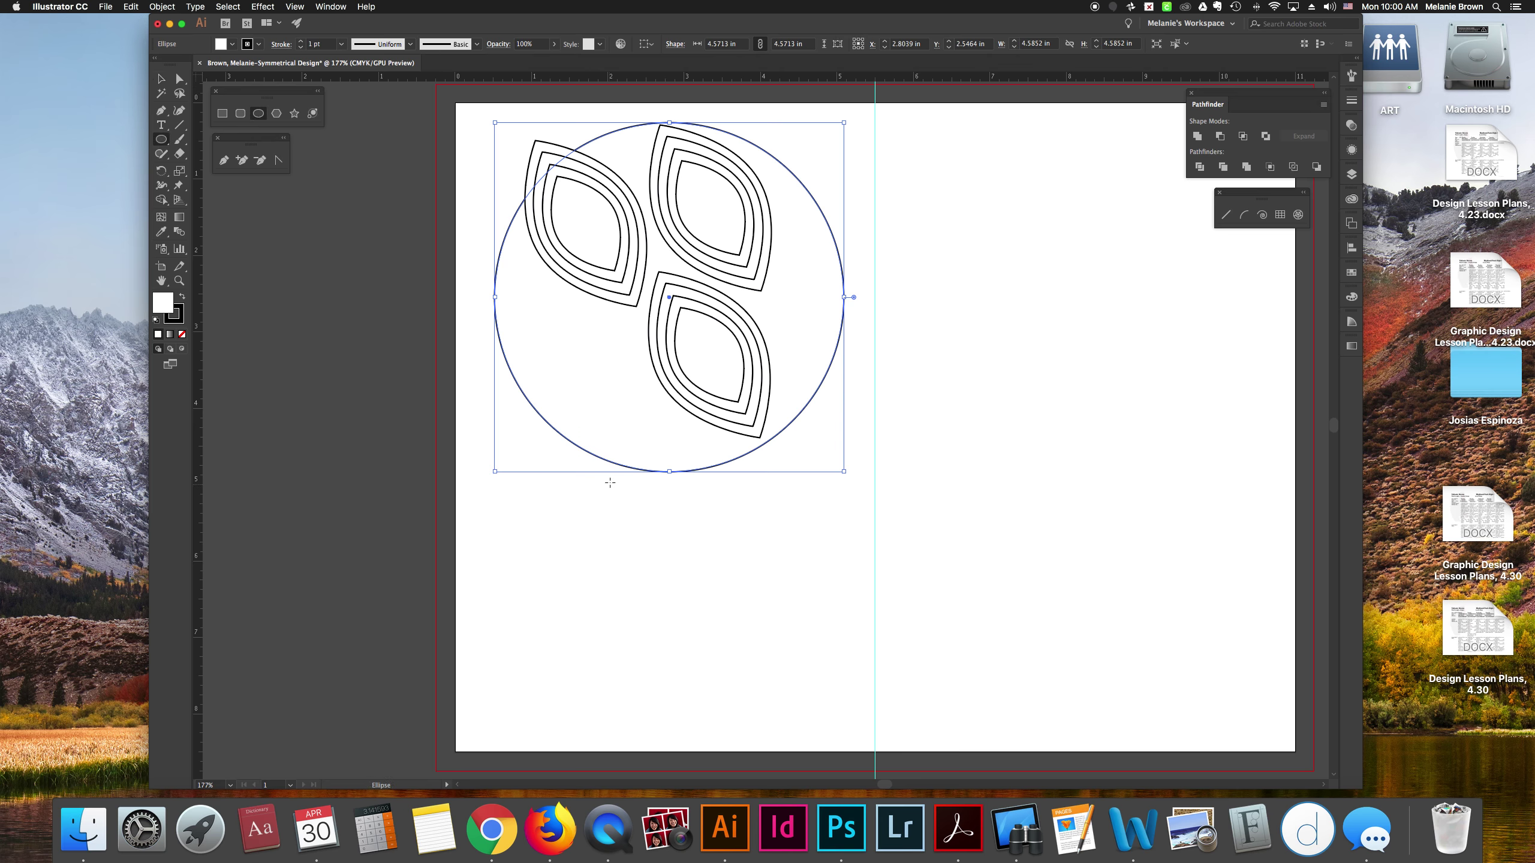
pyautogui.moveTo(577, 487); pyautogui.dragTo(645, 706)
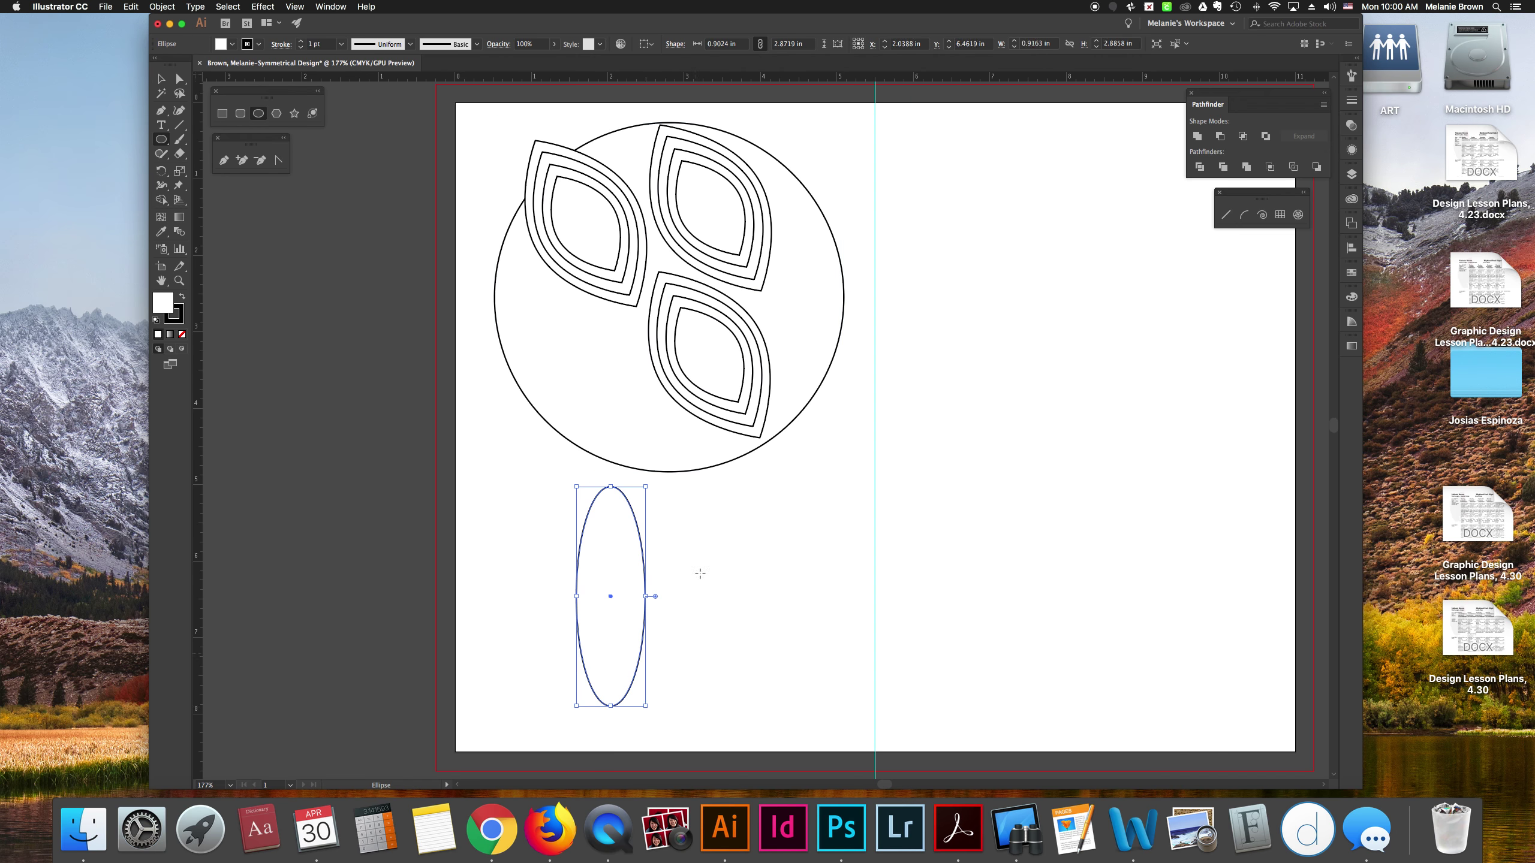
pyautogui.press('a')
pyautogui.click(611, 488)
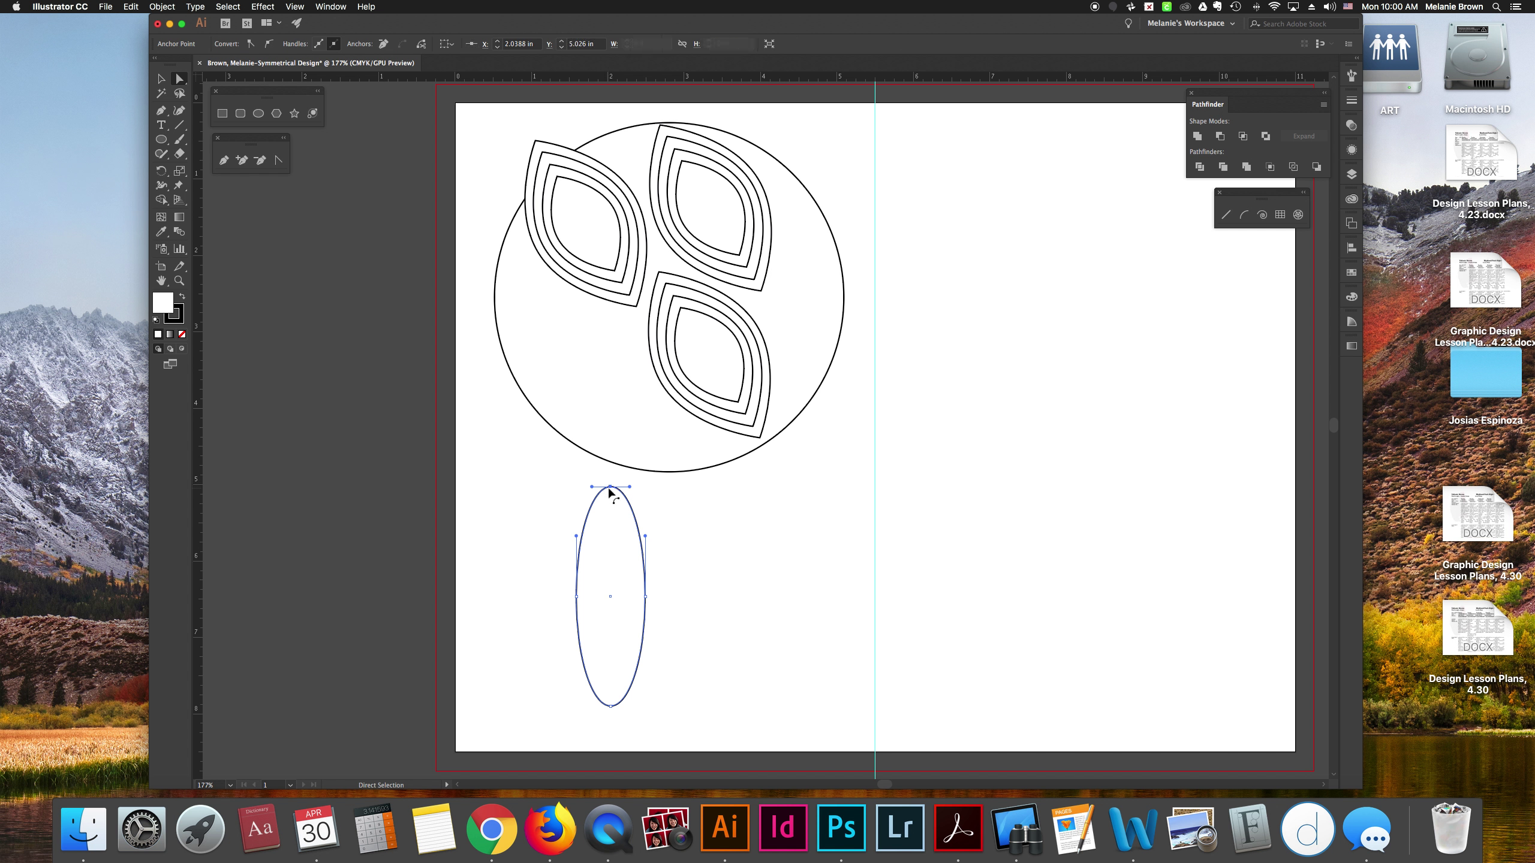
pyautogui.click(250, 44)
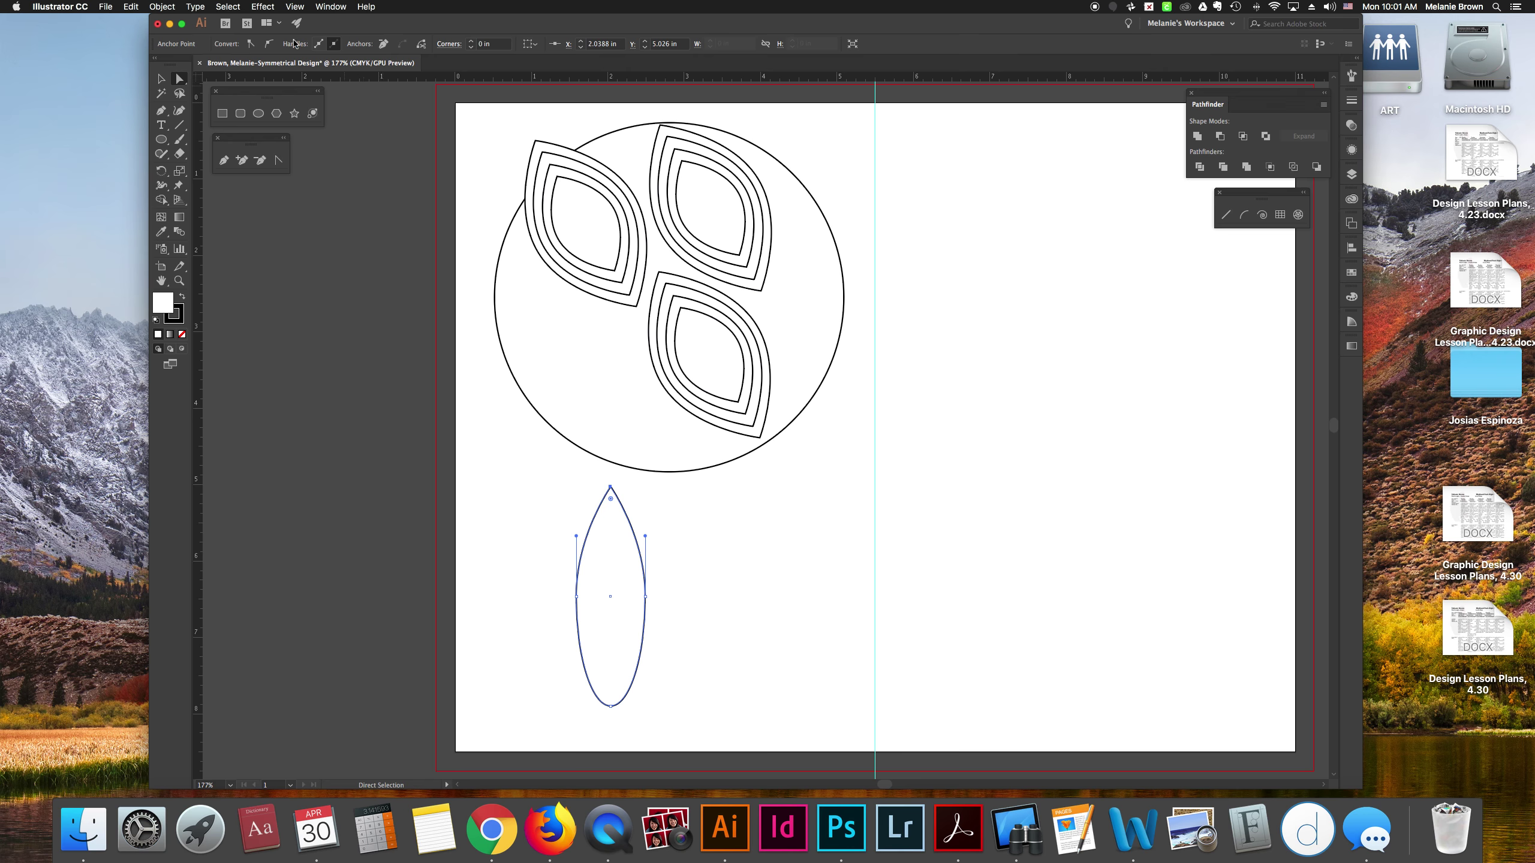
pyautogui.click(611, 708)
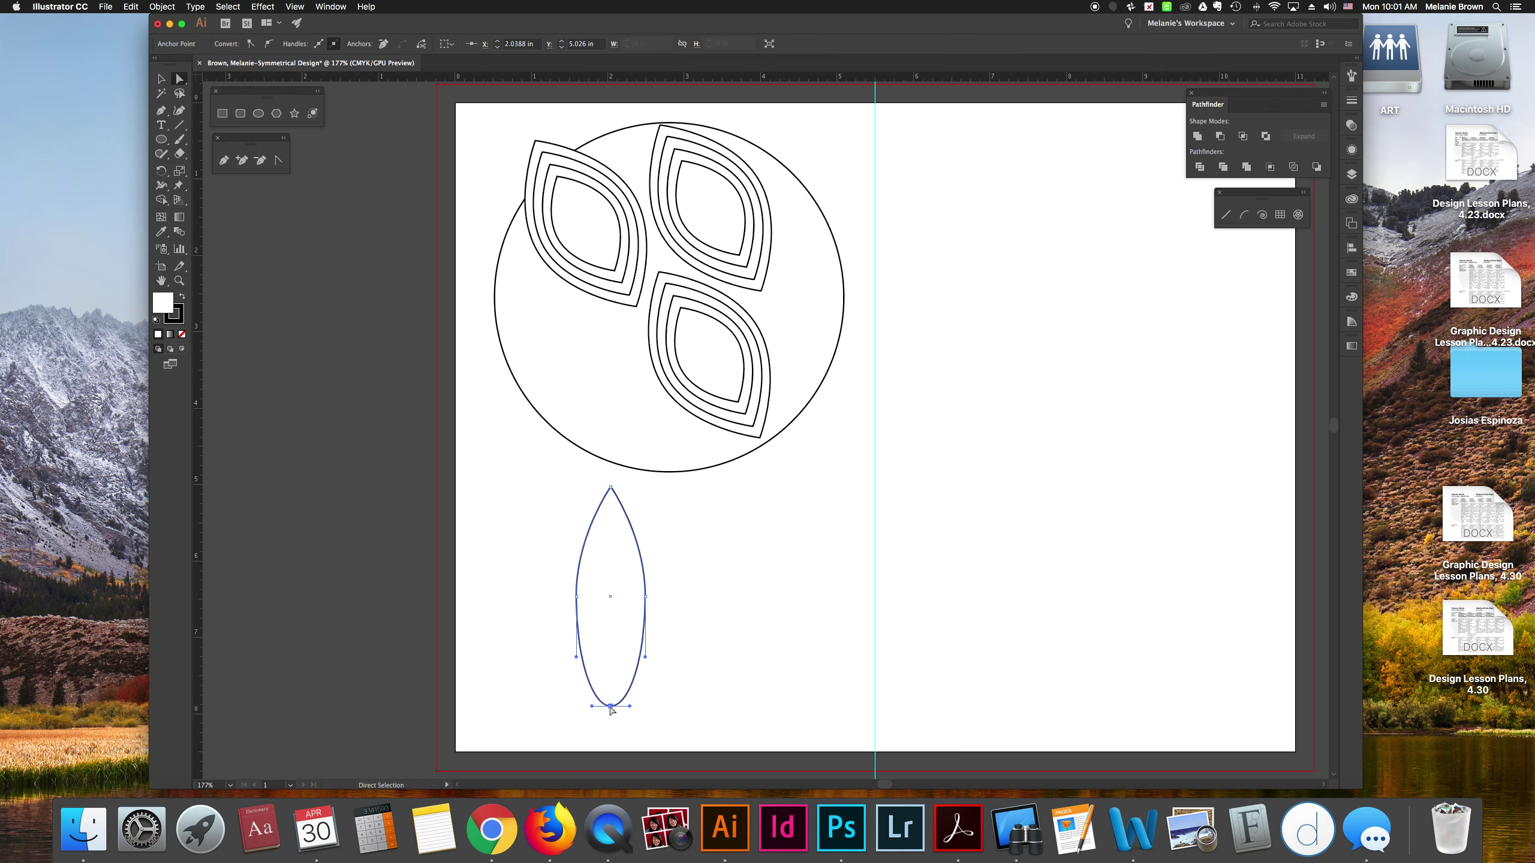
pyautogui.moveTo(612, 708); pyautogui.dragTo(610, 599)
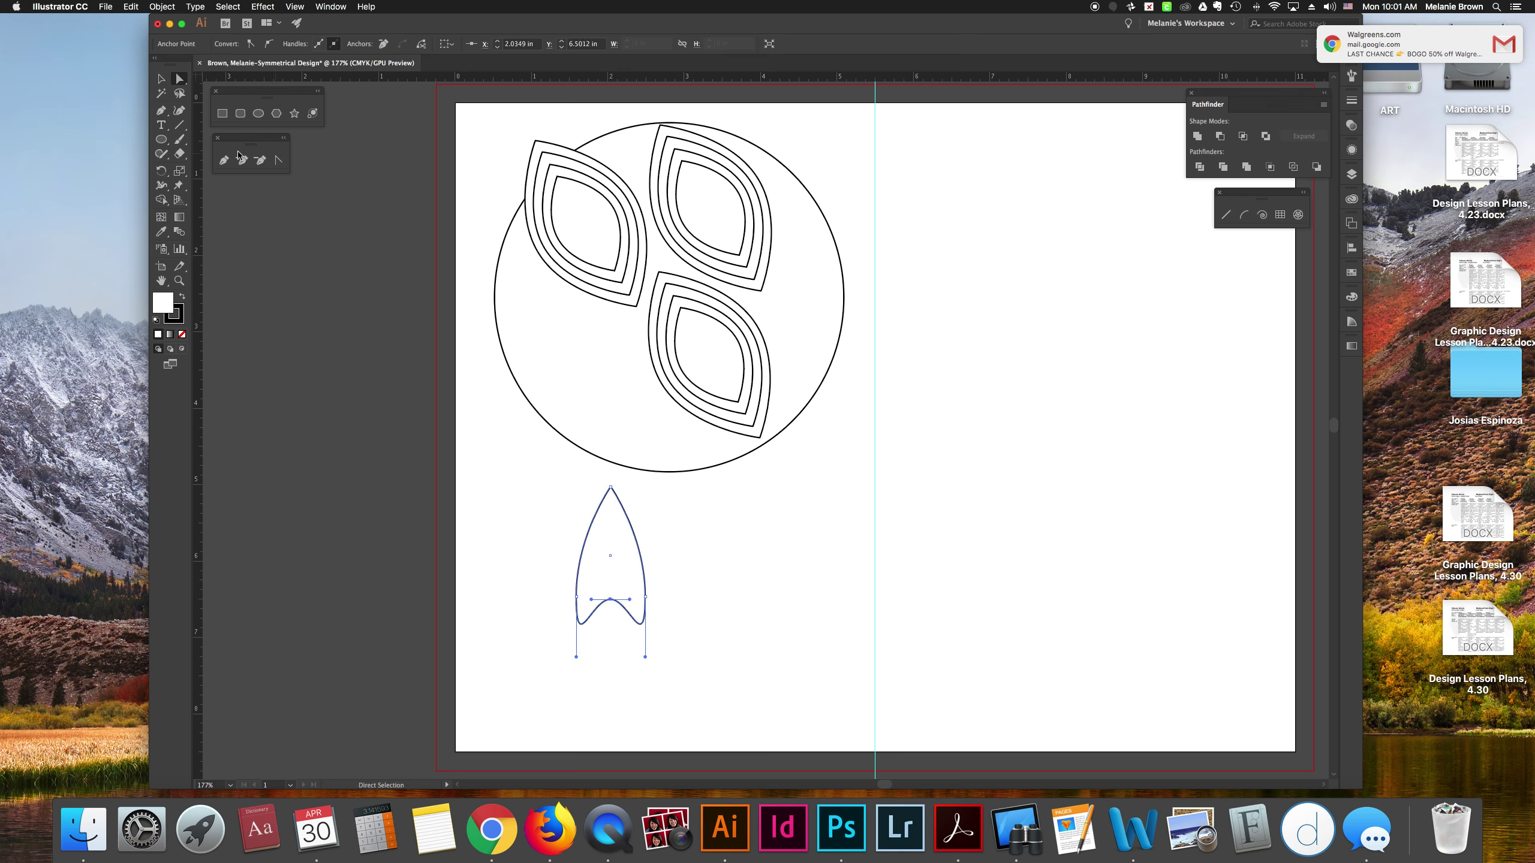
# - Rotate the notched petal counterclockwise and place its tip against the circle's lower-right edge
pyautogui.press('v')
pyautogui.moveTo(640, 558); pyautogui.dragTo(813, 552)
pyautogui.moveTo(822, 488); pyautogui.dragTo(780, 450)
pyautogui.moveTo(860, 596); pyautogui.dragTo(856, 601)
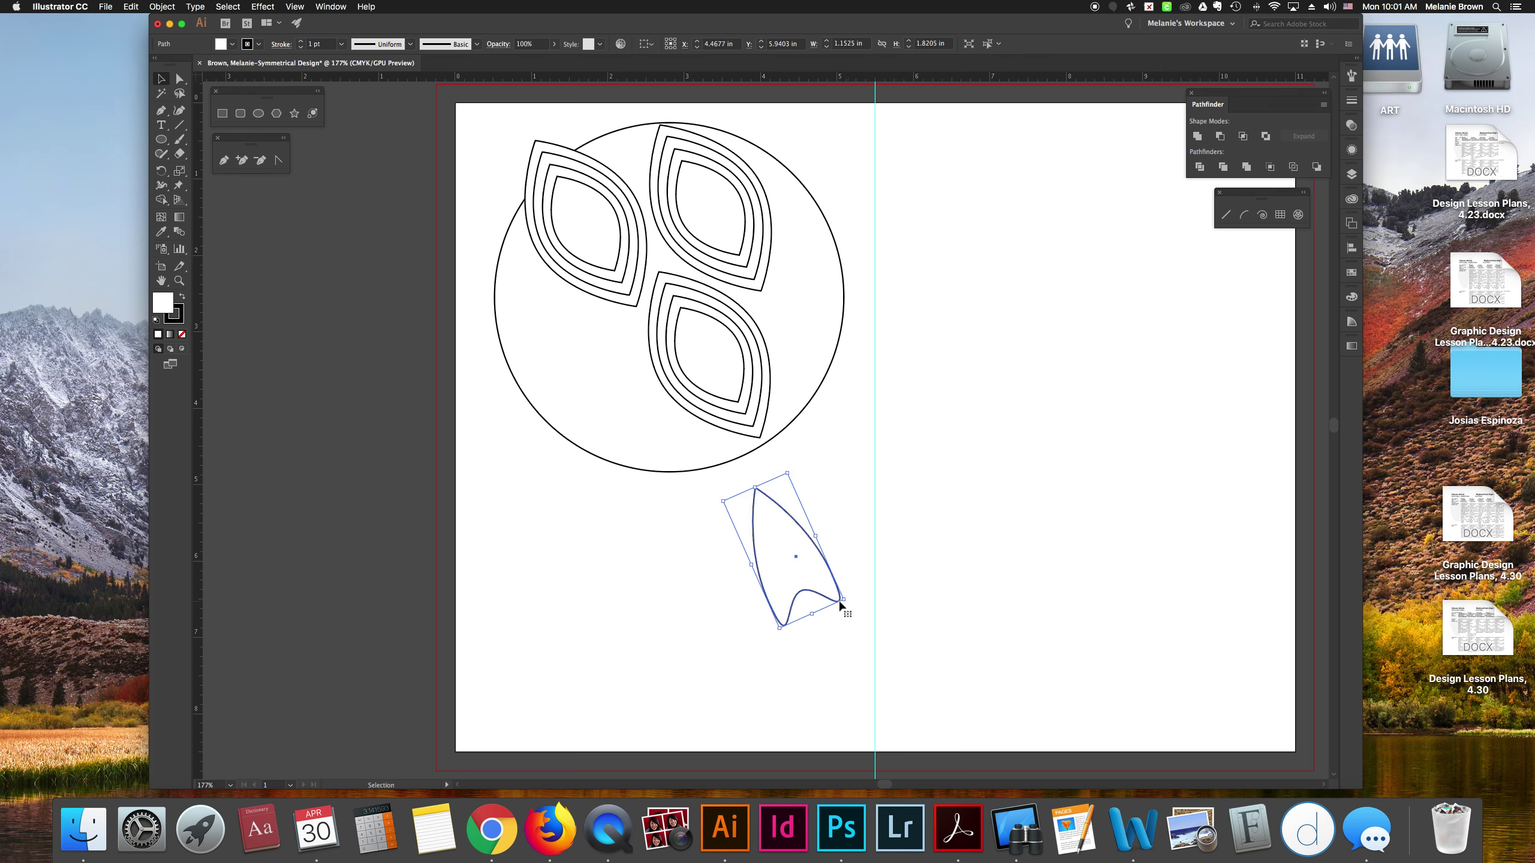
pyautogui.click(568, 458)
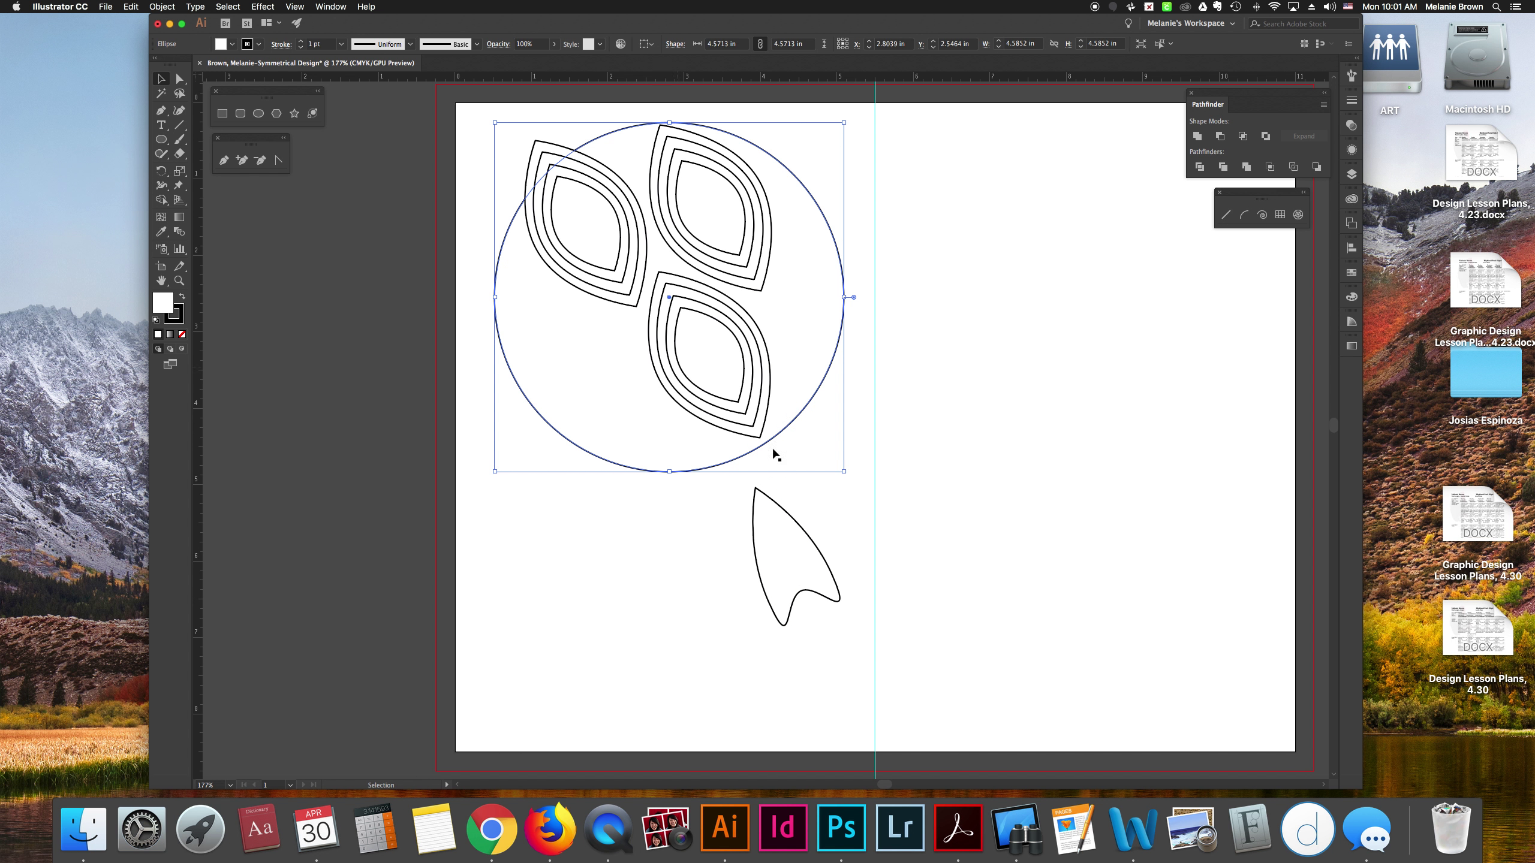
pyautogui.click(771, 501)
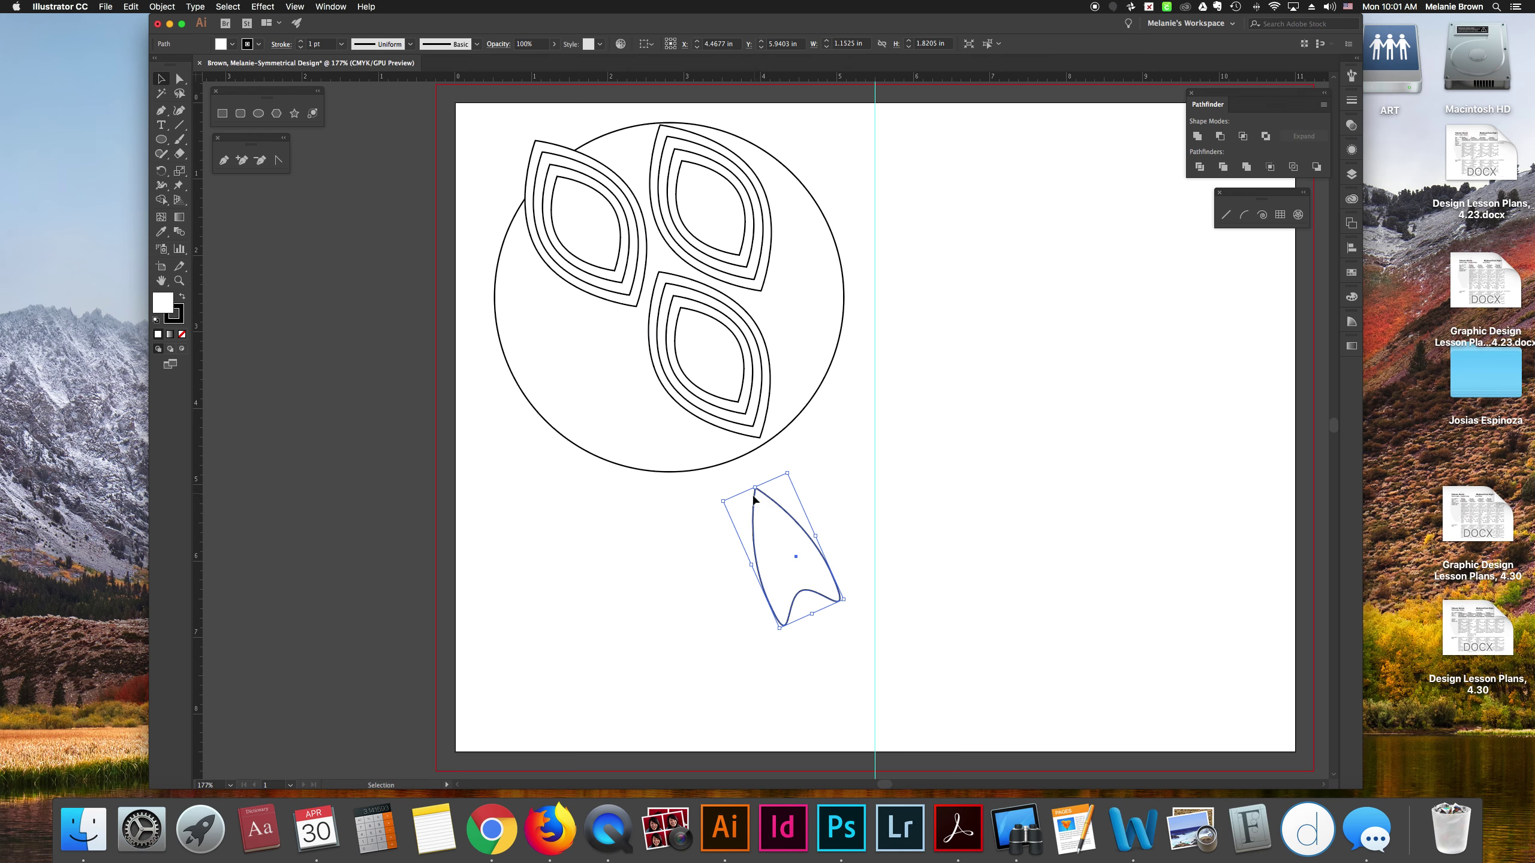
pyautogui.moveTo(761, 512); pyautogui.dragTo(770, 495)
# - Add a vertical and a horizontal guide through the center of the circle
pyautogui.click(161, 170)
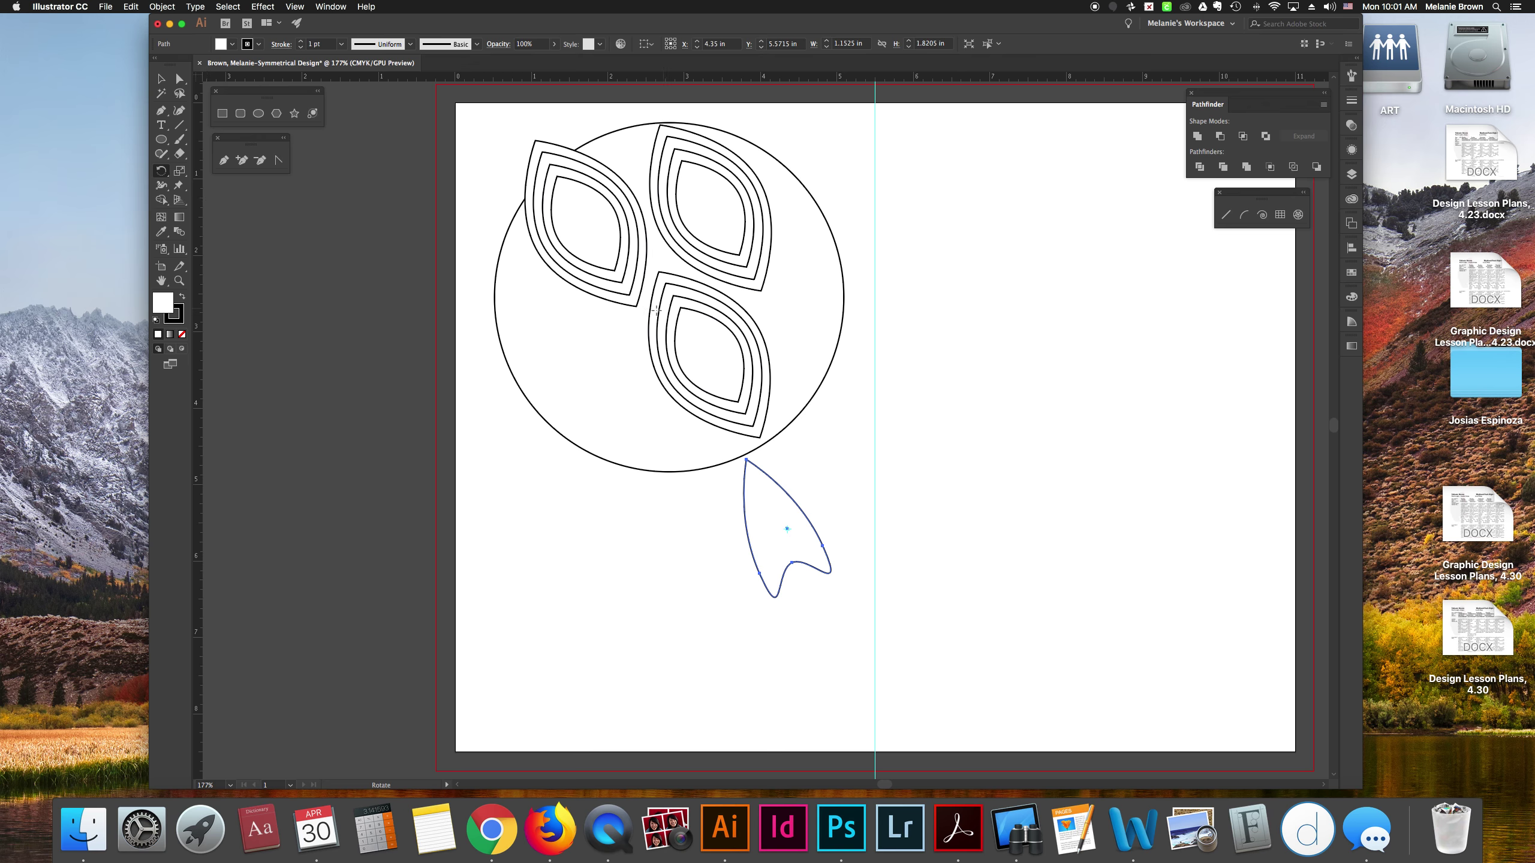
pyautogui.press('v')
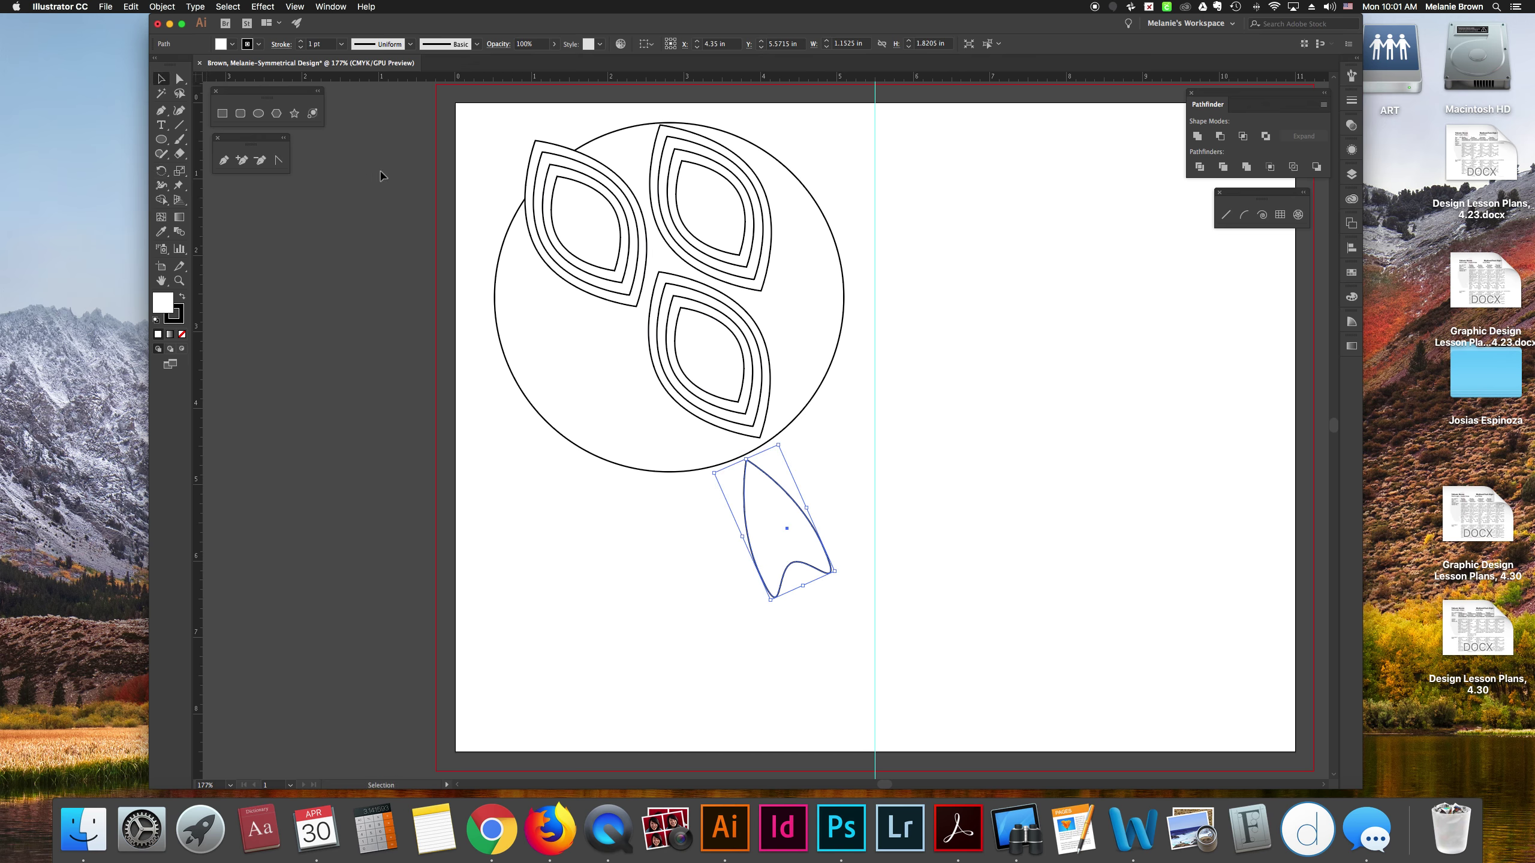
pyautogui.click(561, 435)
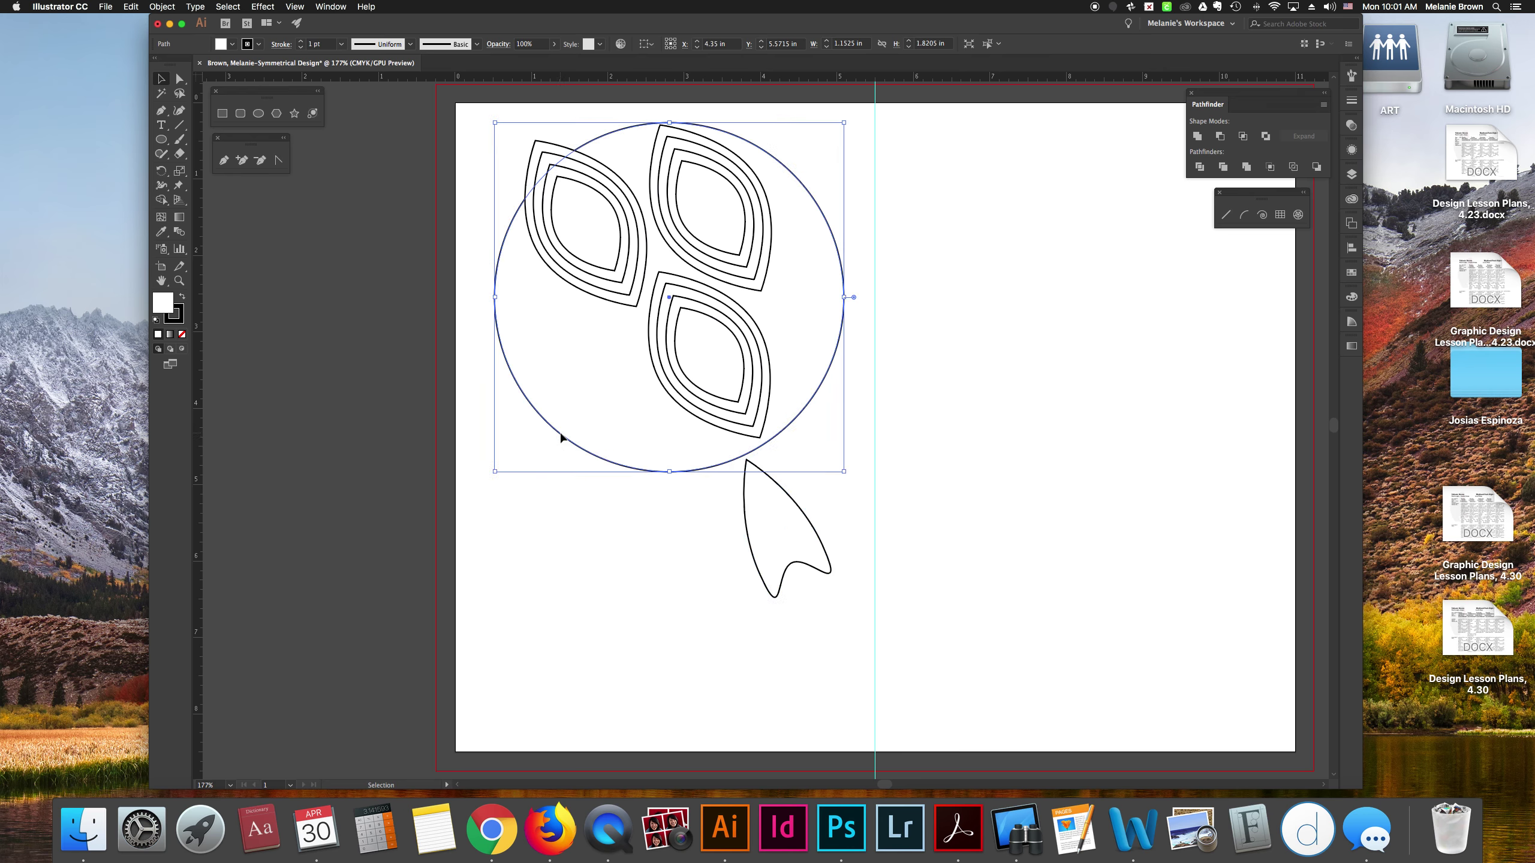
pyautogui.moveTo(198, 279); pyautogui.dragTo(669, 295)
pyautogui.click(750, 538)
pyautogui.click(167, 172)
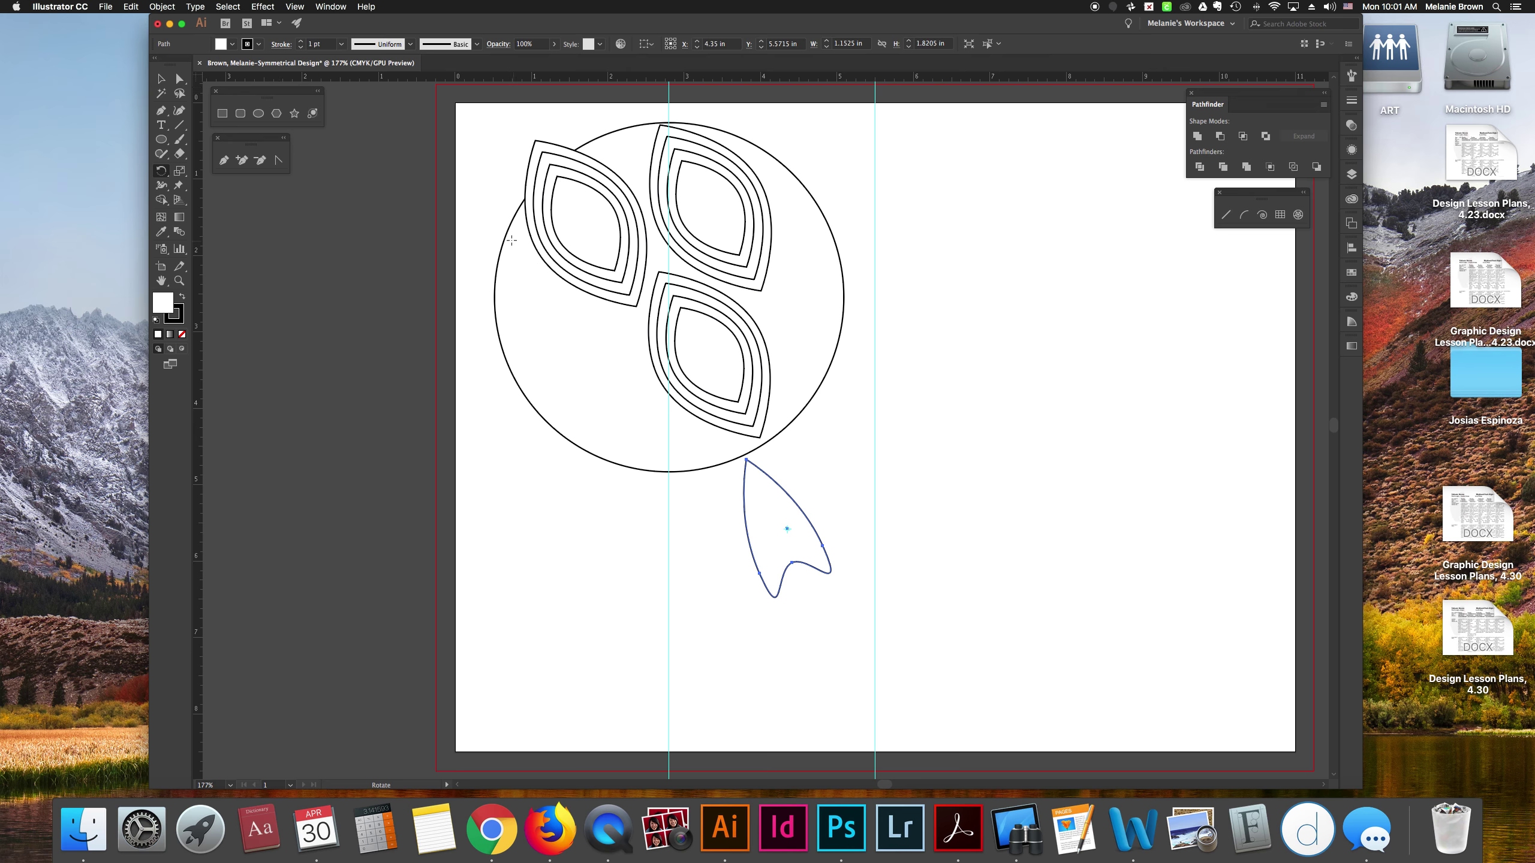
pyautogui.click(162, 80)
pyautogui.click(511, 220)
pyautogui.moveTo(498, 79); pyautogui.dragTo(512, 297)
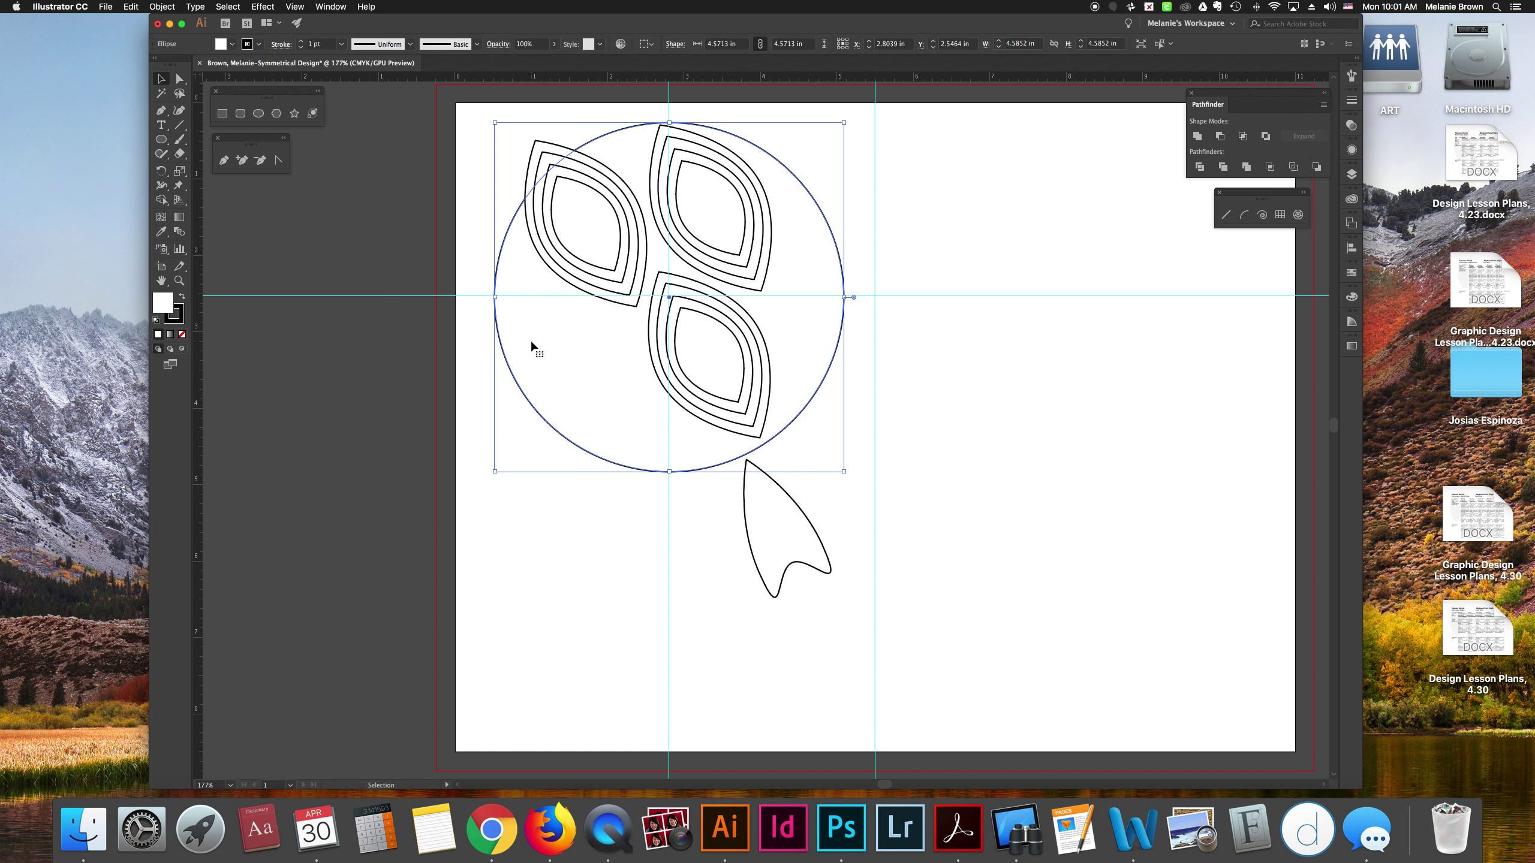
# - Copy the notched petal in front of itself and shrink the copy to about 0.70 by 1.10 in inside the original
pyautogui.click(759, 576)
pyautogui.click(767, 582)
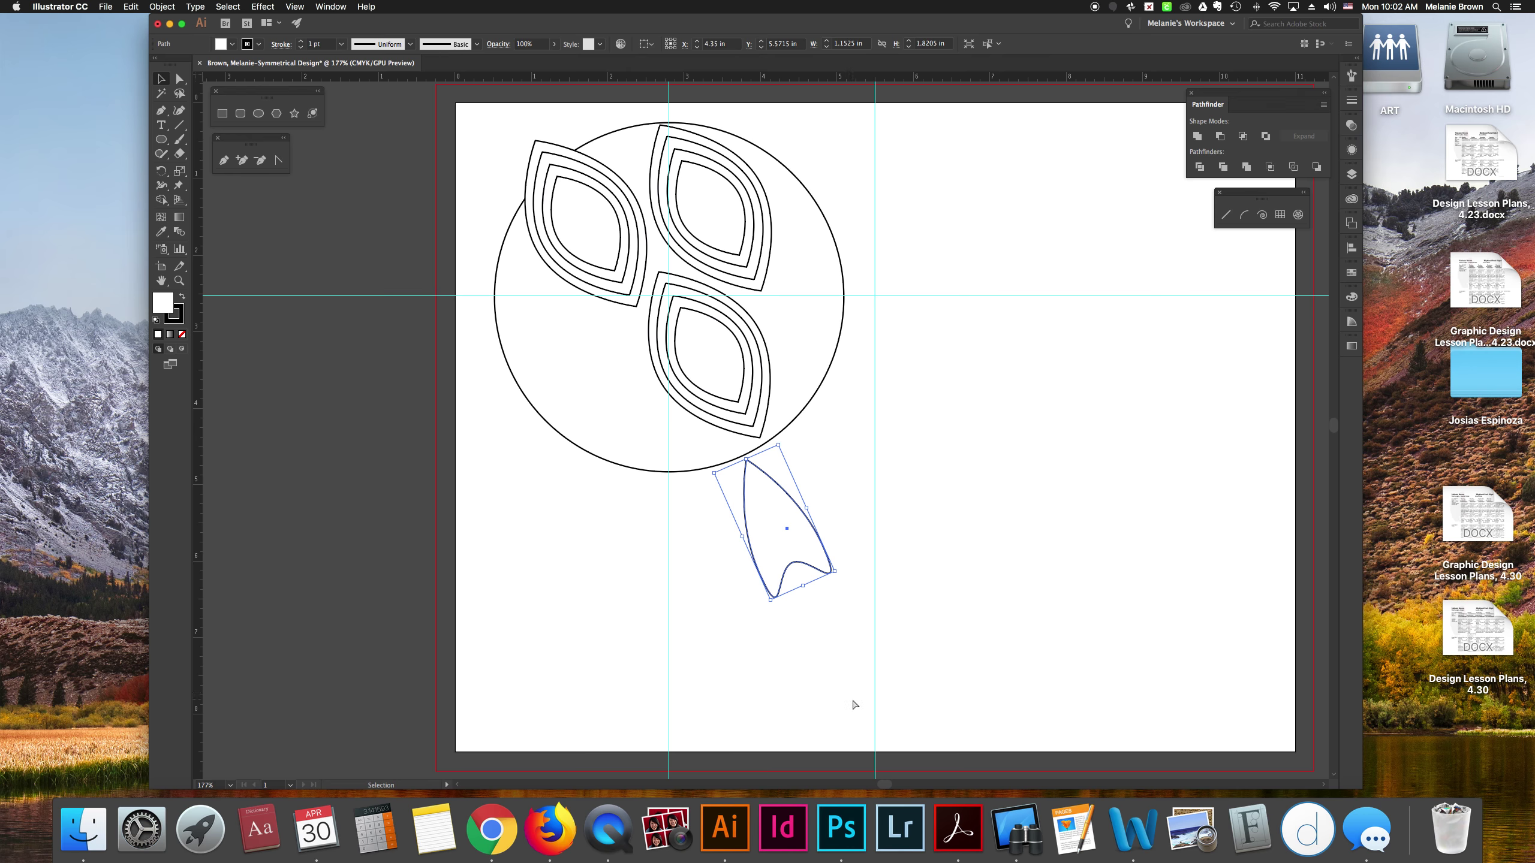
pyautogui.press('super+c')
pyautogui.press('super+f')
pyautogui.keyDown('super'); pyautogui.click(776, 451); pyautogui.keyUp('super')
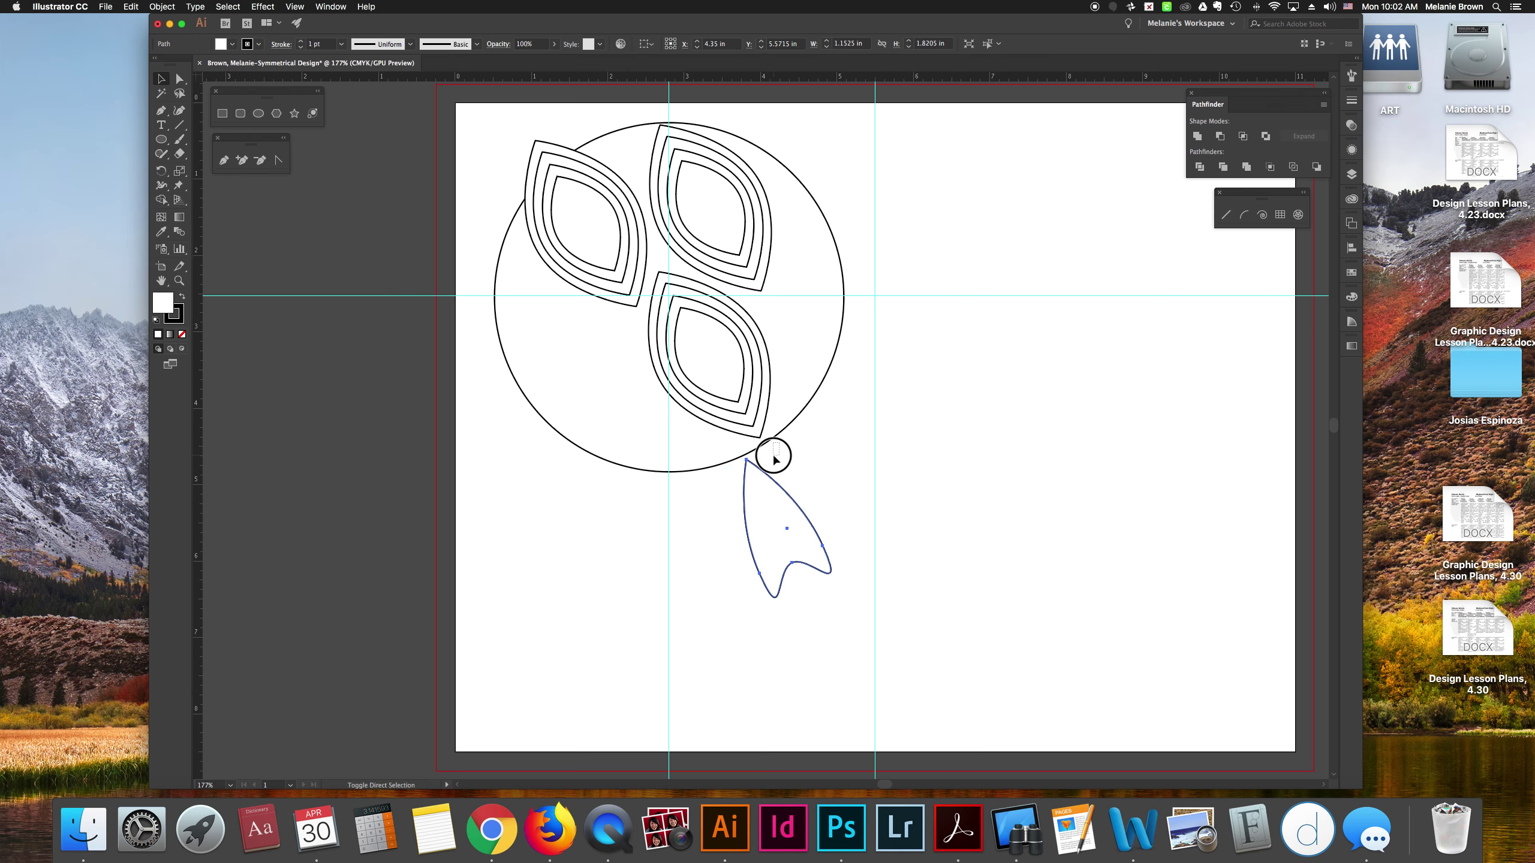
pyautogui.click(791, 494)
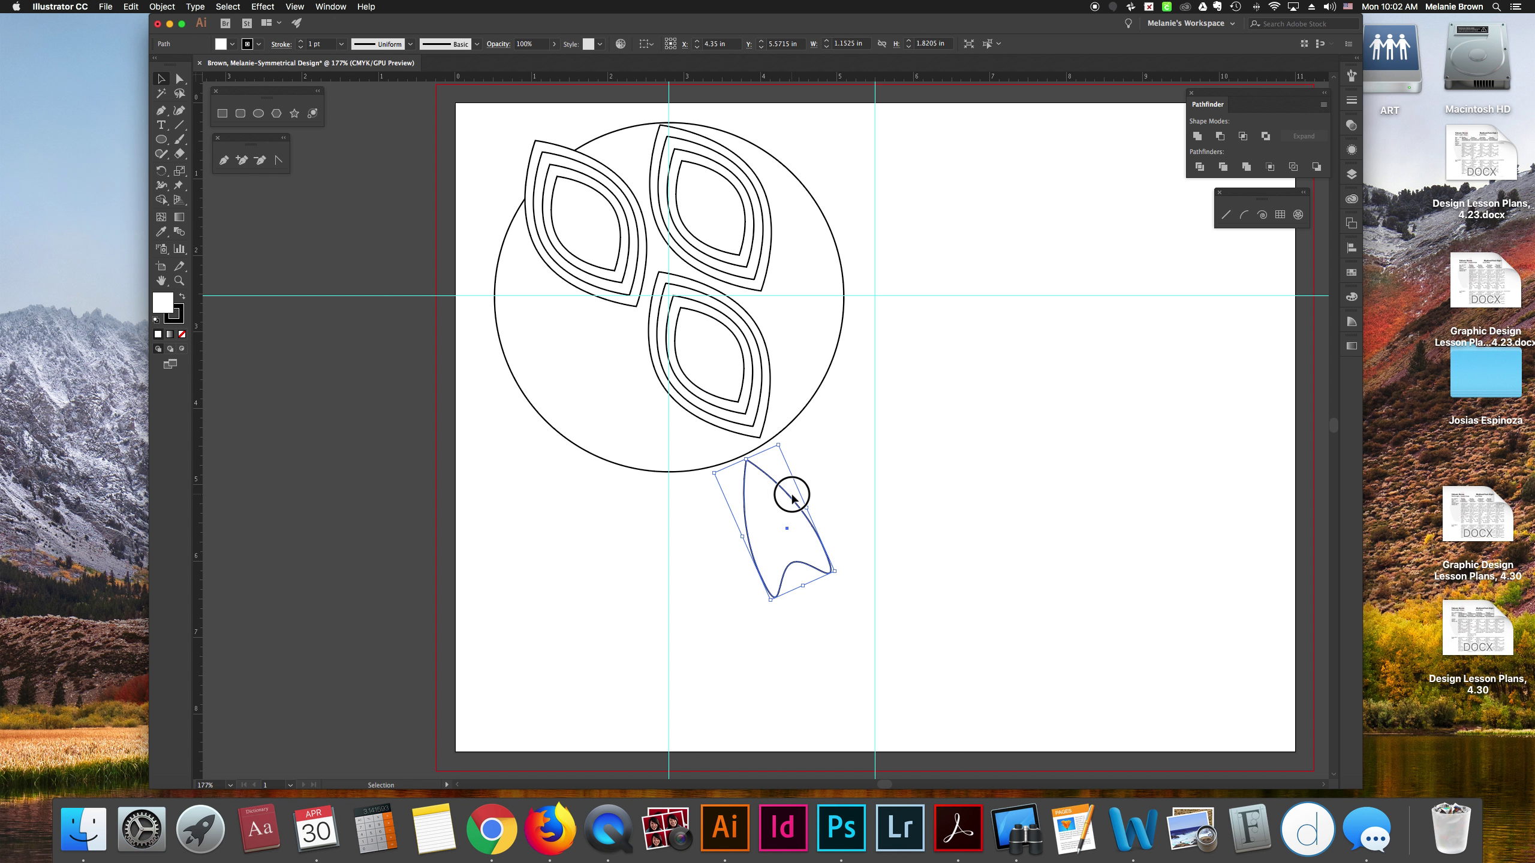
pyautogui.click(777, 485)
pyautogui.press('super+c')
pyautogui.moveTo(780, 445); pyautogui.dragTo(773, 465)
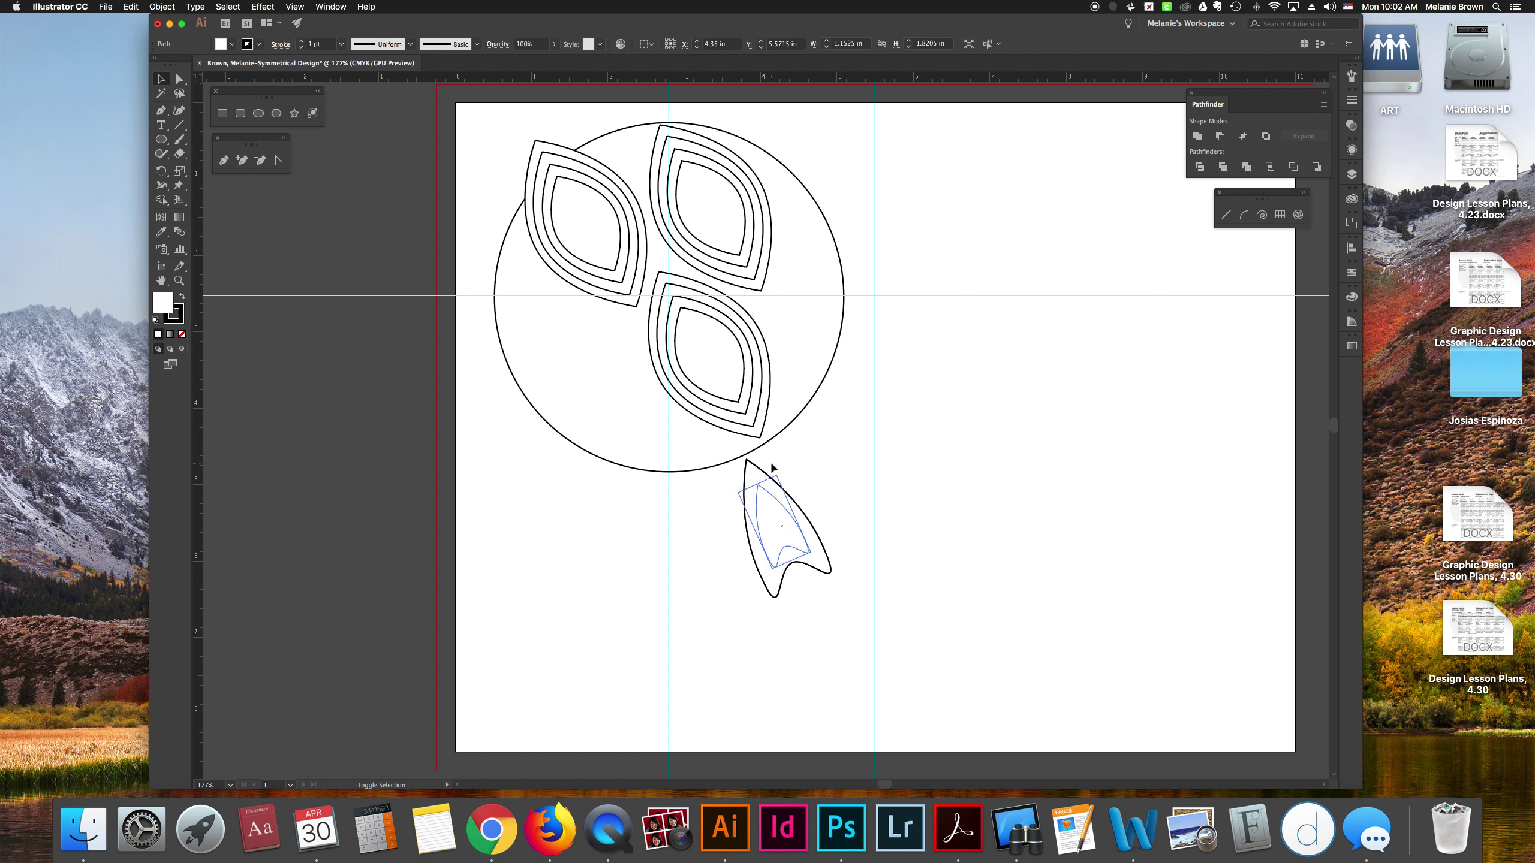
# - Give the smaller inner petal a black fill and no stroke
pyautogui.click(182, 296)
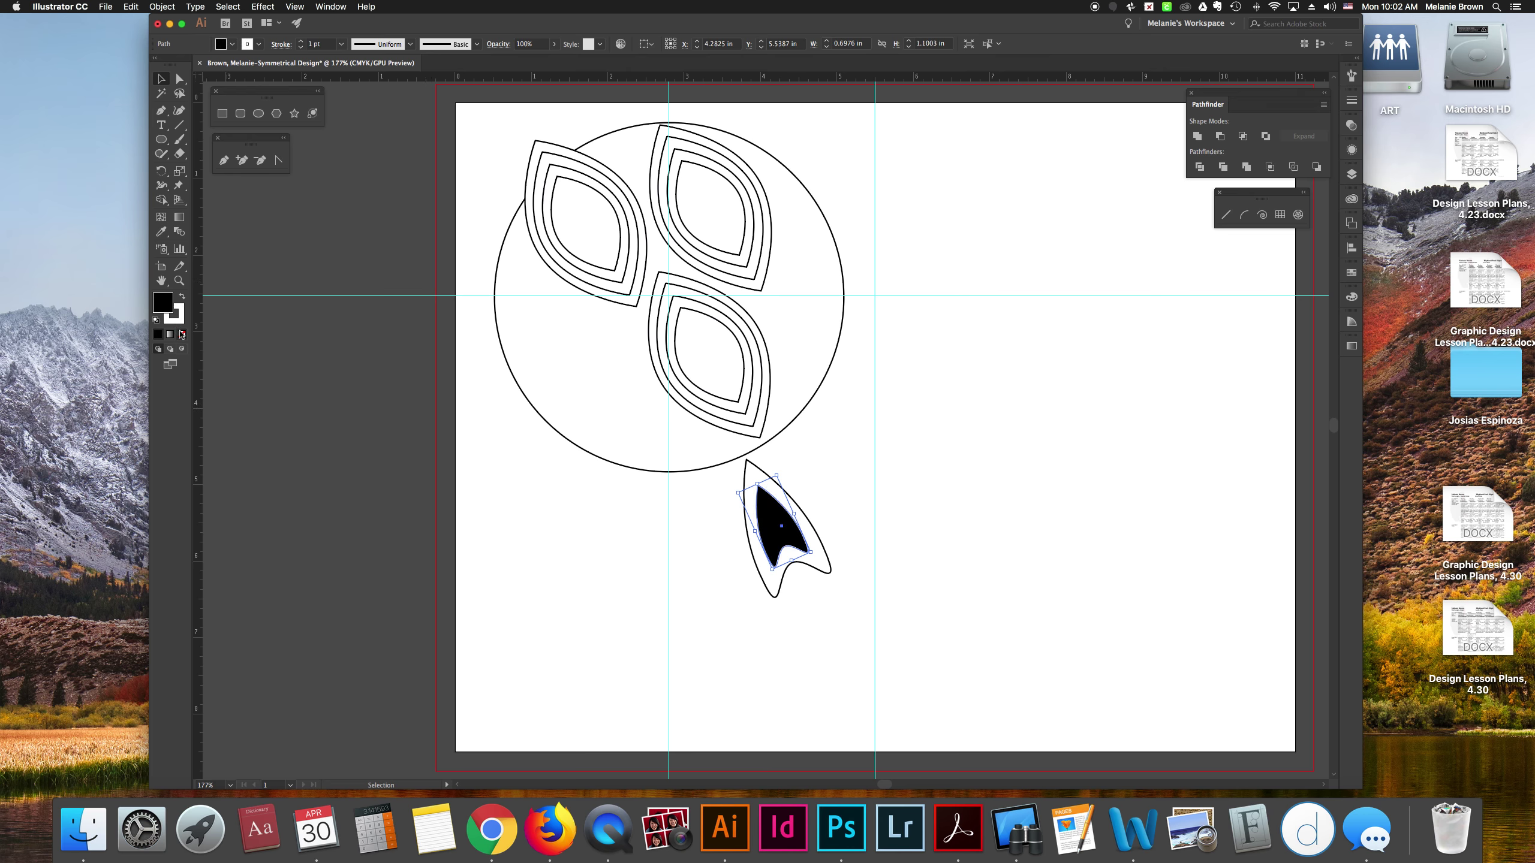
pyautogui.click(180, 316)
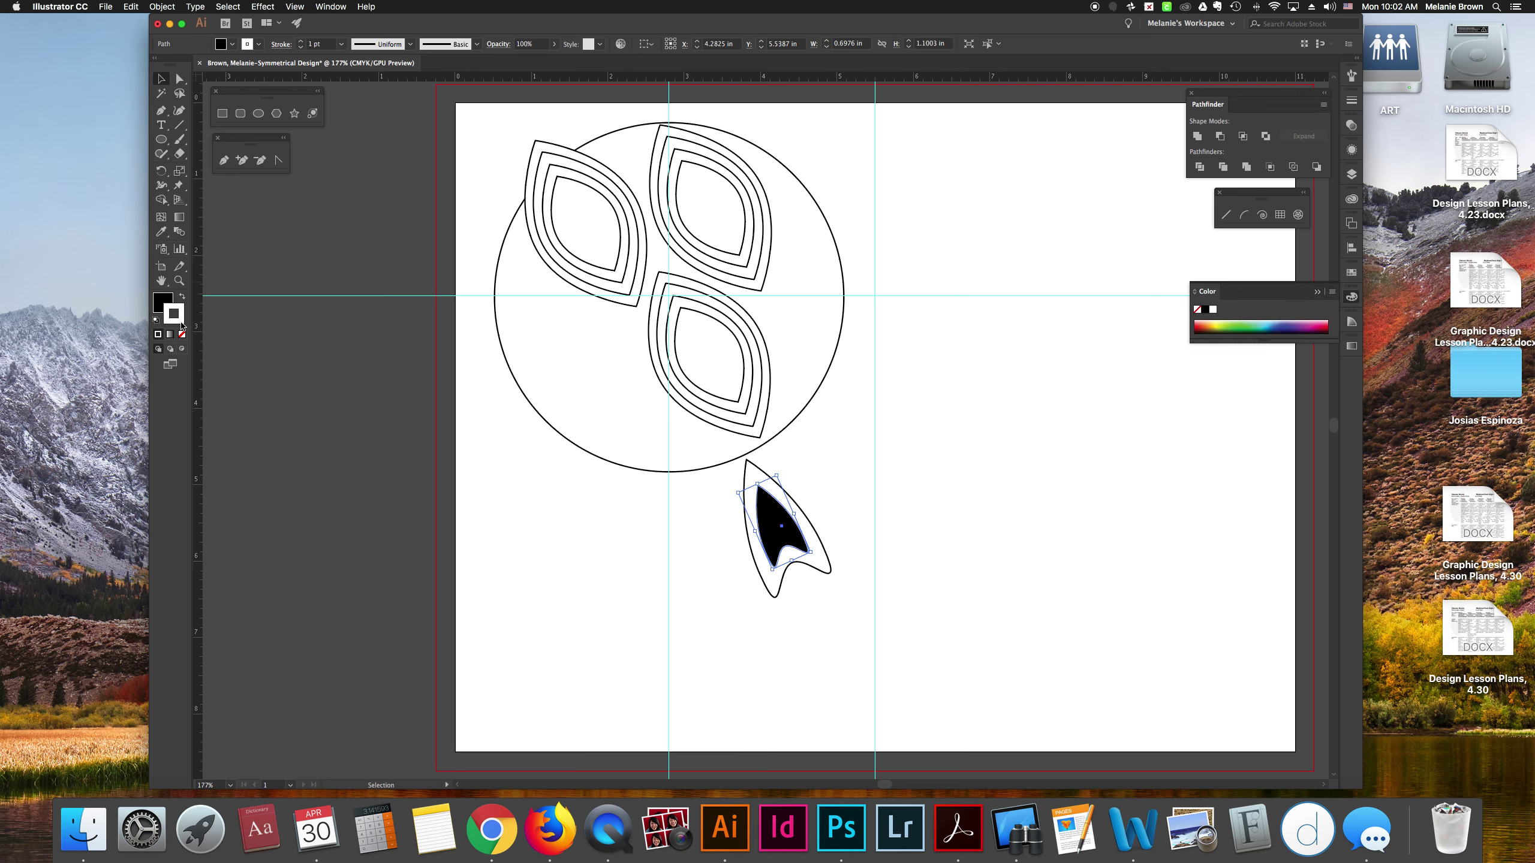
pyautogui.click(182, 335)
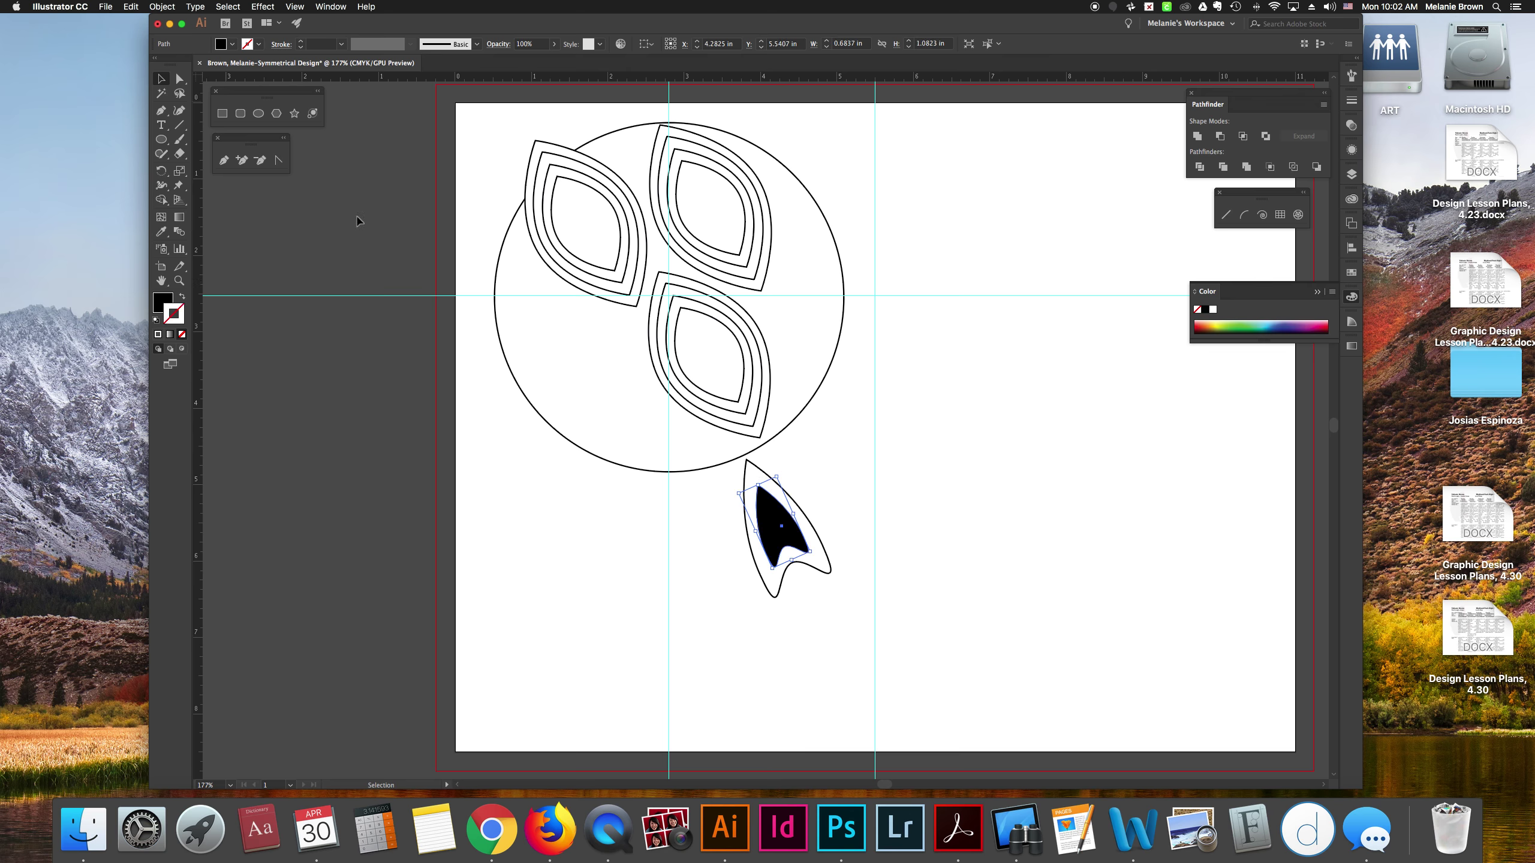
# - Group the outer petal with its black inner petal
pyautogui.moveTo(720, 497); pyautogui.dragTo(827, 550)
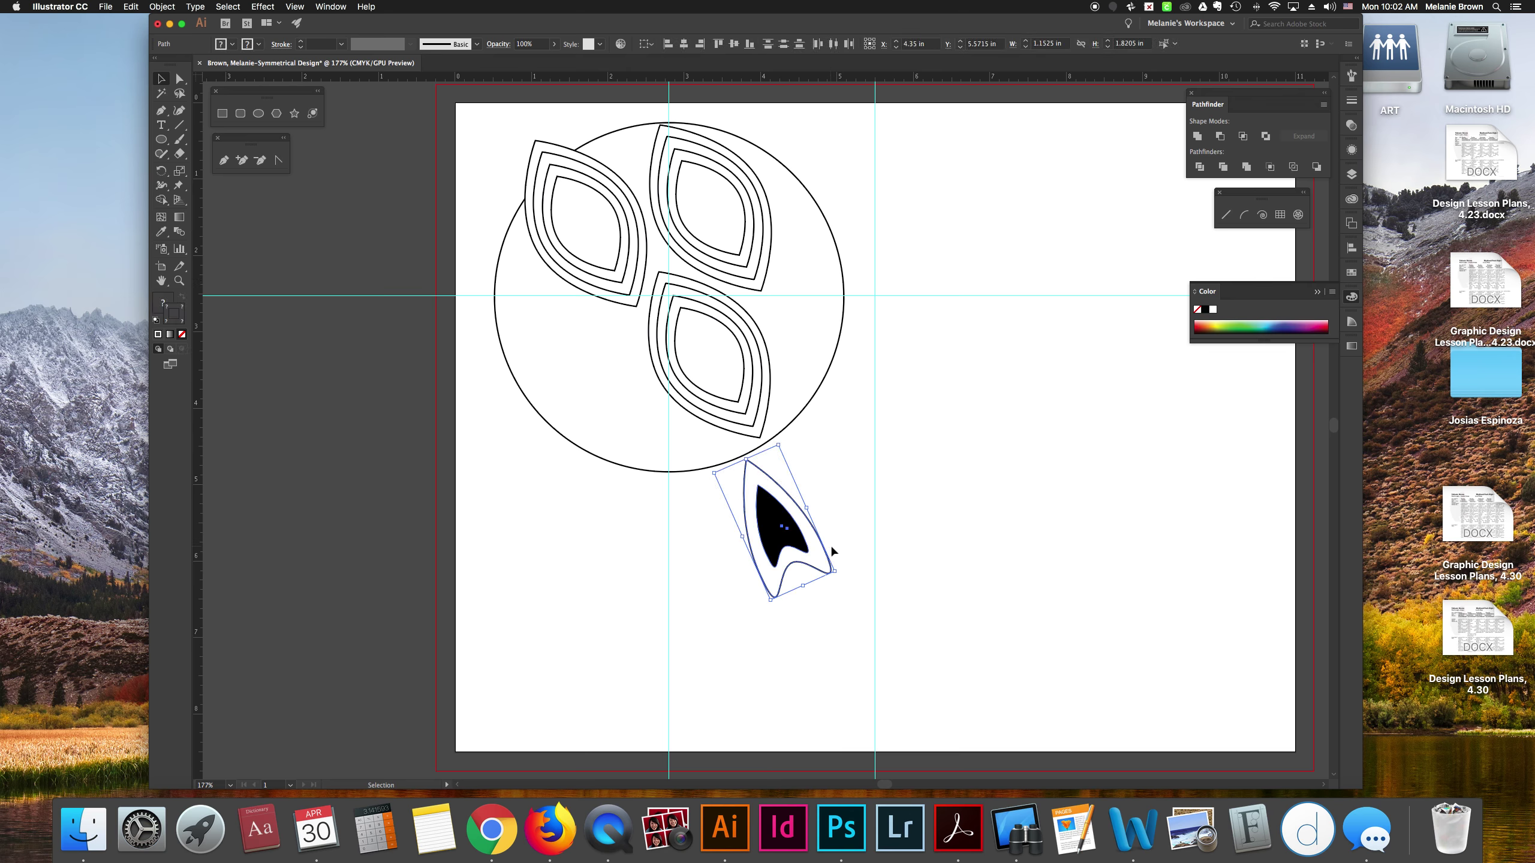
pyautogui.click(706, 610)
pyautogui.click(792, 537)
pyautogui.click(827, 536)
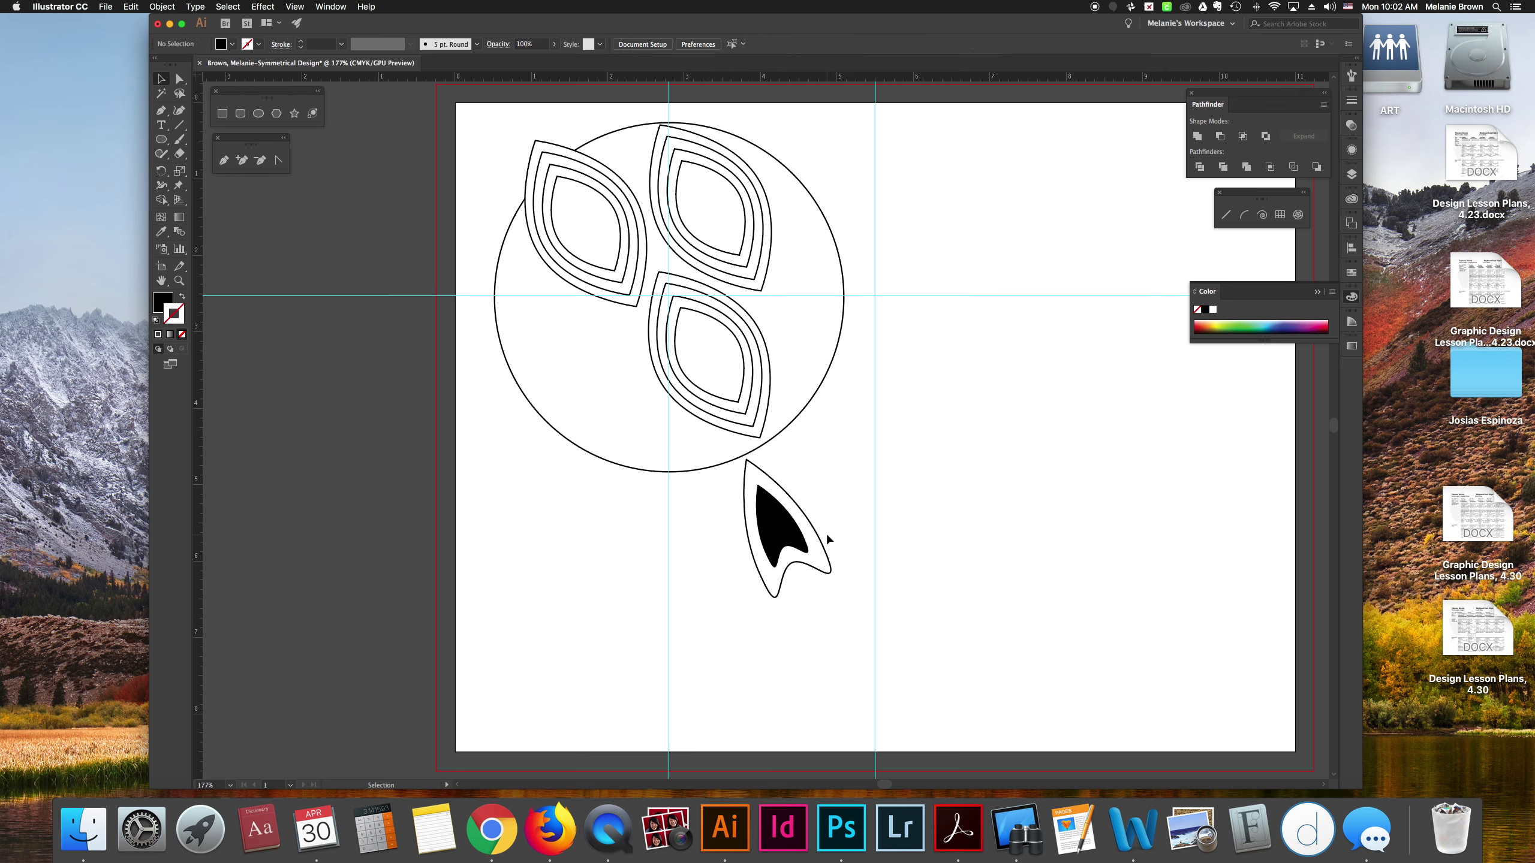
# - Switch the artwork to Outline view and leave the petal group deselected, ready for direct selection of its paths
pyautogui.press('super+y')
pyautogui.click(786, 531)
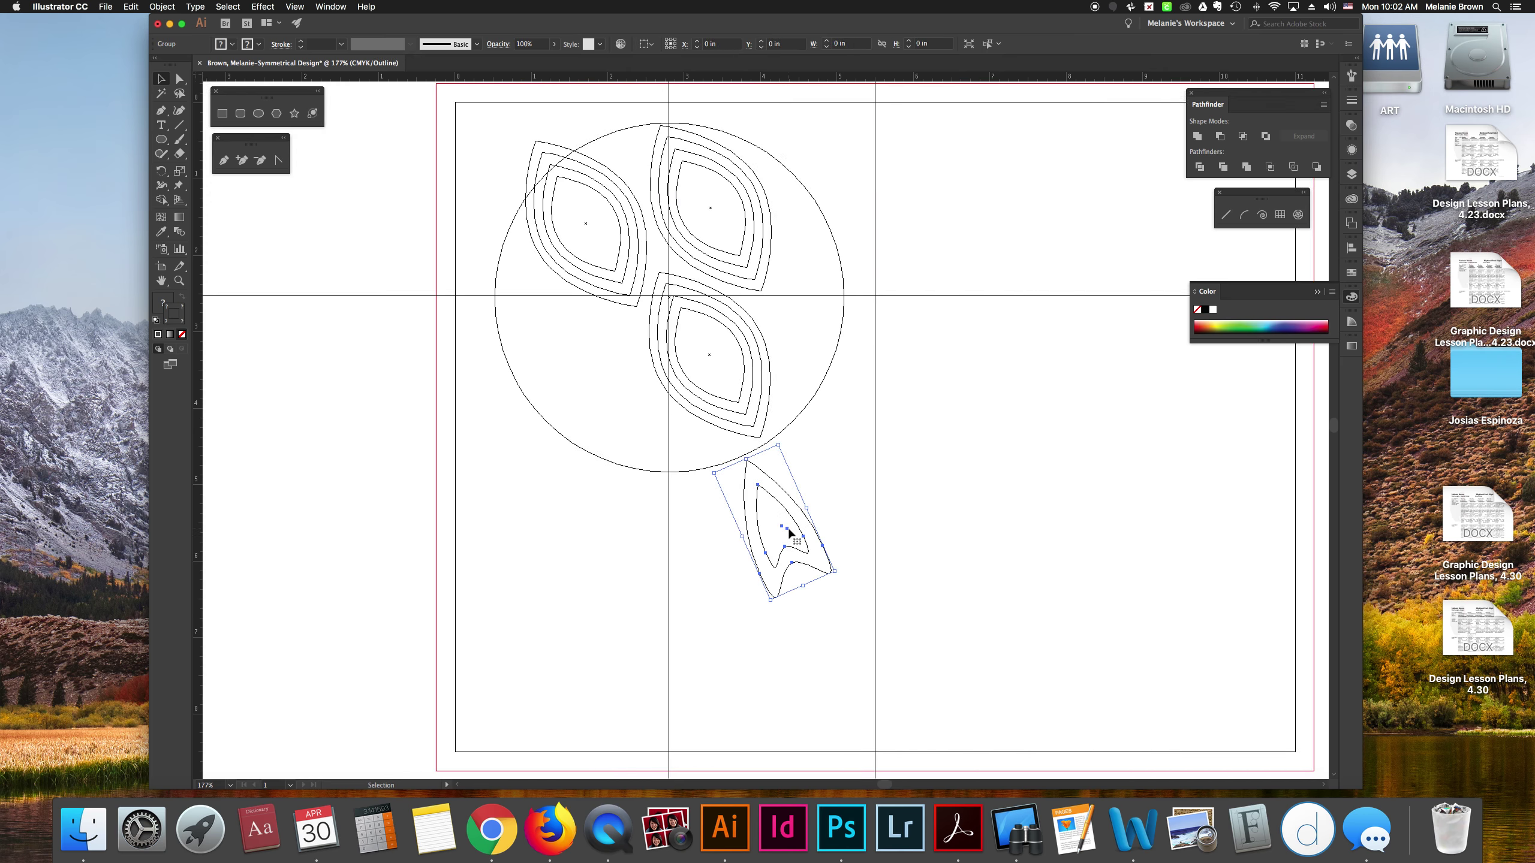
pyautogui.click(825, 517)
pyautogui.press('a')
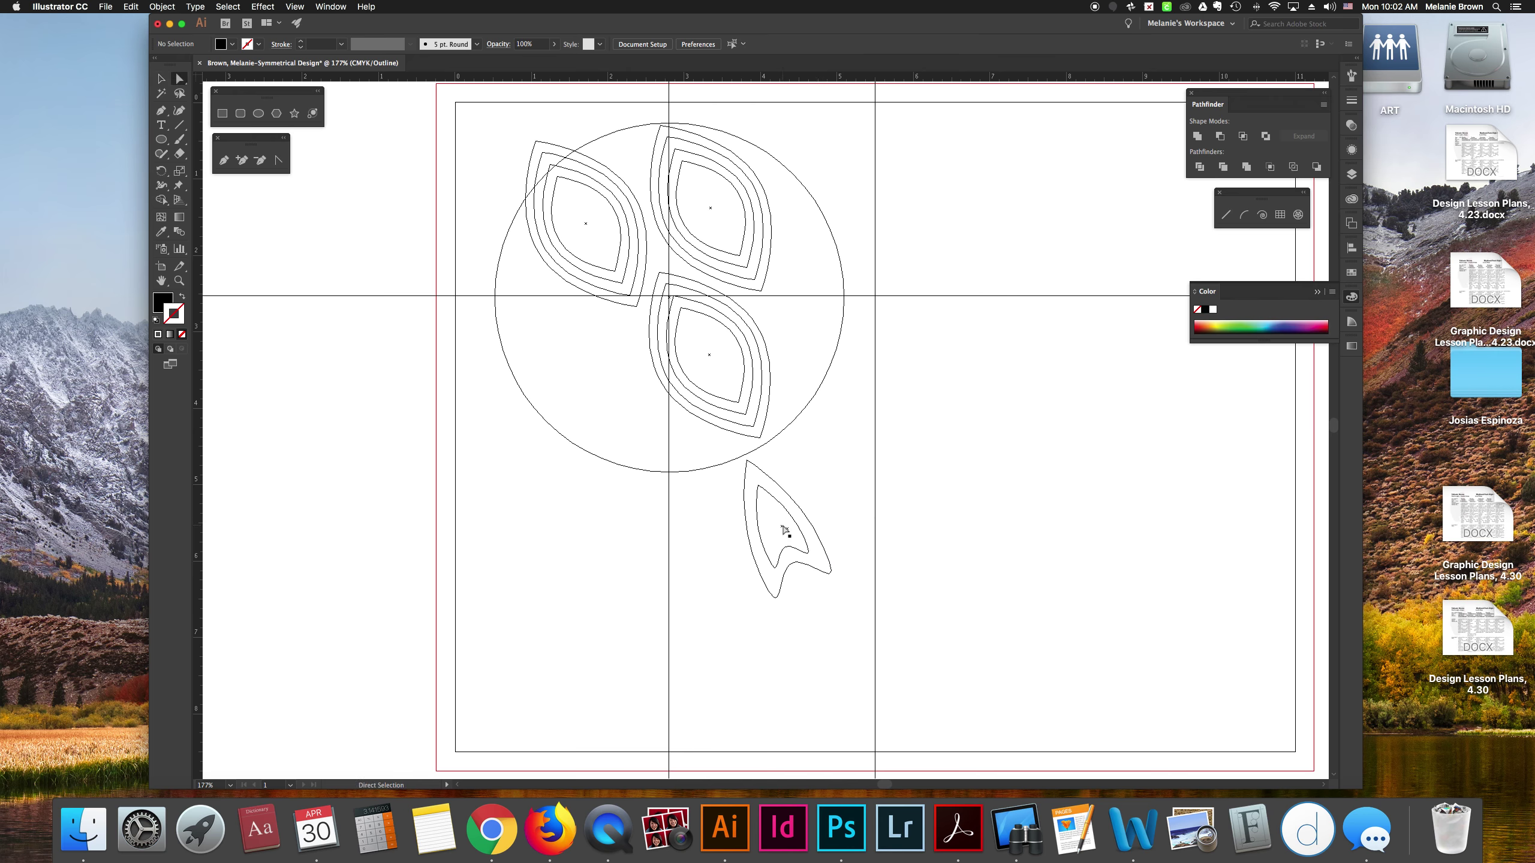
pyautogui.click(785, 530)
pyautogui.press('Delete')
pyautogui.press('super+z')
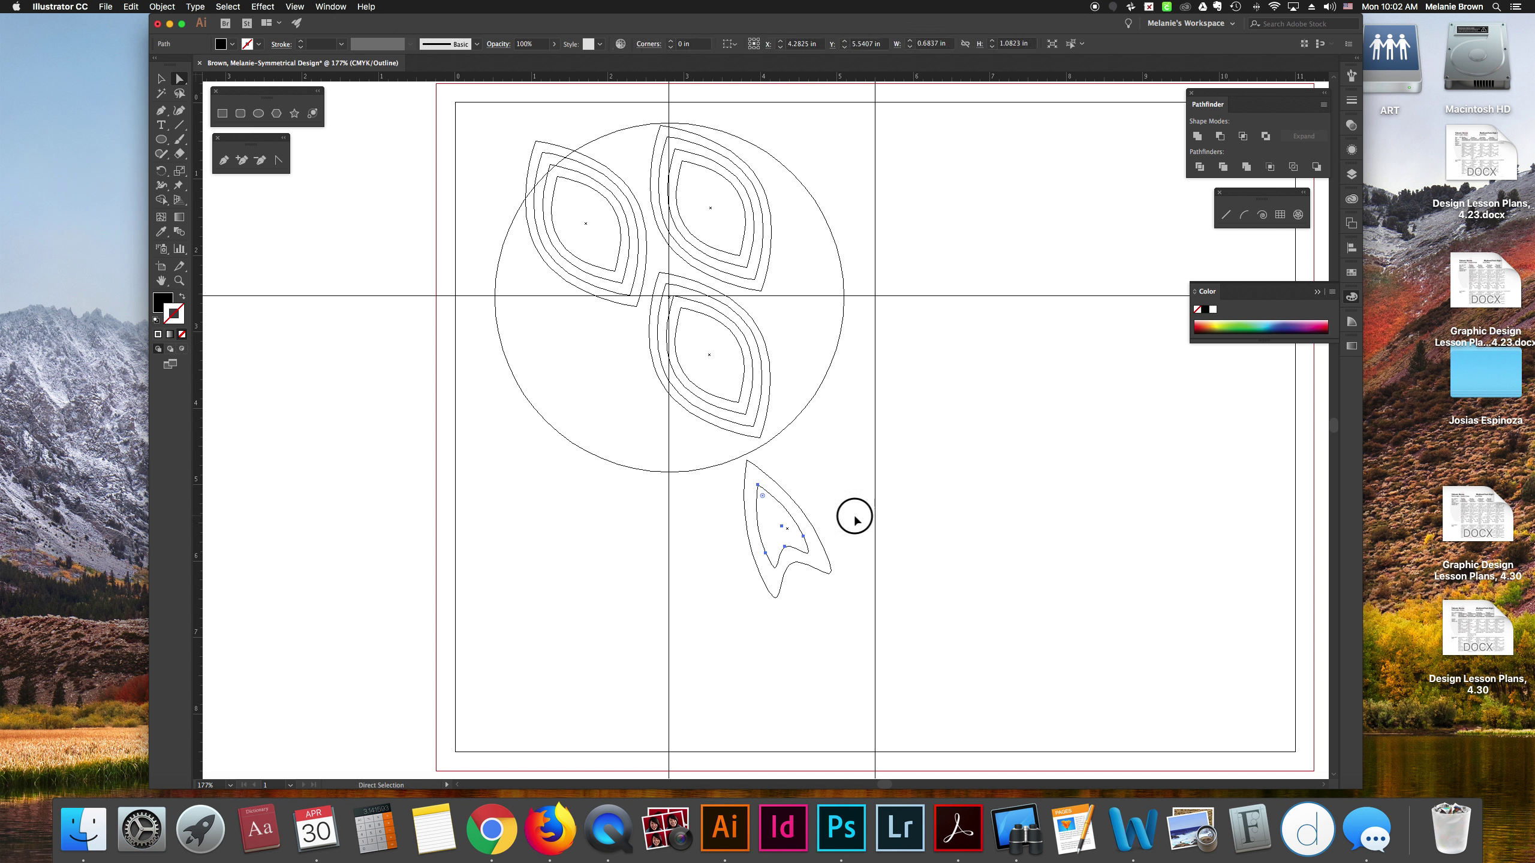
pyautogui.click(802, 559)
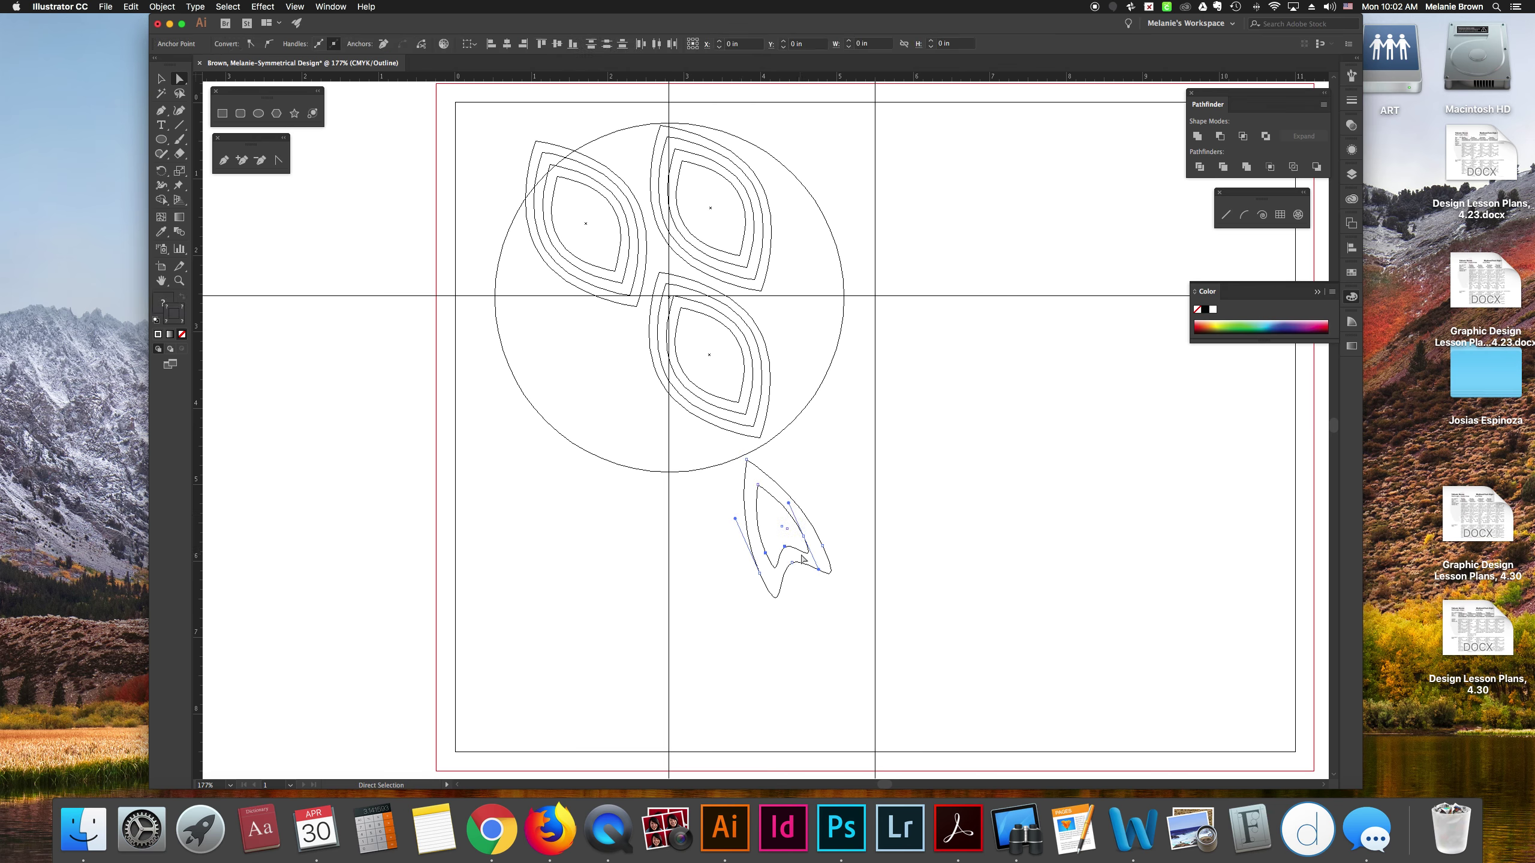
pyautogui.click(169, 7)
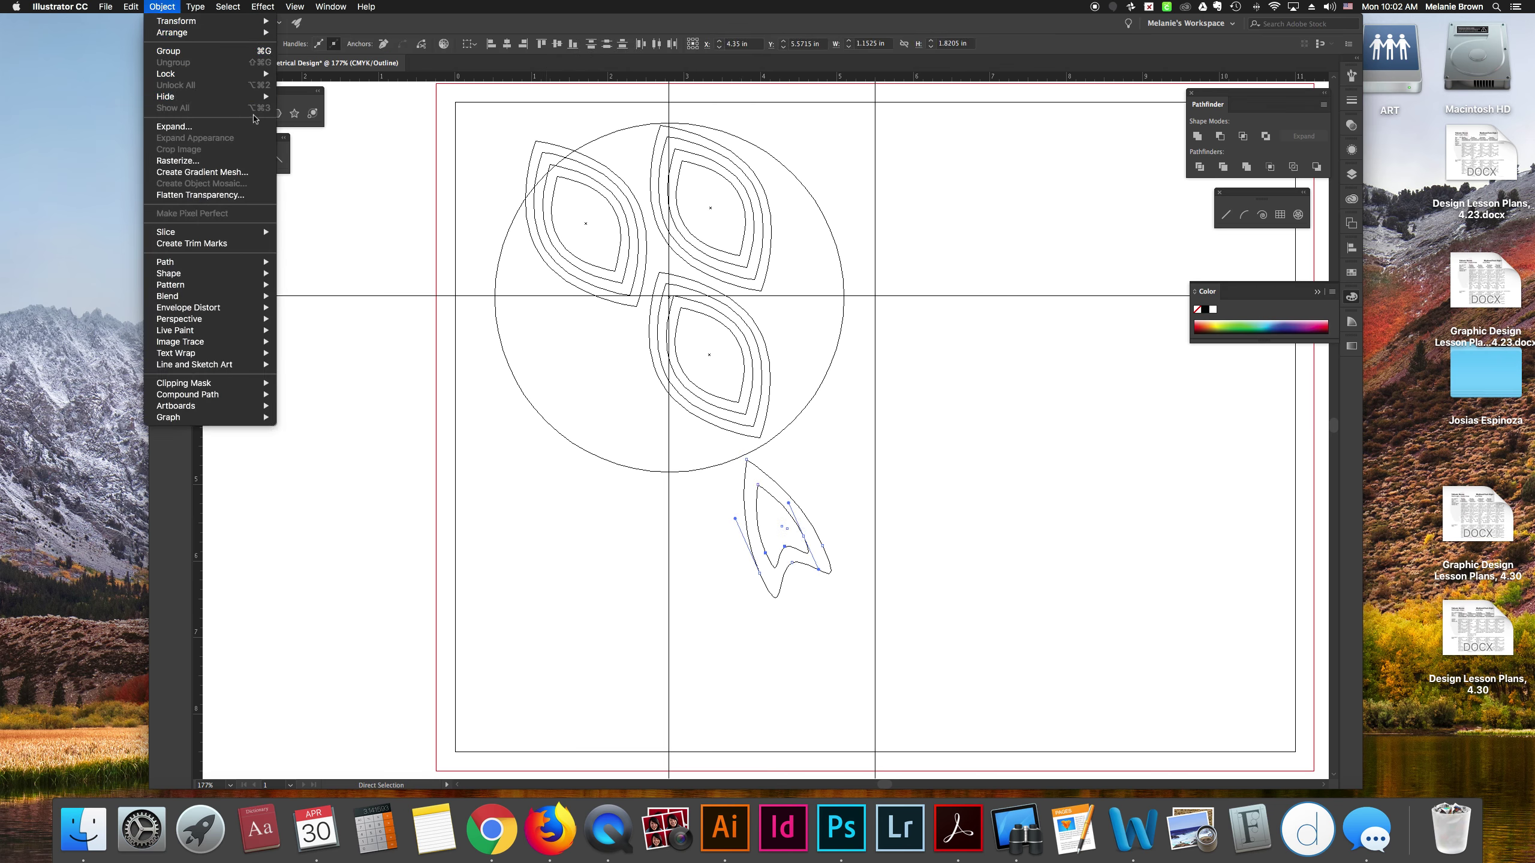
pyautogui.click(436, 350)
pyautogui.click(436, 350)
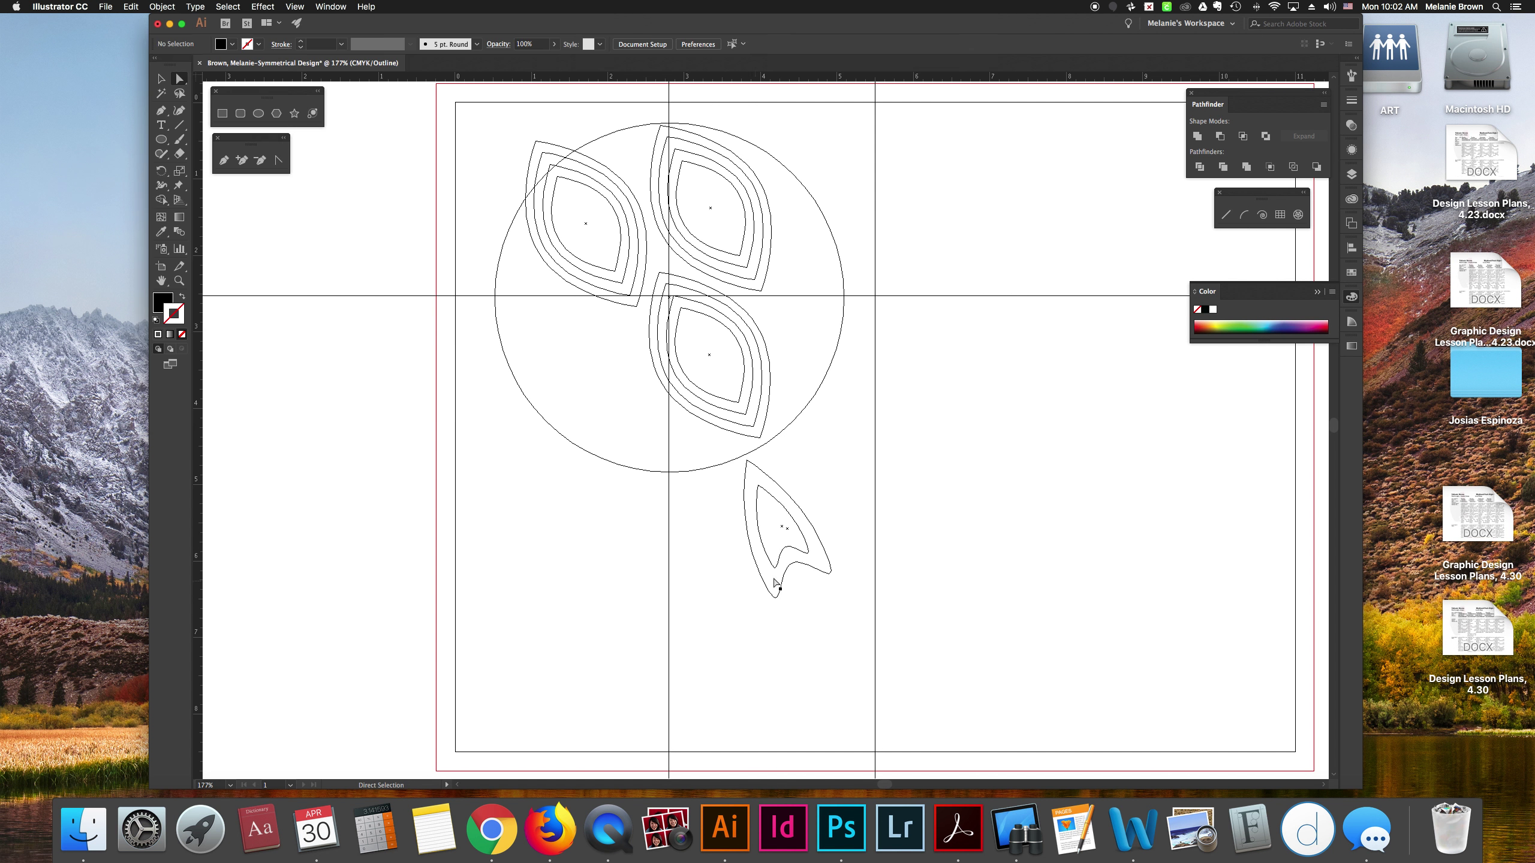
# - Return the artwork from Outline to Preview view with the petal paths deselected
pyautogui.click(786, 530)
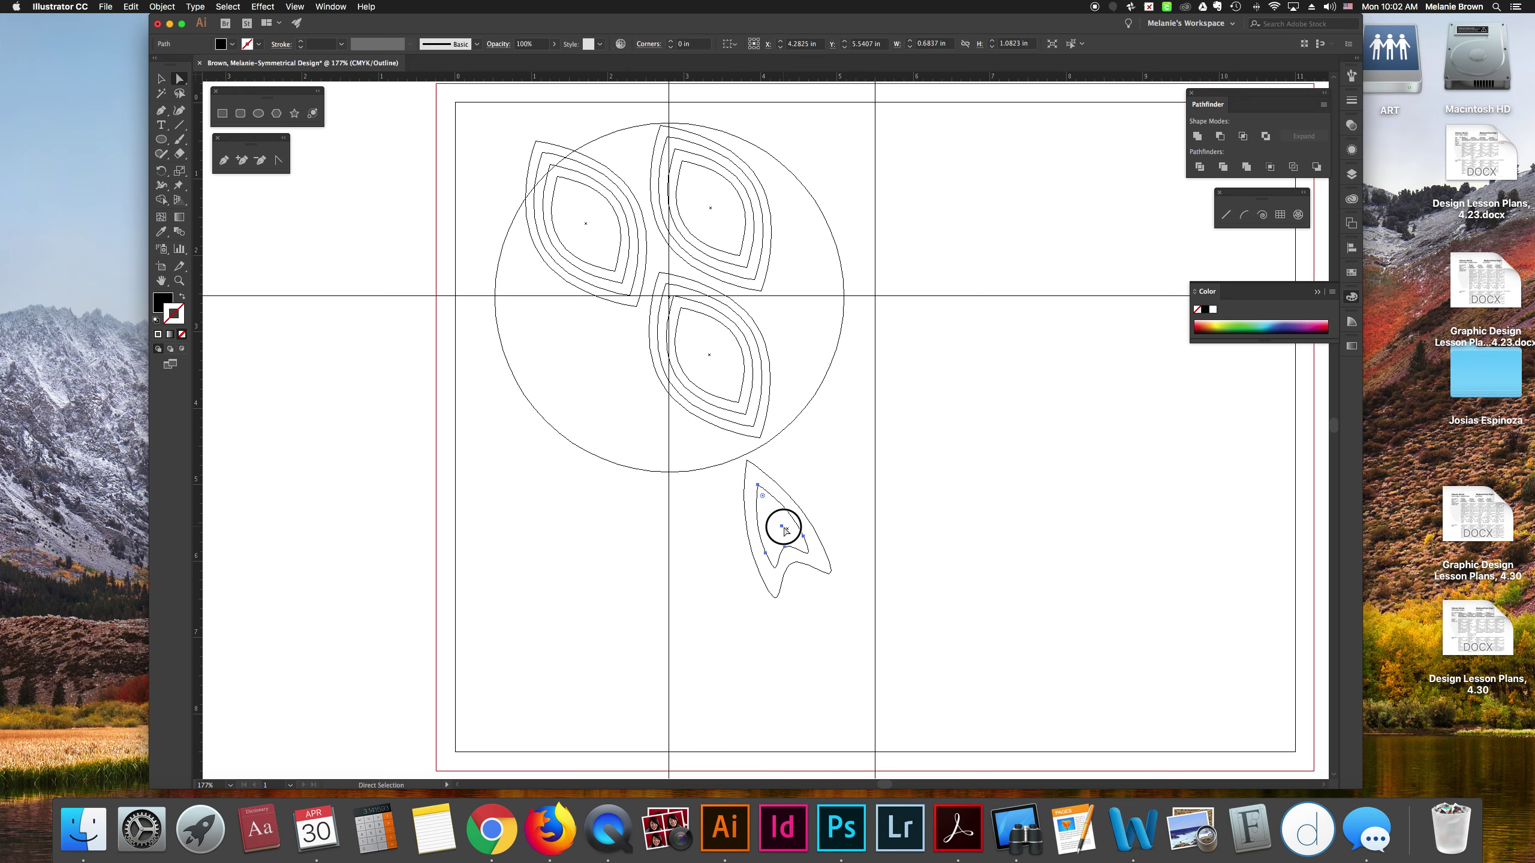
pyautogui.click(715, 536)
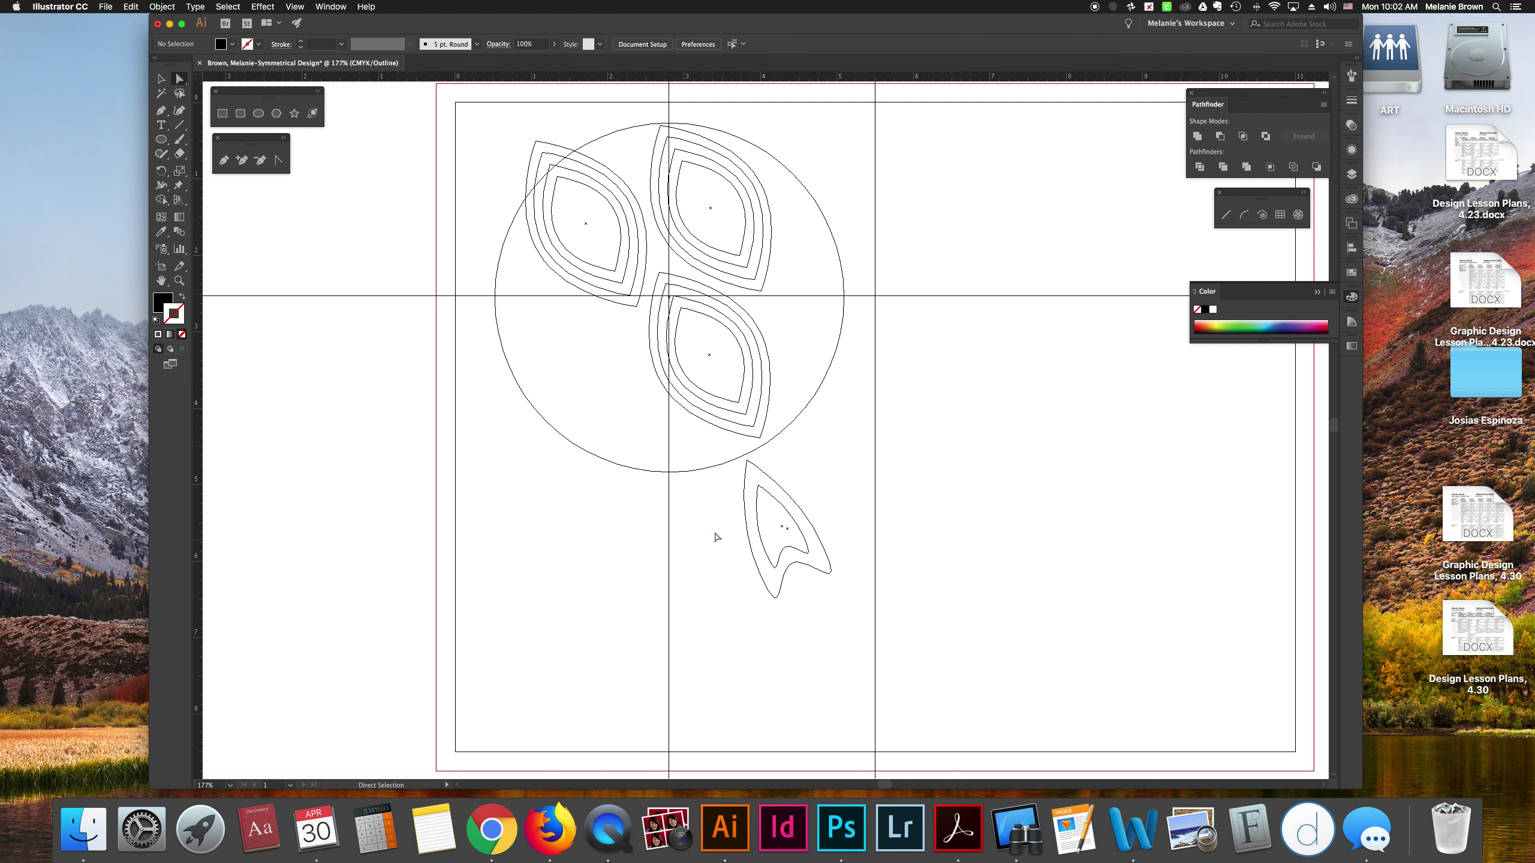
pyautogui.press('super+y')
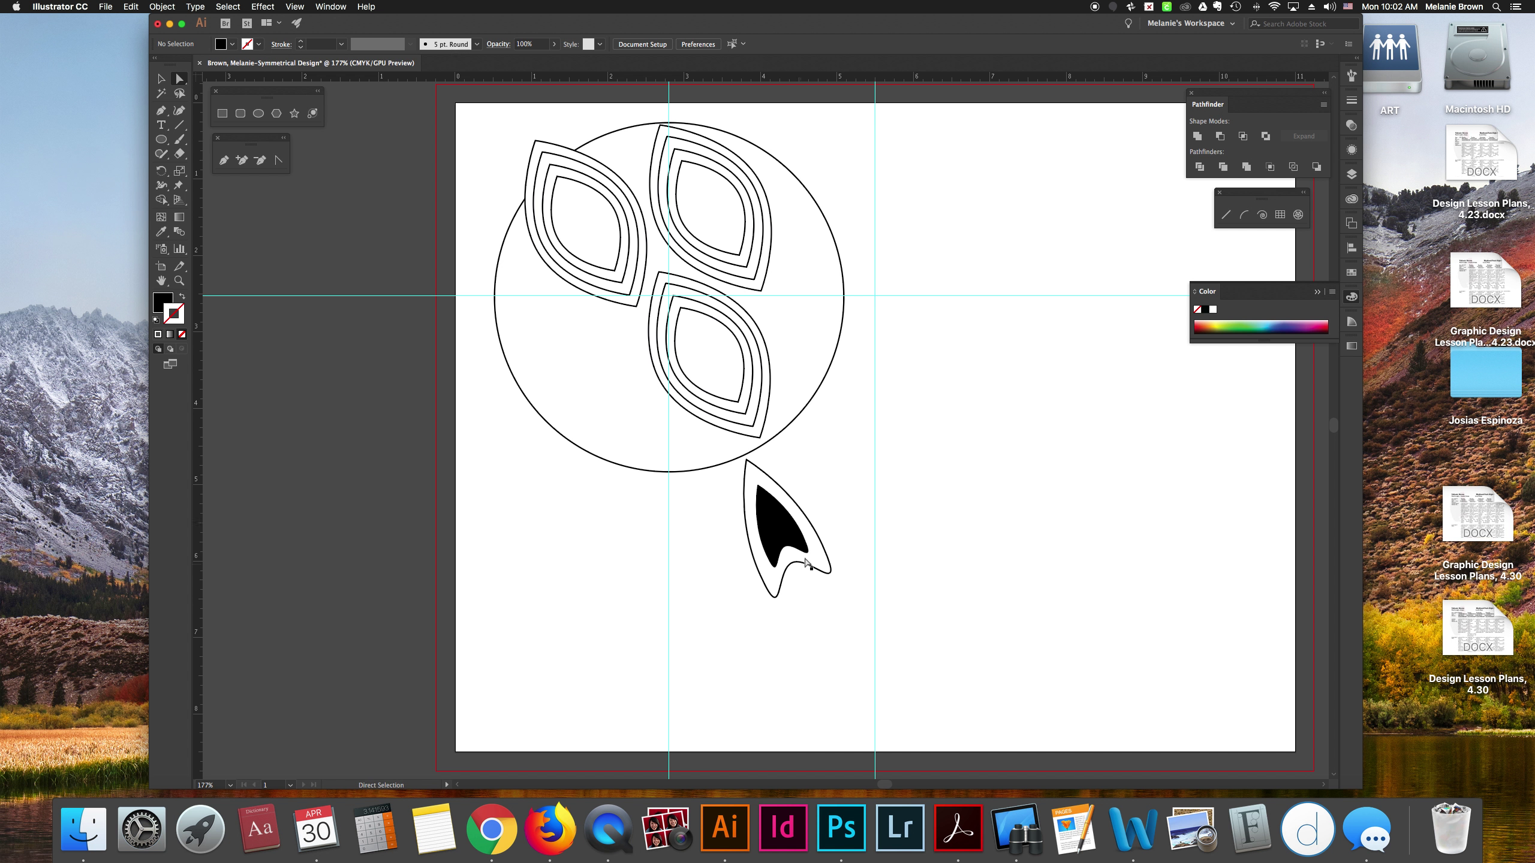
pyautogui.click(808, 564)
pyautogui.click(719, 527)
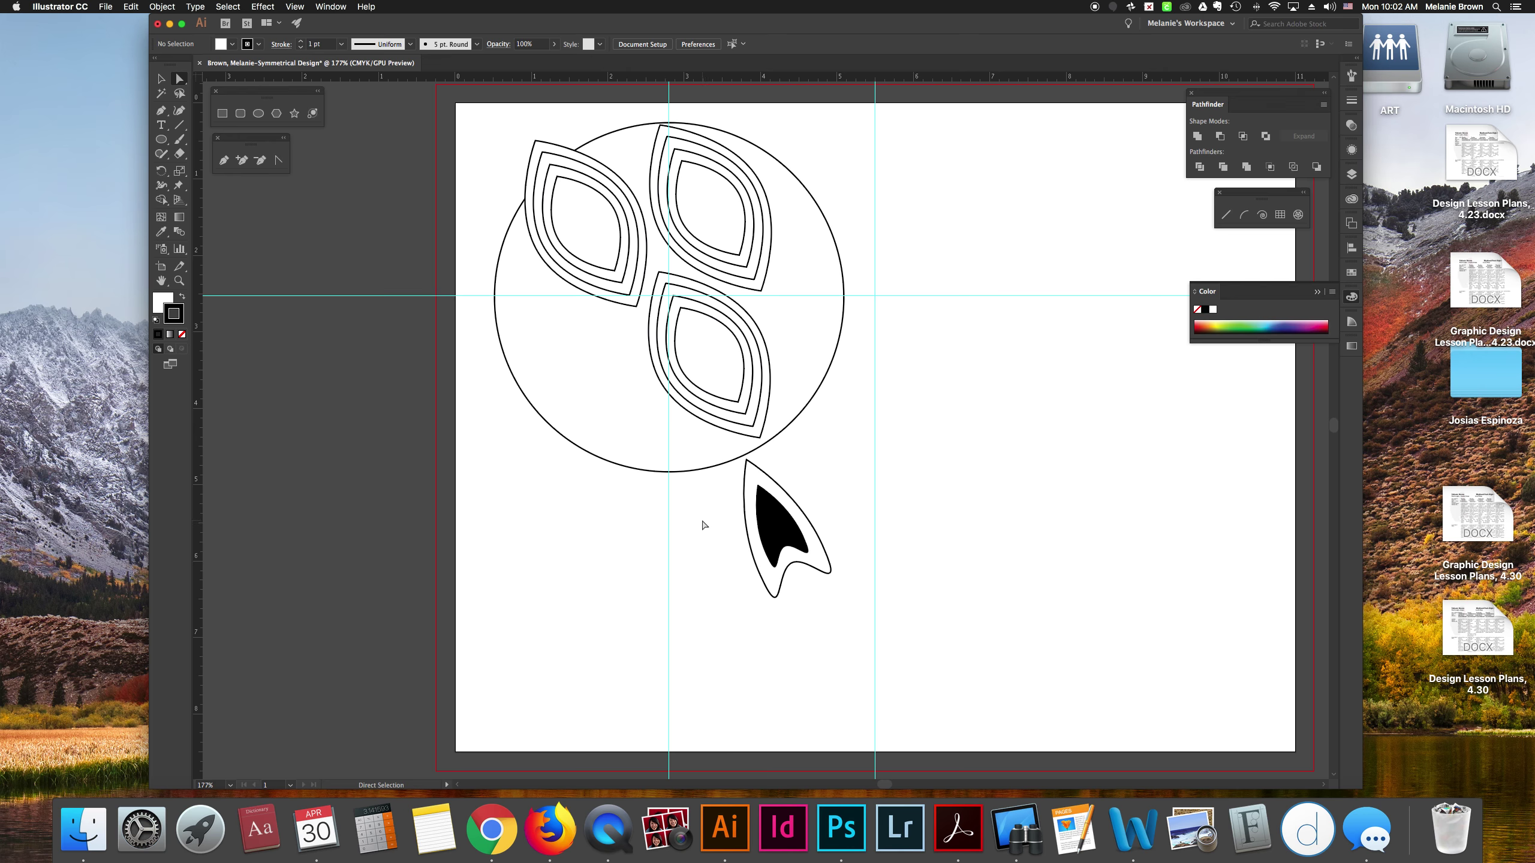
# - Select the petal group and scale it down to about 0.91 by 1.44 in, keeping its tip at the circle's lower edge
pyautogui.moveTo(705, 513); pyautogui.dragTo(844, 584)
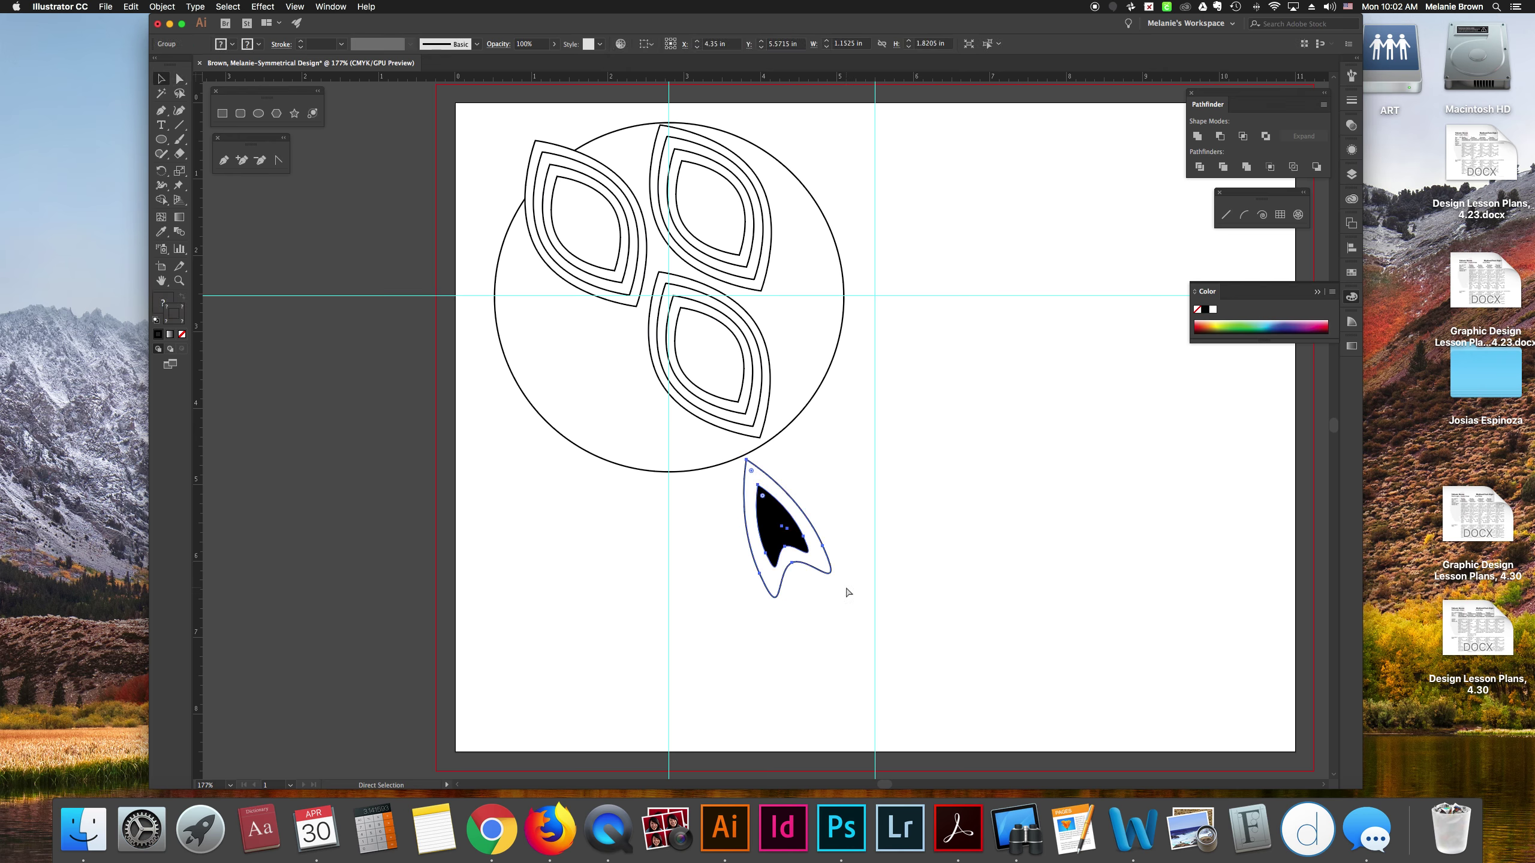
pyautogui.press('v')
pyautogui.moveTo(779, 445); pyautogui.dragTo(777, 457)
pyautogui.moveTo(775, 514); pyautogui.dragTo(772, 500)
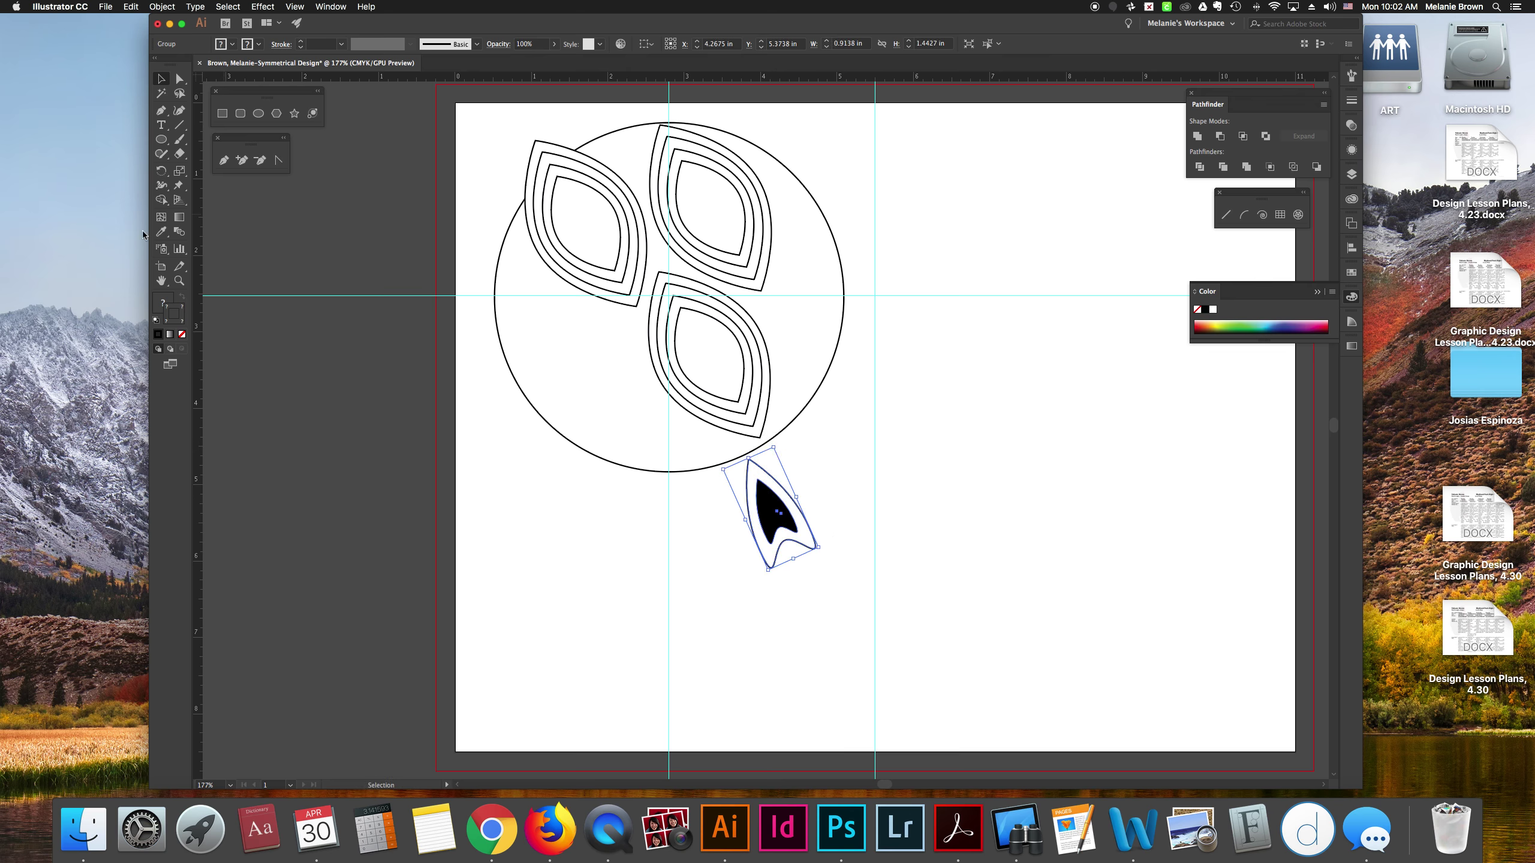
# - Rotate a copy of the petal group around the circle's centre and repeat the transformation until petals ring the whole circle
pyautogui.click(160, 170)
pyautogui.moveTo(798, 528); pyautogui.dragTo(844, 493)
pyautogui.press('super+d')
pyautogui.press('super+d')
pyautogui.press('super+d')
pyautogui.press('super+d')
pyautogui.press('super+d')
pyautogui.press('super+d')
pyautogui.press('super+d')
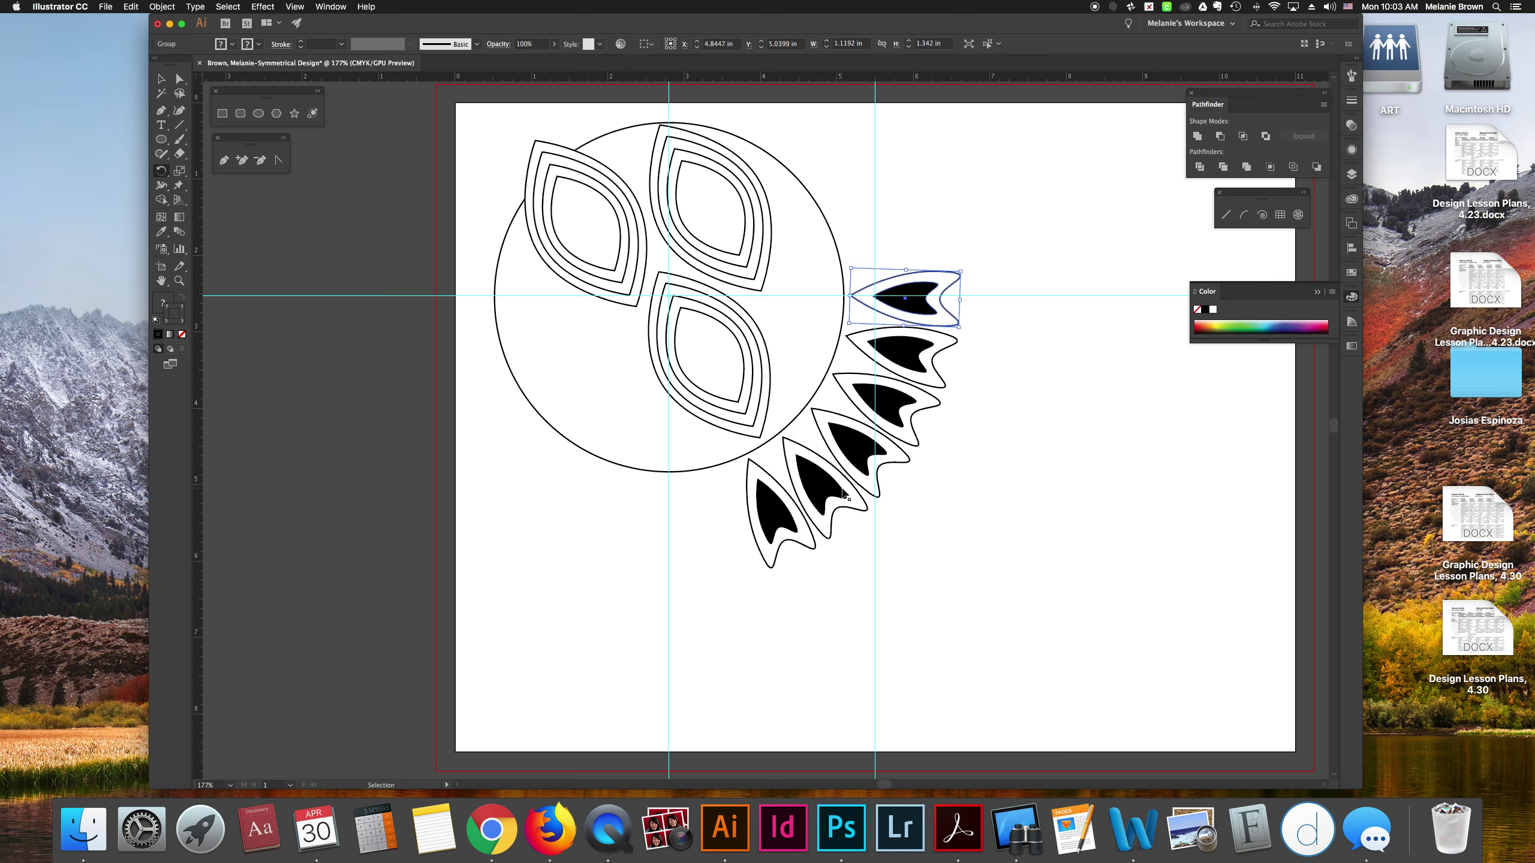
pyautogui.press('super+d')
pyautogui.press('super+d')
pyautogui.press('super+d')
pyautogui.press('super+d')
pyautogui.press('super+d')
pyautogui.press('super+d')
pyautogui.press('super+d')
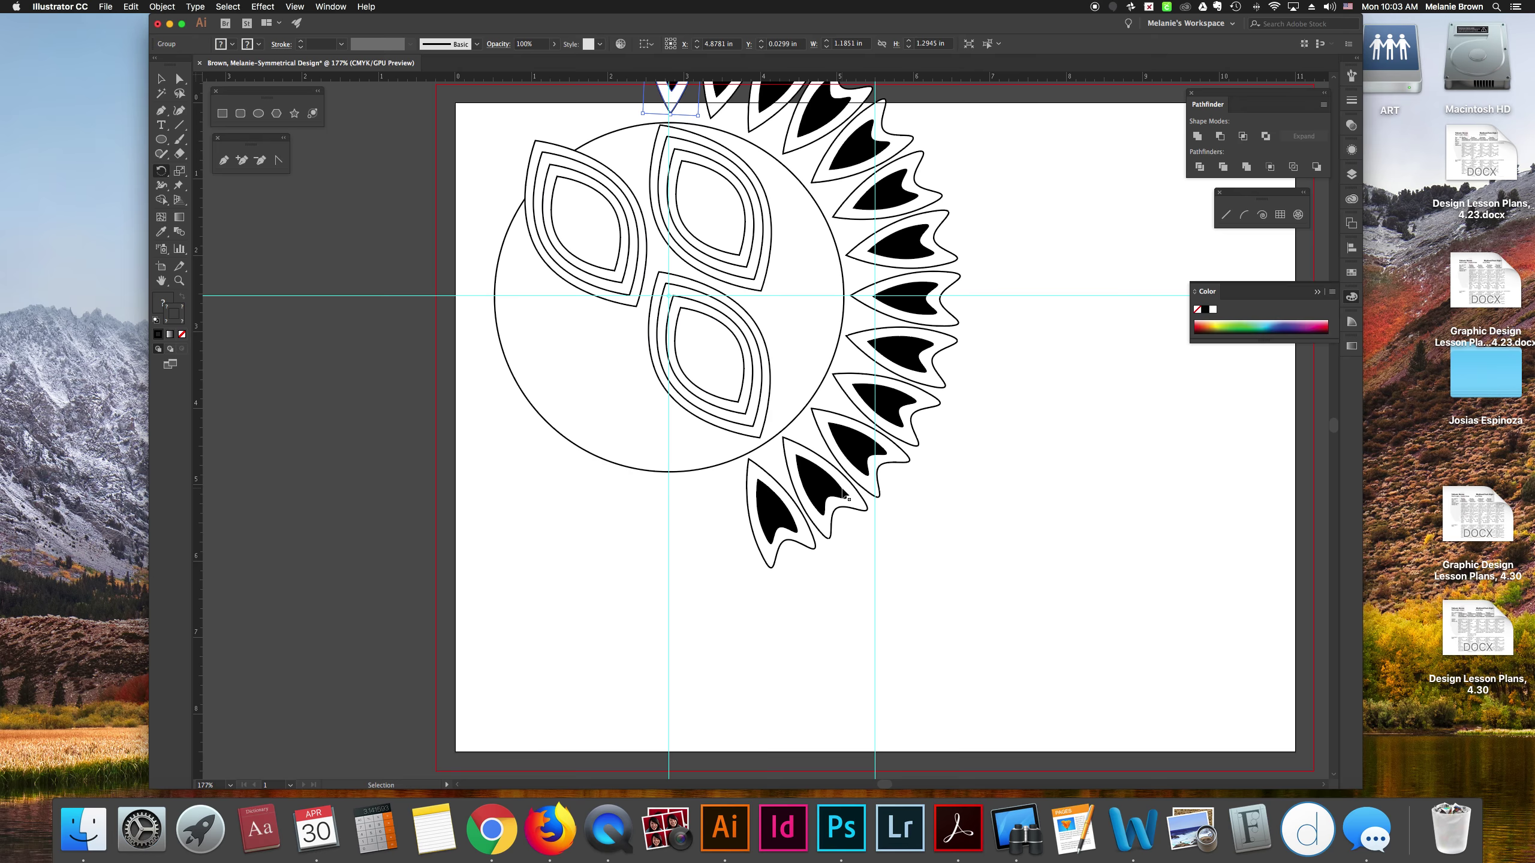
pyautogui.press('super+d')
pyautogui.press('super+d')
pyautogui.press('super+d')
pyautogui.press('super+d')
pyautogui.press('super+d')
pyautogui.press('super+d')
pyautogui.press('super+d')
pyautogui.press('super+d')
pyautogui.press('super+d')
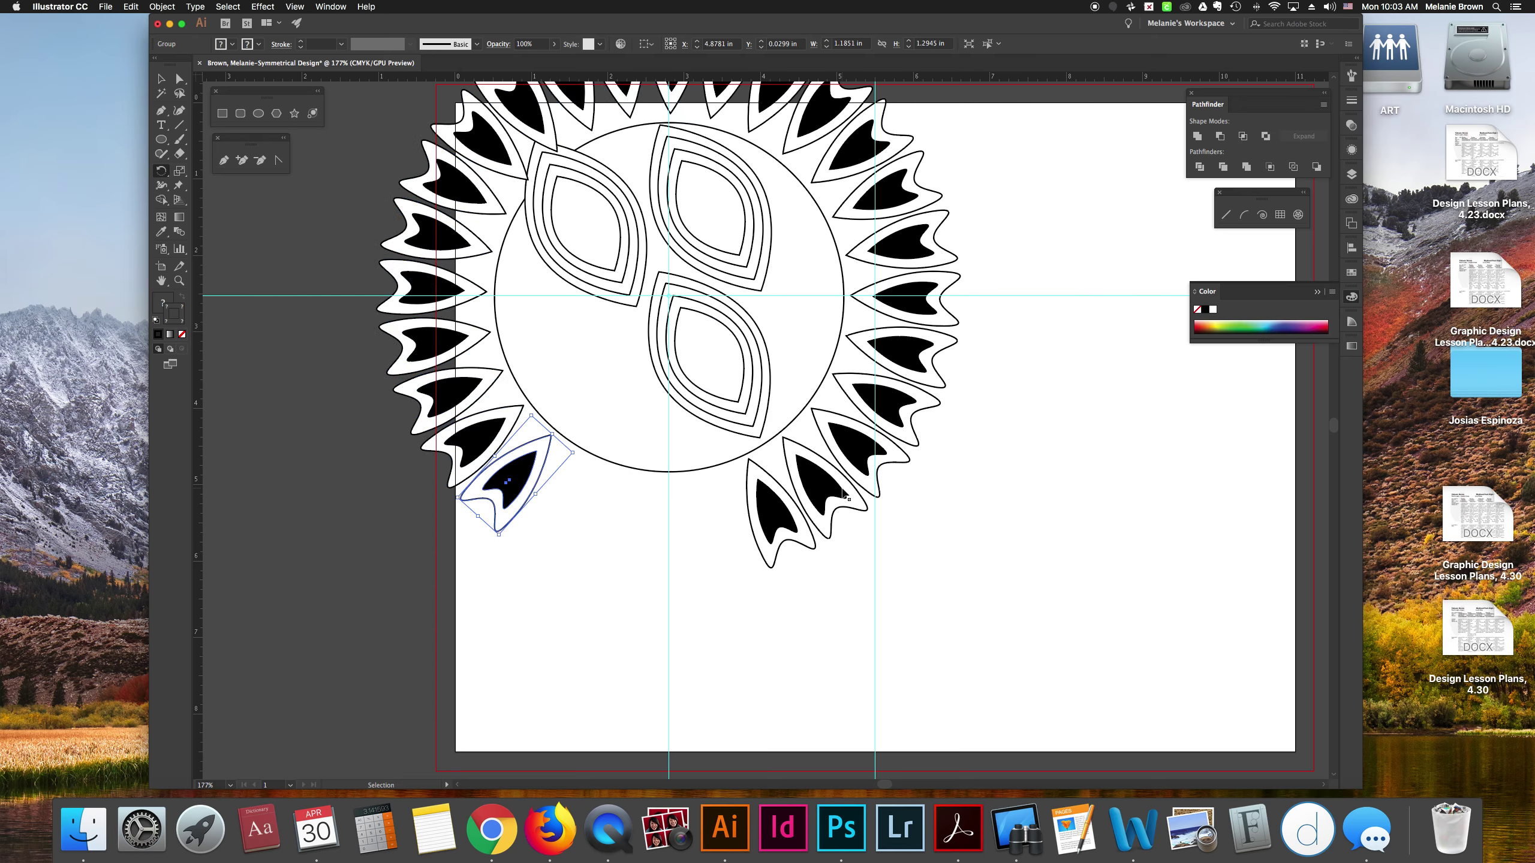
pyautogui.press('super+d')
pyautogui.press('super+d')
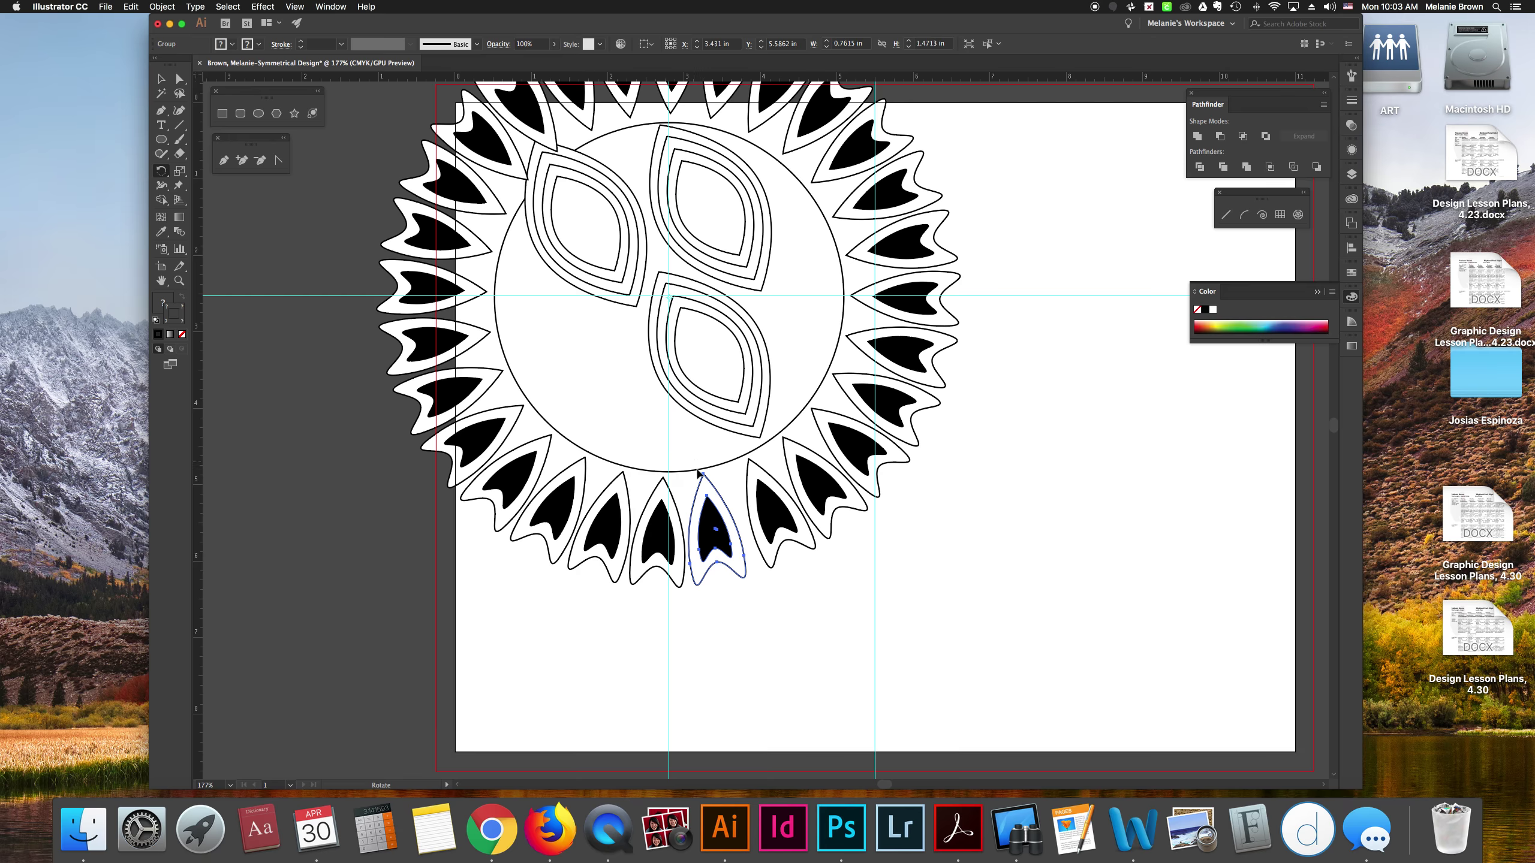
# - Nudge and slightly rotate the last petal to even out the closing gap in the ring, and deselect it
pyautogui.moveTo(724, 506); pyautogui.dragTo(731, 505)
pyautogui.click(167, 85)
pyautogui.moveTo(698, 582); pyautogui.dragTo(704, 586)
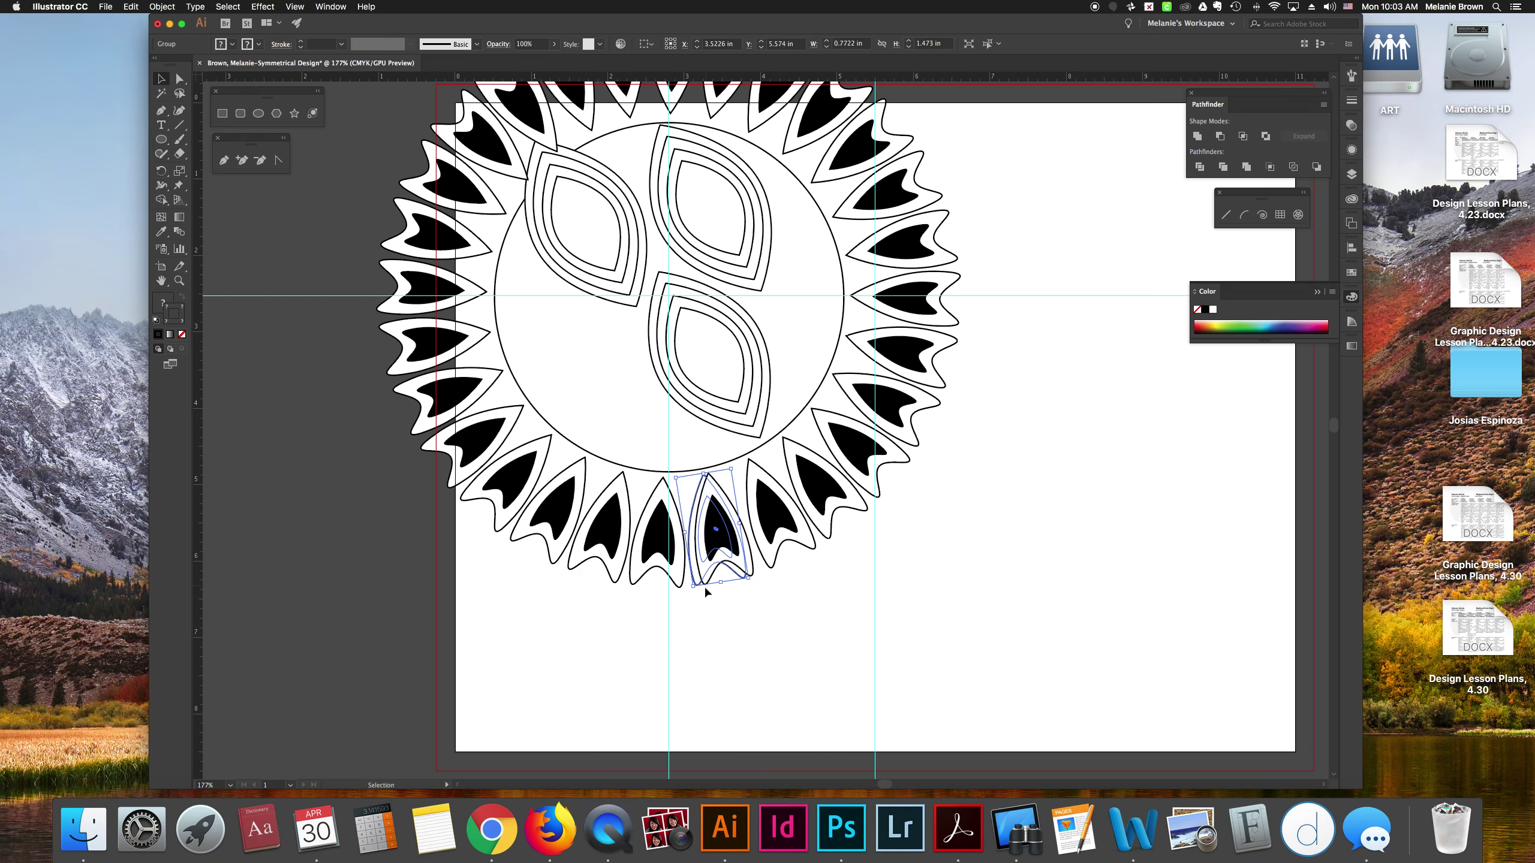
pyautogui.click(771, 663)
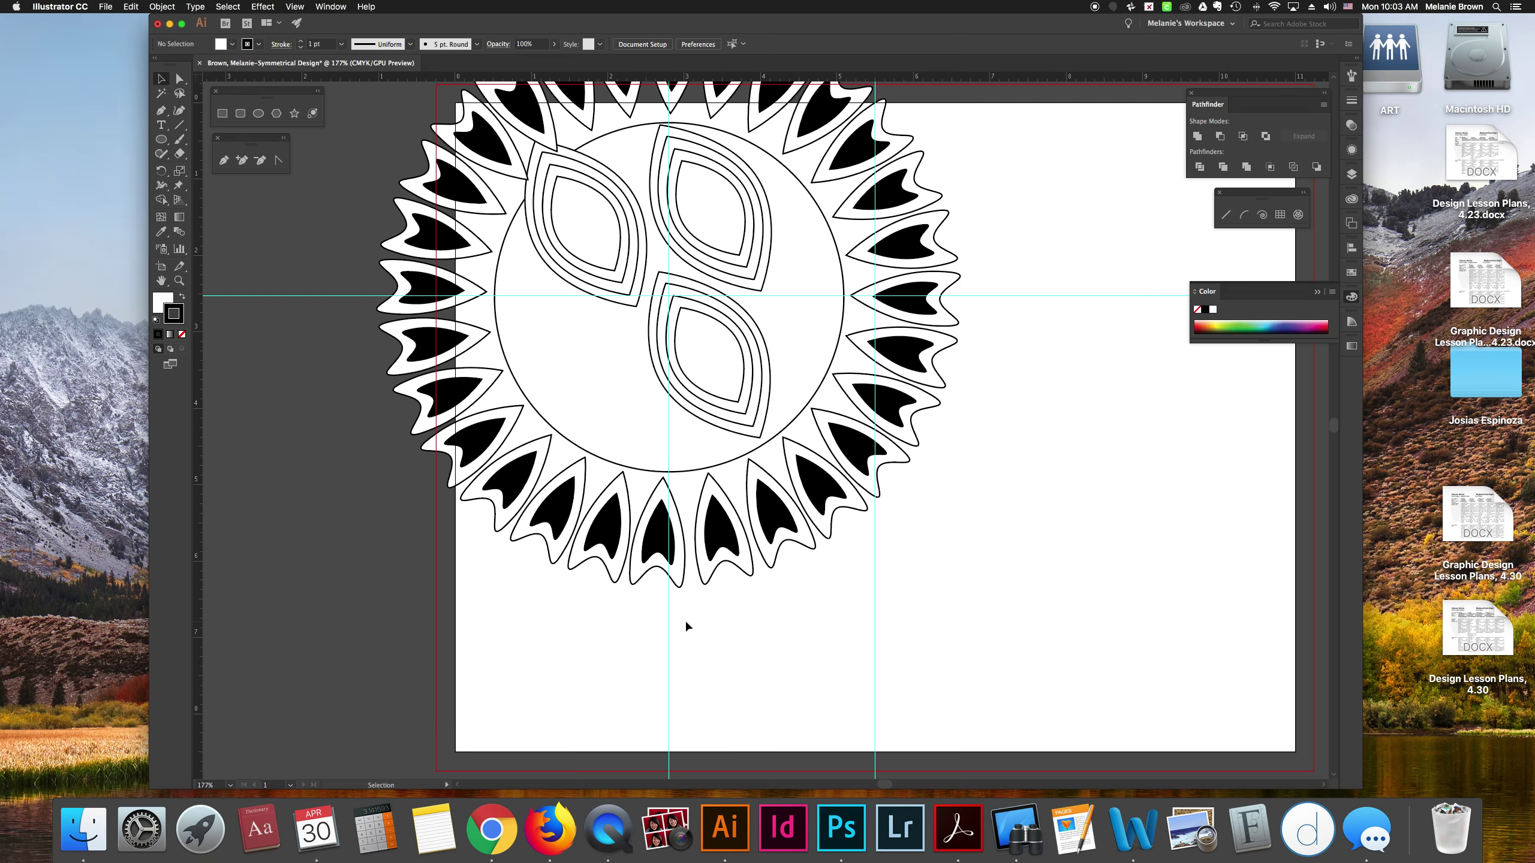
# - Select the whole design, scale it down proportionally to about 6.3 in wide, and move it so its outer edge meets the second vertical guide
pyautogui.scroll(2, 694, 626)
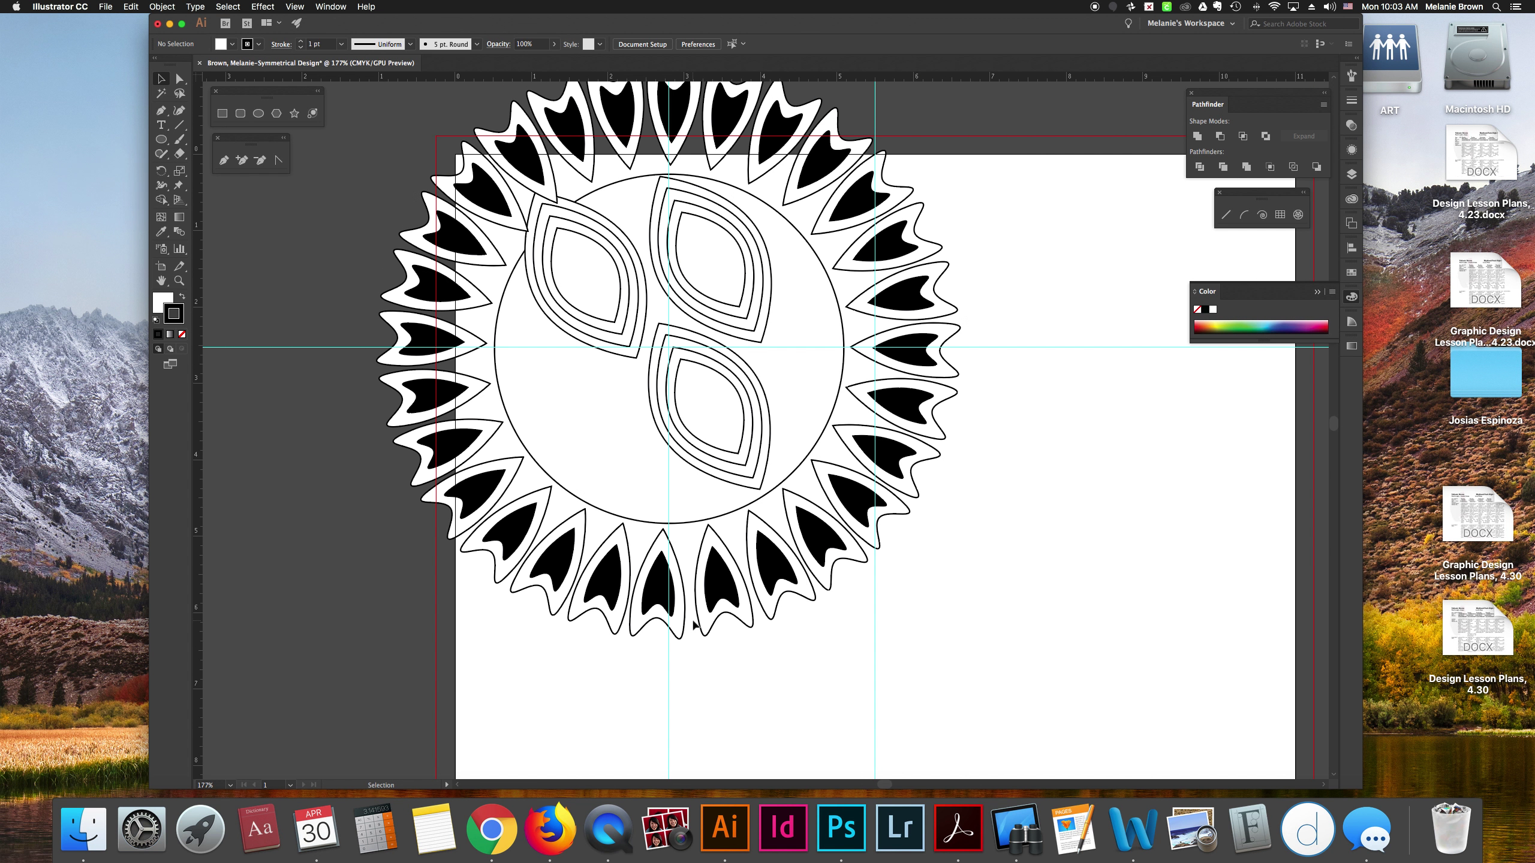
pyautogui.moveTo(423, 103); pyautogui.dragTo(947, 605)
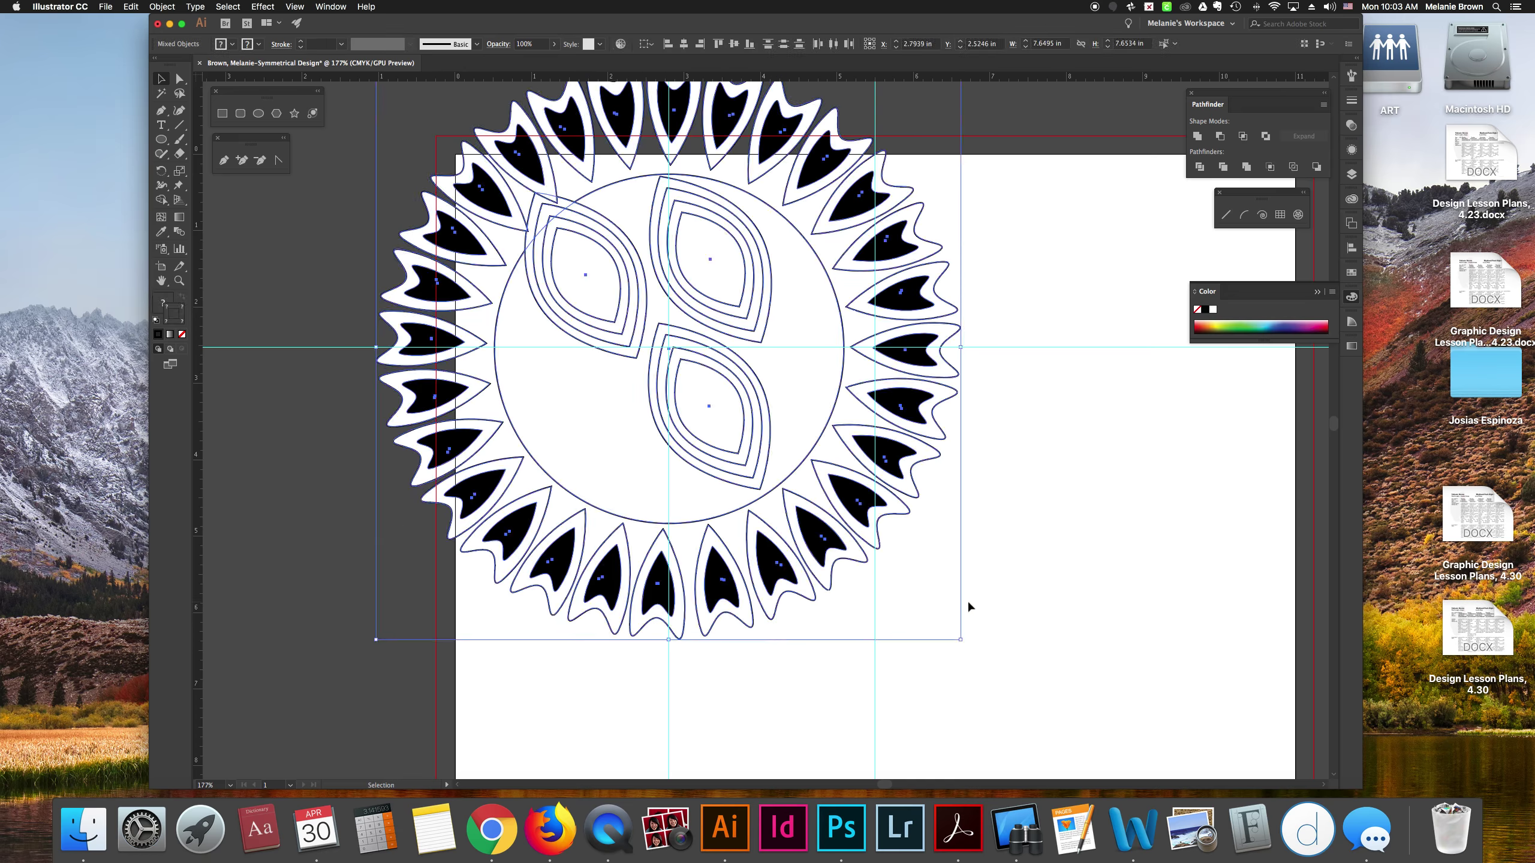
pyautogui.scroll(1, 938, 150)
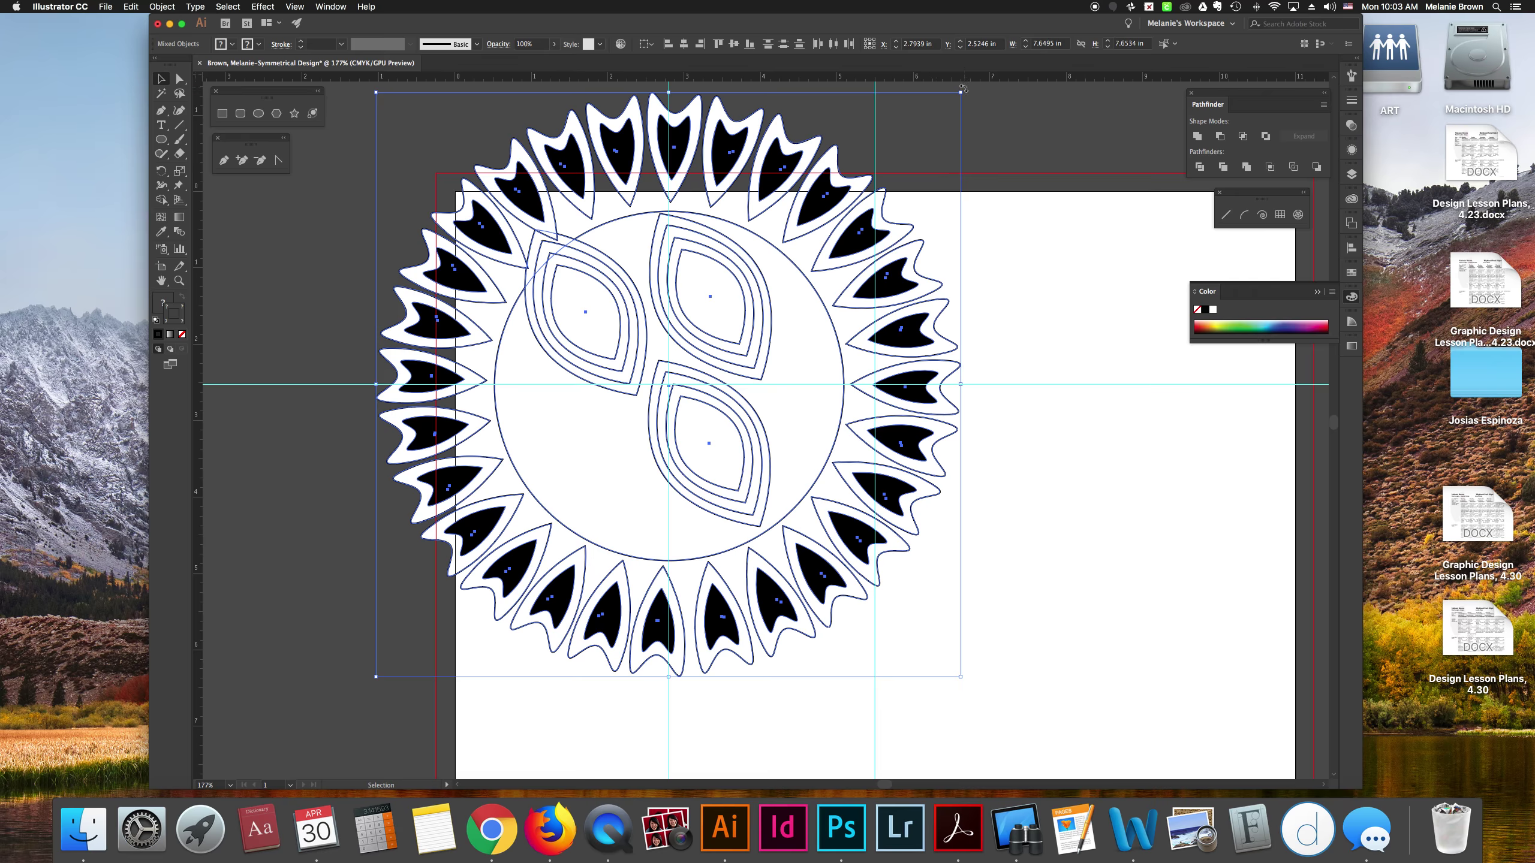
pyautogui.moveTo(963, 89); pyautogui.dragTo(911, 141)
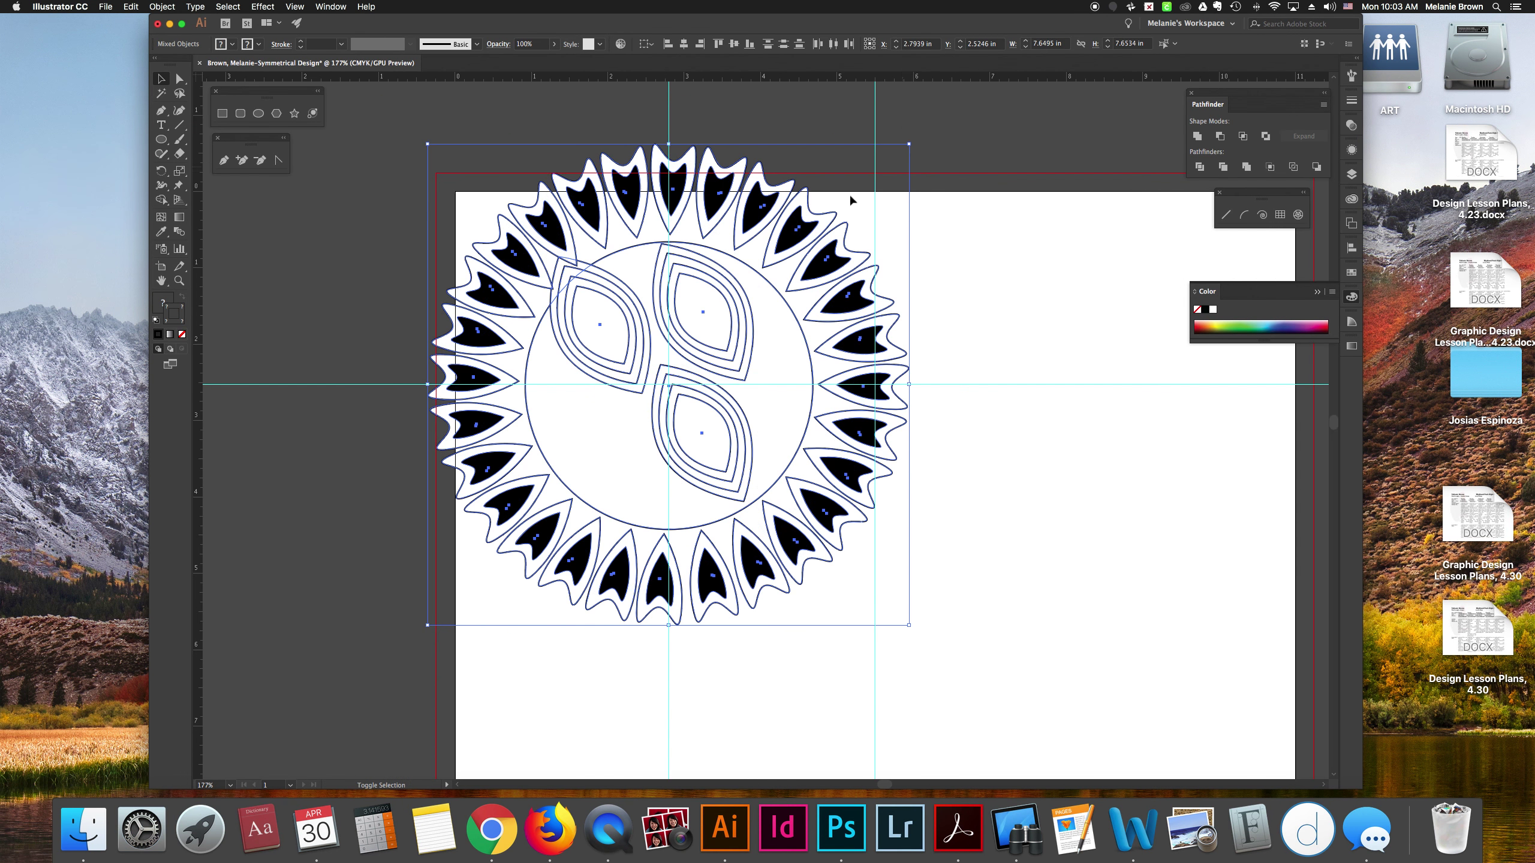
pyautogui.moveTo(832, 317); pyautogui.dragTo(808, 346)
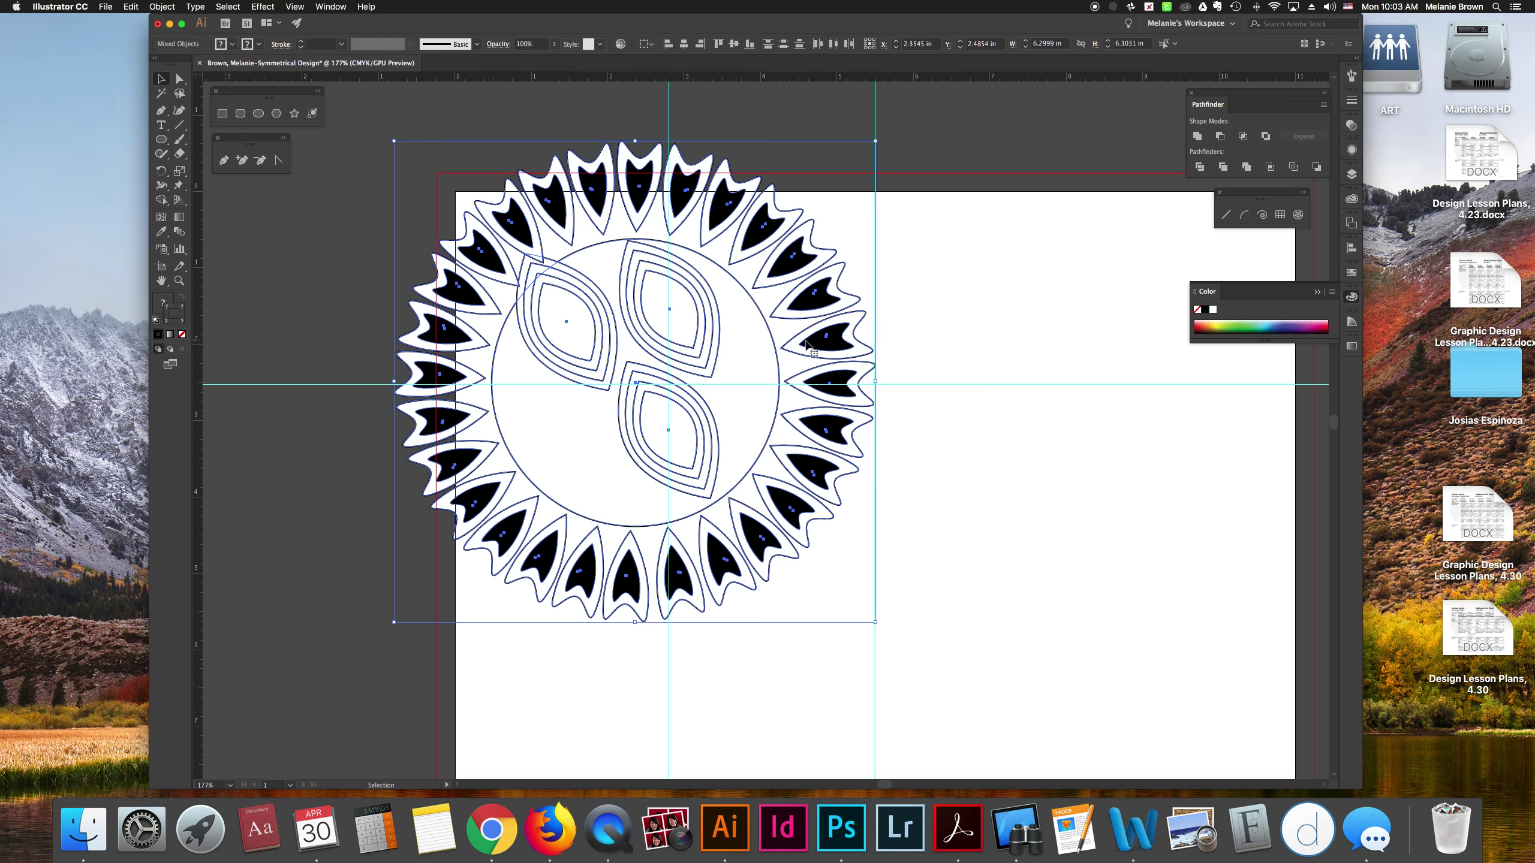
pyautogui.click(338, 175)
pyautogui.click(594, 345)
pyautogui.press('super')
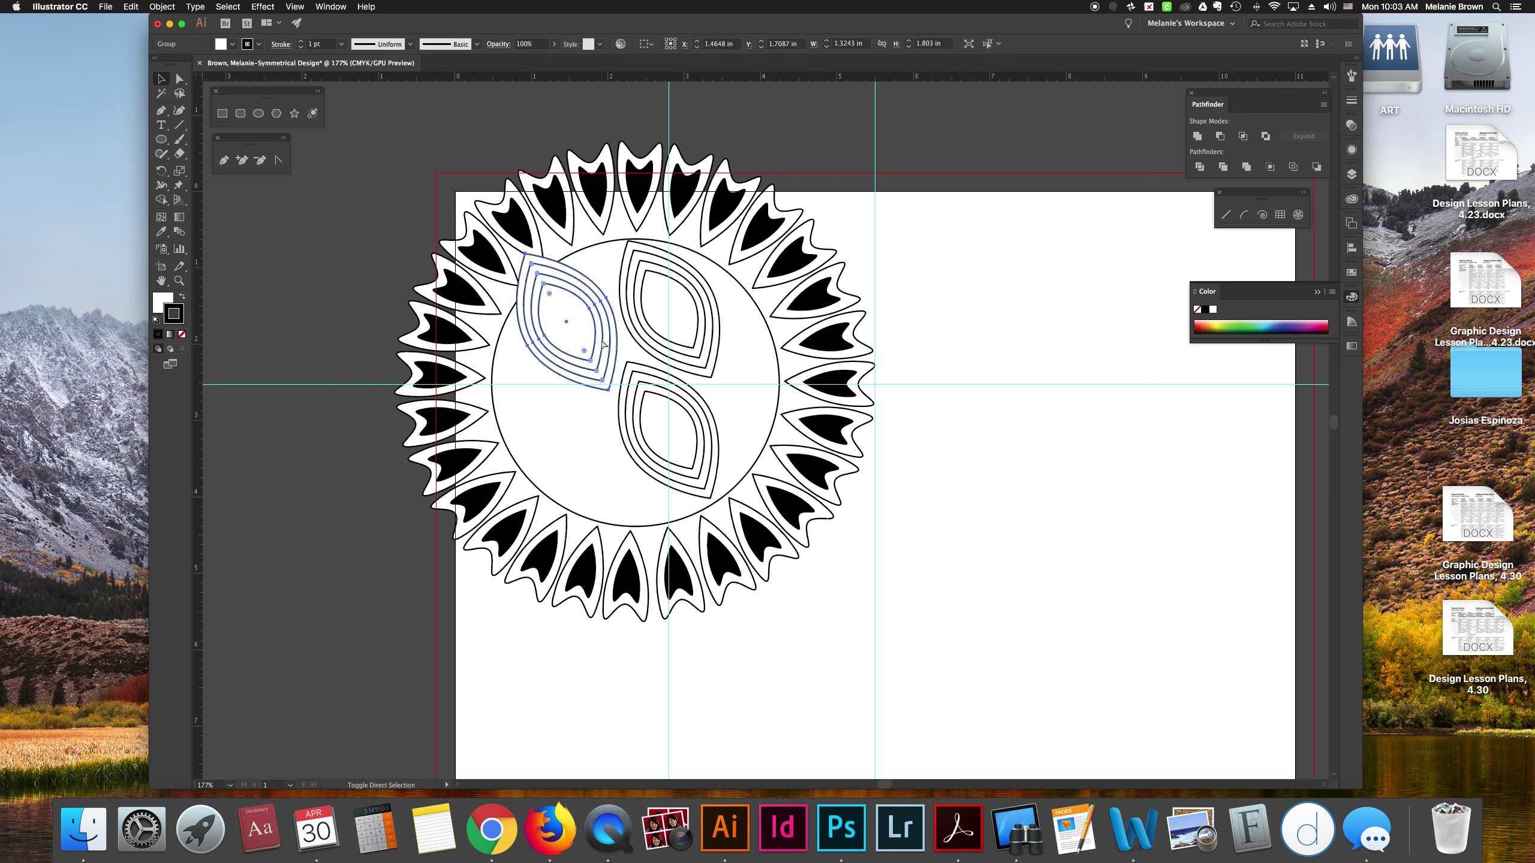
pyautogui.click(652, 276)
pyautogui.keyDown('shift'); pyautogui.keyDown('super'); pyautogui.click(668, 216); pyautogui.keyUp('super'); pyautogui.keyUp('shift')
pyautogui.click(654, 262)
pyautogui.click(774, 131)
# - Rotate the upper leaf group upright with its tip over the circle's top edge, and turn the lower leaf group nearly horizontal
pyautogui.click(681, 267)
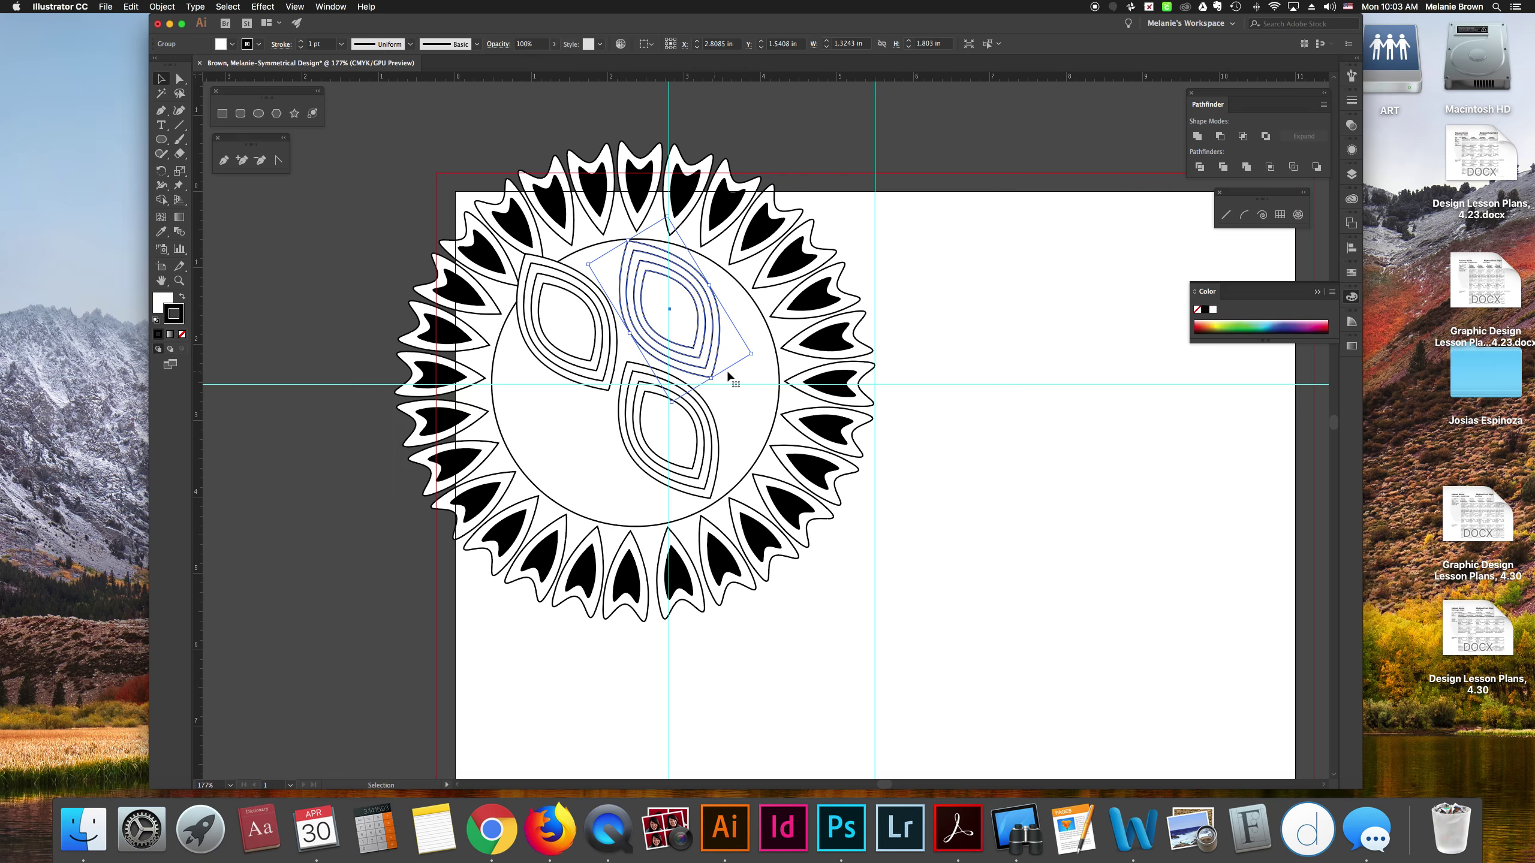
pyautogui.keyDown('shift'); pyautogui.keyDown('super'); pyautogui.click(751, 353); pyautogui.keyUp('super'); pyautogui.keyUp('shift')
pyautogui.keyDown('shift'); pyautogui.keyDown('super'); pyautogui.click(721, 345); pyautogui.keyUp('super'); pyautogui.keyUp('shift')
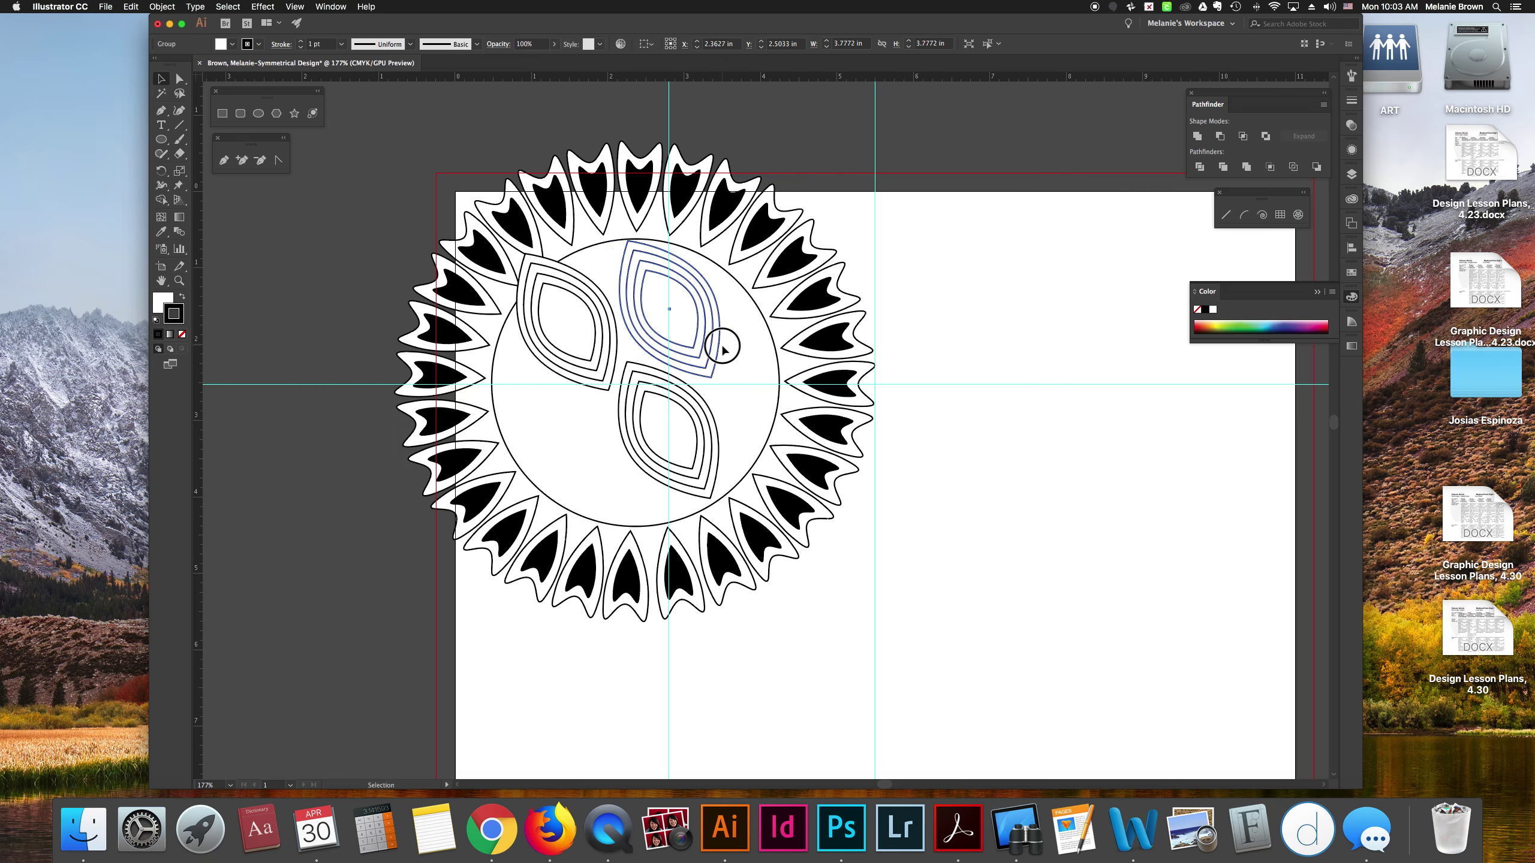
pyautogui.keyDown('shift'); pyautogui.keyDown('super'); pyautogui.click(716, 347); pyautogui.keyUp('super'); pyautogui.keyUp('shift')
pyautogui.keyDown('shift'); pyautogui.keyDown('super'); pyautogui.click(718, 349); pyautogui.keyUp('super'); pyautogui.keyUp('shift')
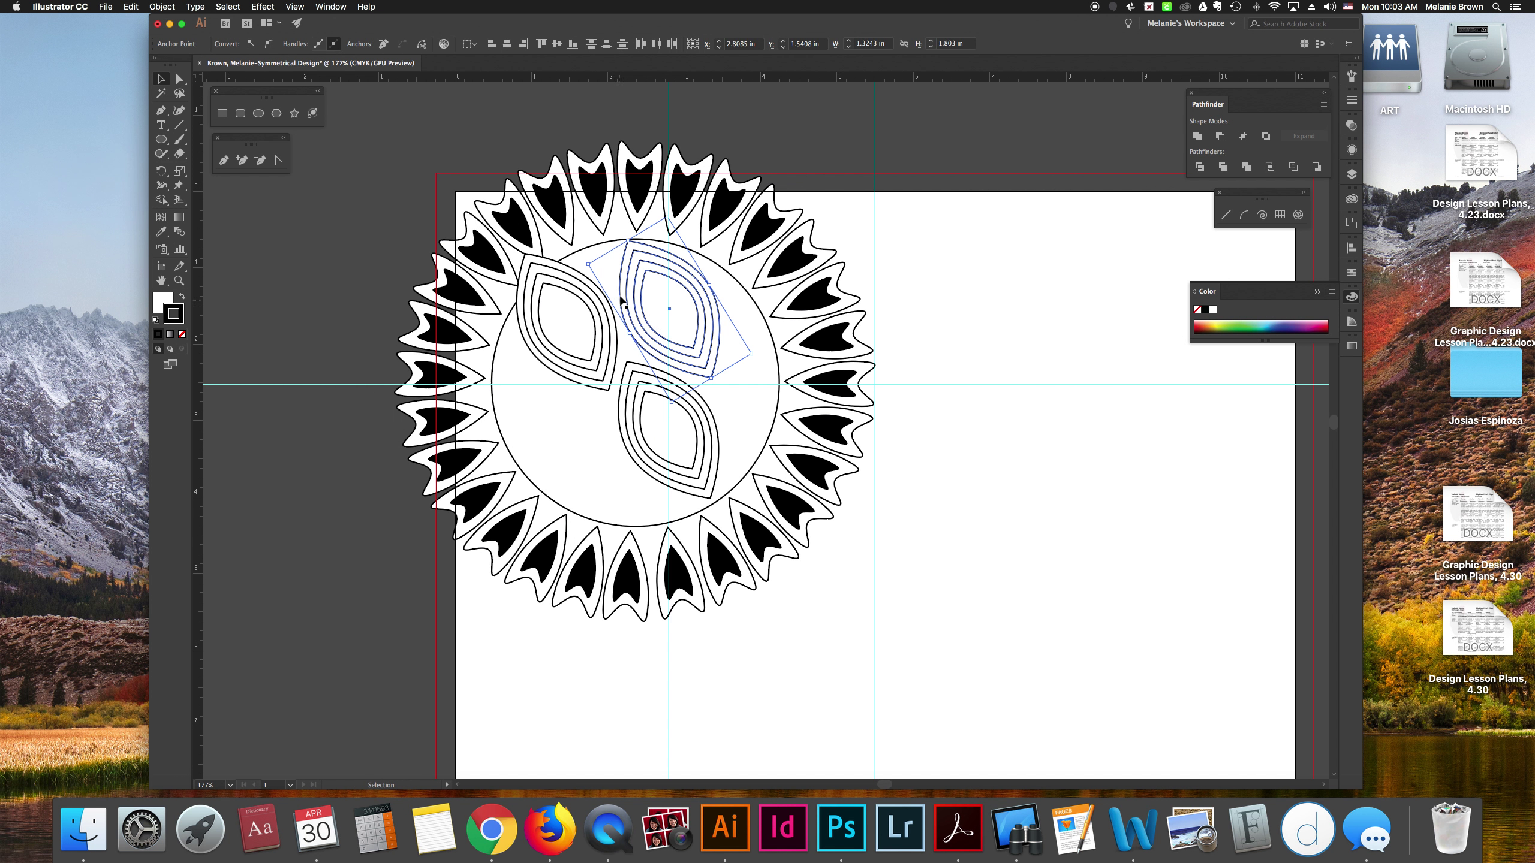
pyautogui.moveTo(750, 355); pyautogui.dragTo(694, 315)
pyautogui.click(717, 340)
pyautogui.click(725, 443)
pyautogui.moveTo(753, 480); pyautogui.dragTo(758, 402)
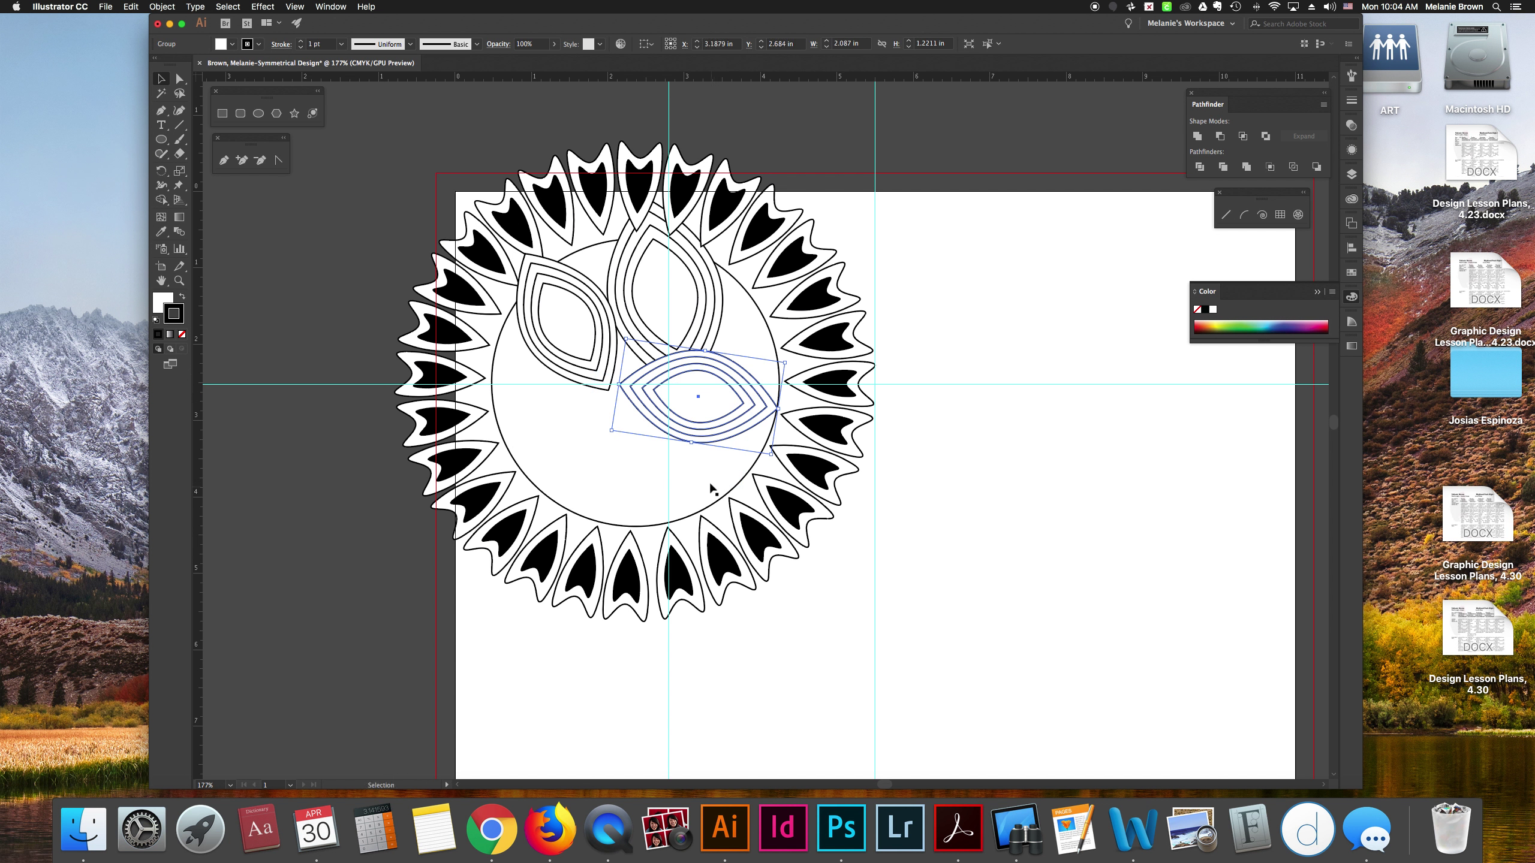
# - Copy the horizontal leaf group to the opposite side of the circle and stretch the copy to about 2.35 by 1.22 in
pyautogui.moveTo(698, 396); pyautogui.dragTo(536, 405)
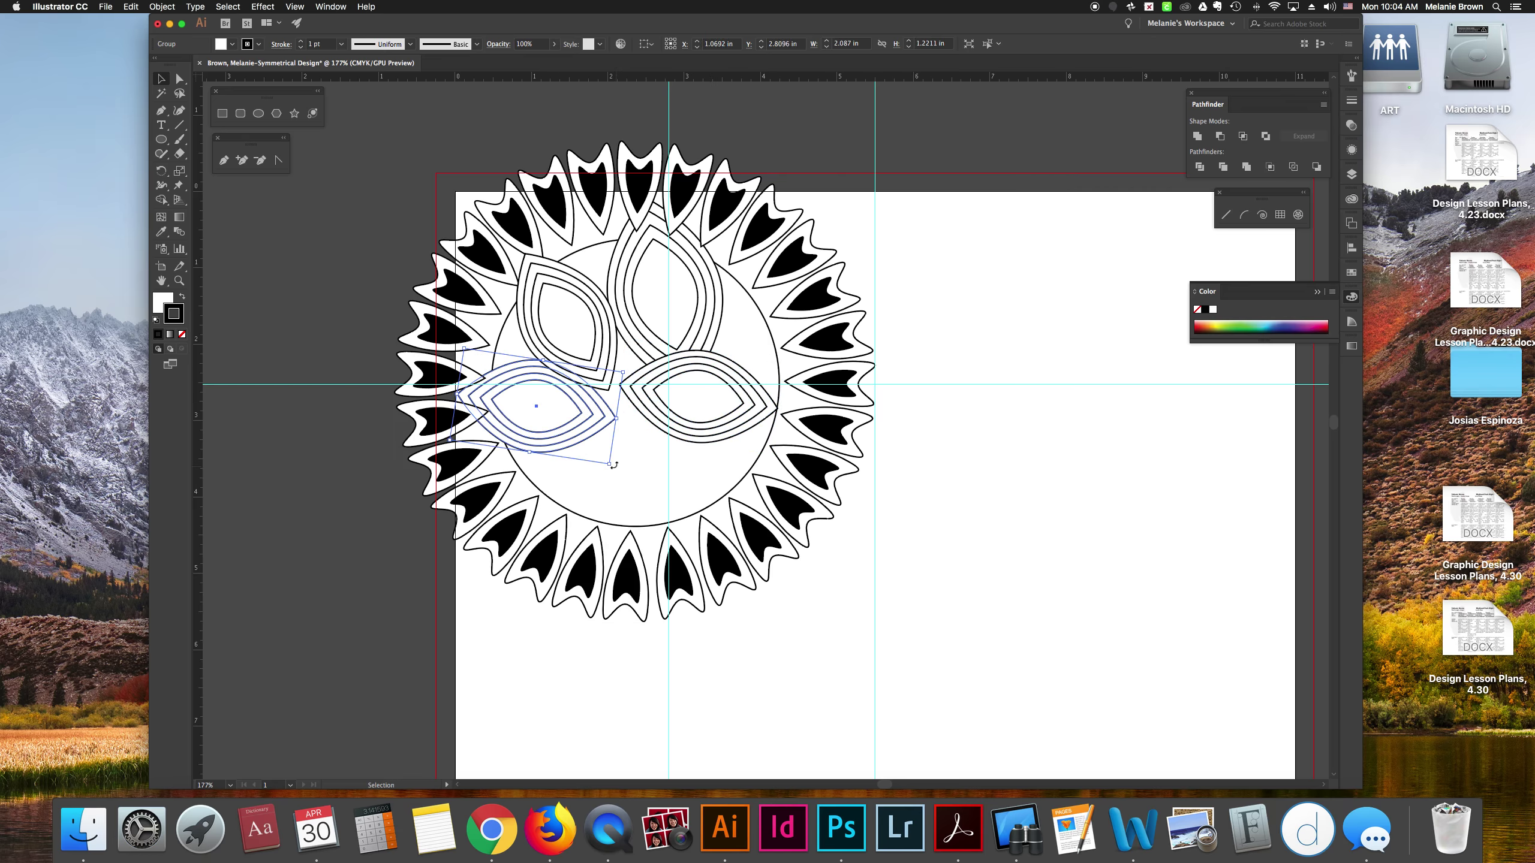
pyautogui.moveTo(610, 464); pyautogui.dragTo(630, 466)
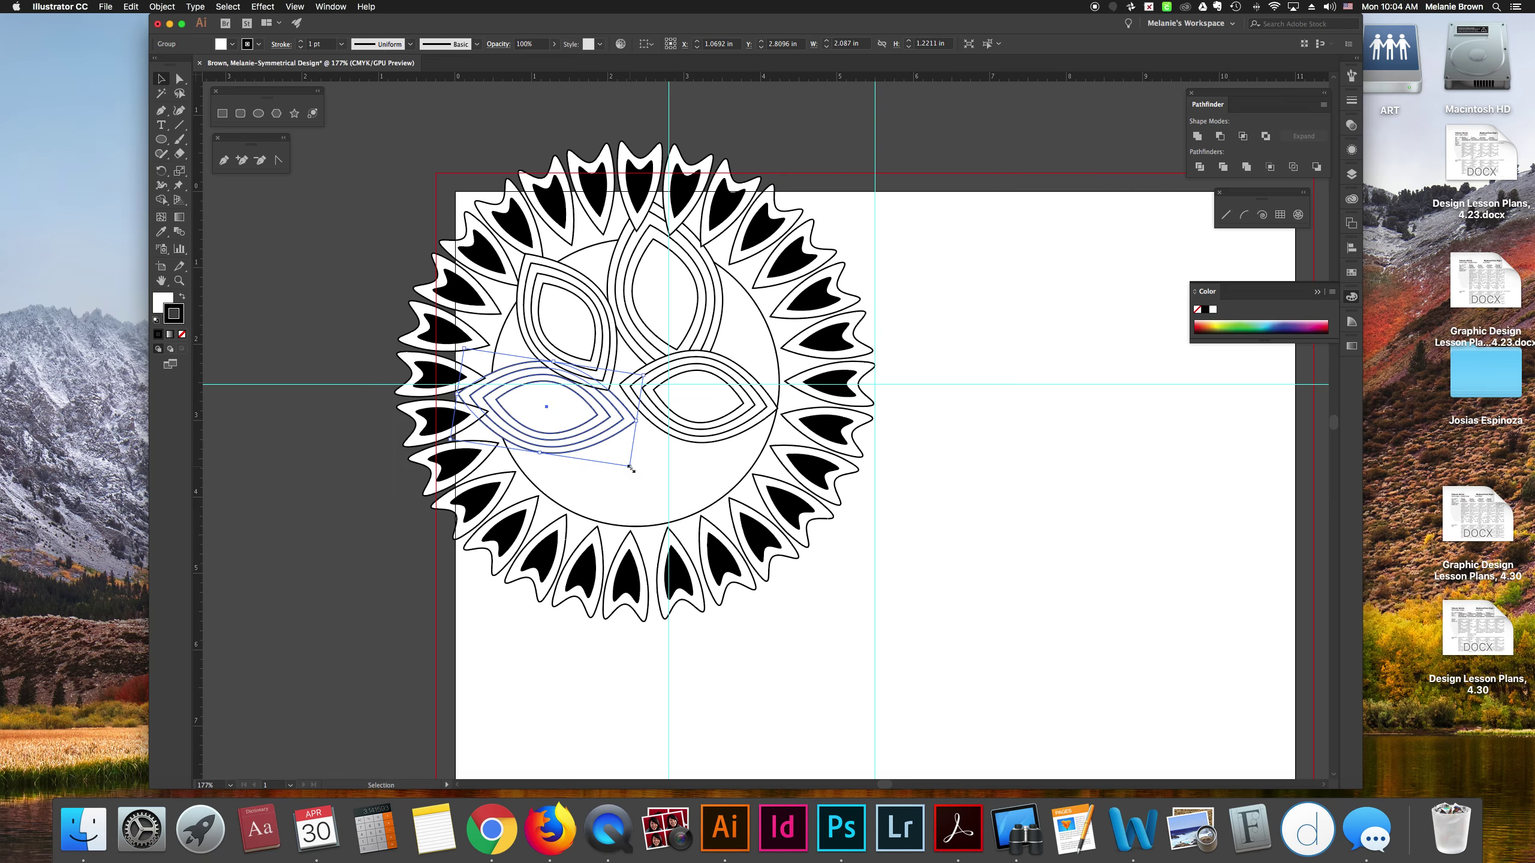
pyautogui.press('super')
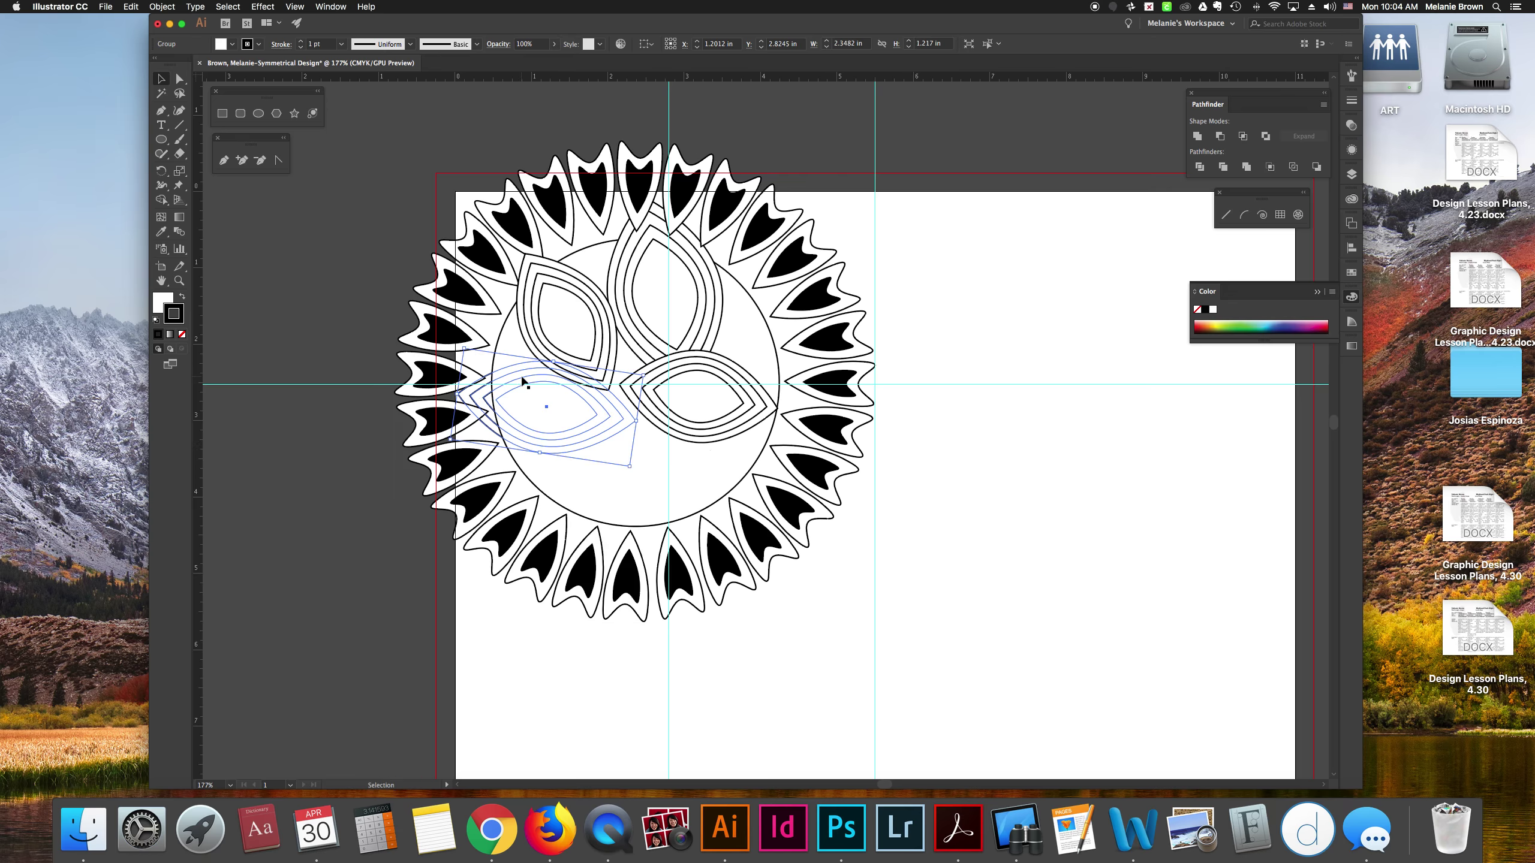
# - Bring the stretched leaf copy to the front and move it up level with the other horizontal leaf
pyautogui.press('super+]')
pyautogui.click(375, 247)
pyautogui.click(609, 423)
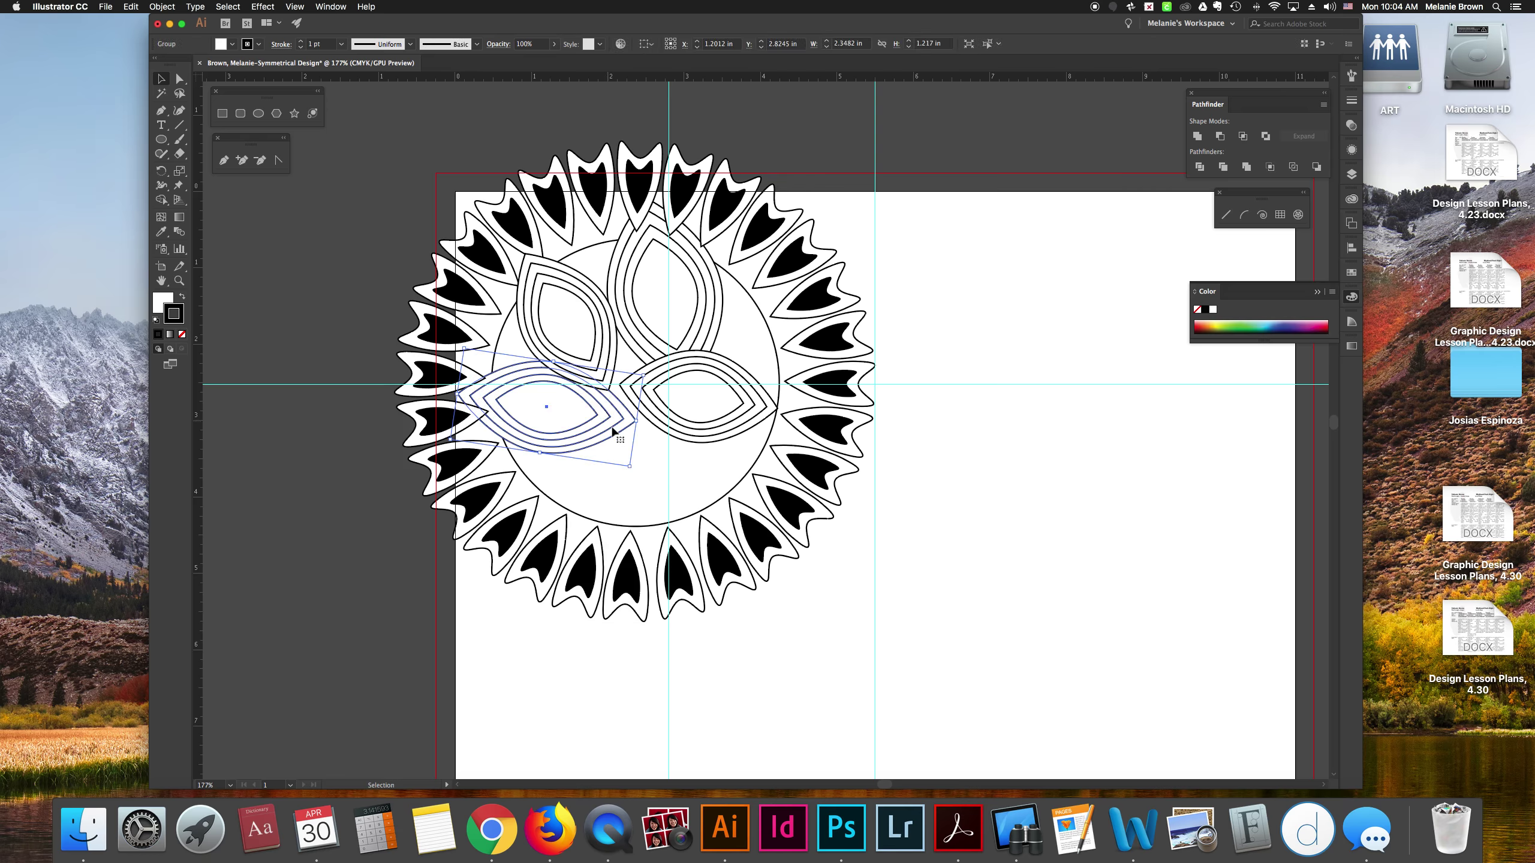
pyautogui.press('super+shift+]')
pyautogui.moveTo(613, 424); pyautogui.dragTo(610, 407)
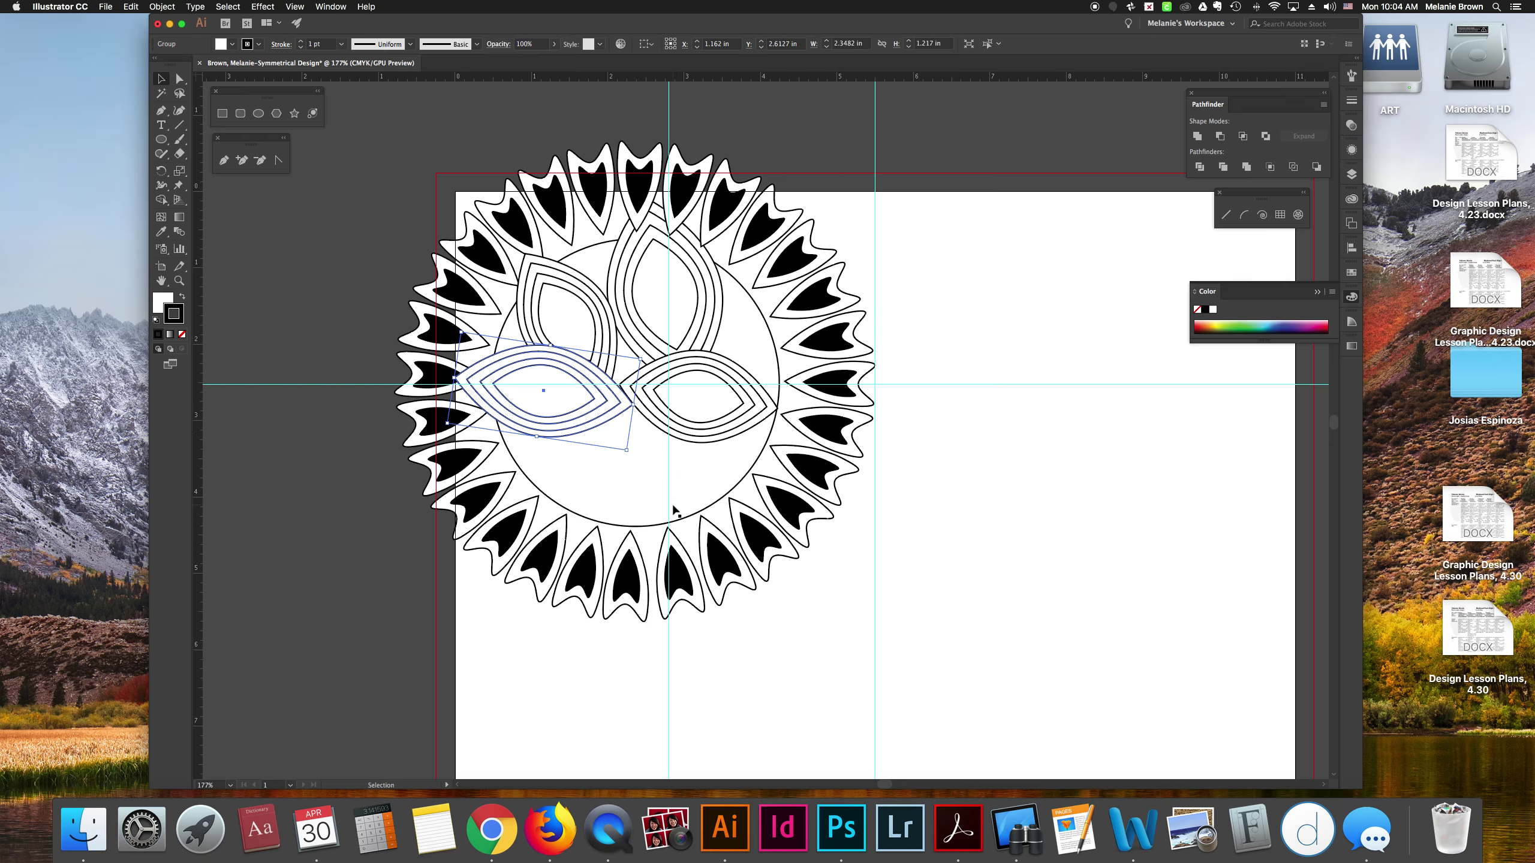
pyautogui.click(677, 708)
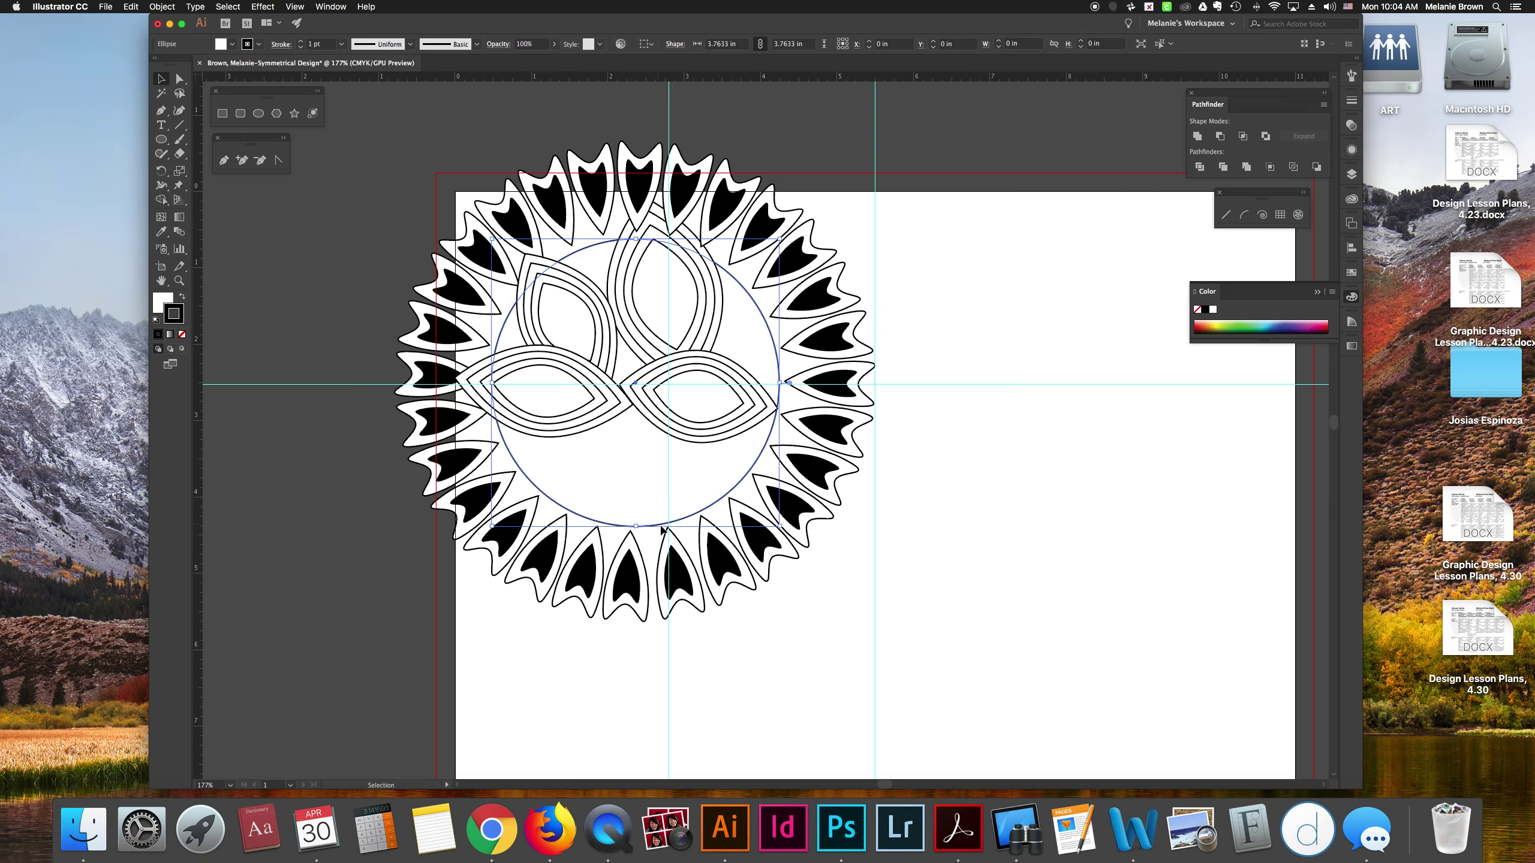
# - Draw six narrow upright rounded rectangles side by side over the lower petals, mostly decreasing in height, the smallest about 0.13 by 0.31 in
pyautogui.click(240, 114)
pyautogui.moveTo(554, 450); pyautogui.dragTo(599, 762)
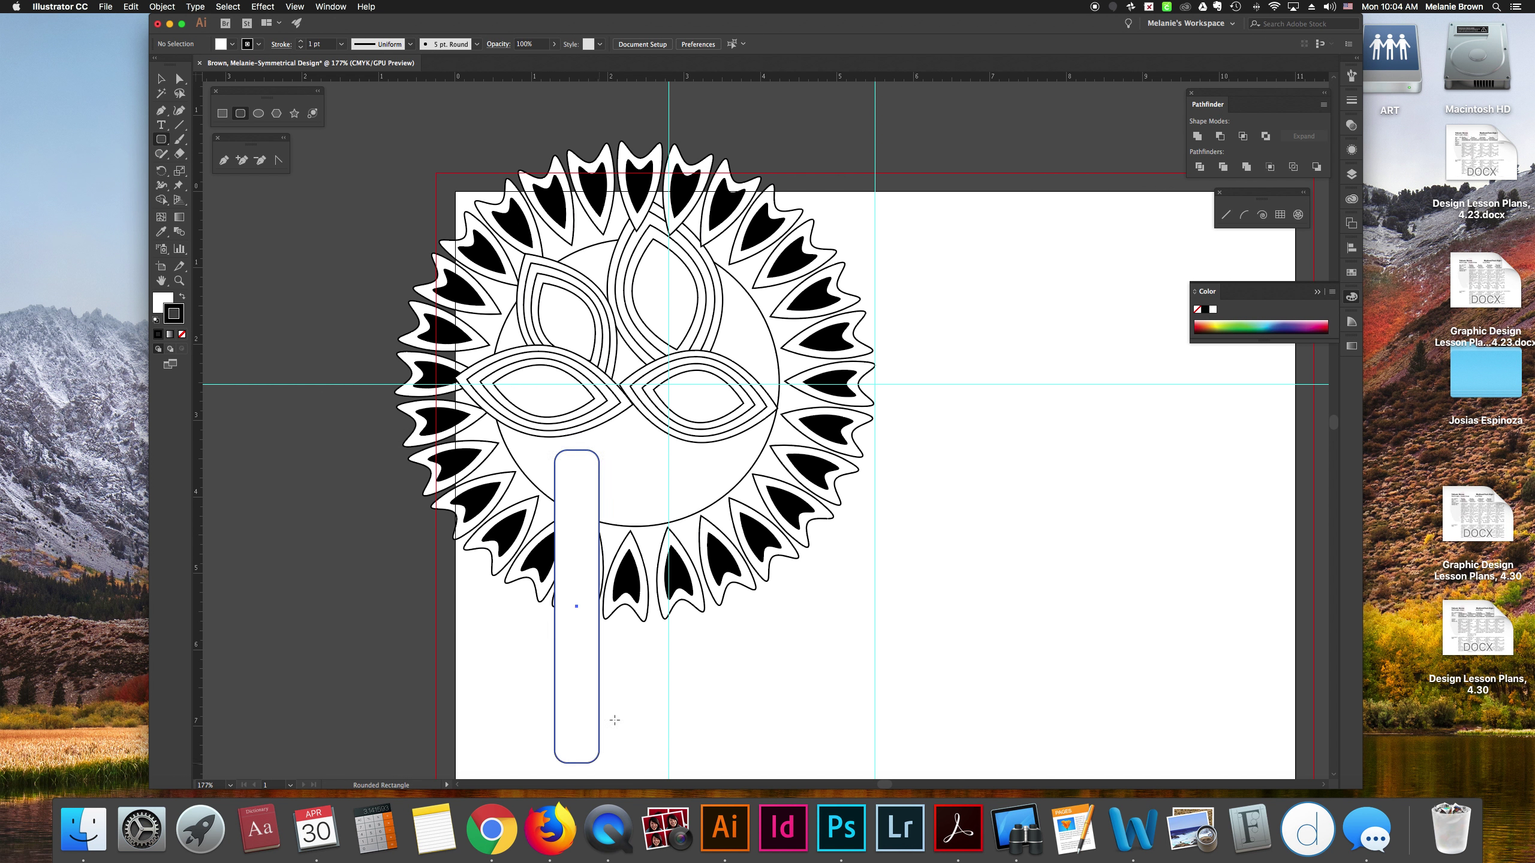
pyautogui.moveTo(617, 451)
pyautogui.mouseDown()
pyautogui.moveTo(634, 462)
pyautogui.moveTo(635, 759)
pyautogui.mouseUp()
pyautogui.moveTo(647, 506); pyautogui.dragTo(658, 759)
pyautogui.moveTo(675, 642); pyautogui.dragTo(685, 757)
pyautogui.moveTo(699, 688)
pyautogui.mouseDown()
pyautogui.moveTo(702, 757)
pyautogui.moveTo(728, 758)
pyautogui.mouseUp()
pyautogui.press('v')
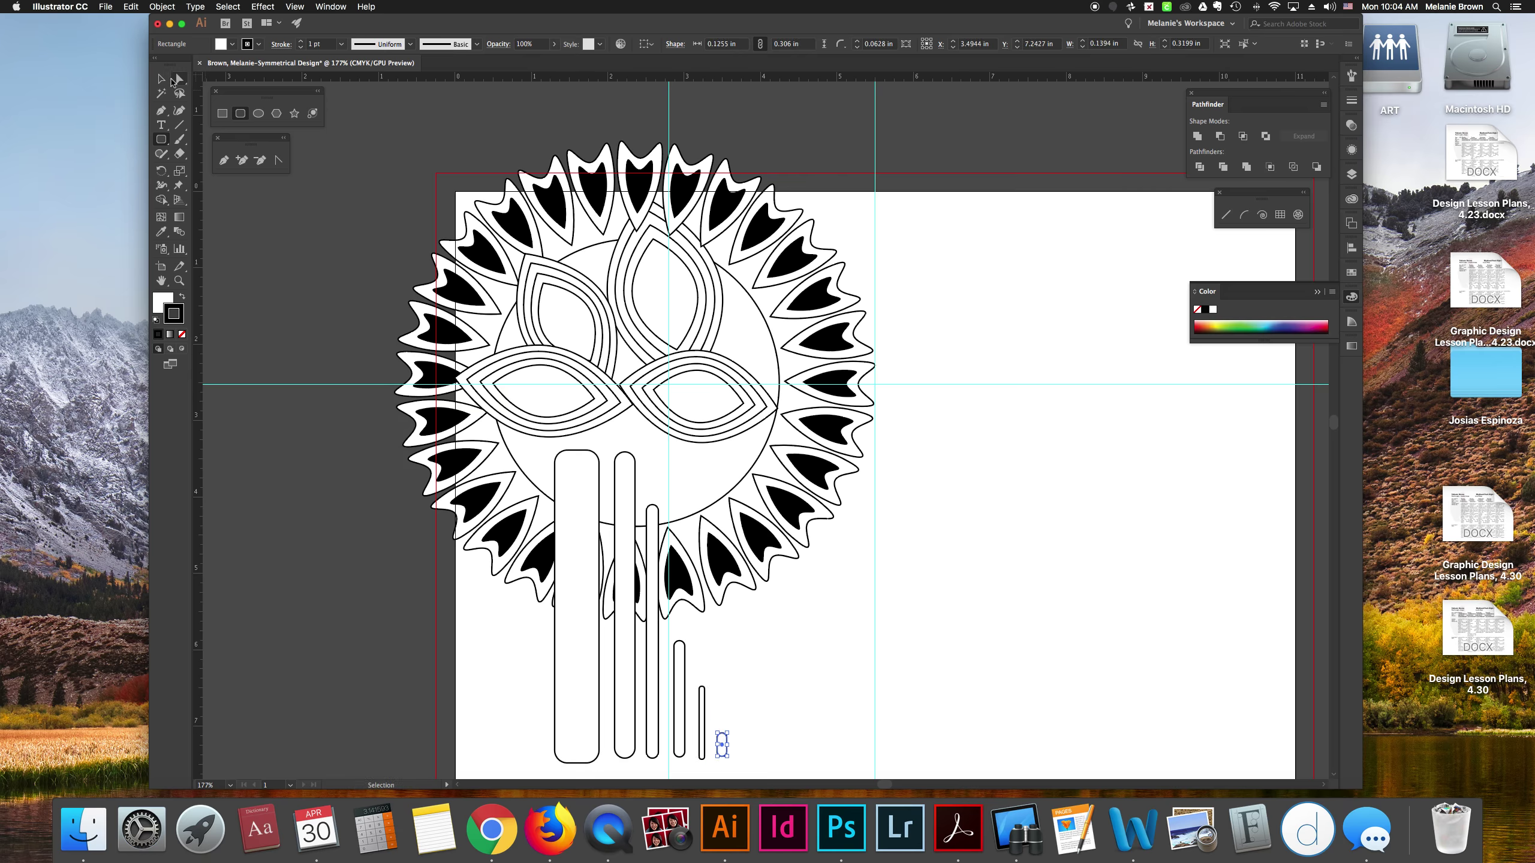
# - Select all six rounded rectangles and align their left edges, using the widest one as the key object
pyautogui.moveTo(540, 677); pyautogui.dragTo(758, 745)
pyautogui.click(593, 738)
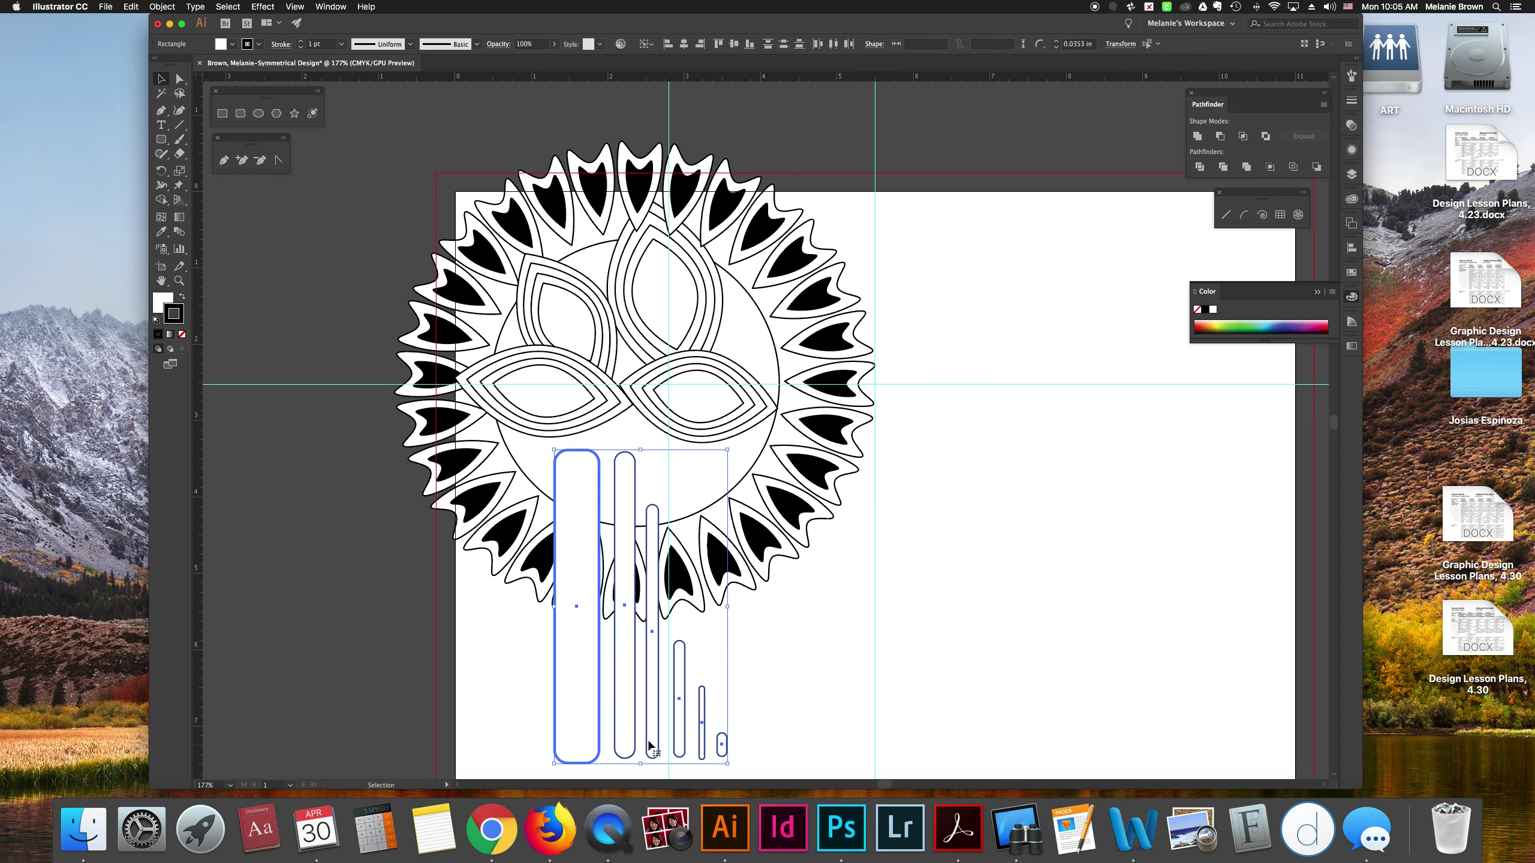
pyautogui.click(330, 7)
pyautogui.click(395, 175)
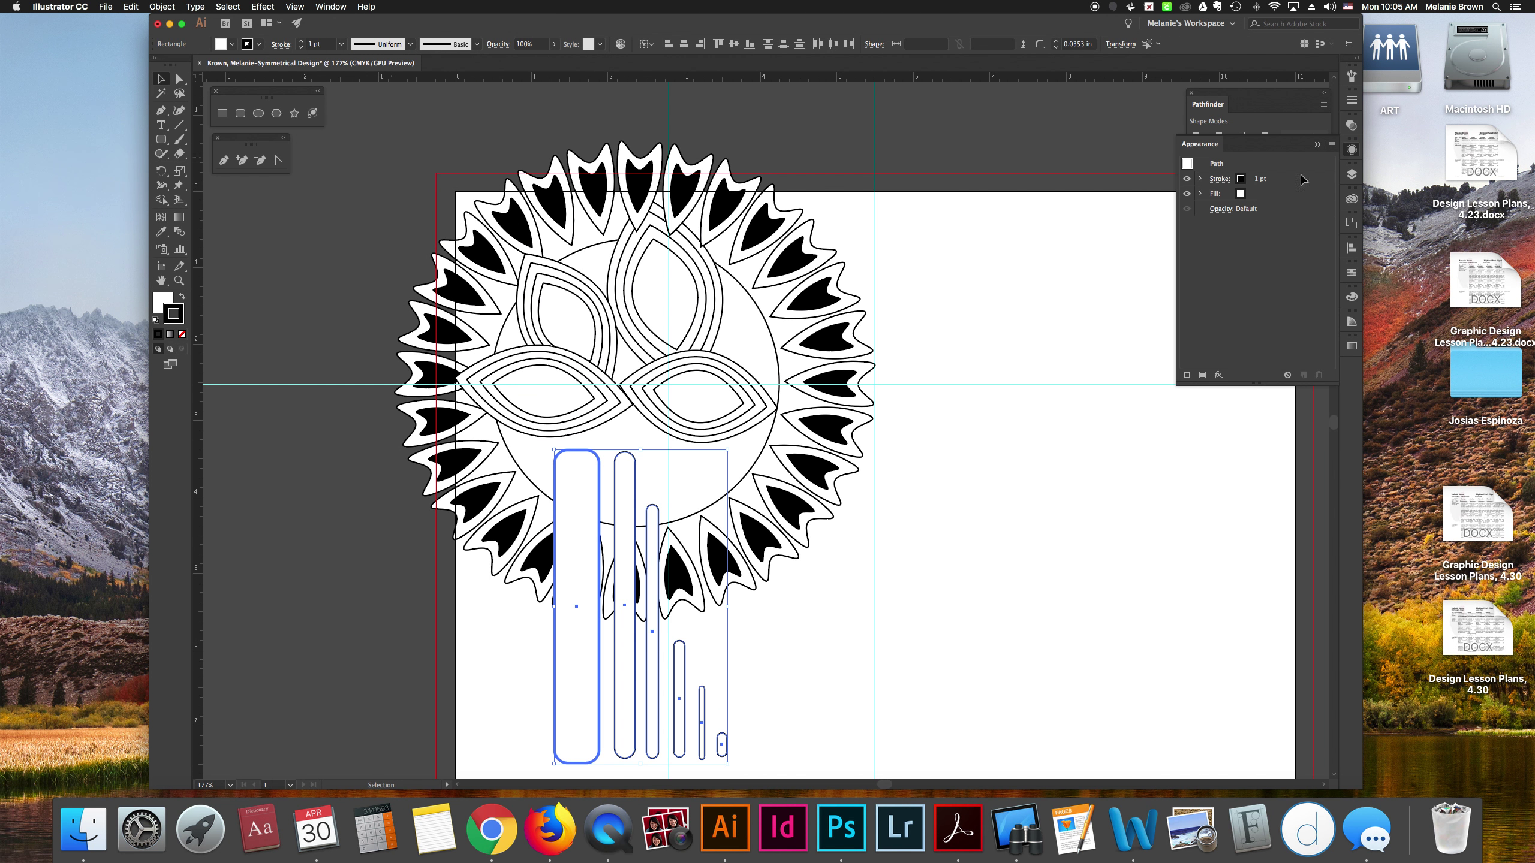
pyautogui.click(330, 6)
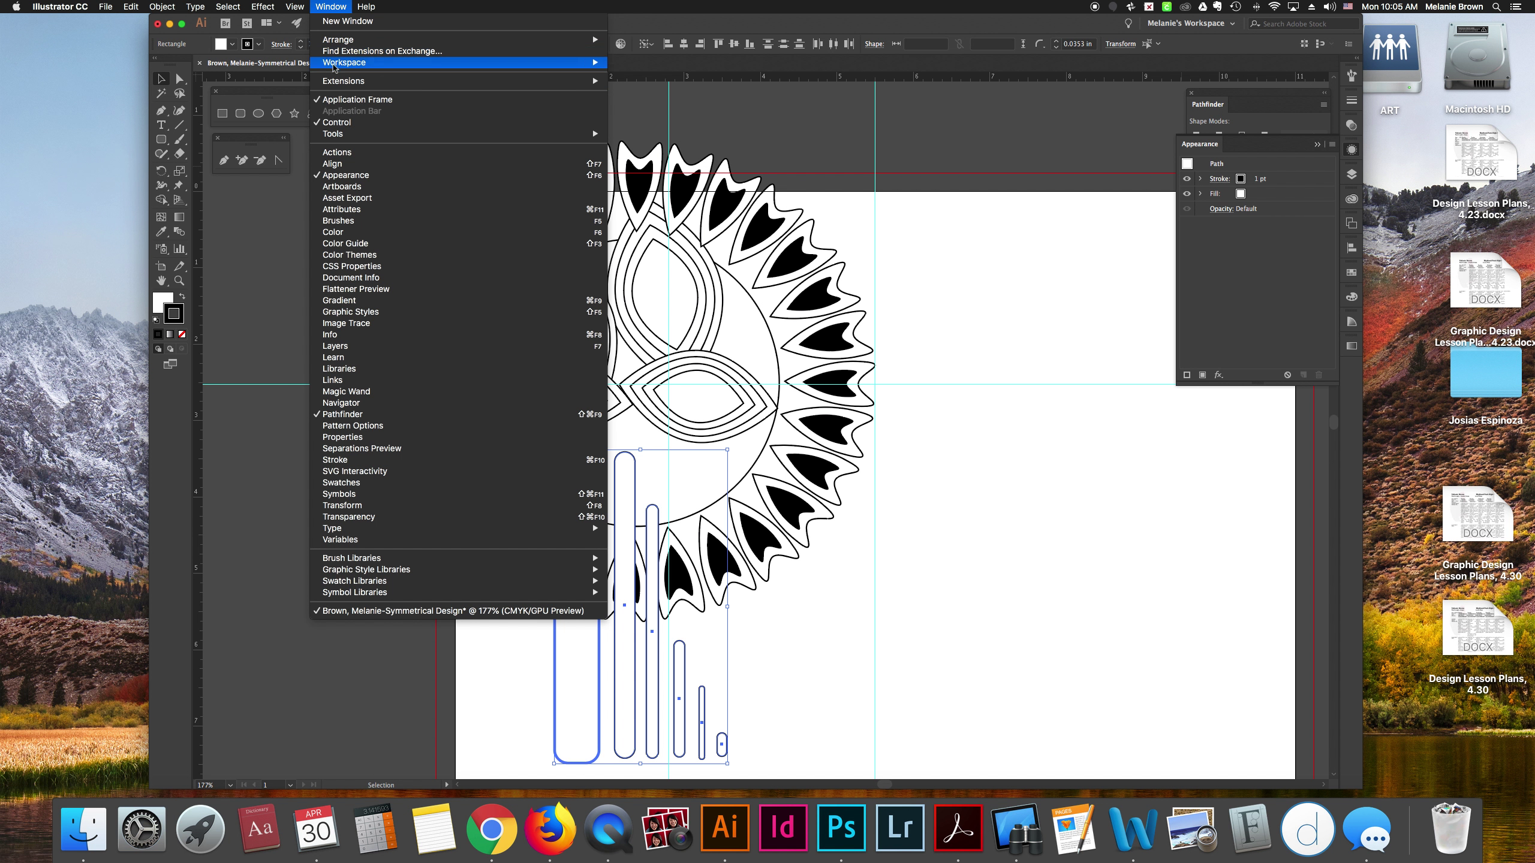
pyautogui.click(395, 162)
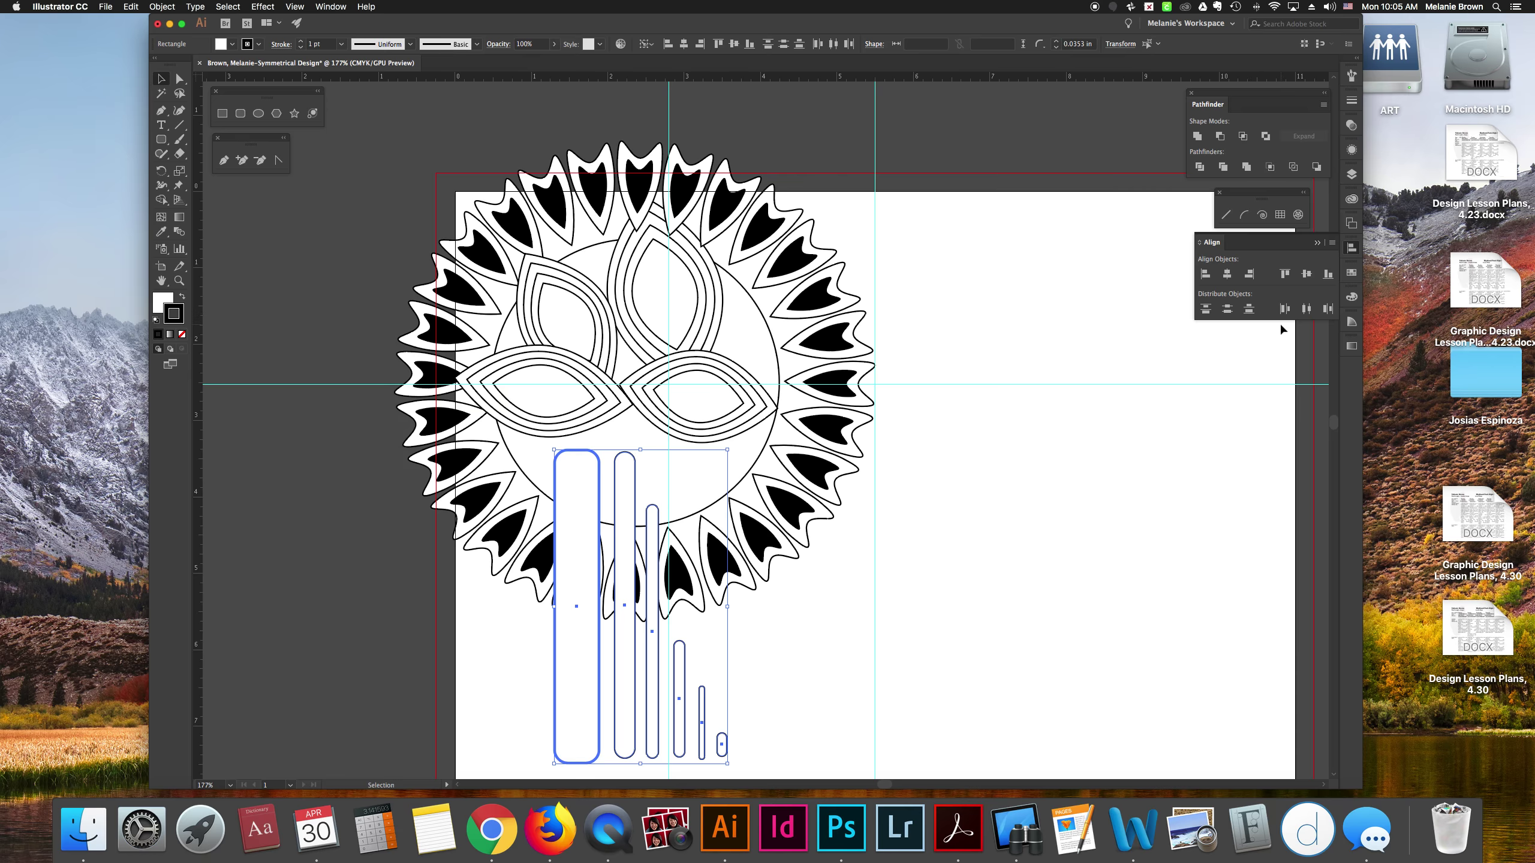
pyautogui.click(1206, 274)
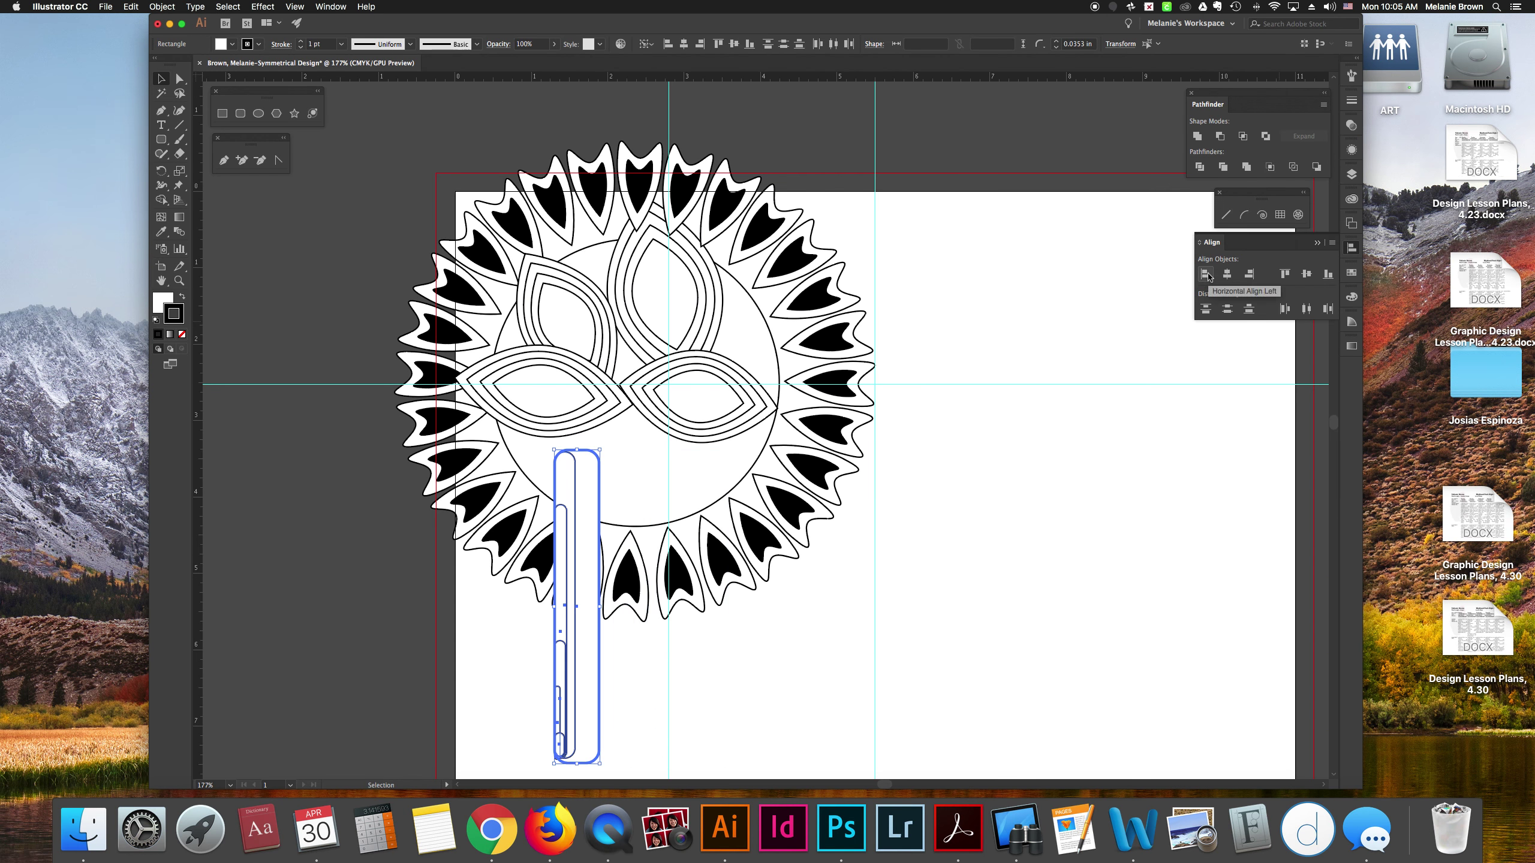
# - Try other horizontal and vertical alignments and distributions on the six selected rounded rectangles
pyautogui.click(1227, 274)
pyautogui.click(1249, 274)
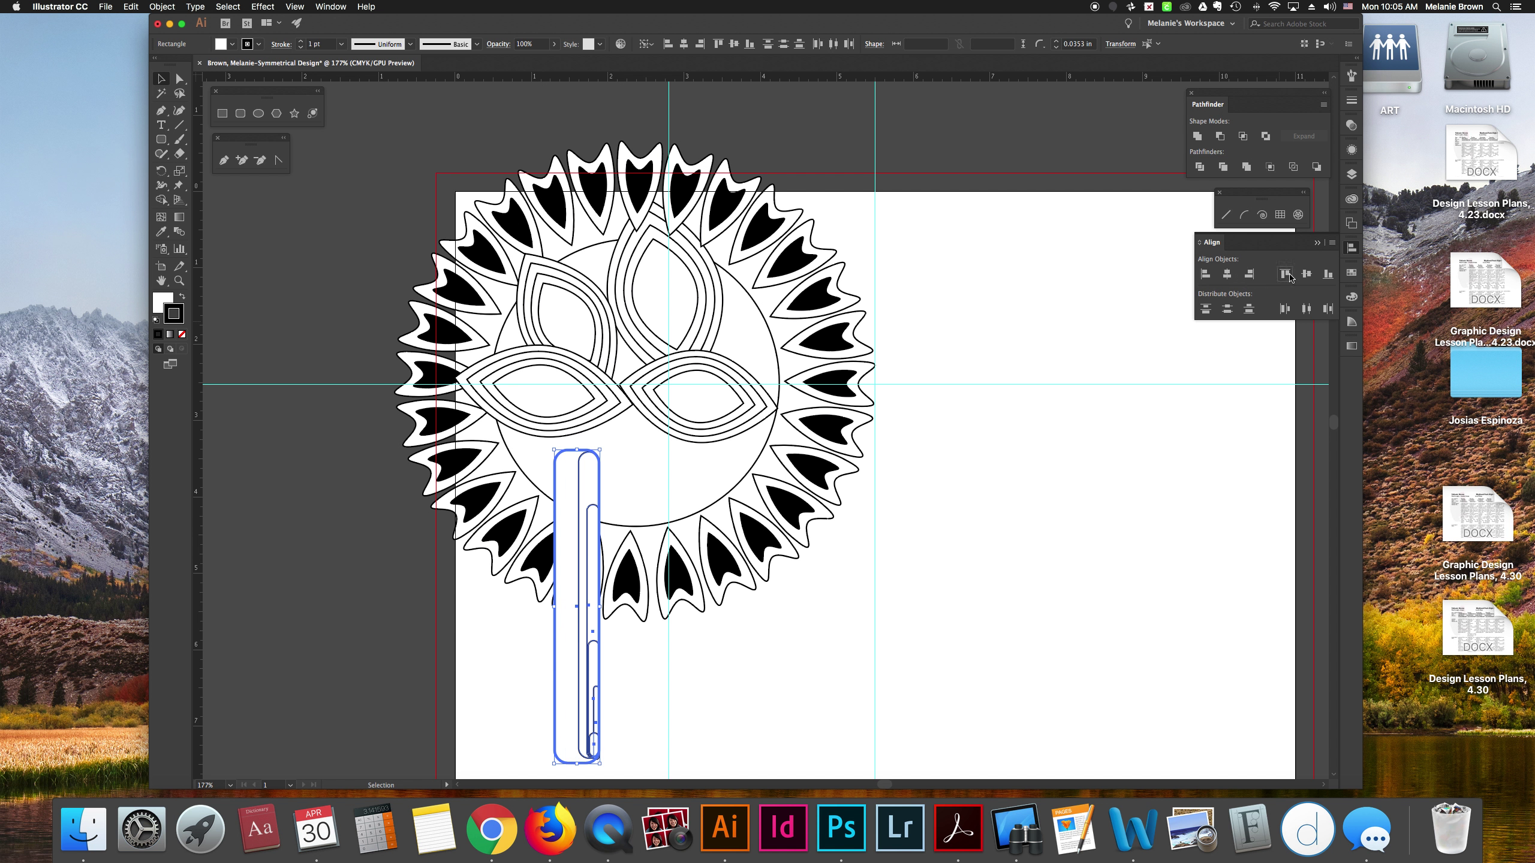
pyautogui.click(1285, 274)
pyautogui.click(1285, 309)
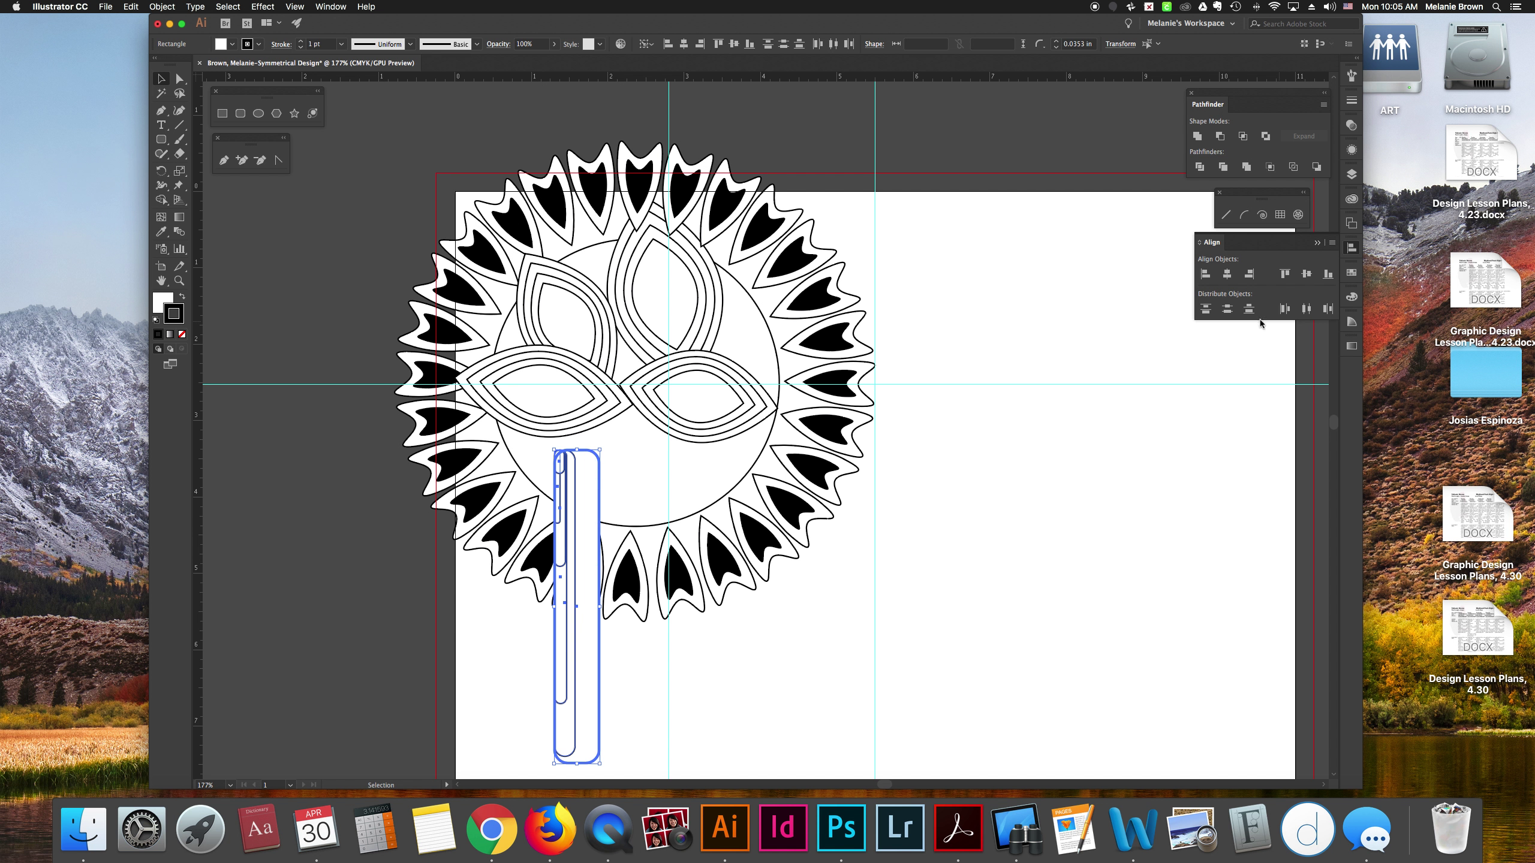
pyautogui.click(1306, 309)
pyautogui.click(1327, 308)
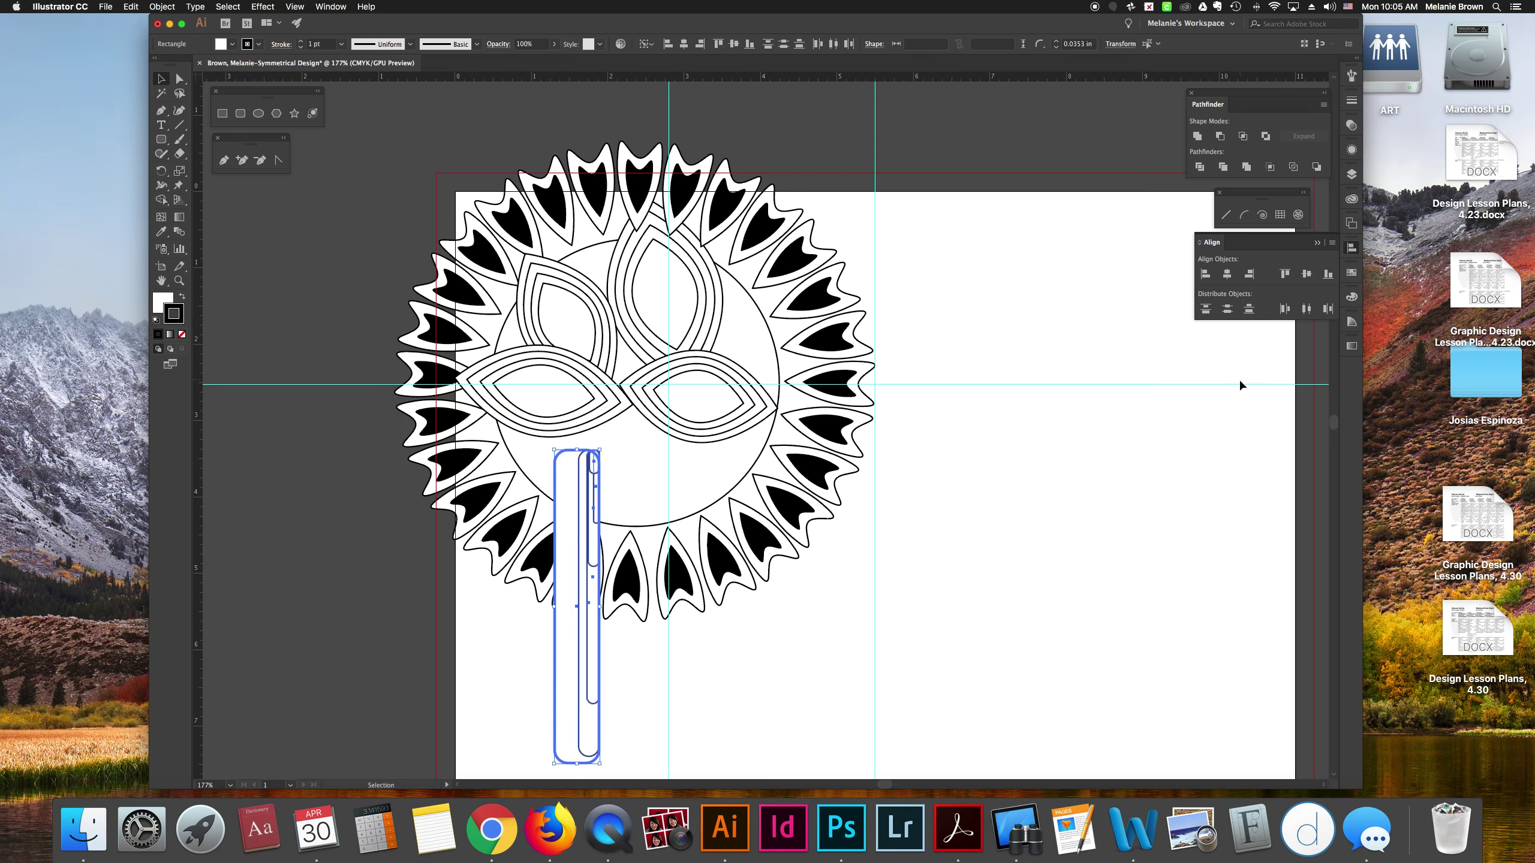
pyautogui.click(1328, 274)
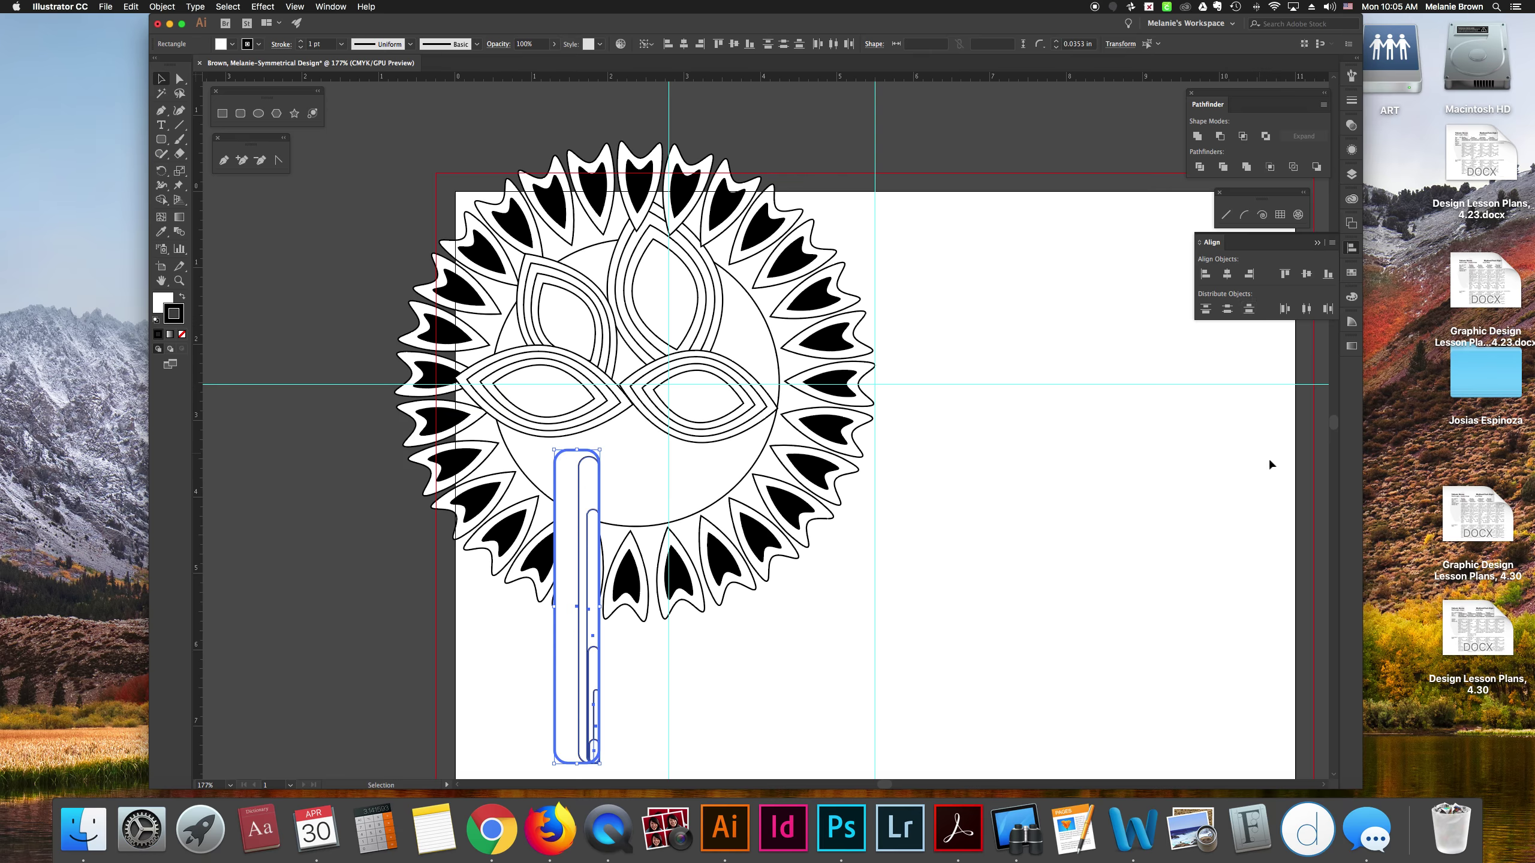
# - Undo the rounded rectangles' alignments and the drawing of the smallest one, leaving five side by side
pyautogui.press('super+z')
pyautogui.press('super+z')
pyautogui.press('super+z')
pyautogui.press('super+z')
pyautogui.press('super+z')
pyautogui.press('super+z')
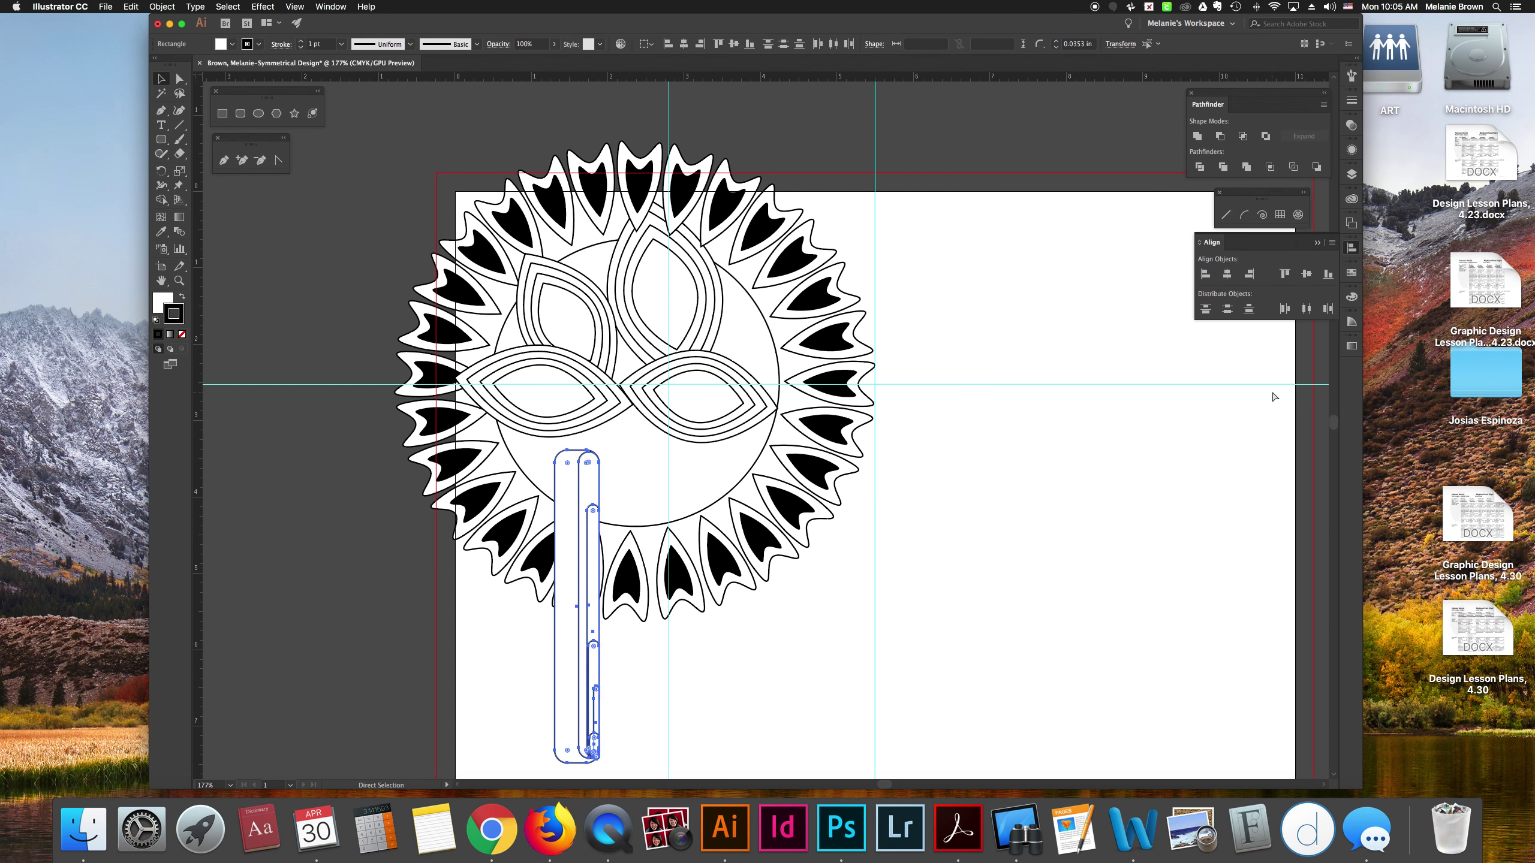
pyautogui.press('super+z')
pyautogui.press('super+z')
pyautogui.press('super+z')
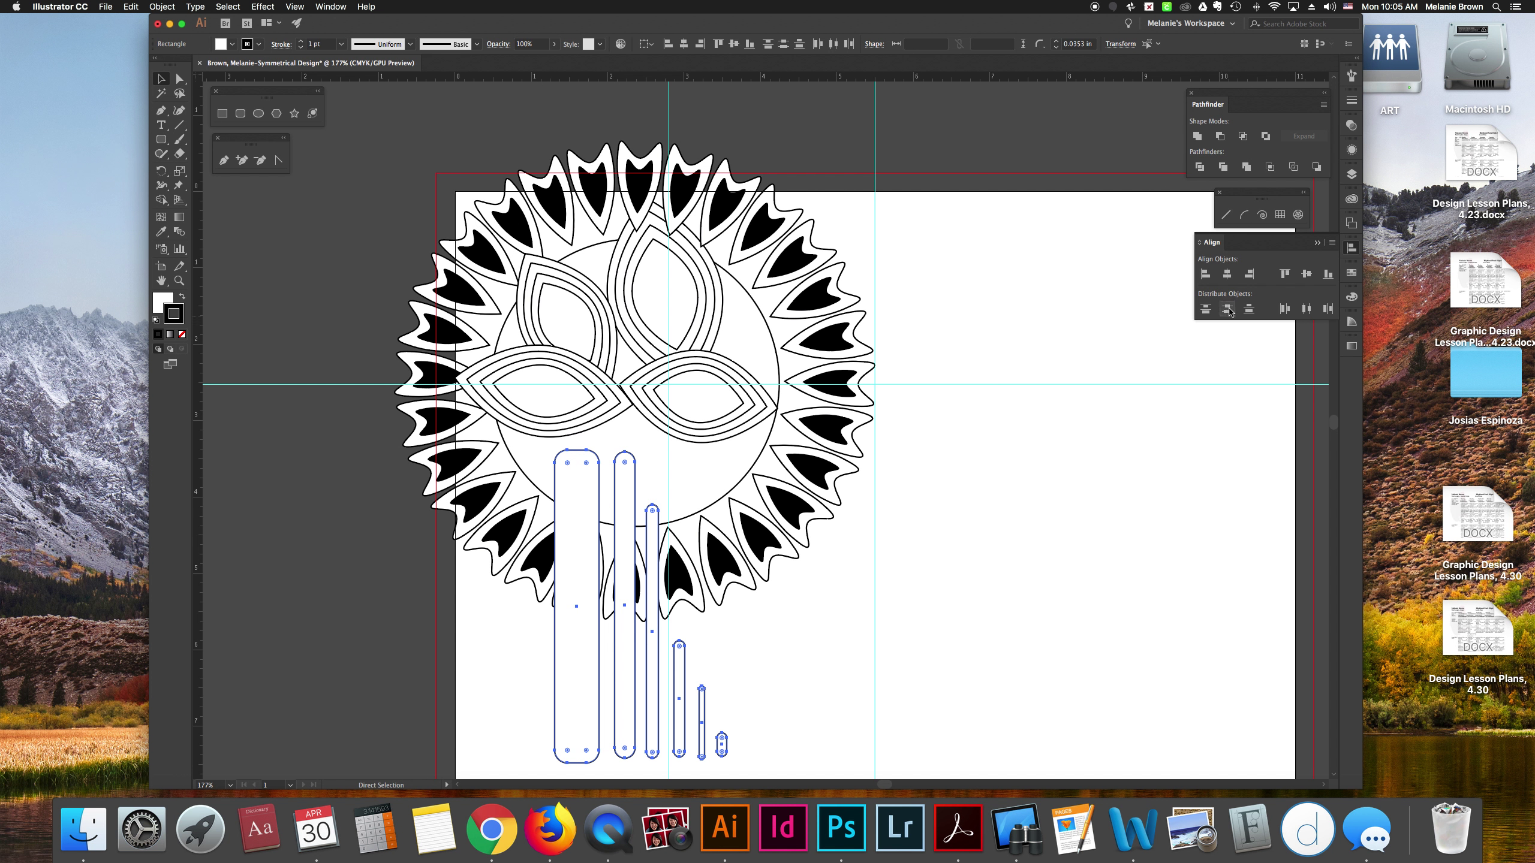
pyautogui.press('v')
pyautogui.scroll(-1, 1208, 330)
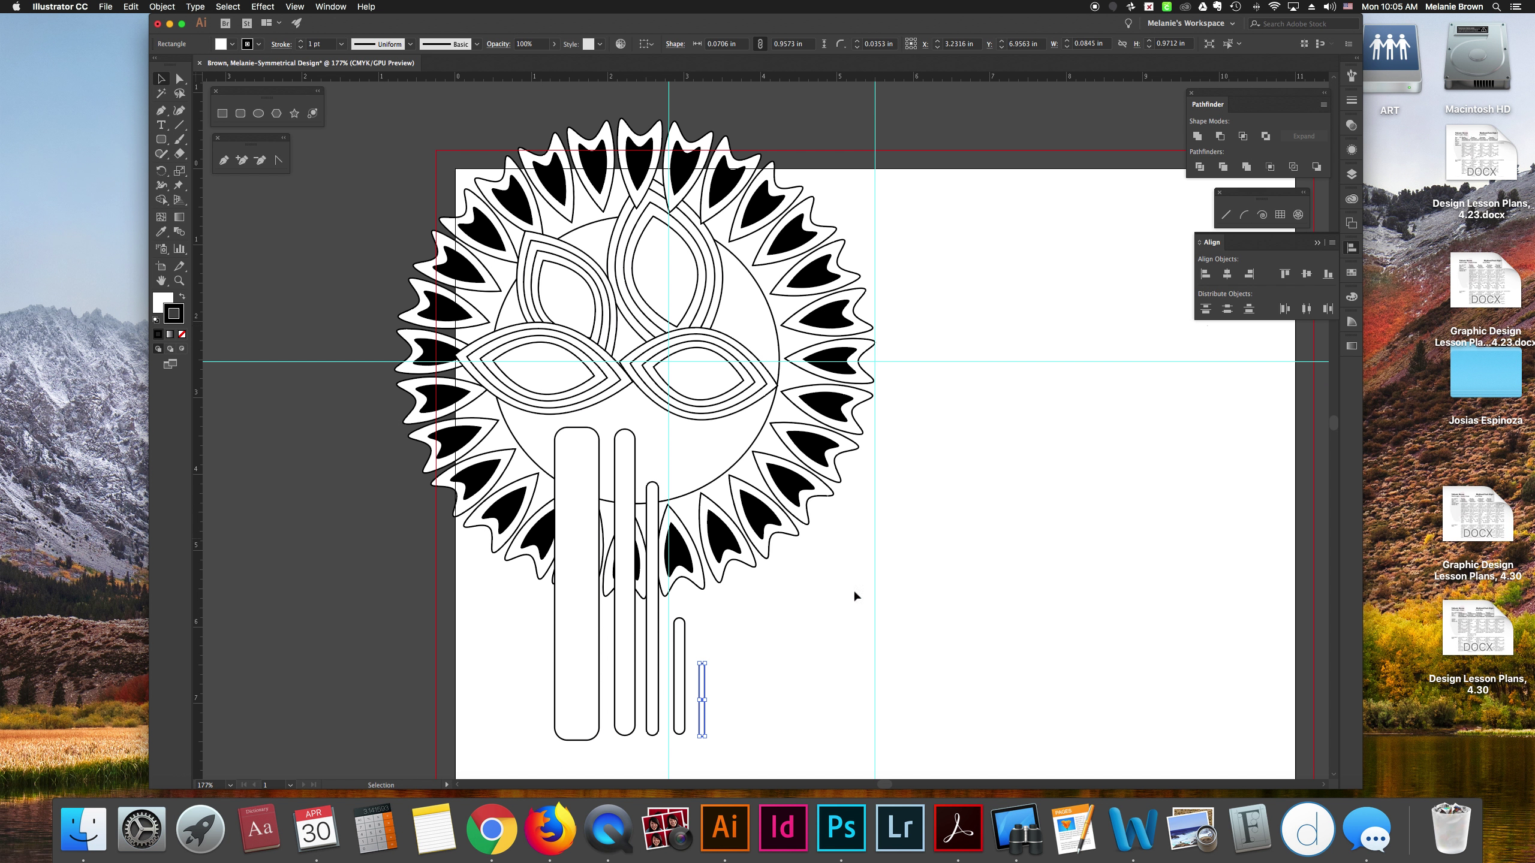
# - Select the five rounded rectangles and align their vertical centres, using the widest one as the key object
pyautogui.moveTo(488, 659); pyautogui.dragTo(779, 736)
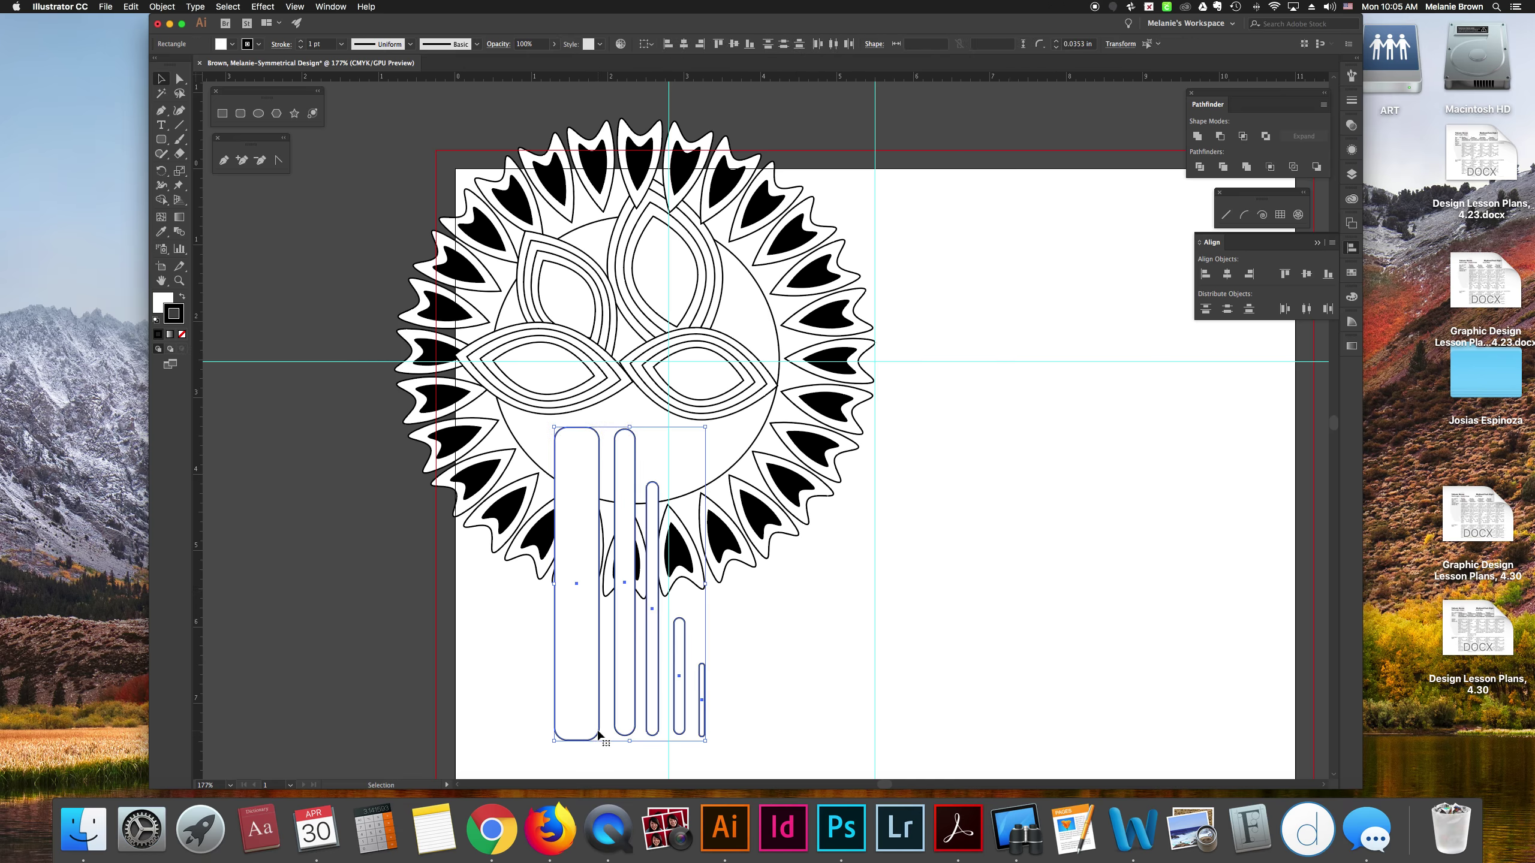
pyautogui.click(599, 732)
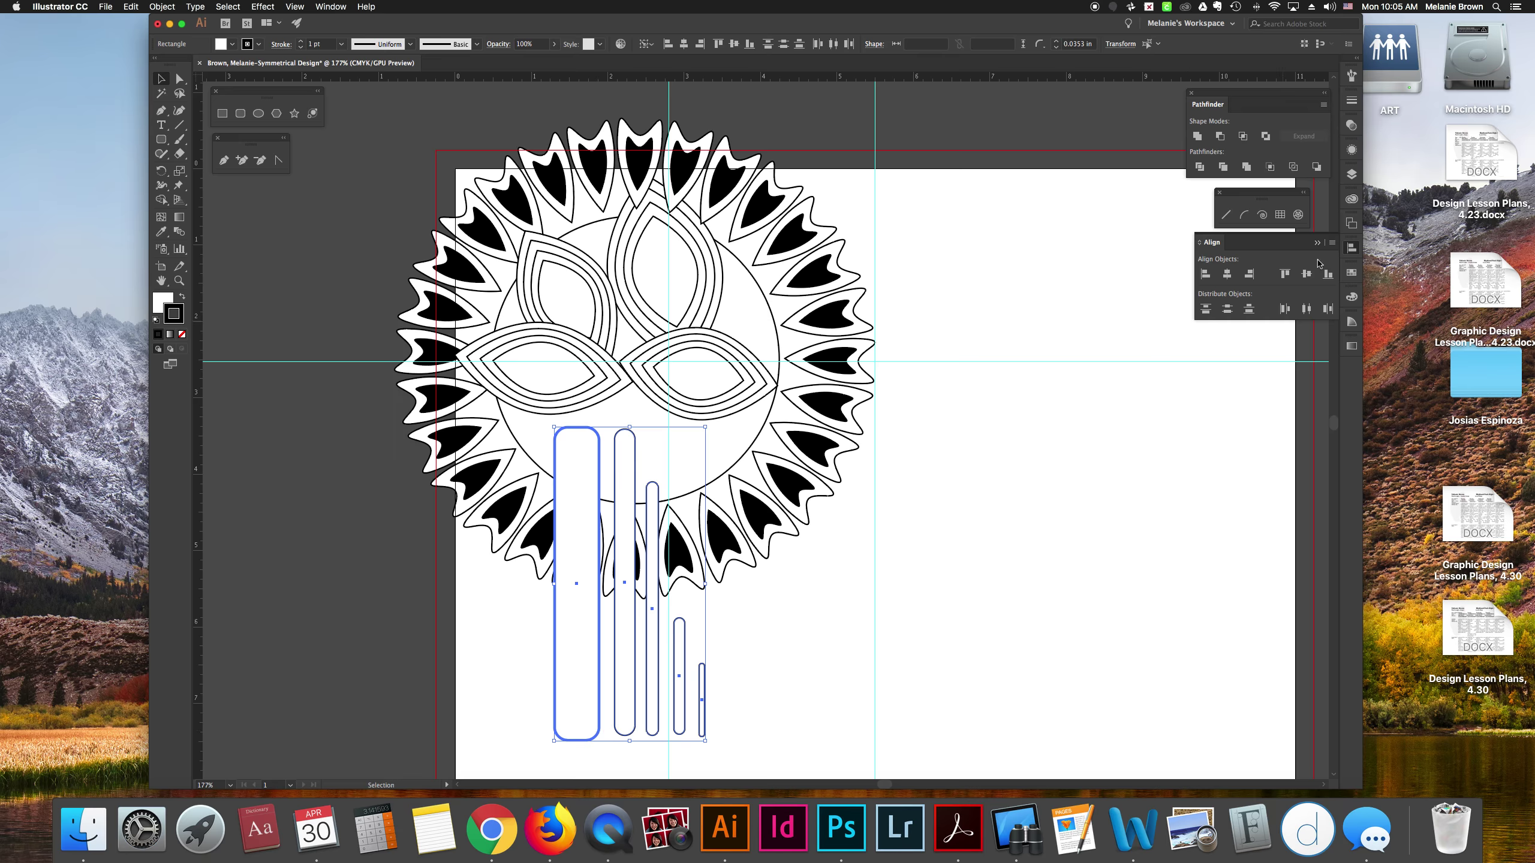
pyautogui.click(1307, 275)
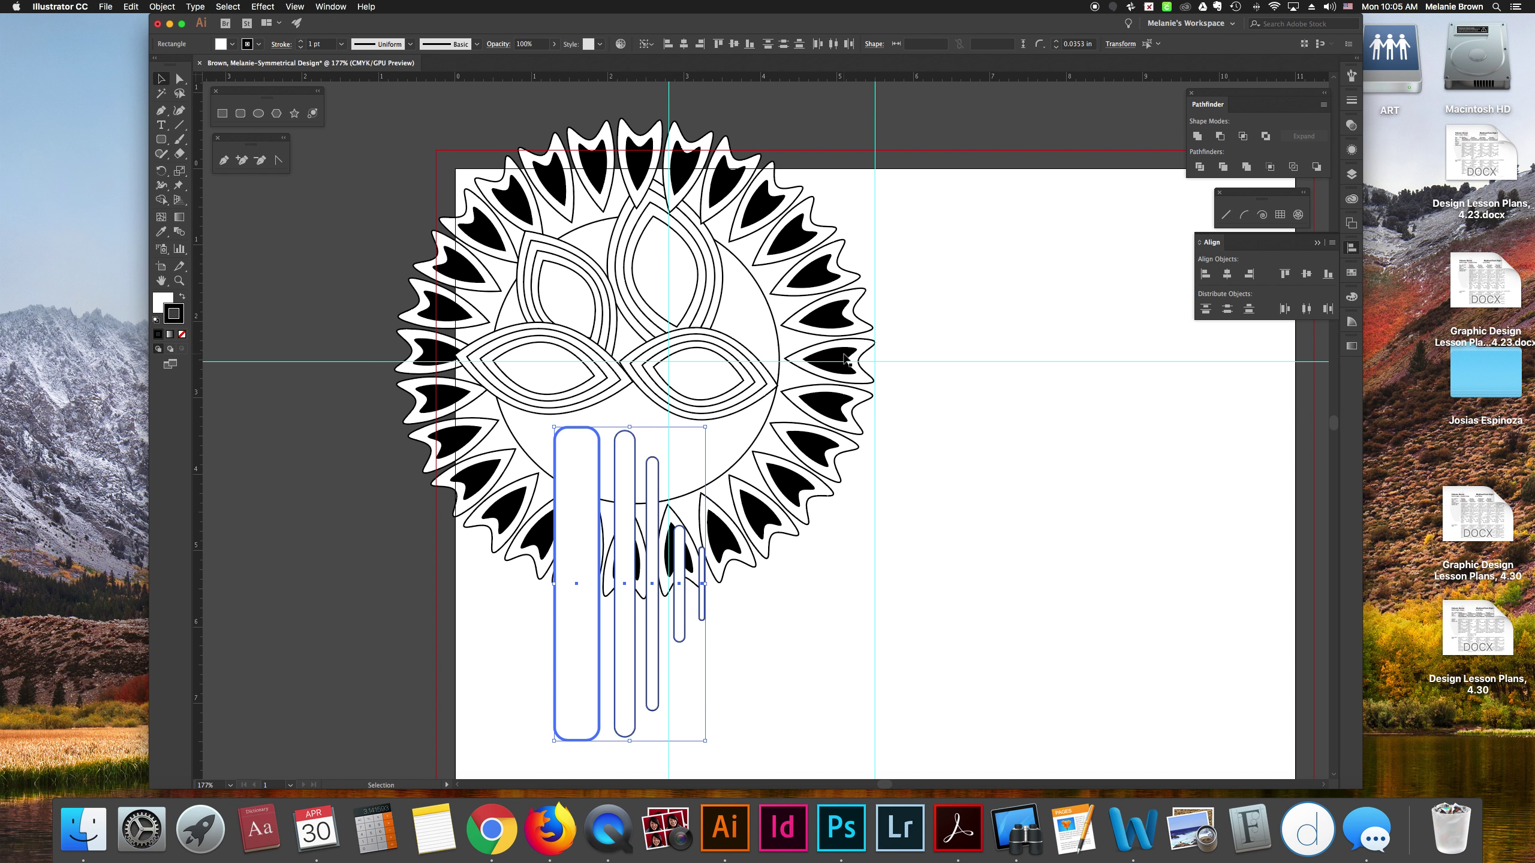
pyautogui.click(285, 248)
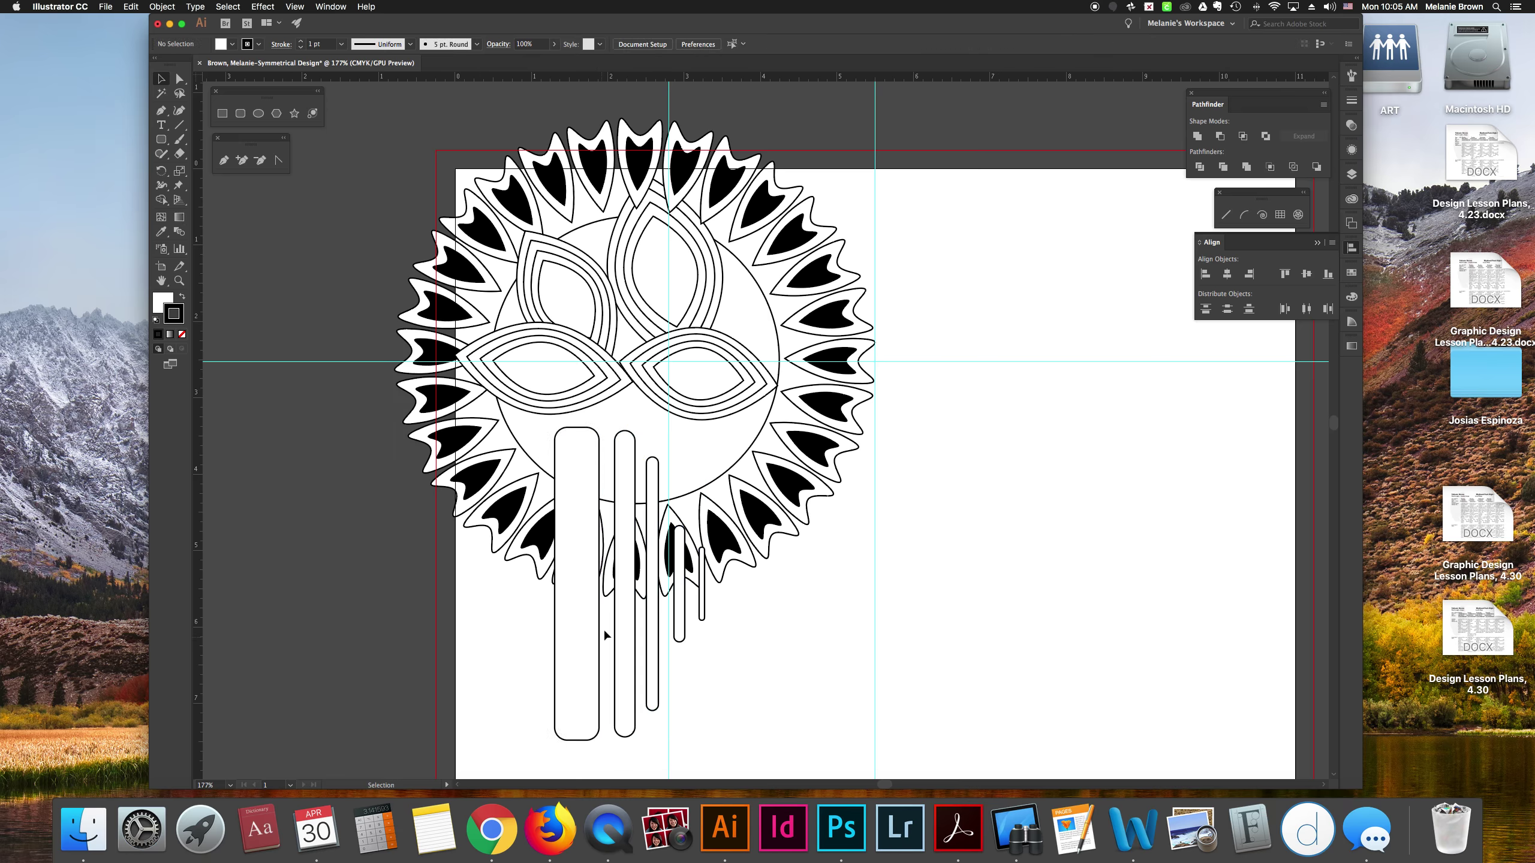
# - Enlarge the five rounded rectangles together and rotate them counterclockwise so they slant down past the artboard's lower edge
pyautogui.moveTo(526, 648); pyautogui.dragTo(734, 608)
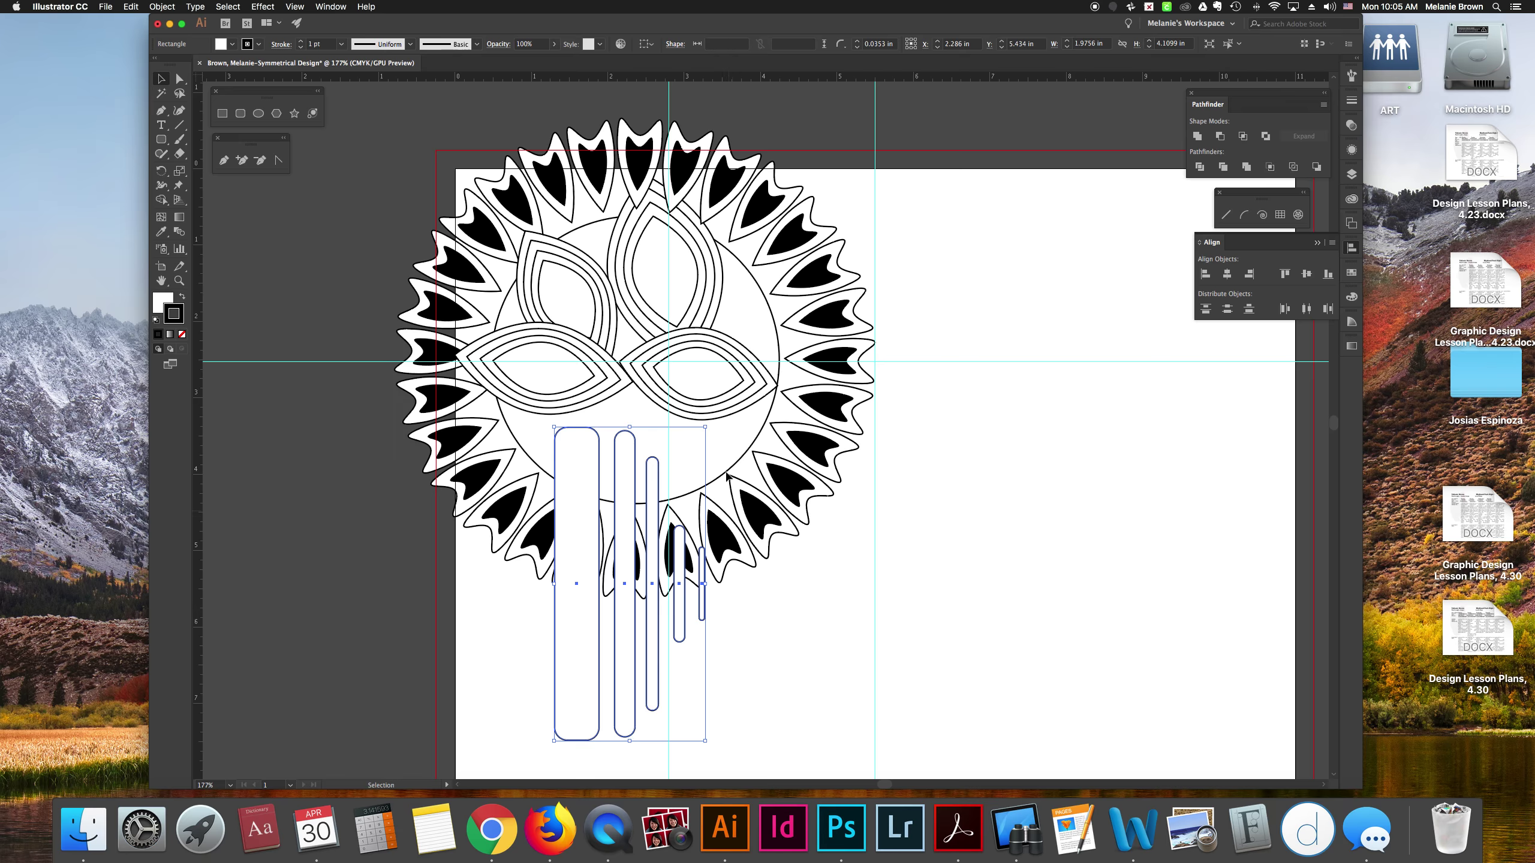
pyautogui.click(578, 496)
pyautogui.click(716, 423)
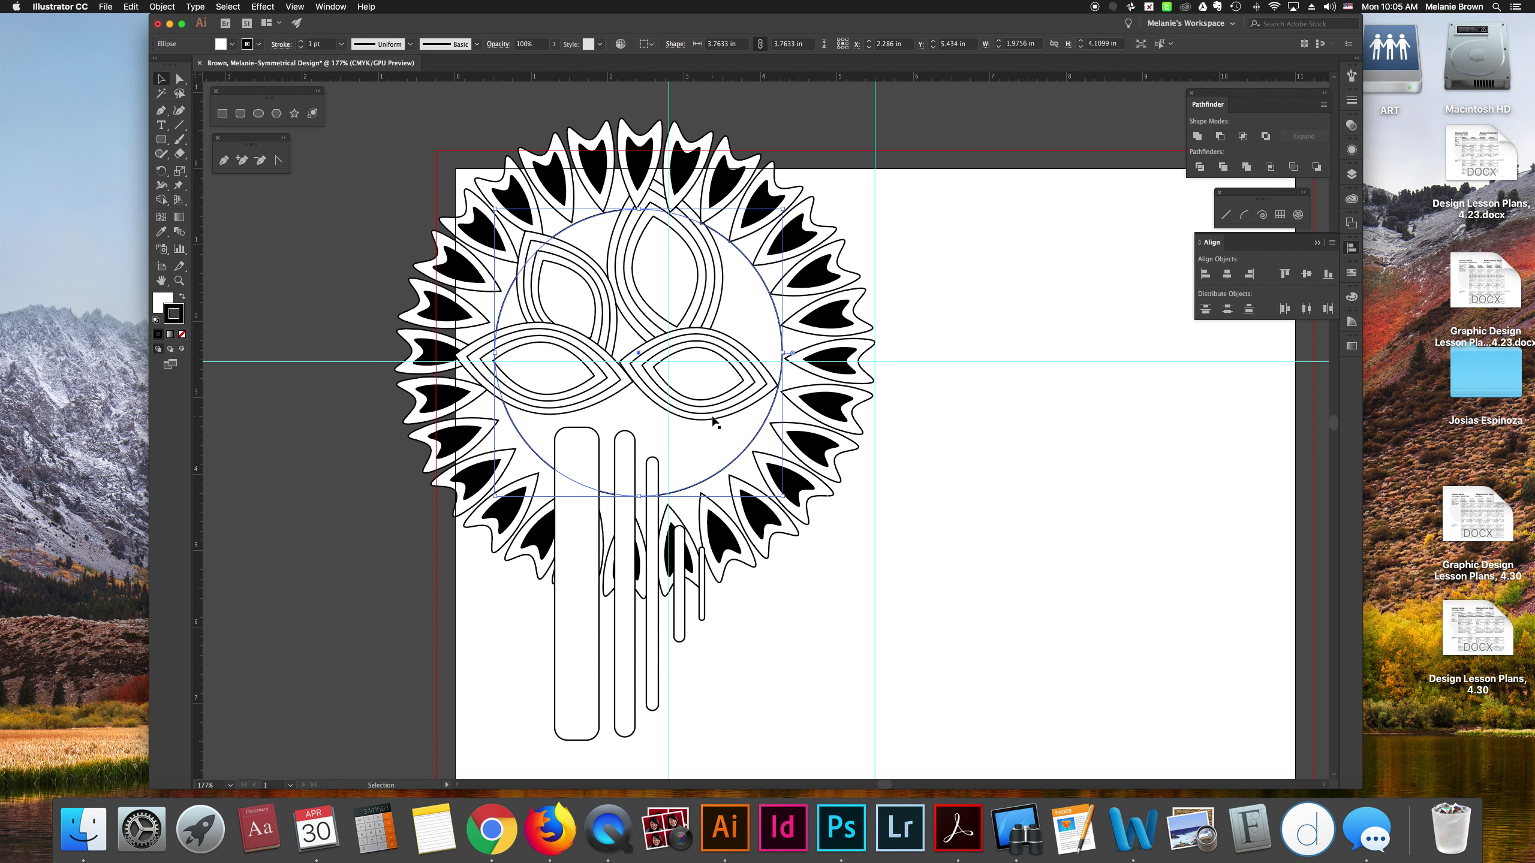
pyautogui.click(568, 566)
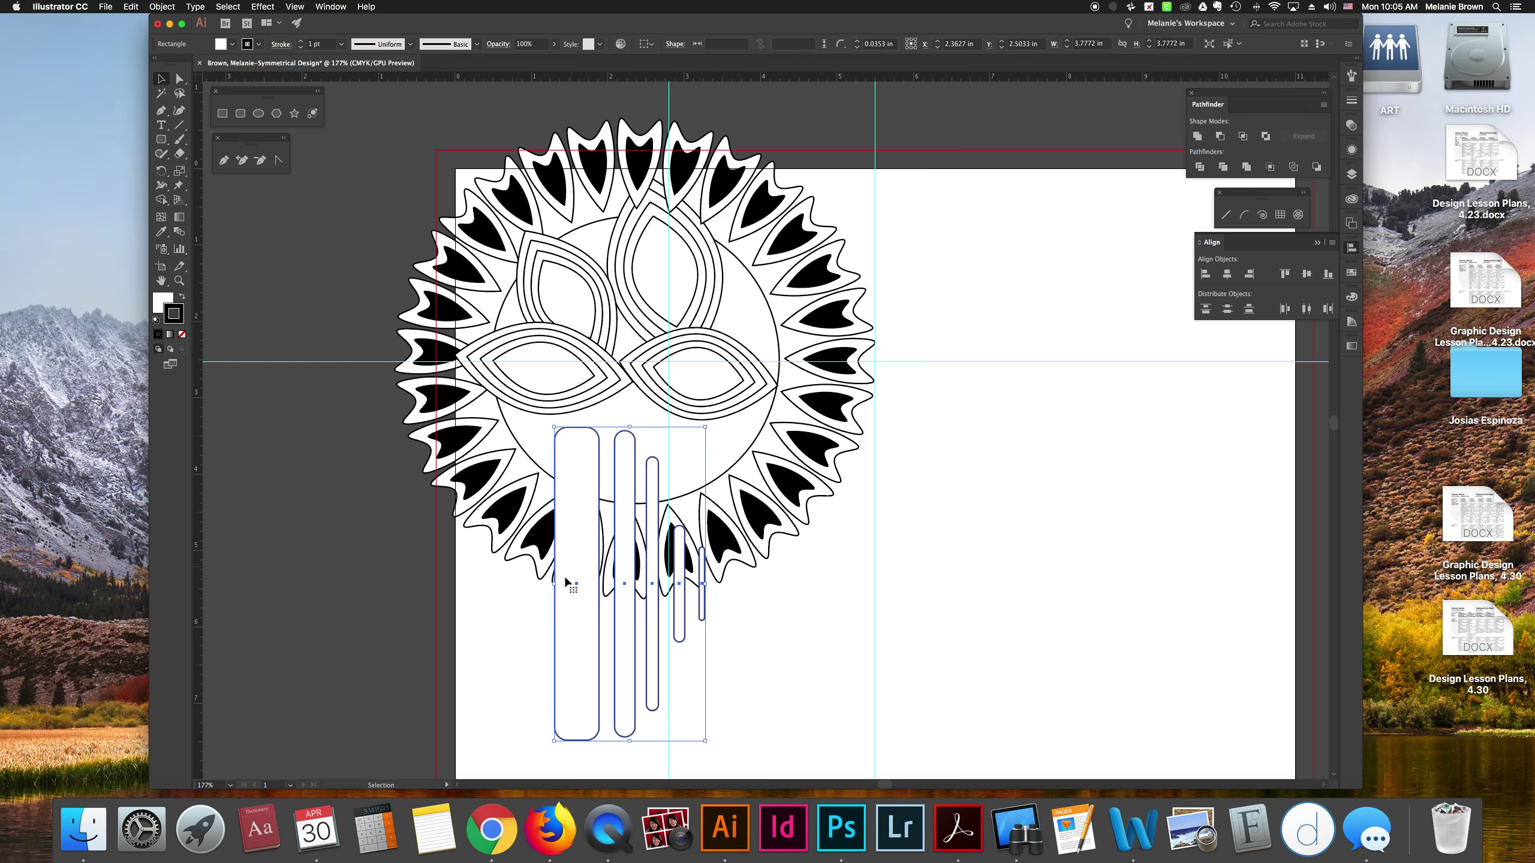
pyautogui.moveTo(711, 423); pyautogui.dragTo(658, 394)
pyautogui.moveTo(758, 711); pyautogui.dragTo(913, 734)
pyautogui.scroll(3, 732, 503)
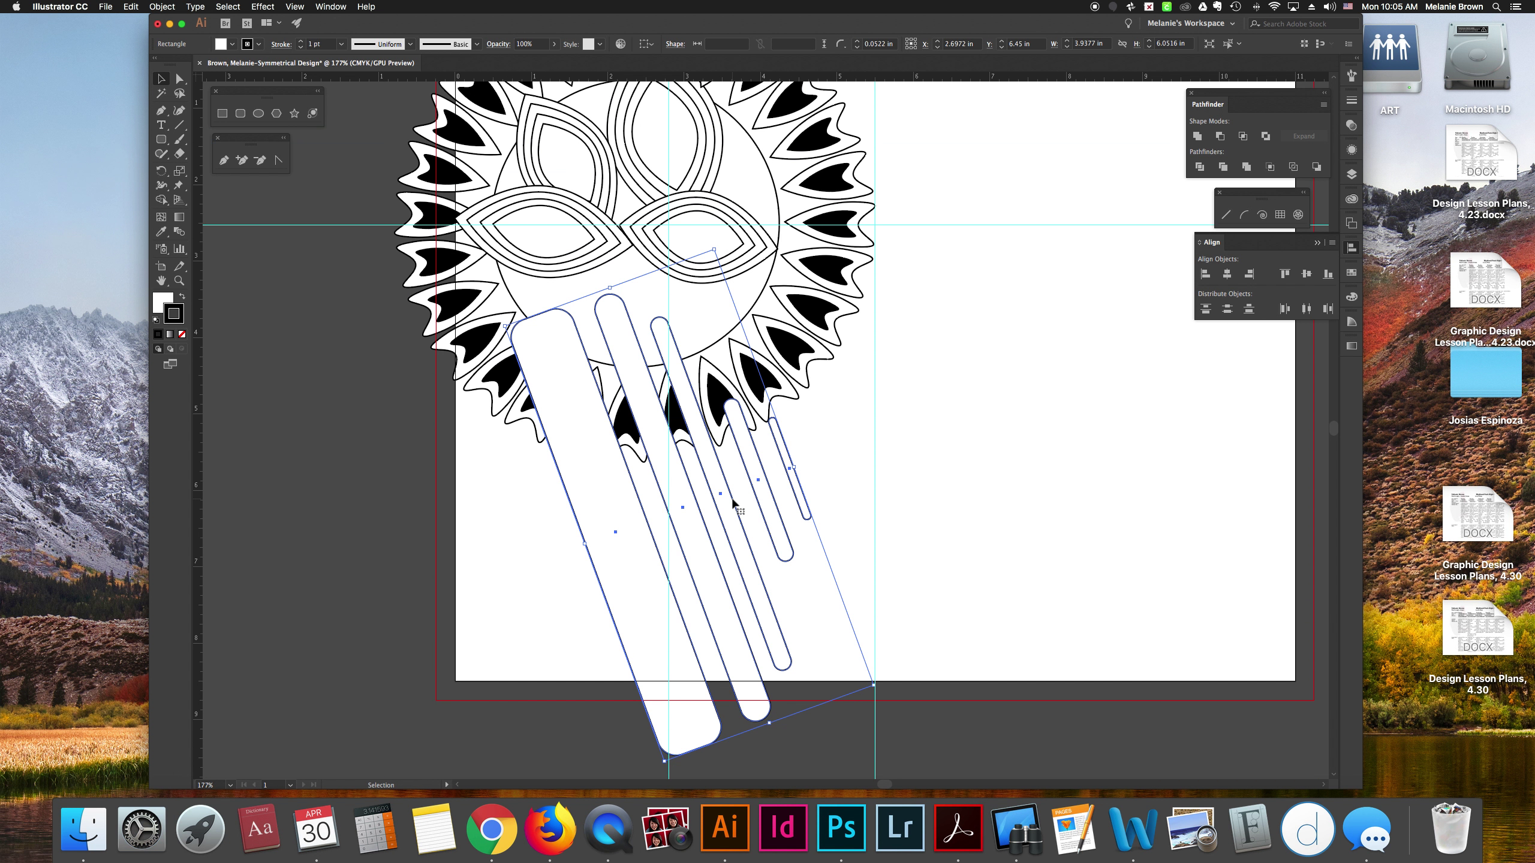
# - Send the five slanted rounded rectangles behind the petals and the circle, and deselect them
pyautogui.press('super+shift+bracketleft')
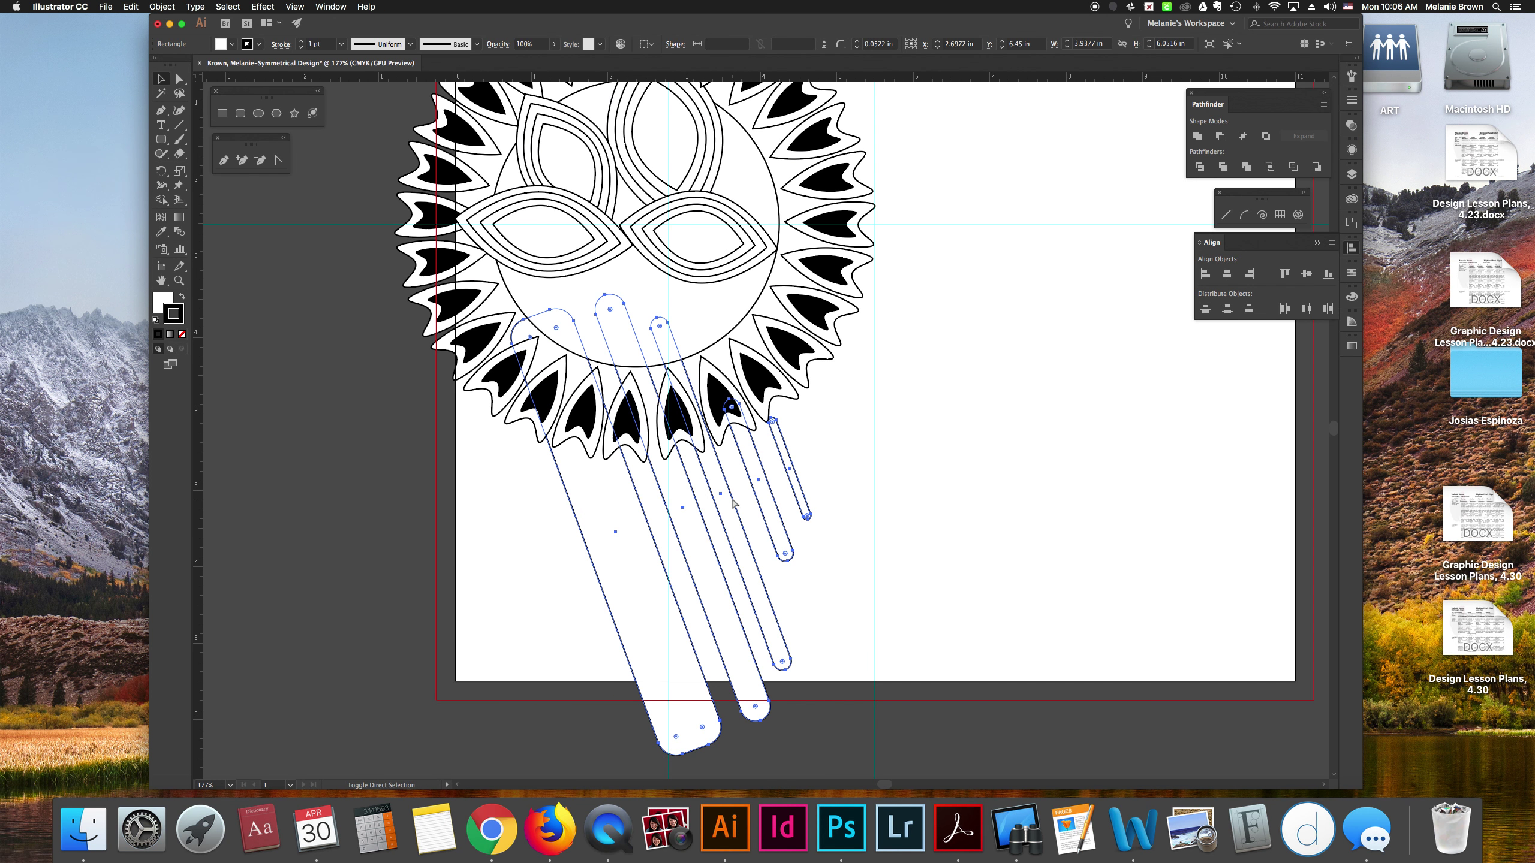
pyautogui.click(383, 443)
pyautogui.scroll(1, 553, 366)
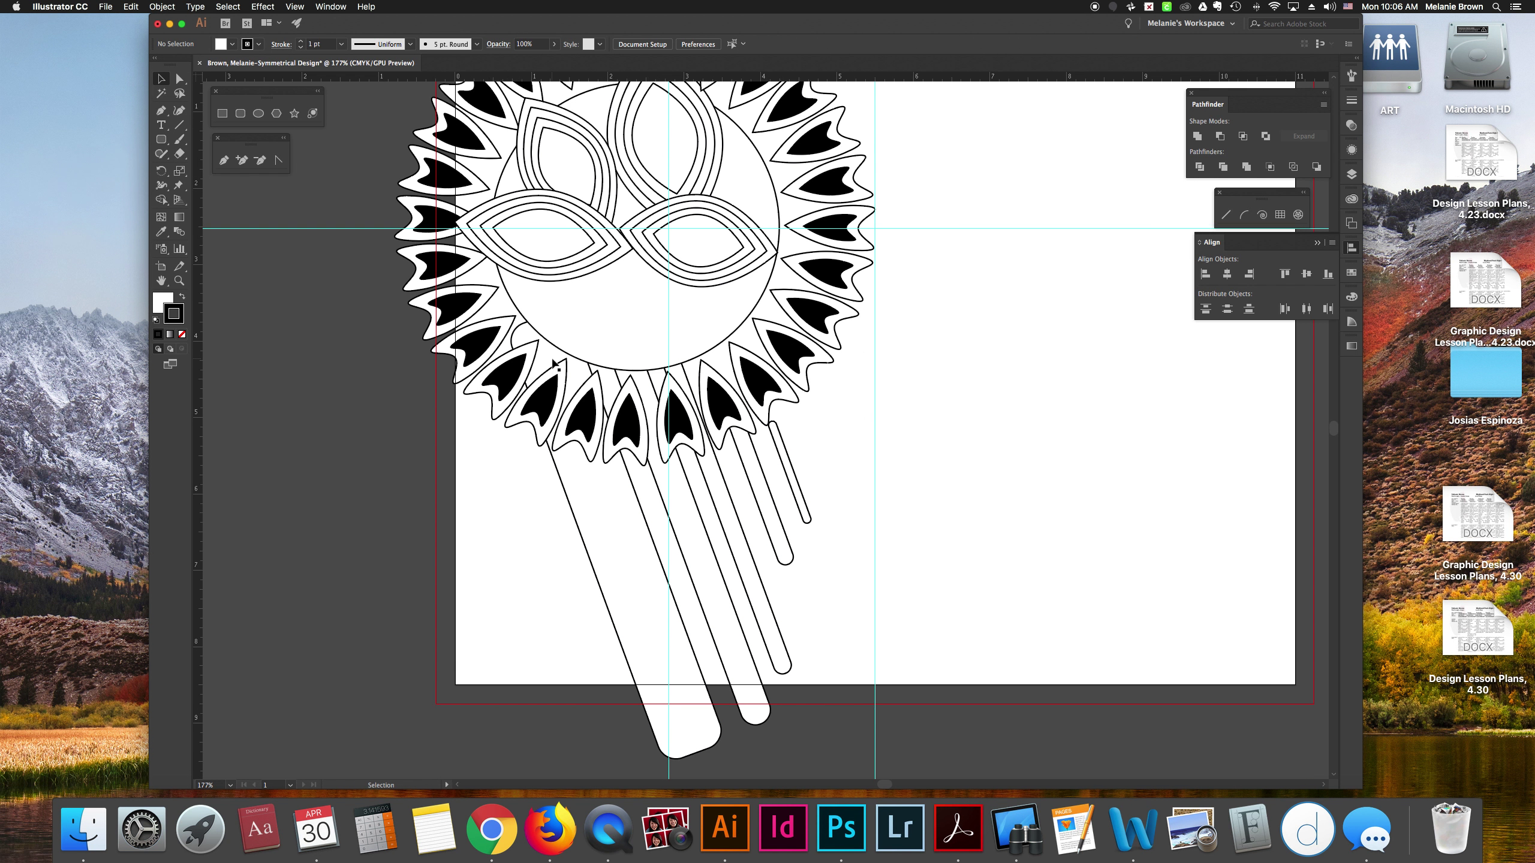
# - Draw a tilted triangle about 2.43 by 2.61 in with the Star tool and move it below the petals, beside the widest rounded rectangle
pyautogui.scroll(2, 553, 366)
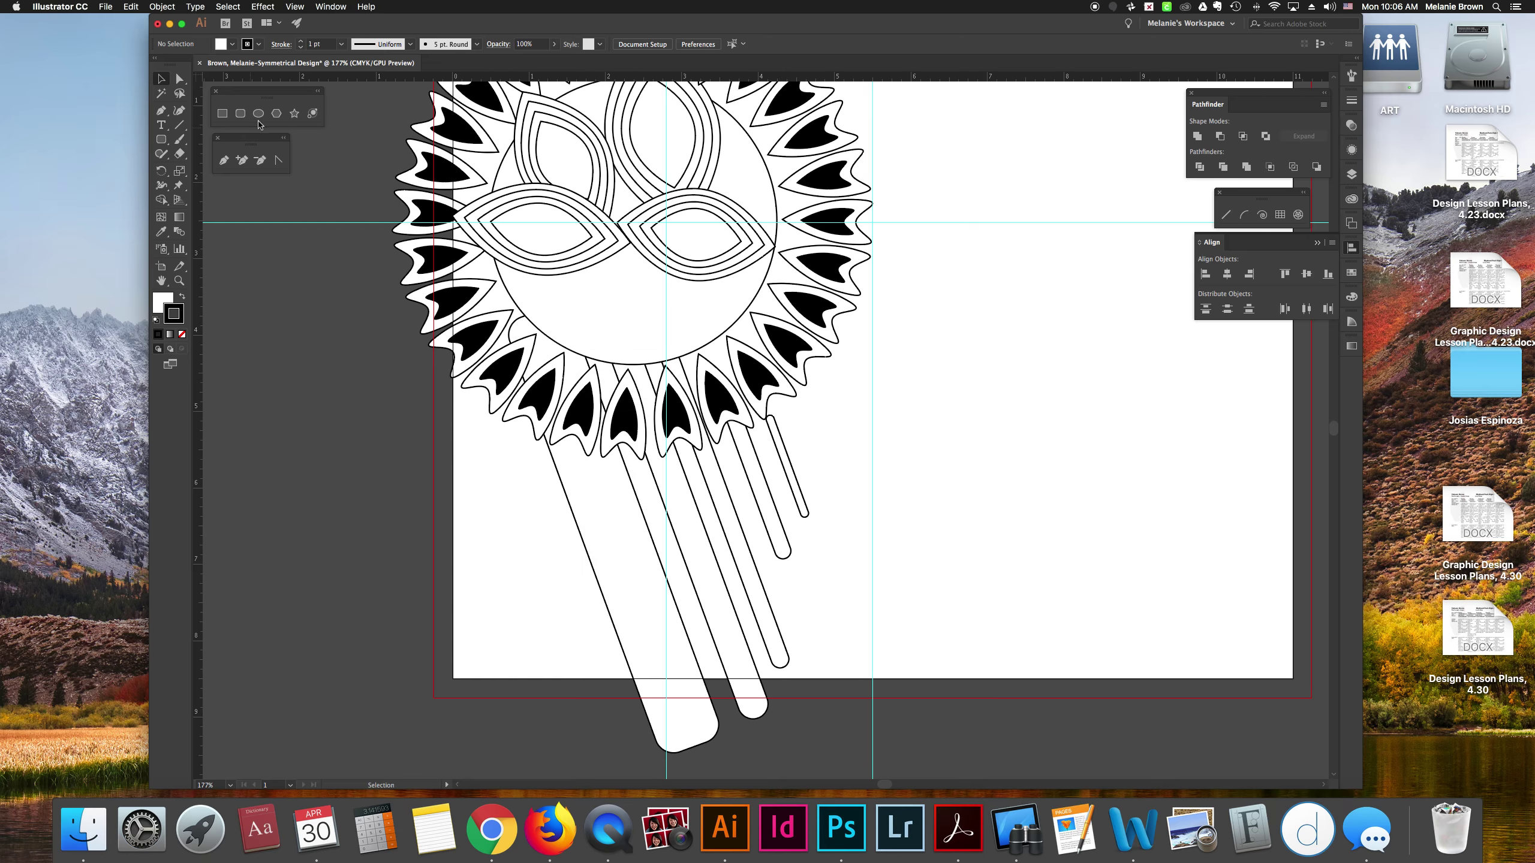
pyautogui.click(294, 115)
pyautogui.moveTo(483, 487); pyautogui.dragTo(528, 593)
pyautogui.click(161, 79)
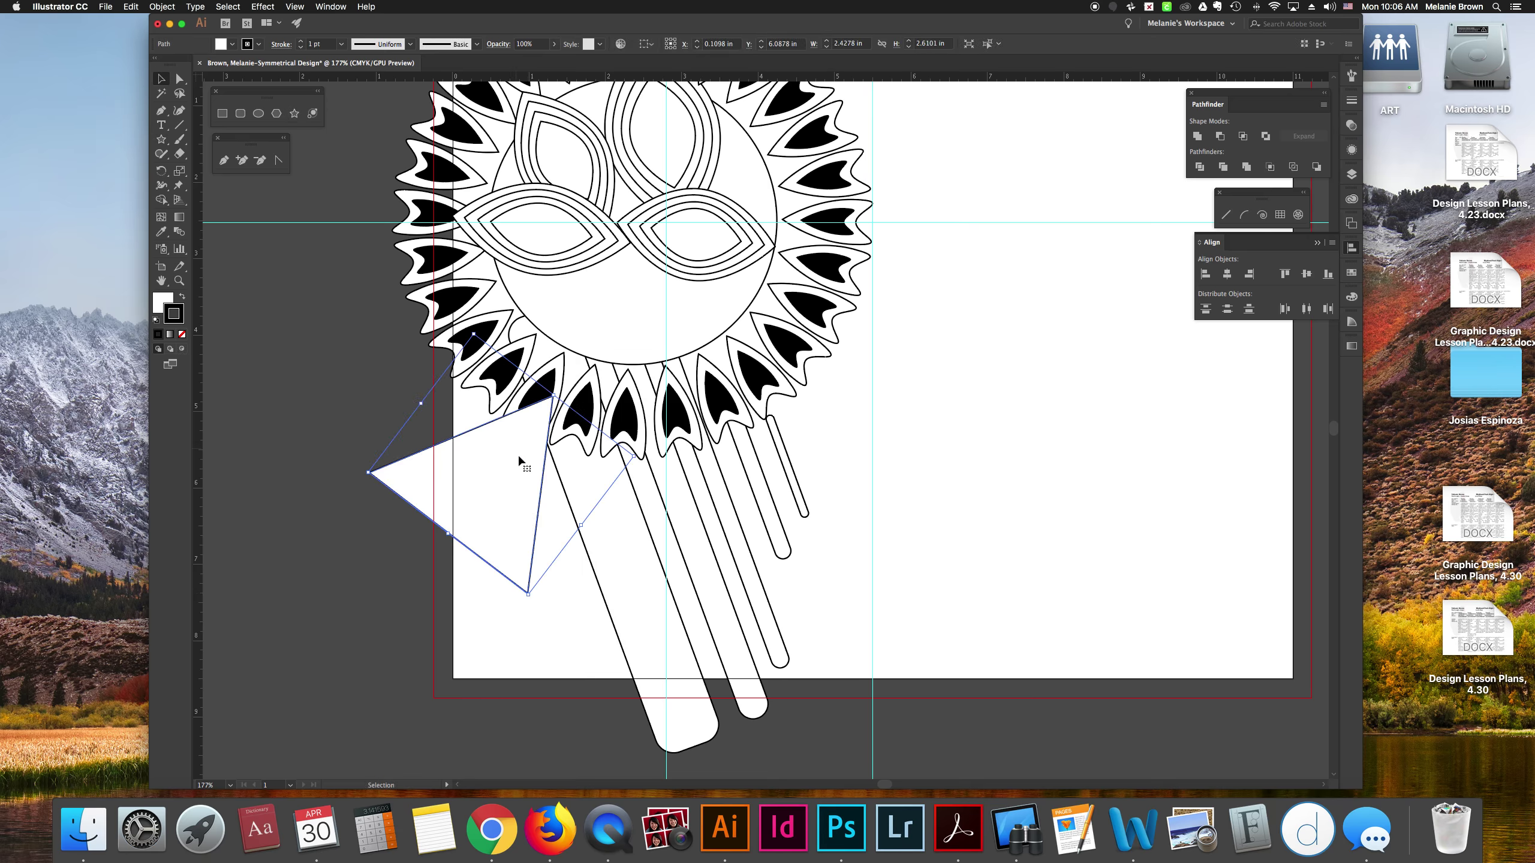
pyautogui.moveTo(537, 471); pyautogui.dragTo(564, 568)
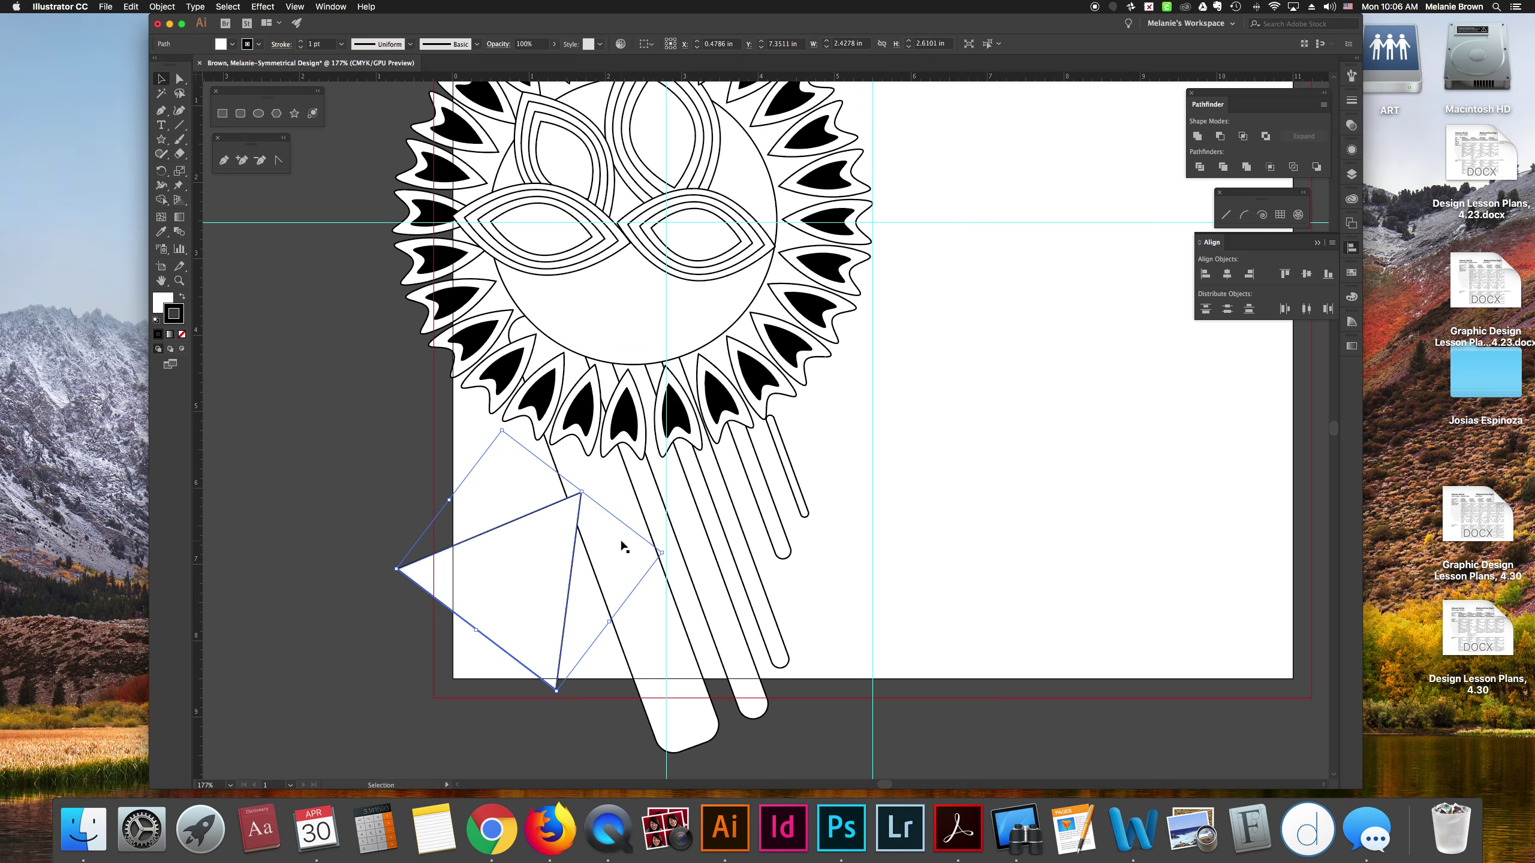
# - Make a smaller copy of the triangle inside it, about 1.28 by 1.37 in, with a black fill and no stroke
pyautogui.moveTo(661, 552); pyautogui.dragTo(601, 554)
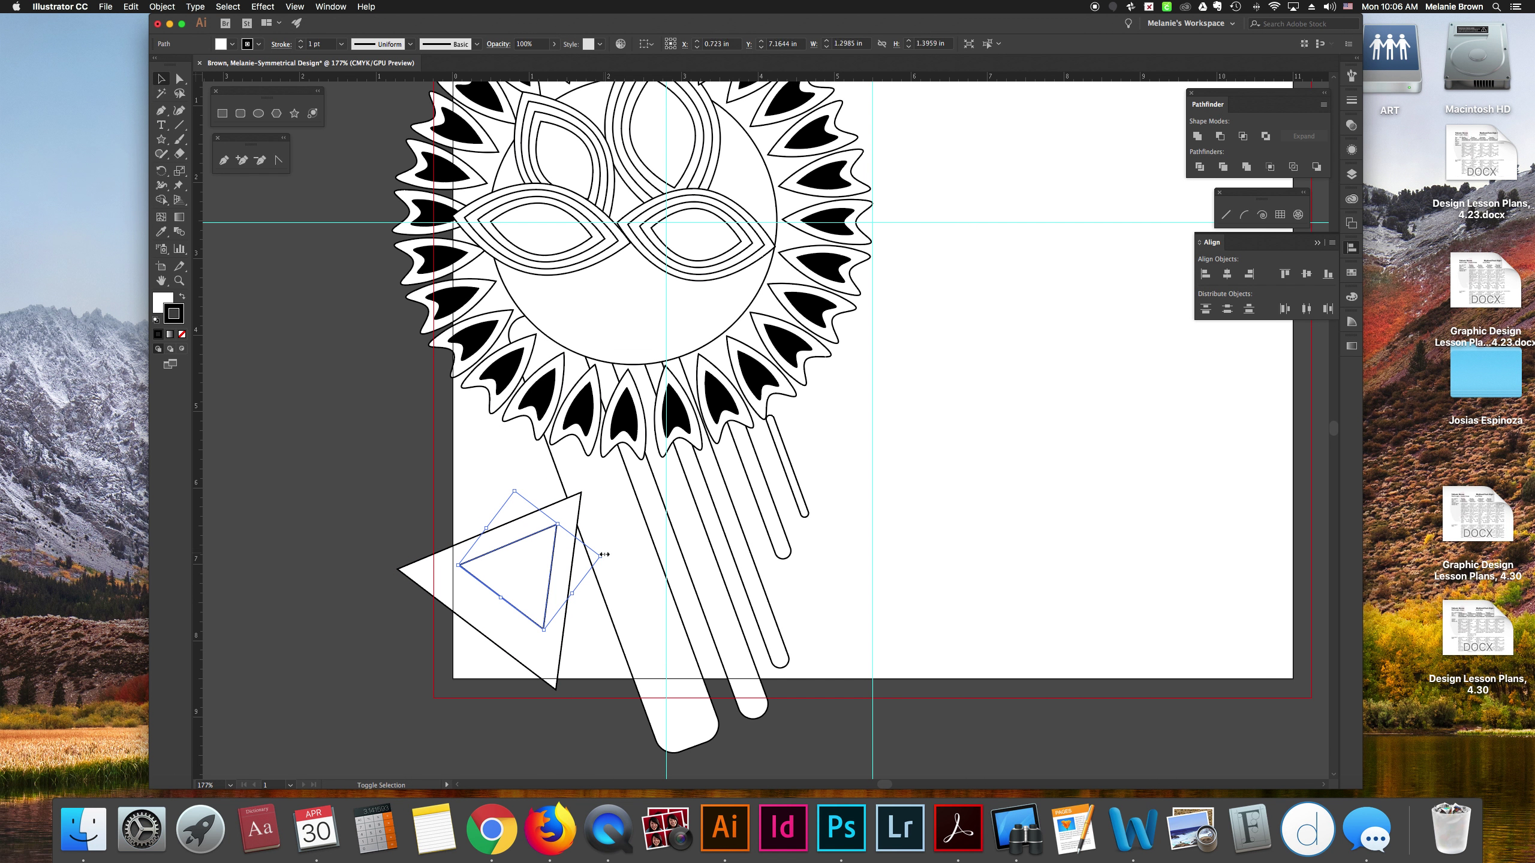
pyautogui.click(182, 298)
pyautogui.click(181, 334)
pyautogui.click(332, 388)
# - Make a smaller copy of the black triangle inside it, about 0.70 by 0.75 in, with no fill or stroke
pyautogui.click(536, 585)
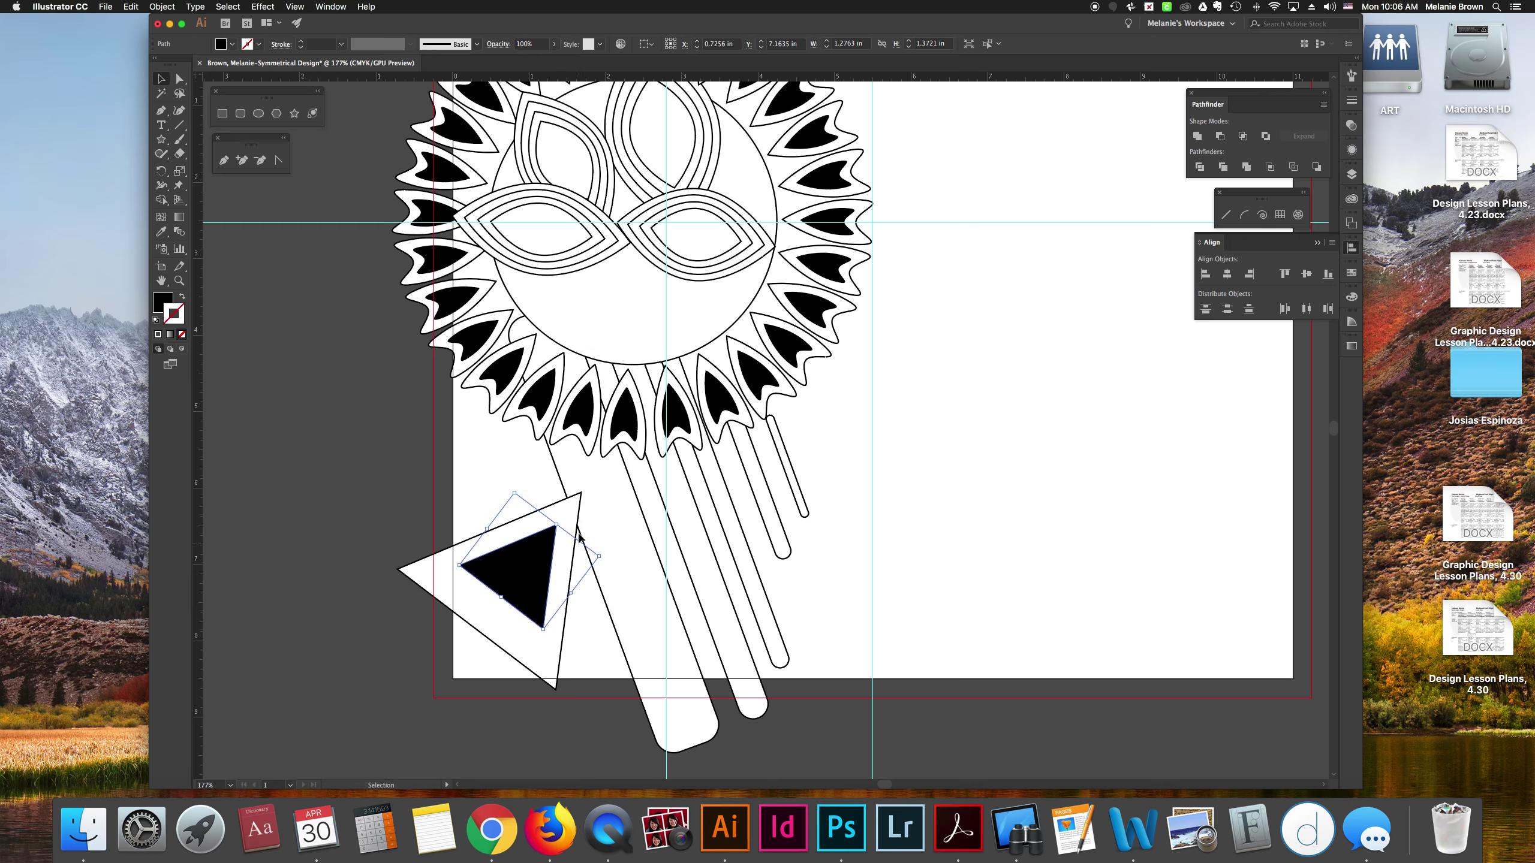
pyautogui.moveTo(597, 558); pyautogui.dragTo(569, 557)
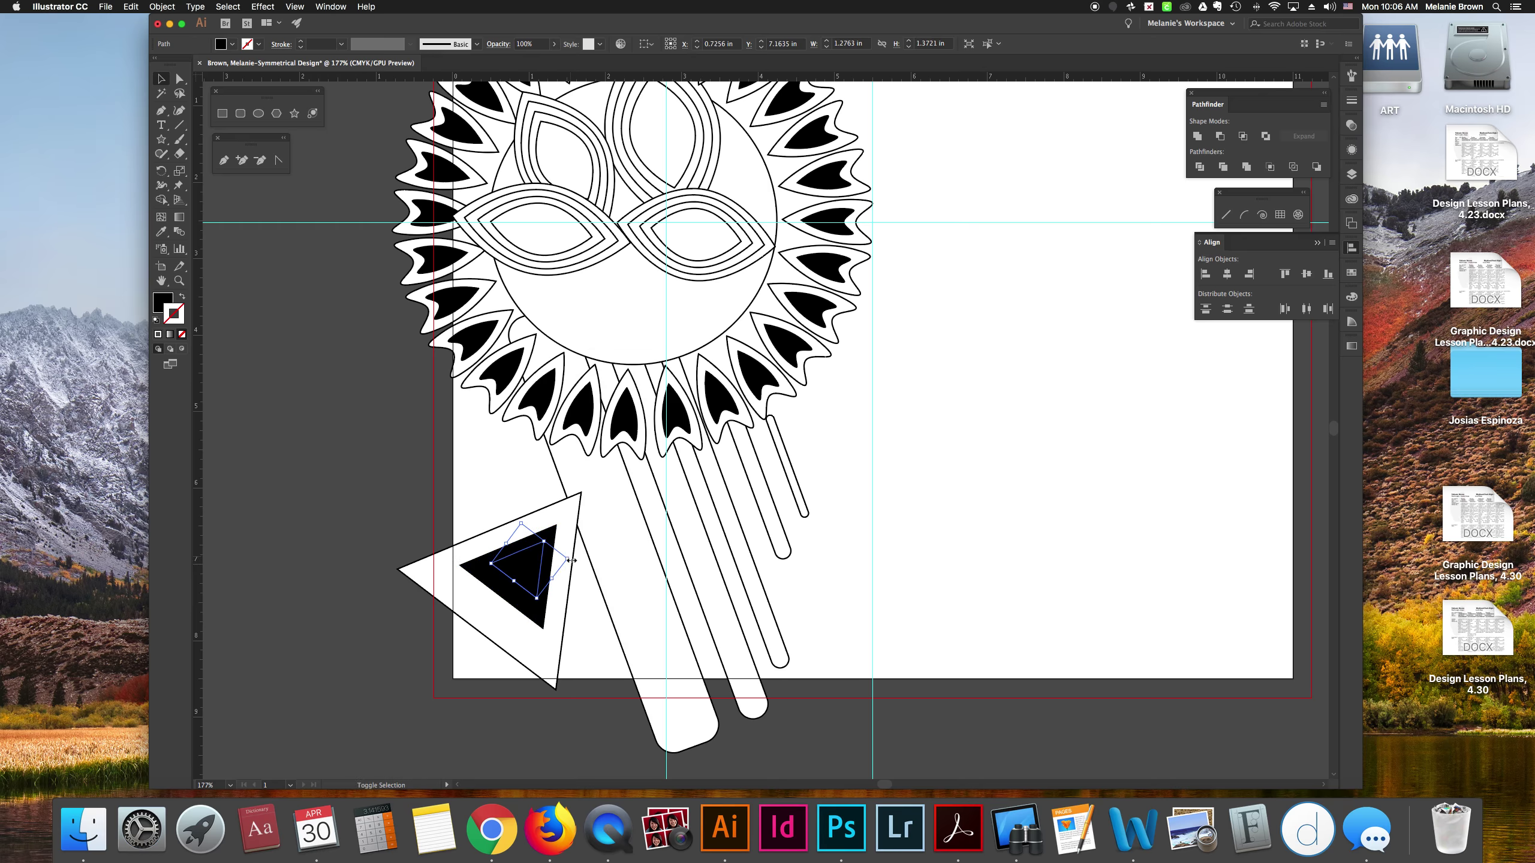
pyautogui.click(182, 296)
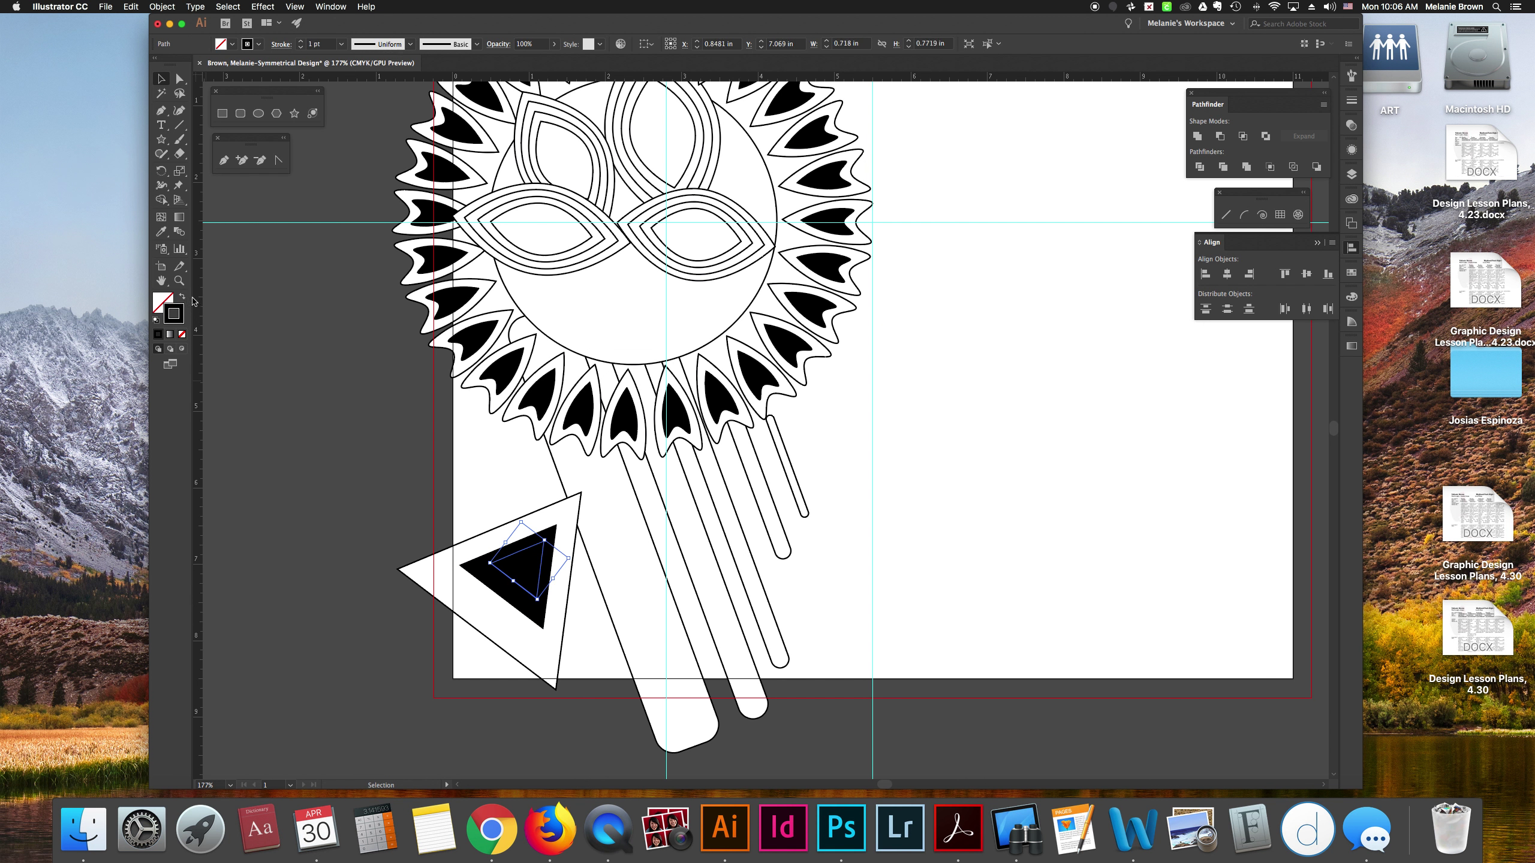
pyautogui.click(182, 334)
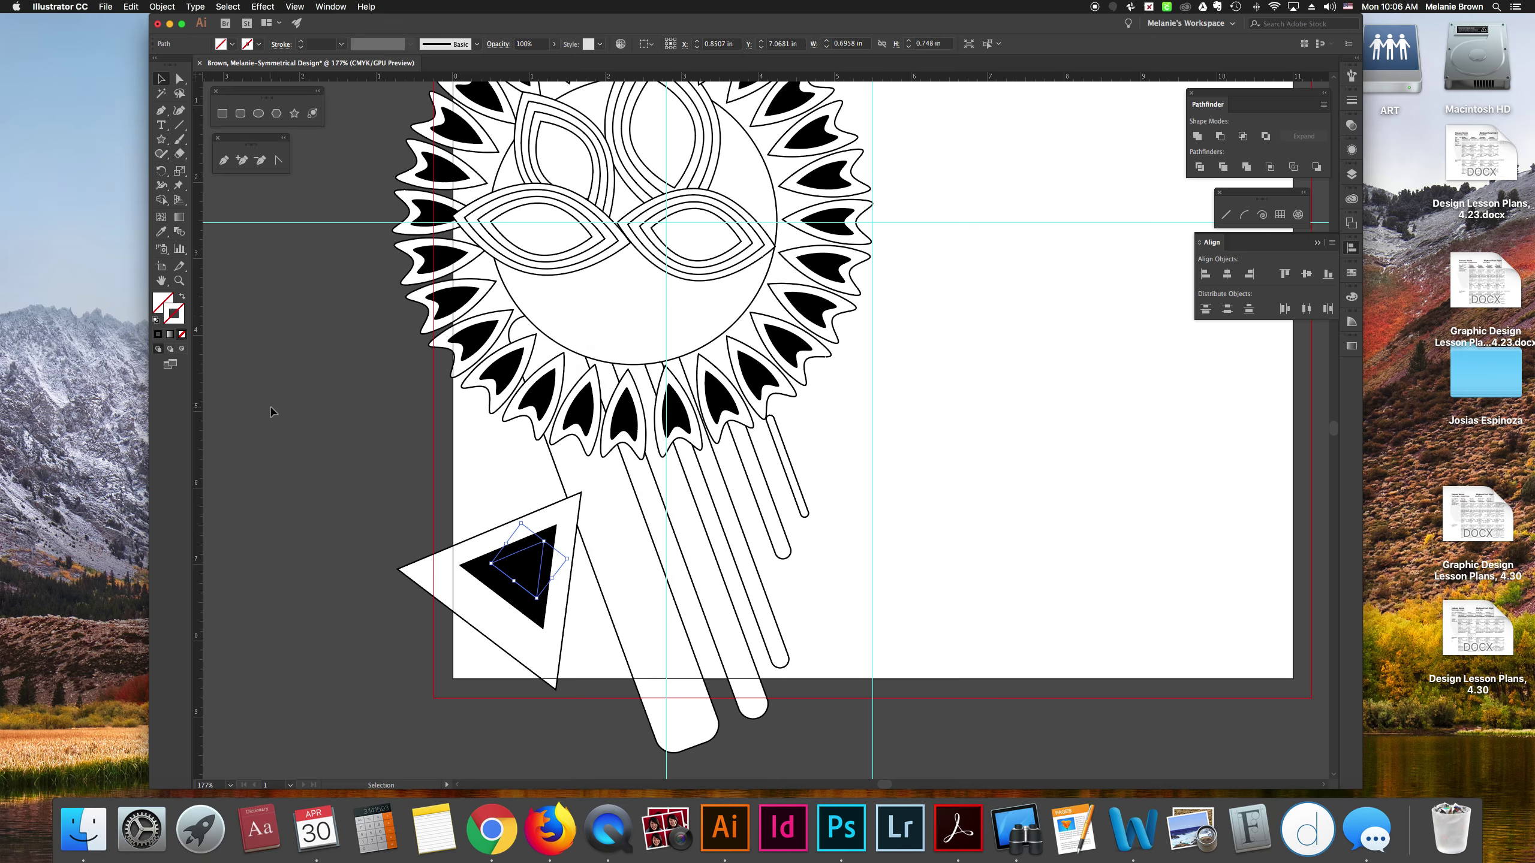
pyautogui.click(270, 412)
# - Select the innermost triangle in Outline view, return to Preview, and give it a white fill with no stroke
pyautogui.click(515, 560)
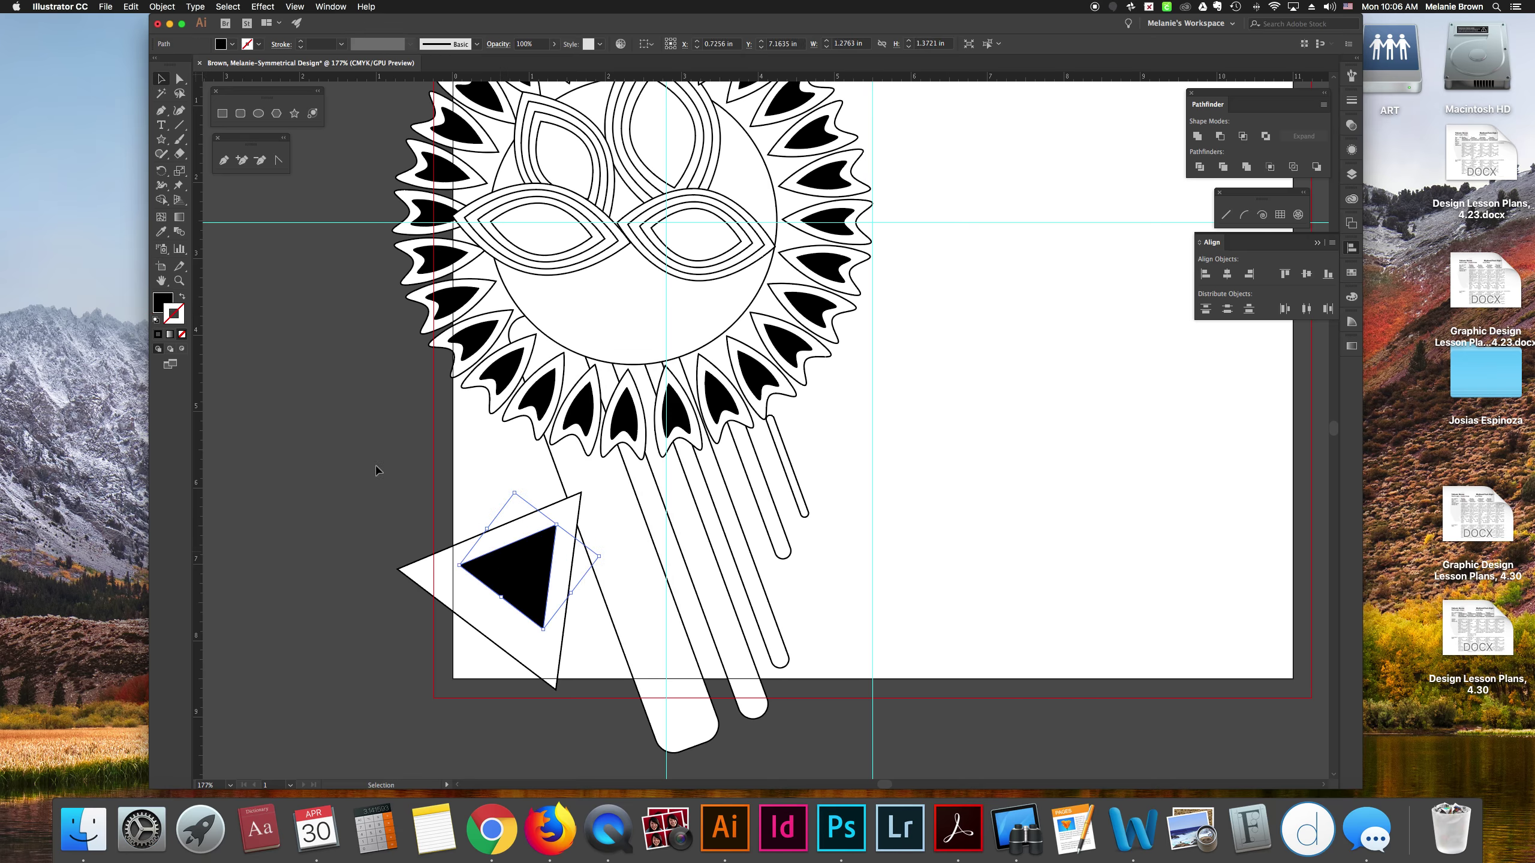
pyautogui.press('super+y')
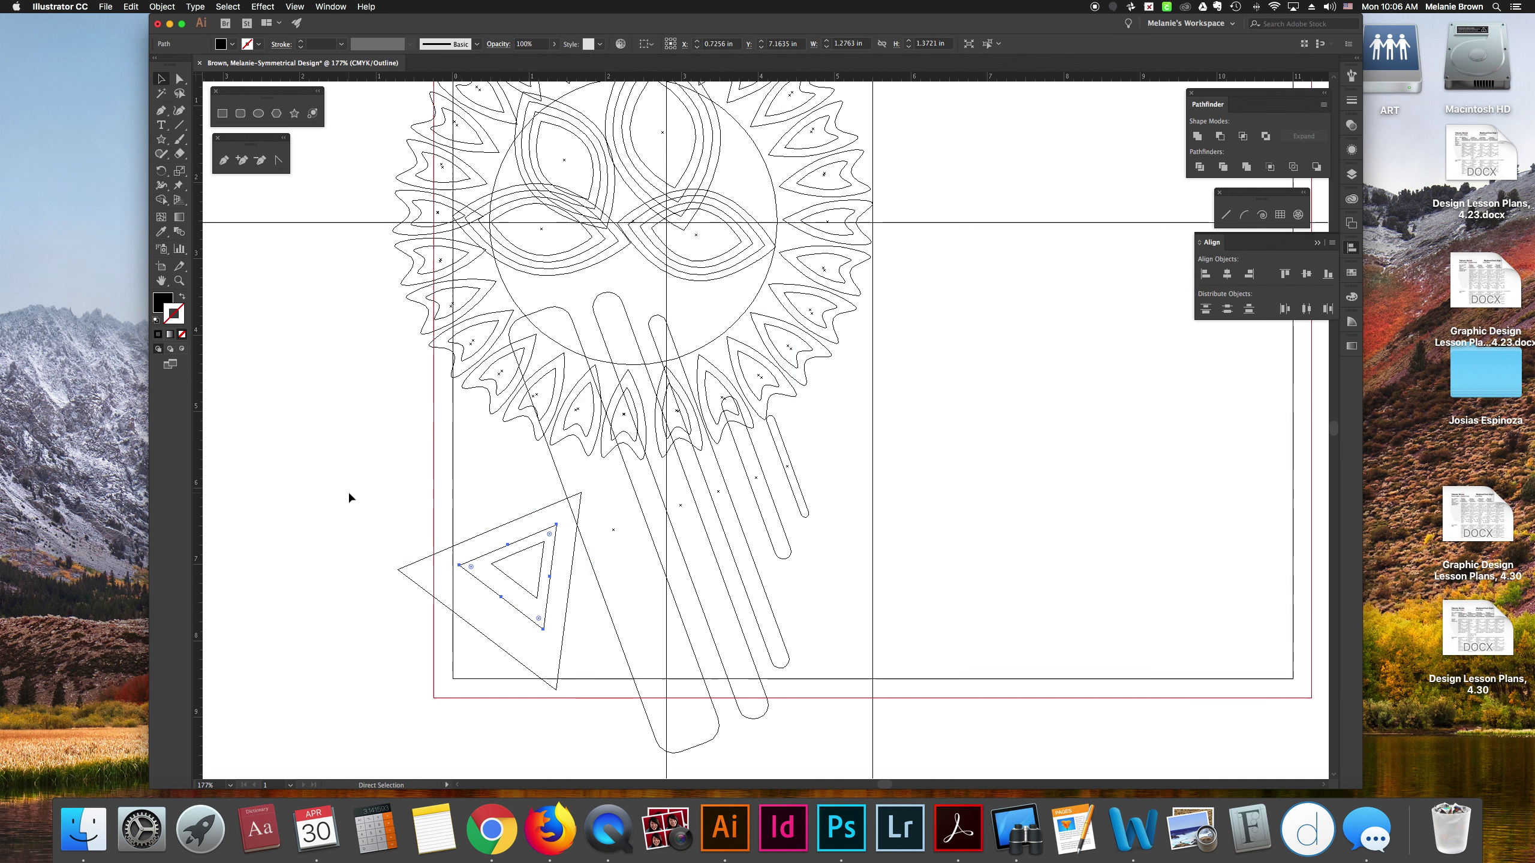
pyautogui.press('a')
pyautogui.click(508, 559)
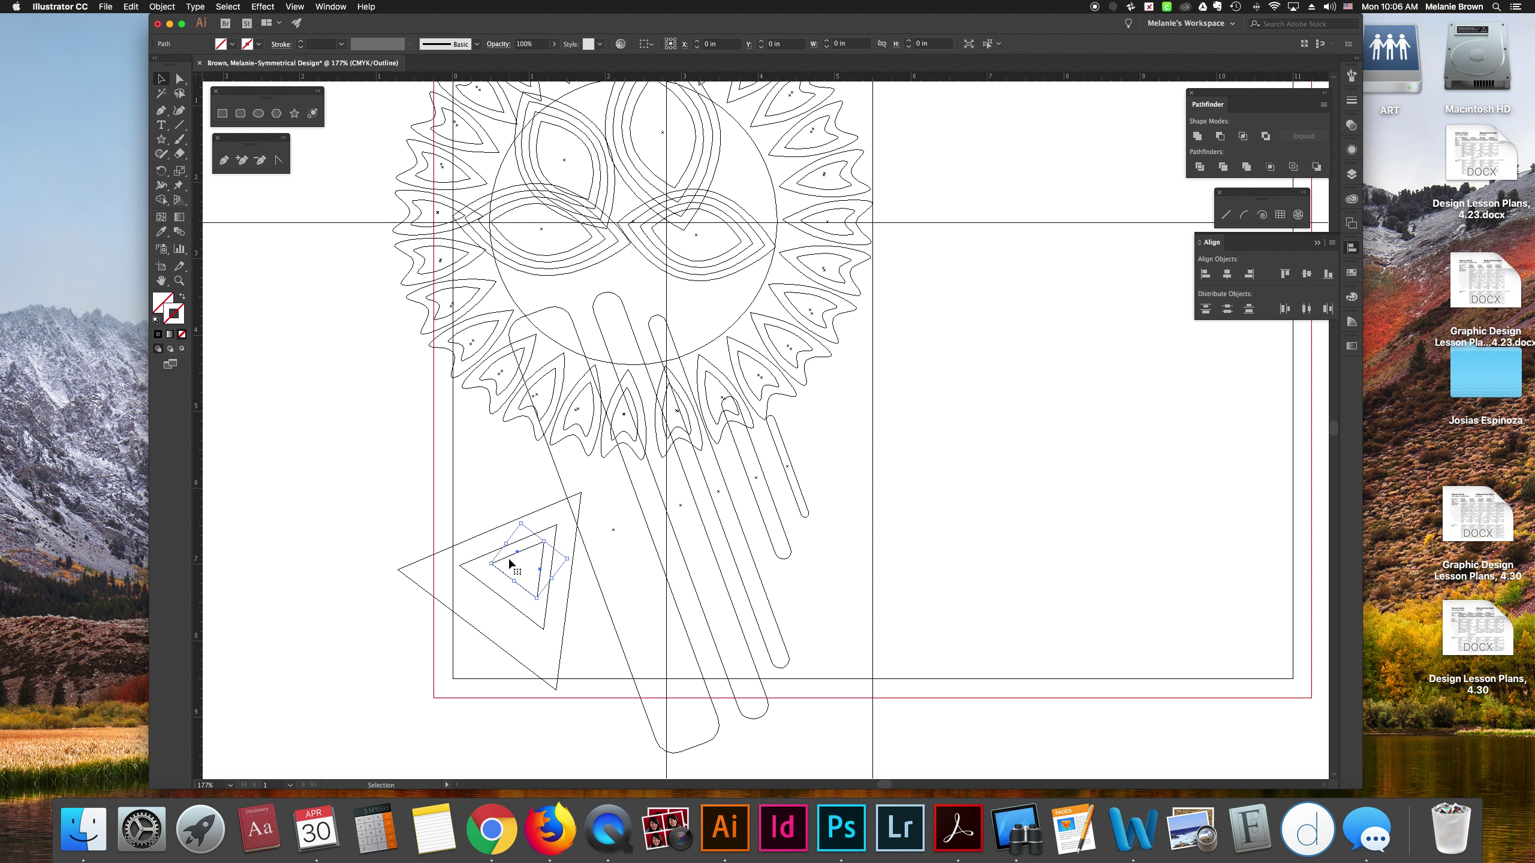
pyautogui.press('super+y')
pyautogui.press('v')
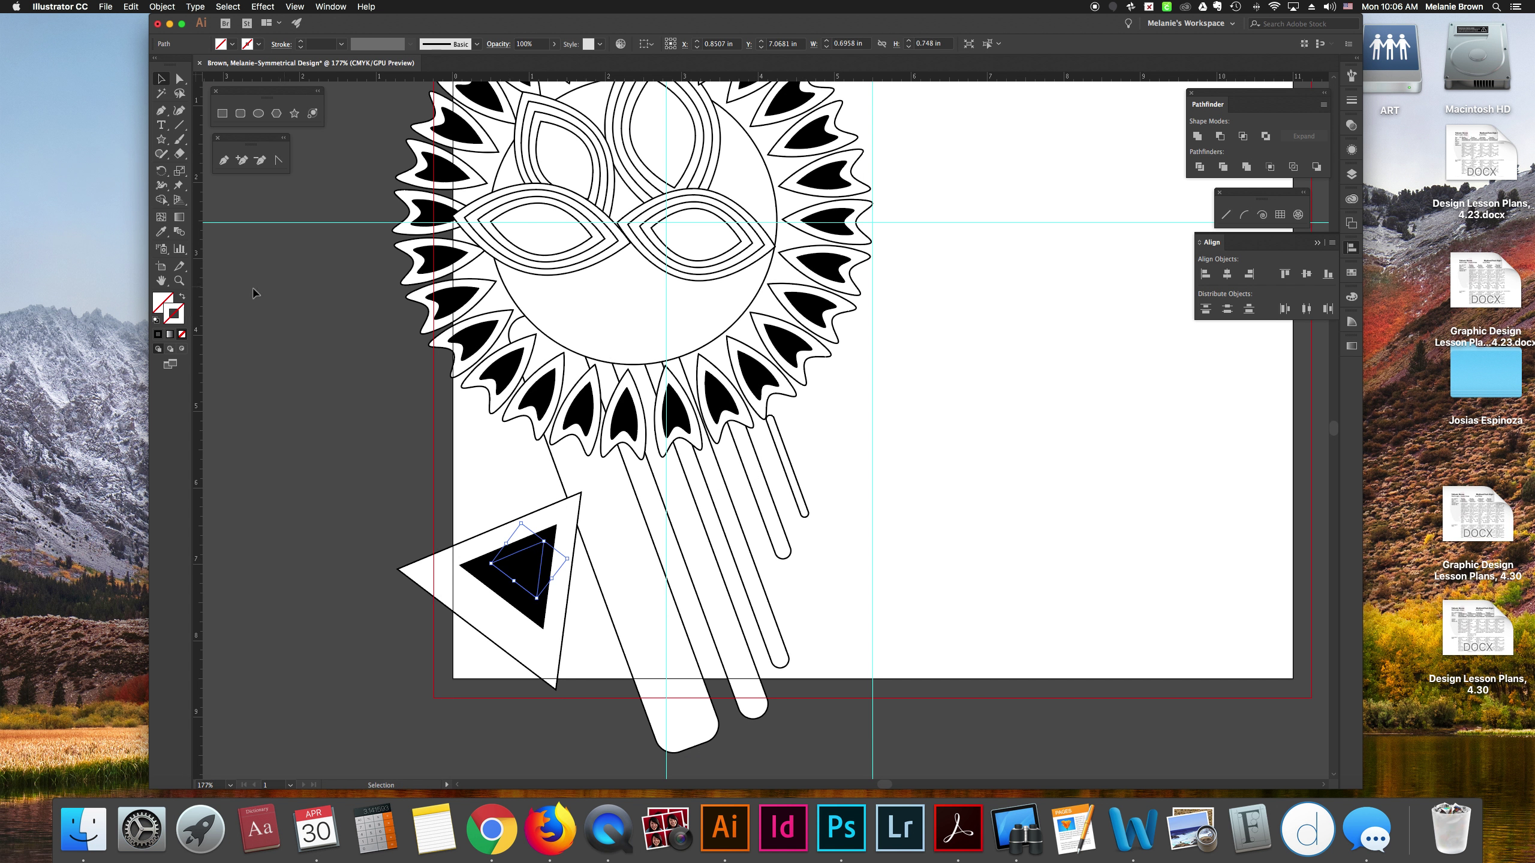
pyautogui.click(159, 320)
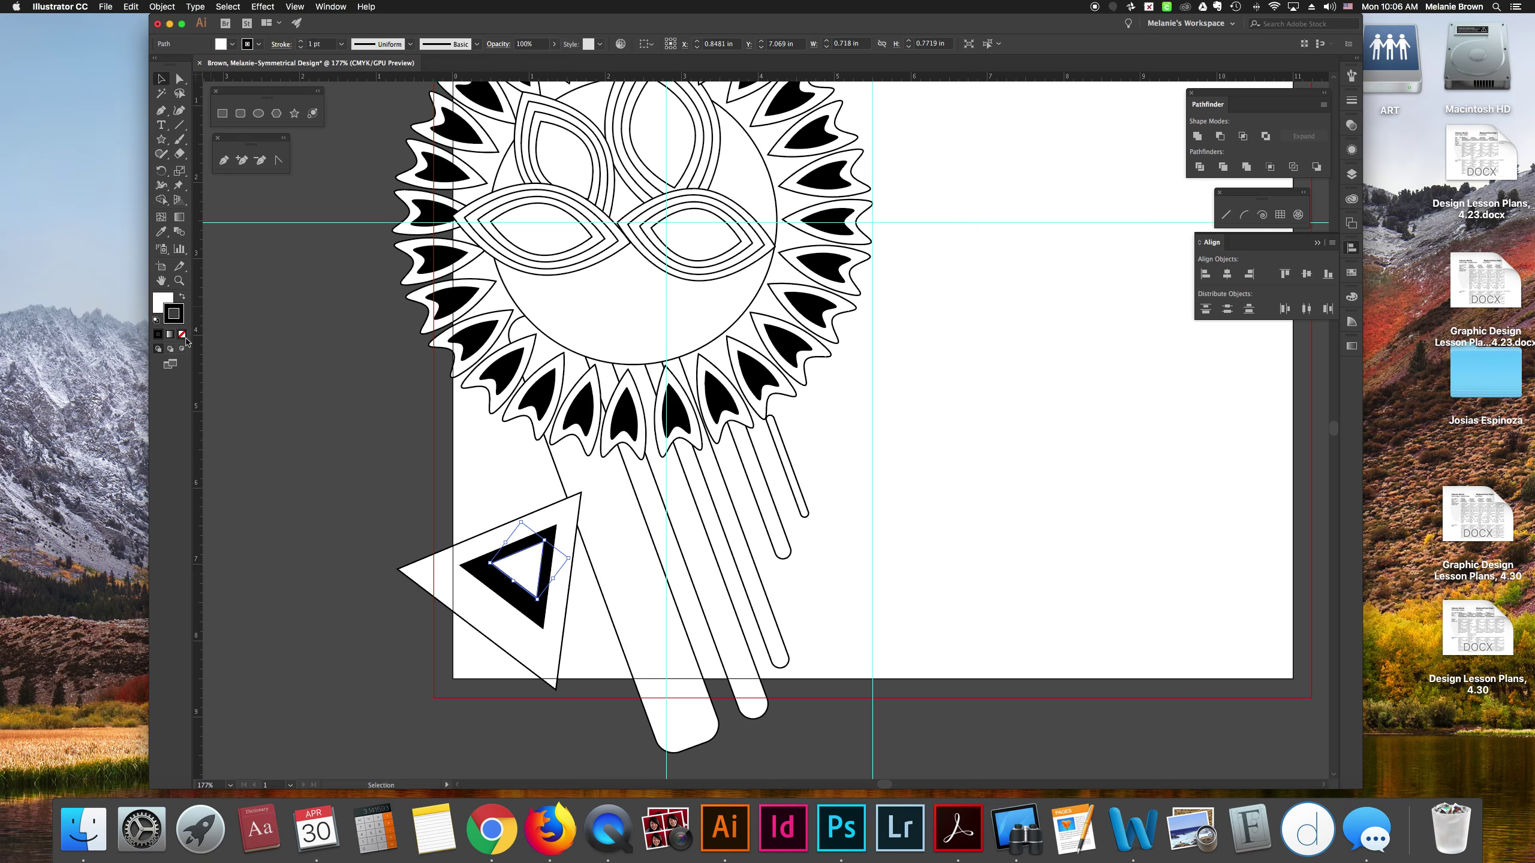
pyautogui.click(182, 334)
pyautogui.click(211, 362)
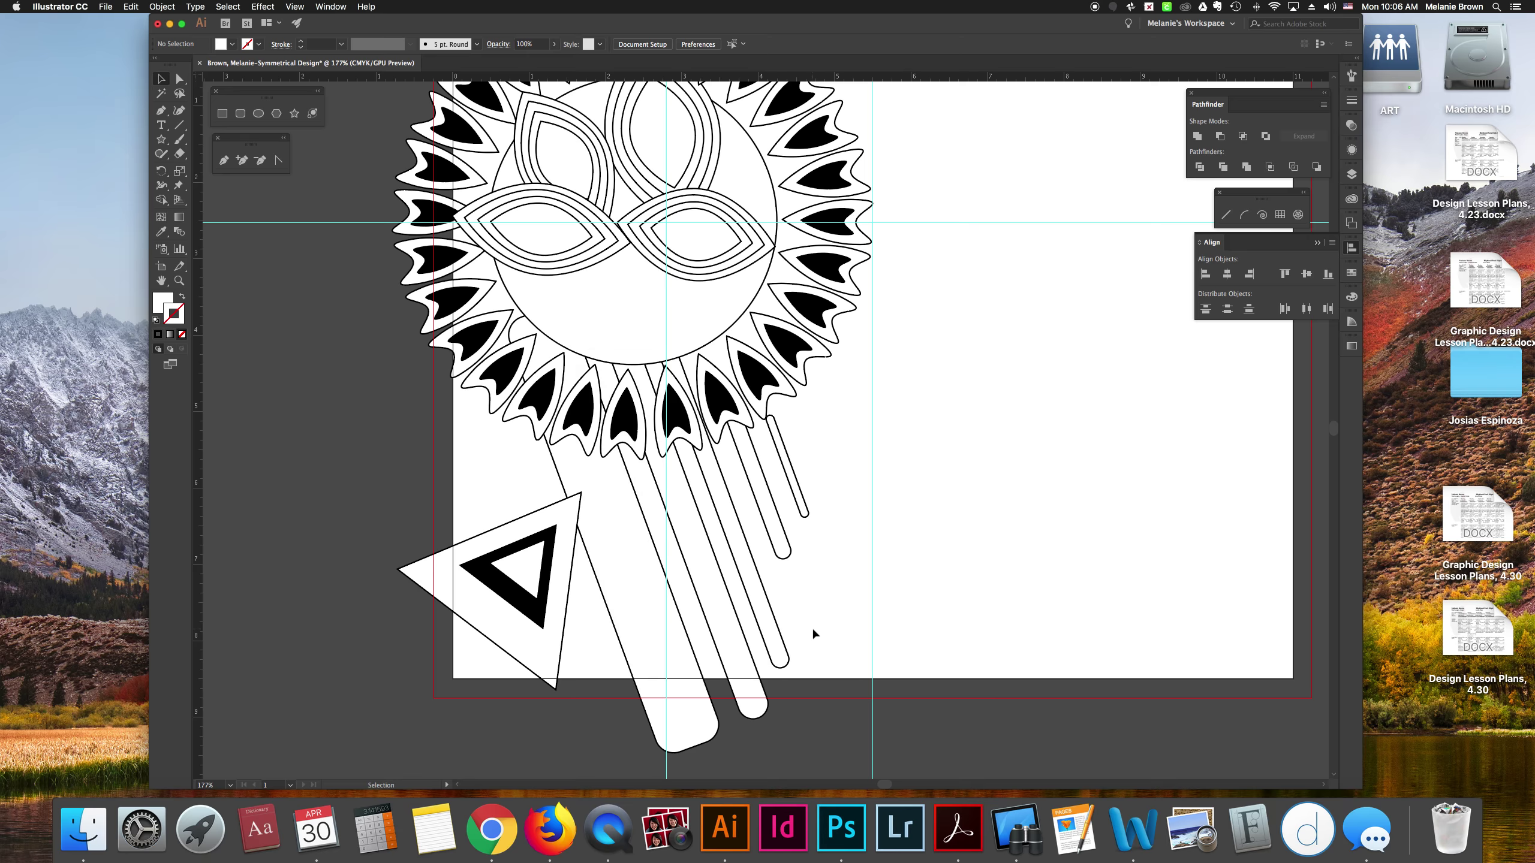
# - Draw a circle about 0.83 in wide inside the large circle, centred below the two horizontal leaves
pyautogui.press('super+1')
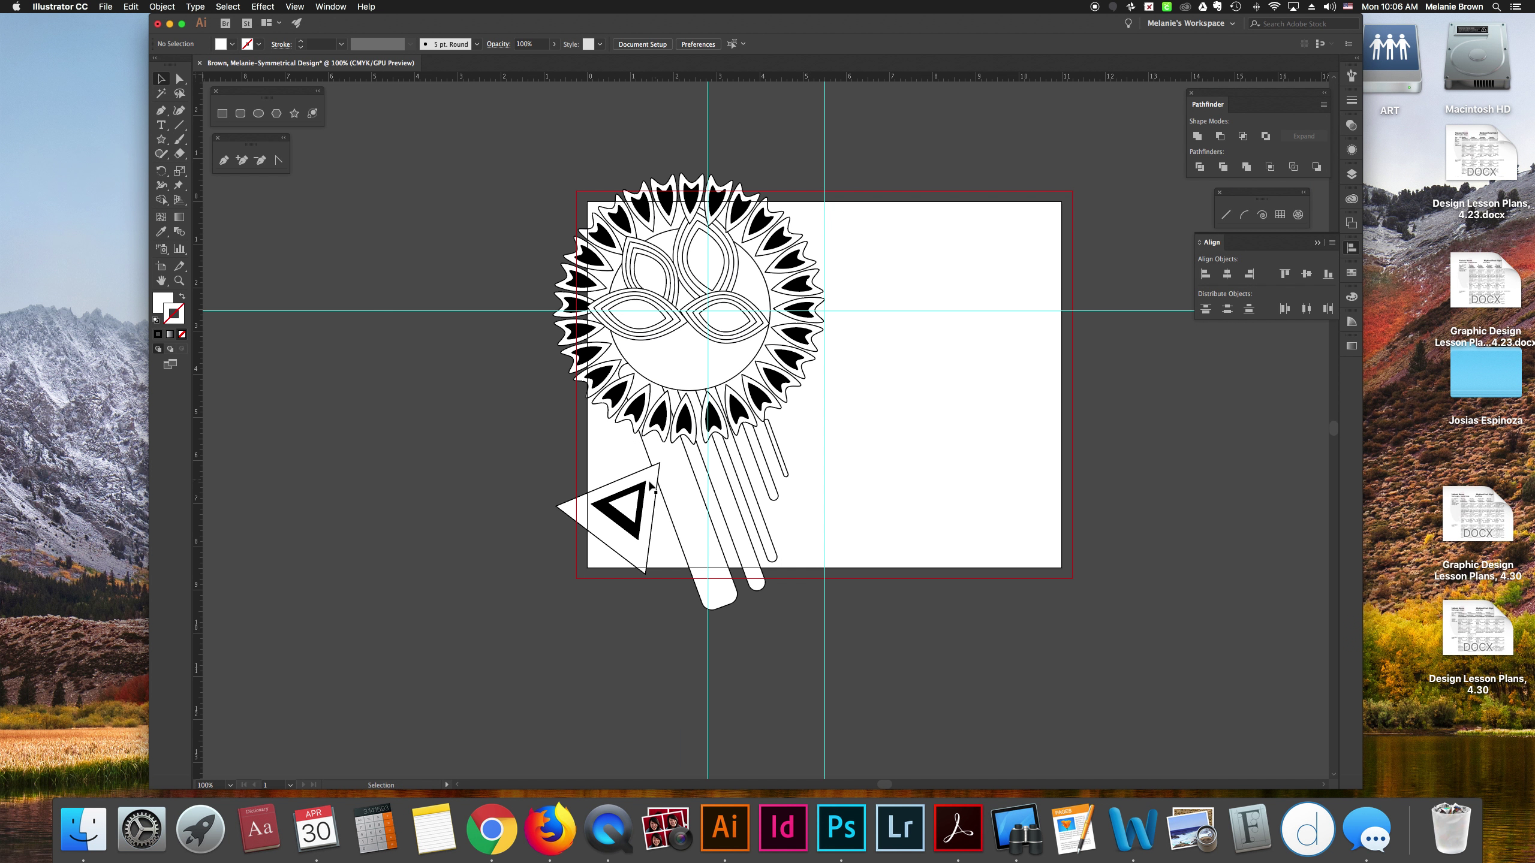
pyautogui.click(712, 330)
pyautogui.click(494, 269)
pyautogui.click(258, 113)
pyautogui.moveTo(685, 359); pyautogui.dragTo(704, 375)
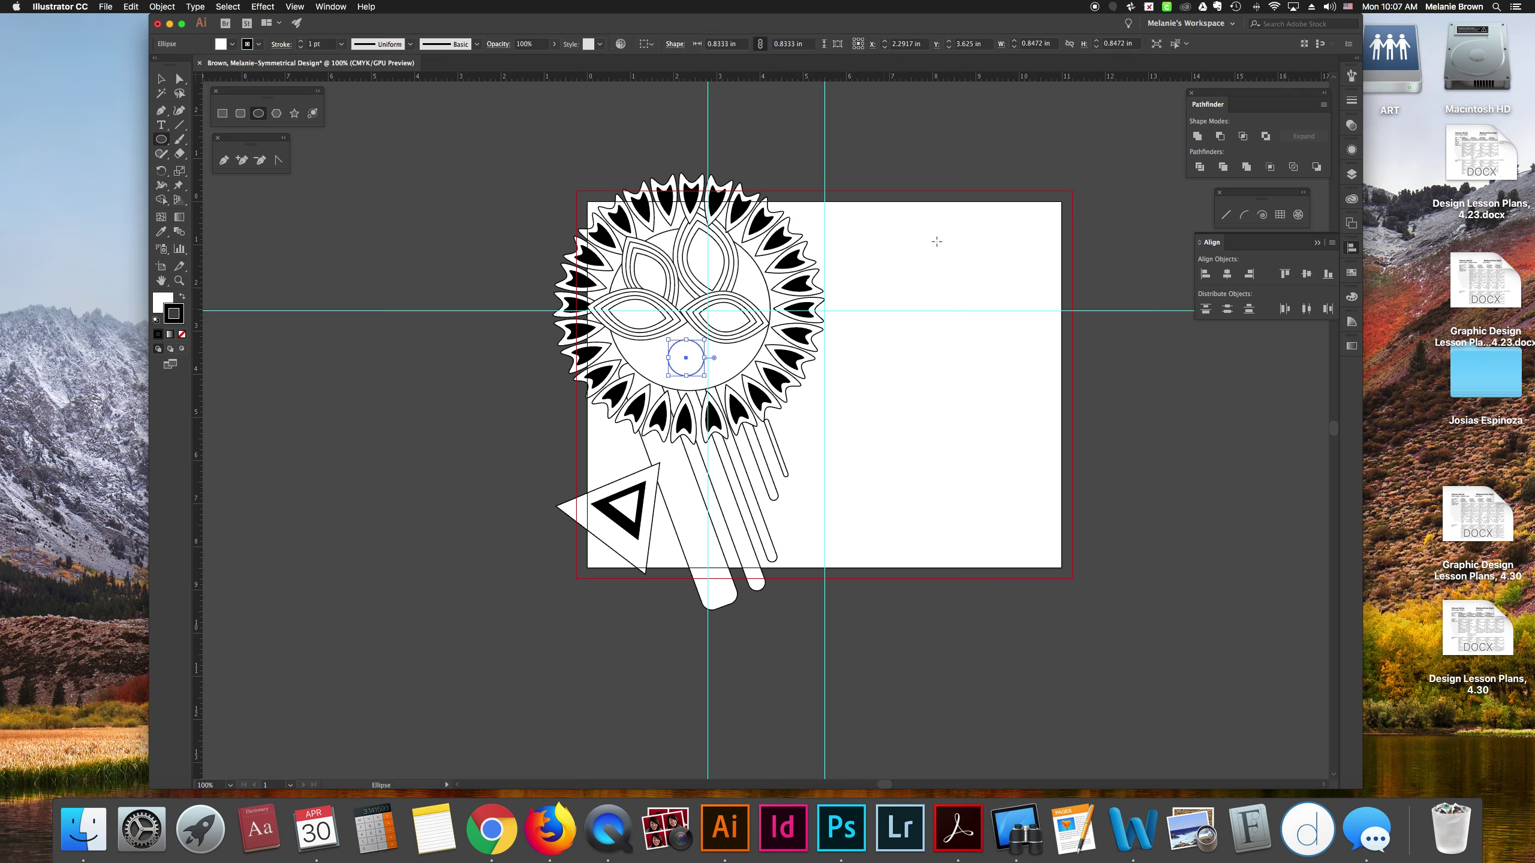
# - Apply a Pucker & Bloat effect to the small circle, bloating it into a four-petal flower shape
pyautogui.click(261, 6)
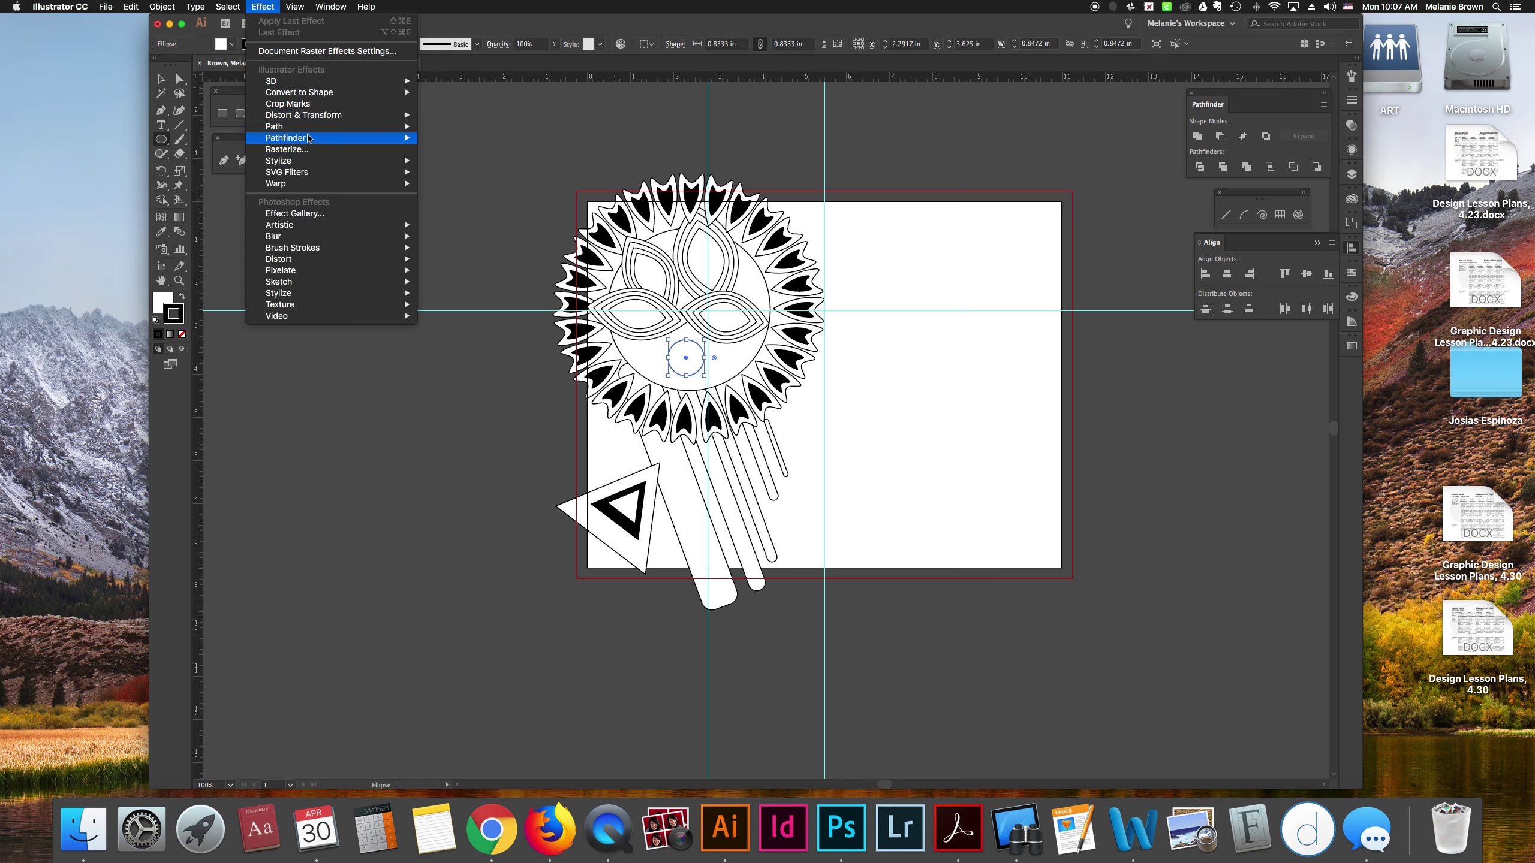
pyautogui.moveTo(309, 116)
pyautogui.click(461, 127)
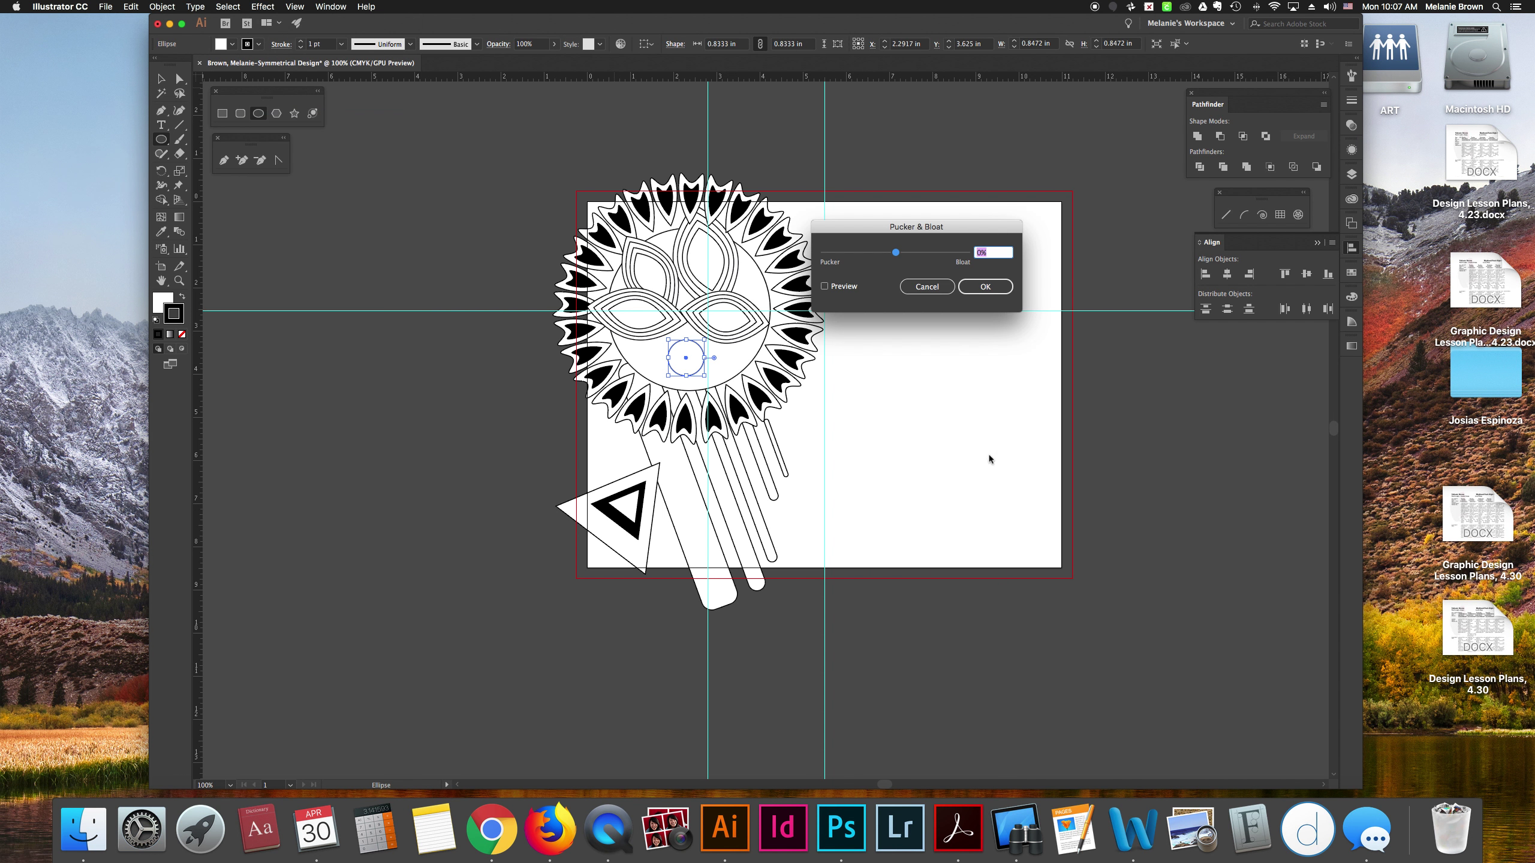
pyautogui.moveTo(909, 257); pyautogui.dragTo(912, 255)
pyautogui.click(827, 287)
pyautogui.click(986, 288)
pyautogui.press('v')
pyautogui.click(387, 250)
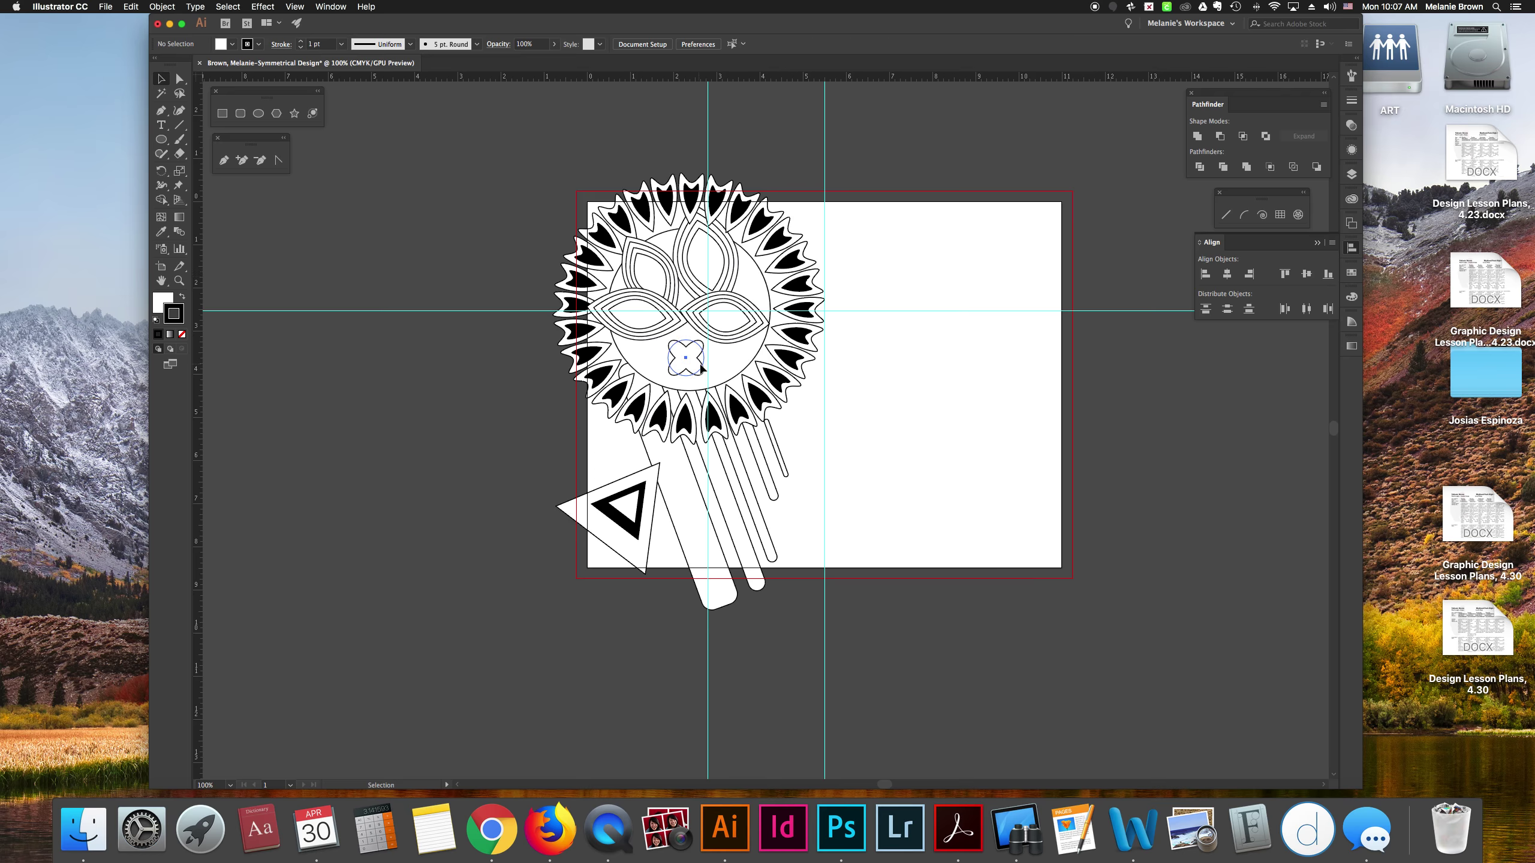
# - Copy the four-petal flower into the tall upper leaf and scale the copy down to about 0.65 in wide
pyautogui.click(701, 367)
pyautogui.scroll(1, 699, 374)
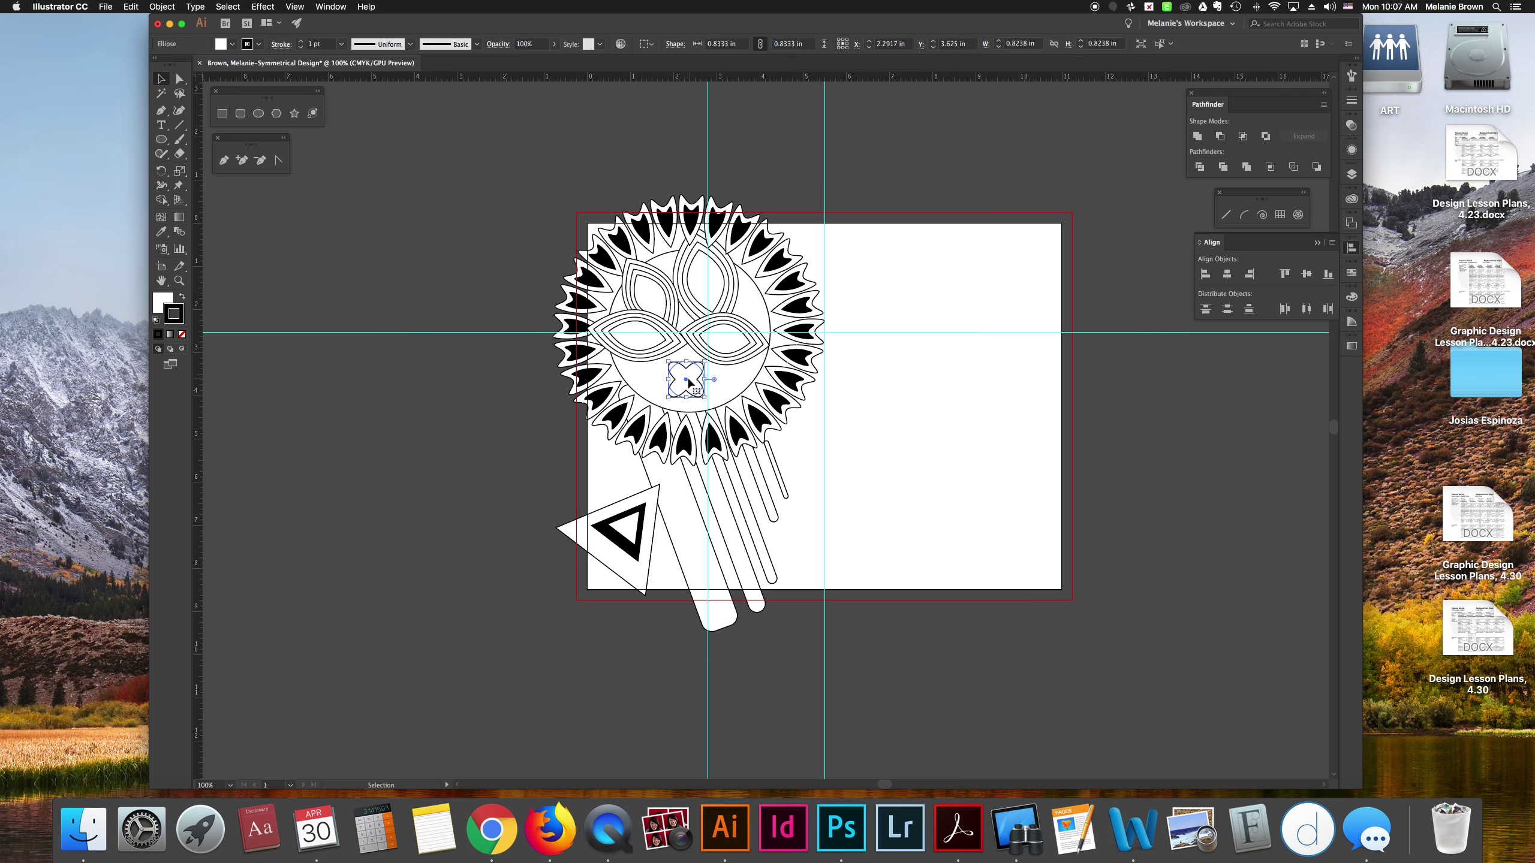
pyautogui.moveTo(687, 382); pyautogui.dragTo(706, 285)
pyautogui.click(385, 315)
pyautogui.click(708, 283)
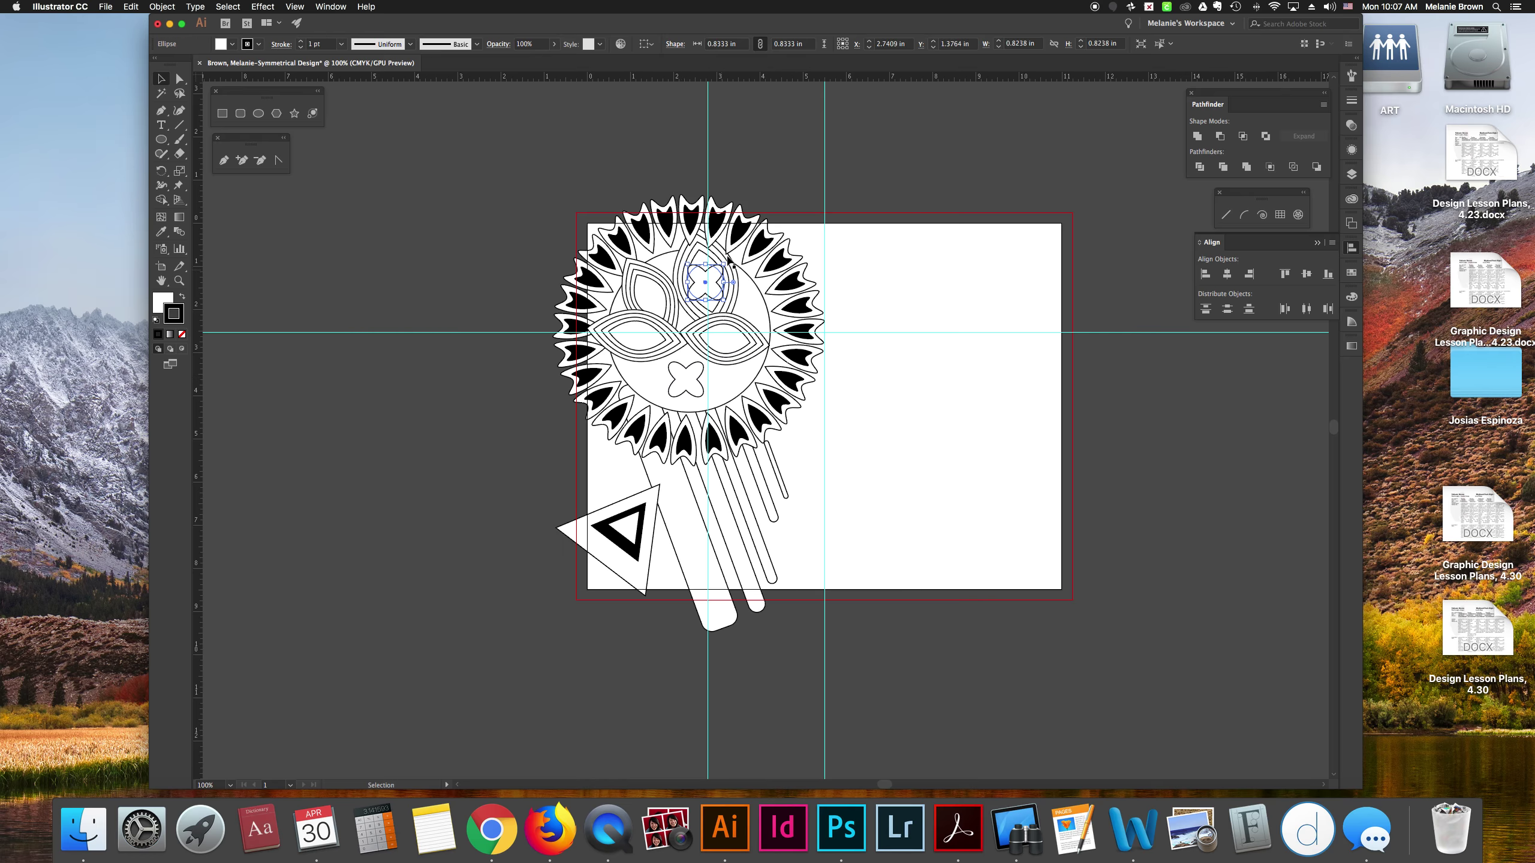
pyautogui.moveTo(727, 262); pyautogui.dragTo(719, 270)
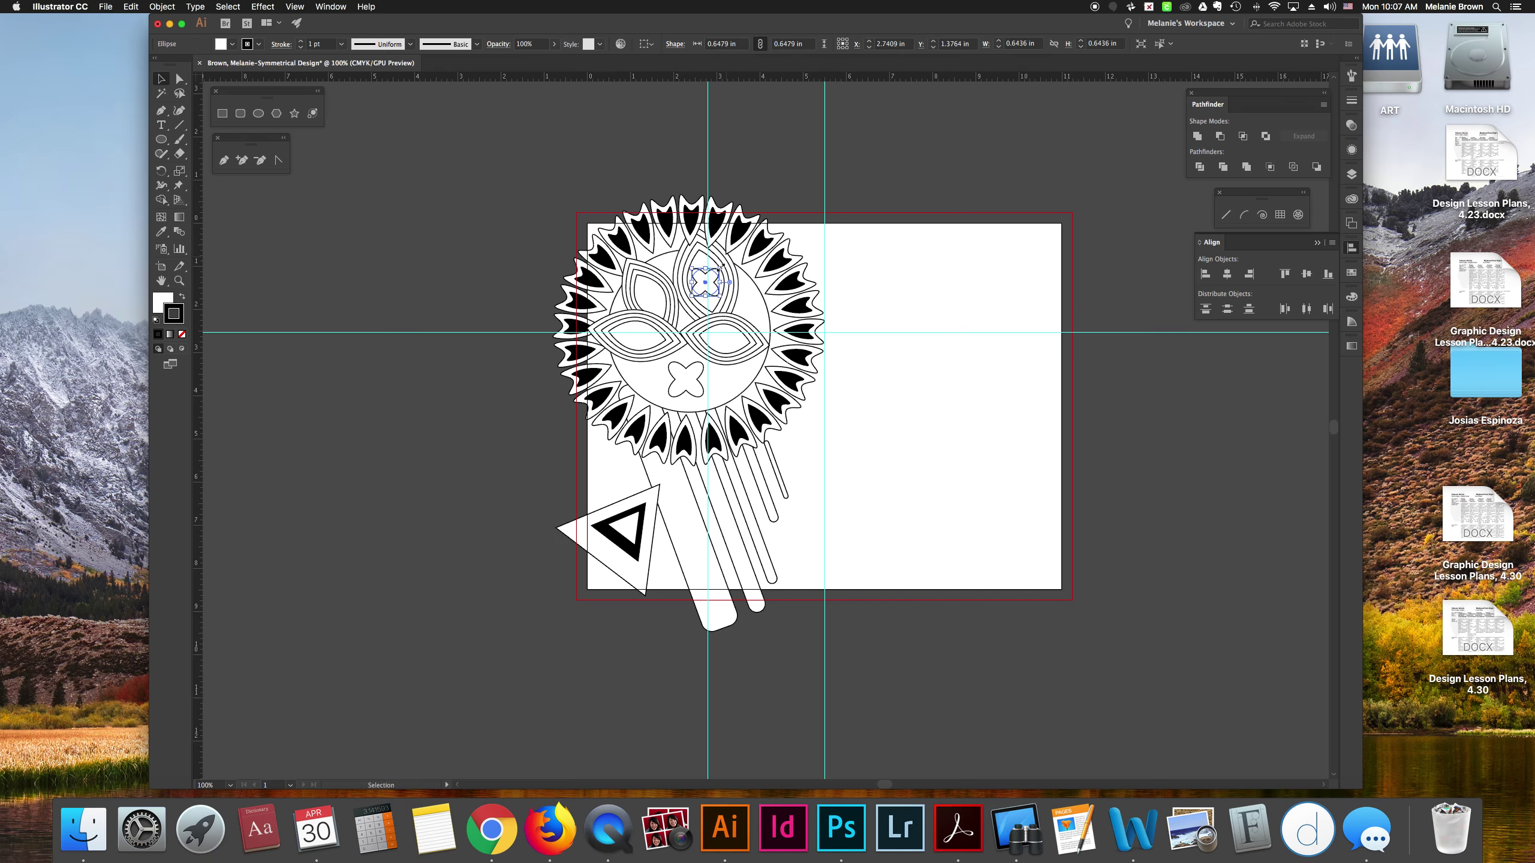
# - Arrange the original flower and a smaller copy side by side beneath the two horizontal leaves
pyautogui.click(696, 398)
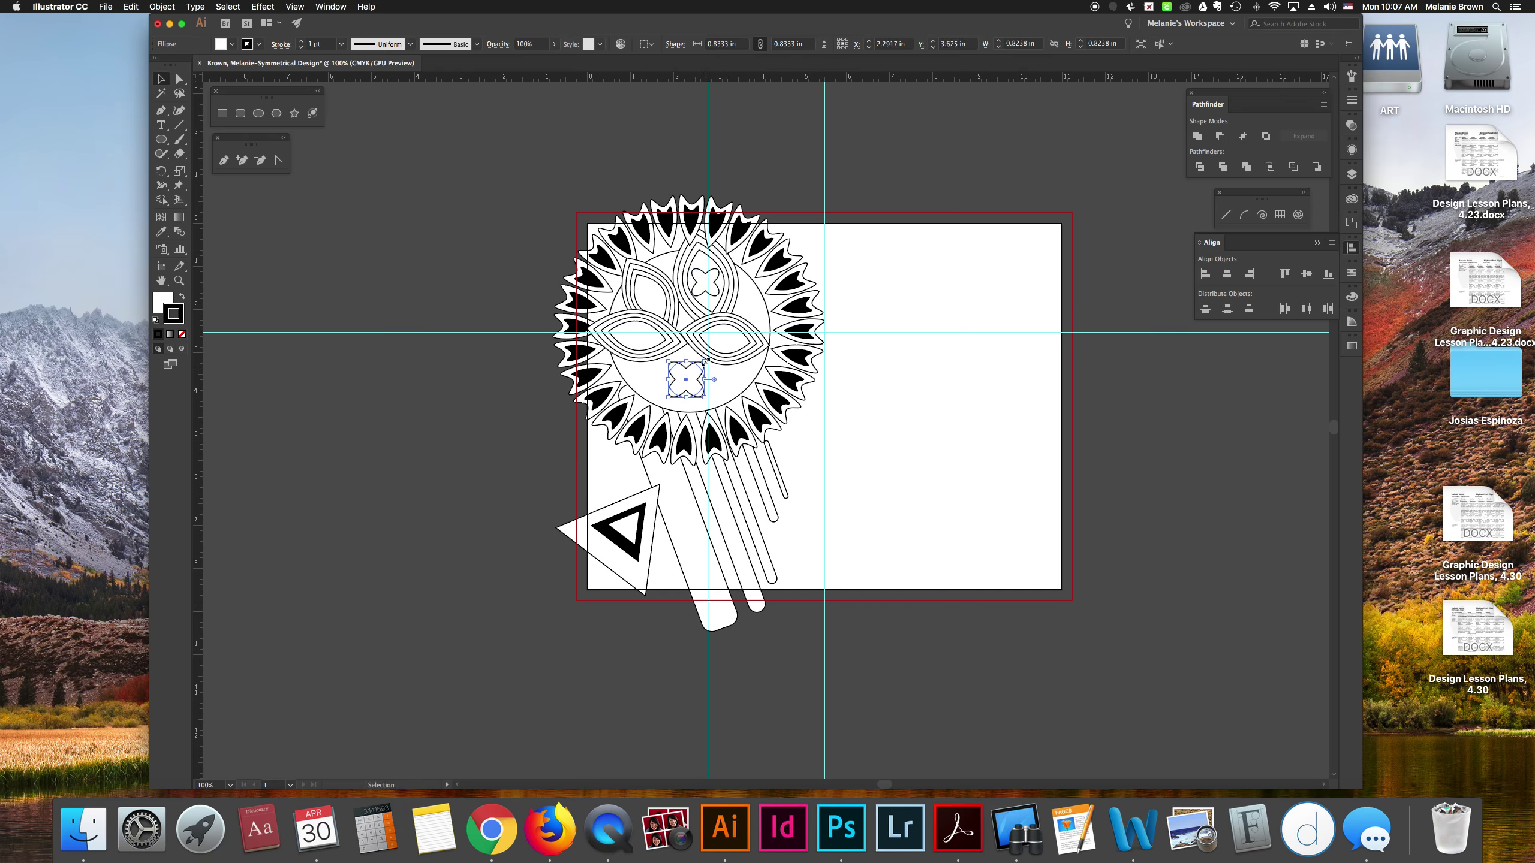
pyautogui.moveTo(687, 376)
pyautogui.mouseDown()
pyautogui.moveTo(735, 367)
pyautogui.moveTo(680, 382)
pyautogui.moveTo(706, 381)
pyautogui.mouseUp()
pyautogui.click(514, 447)
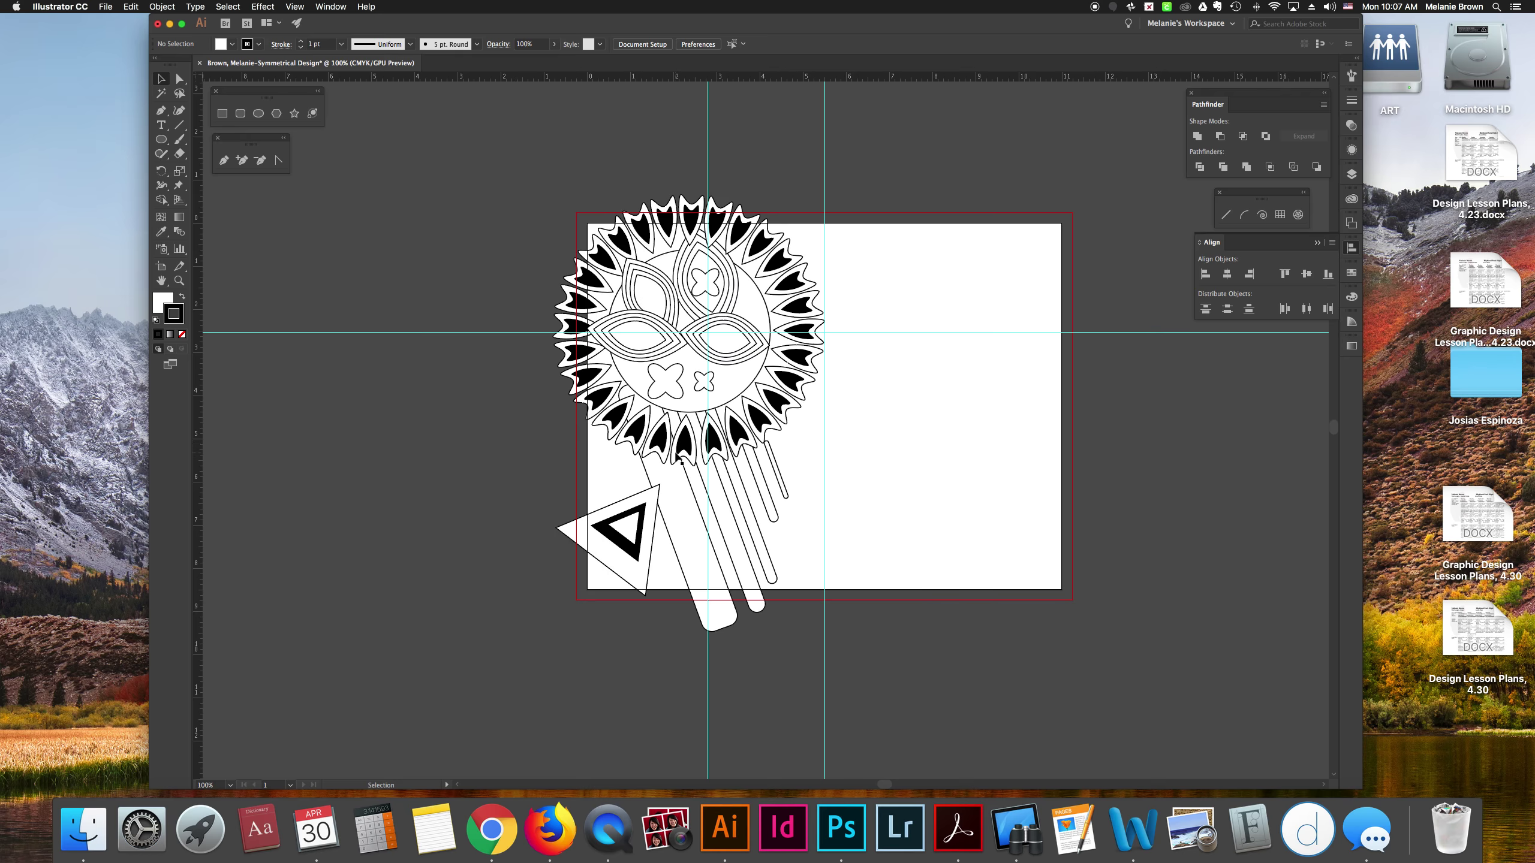
# - Group the tall upper leaf with the small flower inside it
pyautogui.hscroll(2, 745, 576)
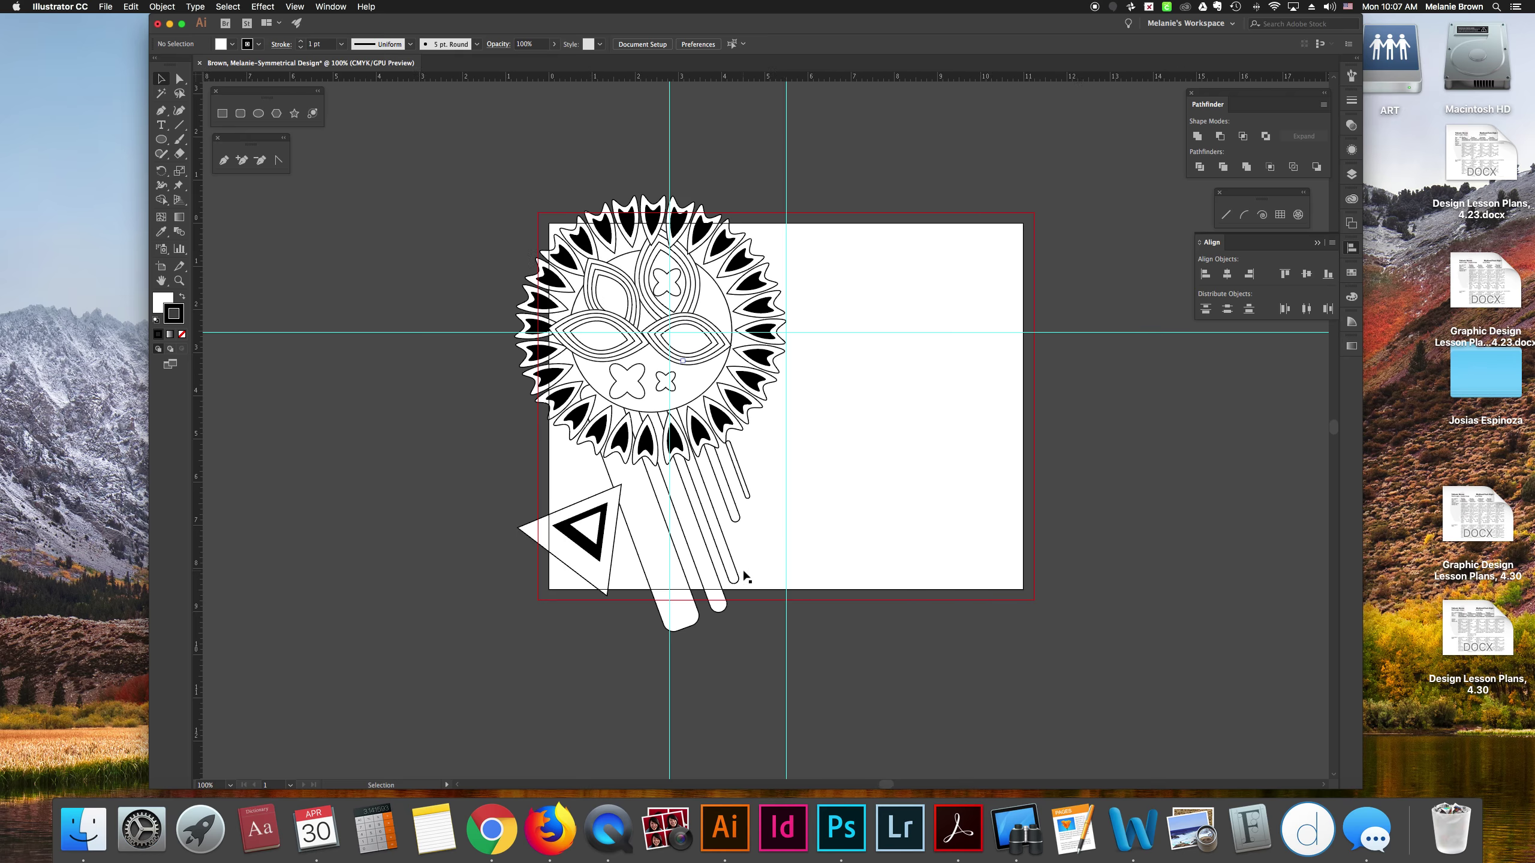
pyautogui.click(697, 293)
pyautogui.press('a')
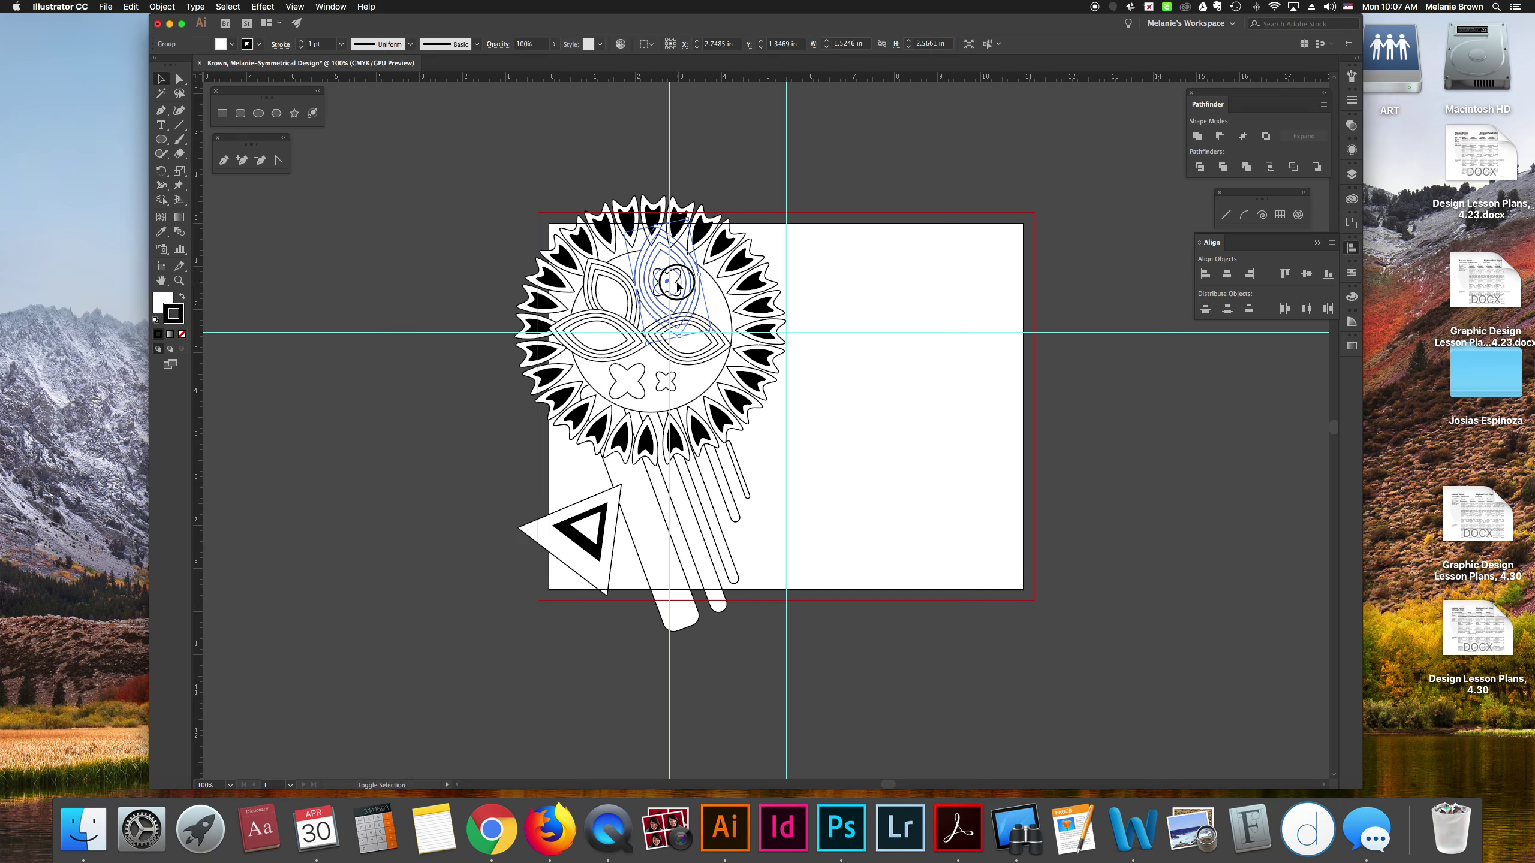
pyautogui.click(679, 287)
pyautogui.press('super+g')
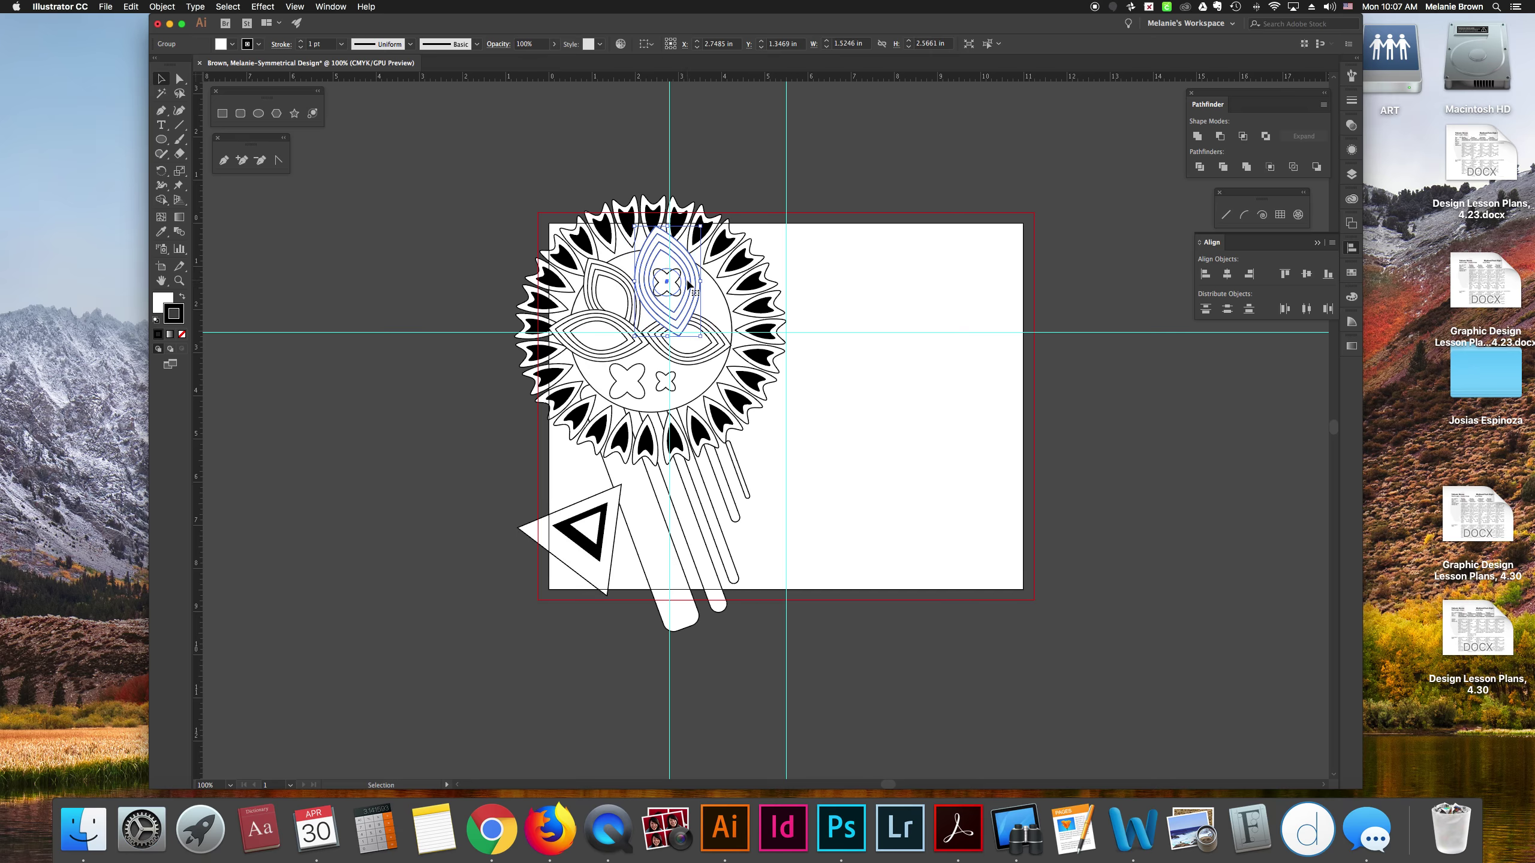
pyautogui.click(748, 245)
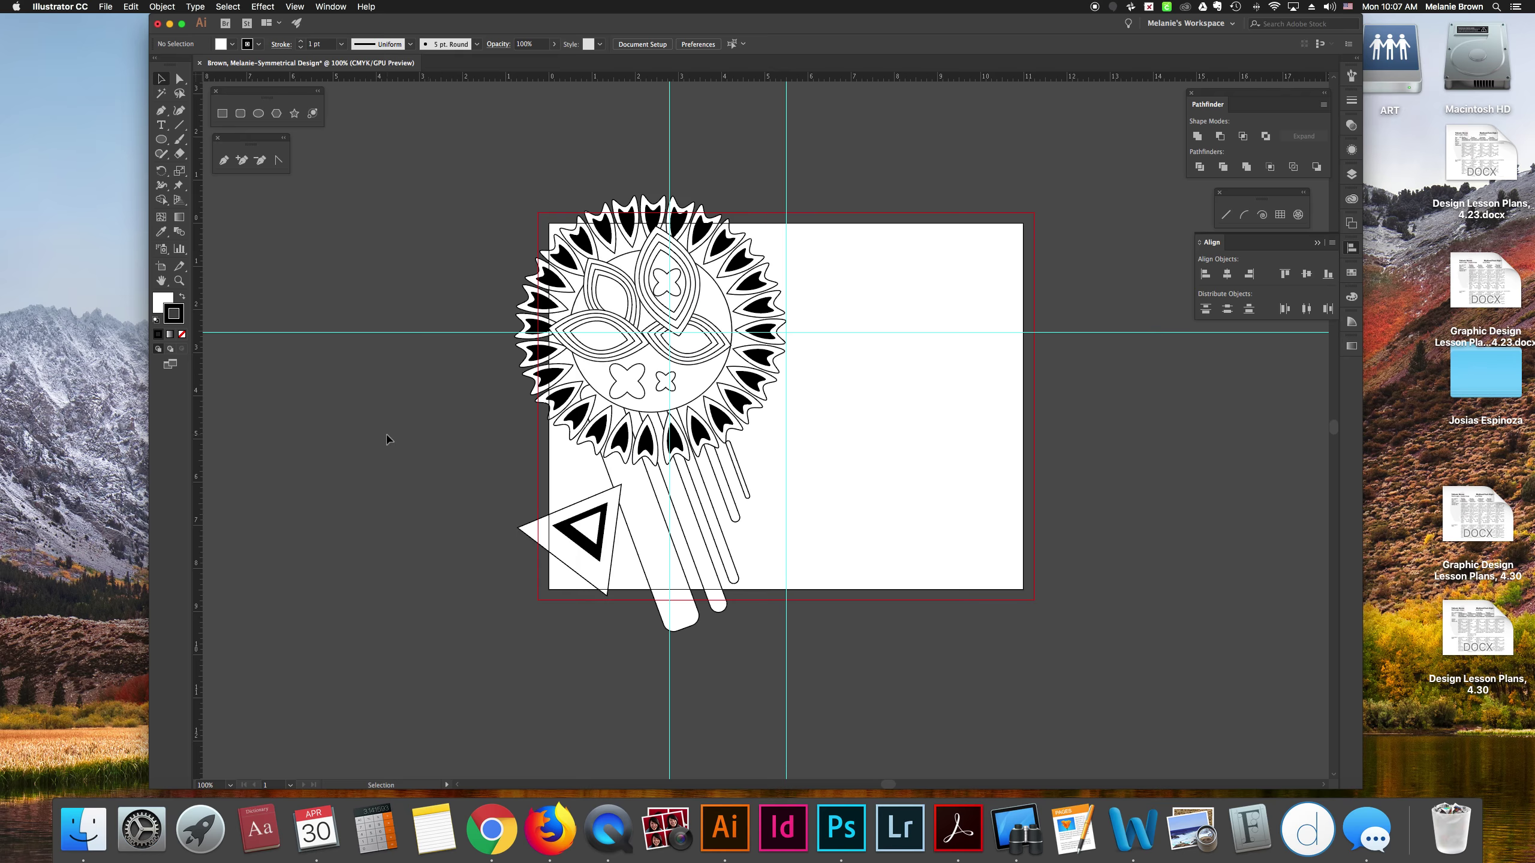
# - Draw a rectangle about 5.49 by 8.52 in over the artboard's left half and send it behind all the artwork
pyautogui.scroll(-3, 387, 439)
pyautogui.press('super+plus')
pyautogui.scroll(4, 387, 440)
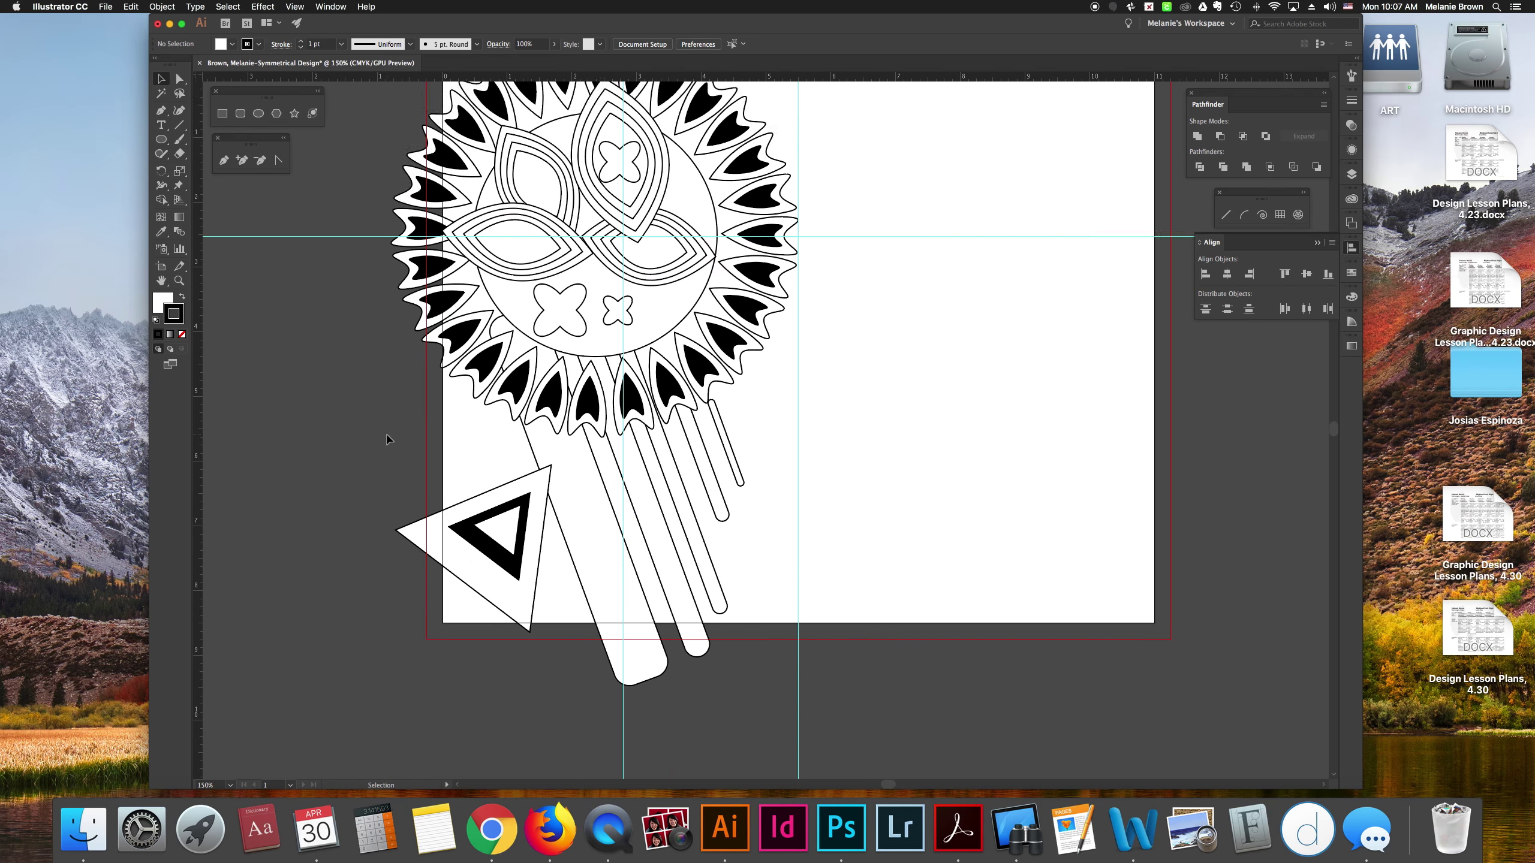
pyautogui.hscroll(-2, 387, 440)
pyautogui.hscroll(1, 388, 439)
pyautogui.scroll(1, 387, 440)
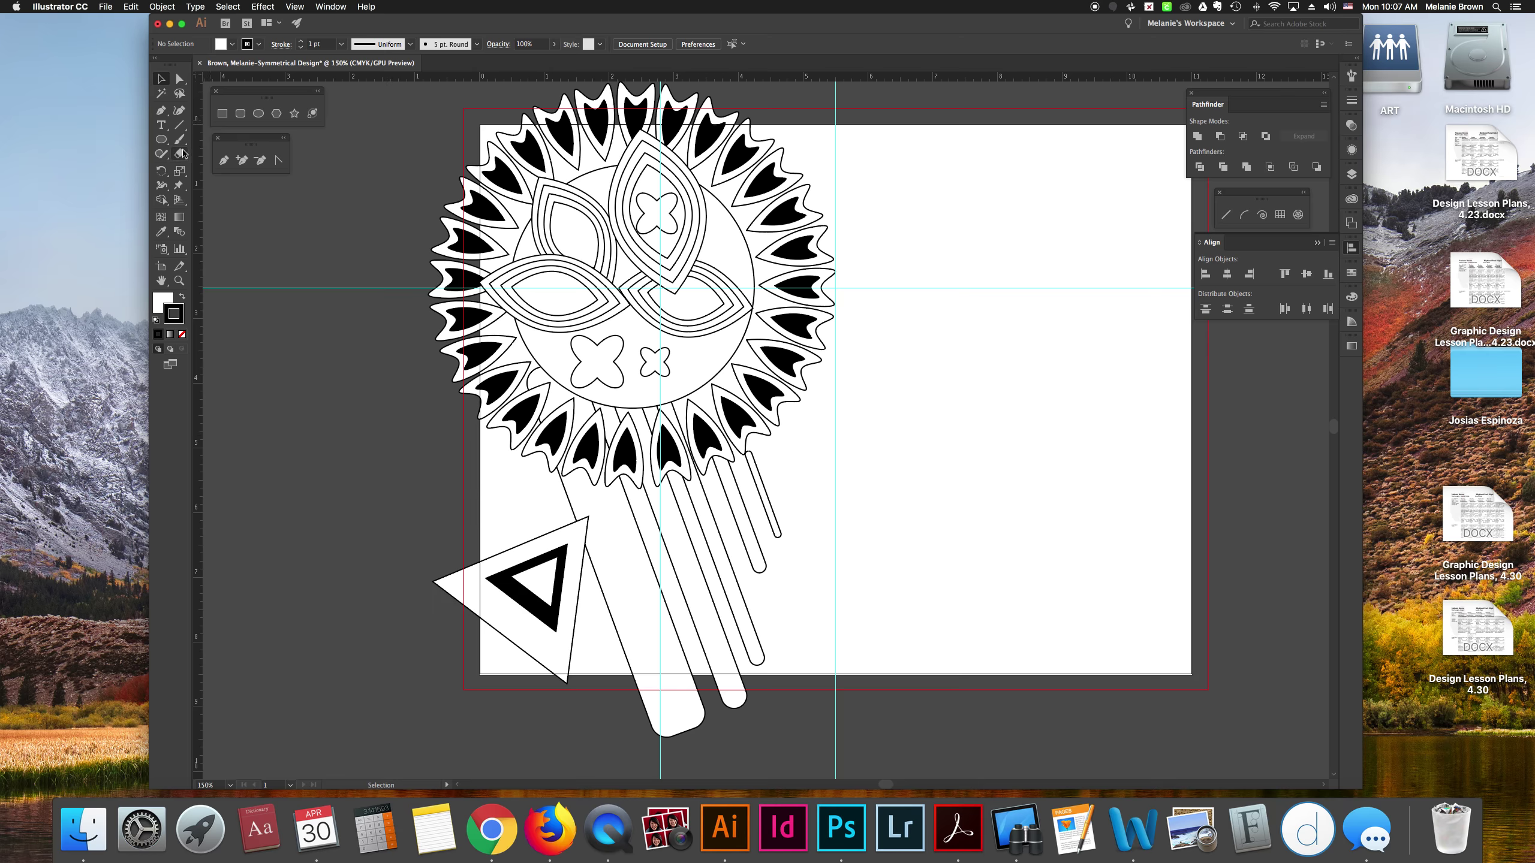
pyautogui.click(222, 114)
pyautogui.moveTo(479, 123); pyautogui.dragTo(835, 674)
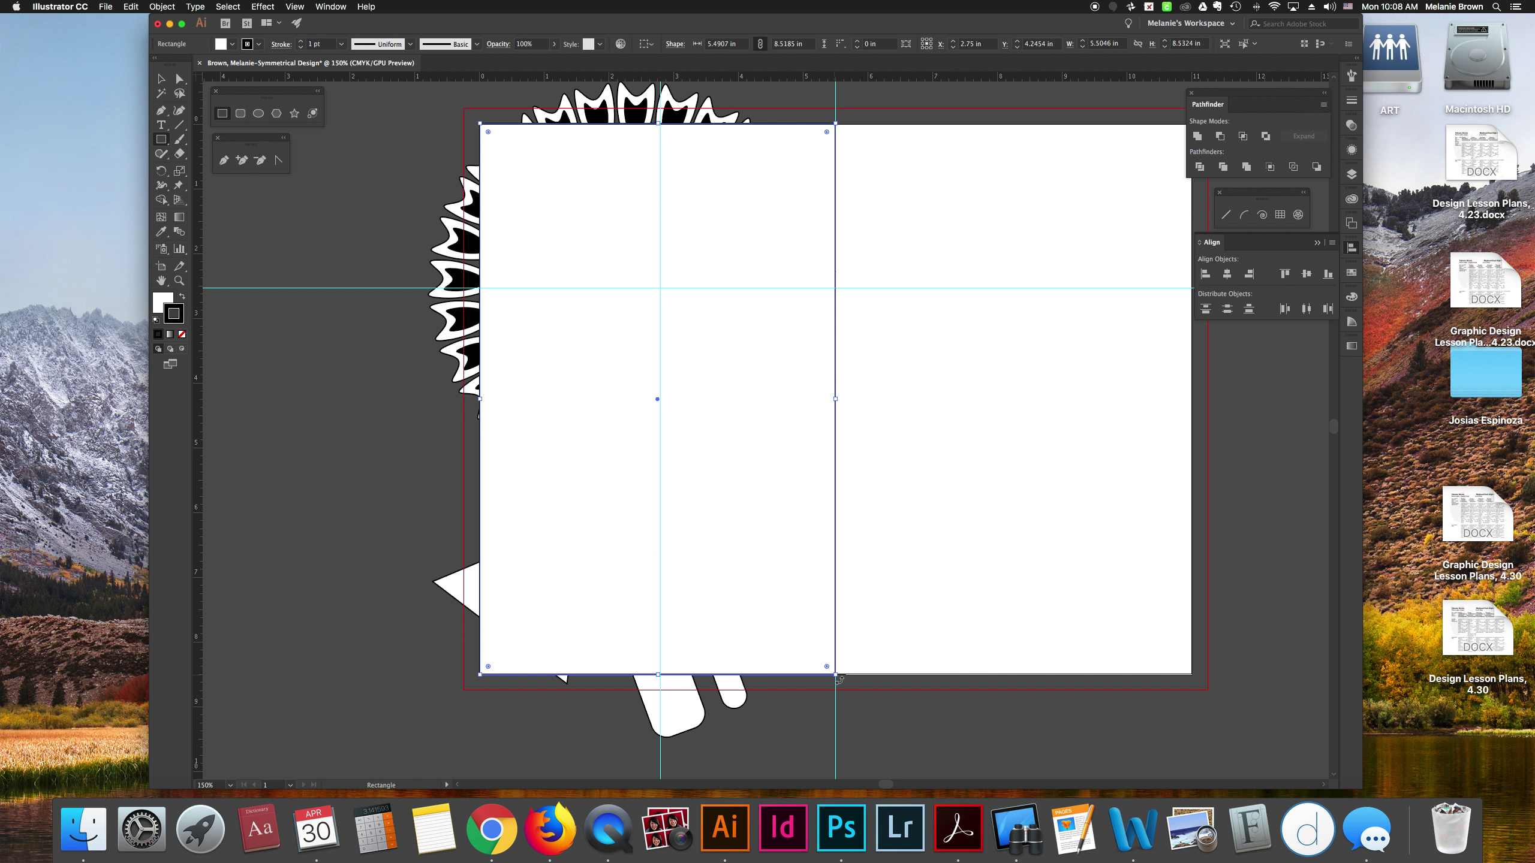
pyautogui.press('super+shift+bracketleft')
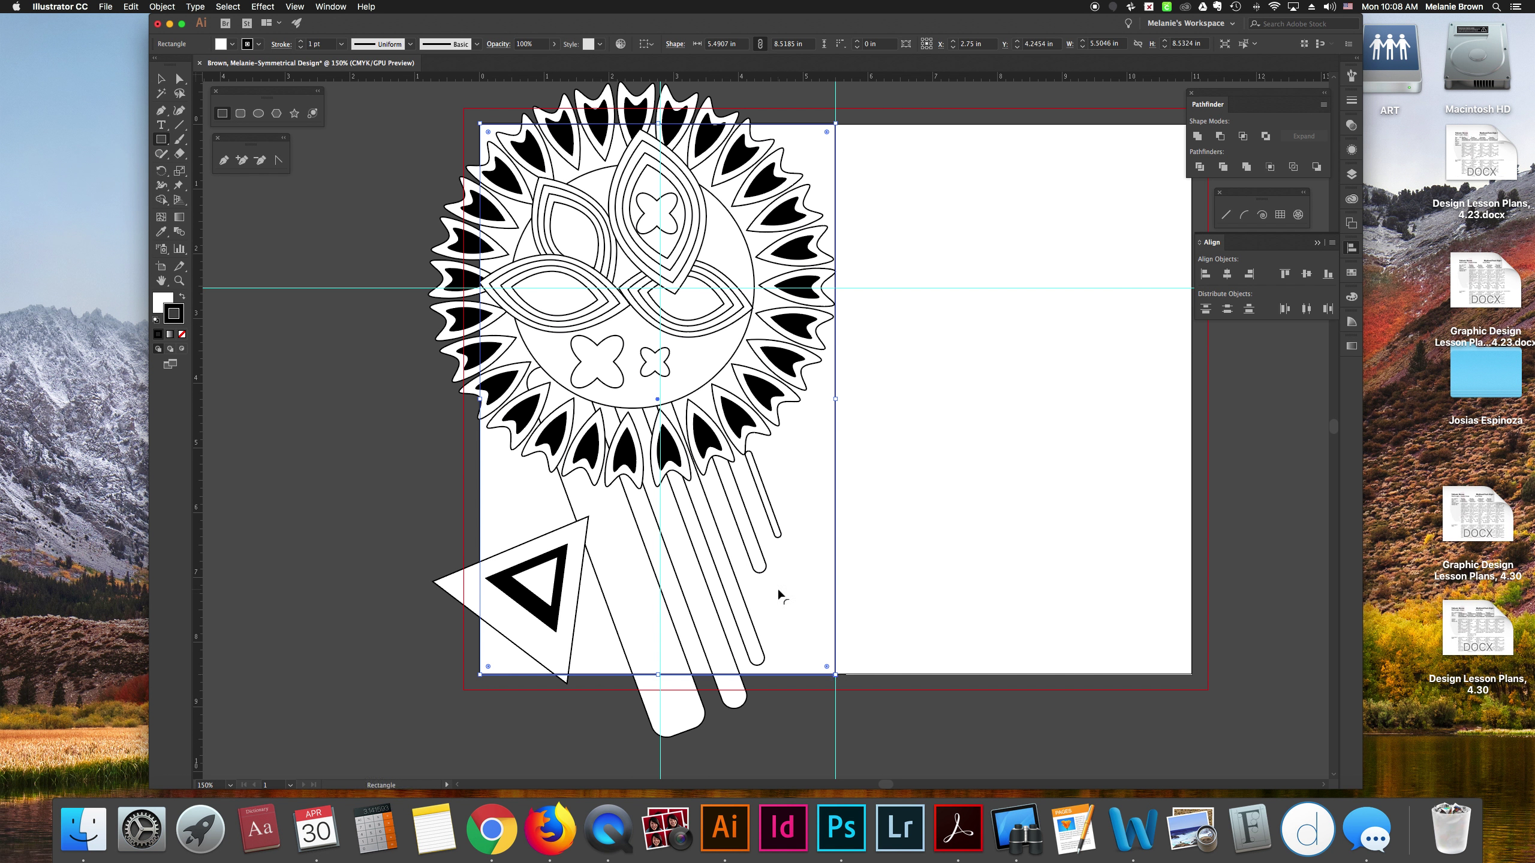
# - Apply a linear gradient to the background rectangle's stroke, with an orange starting stop and a magenta-purple ending stop
pyautogui.click(182, 221)
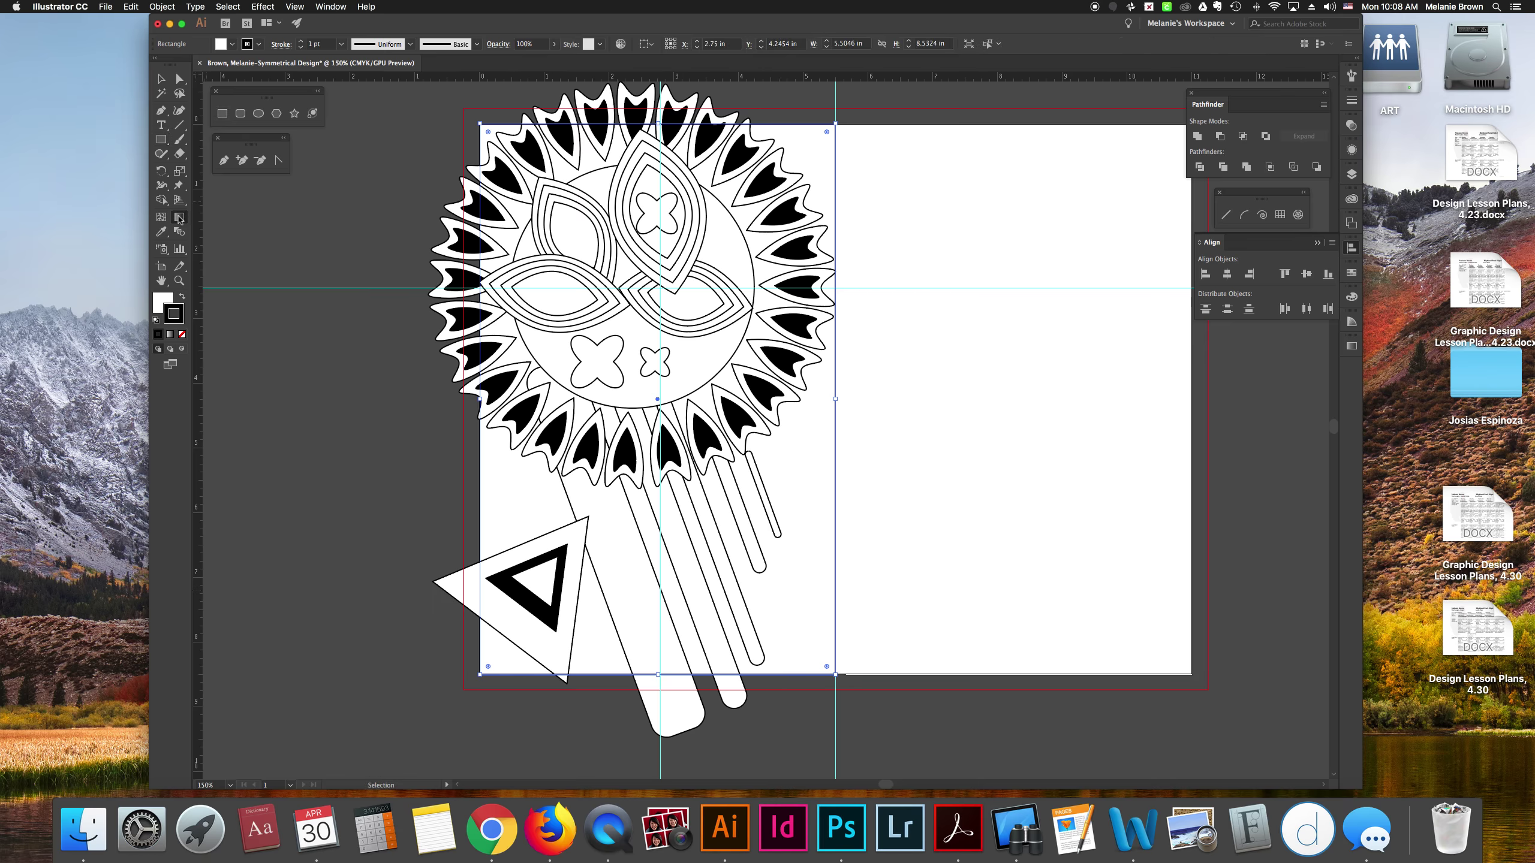
pyautogui.doubleClick(179, 217)
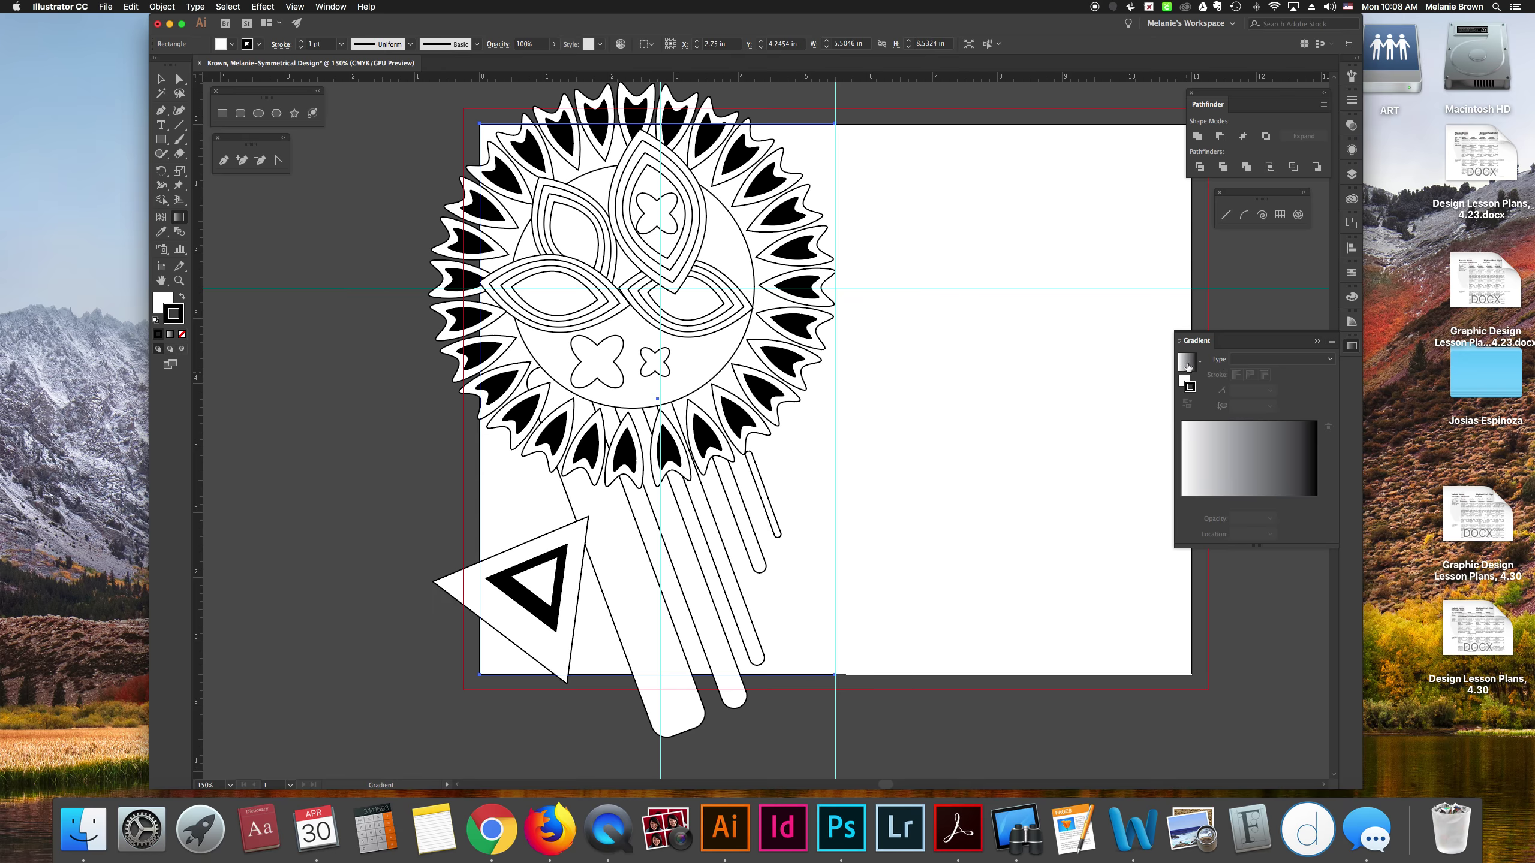
pyautogui.click(1193, 477)
pyautogui.click(1182, 501)
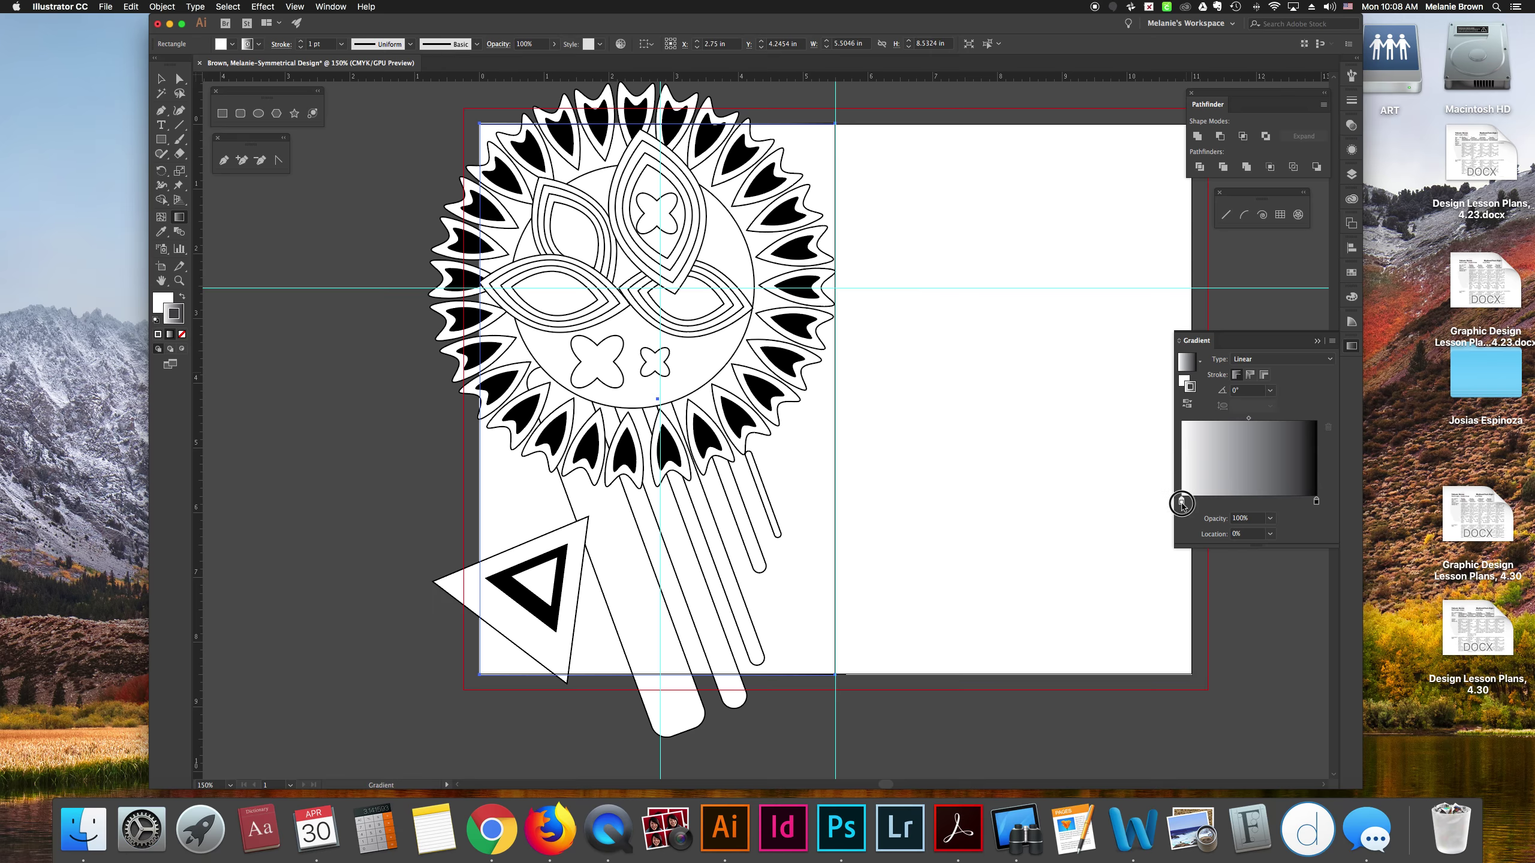
pyautogui.doubleClick(1316, 501)
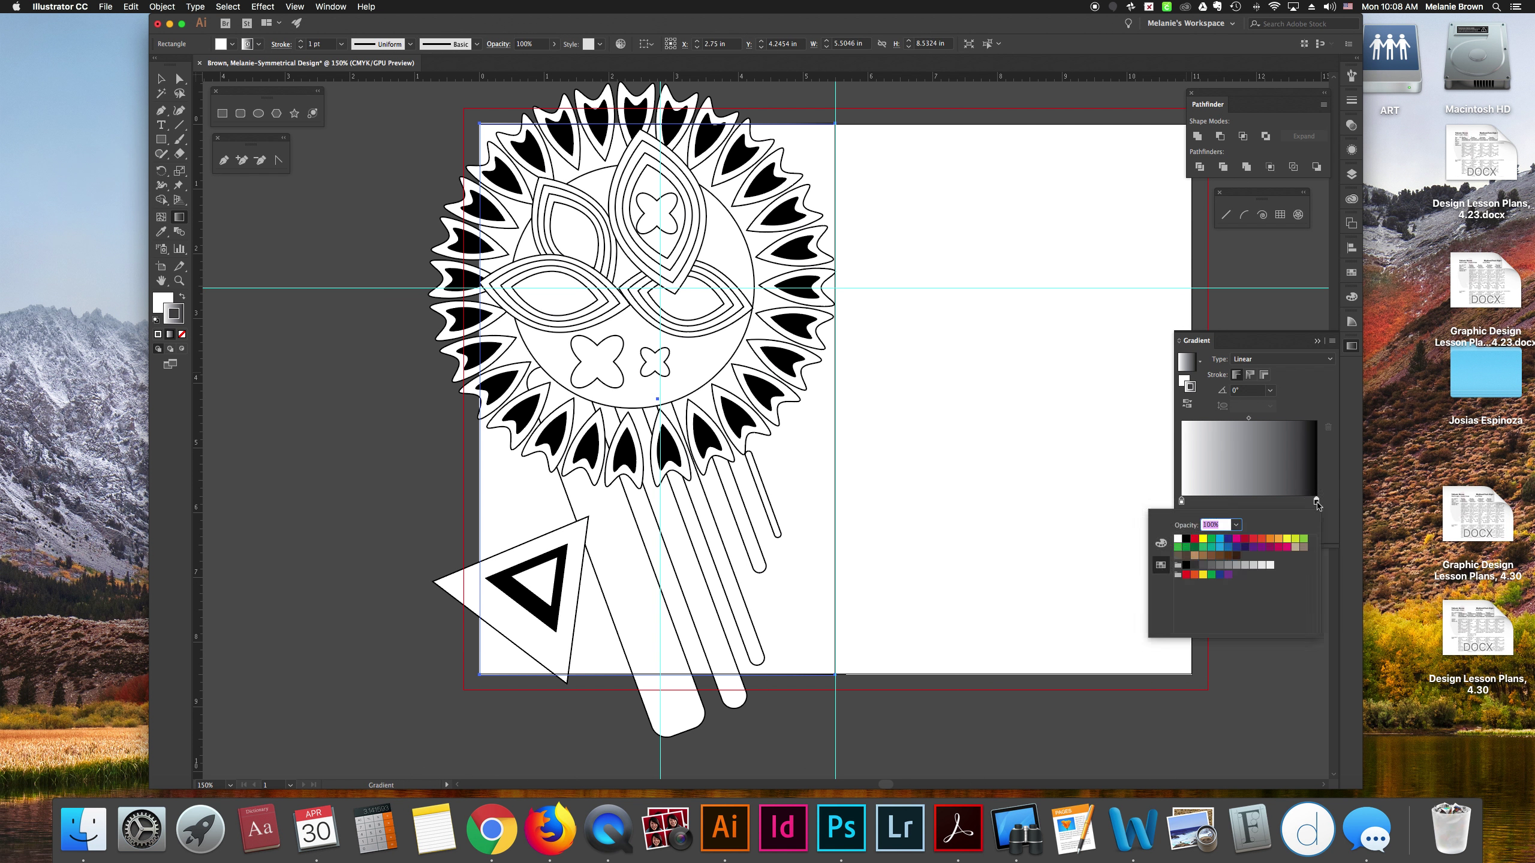
pyautogui.click(1271, 548)
pyautogui.click(1182, 502)
pyautogui.doubleClick(1182, 502)
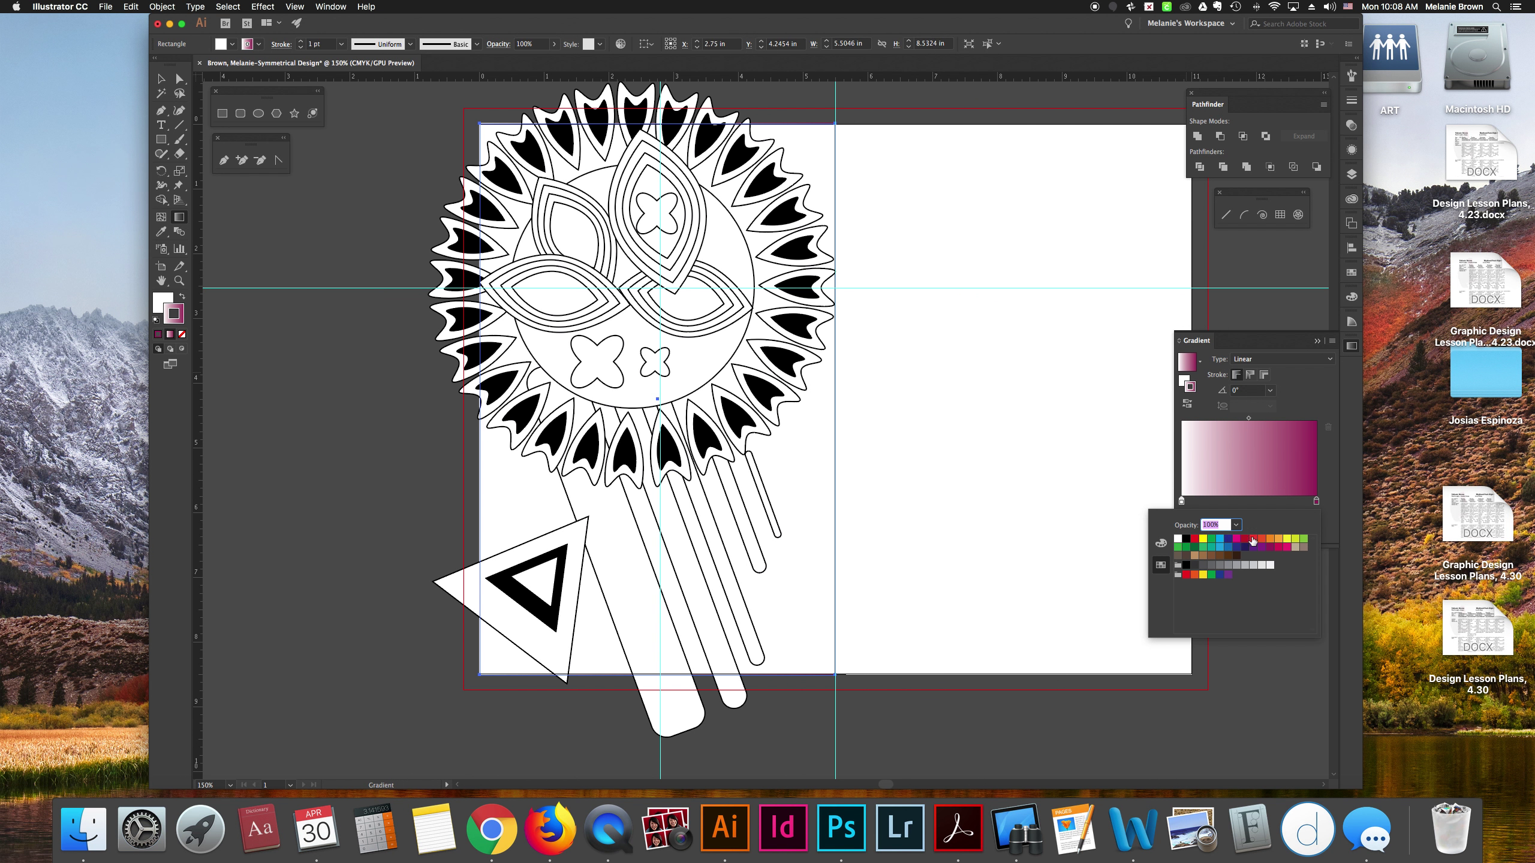
pyautogui.click(1280, 539)
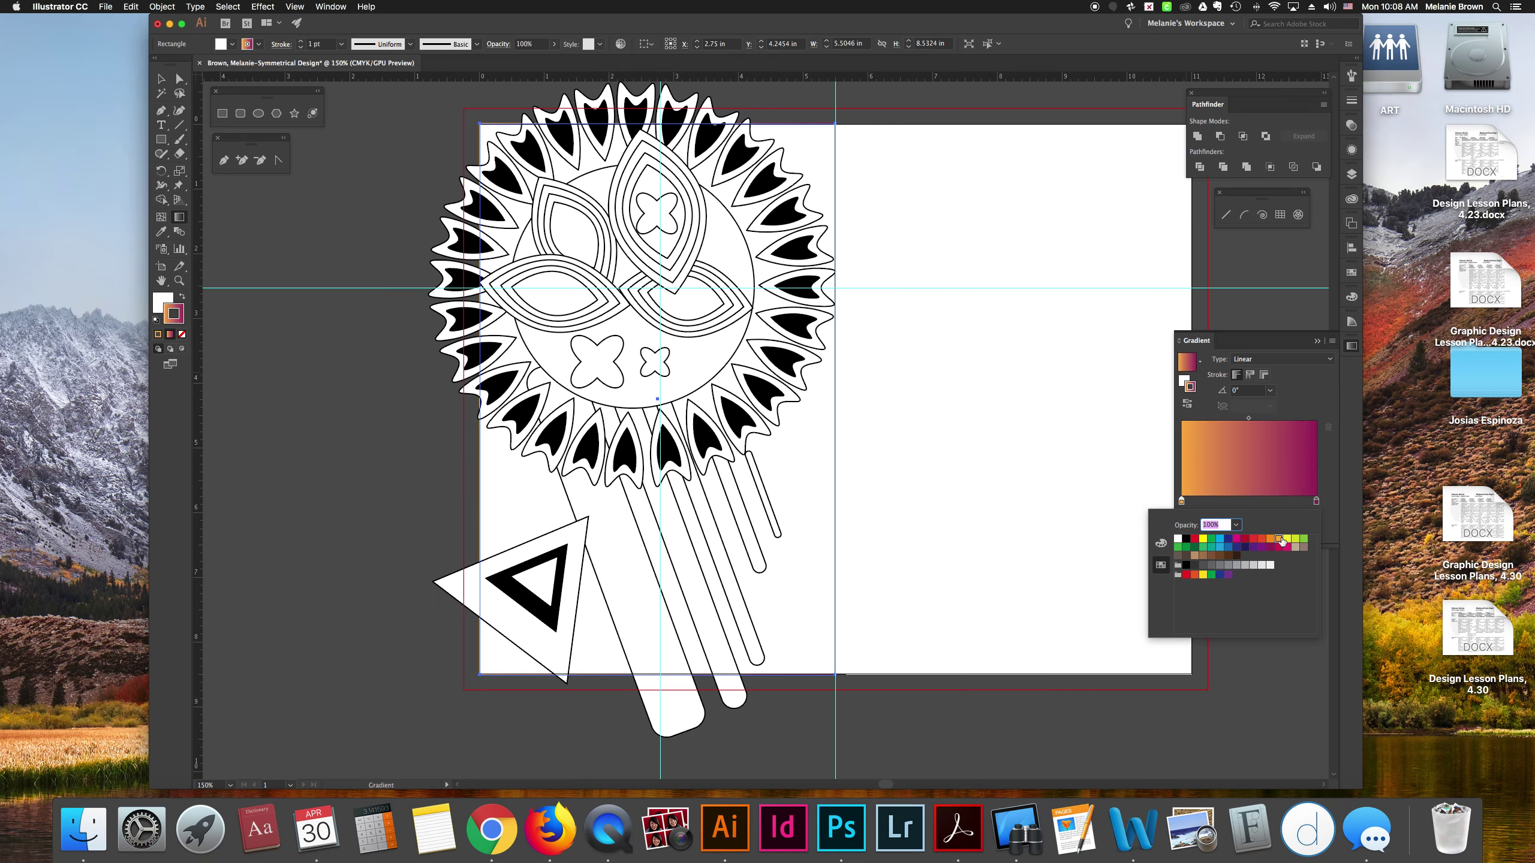
# - Change the gradient type to Radial and swap fill and stroke so the gradient fills the rectangle
pyautogui.click(1324, 342)
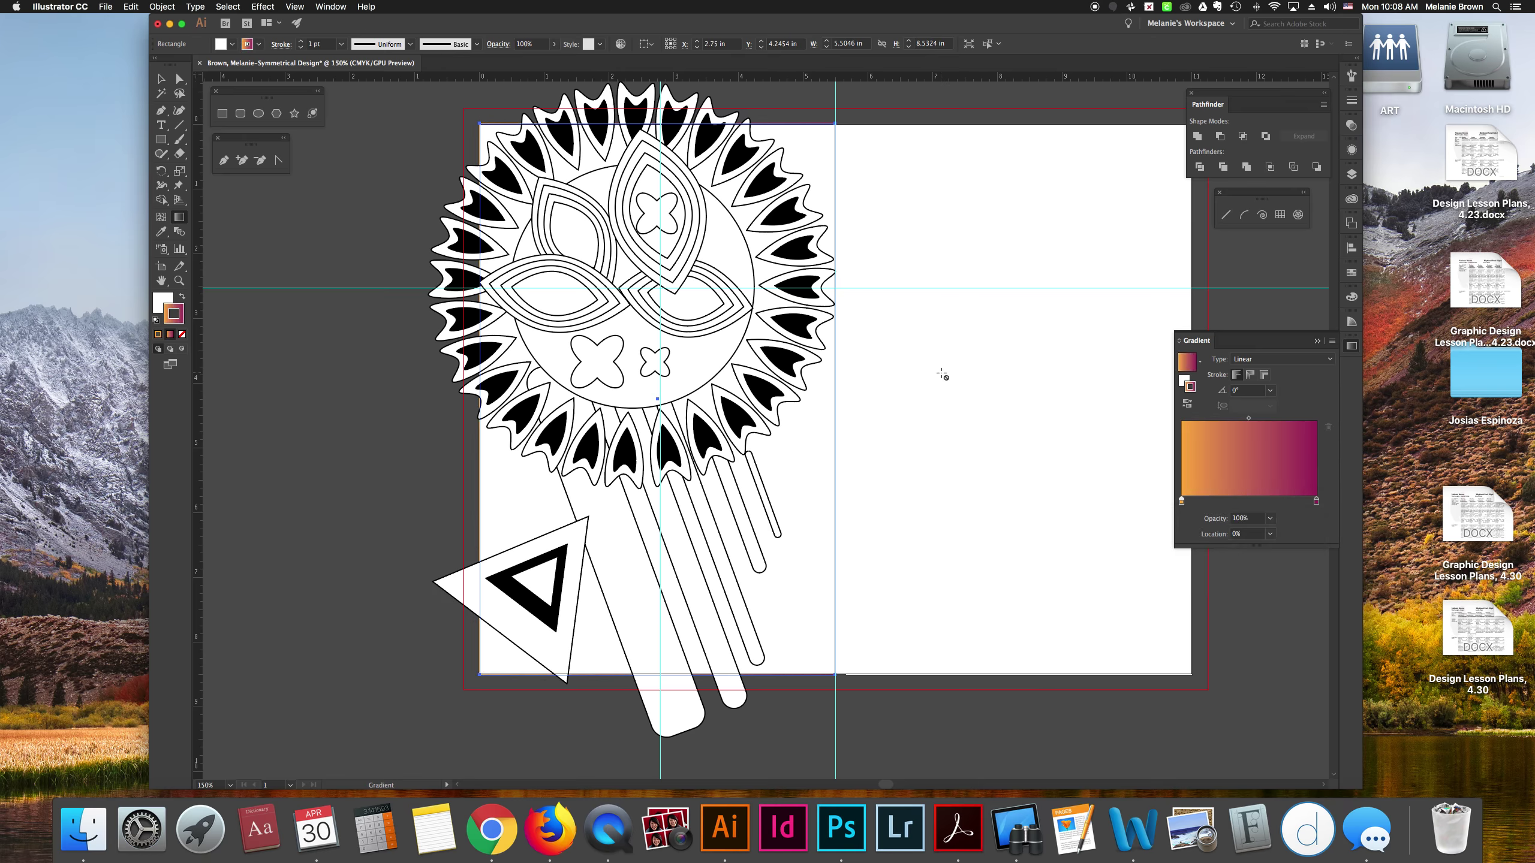
pyautogui.click(1257, 359)
pyautogui.click(1256, 384)
pyautogui.moveTo(654, 388); pyautogui.dragTo(839, 111)
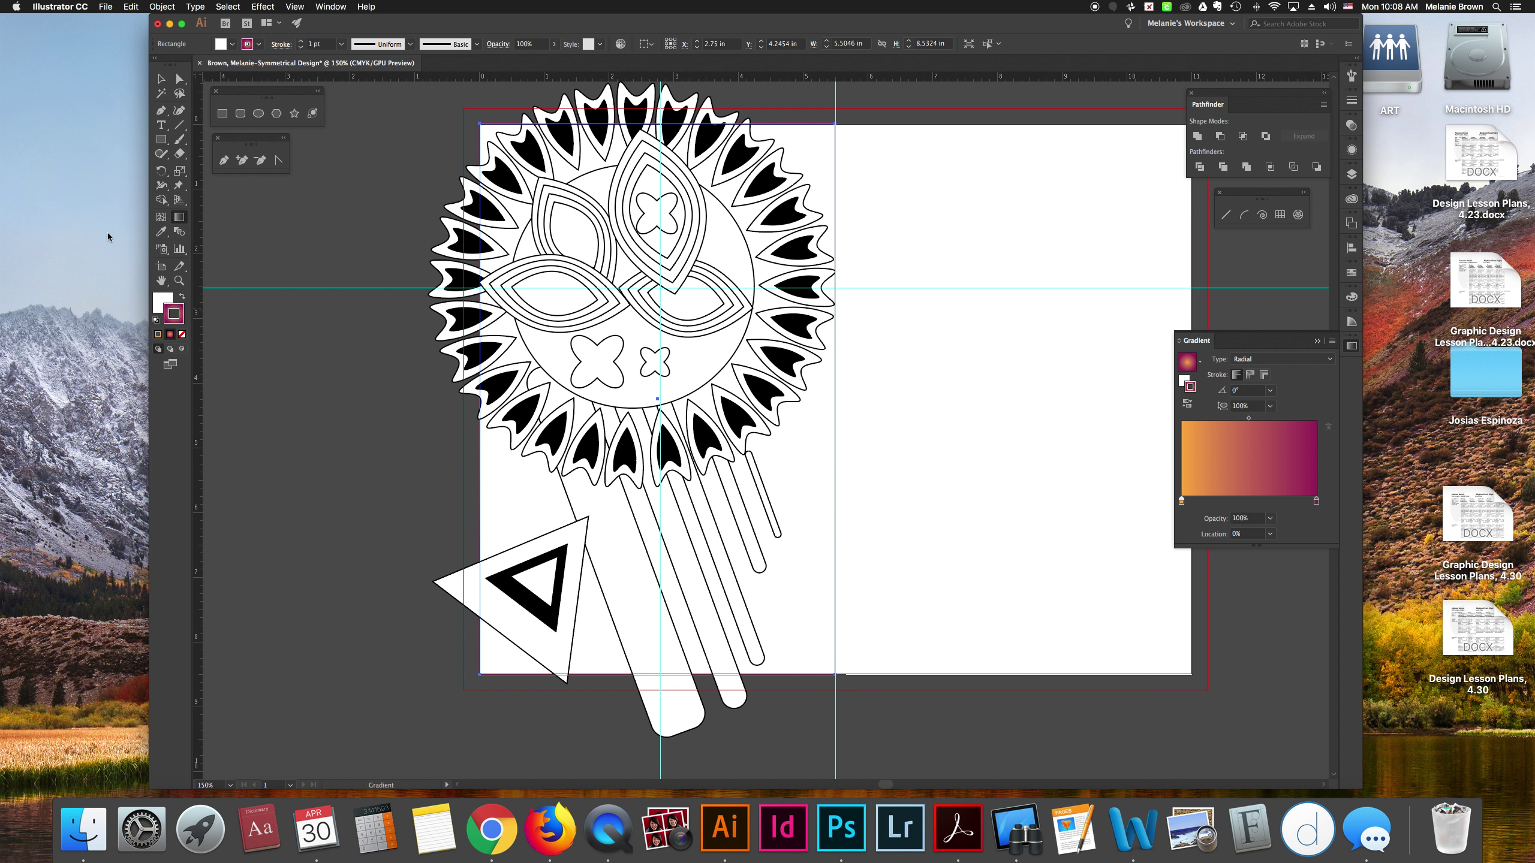
pyautogui.click(182, 299)
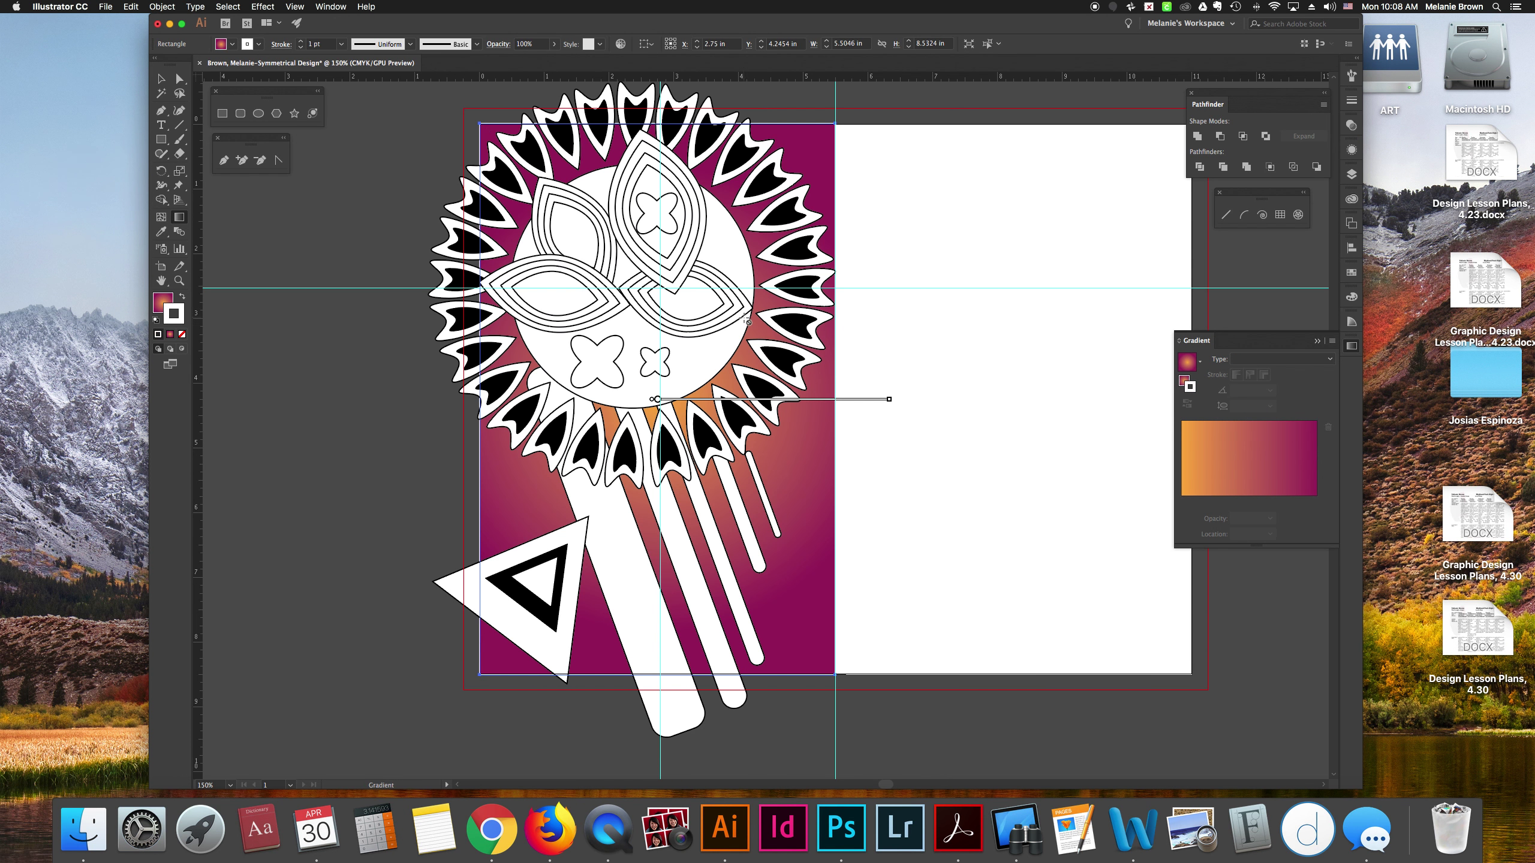
# - Deselect the gradient-filled rectangle and put the gradient settings away
pyautogui.click(161, 80)
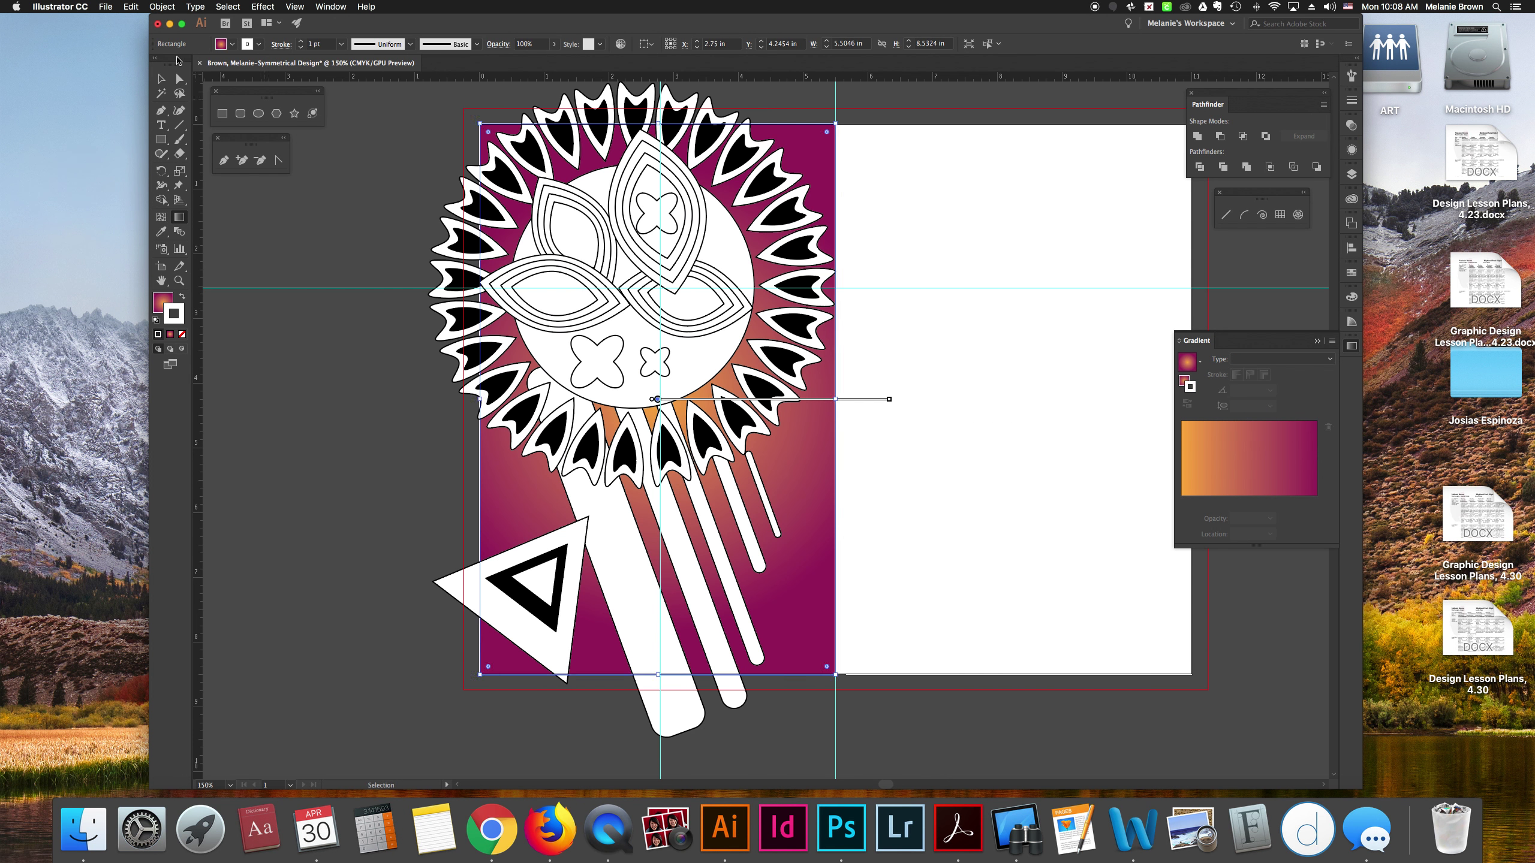
pyautogui.press('g')
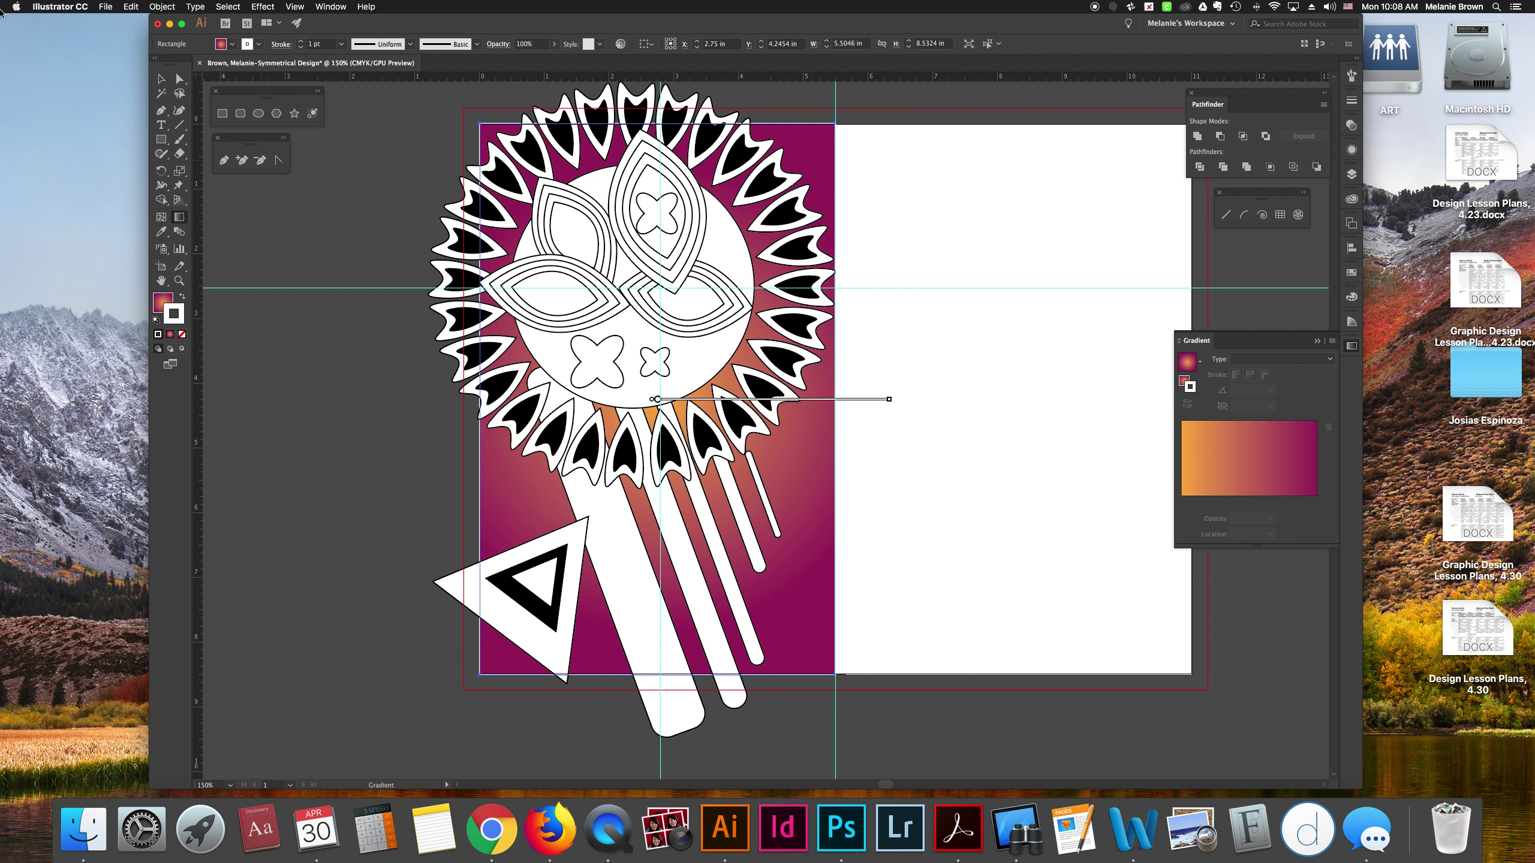
pyautogui.click(160, 78)
pyautogui.click(367, 227)
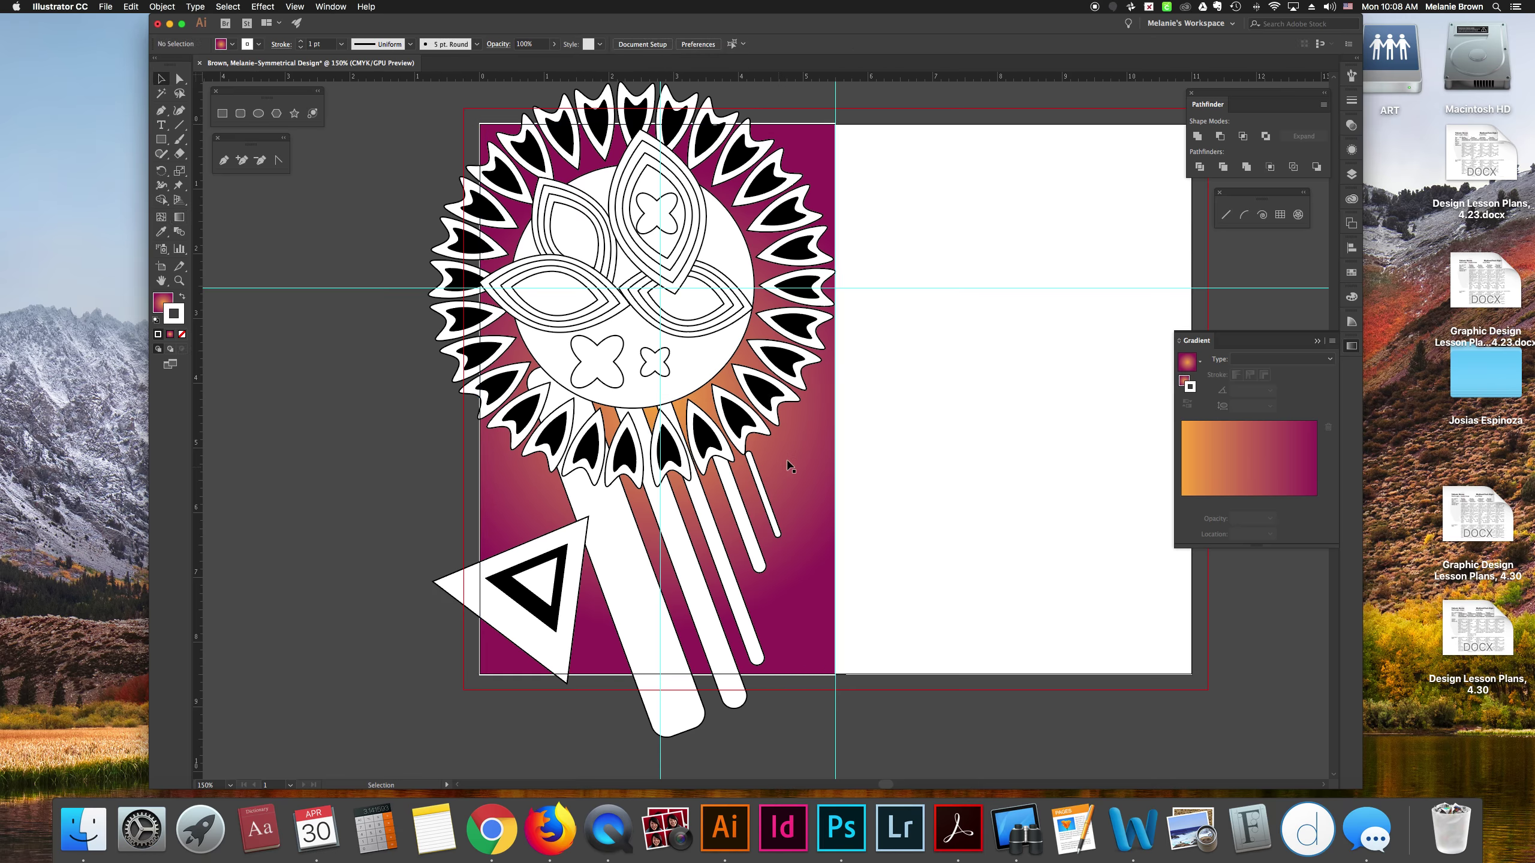
pyautogui.click(812, 457)
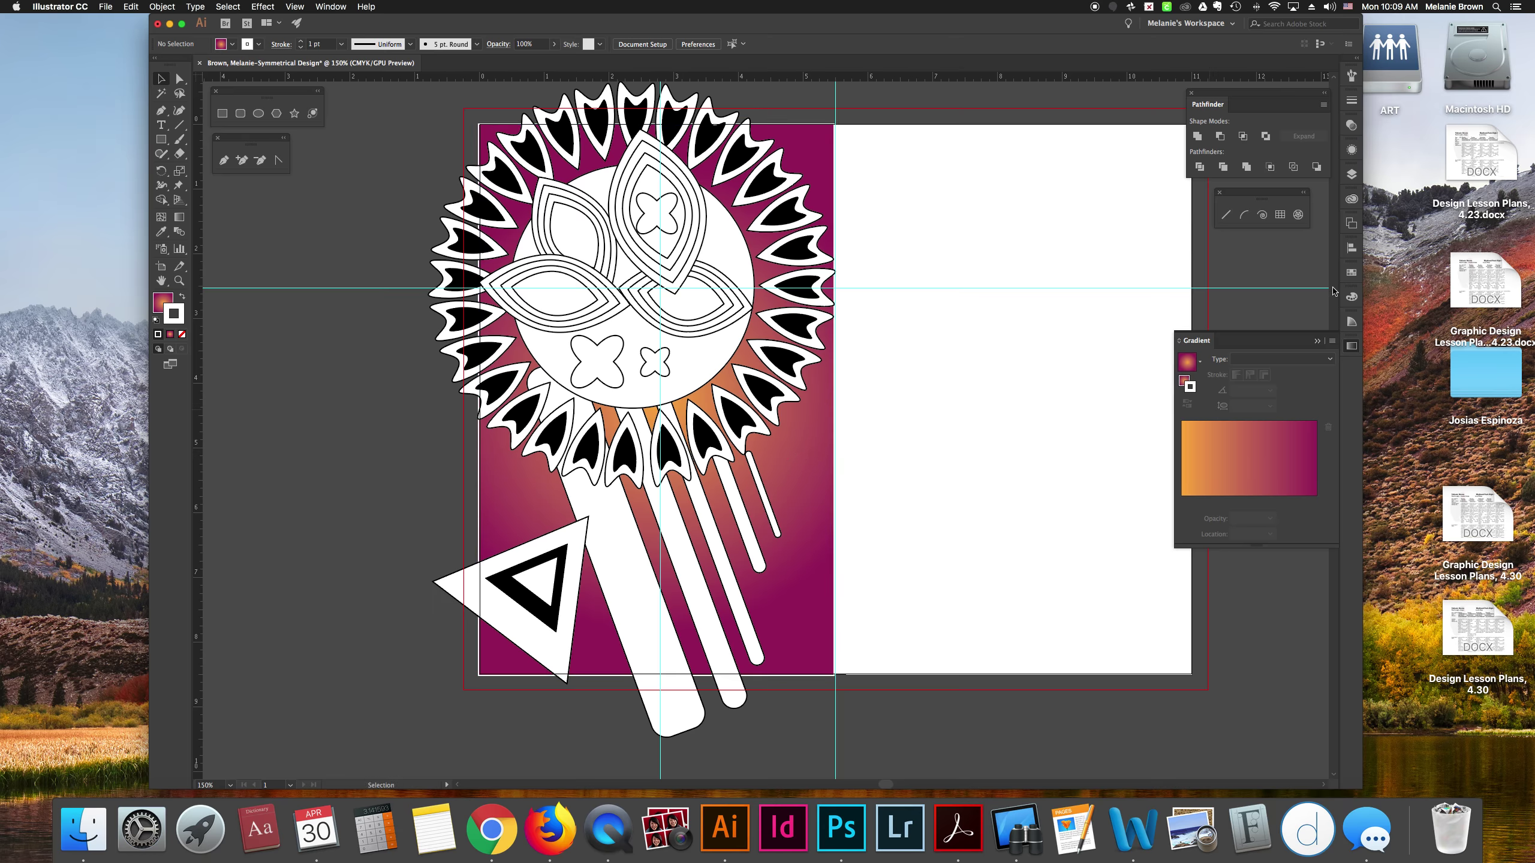
pyautogui.click(1318, 340)
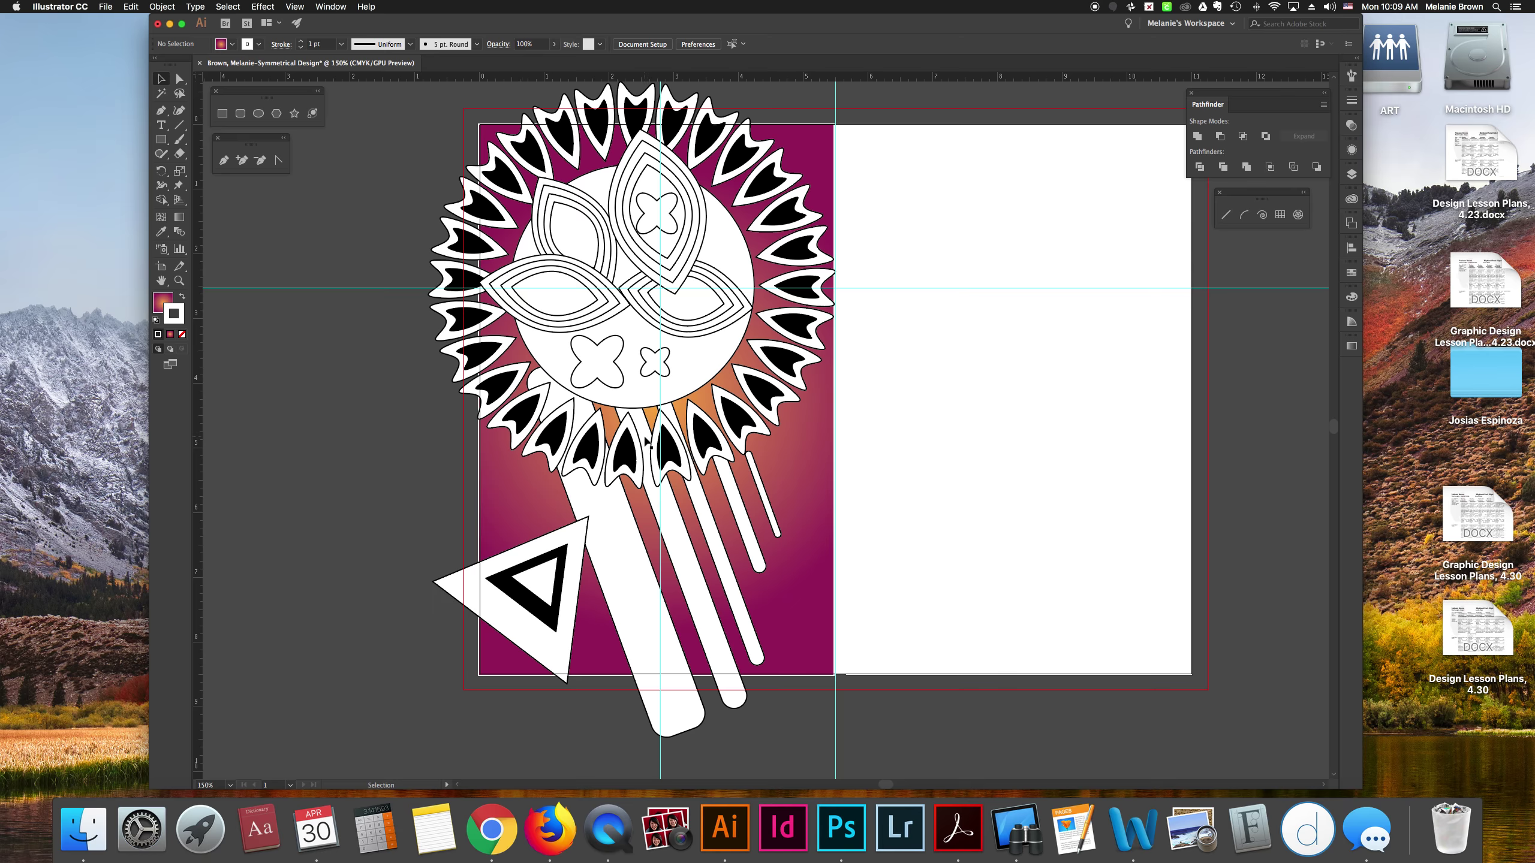
# - Ungroup the left horizontal leaf and select only one of its inner outlines
pyautogui.scroll(-3, 645, 443)
pyautogui.scroll(4, 646, 443)
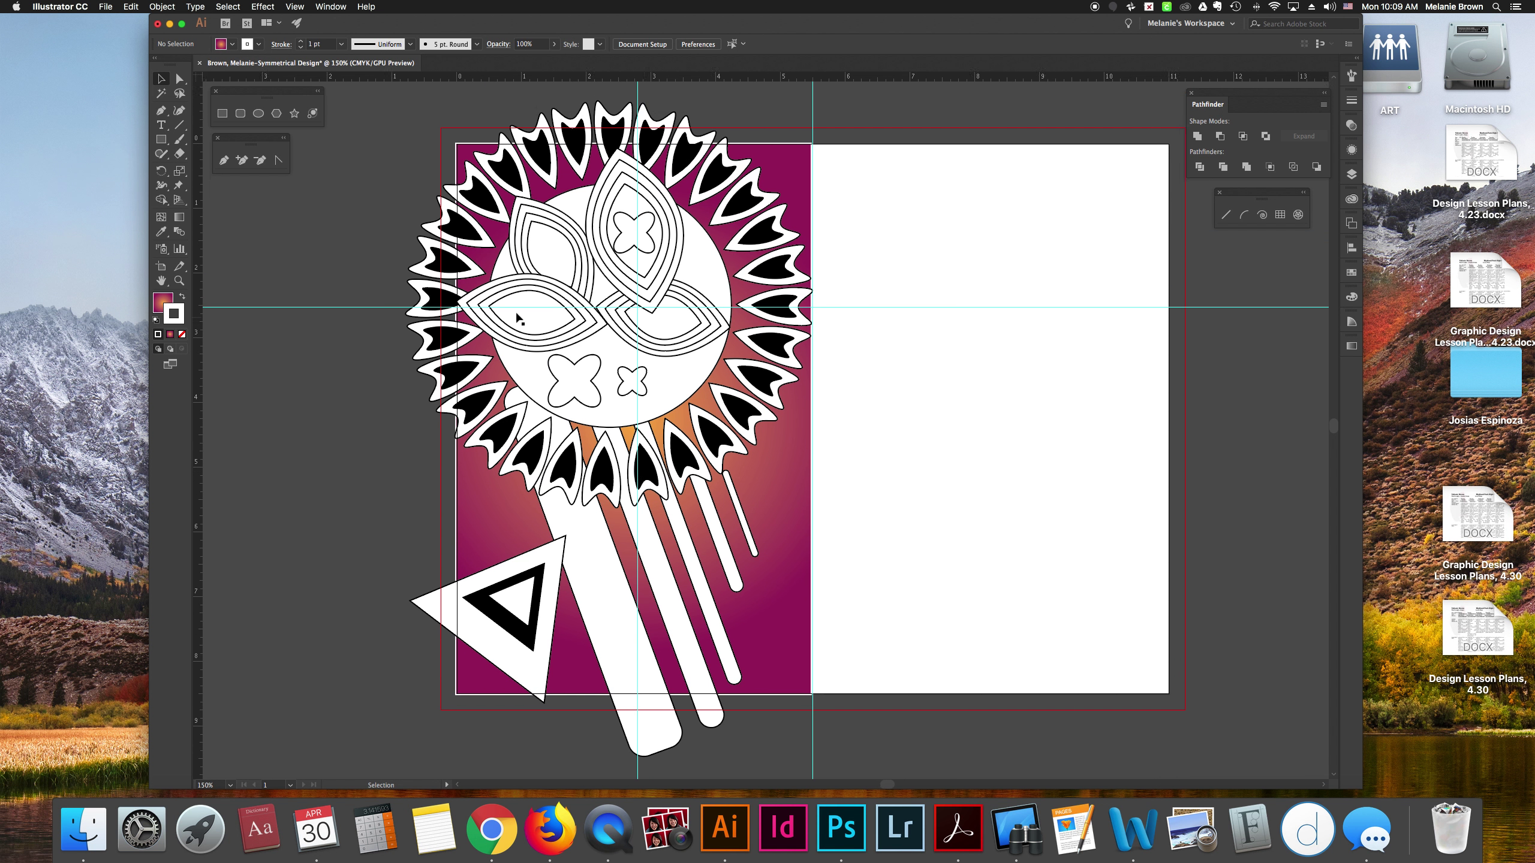
pyautogui.click(513, 292)
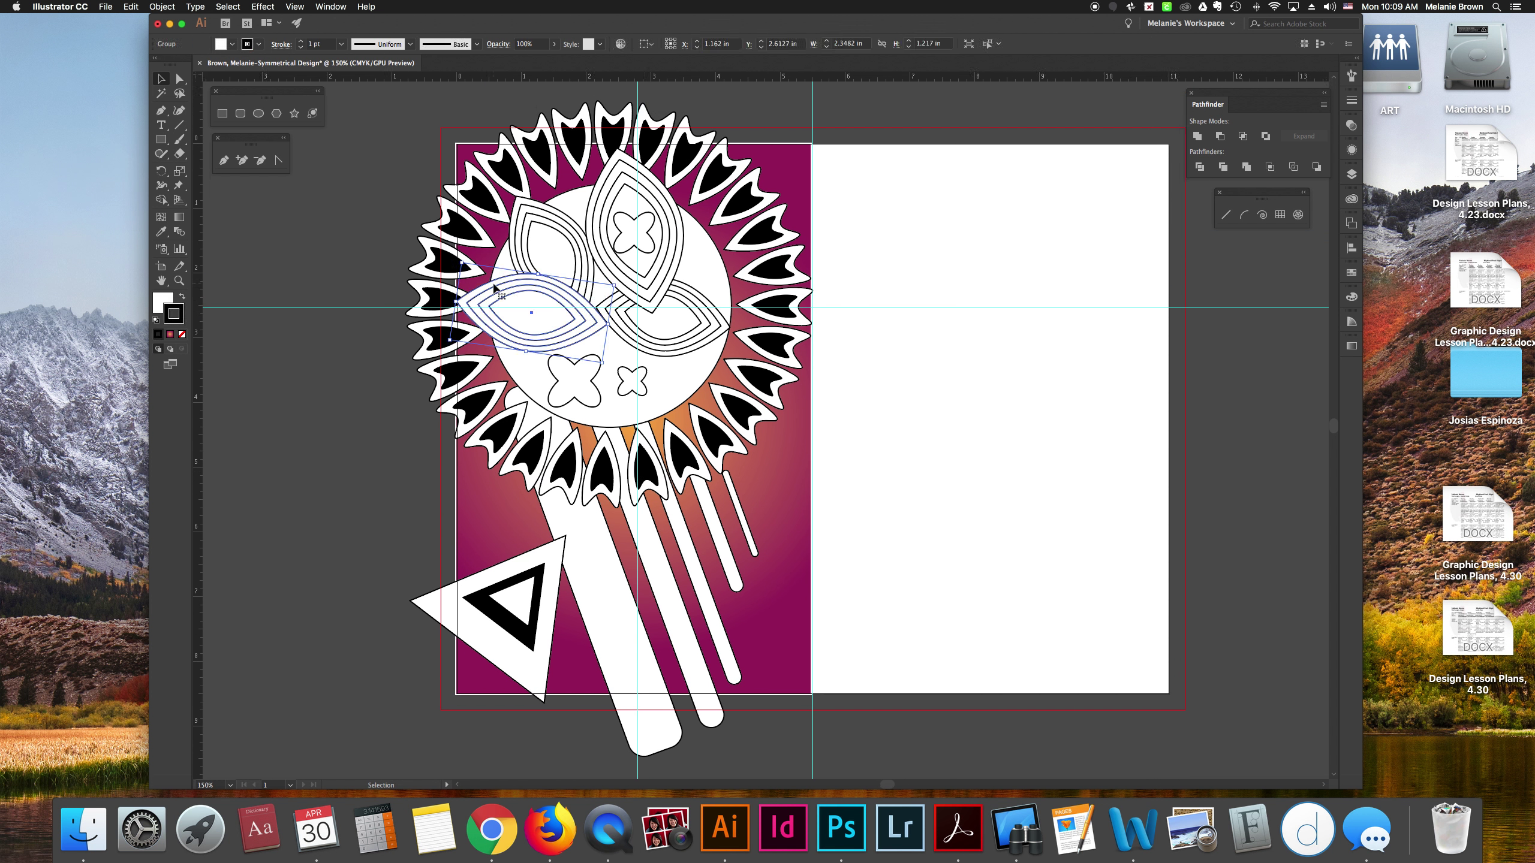
pyautogui.click(162, 6)
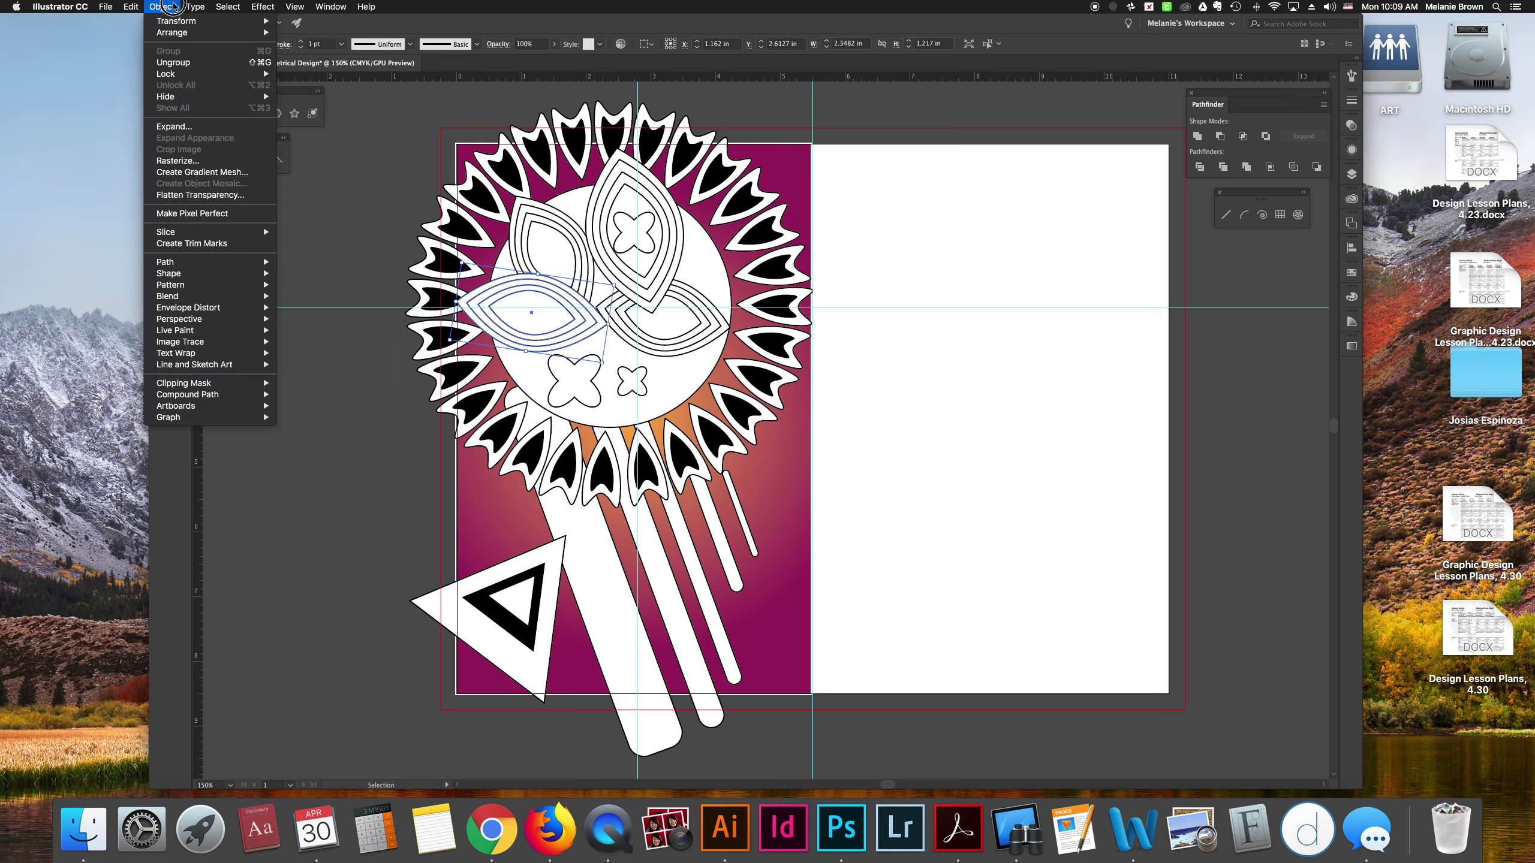
pyautogui.click(174, 62)
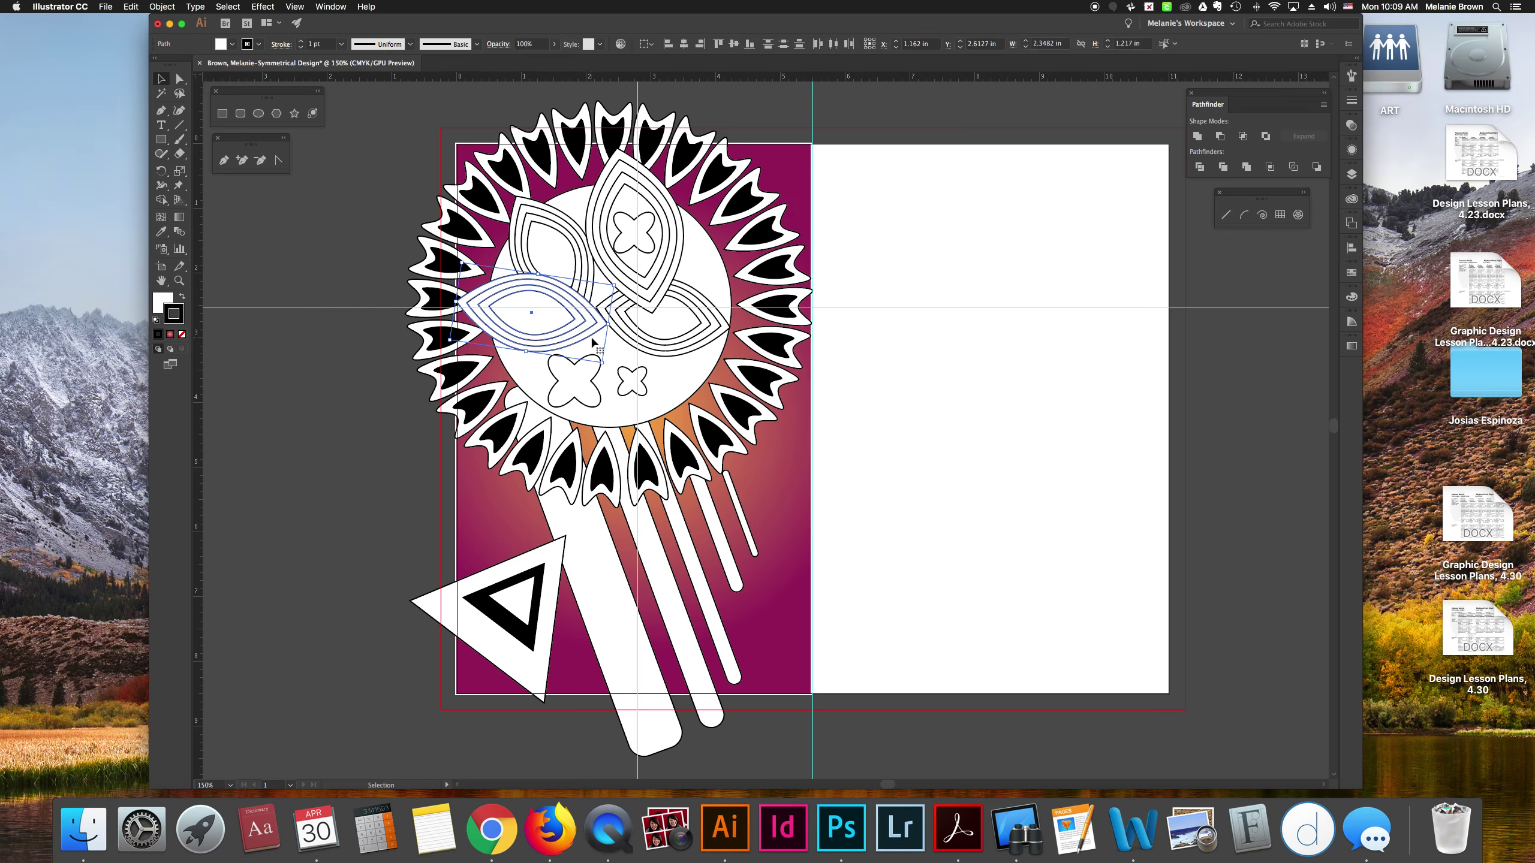
pyautogui.click(344, 296)
pyautogui.click(514, 292)
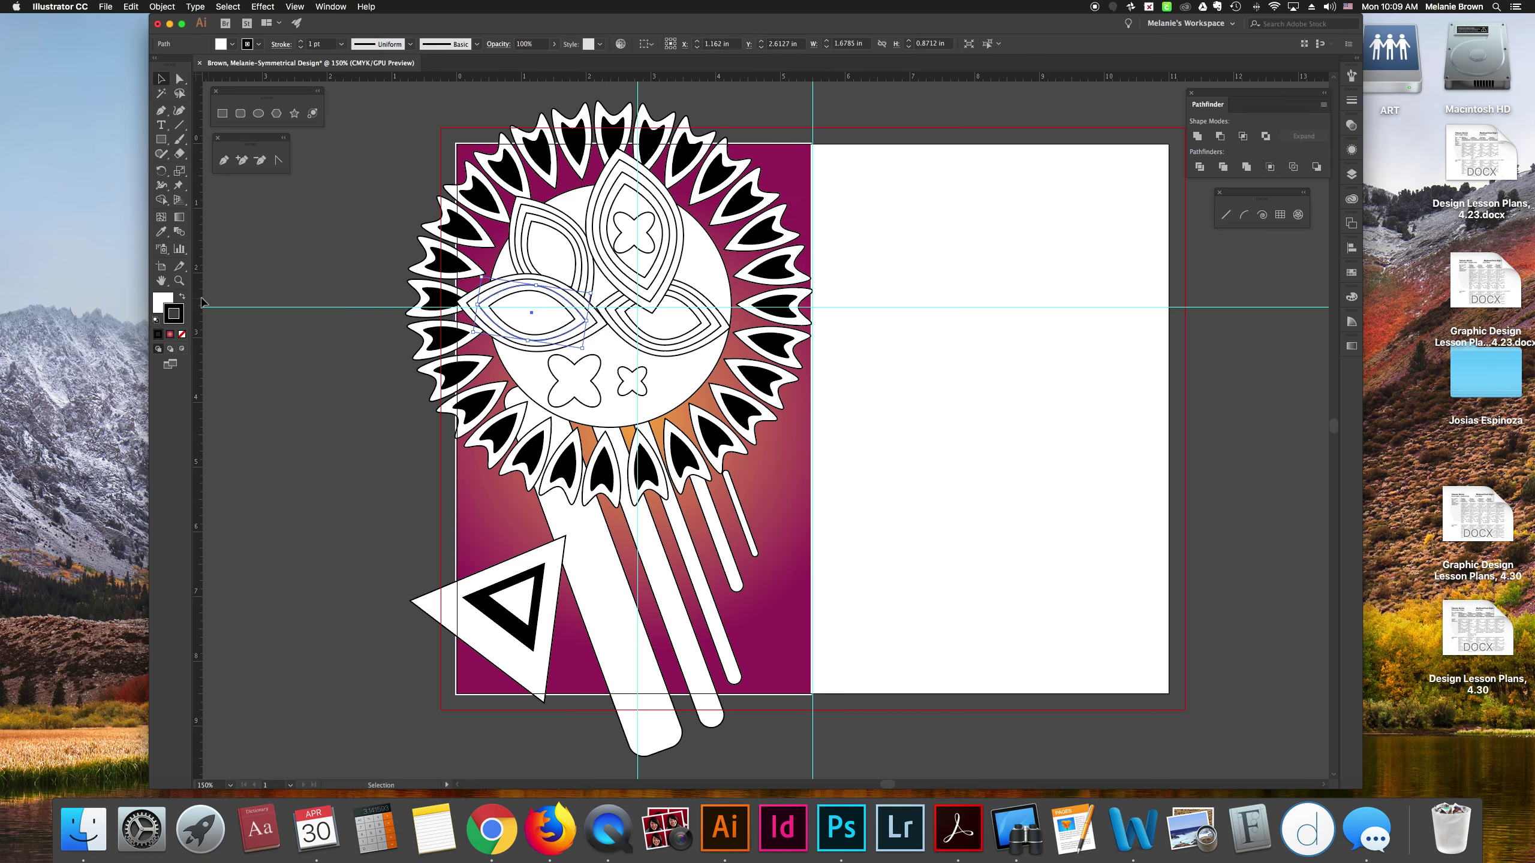
# - Swap the fill and stroke of the left horizontal leaf's selected inner outline for a black fill, and remove its stroke
pyautogui.click(182, 296)
pyautogui.click(182, 334)
pyautogui.click(264, 340)
# - Ungroup the upper-left leaf and give its second-innermost outline a black fill with no stroke
pyautogui.click(554, 223)
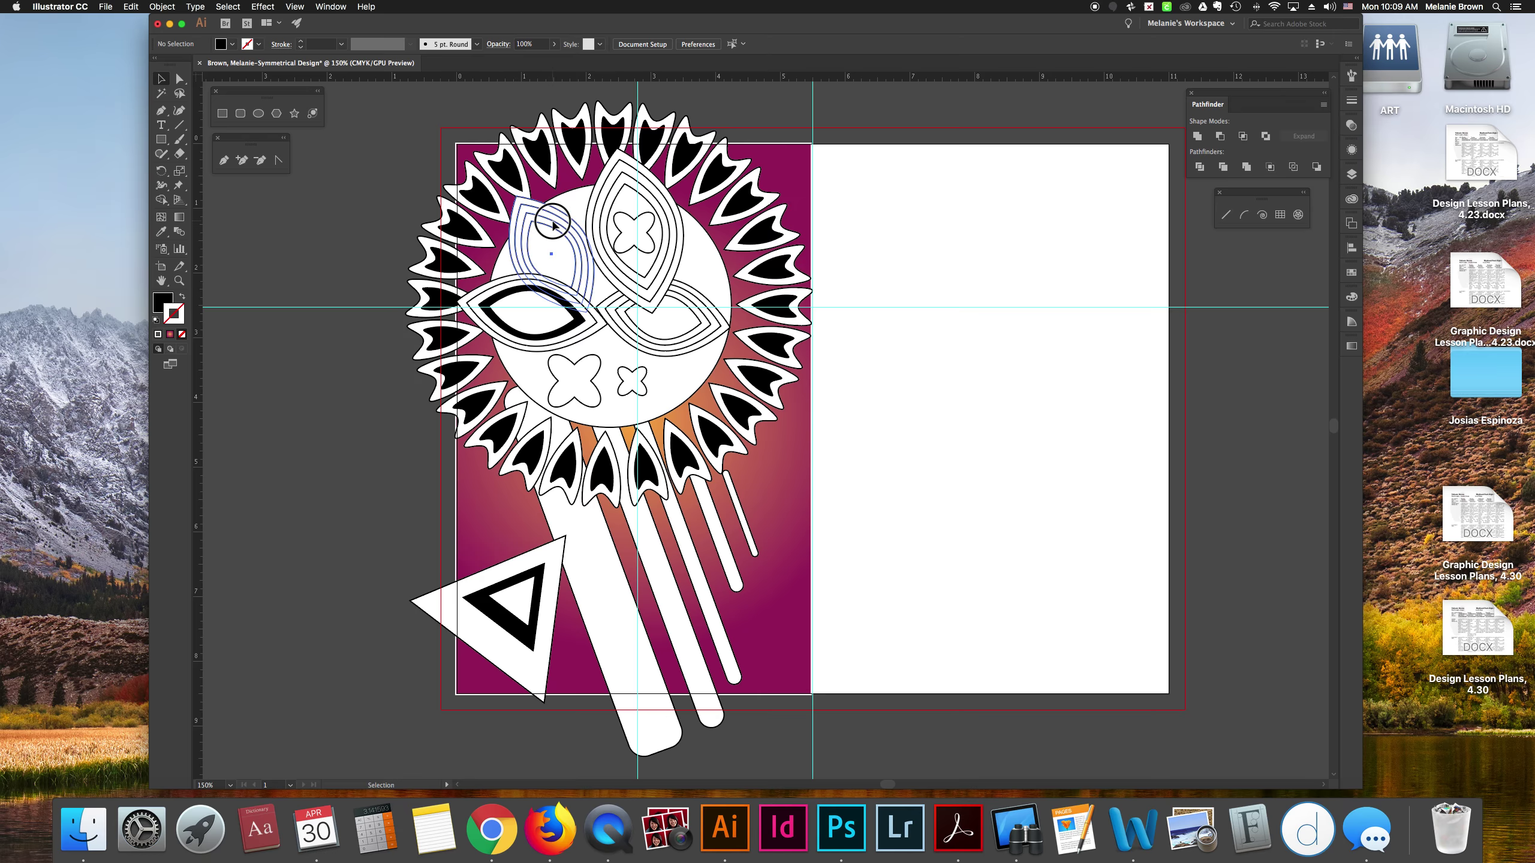
pyautogui.click(163, 6)
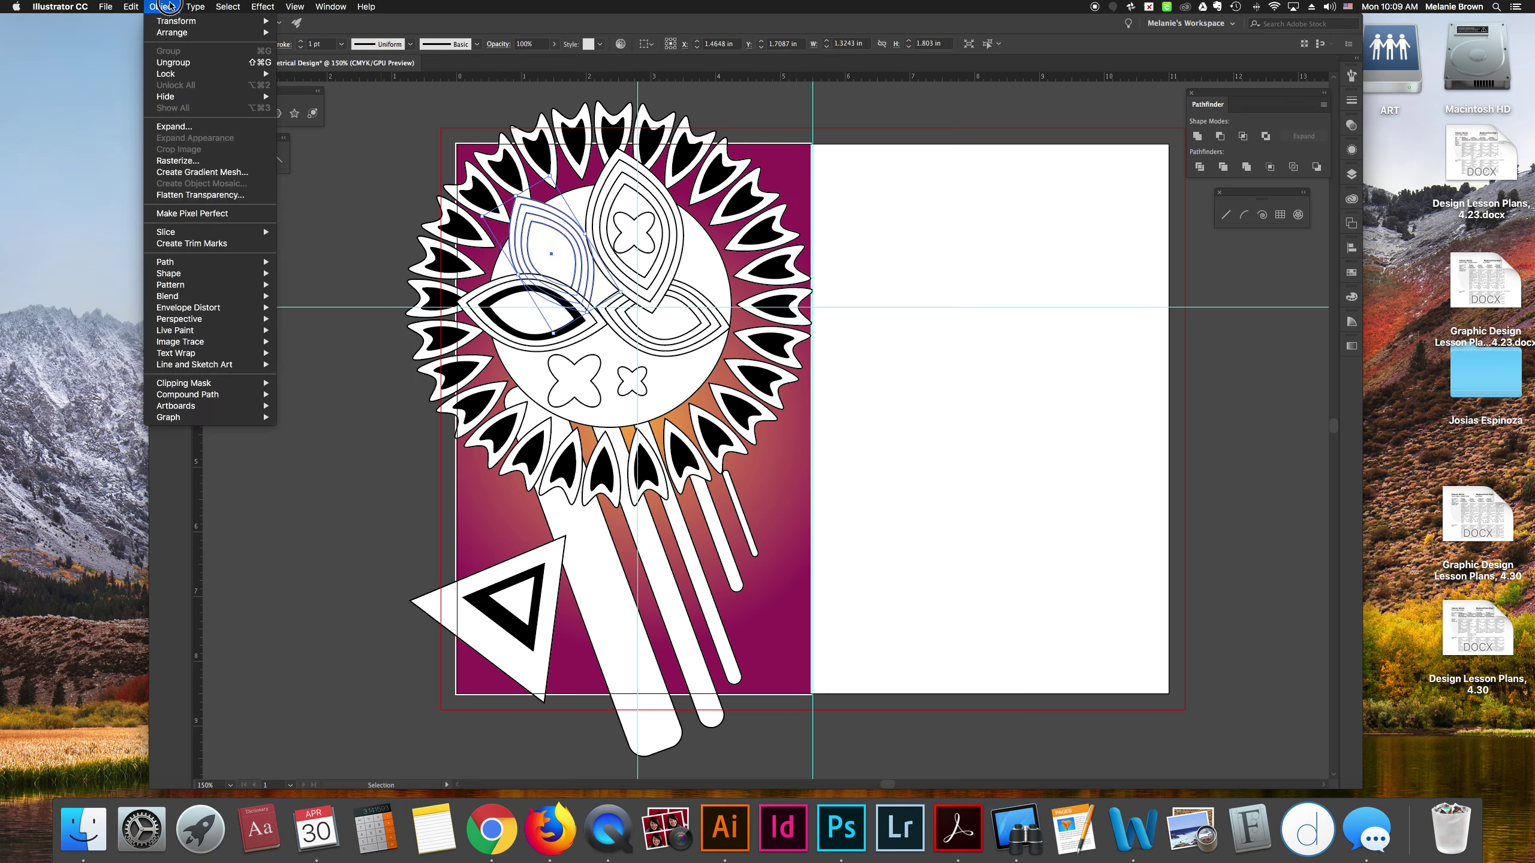
pyautogui.click(173, 63)
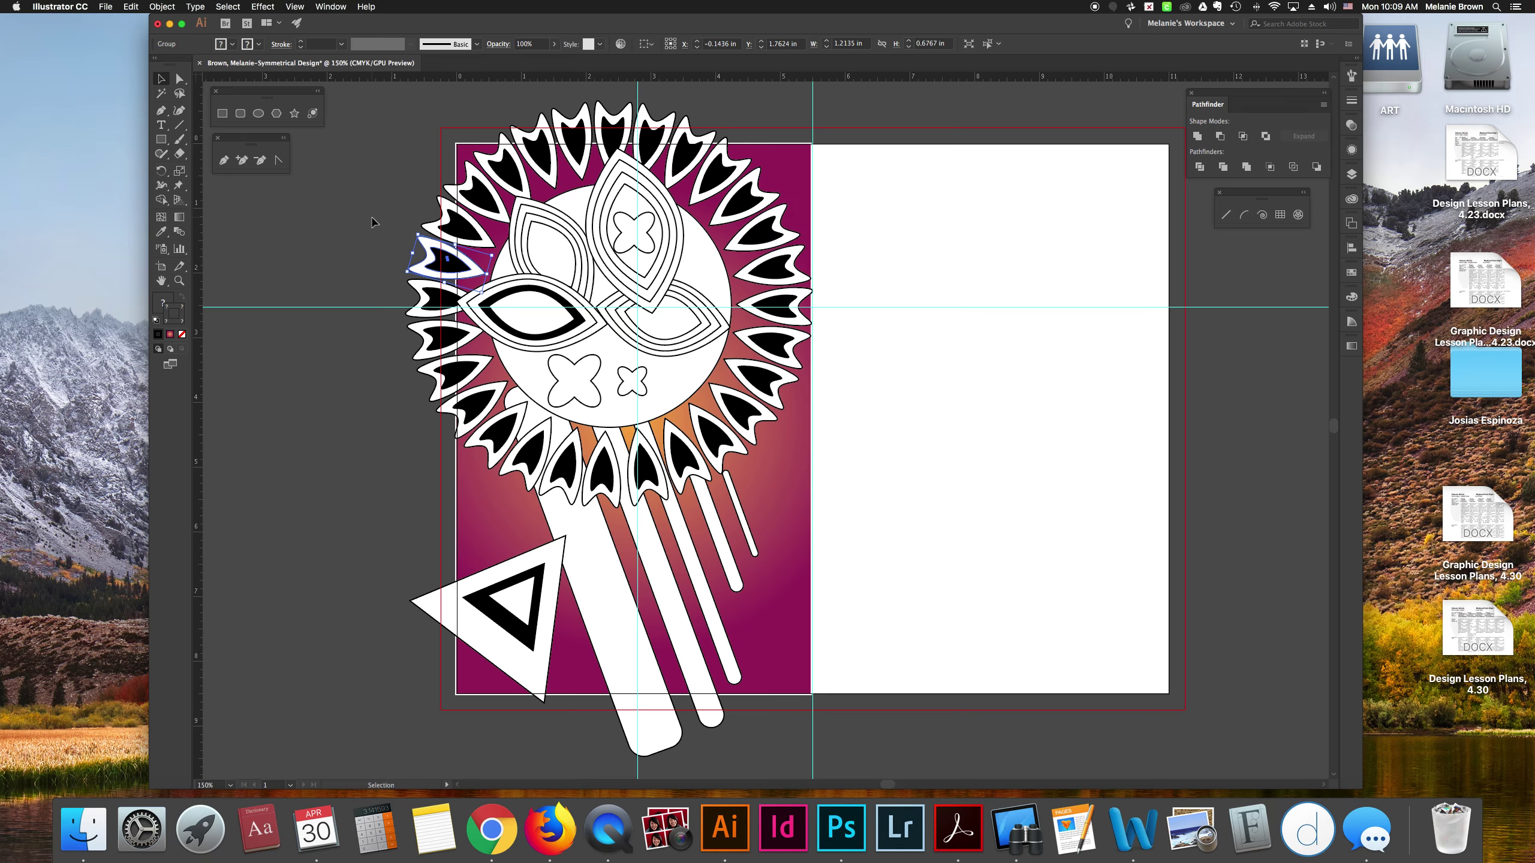
pyautogui.click(551, 224)
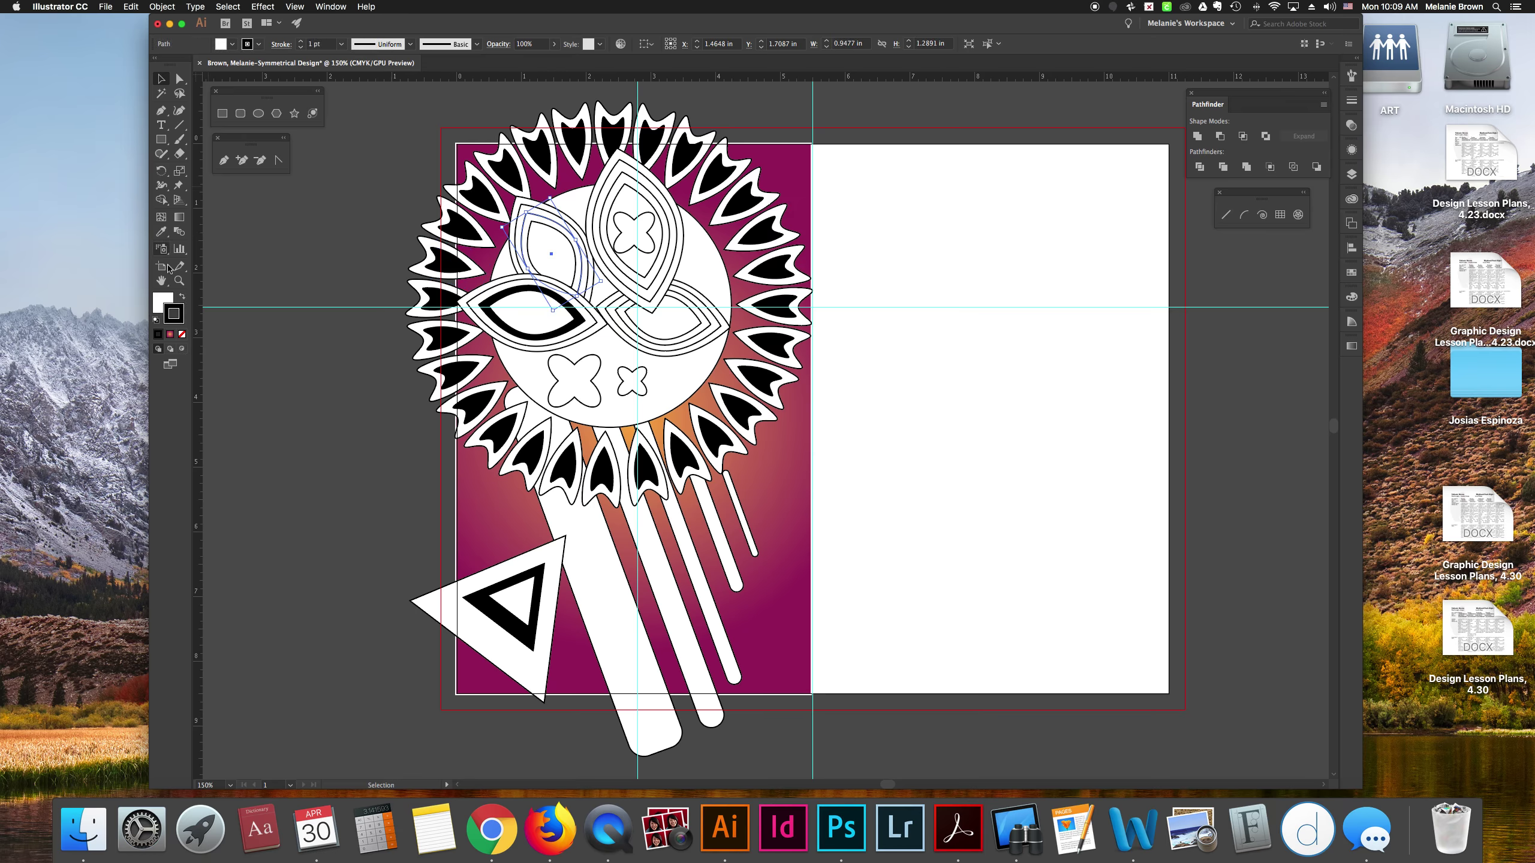
pyautogui.click(182, 297)
pyautogui.click(181, 334)
pyautogui.click(281, 326)
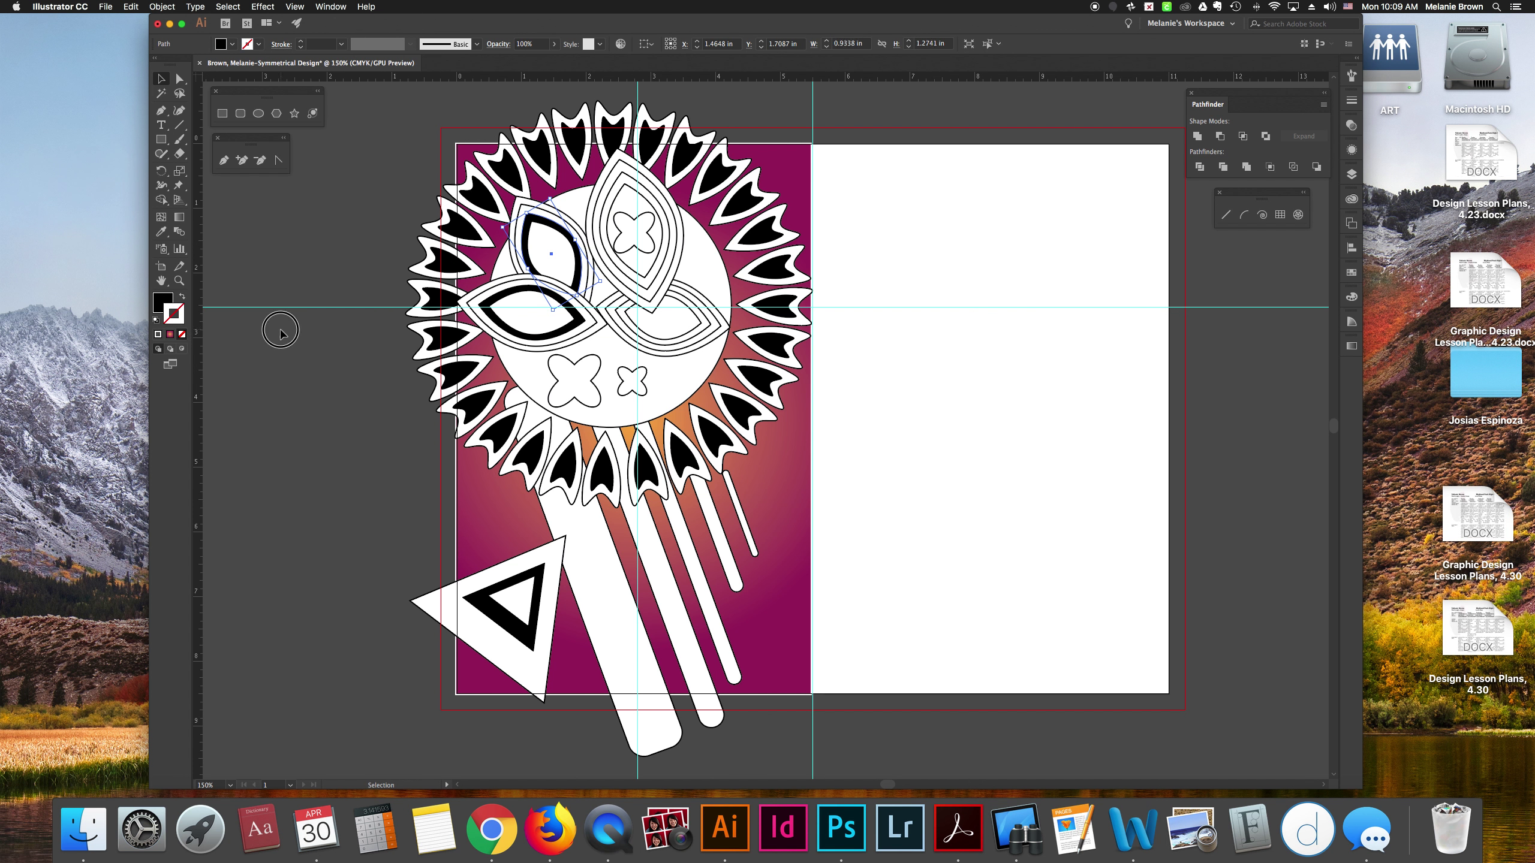
# - Ungroup the tall vertical leaf from its flower, and ungroup the nested leaf outlines as well
pyautogui.click(639, 188)
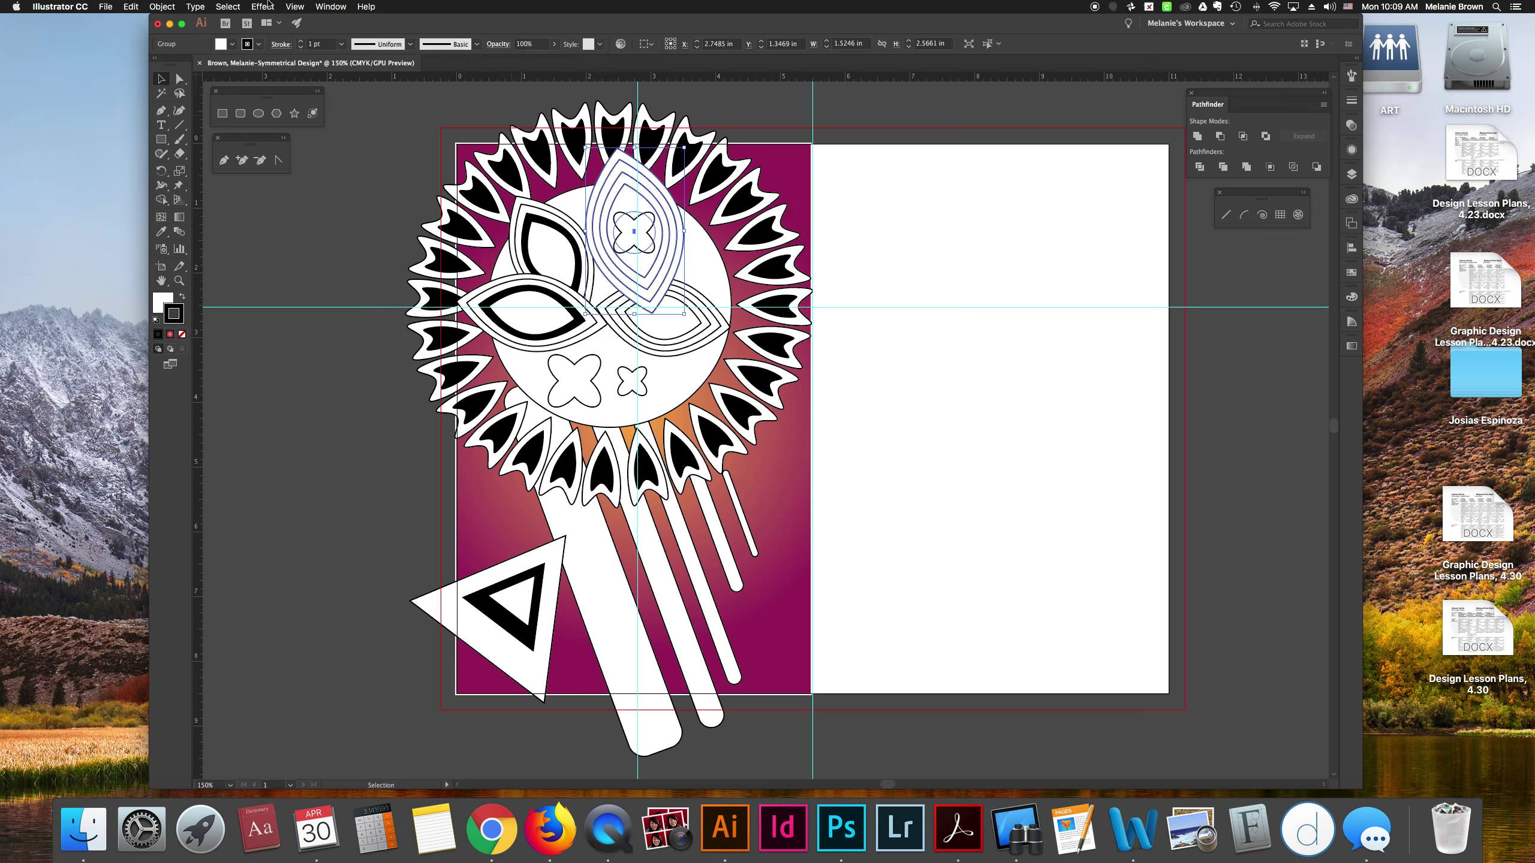
pyautogui.click(162, 6)
pyautogui.click(181, 69)
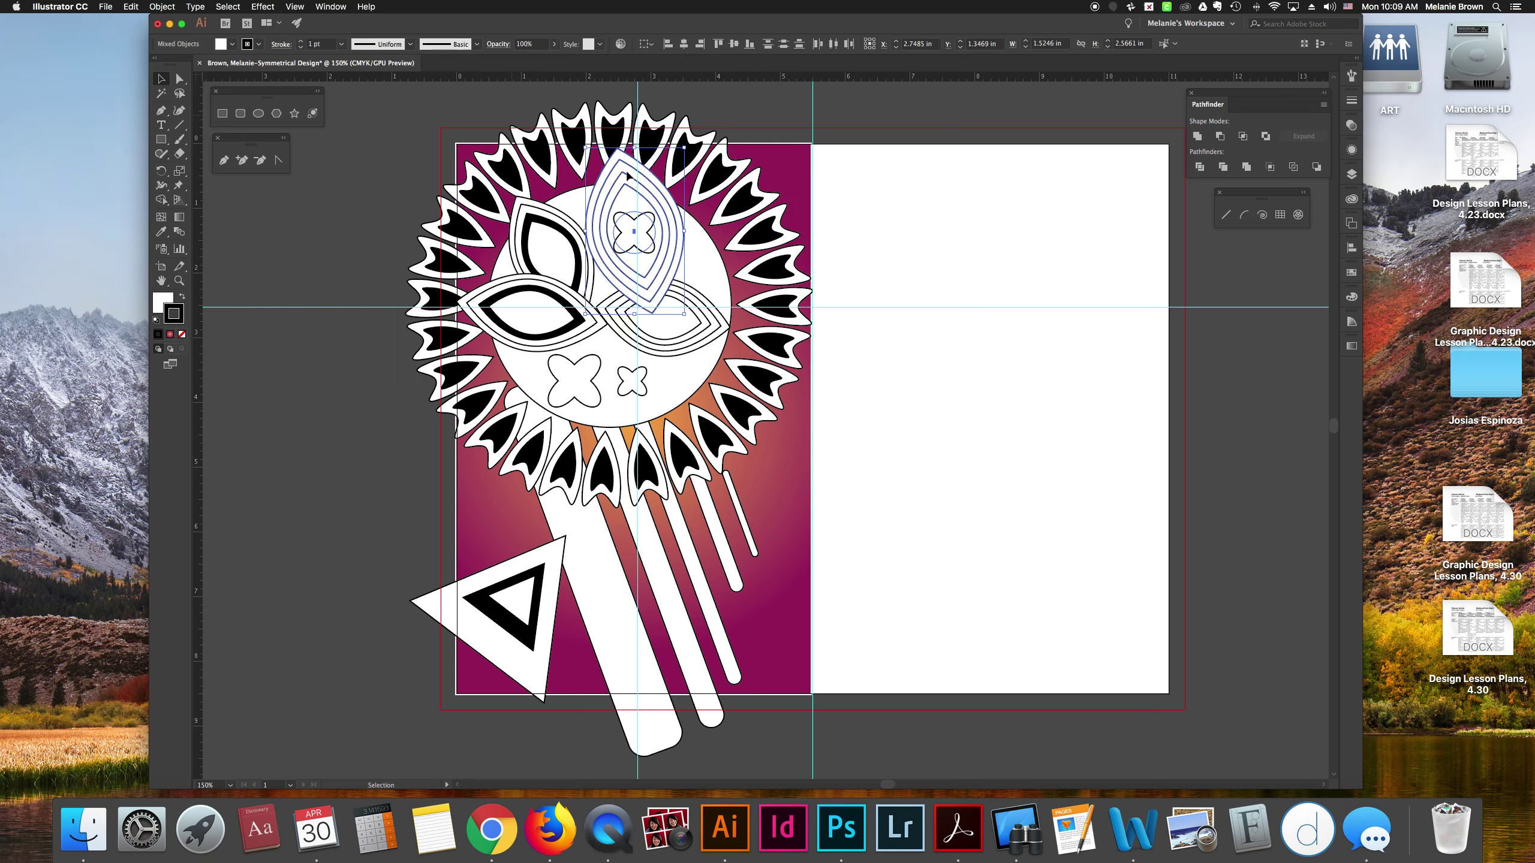
pyautogui.click(428, 107)
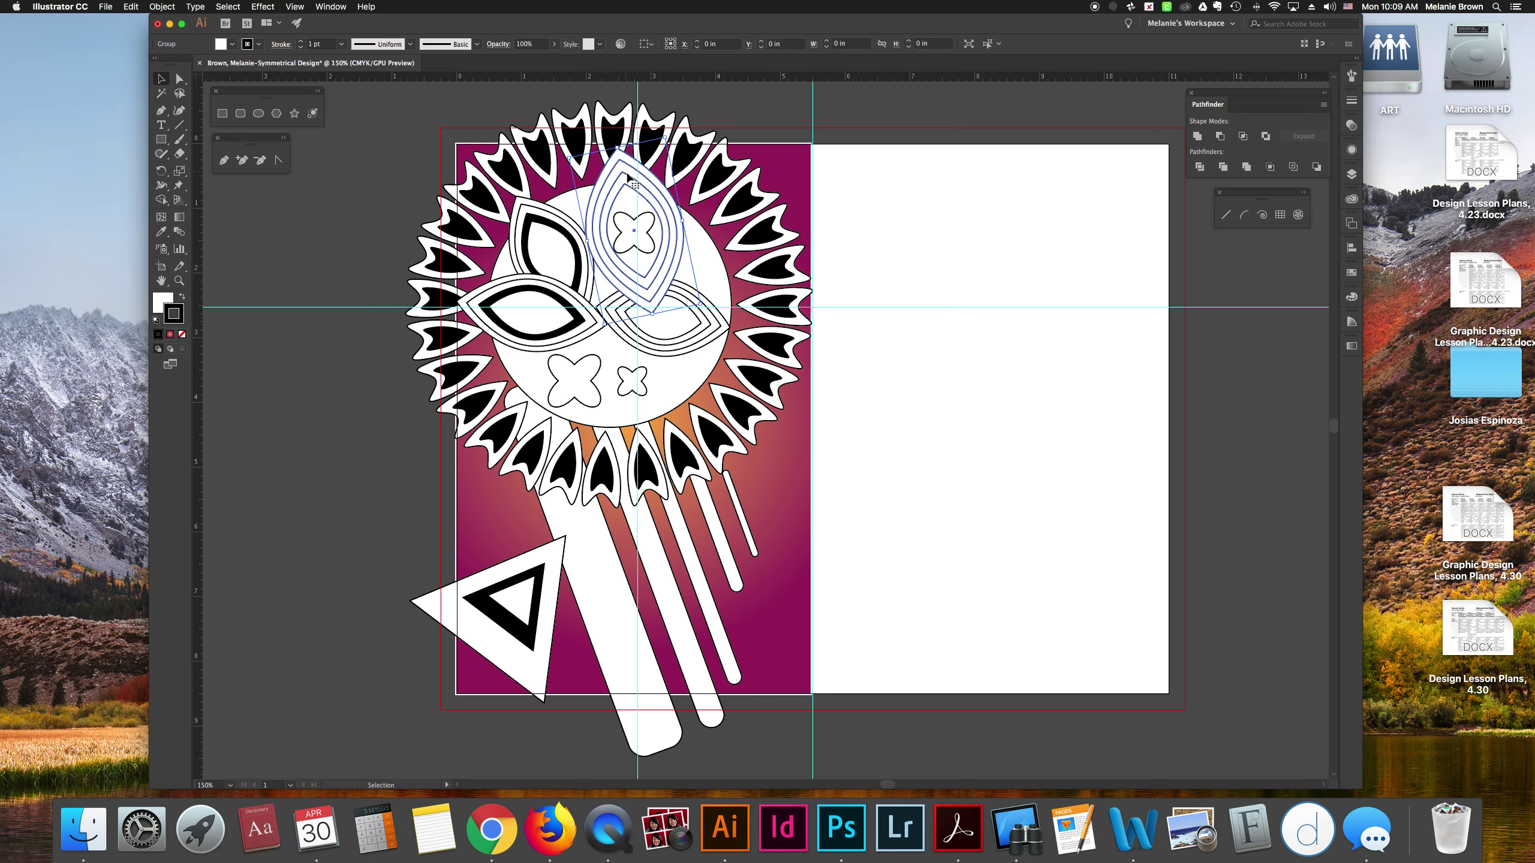
pyautogui.click(622, 175)
pyautogui.click(155, 6)
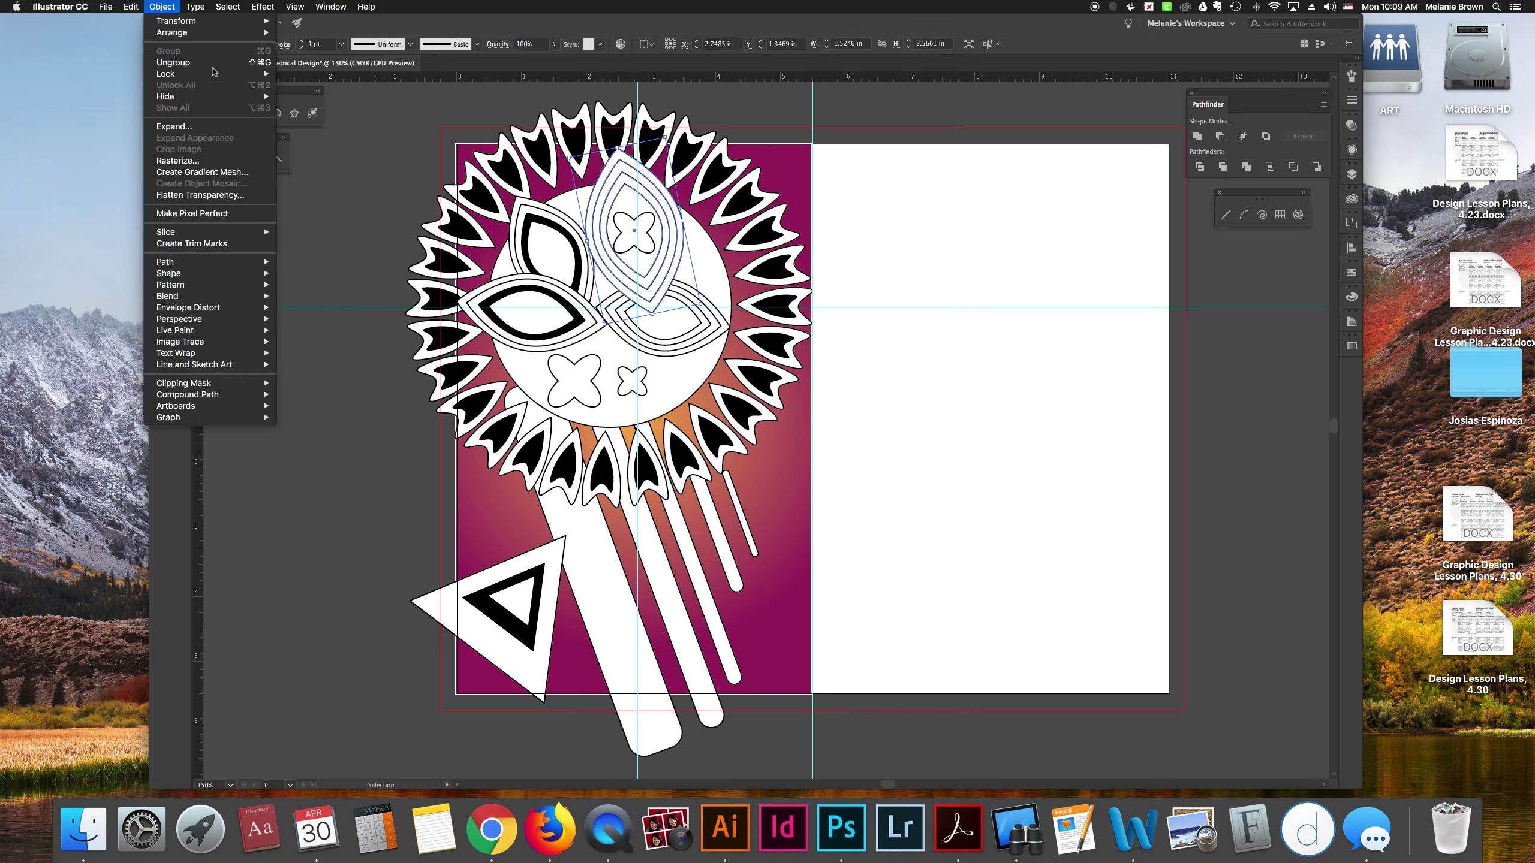
pyautogui.click(181, 75)
pyautogui.click(509, 99)
# - Give the vertical leaf's second-innermost outline a black fill by swapping fill and stroke, and remove its stroke
pyautogui.click(622, 179)
pyautogui.click(182, 297)
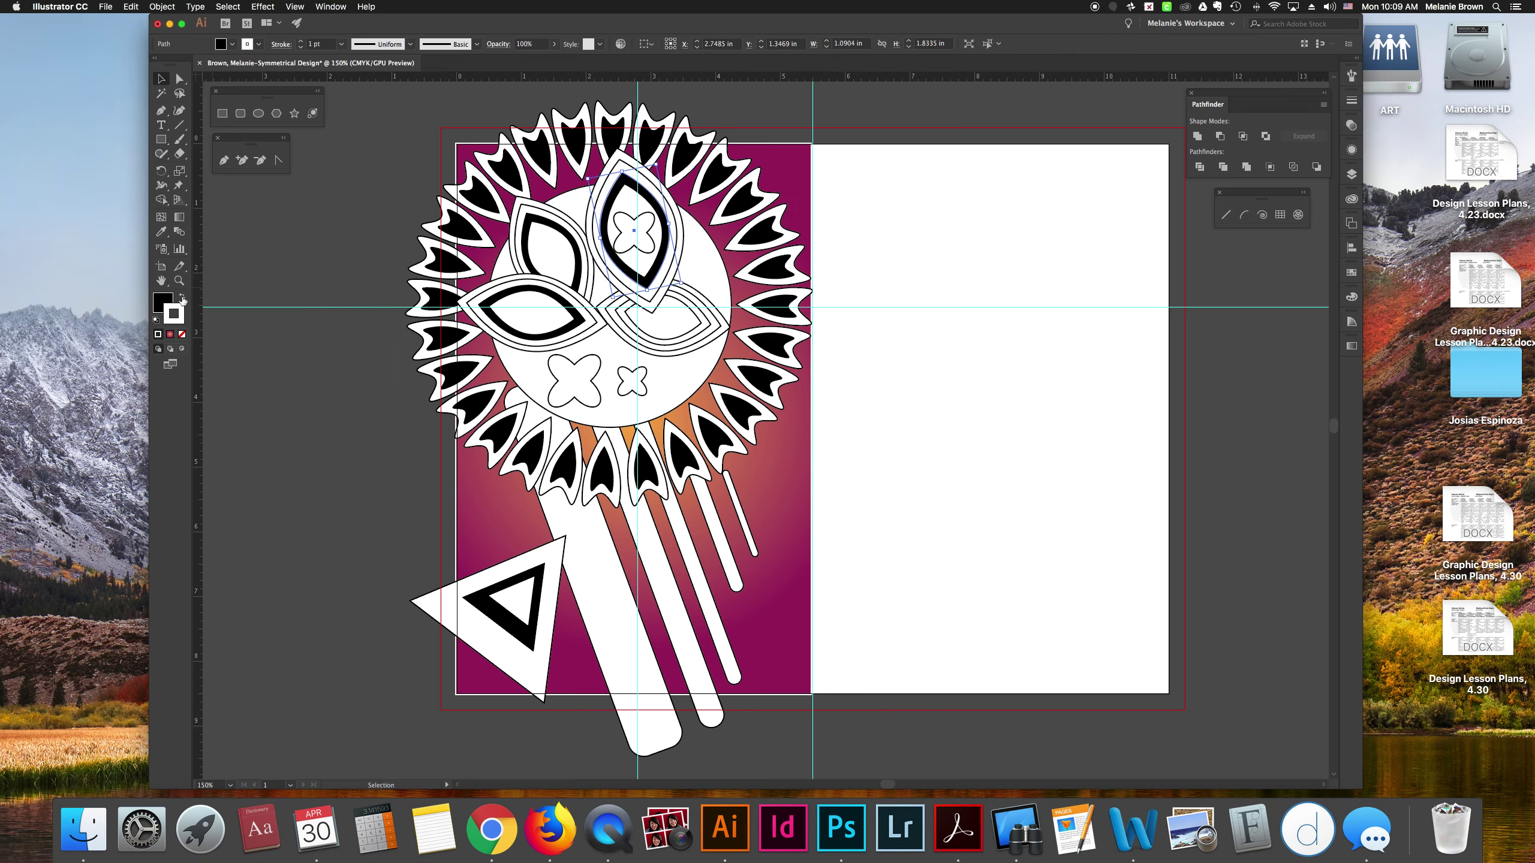
pyautogui.click(181, 334)
# - Ungroup the right horizontal leaf and give its second-innermost outline a black fill with no stroke
pyautogui.click(648, 321)
pyautogui.click(162, 7)
pyautogui.click(179, 61)
pyautogui.click(676, 341)
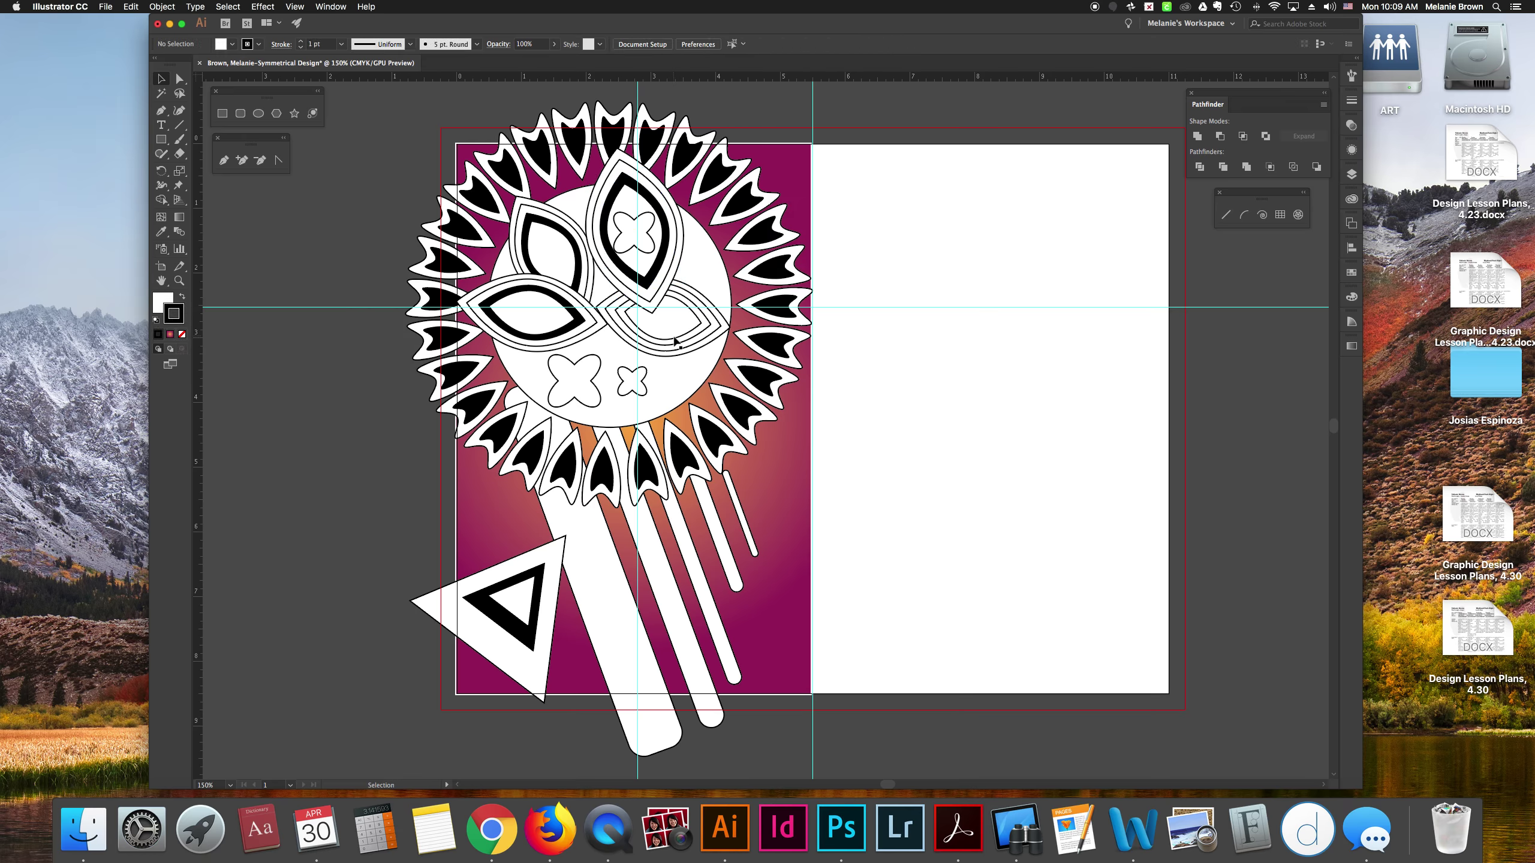
pyautogui.click(703, 315)
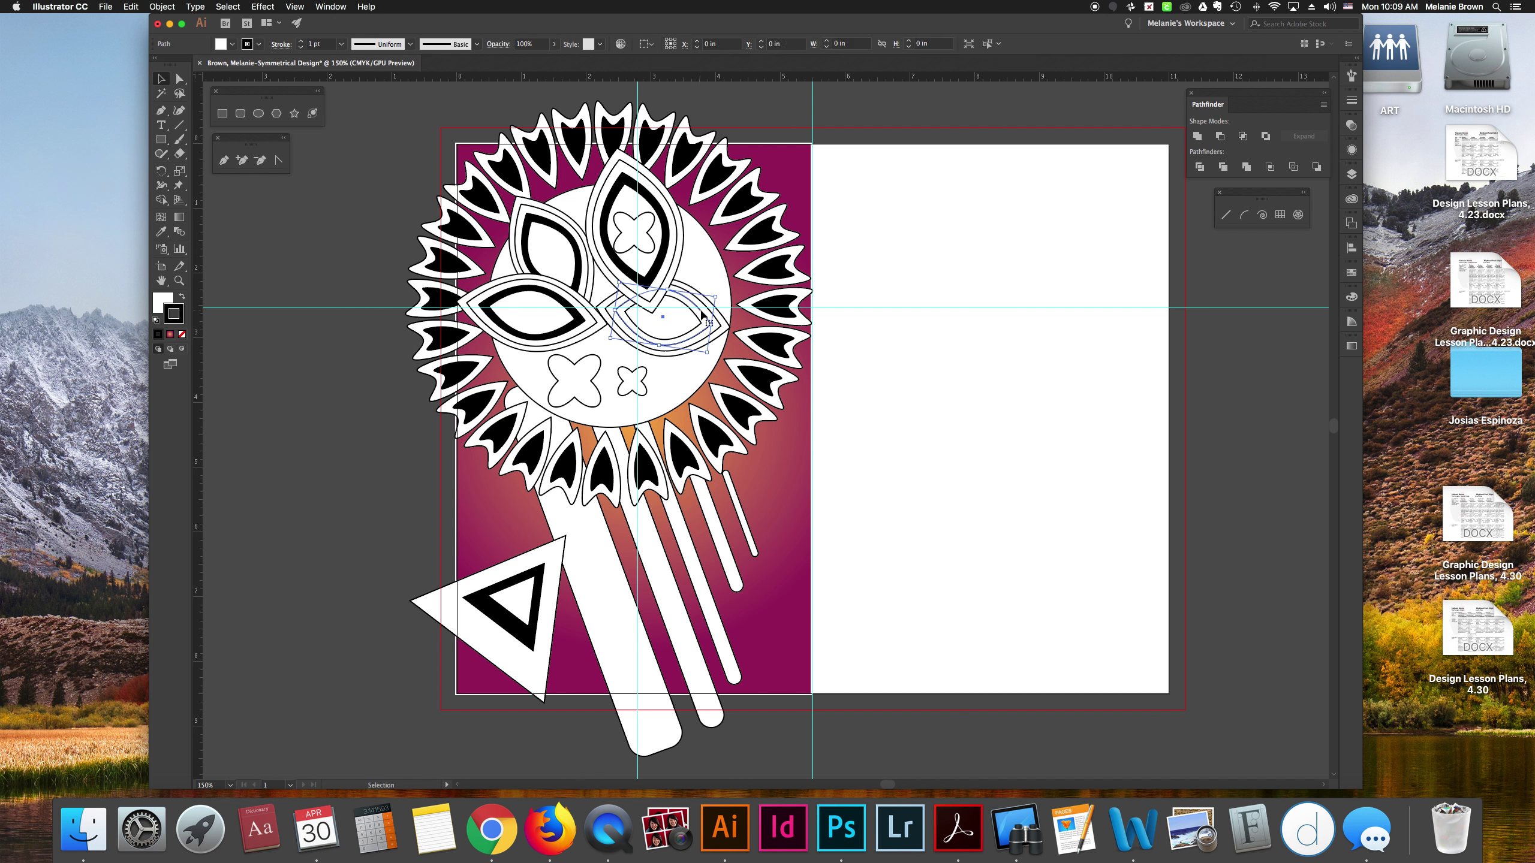
pyautogui.click(181, 296)
pyautogui.click(183, 336)
pyautogui.click(409, 311)
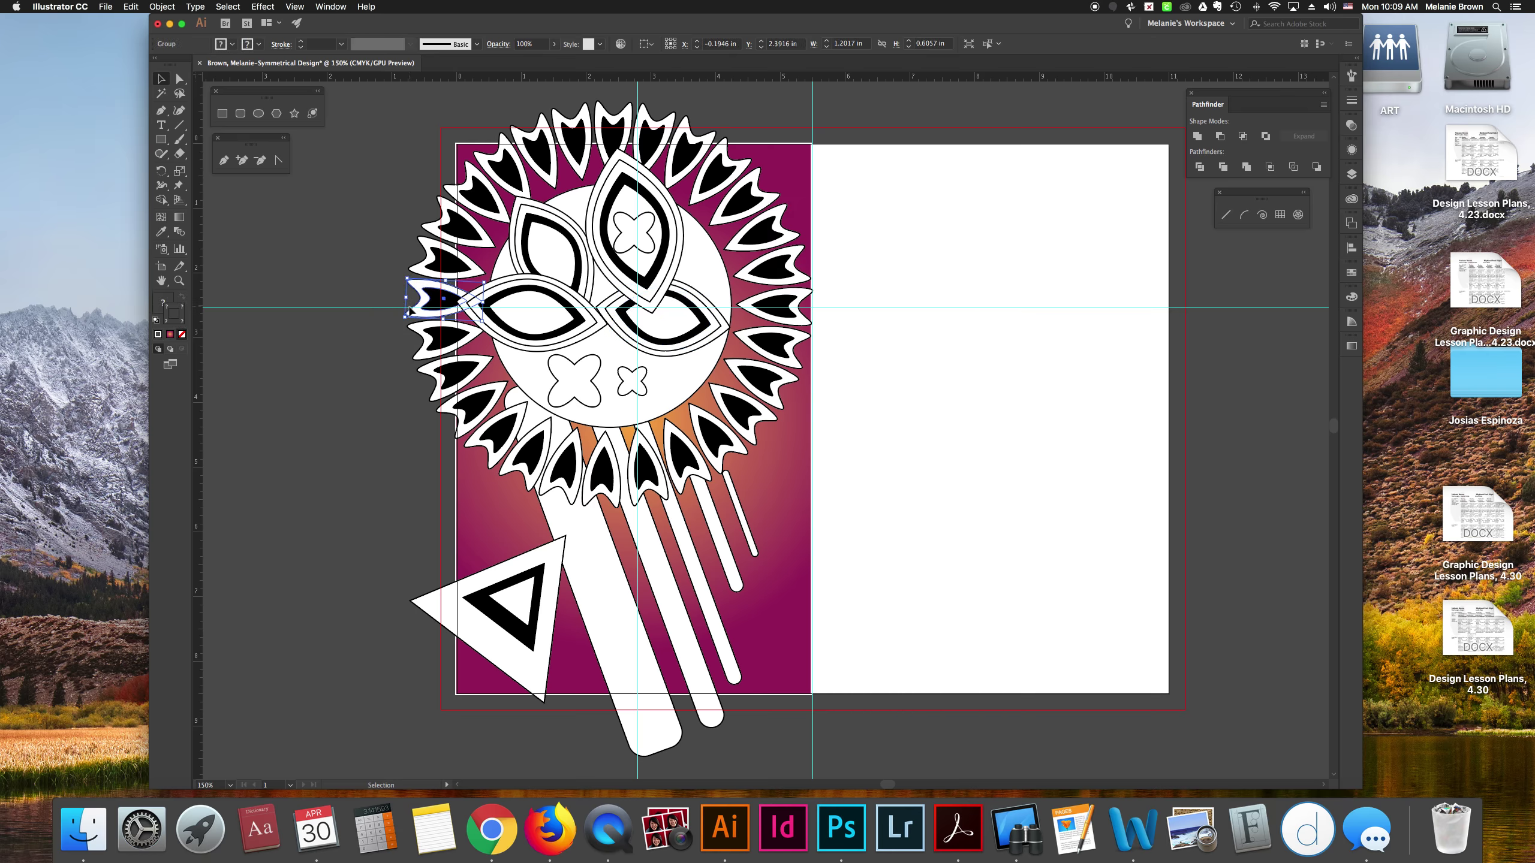
# - Give the flower inside the vertical leaf a black fill with no stroke and deselect it
pyautogui.click(636, 219)
pyautogui.moveTo(655, 212); pyautogui.dragTo(650, 216)
pyautogui.click(182, 296)
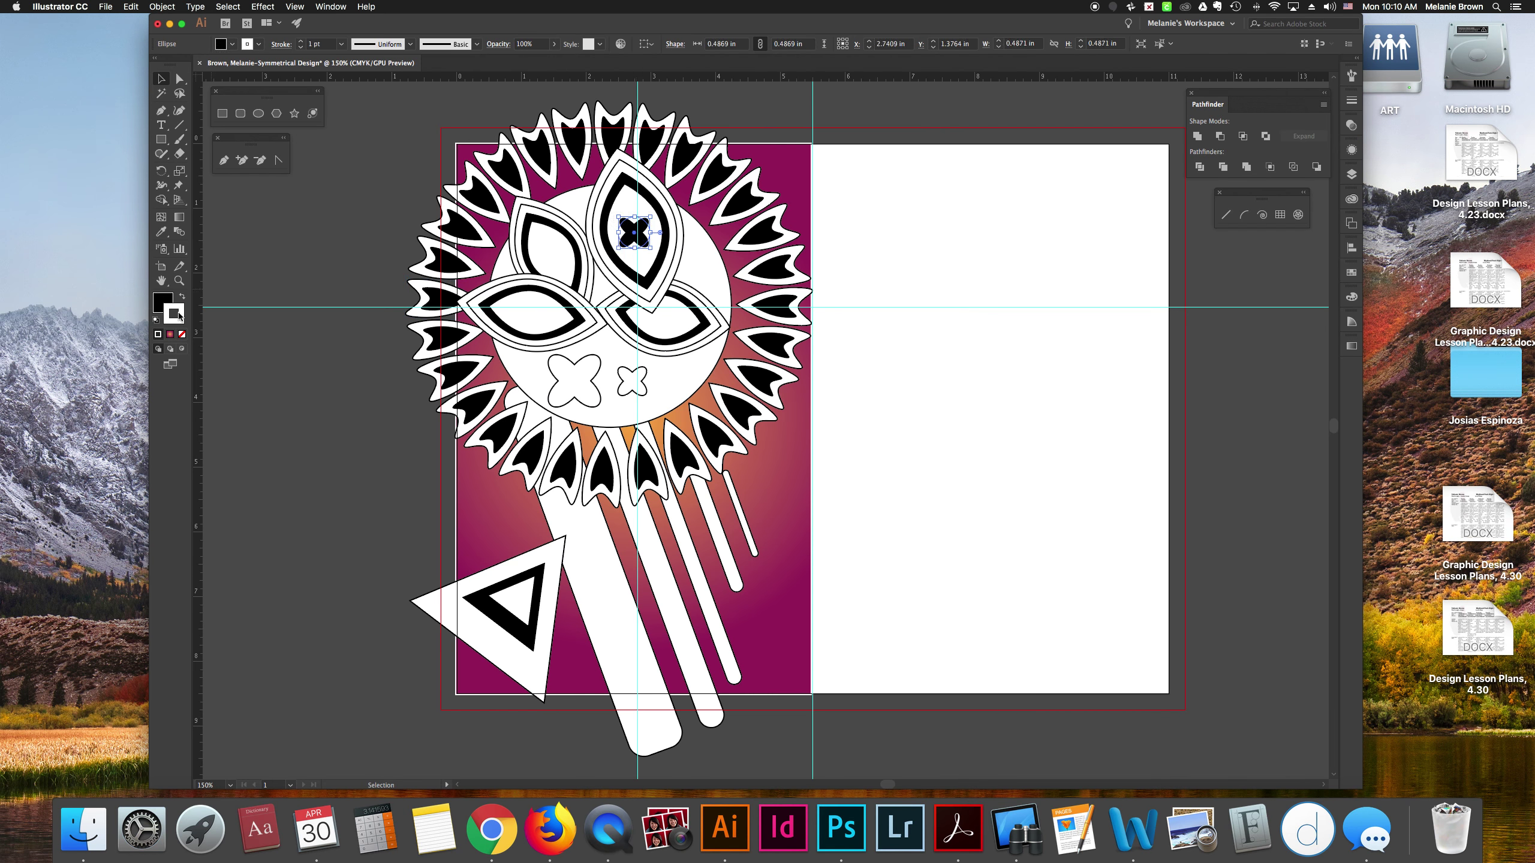
pyautogui.click(182, 335)
pyautogui.click(235, 346)
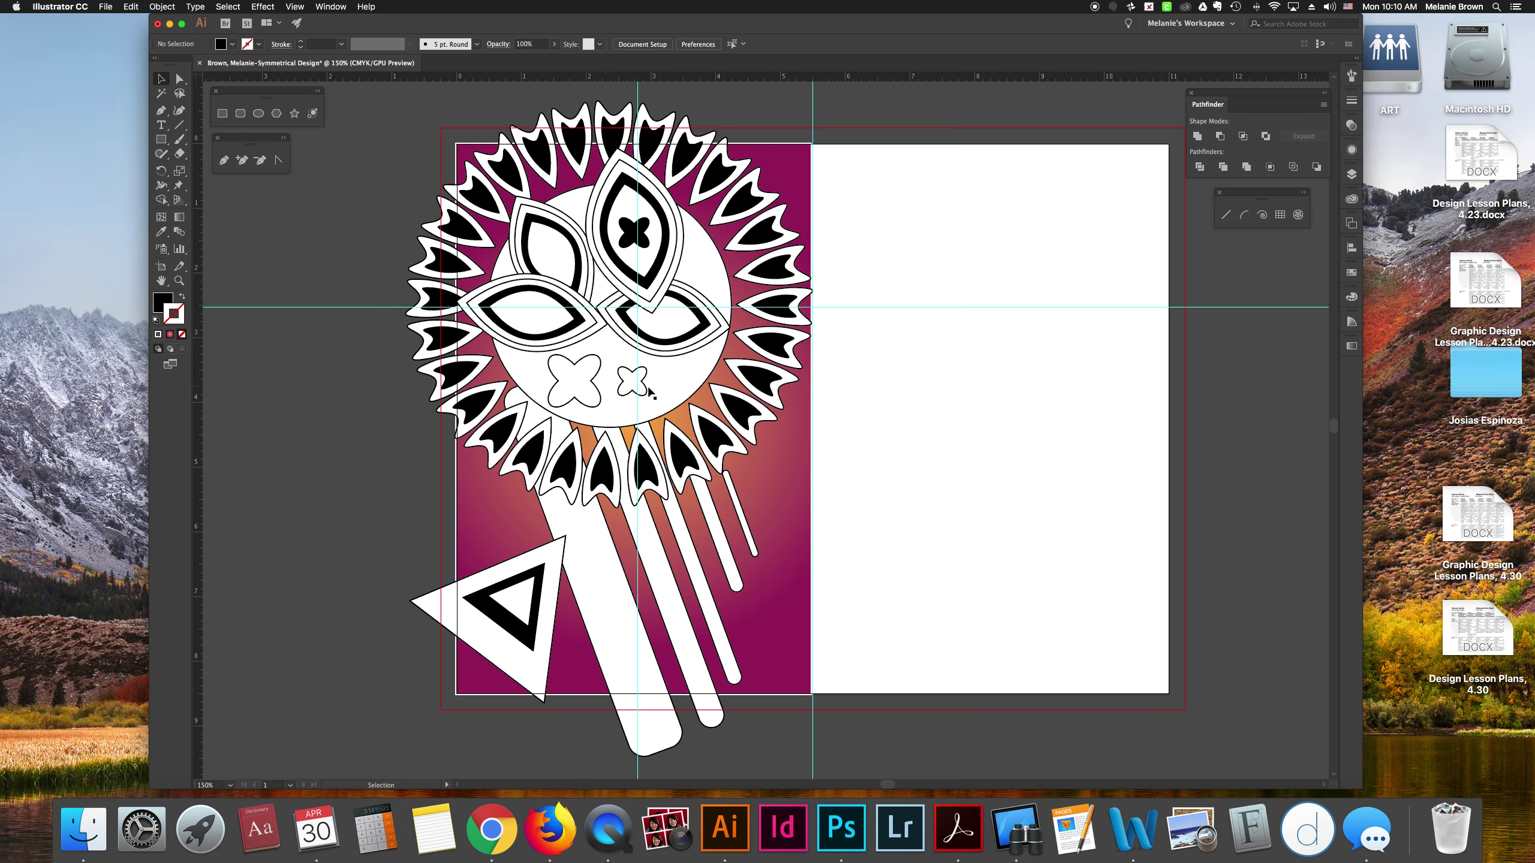
pyautogui.click(590, 120)
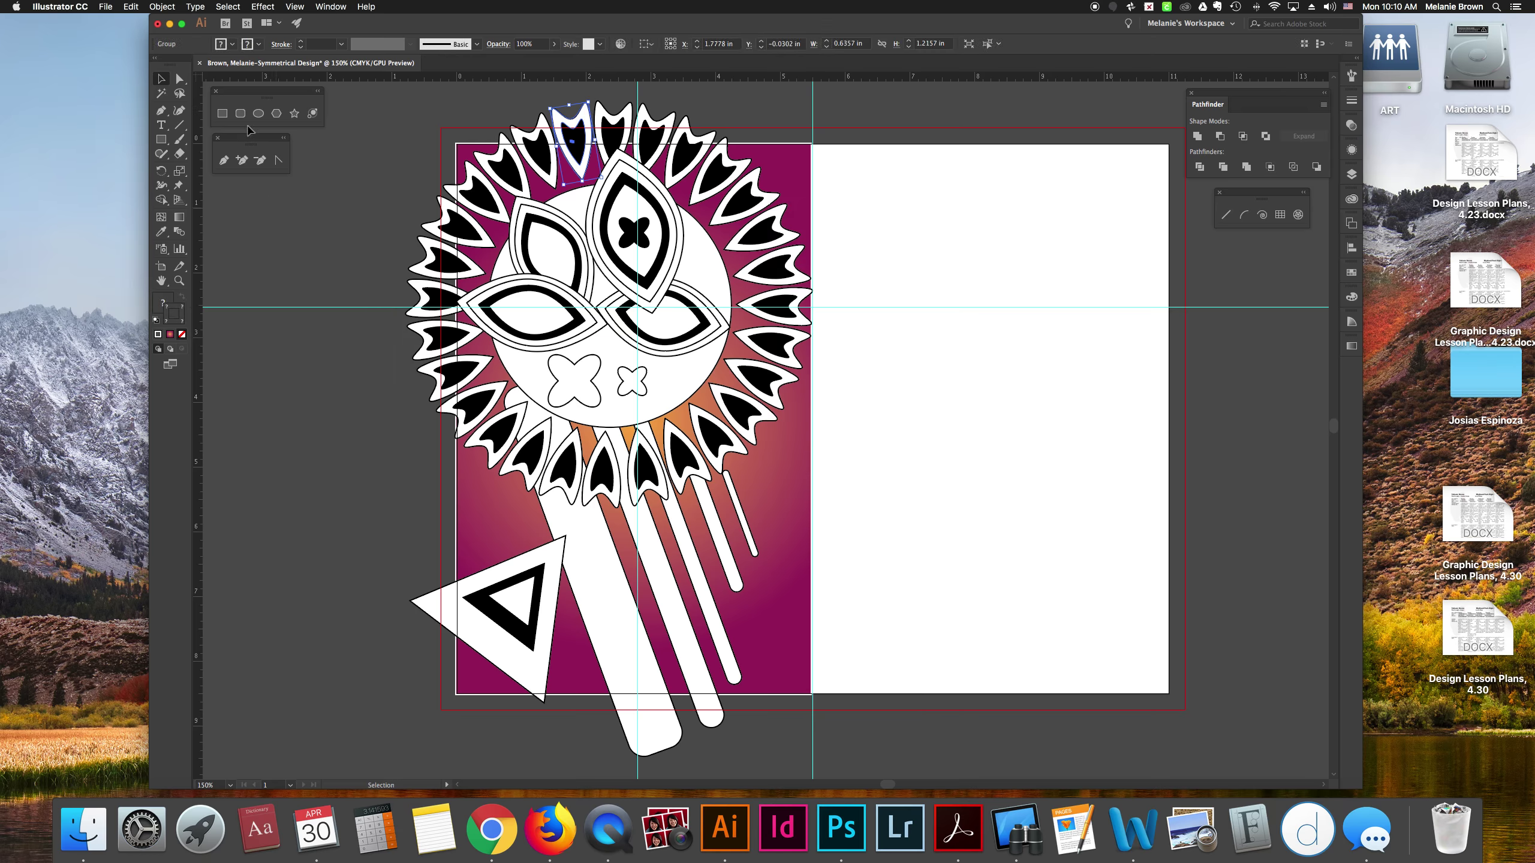
pyautogui.keyDown('shift'); pyautogui.click(673, 122); pyautogui.keyUp('shift')
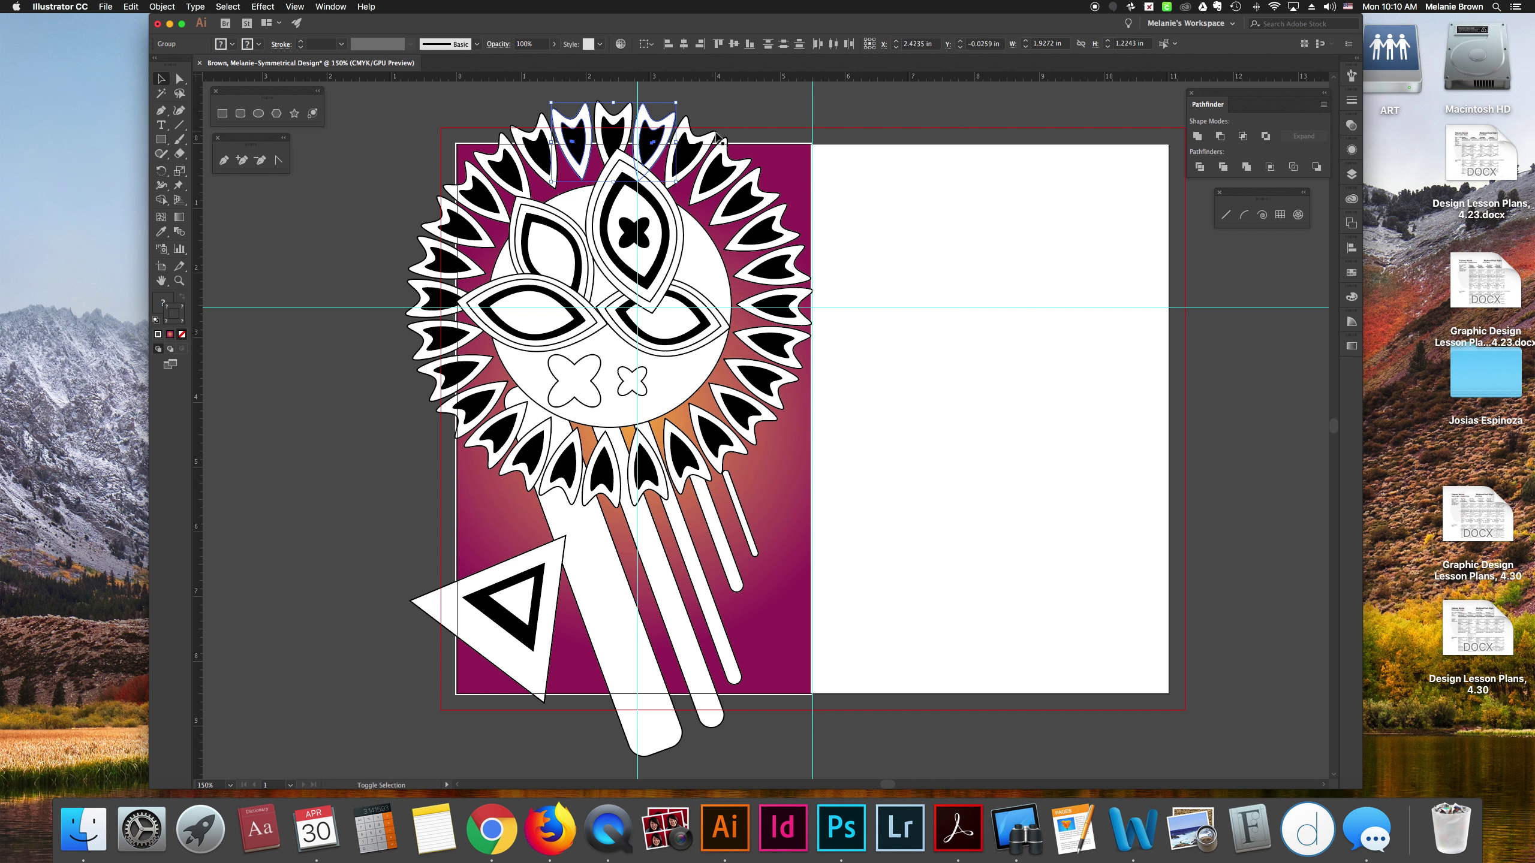
pyautogui.keyDown('shift'); pyautogui.click(744, 169); pyautogui.keyUp('shift')
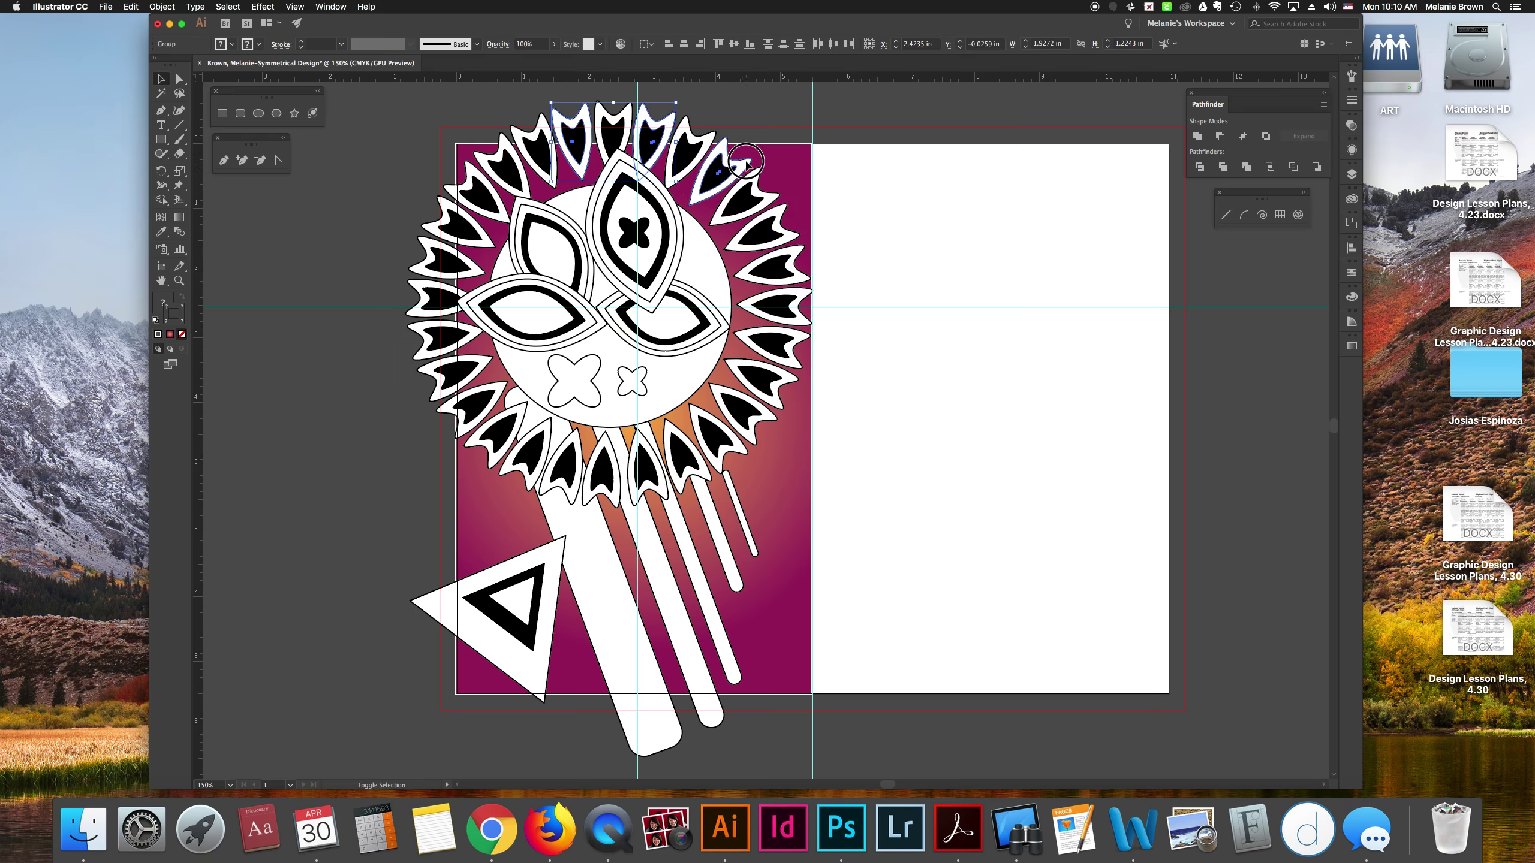
pyautogui.keyDown('shift'); pyautogui.click(794, 234); pyautogui.keyUp('shift')
pyautogui.keyDown('shift'); pyautogui.click(803, 303); pyautogui.keyUp('shift')
pyautogui.keyDown('shift'); pyautogui.click(787, 386); pyautogui.keyUp('shift')
pyautogui.keyDown('shift'); pyautogui.click(775, 420); pyautogui.keyUp('shift')
pyautogui.keyDown('shift'); pyautogui.click(702, 473); pyautogui.keyUp('shift')
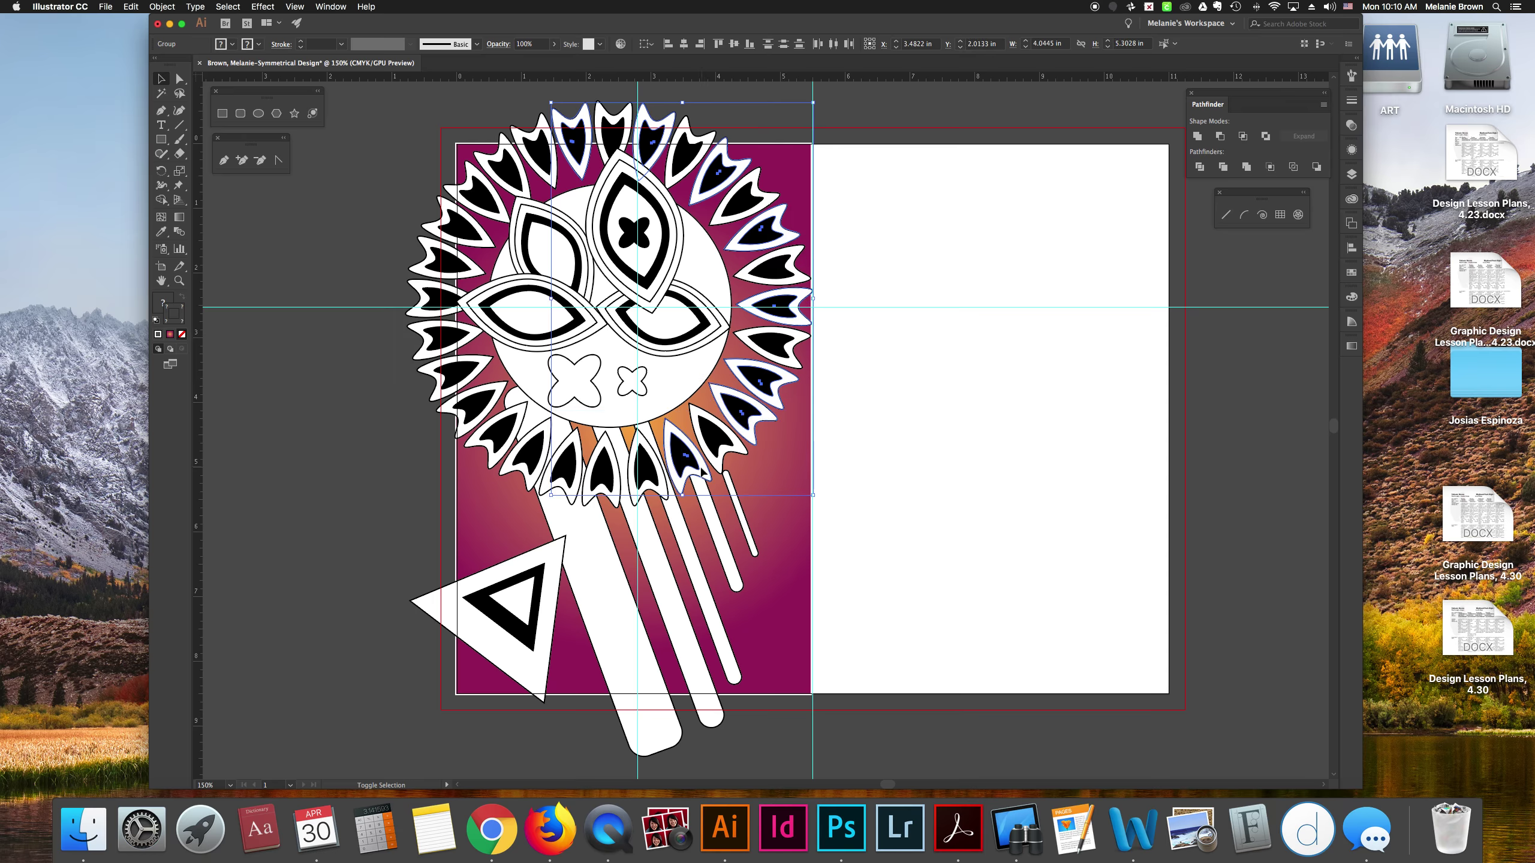
pyautogui.keyDown('shift'); pyautogui.click(621, 489); pyautogui.keyUp('shift')
pyautogui.keyDown('shift'); pyautogui.click(534, 478); pyautogui.keyUp('shift')
pyautogui.keyDown('shift'); pyautogui.click(484, 426); pyautogui.keyUp('shift')
pyautogui.keyDown('shift'); pyautogui.click(427, 356); pyautogui.keyUp('shift')
pyautogui.keyDown('shift'); pyautogui.click(439, 281); pyautogui.keyUp('shift')
pyautogui.keyDown('shift'); pyautogui.click(418, 273); pyautogui.keyUp('shift')
pyautogui.keyDown('shift'); pyautogui.click(454, 194); pyautogui.keyUp('shift')
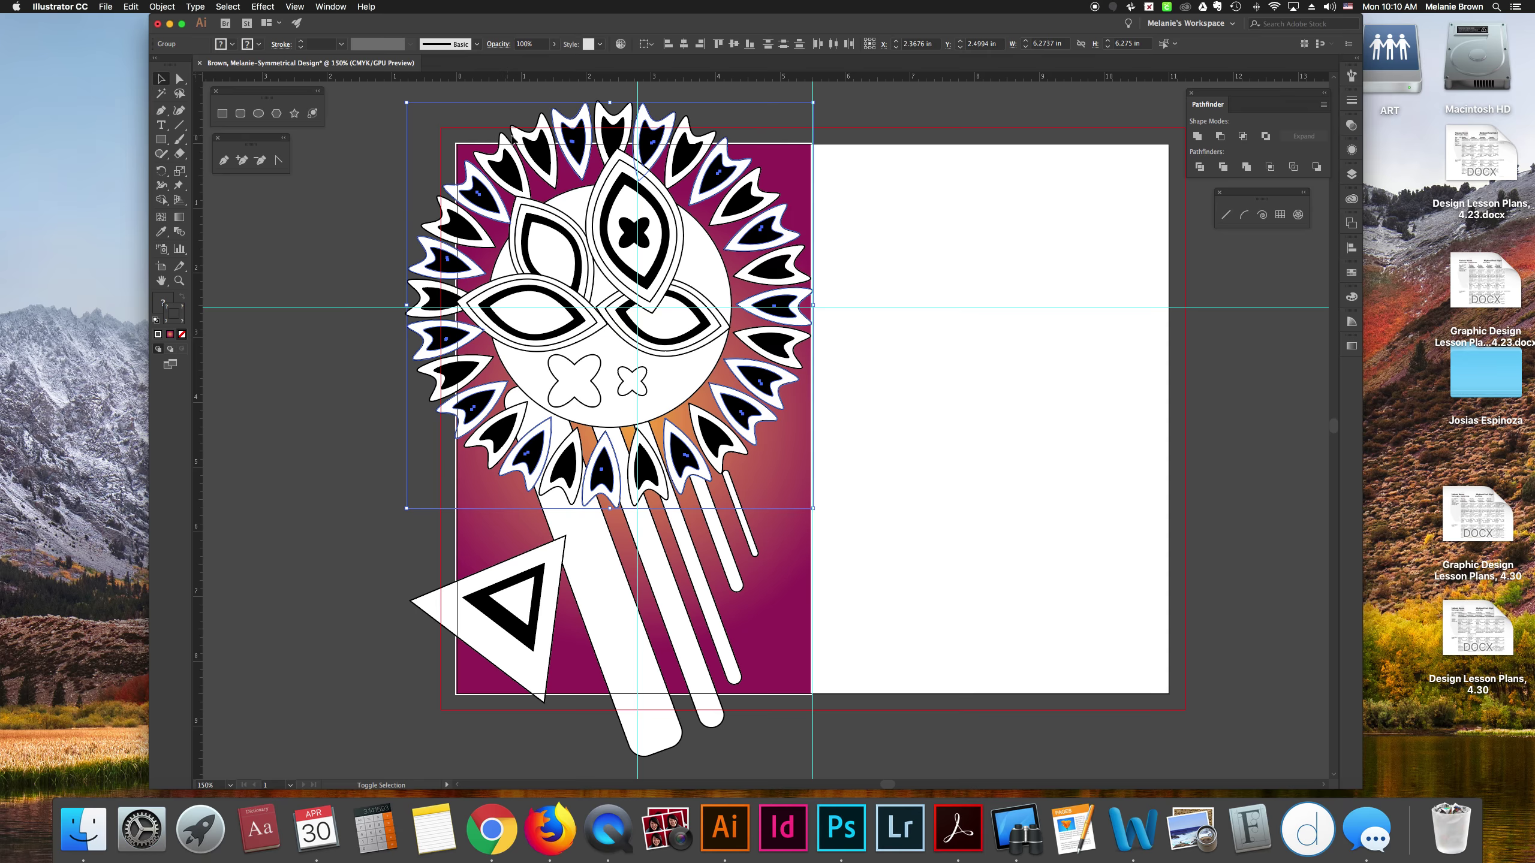
pyautogui.click(377, 128)
pyautogui.keyDown('shift'); pyautogui.click(574, 145); pyautogui.keyUp('shift')
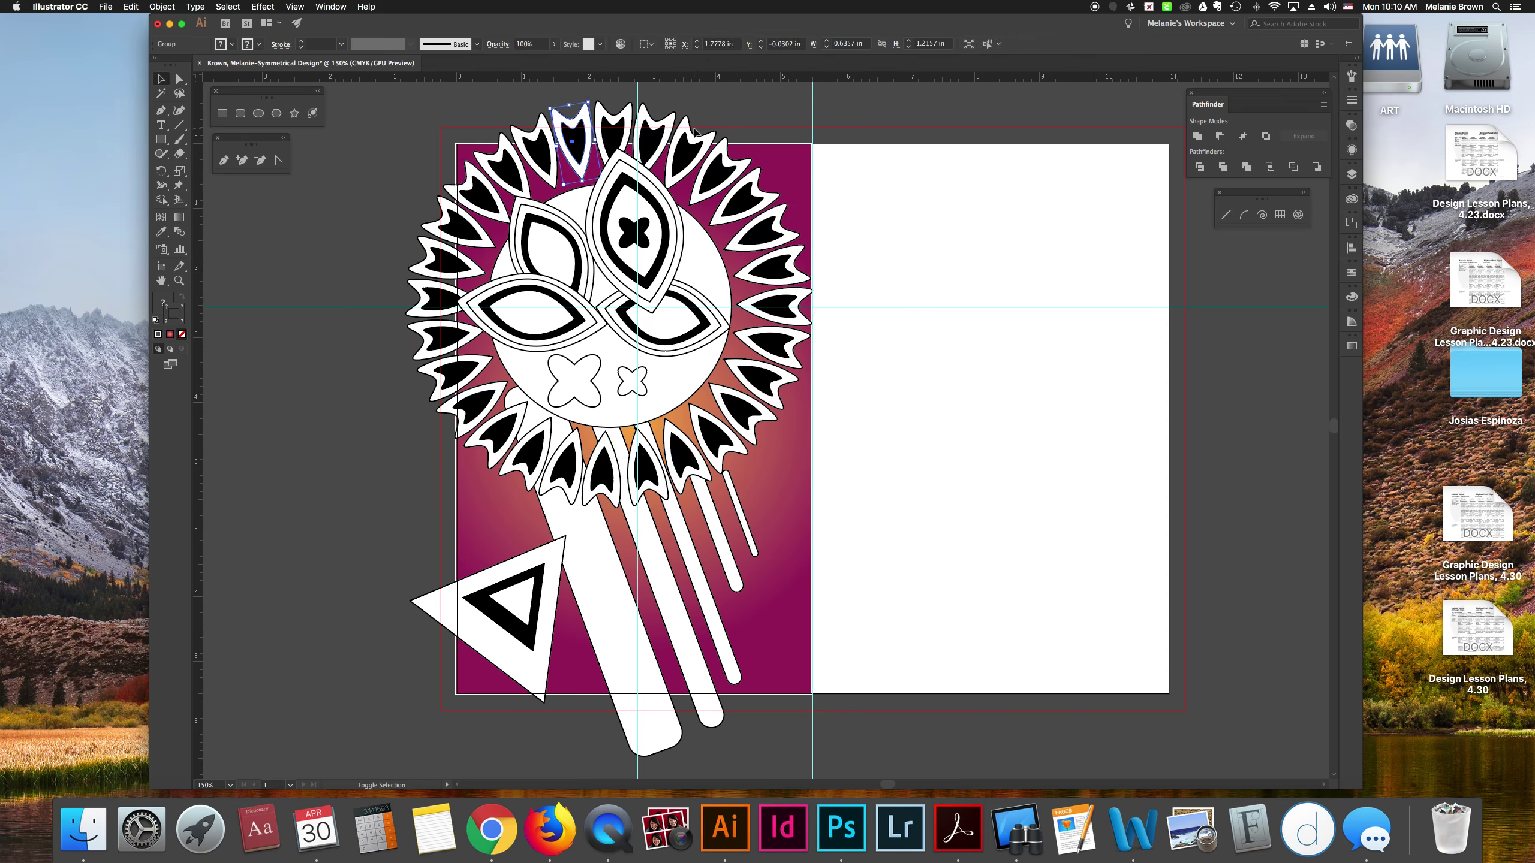
pyautogui.keyDown('shift'); pyautogui.click(694, 140); pyautogui.keyUp('shift')
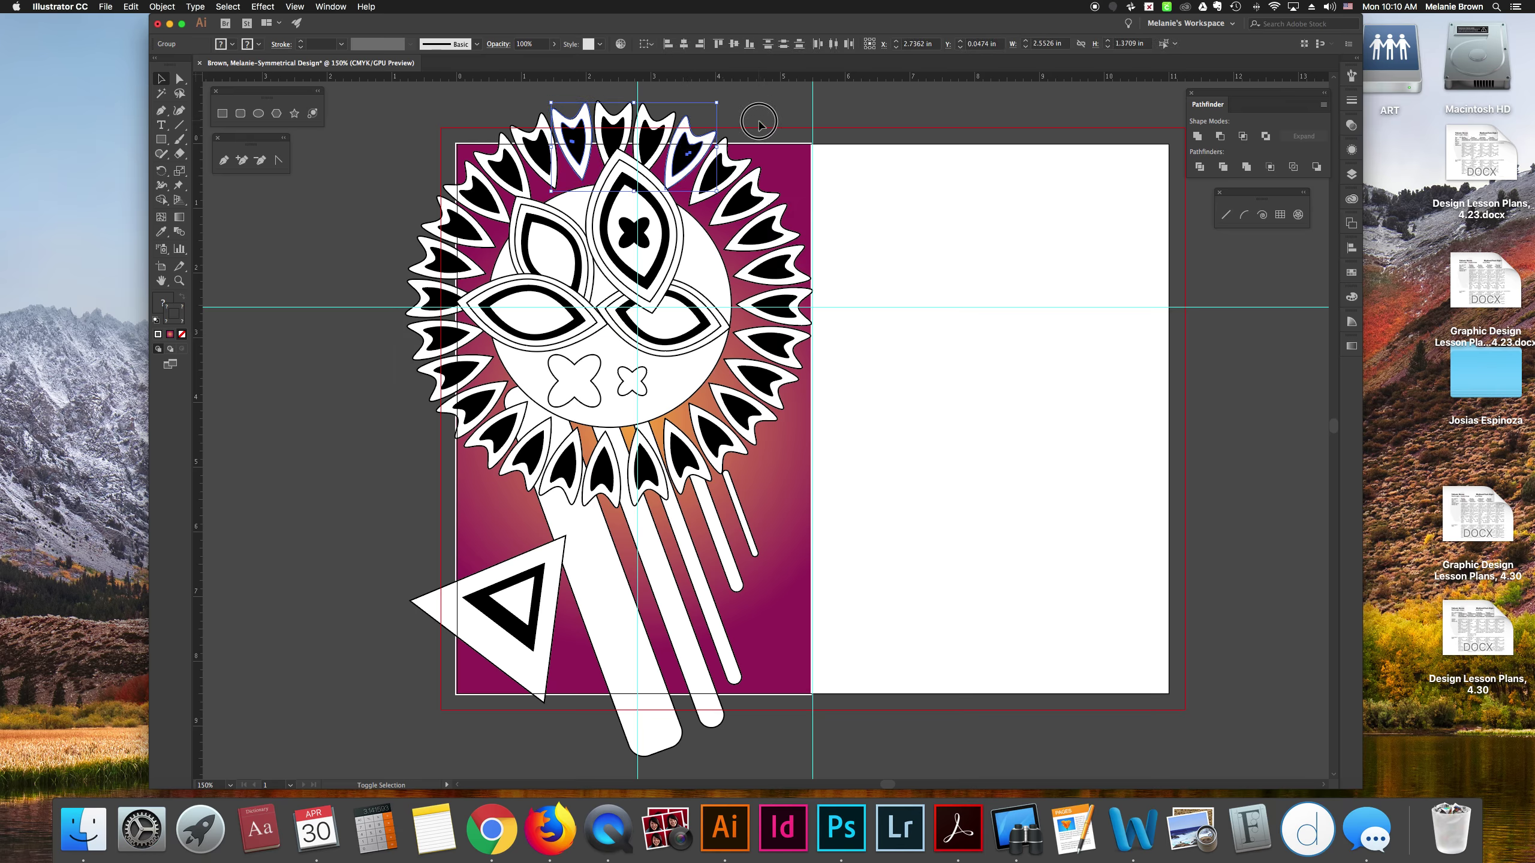
# - Select about every third petal group around the whole ring, starting with the one just left of the topmost petal
pyautogui.click(583, 113)
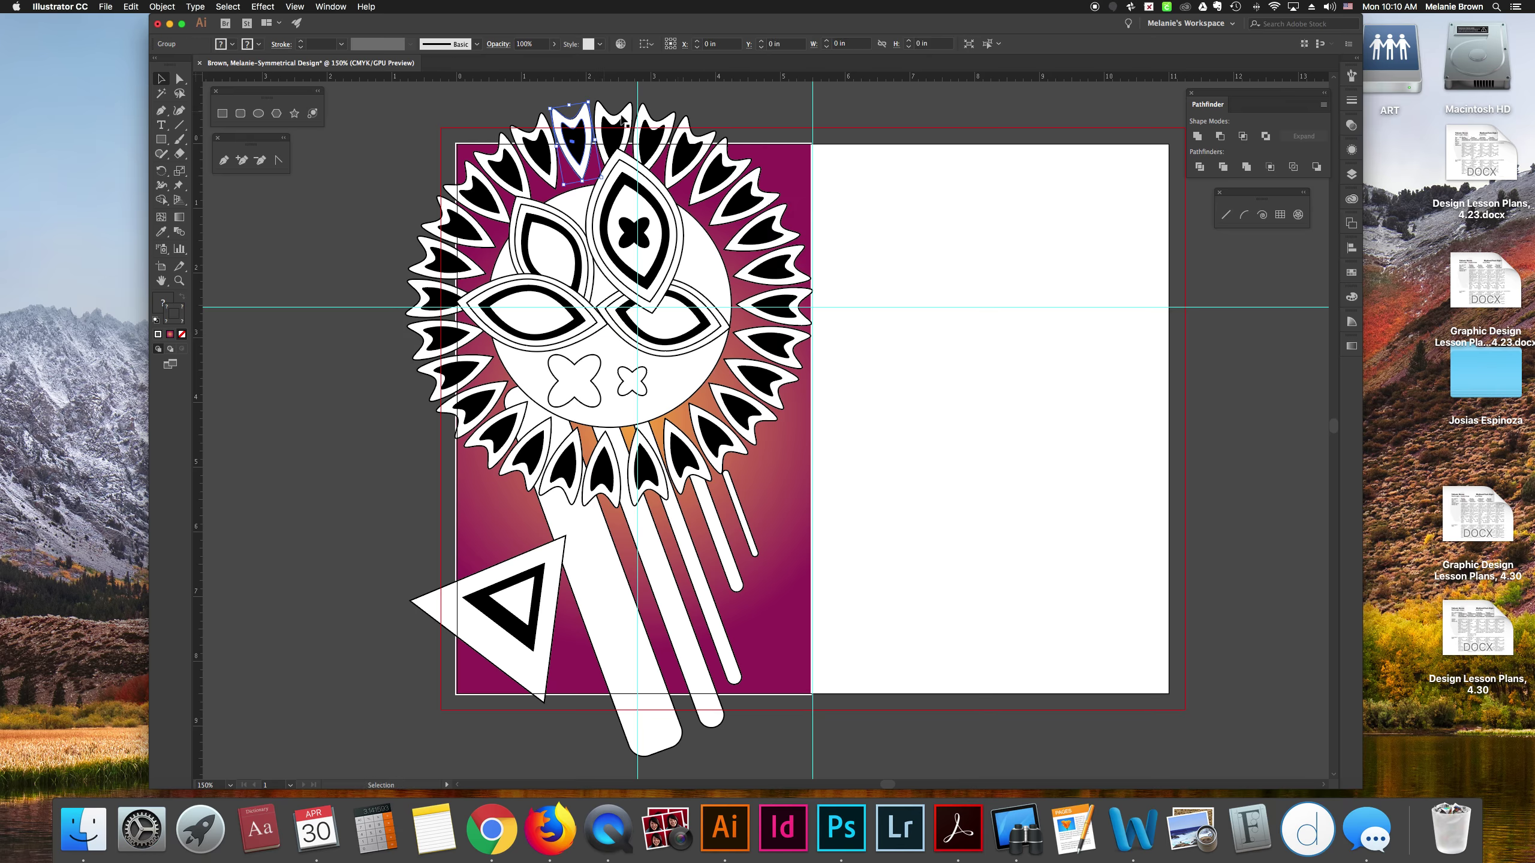
pyautogui.keyDown('shift'); pyautogui.click(689, 125); pyautogui.keyUp('shift')
pyautogui.keyDown('shift'); pyautogui.click(782, 227); pyautogui.keyUp('shift')
pyautogui.keyDown('shift'); pyautogui.click(797, 348); pyautogui.keyUp('shift')
pyautogui.keyDown('shift'); pyautogui.click(743, 451); pyautogui.keyUp('shift')
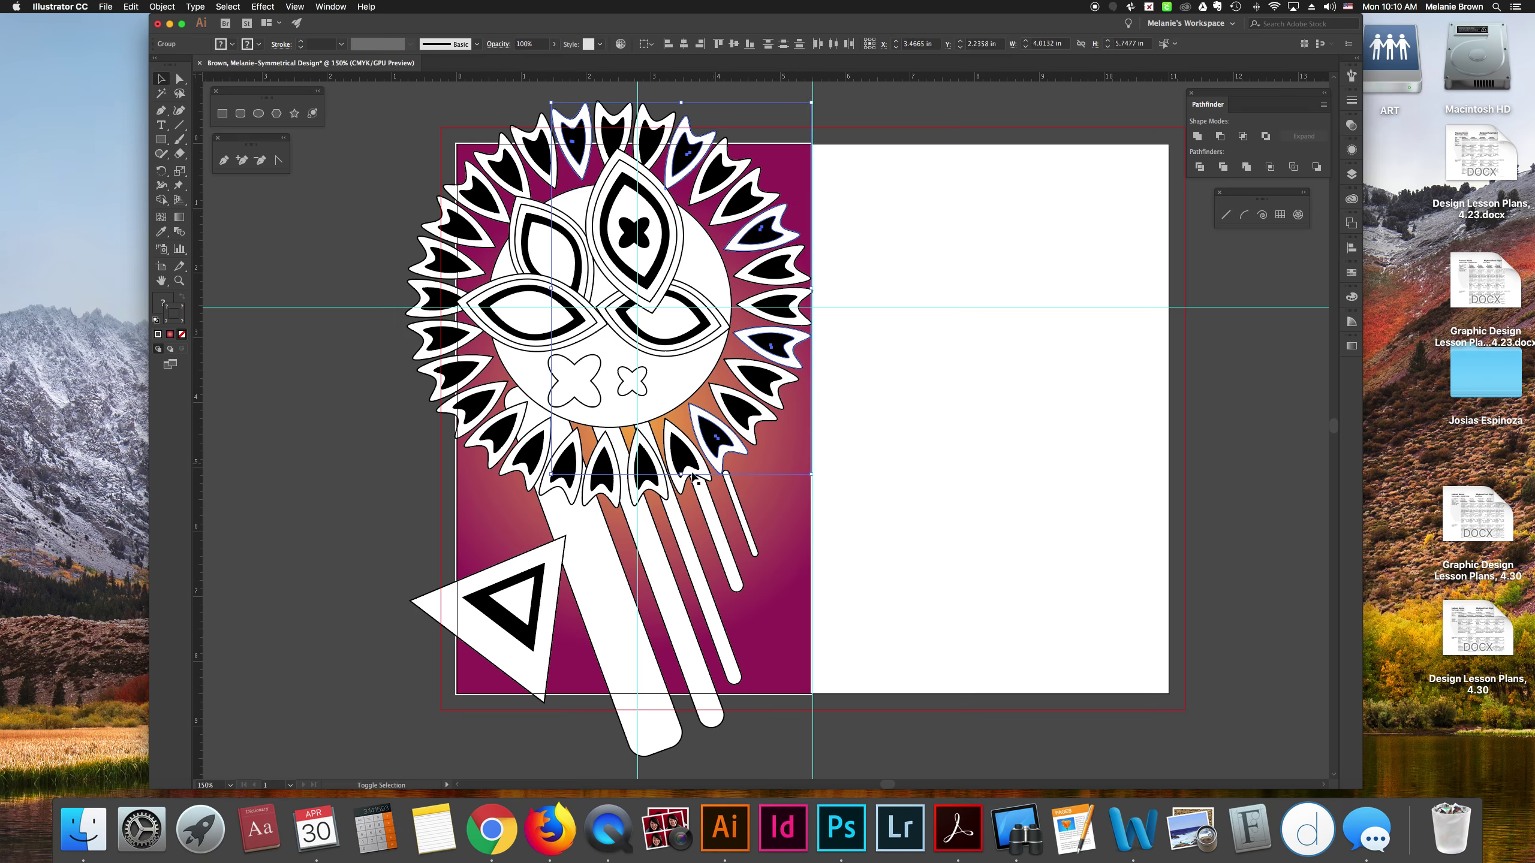
pyautogui.keyDown('shift'); pyautogui.click(603, 494); pyautogui.keyUp('shift')
pyautogui.keyDown('shift'); pyautogui.click(493, 450); pyautogui.keyUp('shift')
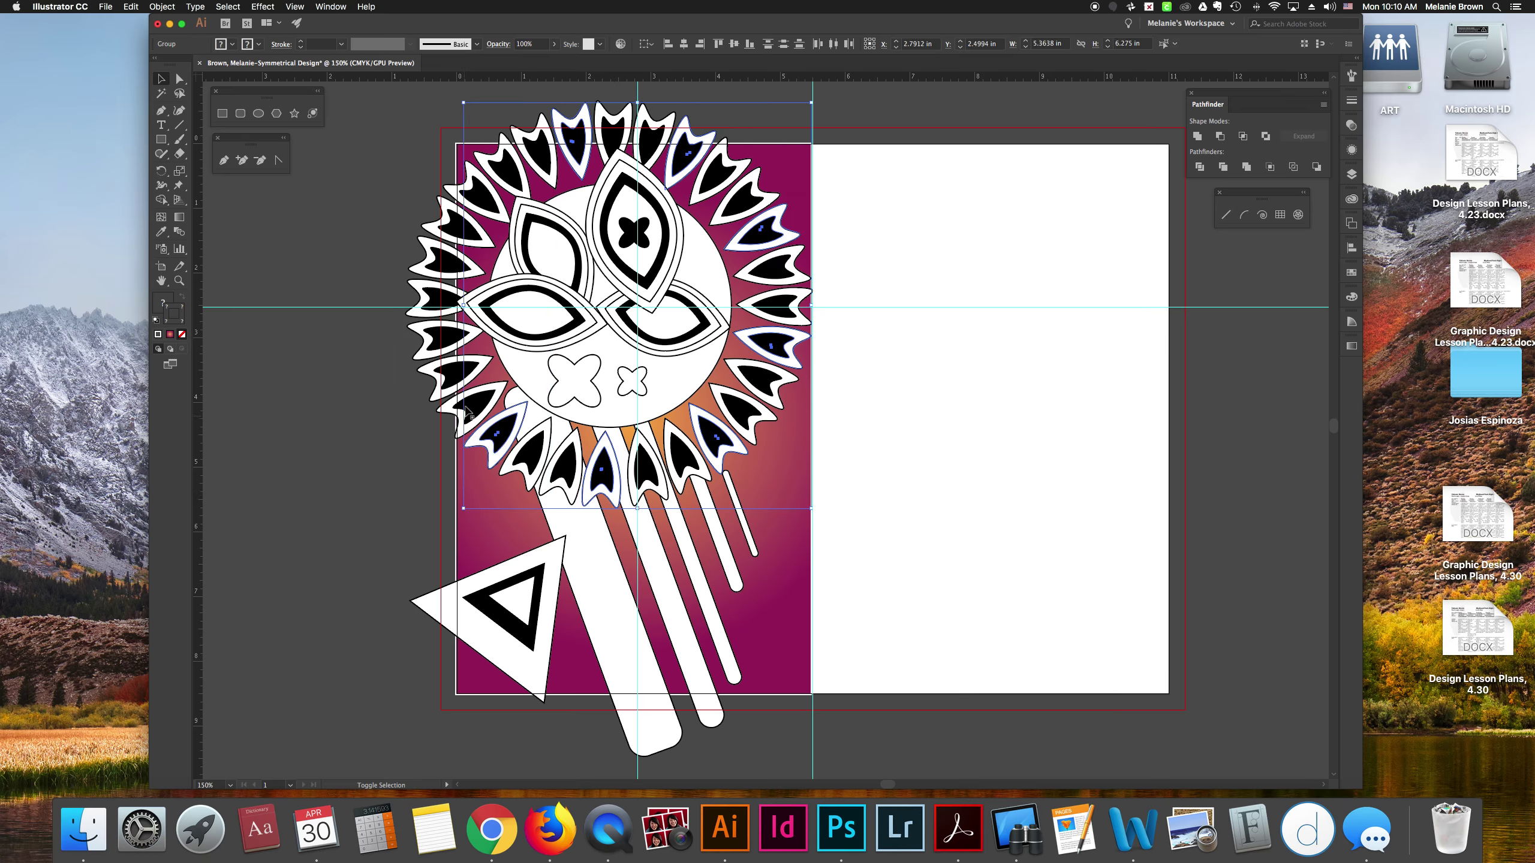
pyautogui.keyDown('shift'); pyautogui.click(445, 342); pyautogui.keyUp('shift')
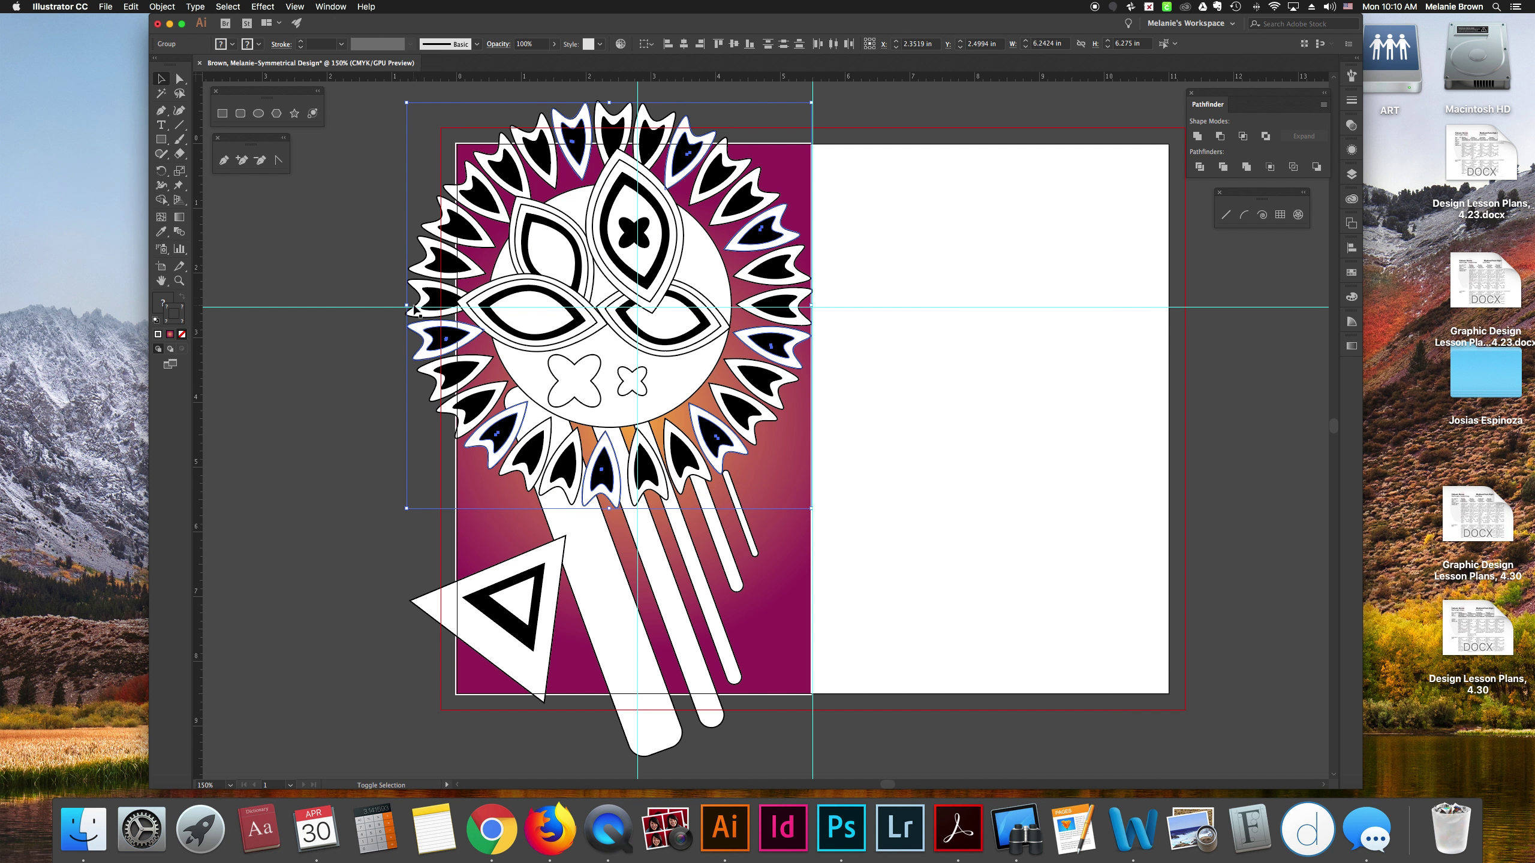
pyautogui.keyDown('shift'); pyautogui.click(441, 235); pyautogui.keyUp('shift')
pyautogui.keyDown('shift'); pyautogui.click(525, 178); pyautogui.keyUp('shift')
# - Fill the selected petal groups with a bright orange colour using the Color Picker
pyautogui.doubleClick(162, 304)
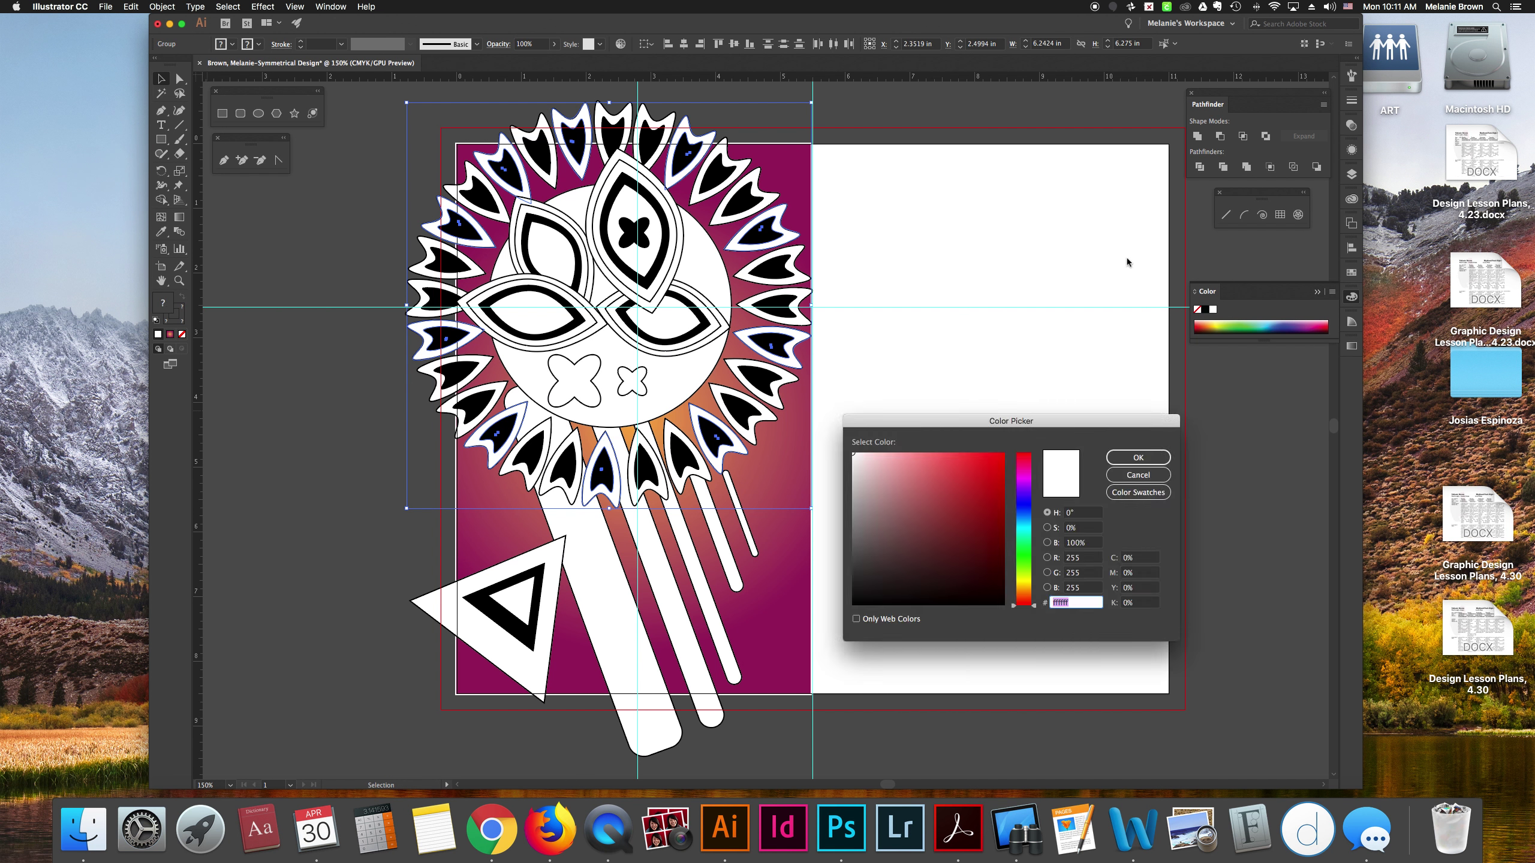
pyautogui.click(1021, 480)
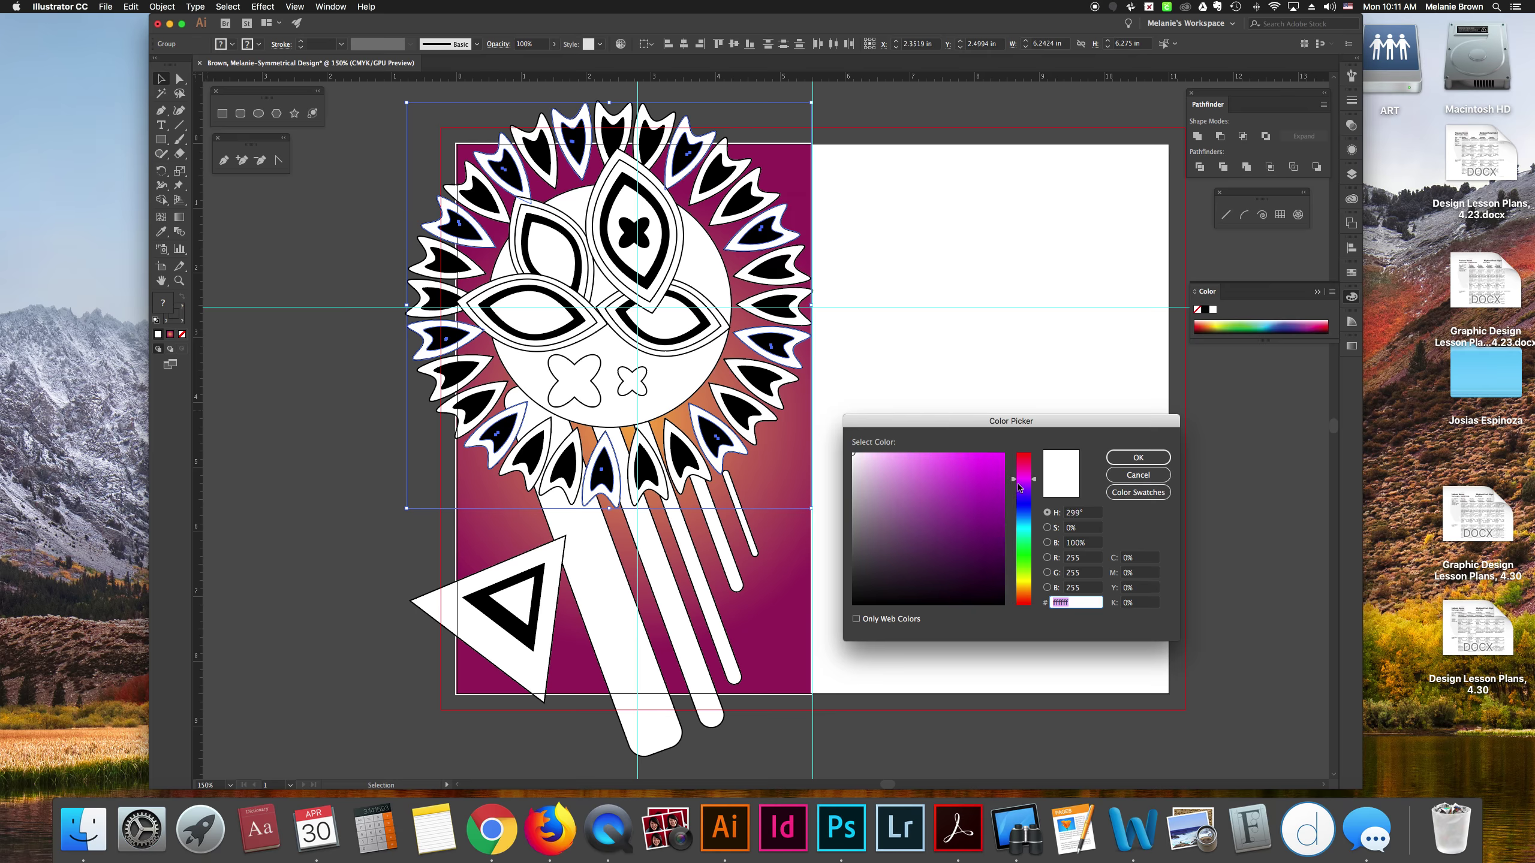
pyautogui.moveTo(1000, 471); pyautogui.dragTo(1001, 518)
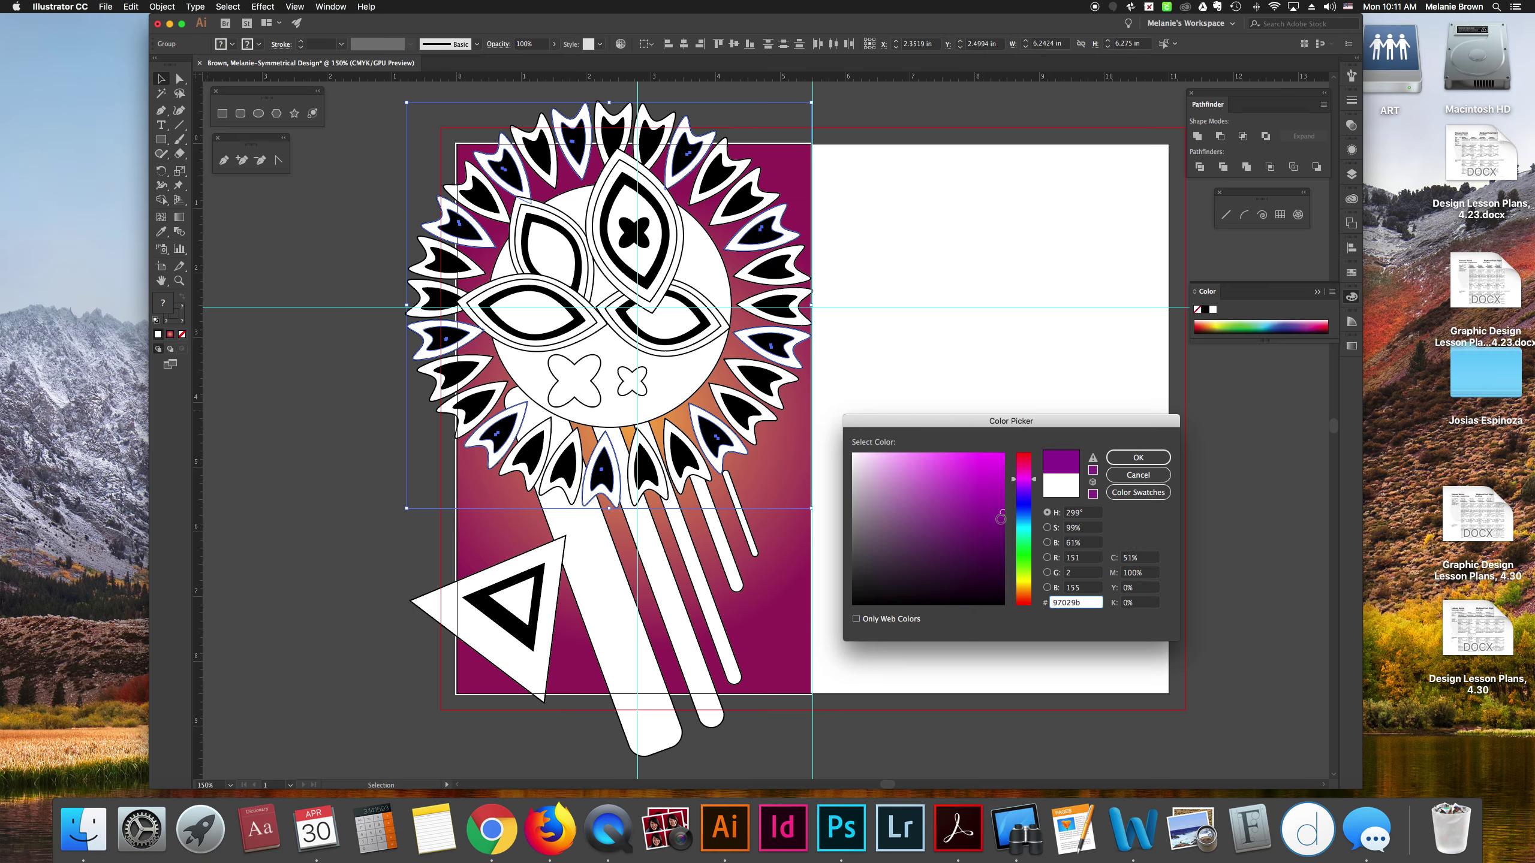
pyautogui.click(1027, 590)
pyautogui.click(998, 459)
pyautogui.click(1147, 458)
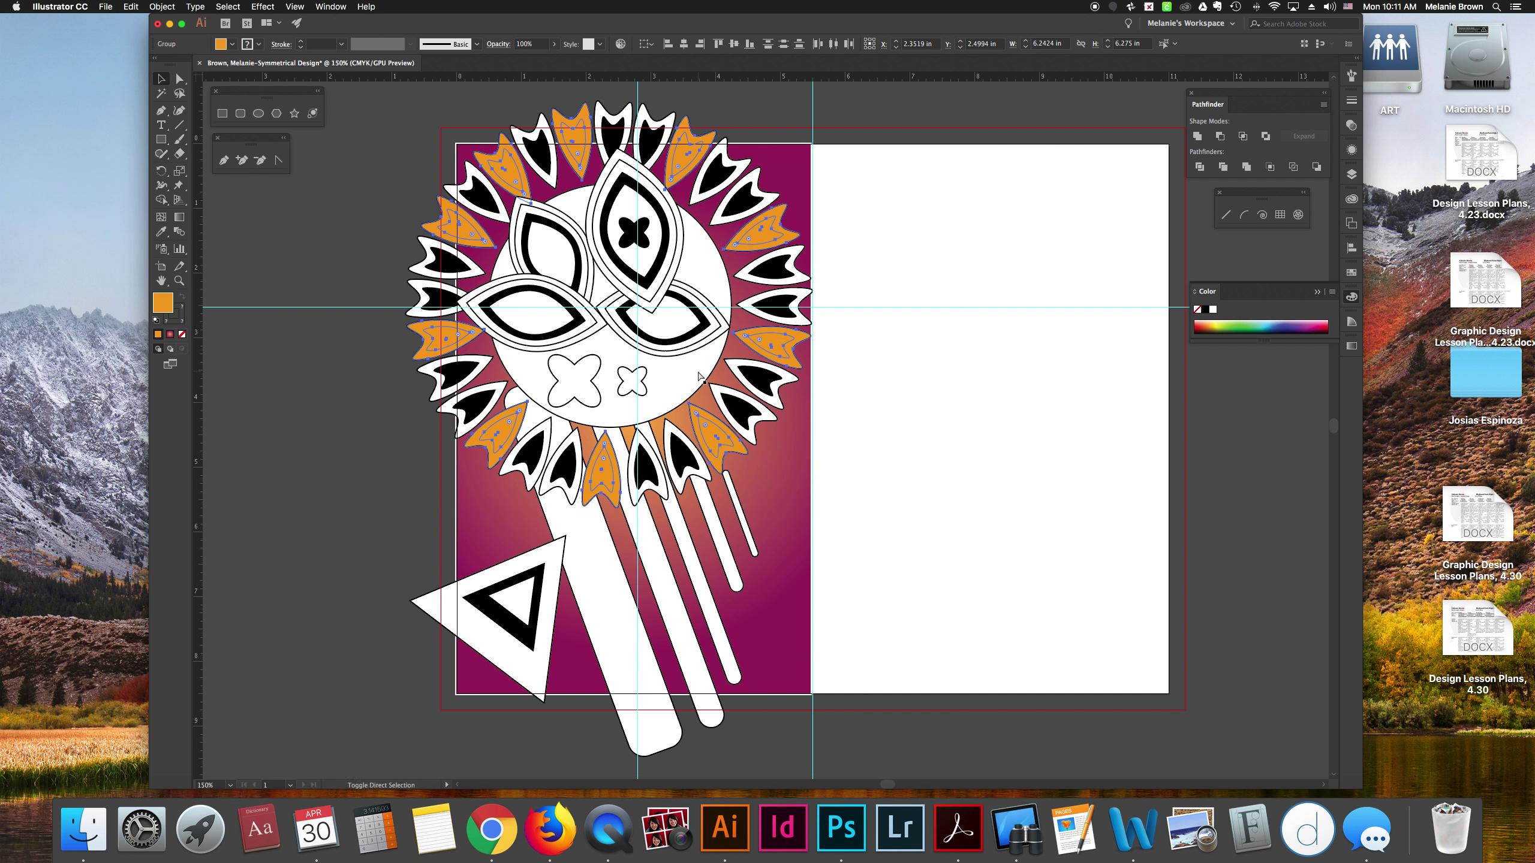
# - Try sending the orange petals behind all other artwork, undo that, and clear the selection
pyautogui.press('shift+super+bracketleft')
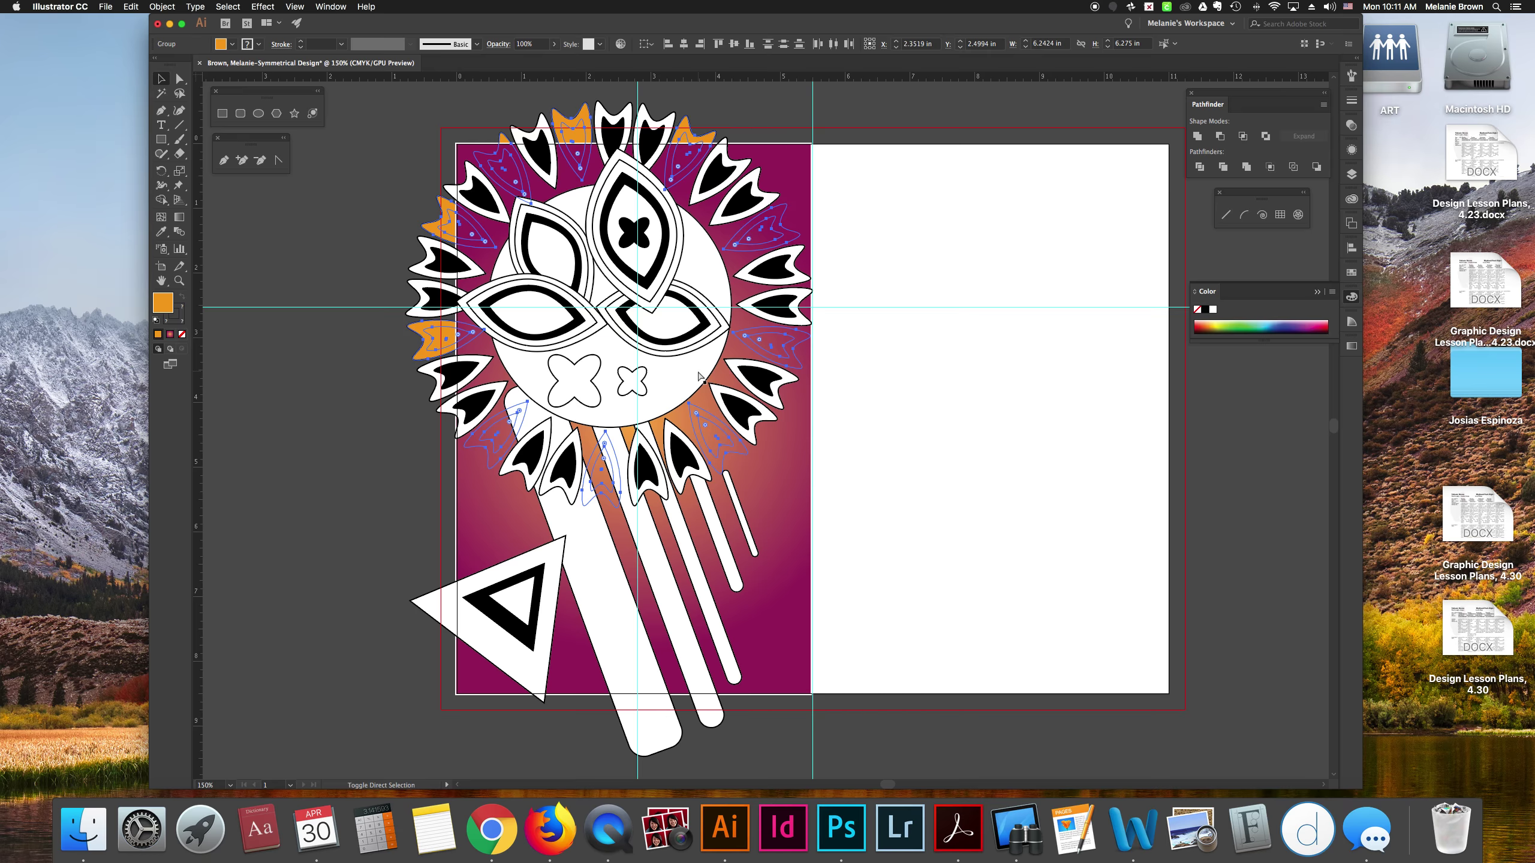
pyautogui.press('super+z')
pyautogui.click(402, 127)
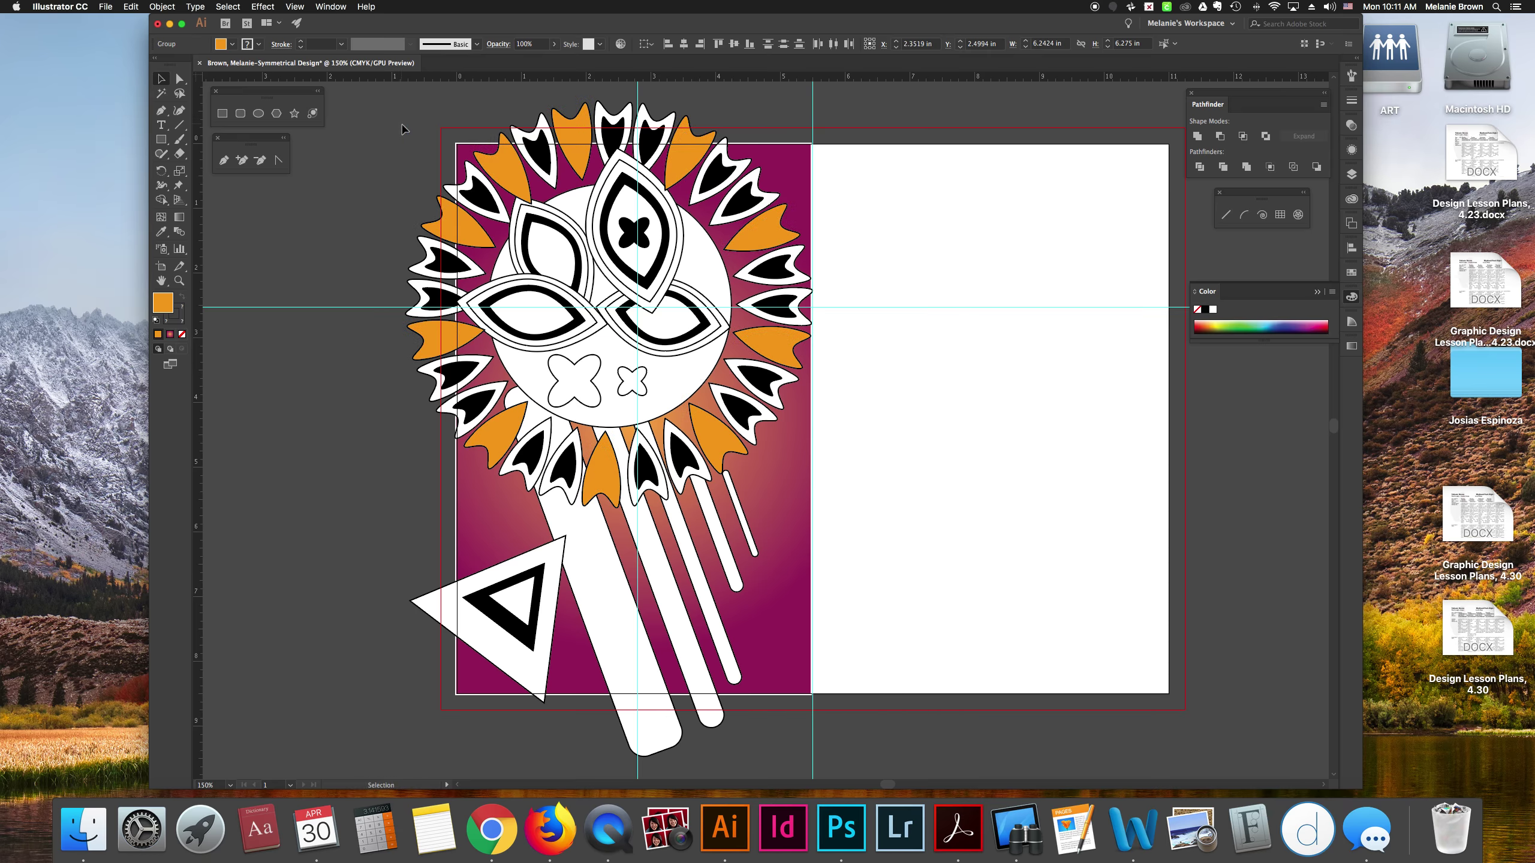
pyautogui.click(651, 117)
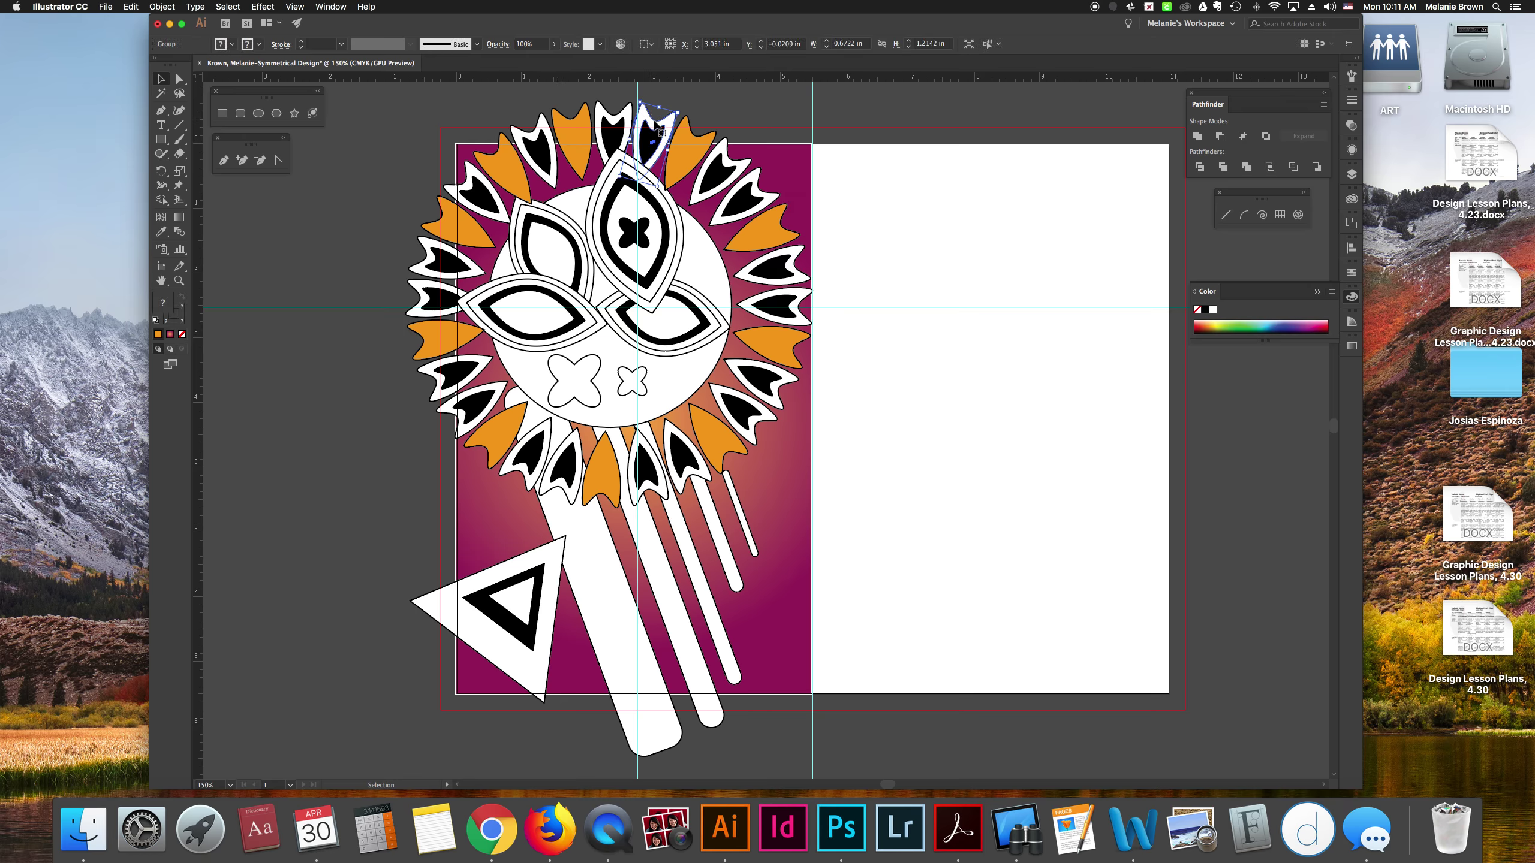
pyautogui.click(714, 114)
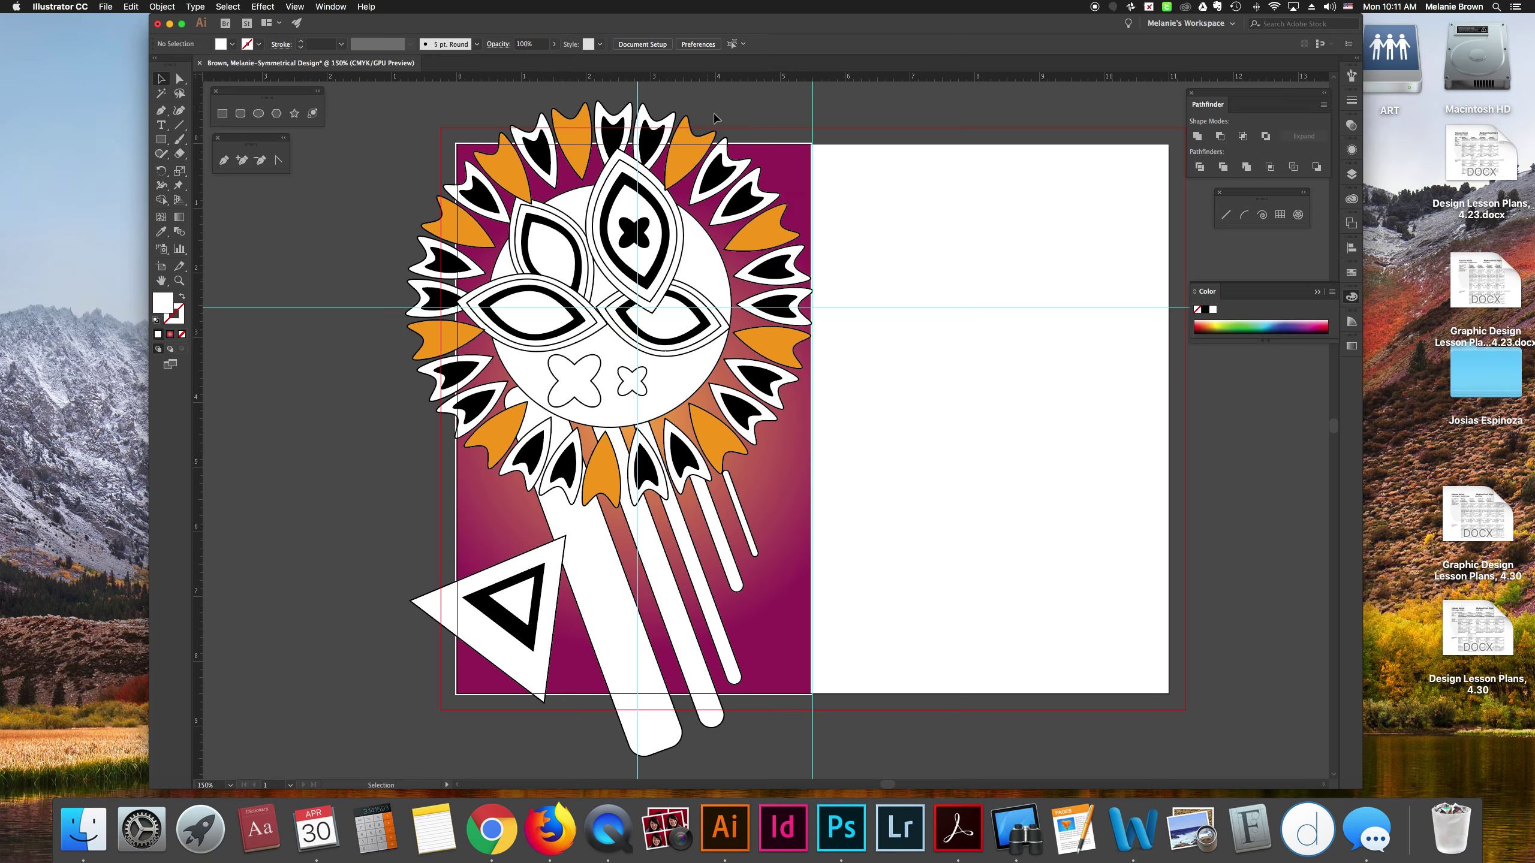
pyautogui.click(690, 162)
pyautogui.click(730, 127)
pyautogui.click(564, 125)
pyautogui.click(504, 170)
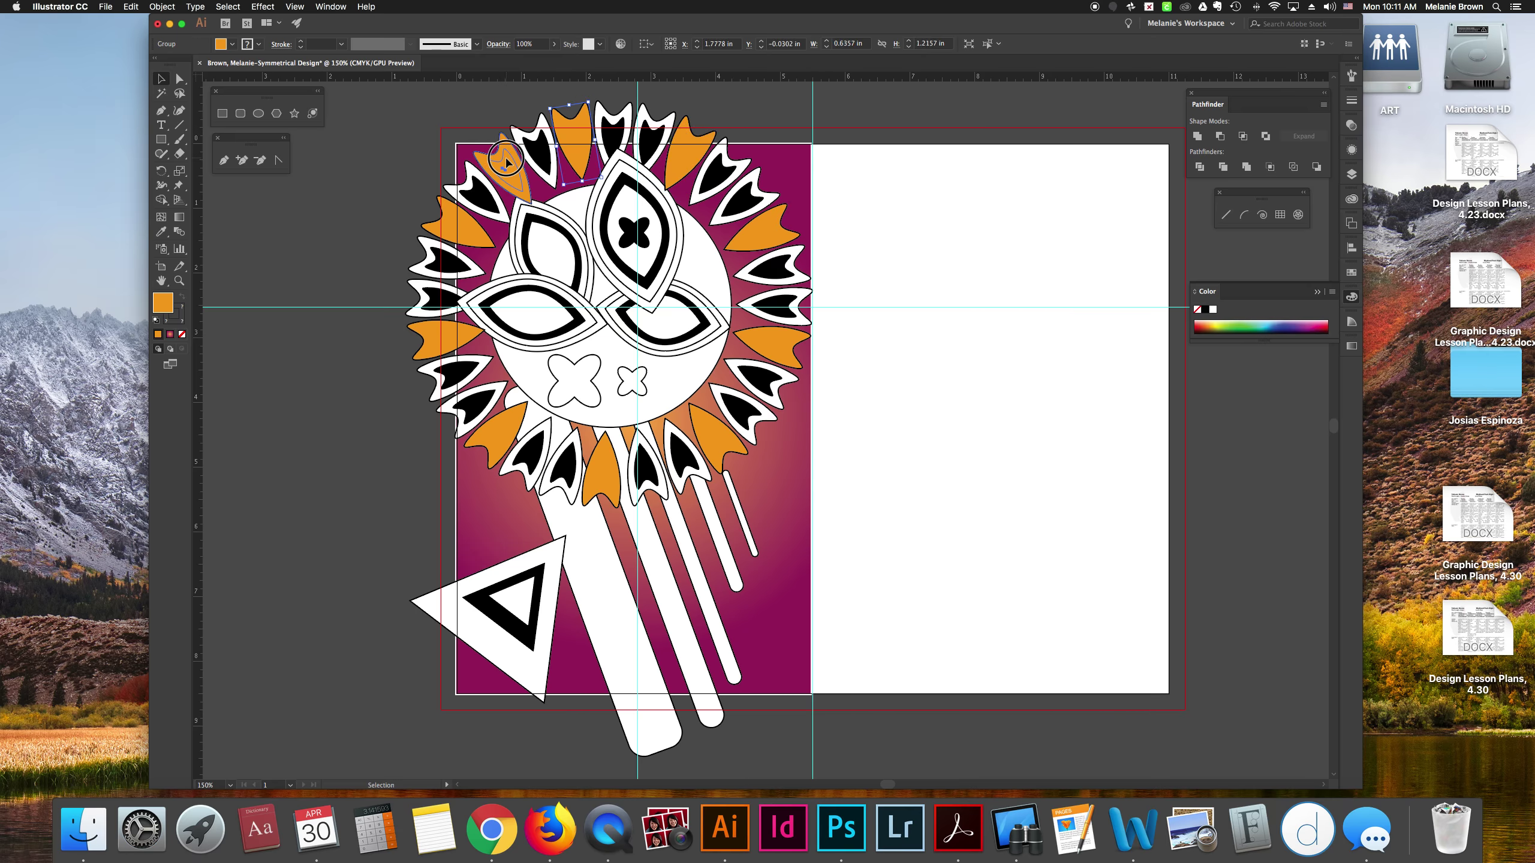
pyautogui.click(556, 98)
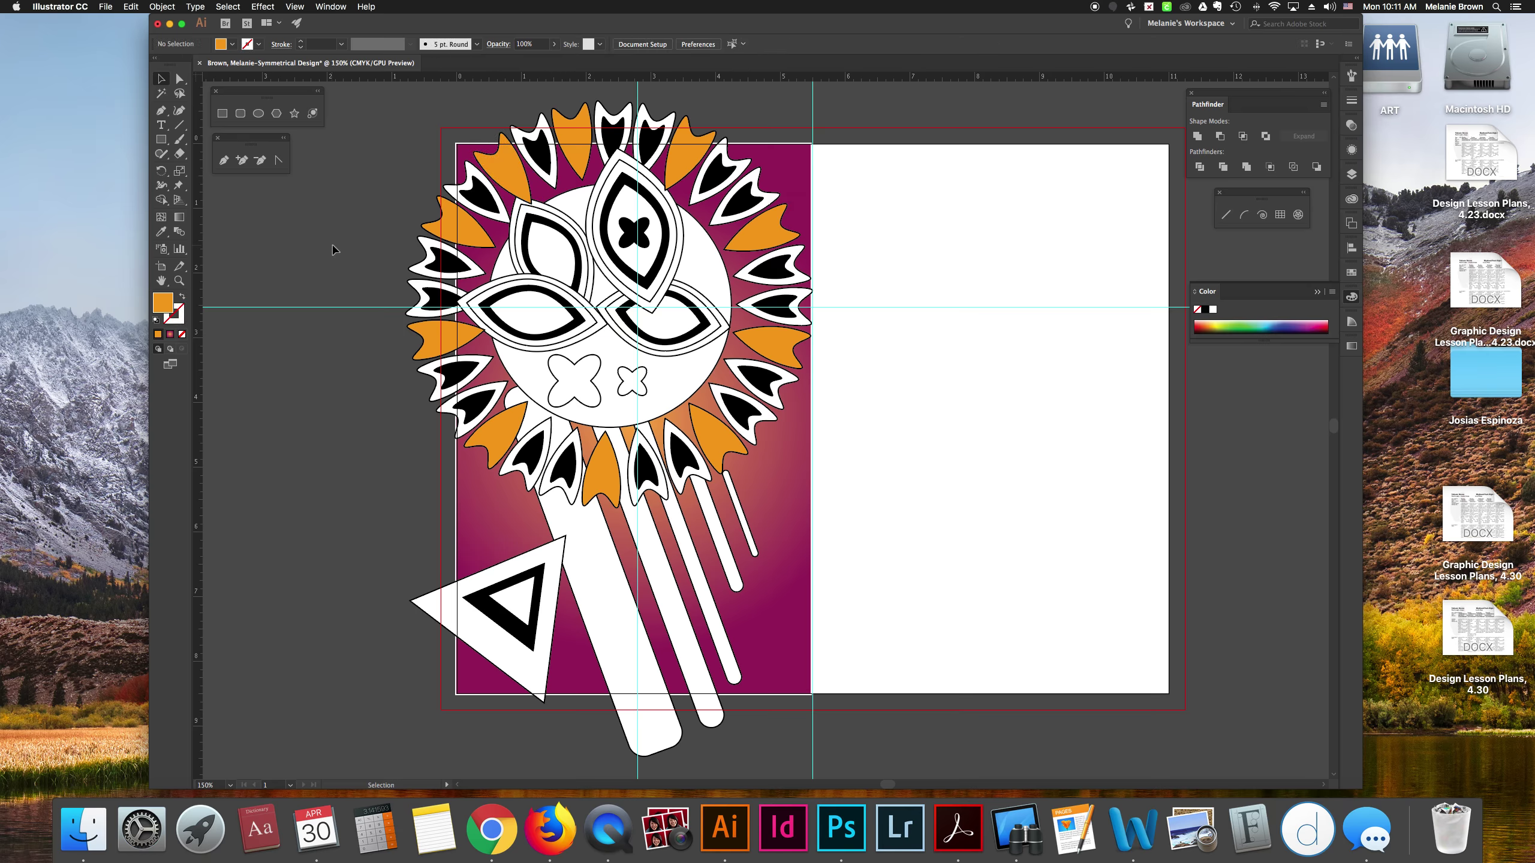
# - Fill the large outer triangle with purple from the colour spectrum and deselect it
pyautogui.click(491, 564)
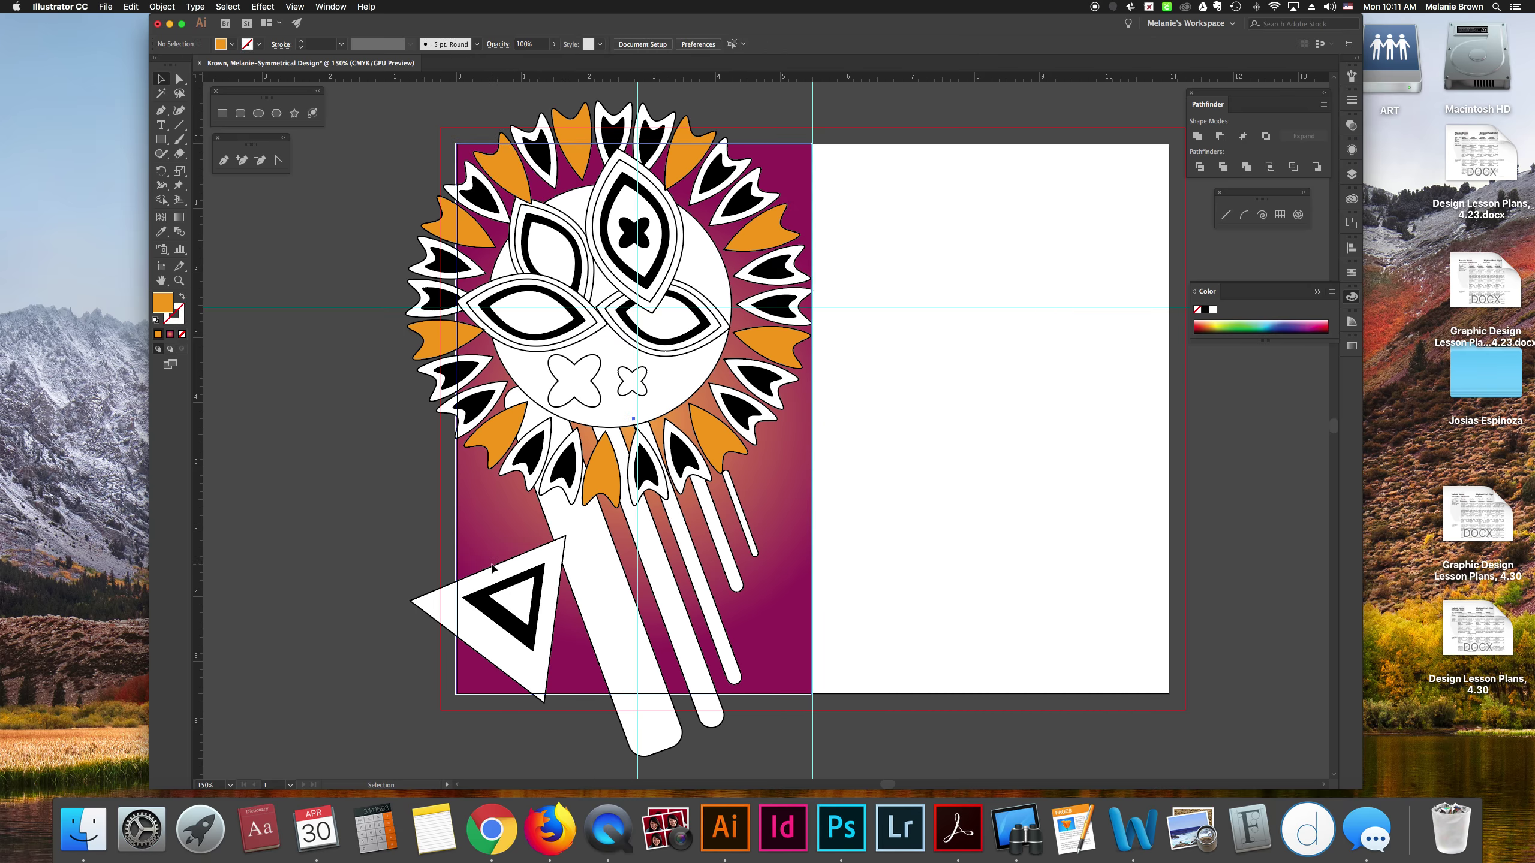
pyautogui.click(313, 599)
pyautogui.click(179, 79)
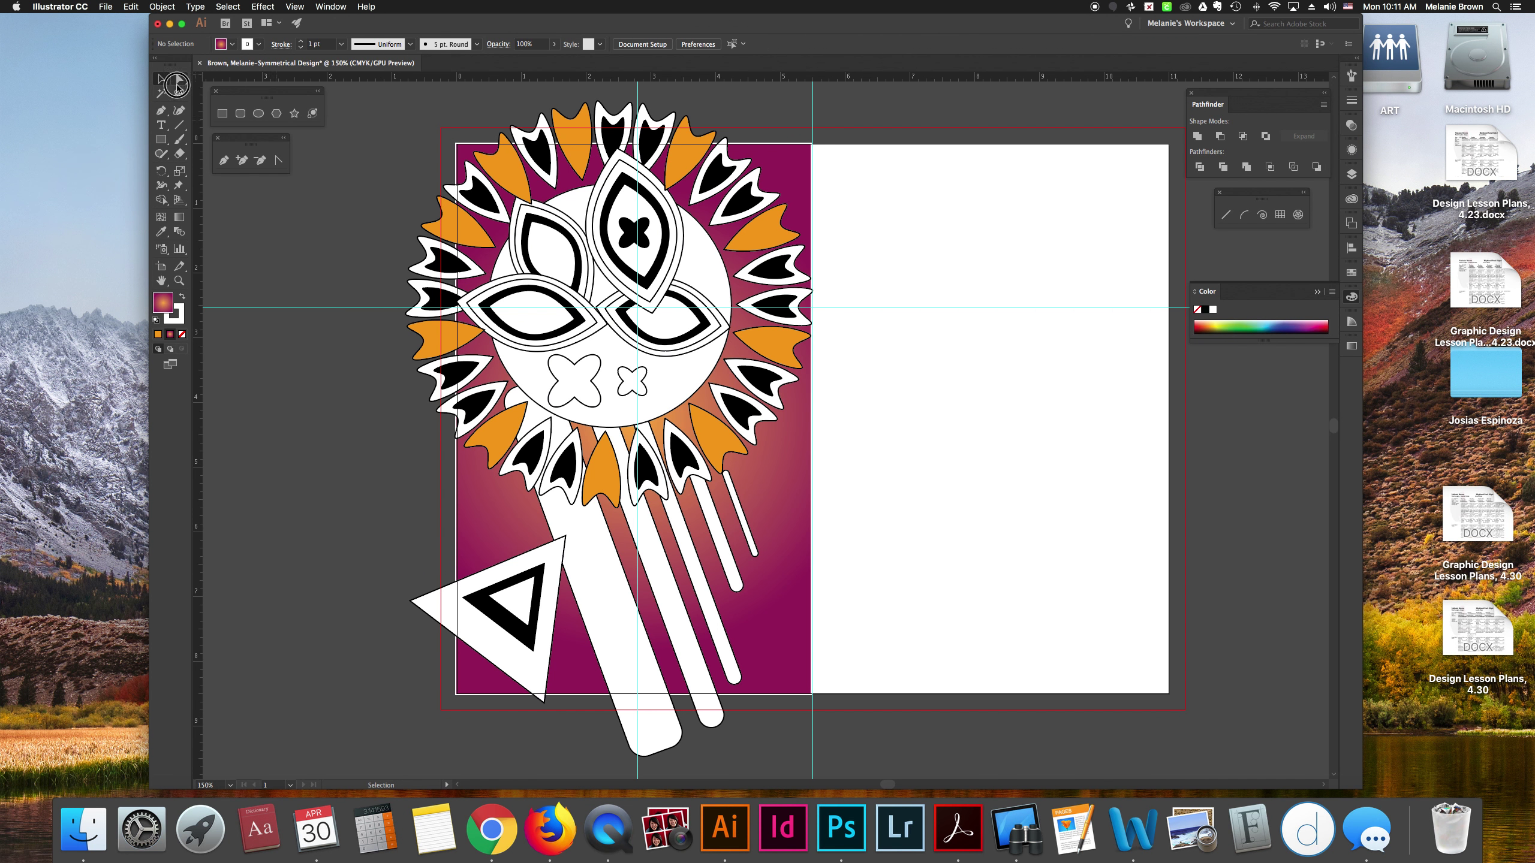
pyautogui.click(455, 595)
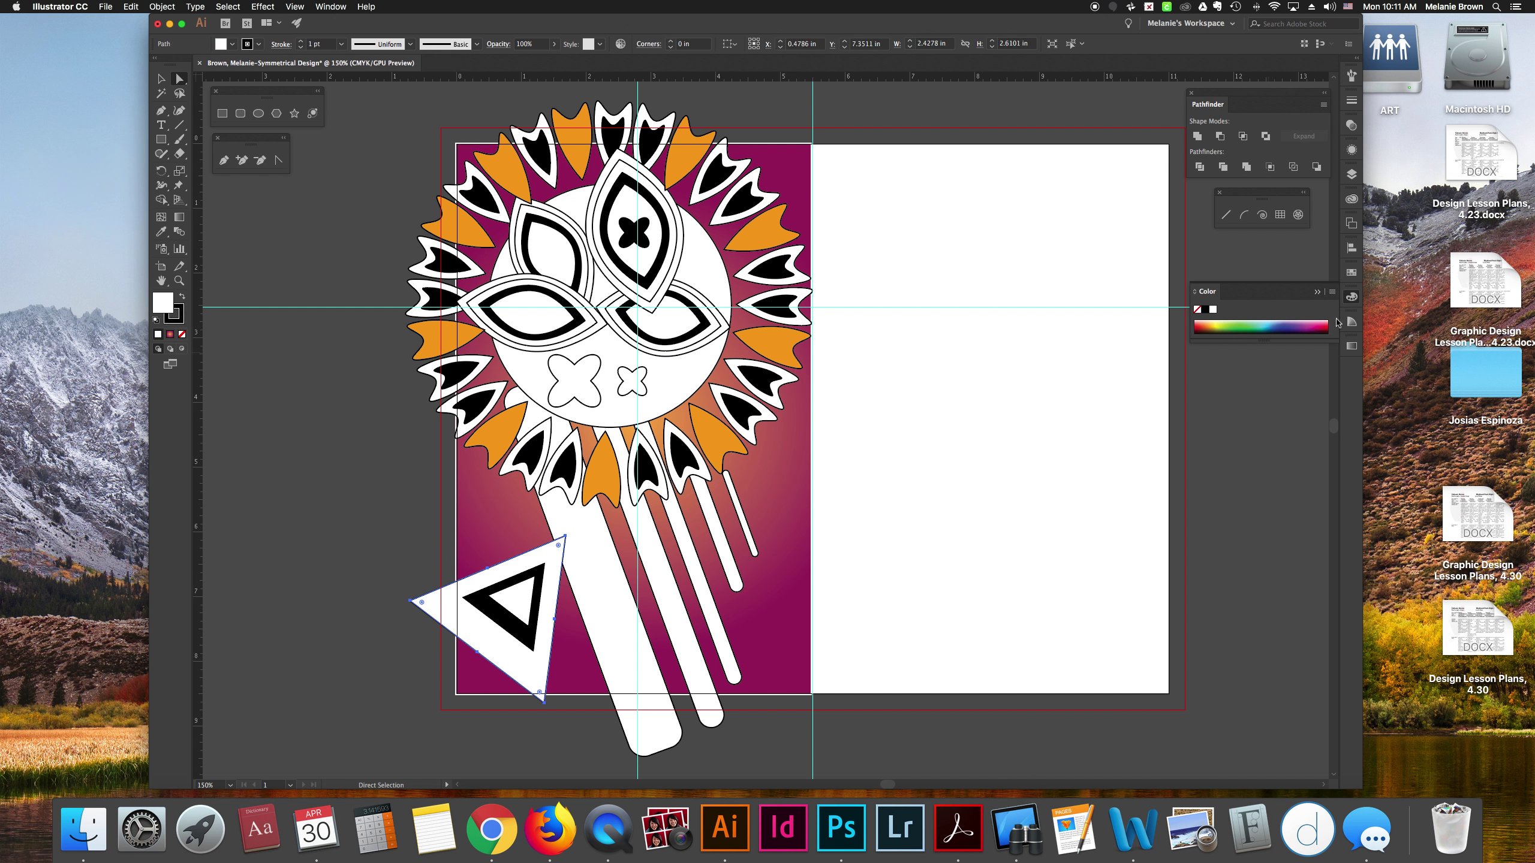
pyautogui.click(1292, 323)
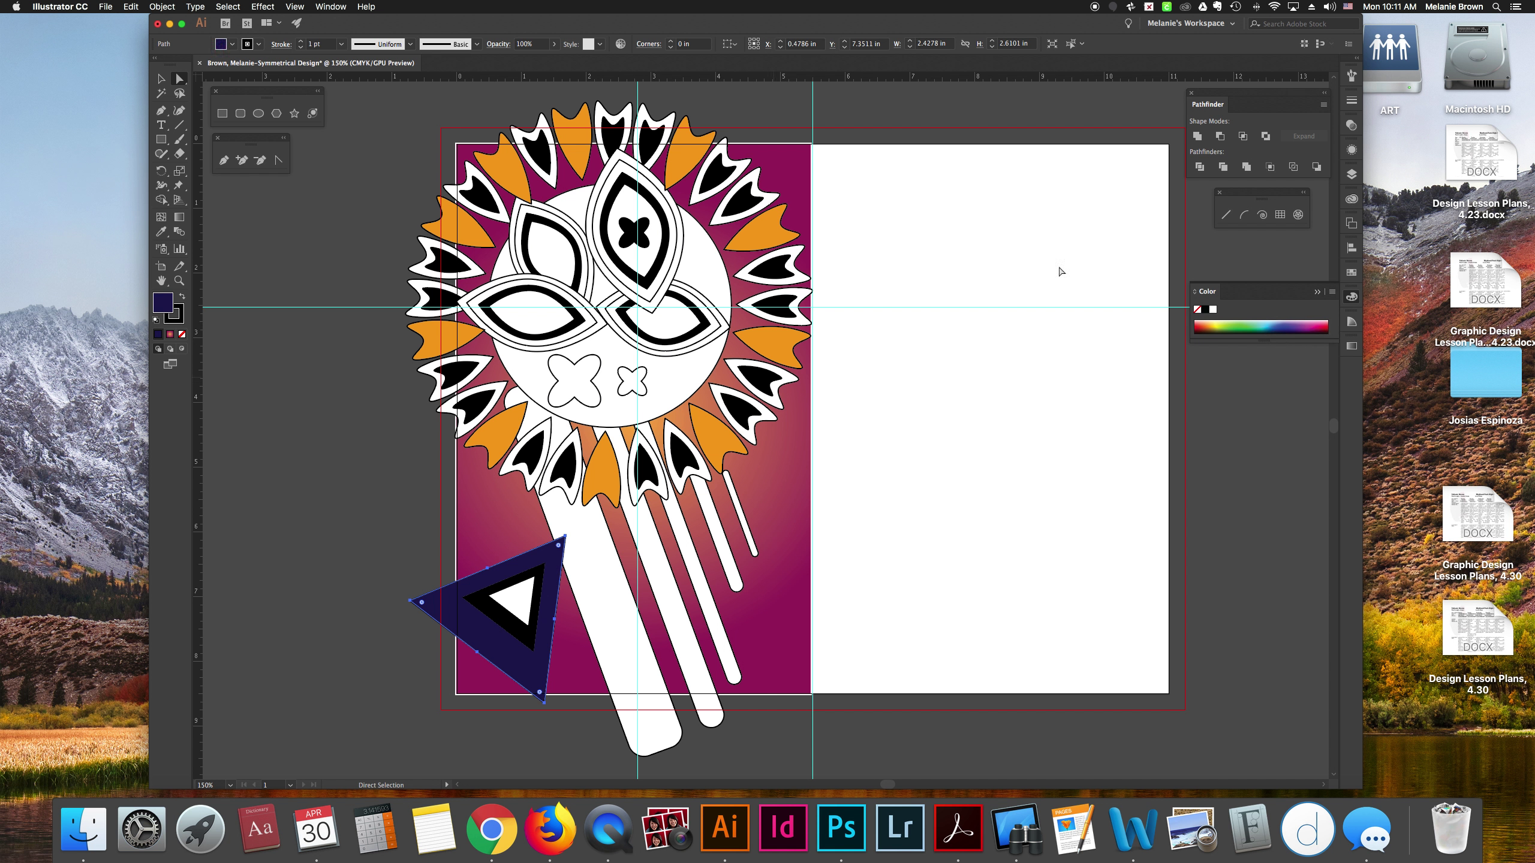
pyautogui.click(1305, 321)
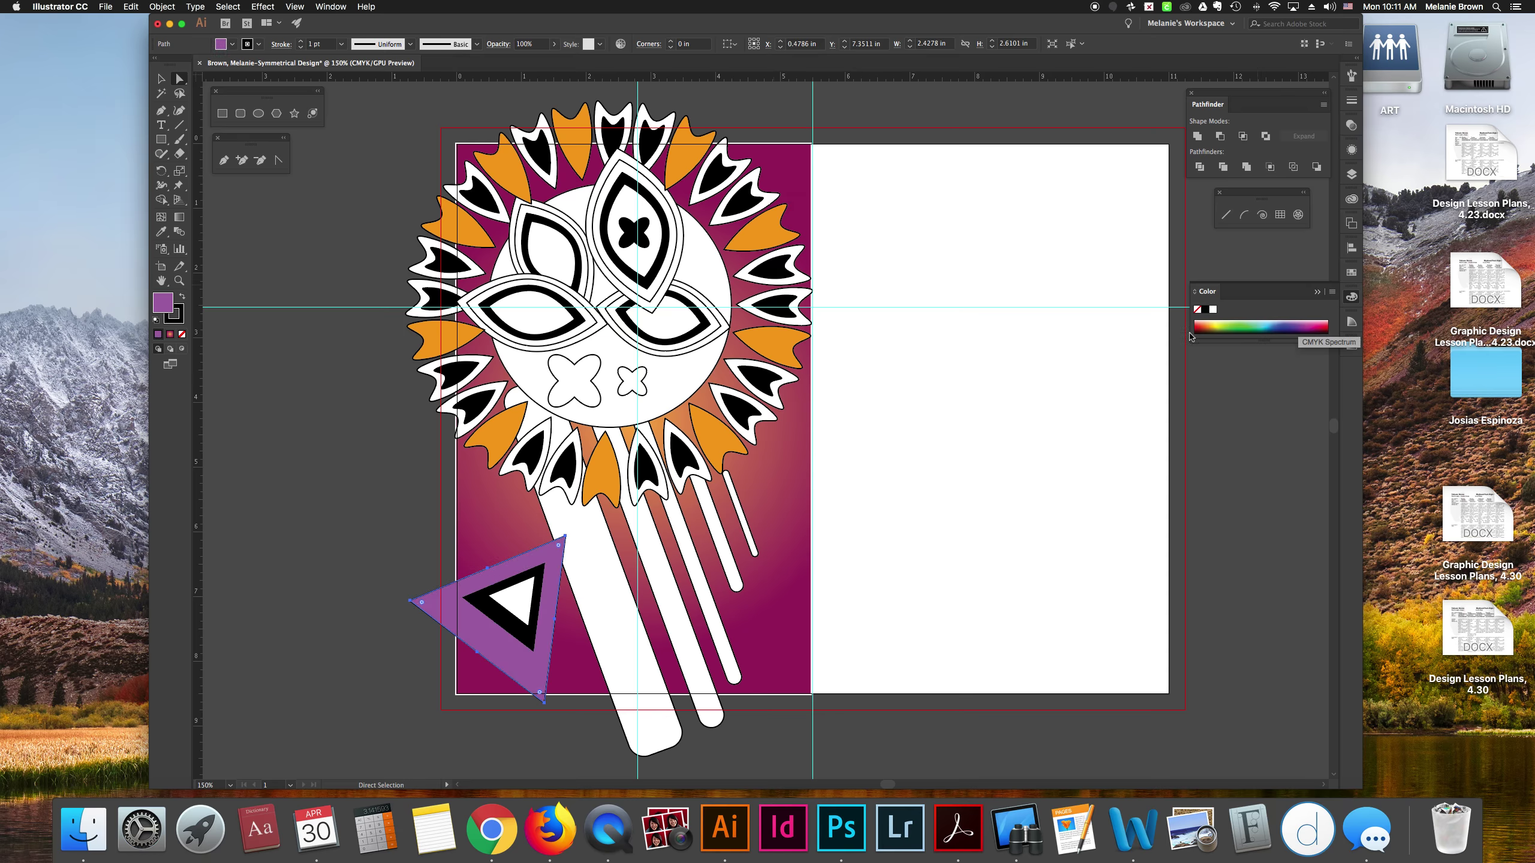
pyautogui.click(159, 79)
pyautogui.click(470, 294)
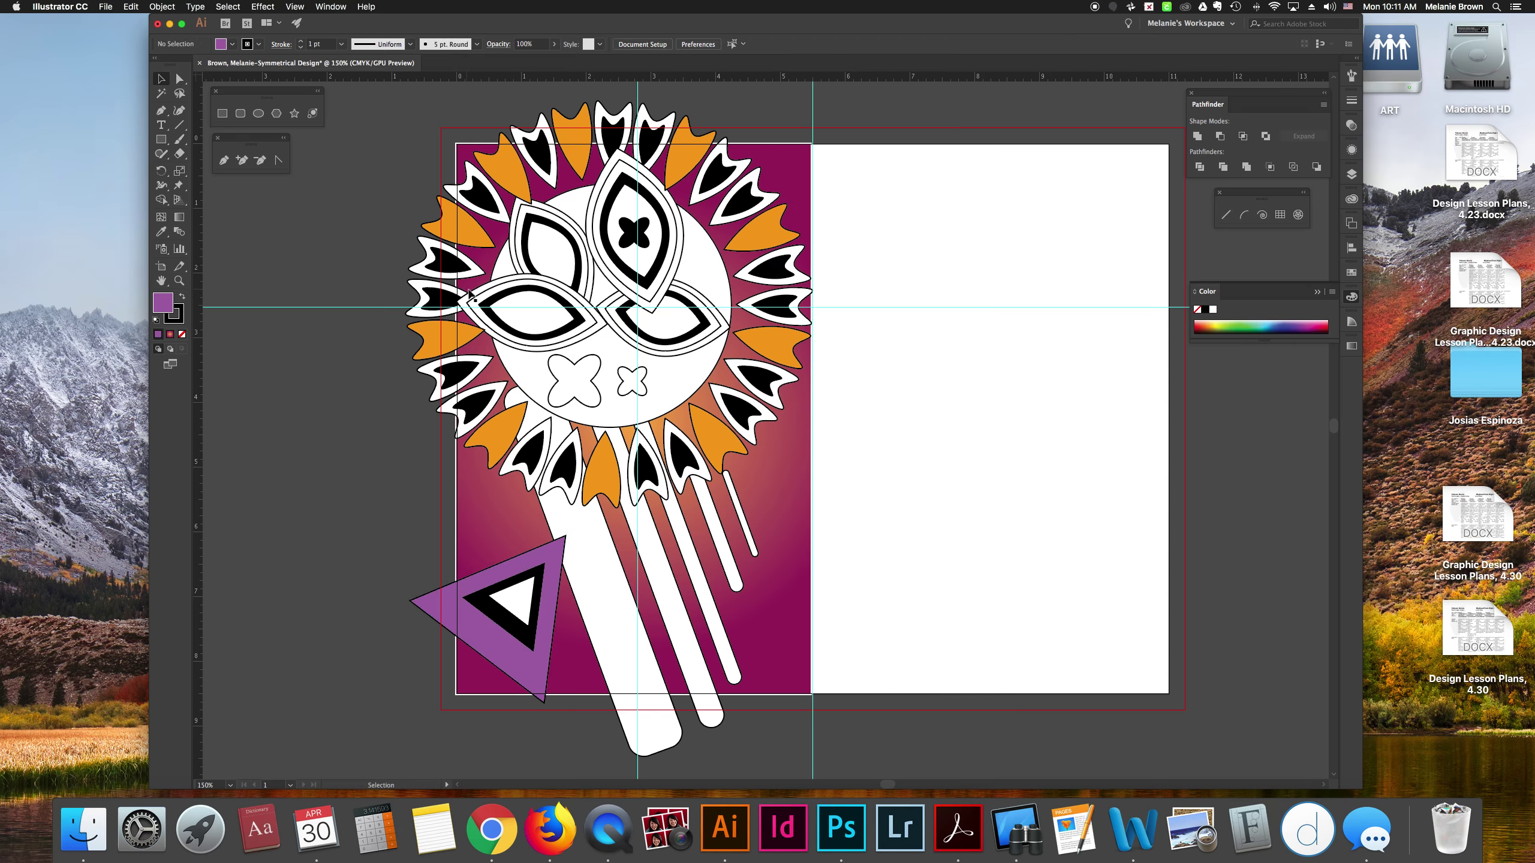
# - Ungroup the set of rounded bars below the circle and clear the selection
pyautogui.click(591, 606)
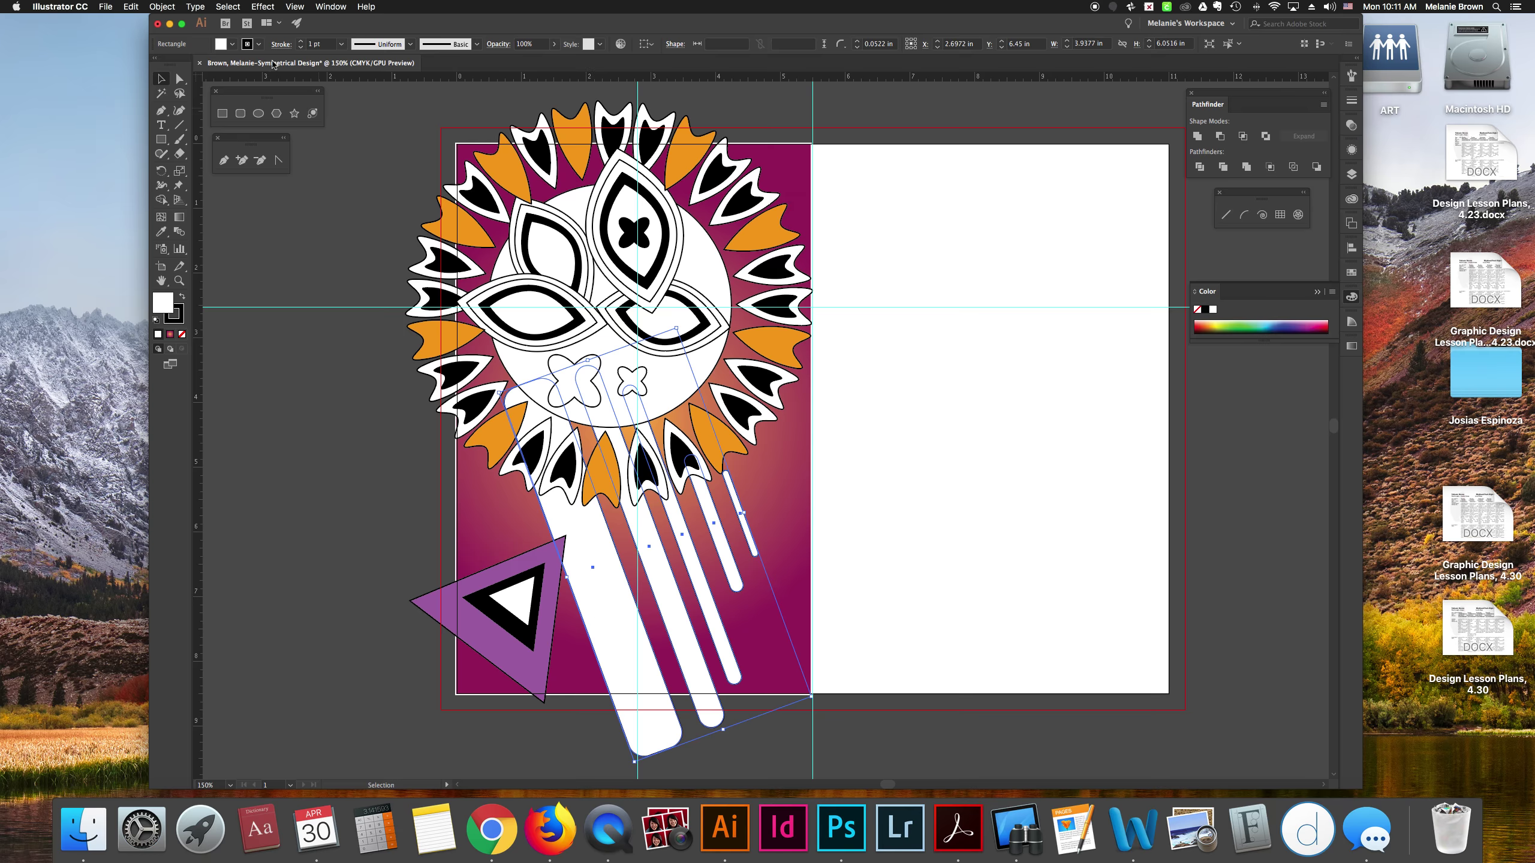
pyautogui.click(162, 6)
pyautogui.click(180, 63)
pyautogui.click(349, 466)
# - Fill the widest rounded bar with a warm golden yellow from the colour spectrum
pyautogui.click(623, 584)
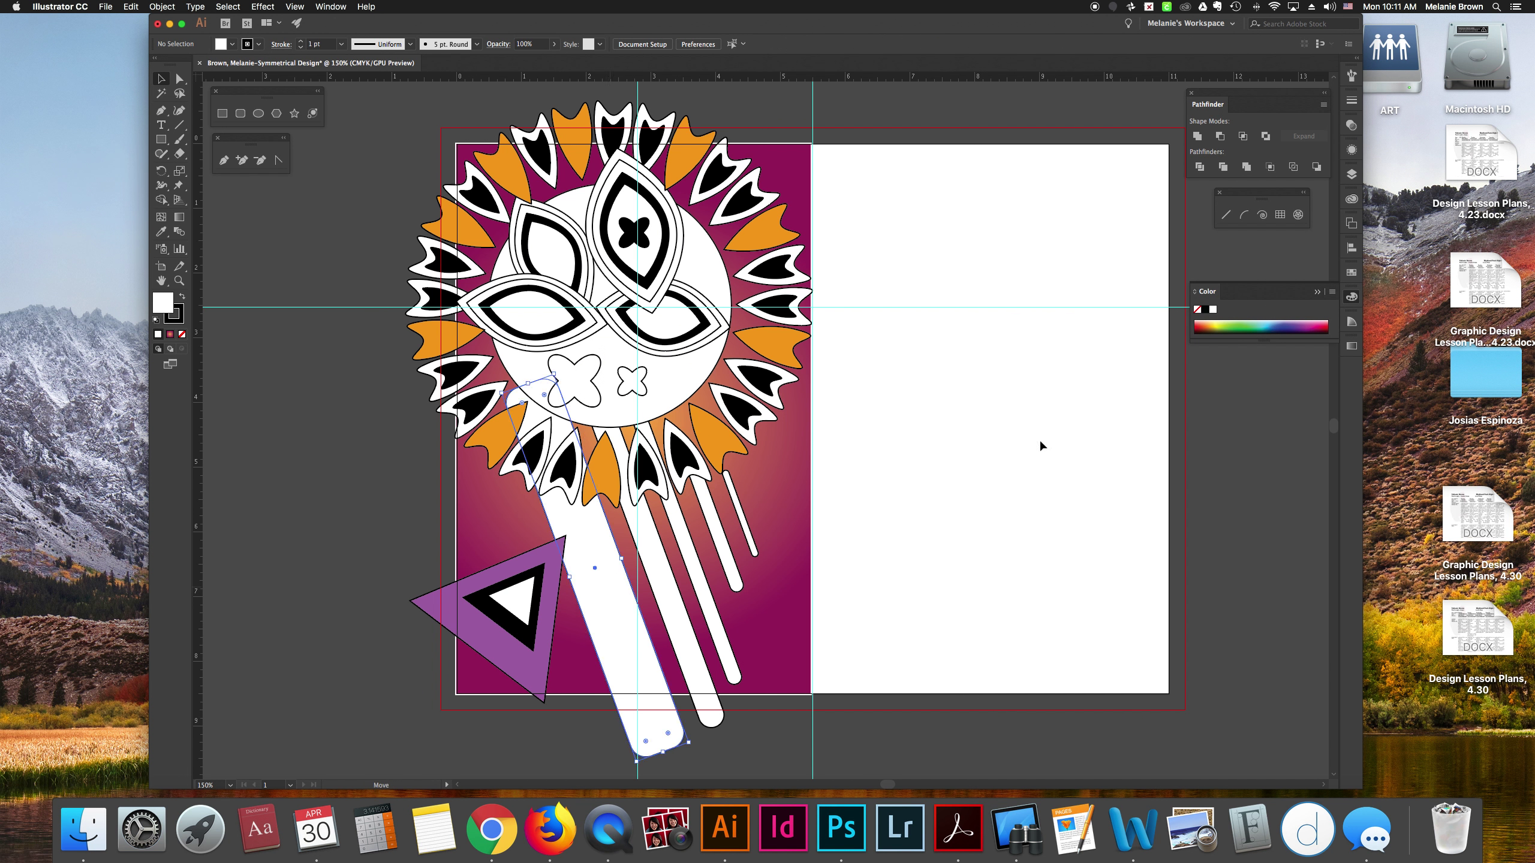
pyautogui.click(1223, 321)
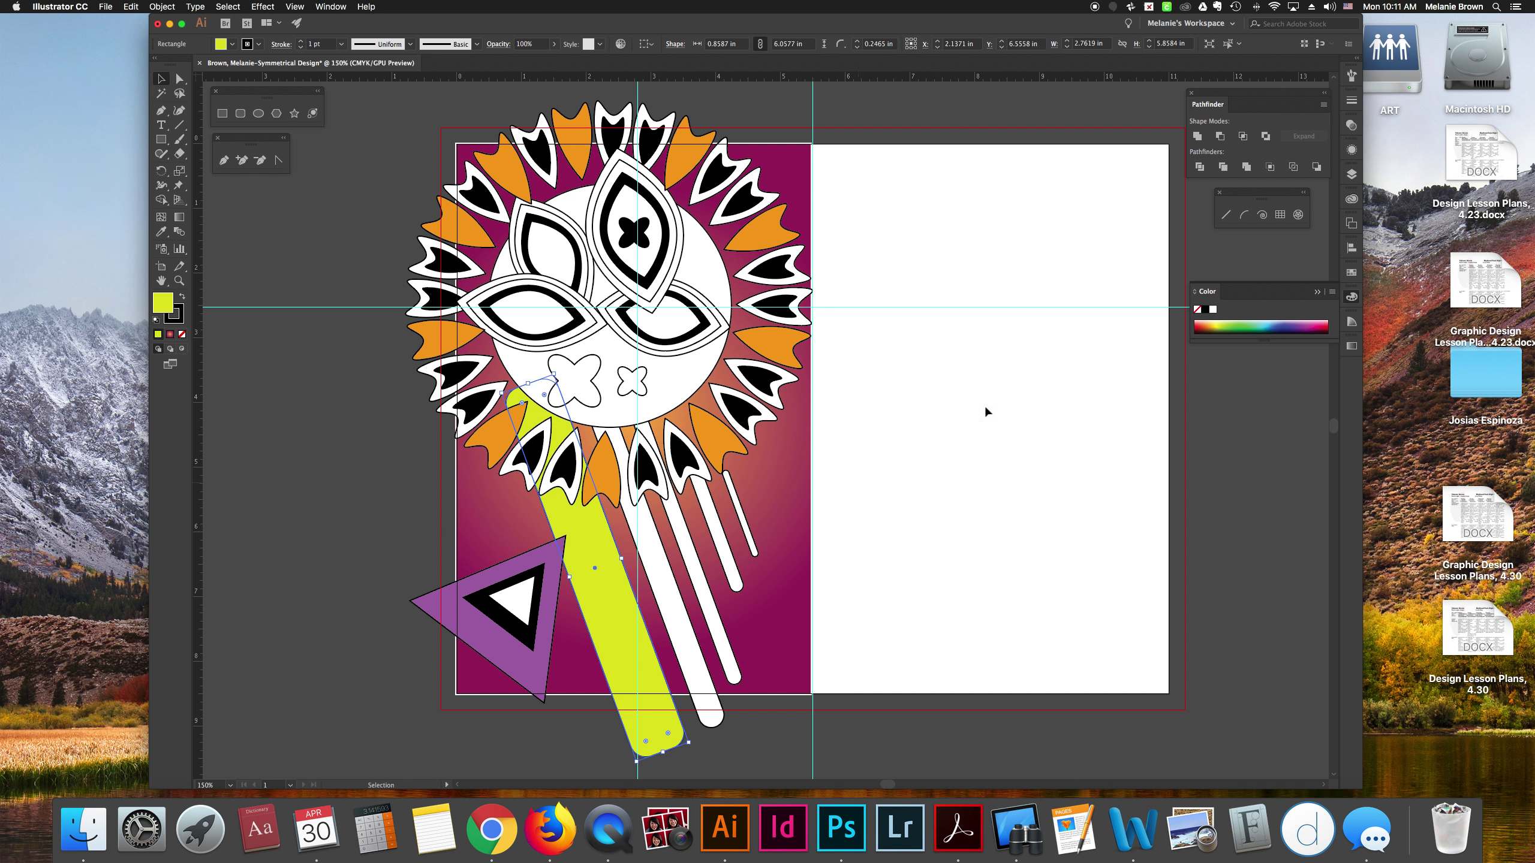
pyautogui.click(1215, 322)
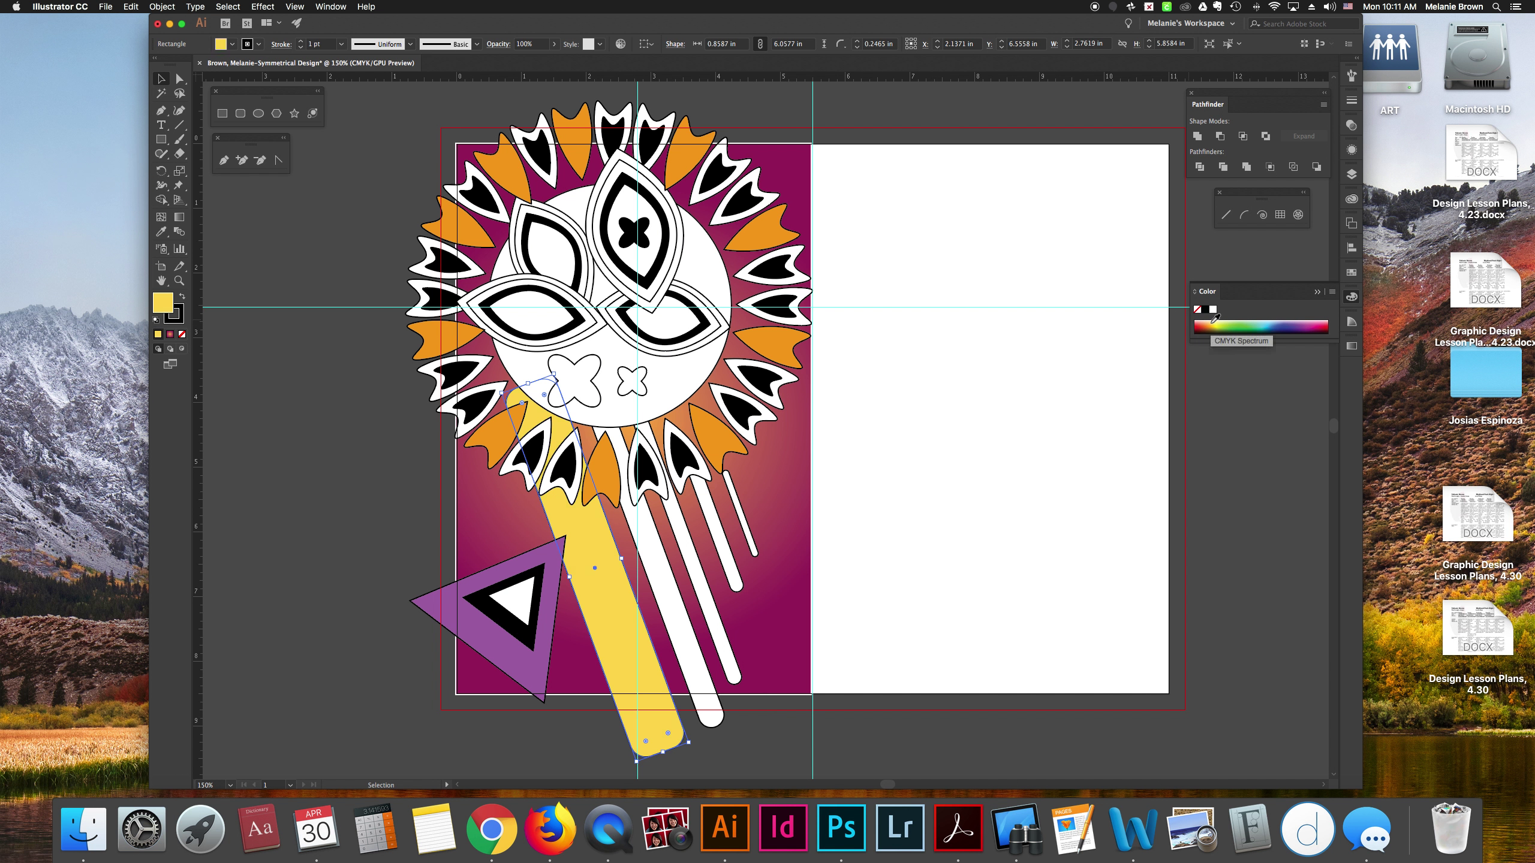
# - Copy the widest bar's yellow fill onto the third bar with the Eyedropper
pyautogui.click(689, 561)
pyautogui.click(162, 232)
pyautogui.click(585, 601)
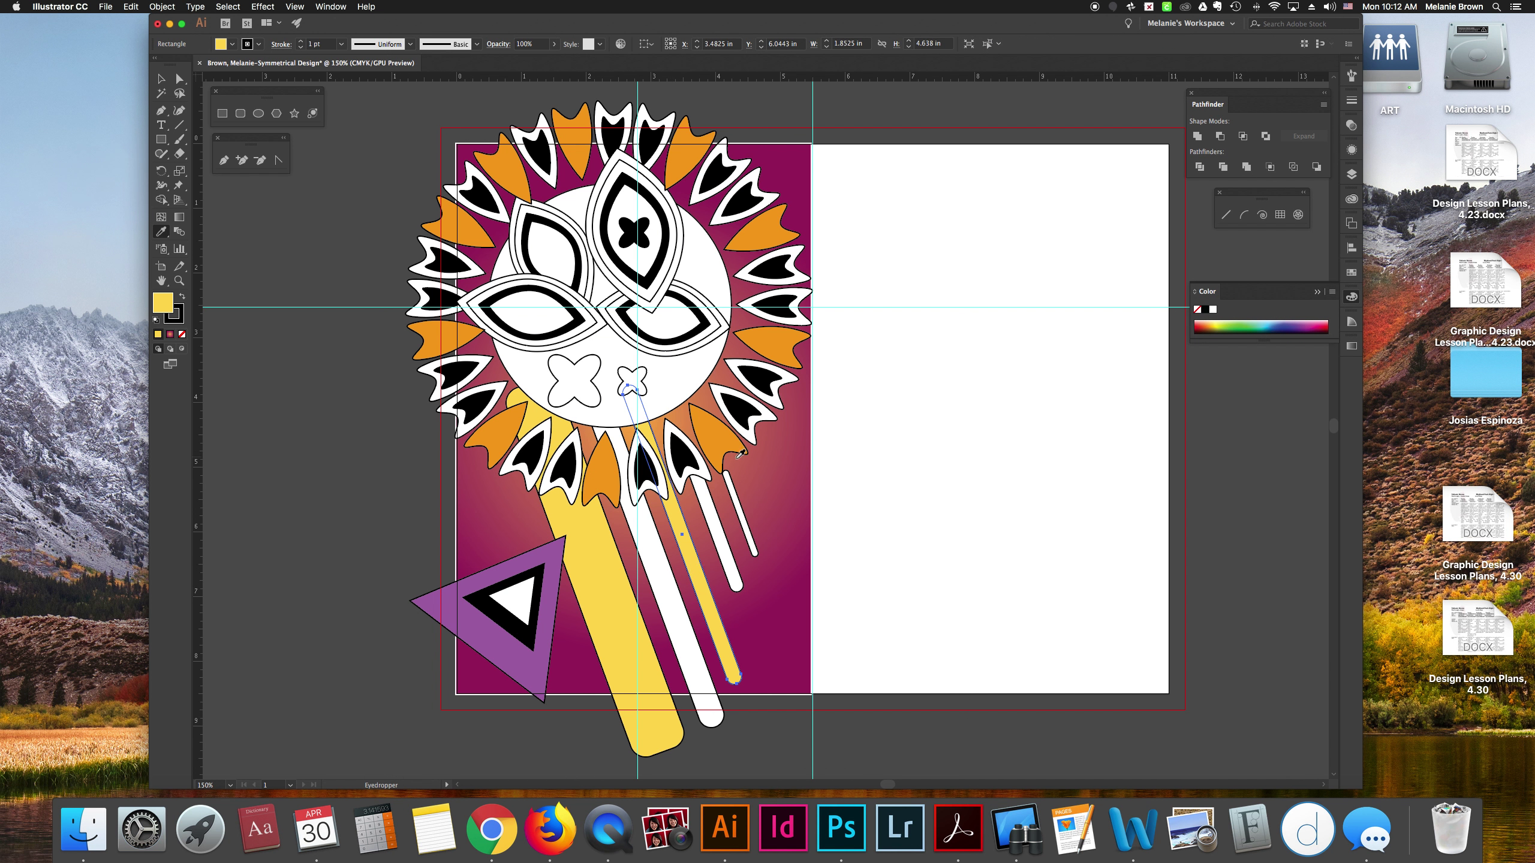
pyautogui.click(730, 482)
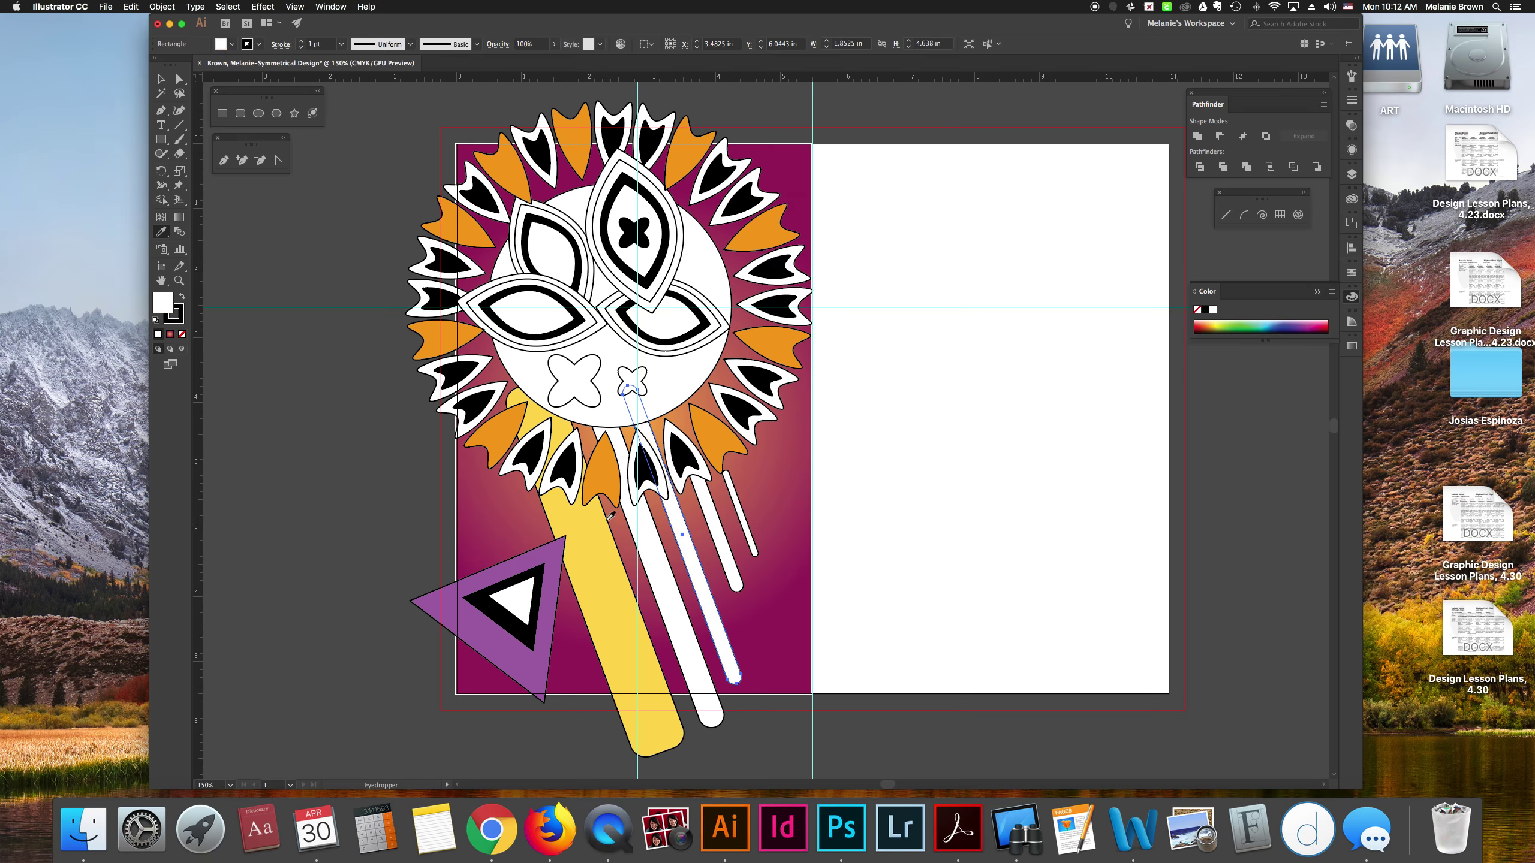
pyautogui.click(585, 521)
# - Apply the widest bar's yellow fill to the shortest, thinnest bar with the Eyedropper and deselect it
pyautogui.press('v')
pyautogui.click(744, 524)
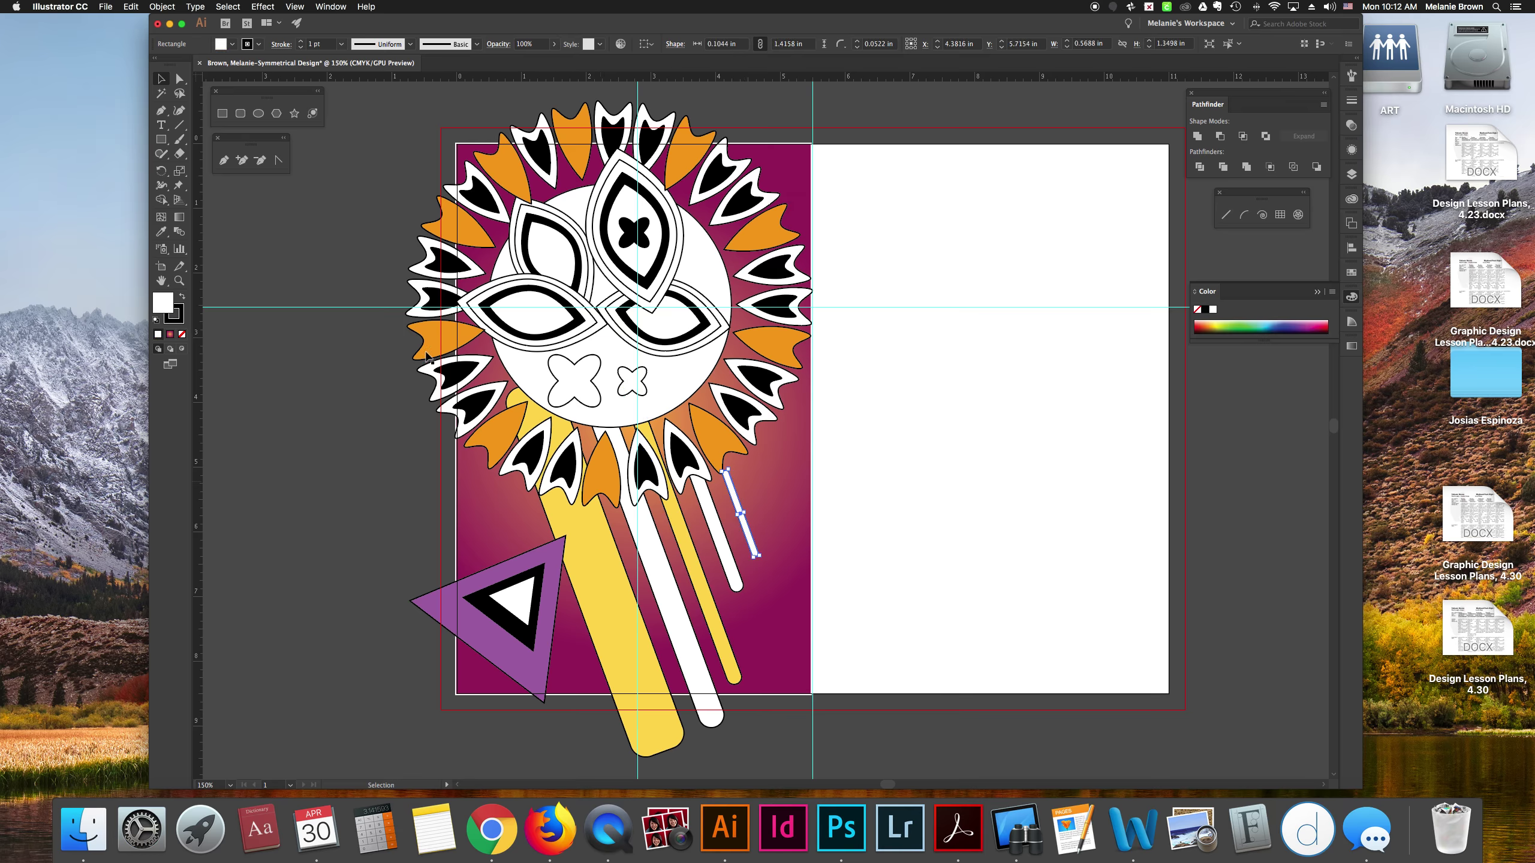
pyautogui.click(161, 232)
pyautogui.click(587, 524)
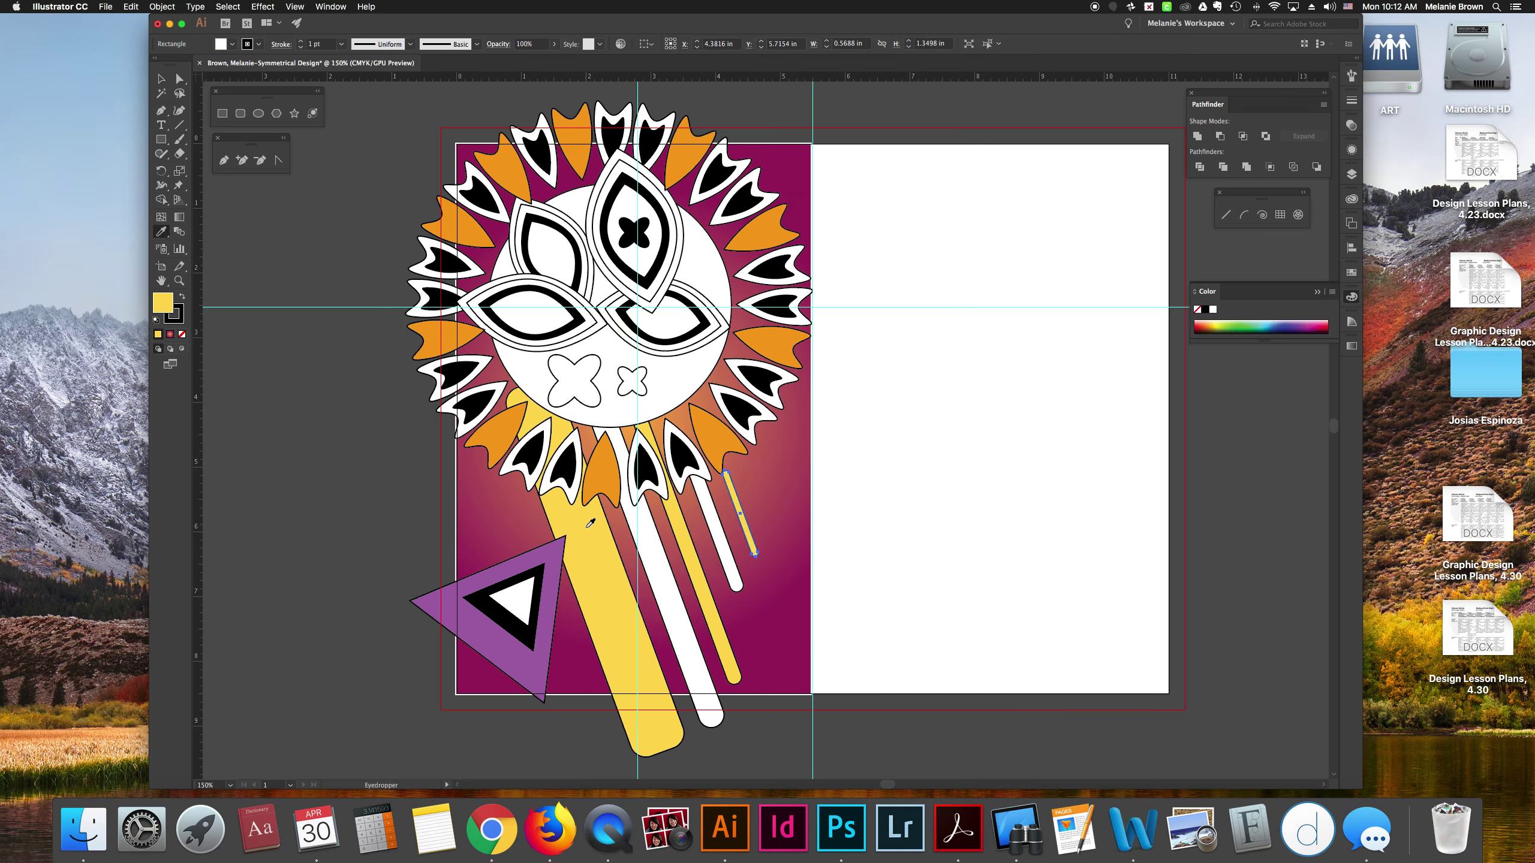
pyautogui.click(161, 79)
pyautogui.click(370, 337)
# - Copy the outer triangle's purple fill onto the second-widest bar with the Eyedropper
pyautogui.click(671, 553)
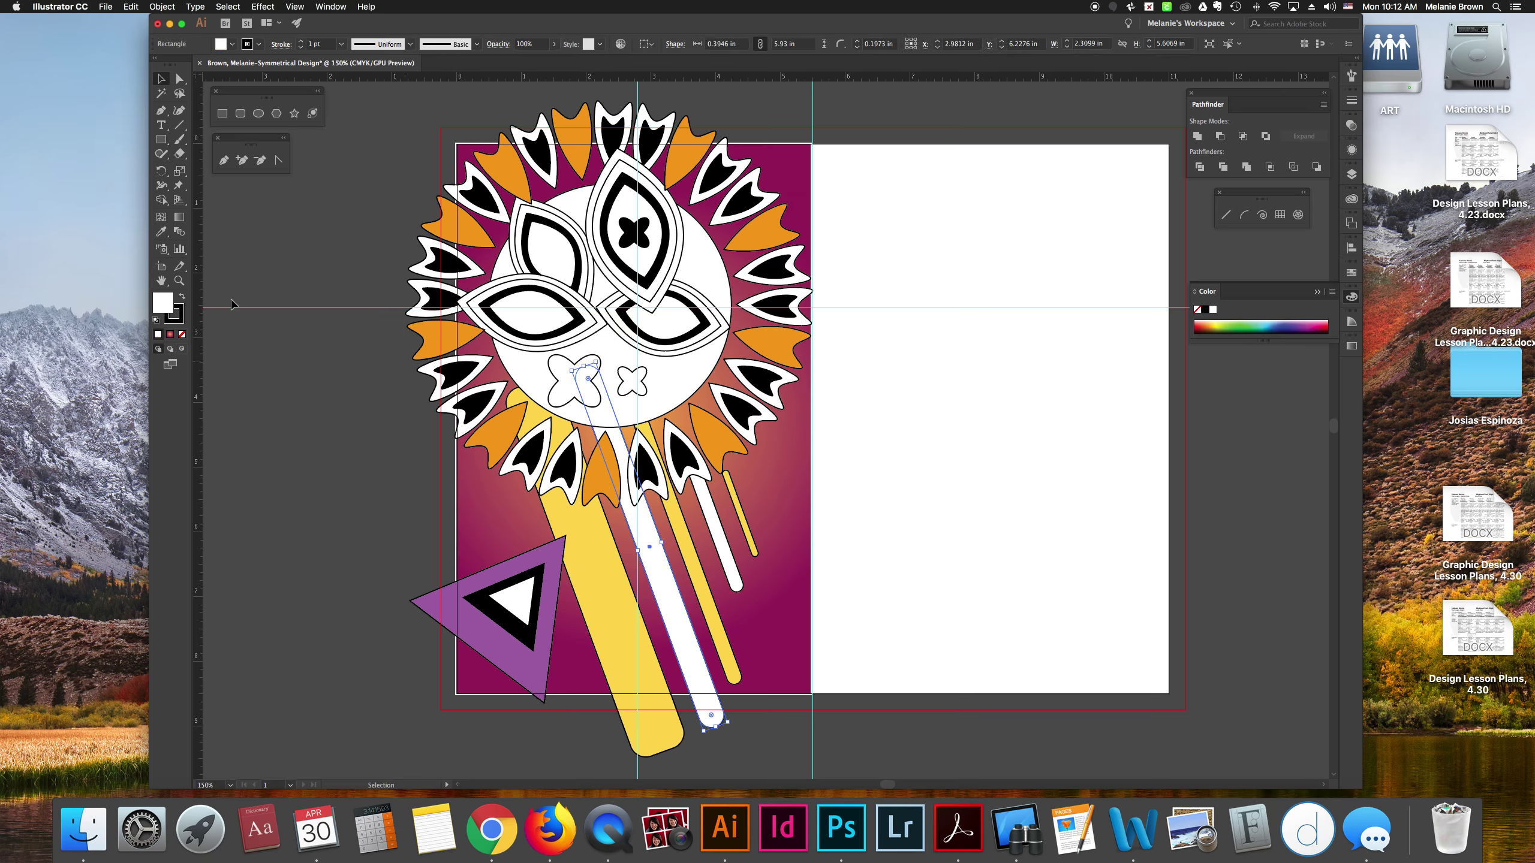
pyautogui.click(162, 232)
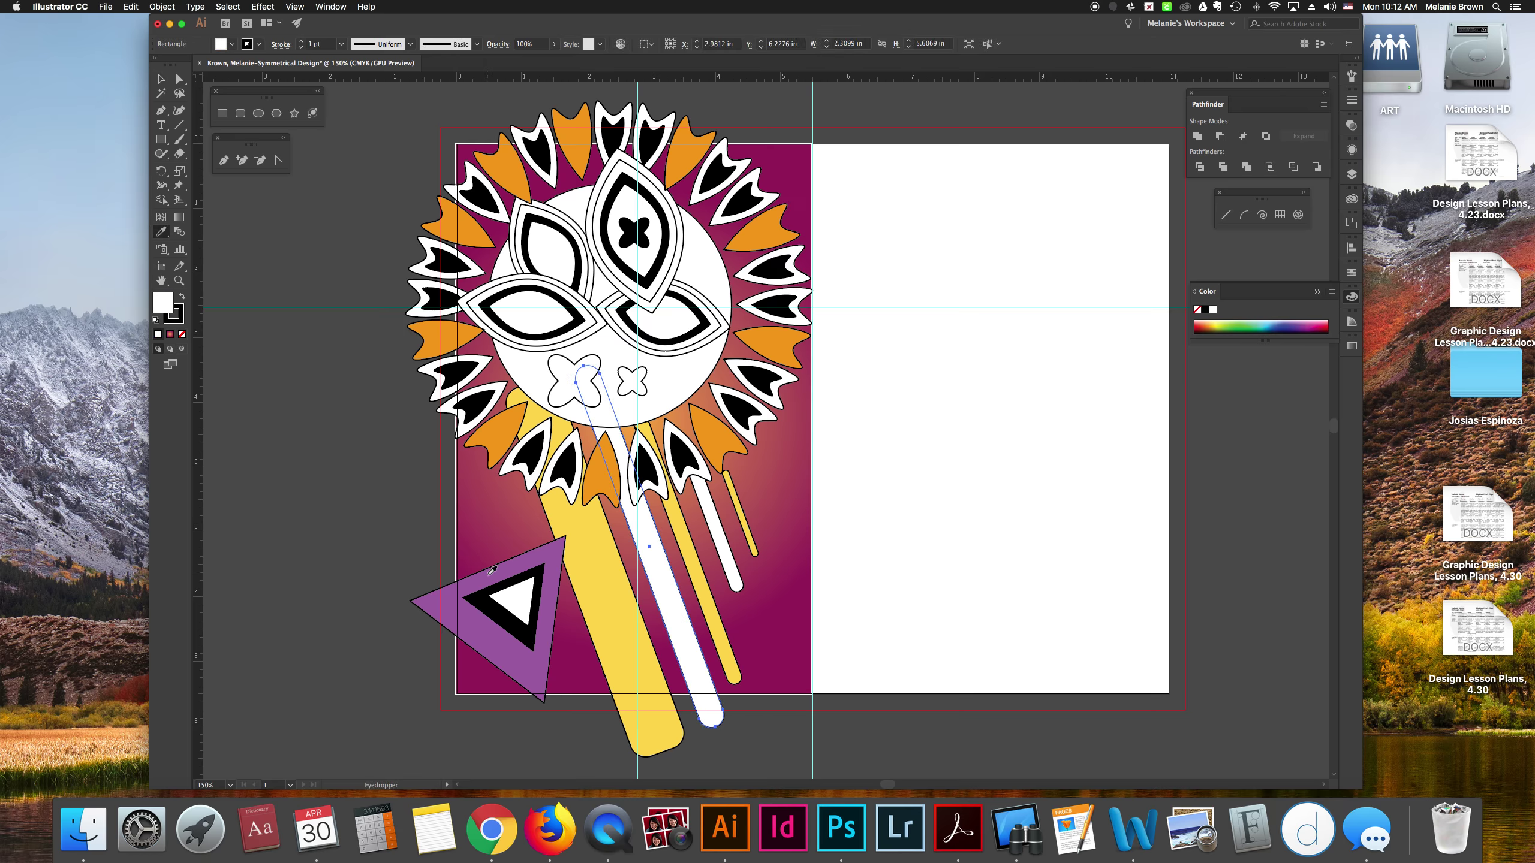
pyautogui.click(488, 577)
pyautogui.click(161, 79)
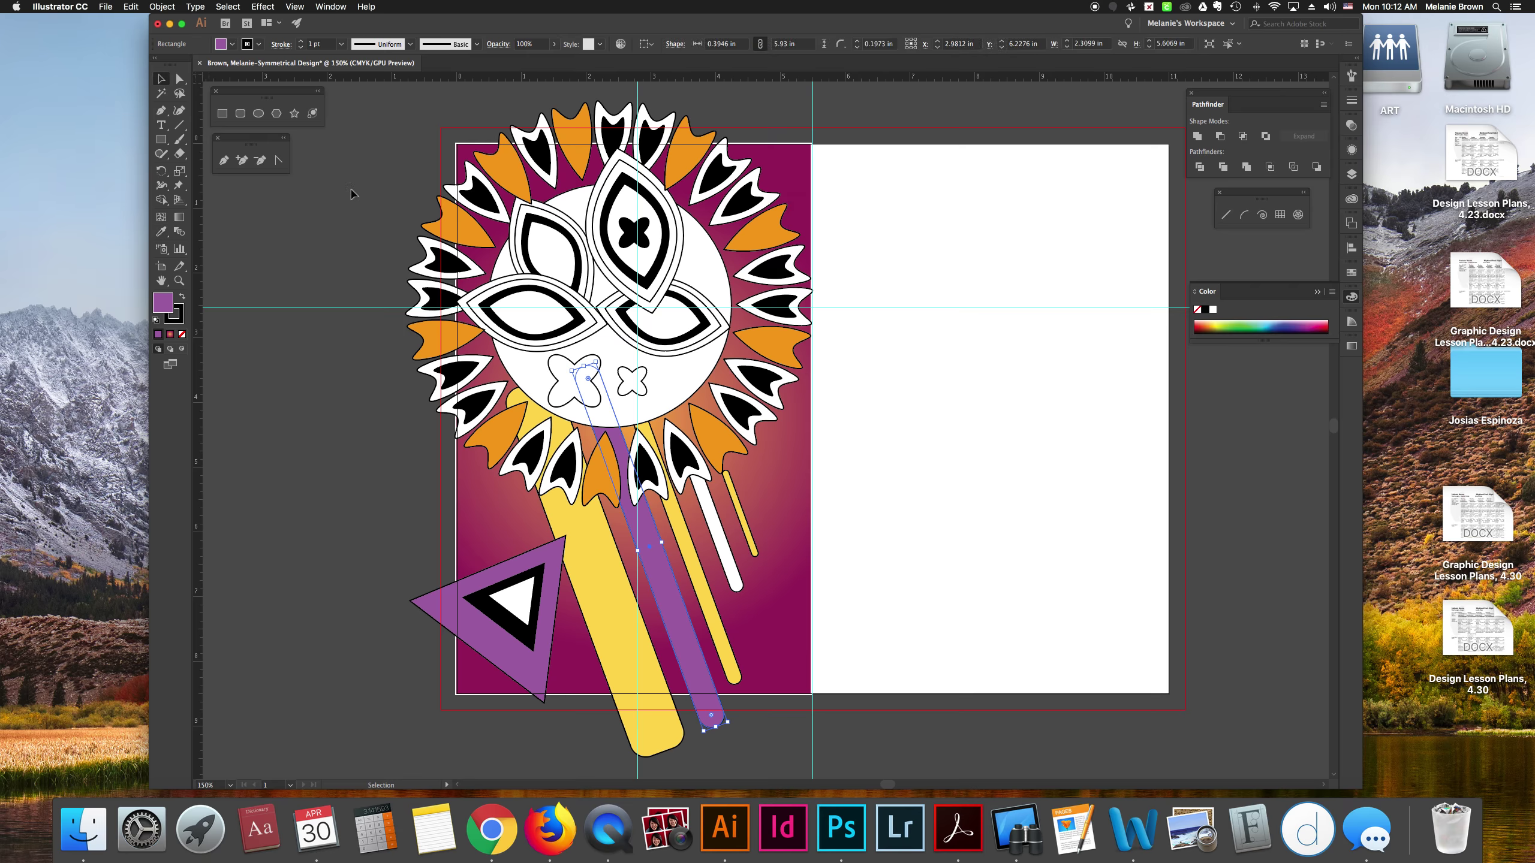
# - Apply the outer triangle's purple fill to the remaining white bar with the Eyedropper and deselect it
pyautogui.click(705, 521)
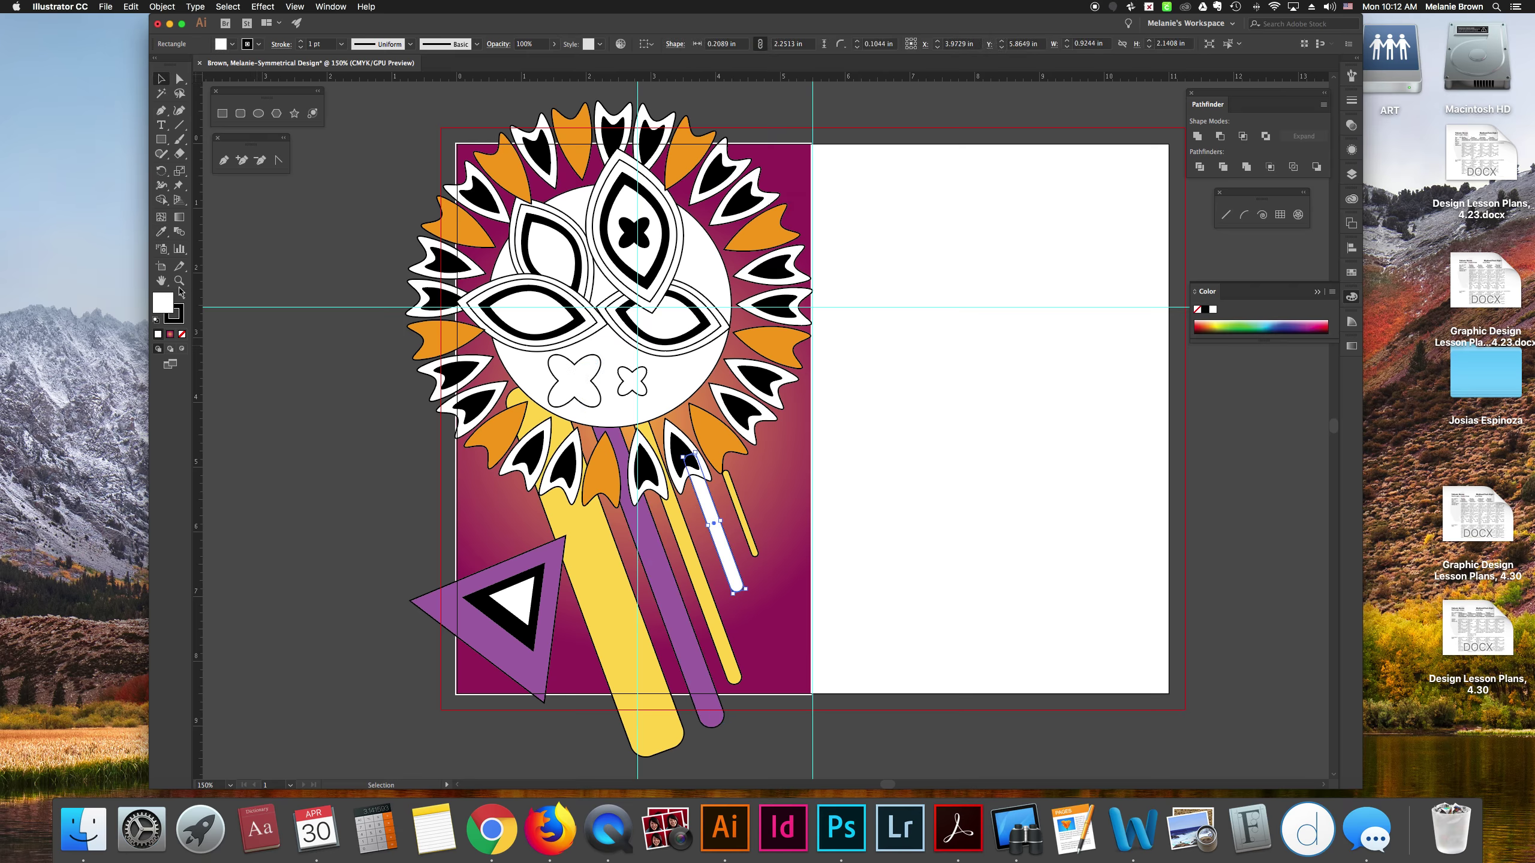
pyautogui.click(167, 229)
pyautogui.click(483, 573)
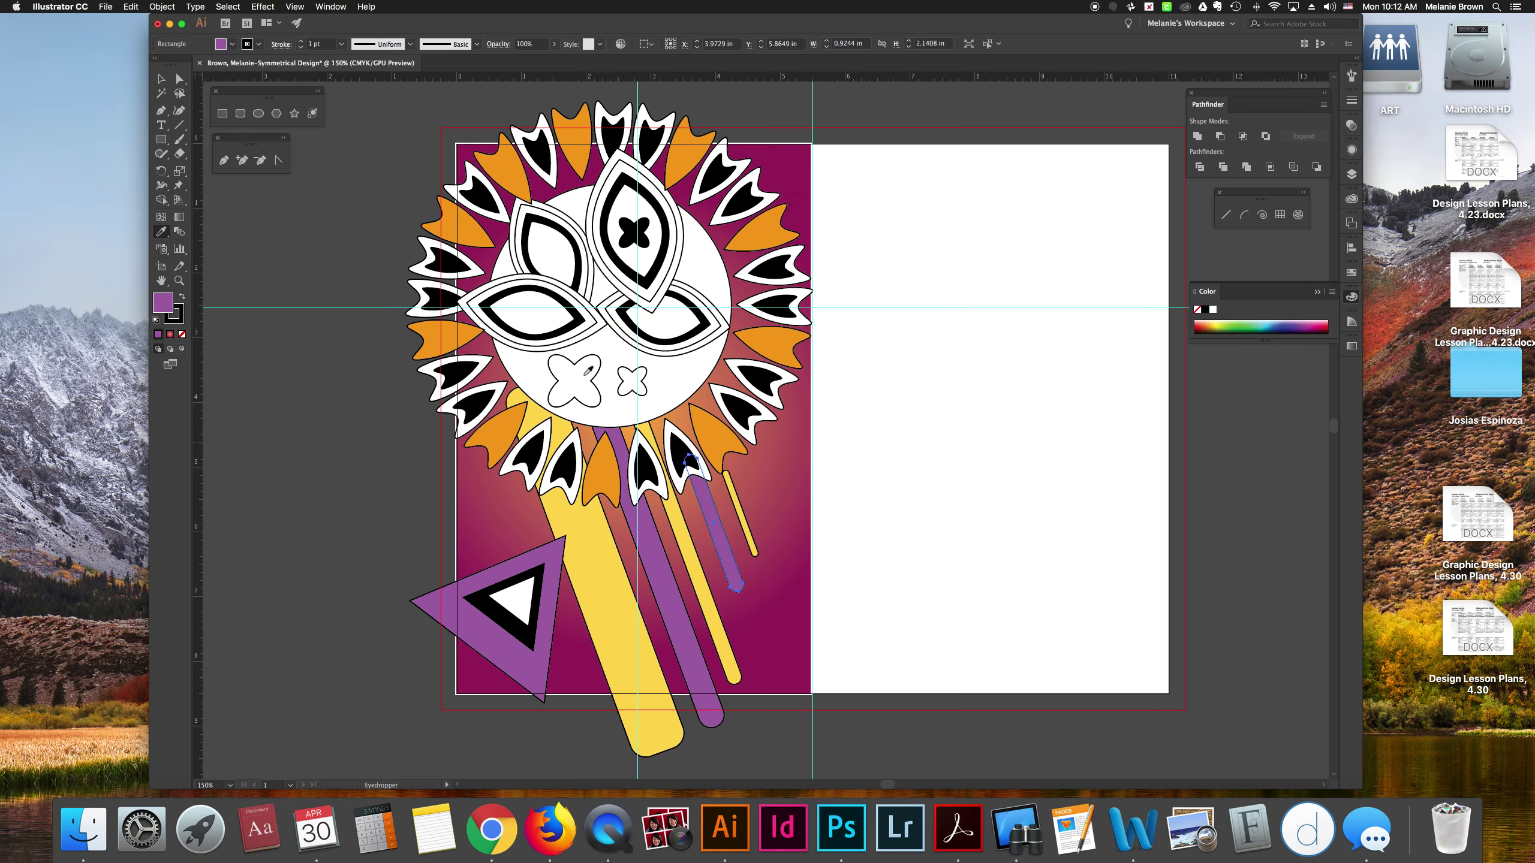
pyautogui.click(162, 77)
pyautogui.click(411, 343)
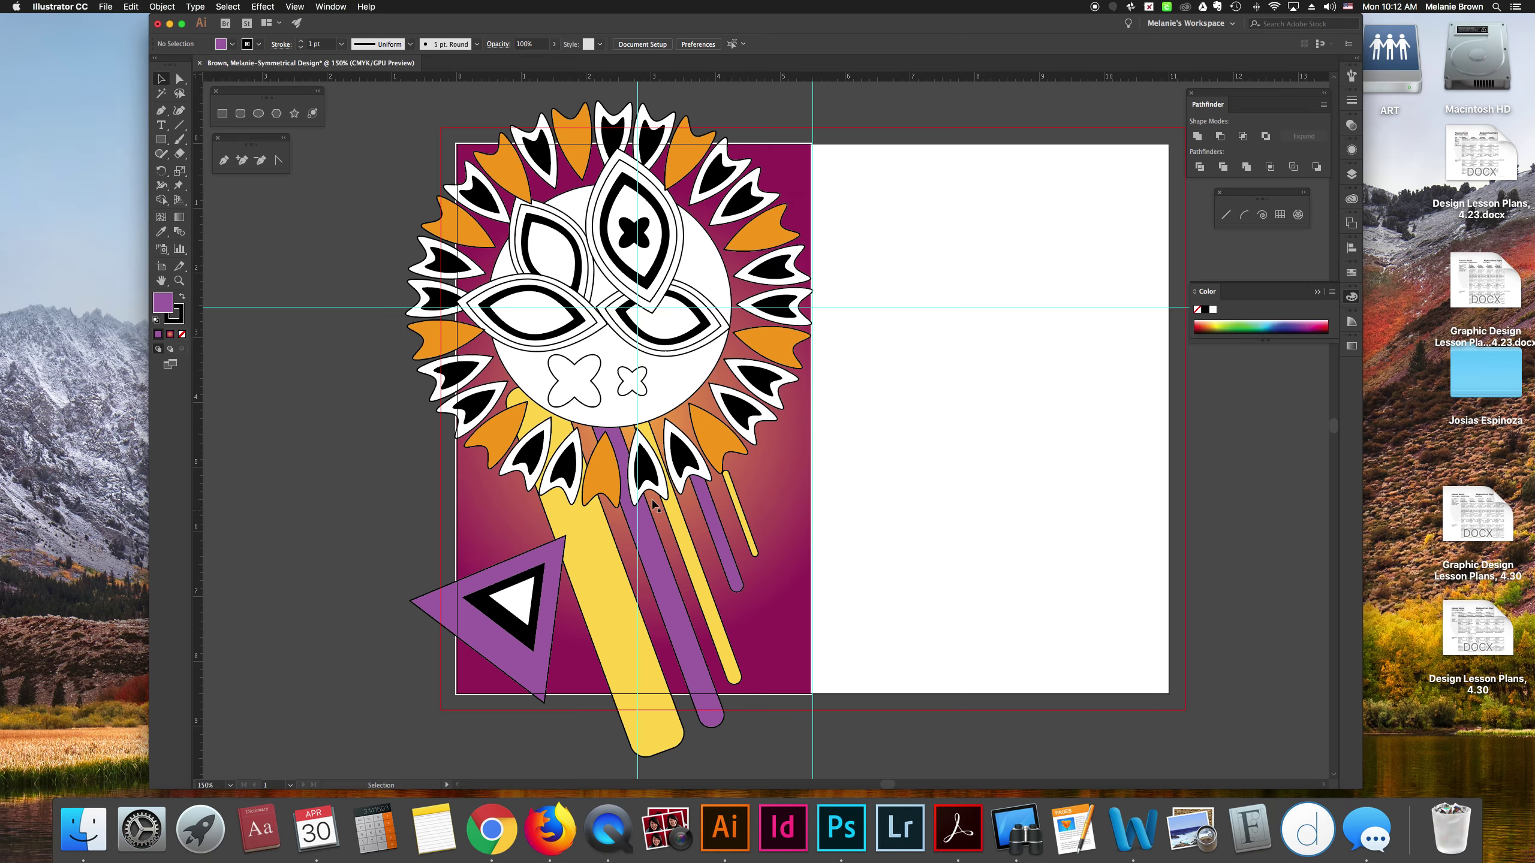
# - Fill the larger flower in the lower part of the circle with dark blue and deselect it
pyautogui.click(599, 389)
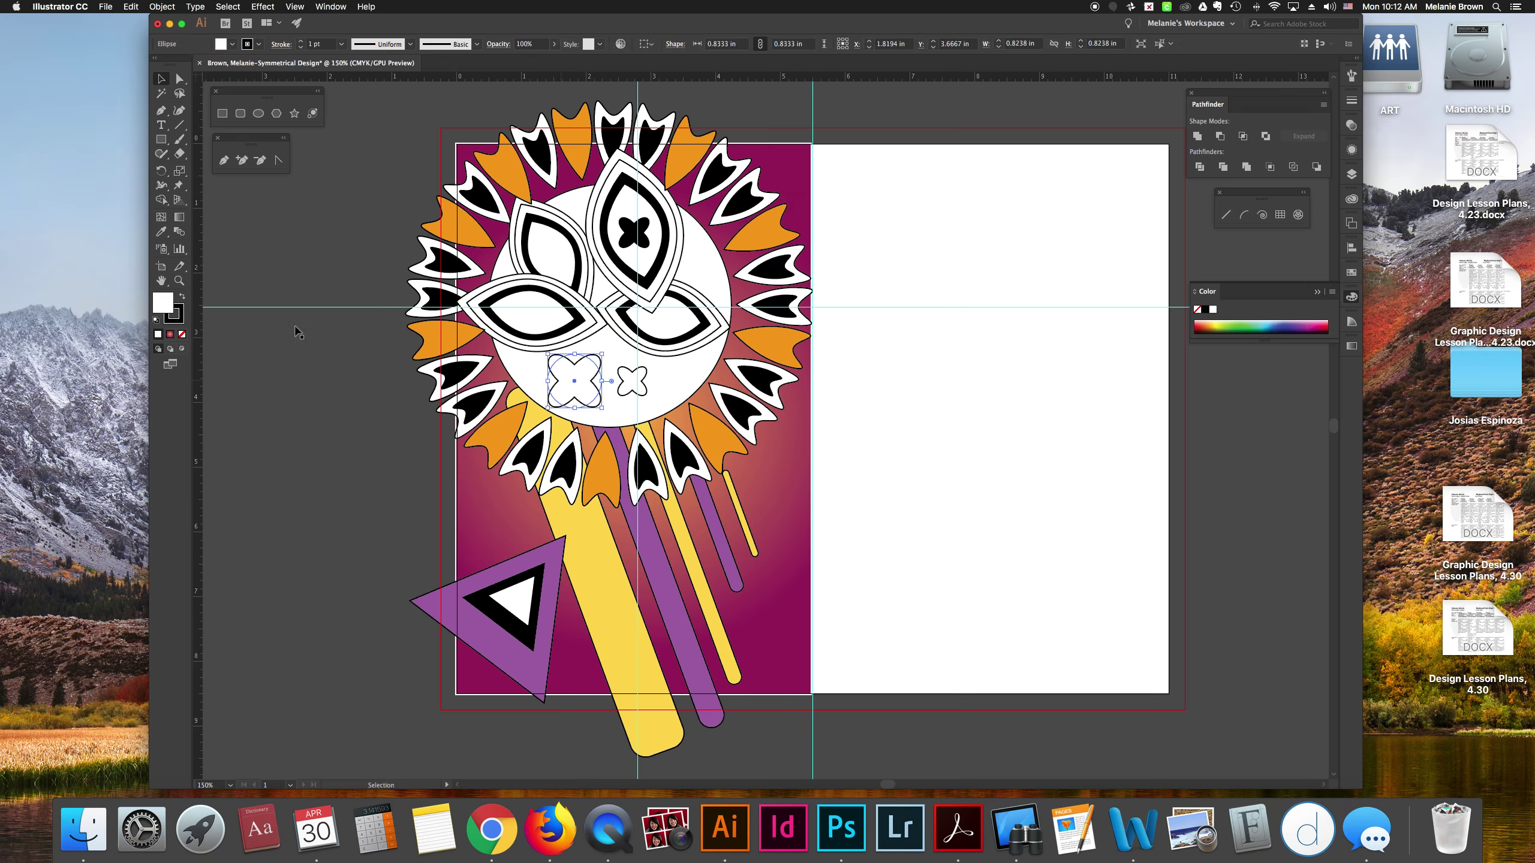
pyautogui.click(1288, 330)
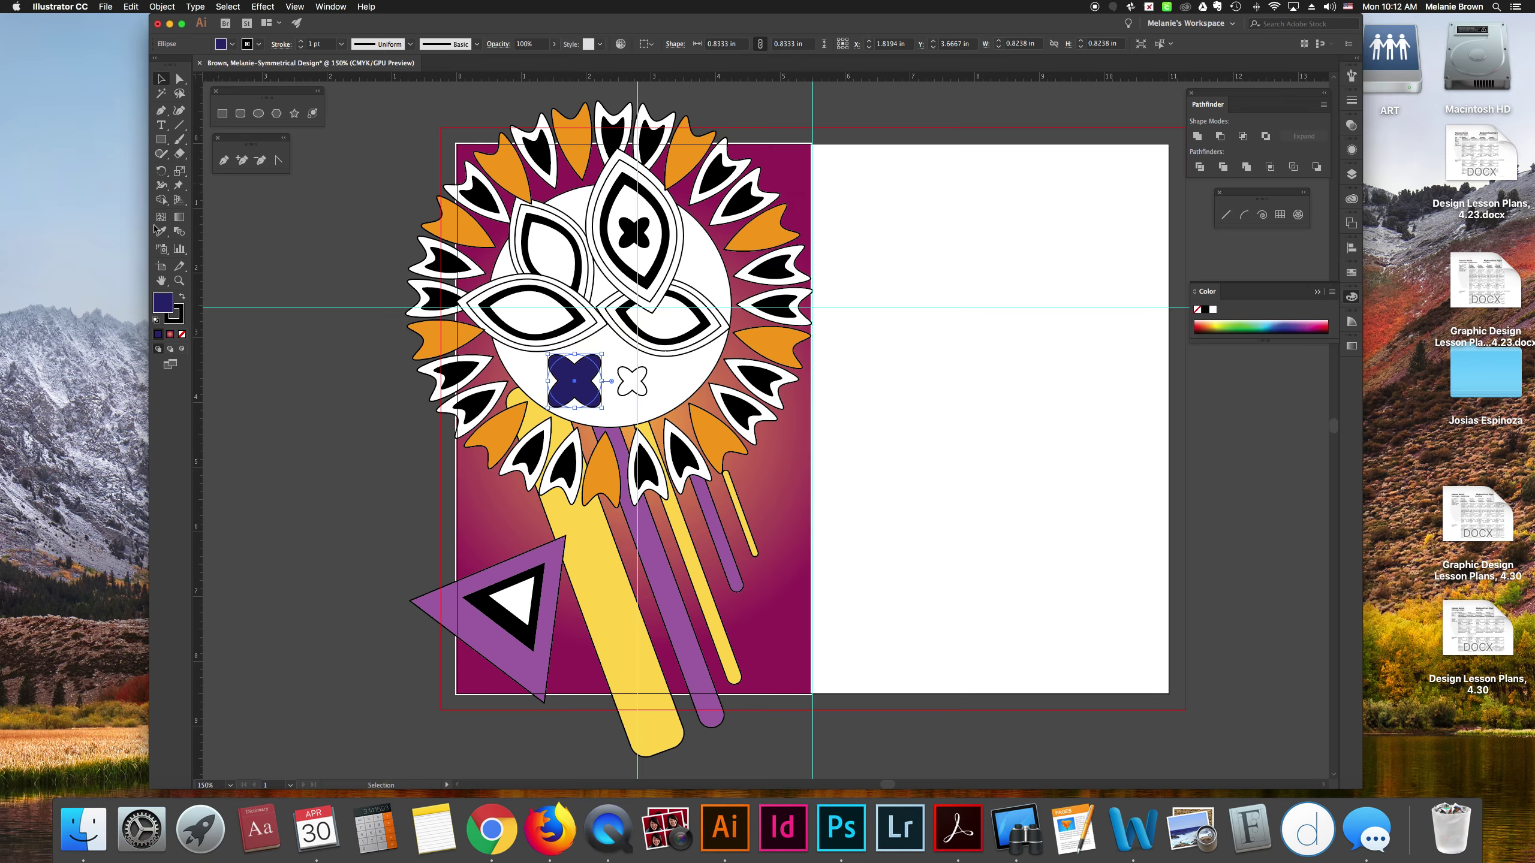
pyautogui.click(160, 82)
pyautogui.click(265, 334)
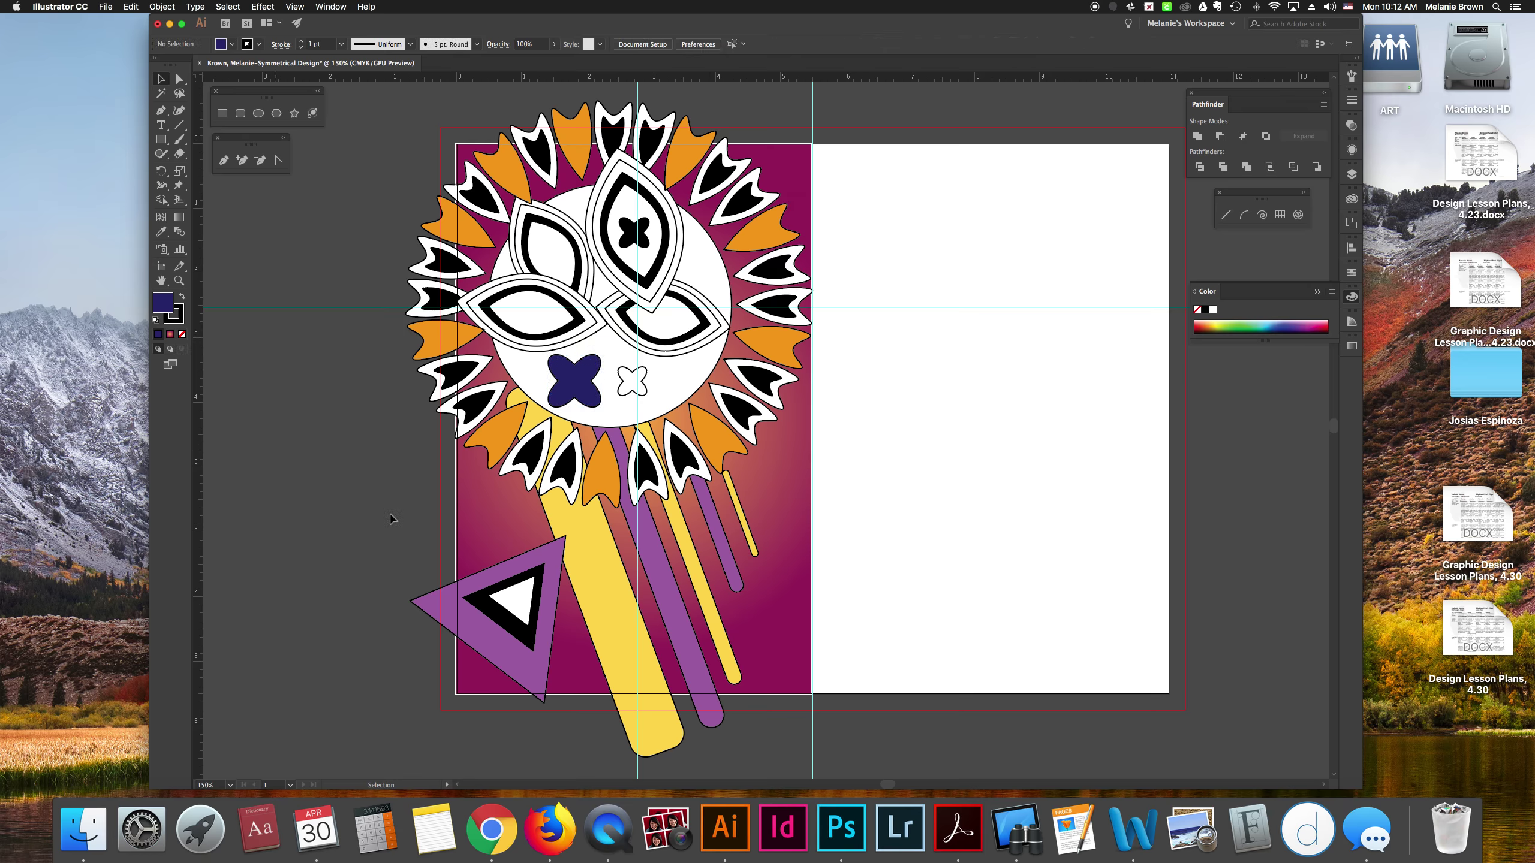
# - Give the innermost white triangle the larger flower's dark blue appearance with the Eyedropper and deselect it
pyautogui.click(505, 609)
pyautogui.click(161, 232)
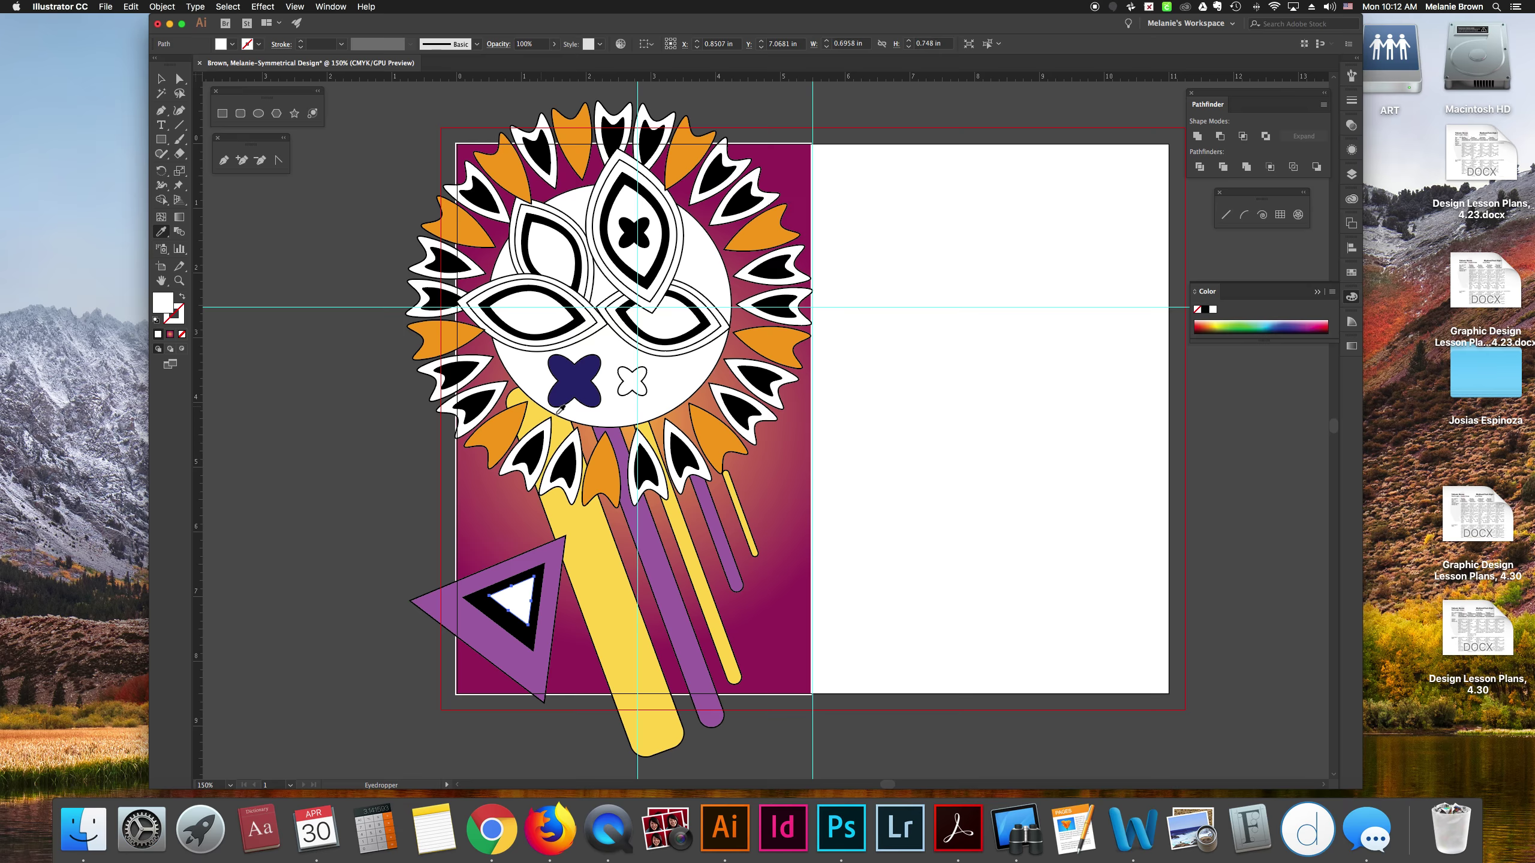
pyautogui.click(573, 380)
pyautogui.click(161, 78)
pyautogui.click(264, 216)
# - Fill the large central circle with coral orange from the colour spectrum and deselect it
pyautogui.press('super+minus')
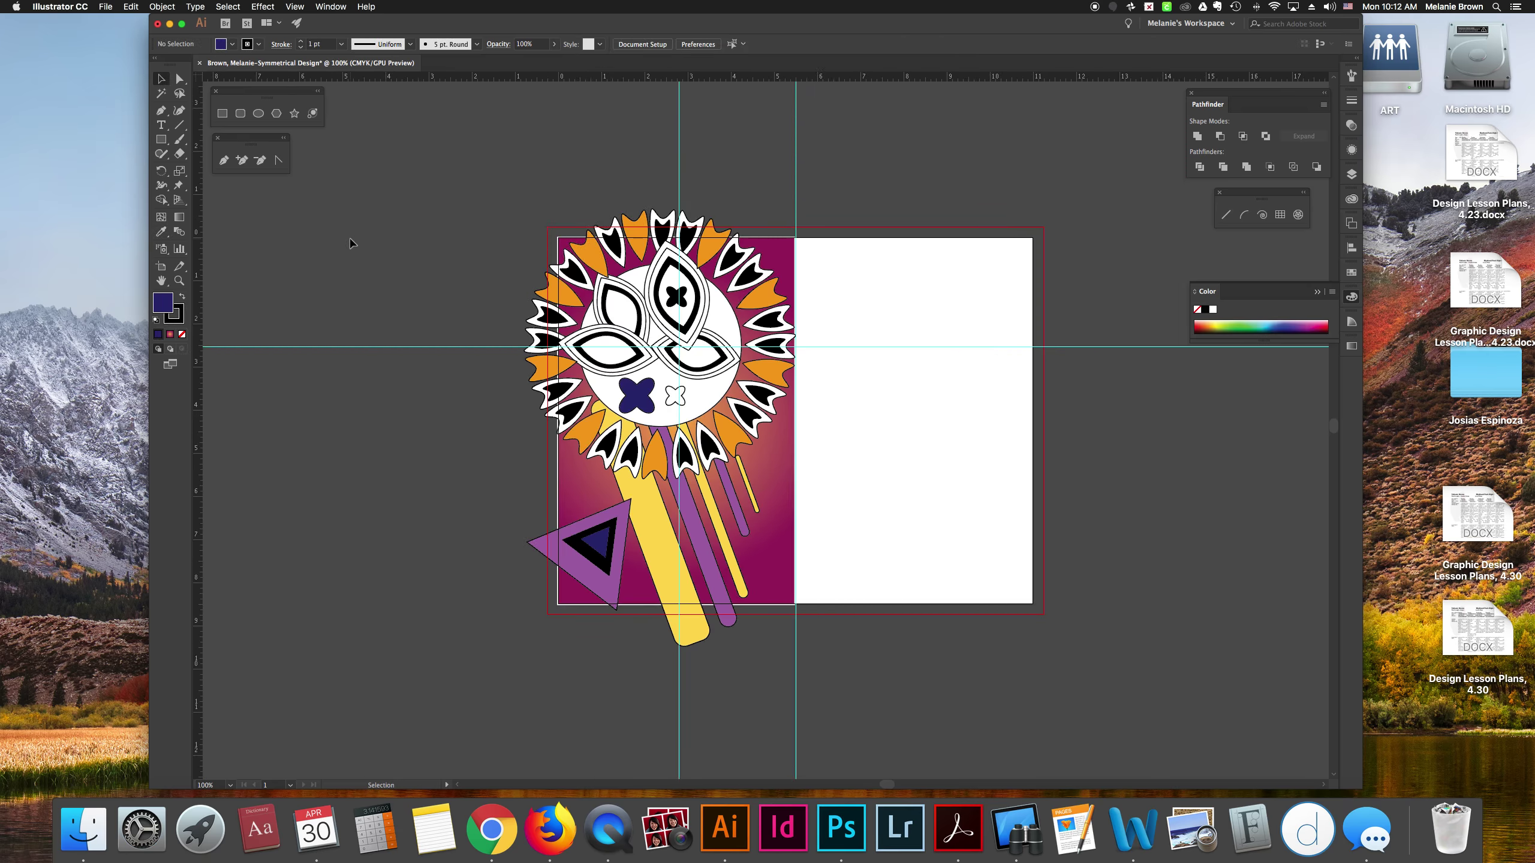
pyautogui.click(713, 406)
pyautogui.click(1313, 324)
pyautogui.click(1321, 327)
pyautogui.click(1288, 320)
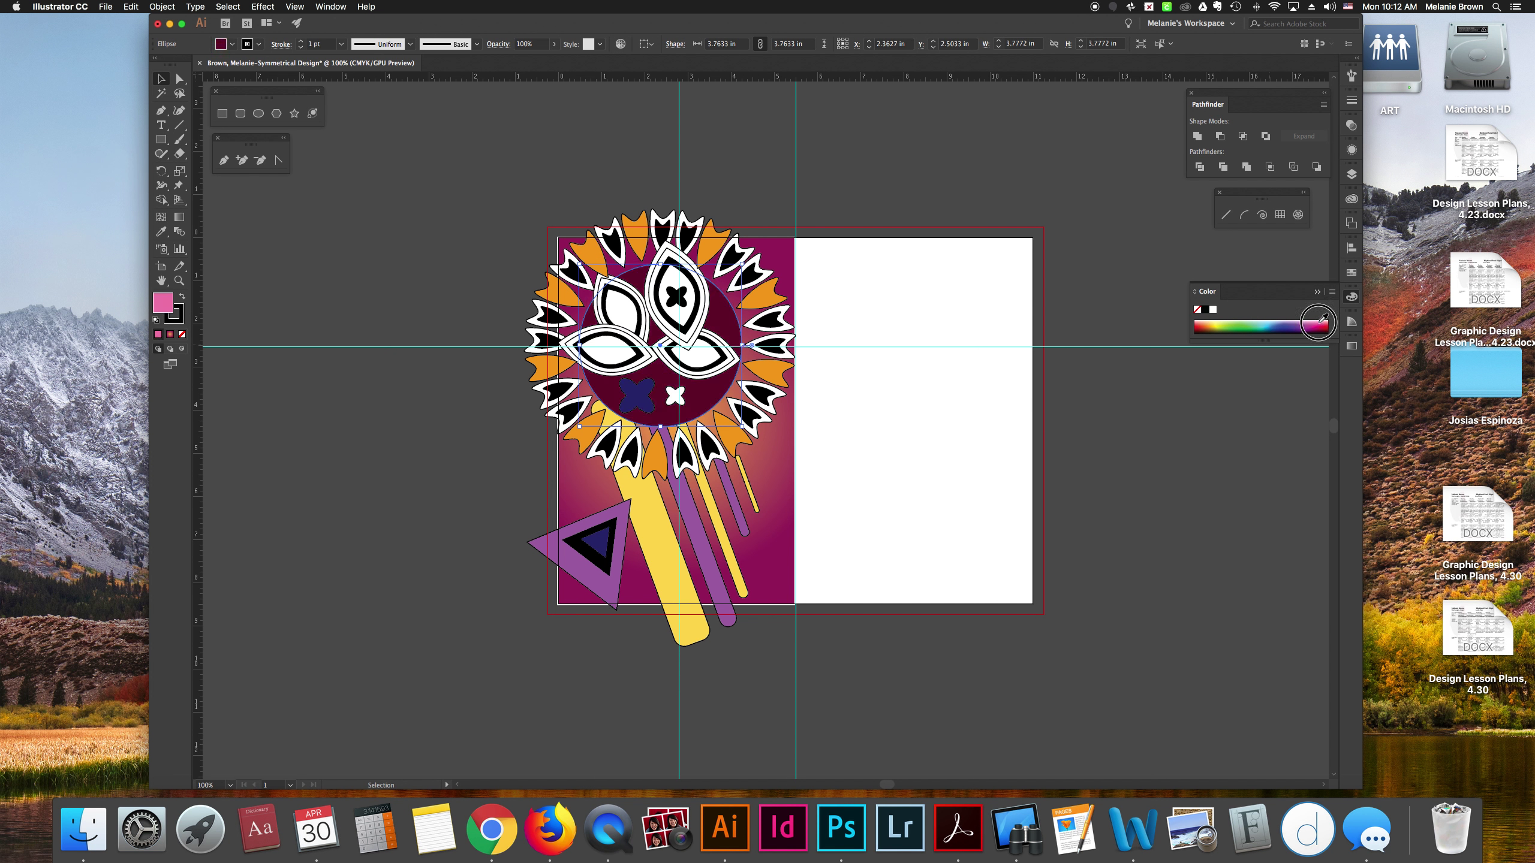
pyautogui.click(1202, 318)
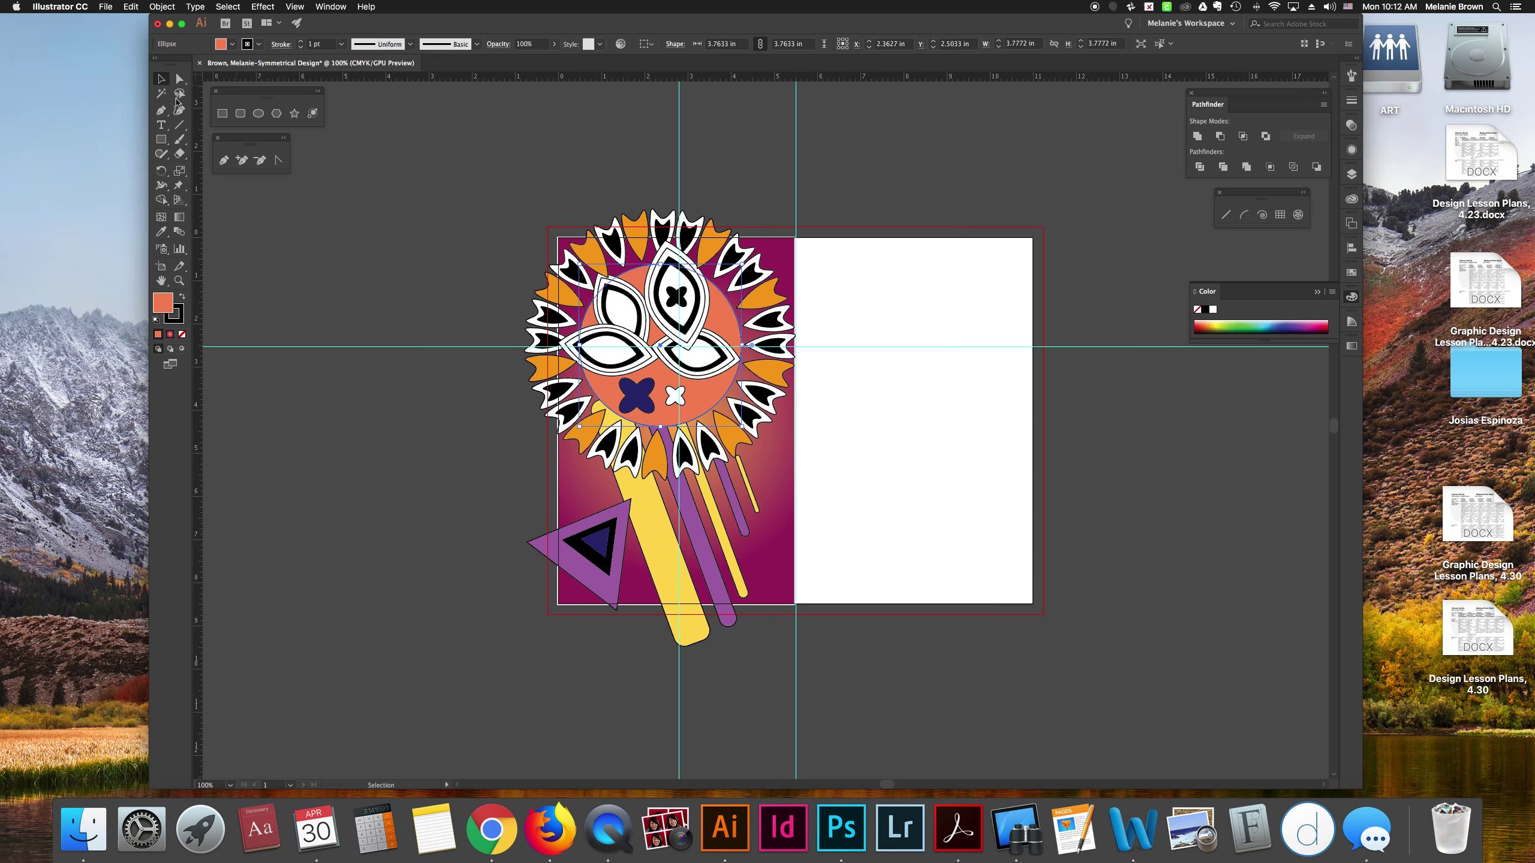
pyautogui.click(296, 255)
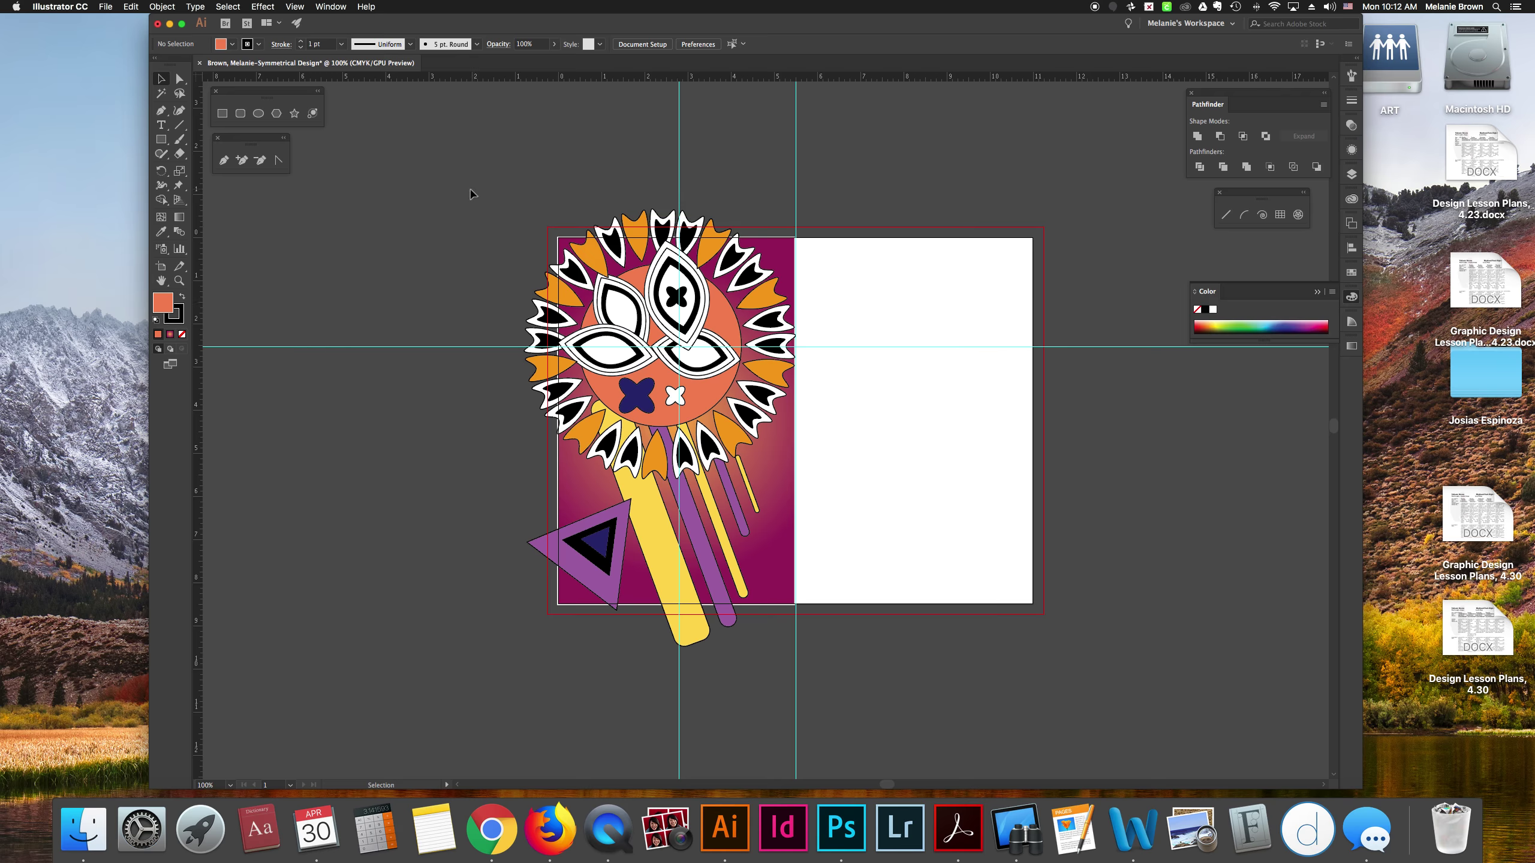
# - Select all the artwork including the gradient background and group it
pyautogui.hscroll(-2, 477, 185)
pyautogui.moveTo(493, 159); pyautogui.dragTo(810, 623)
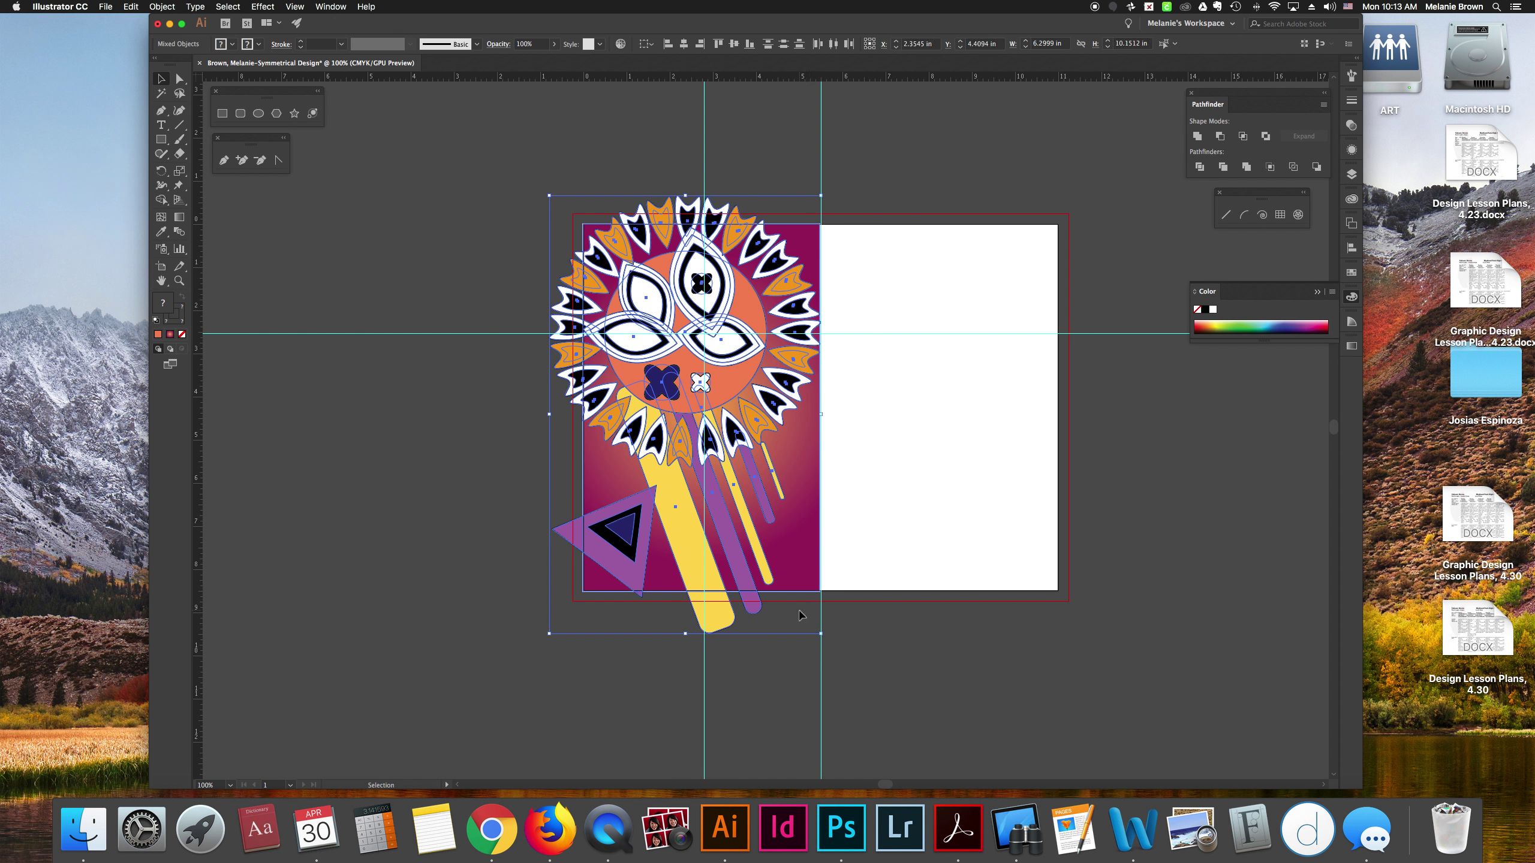
pyautogui.press('super+g')
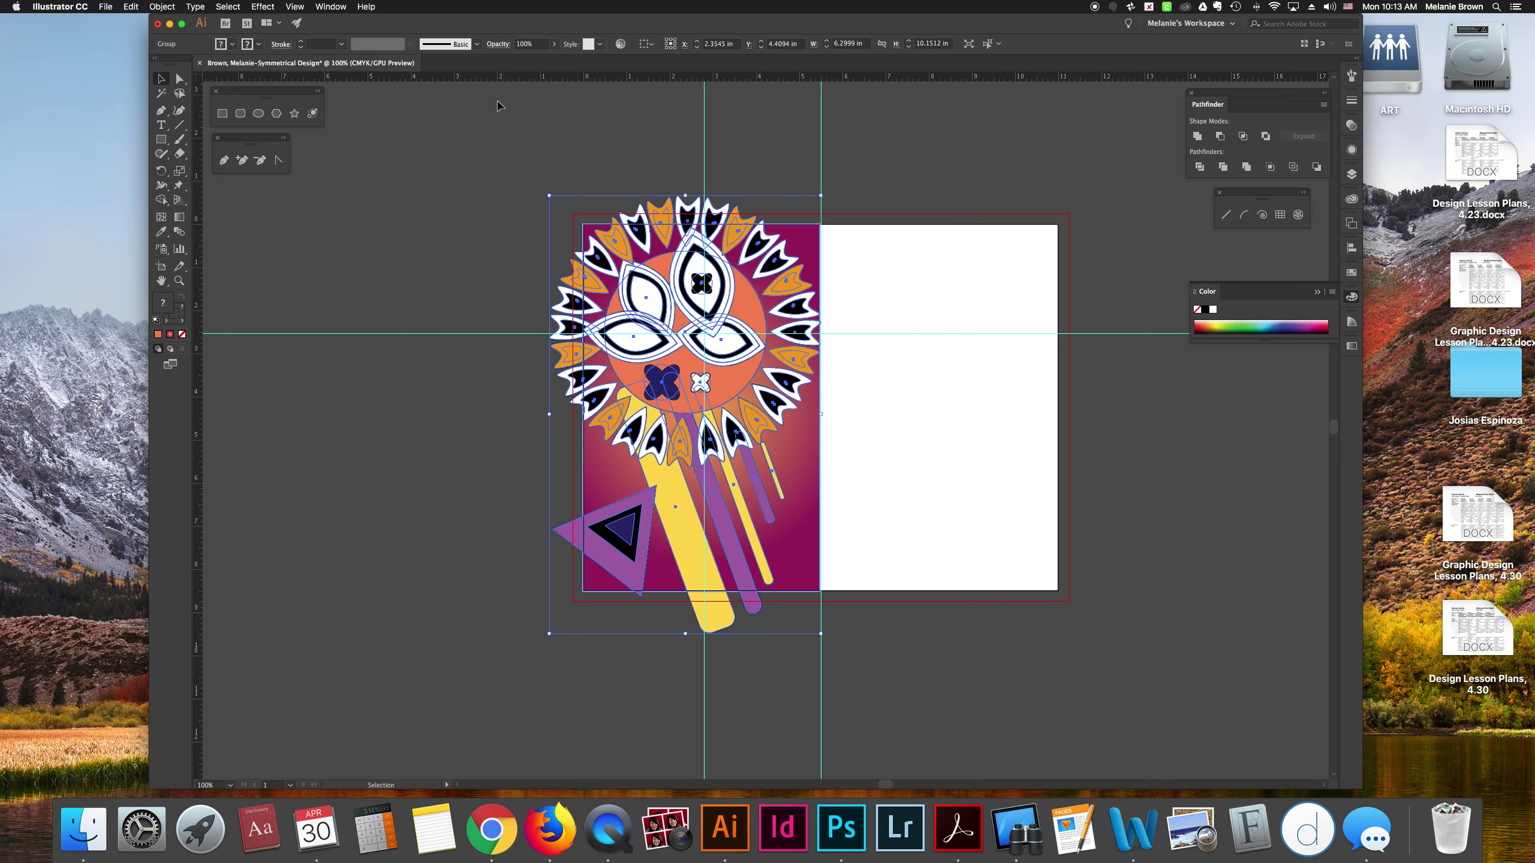
# - Try to reflect the grouped artwork across the vertical axis and move it onto the empty half of the artboard
pyautogui.click(164, 6)
pyautogui.moveTo(169, 21)
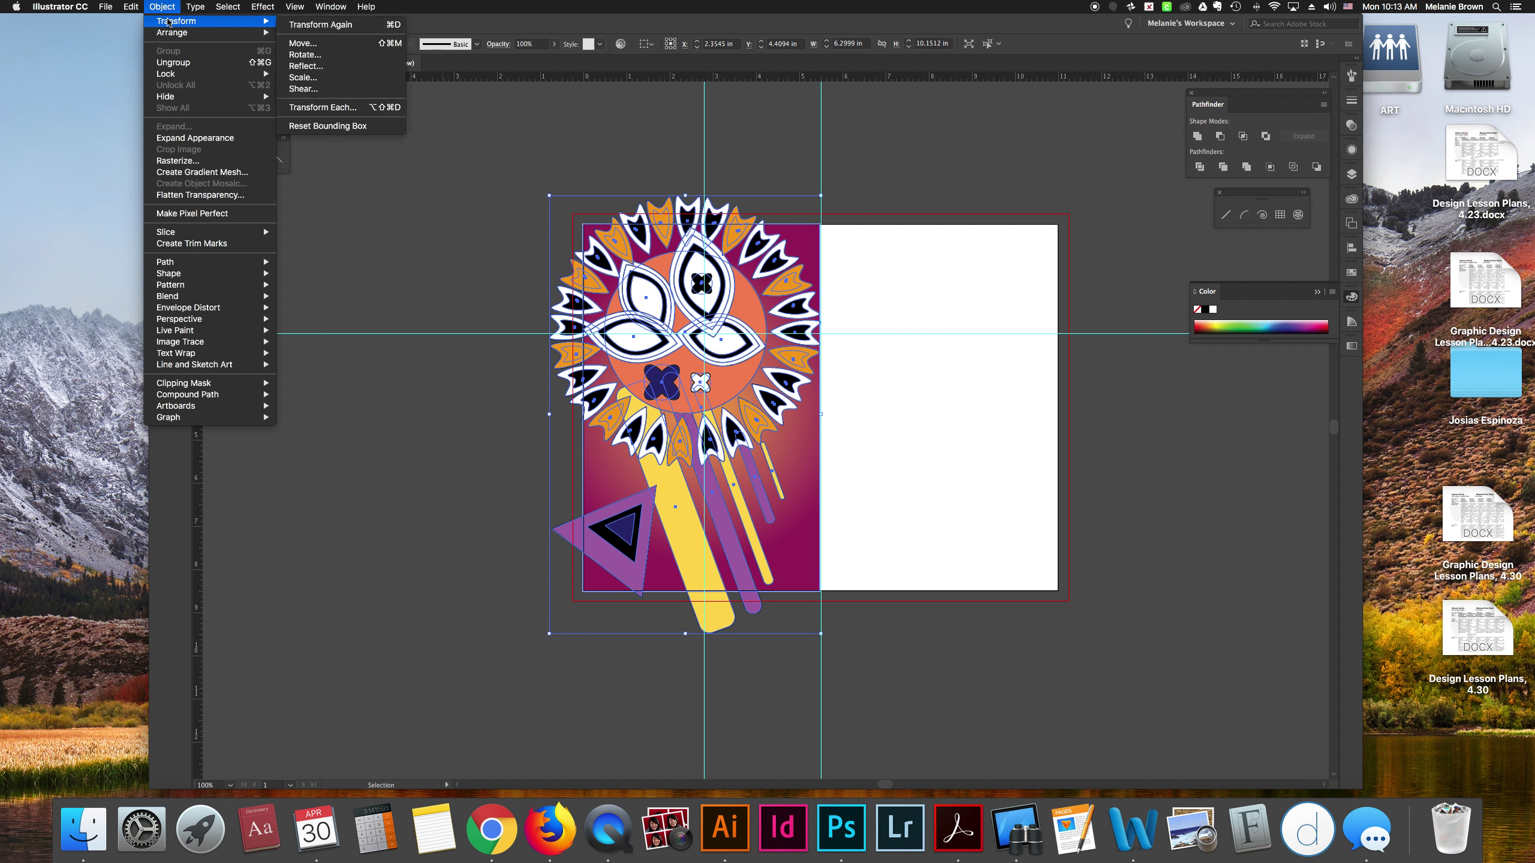
pyautogui.click(320, 66)
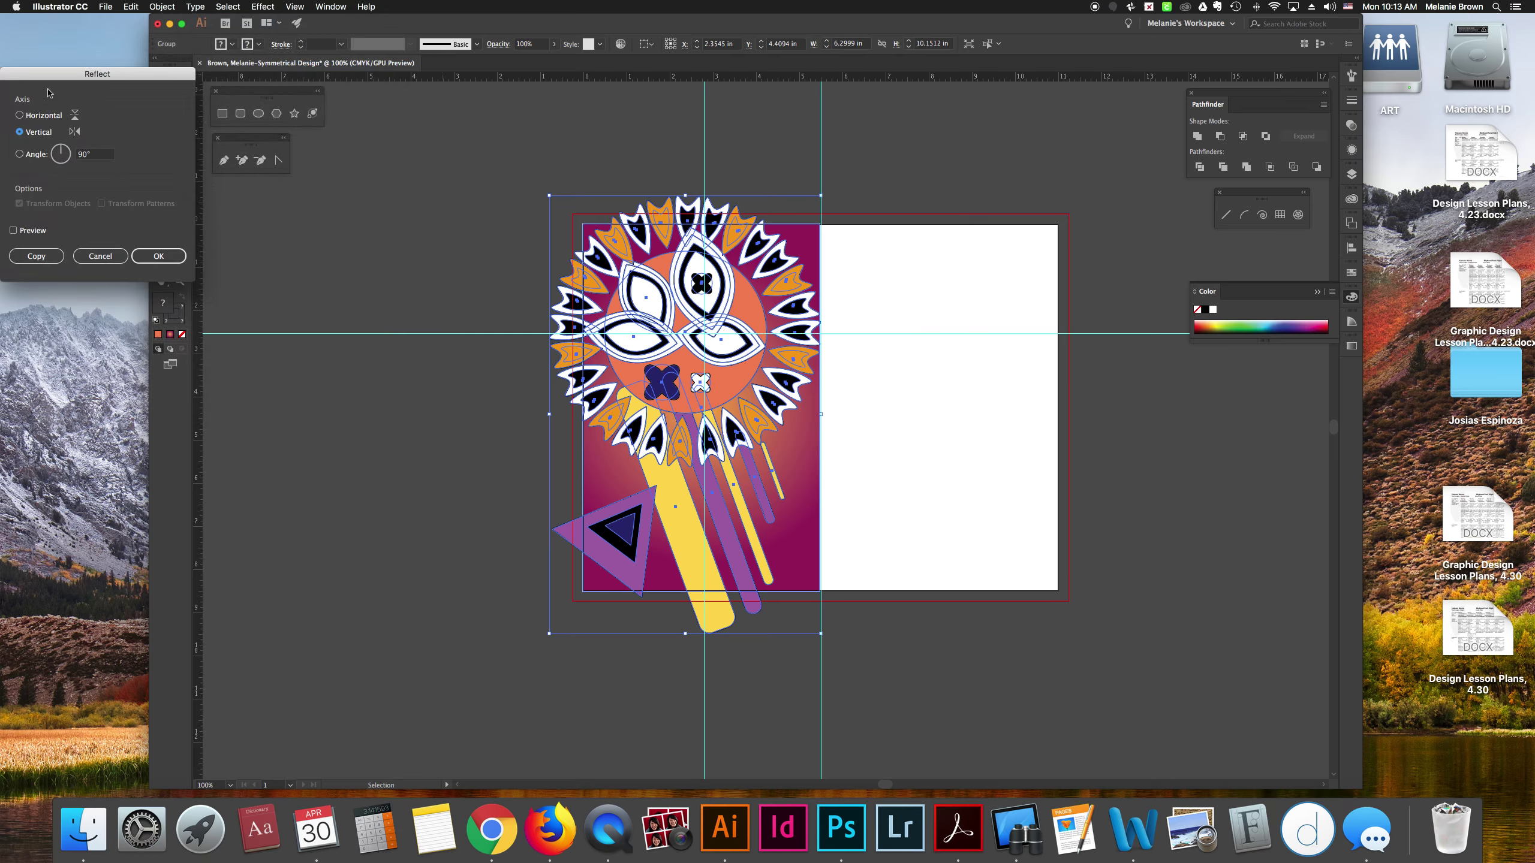
pyautogui.moveTo(59, 73); pyautogui.dragTo(319, 194)
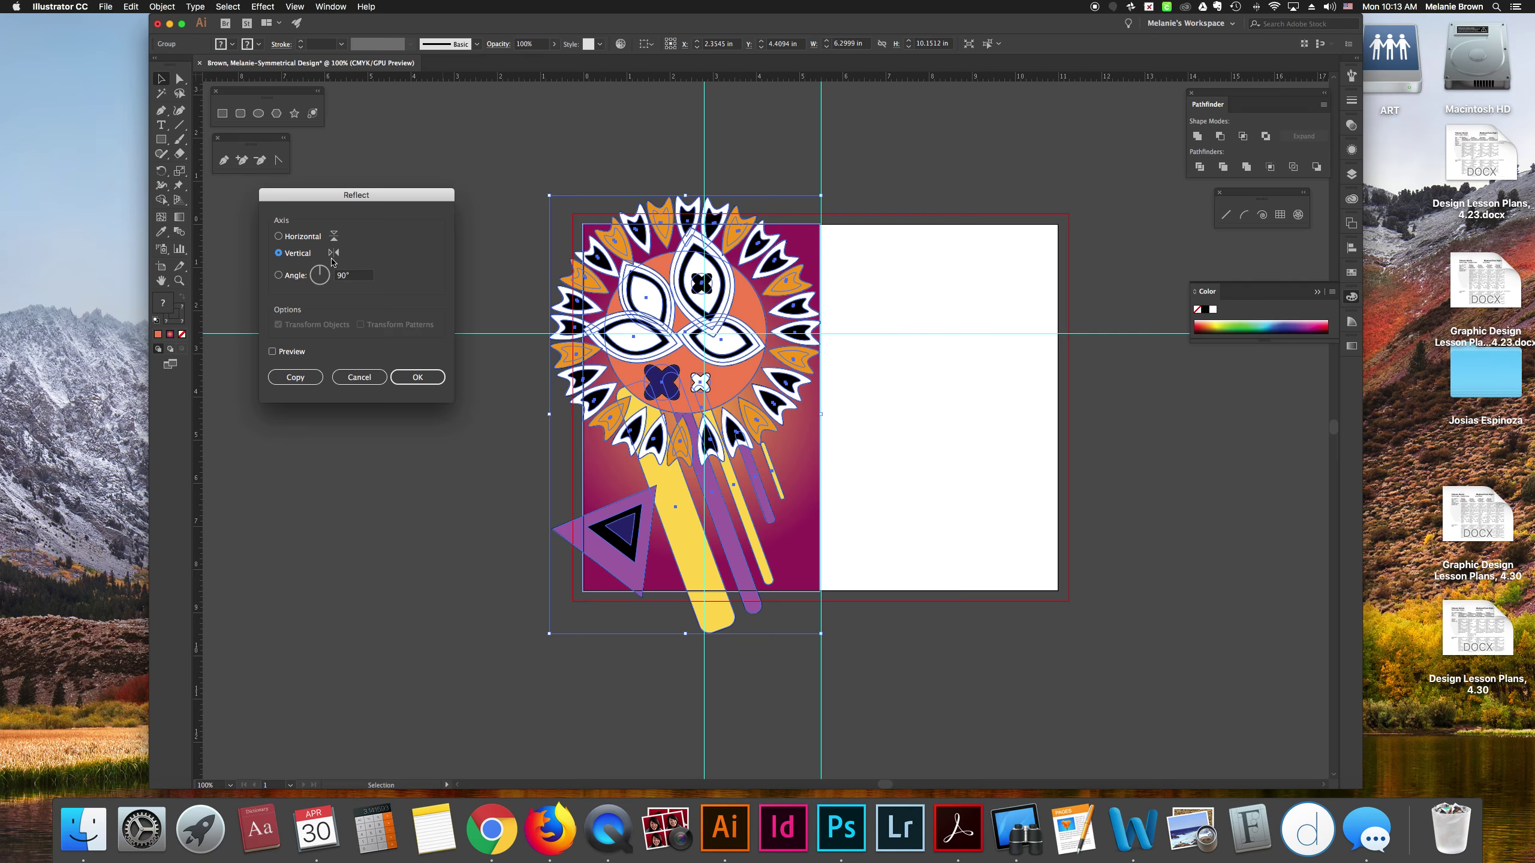
pyautogui.click(416, 377)
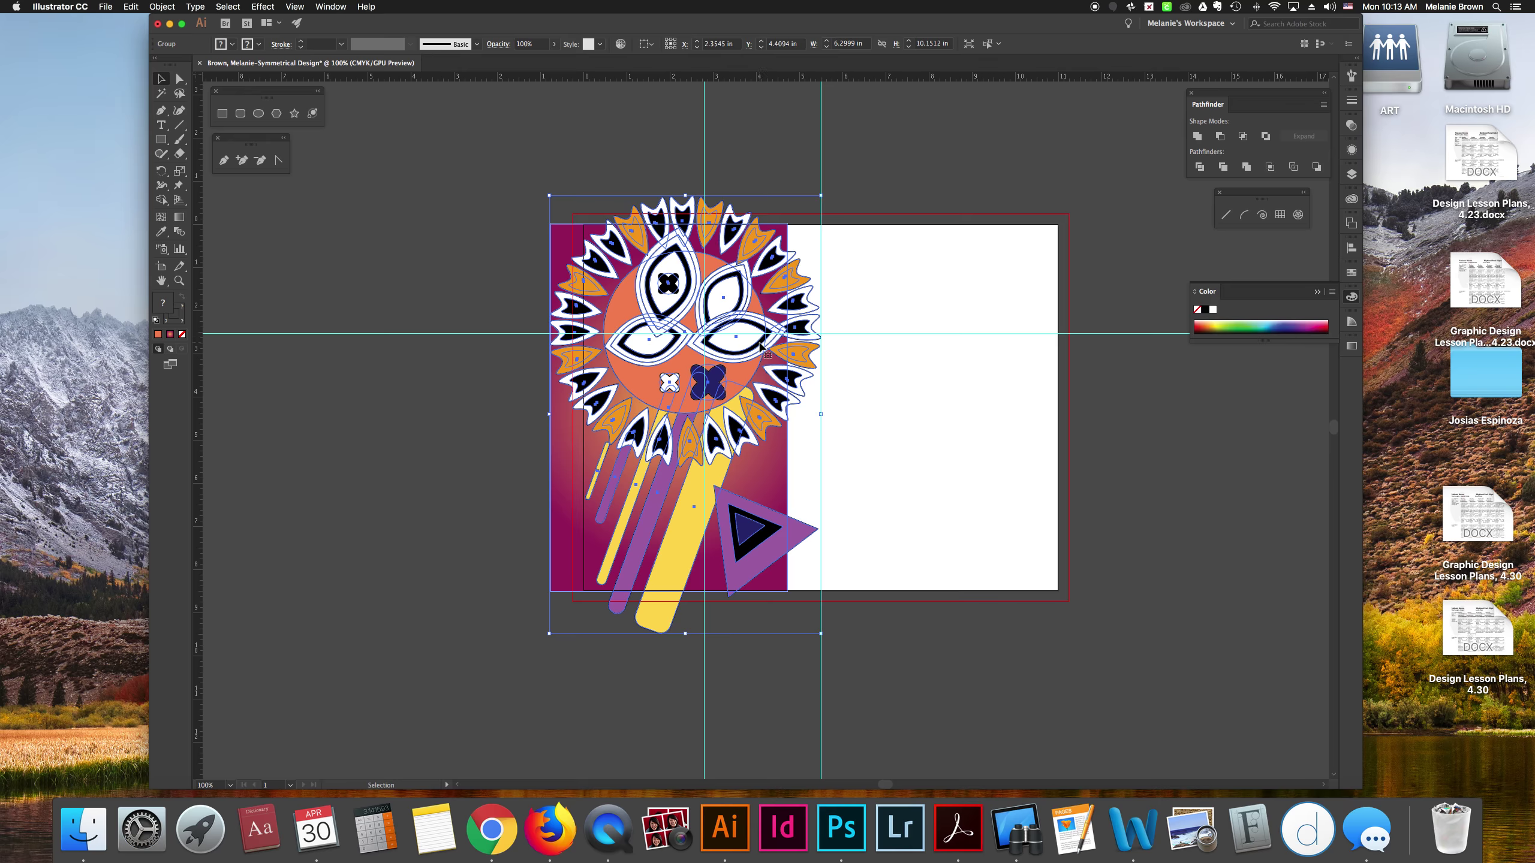
pyautogui.moveTo(760, 346); pyautogui.dragTo(1027, 332)
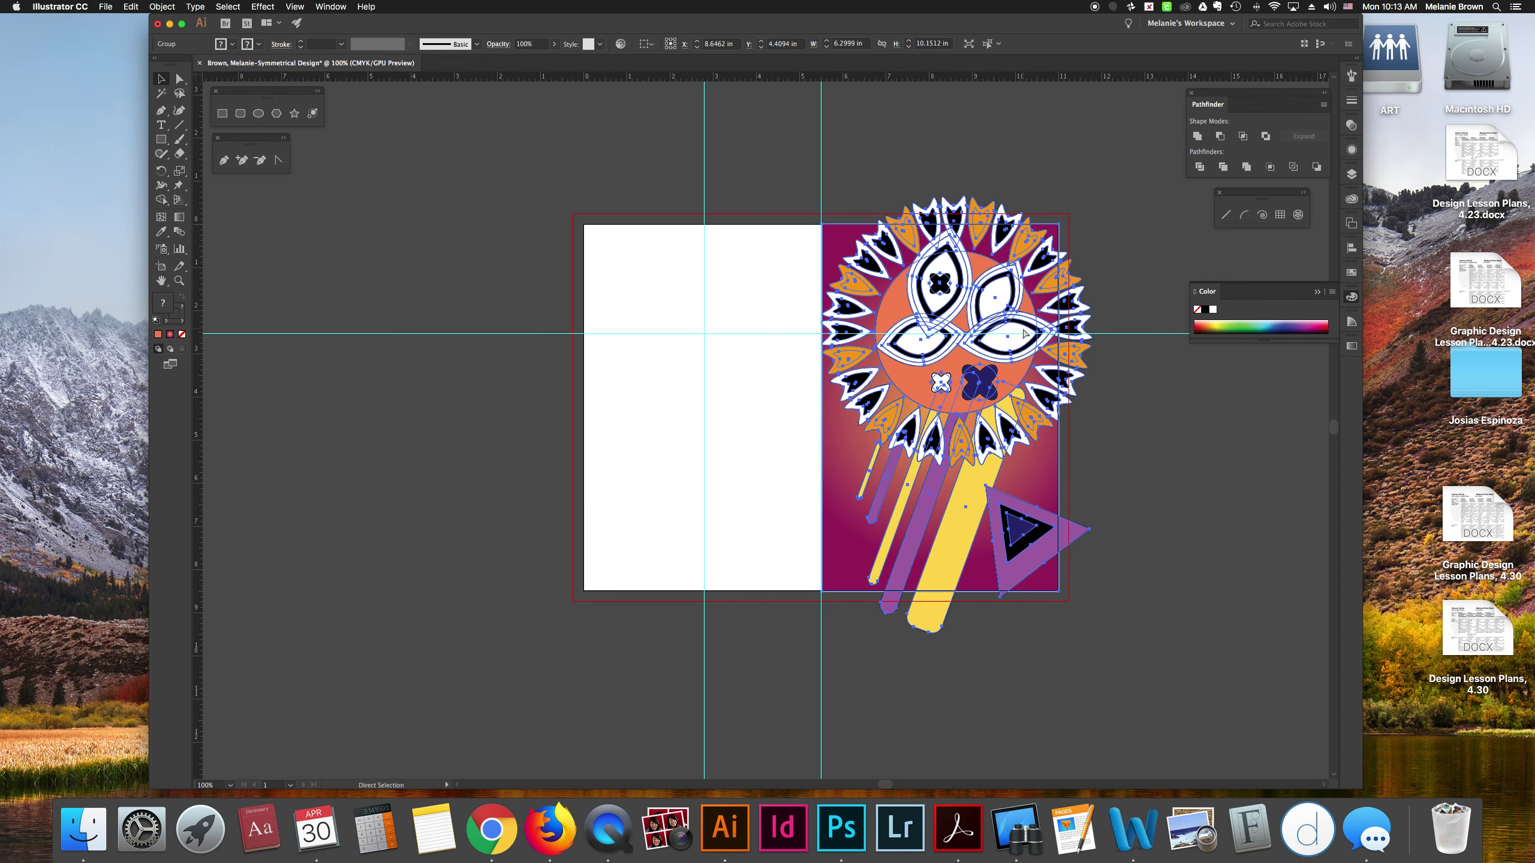
# - Undo the group's move and its vertical reflection
pyautogui.press('super+z')
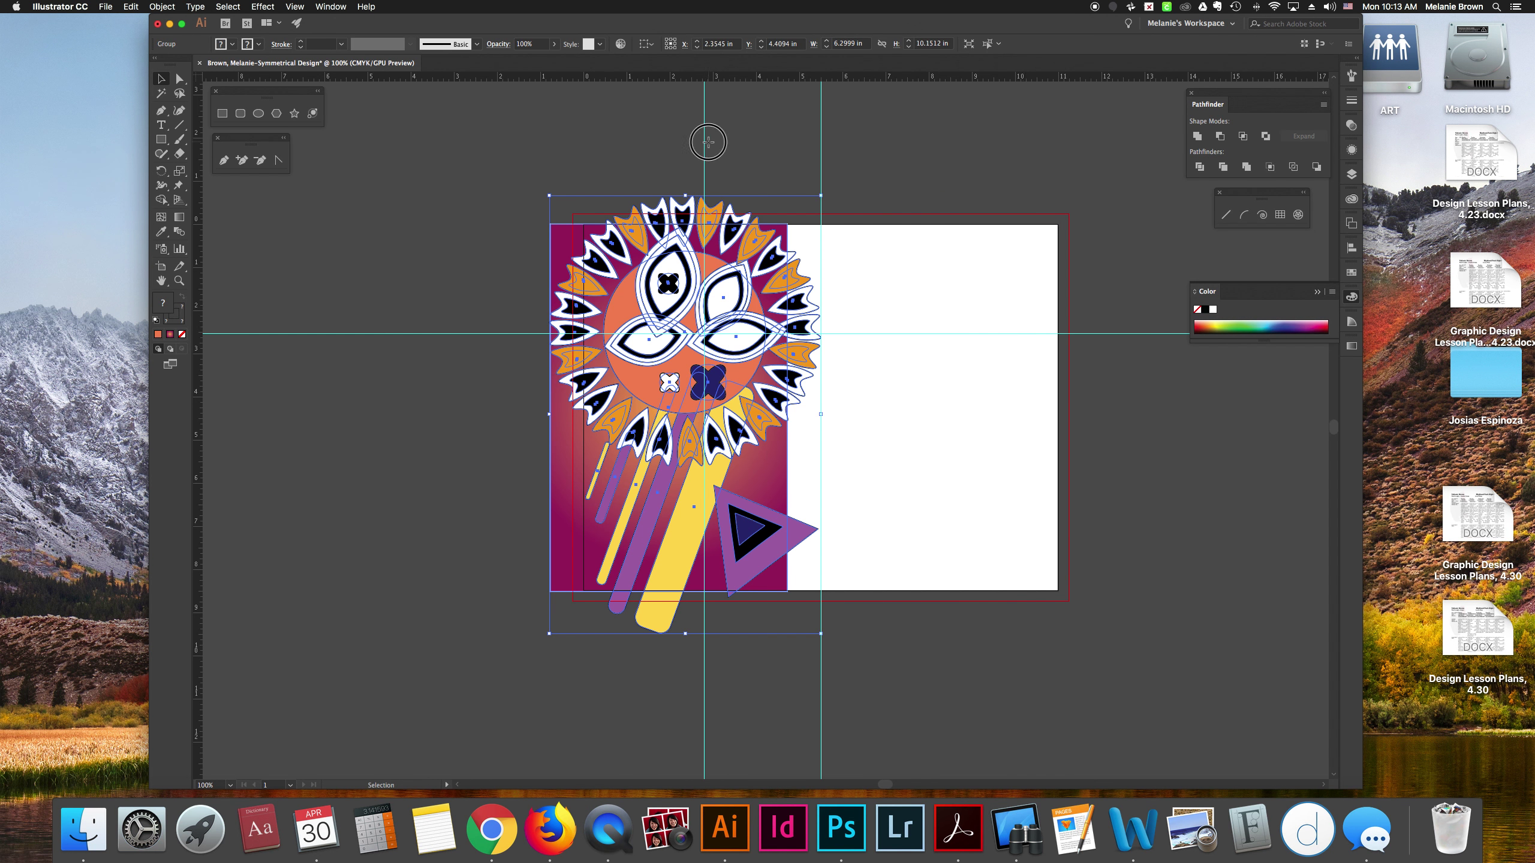
pyautogui.click(914, 363)
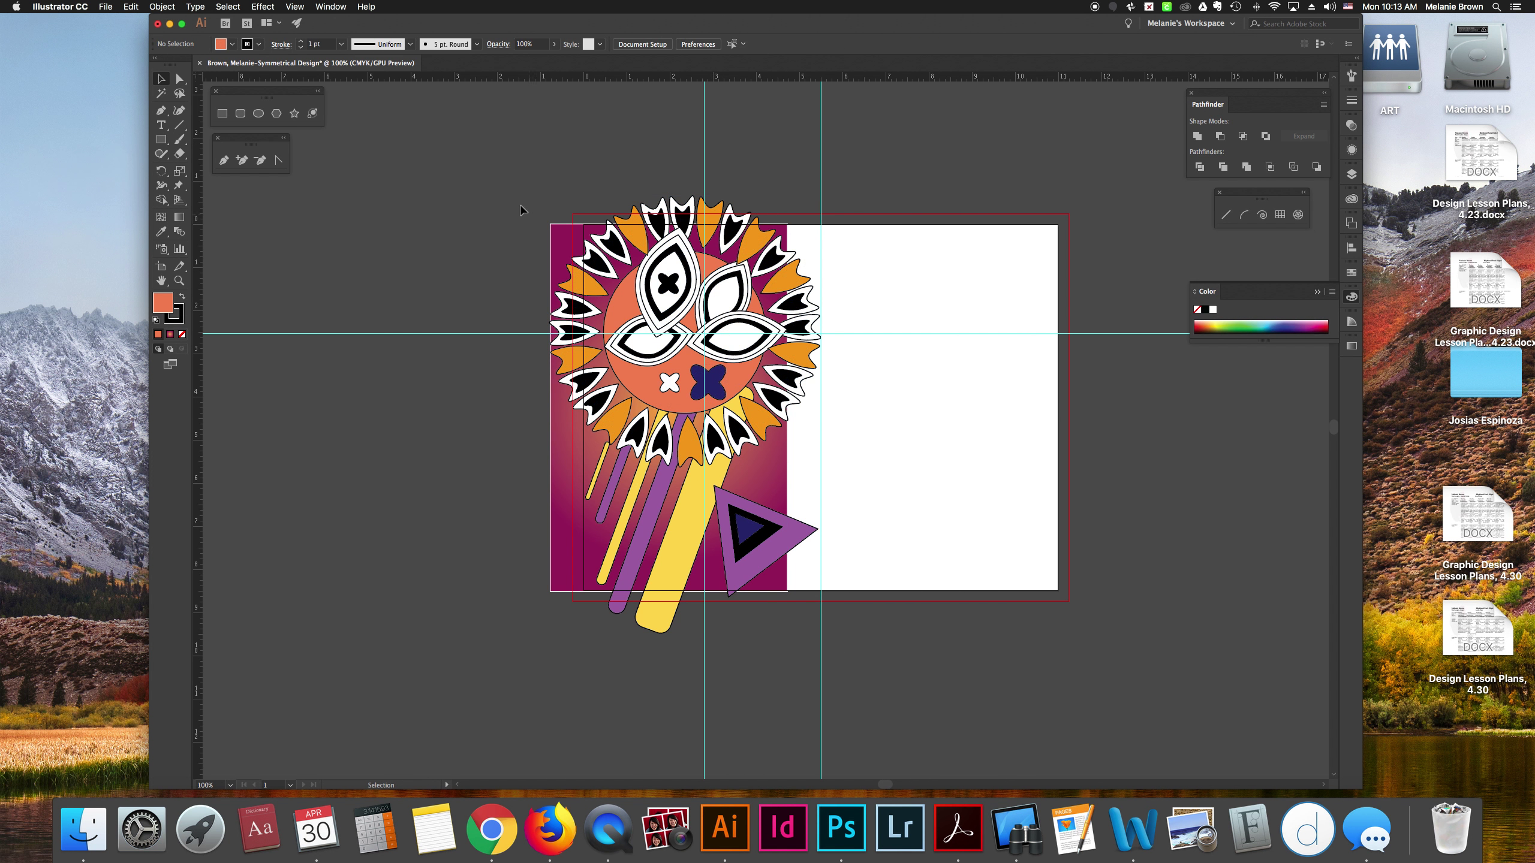
pyautogui.press('super+z')
# - Duplicate the grouped artwork in place and reflect the copy across the vertical axis
pyautogui.click(485, 194)
pyautogui.moveTo(471, 152); pyautogui.dragTo(804, 608)
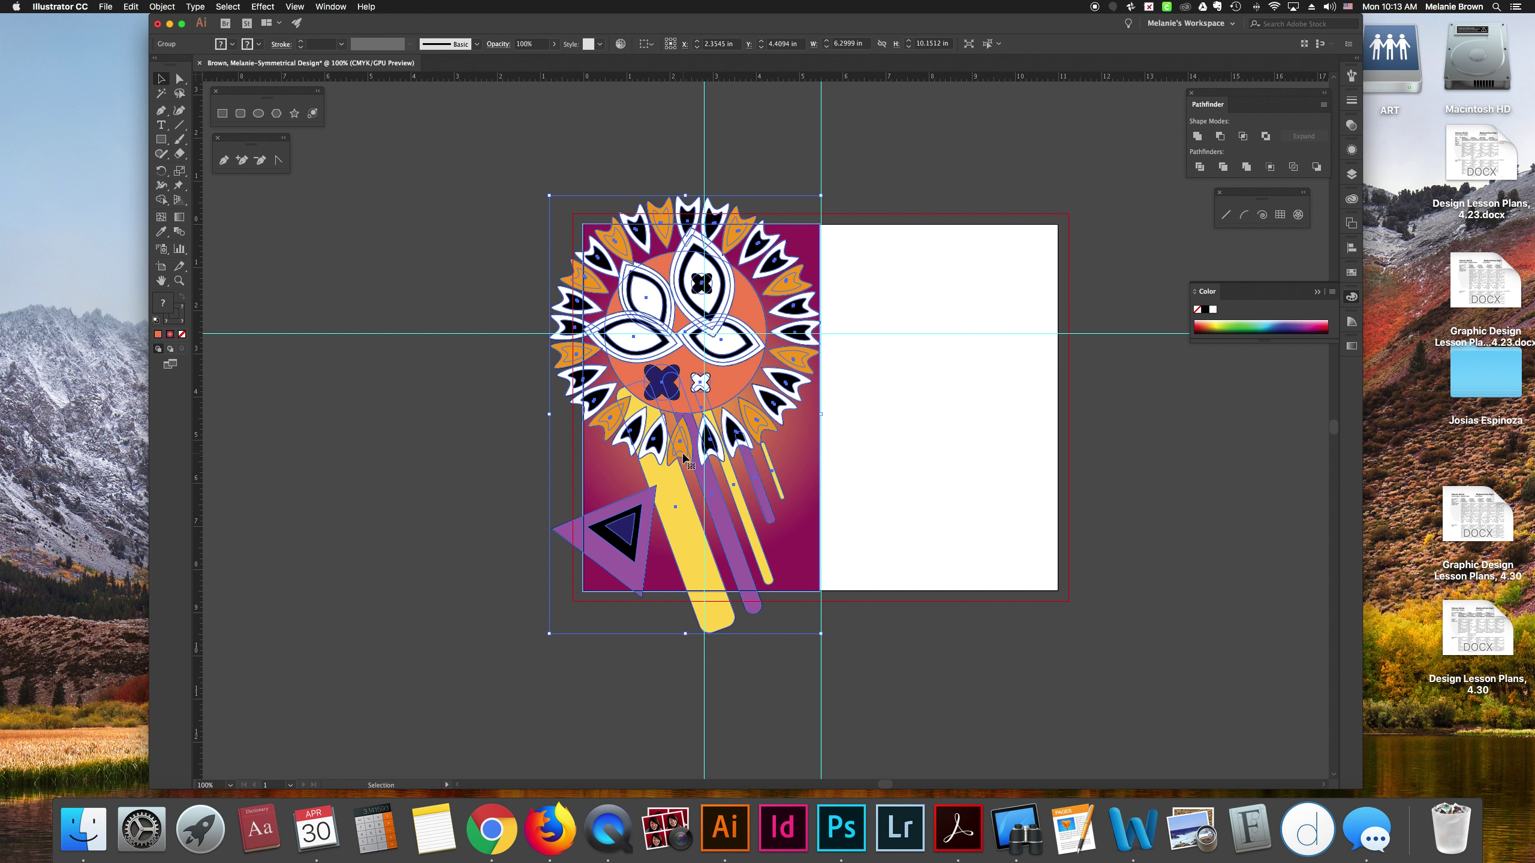
pyautogui.press('a')
pyautogui.press('v')
pyautogui.click(162, 7)
pyautogui.moveTo(231, 23)
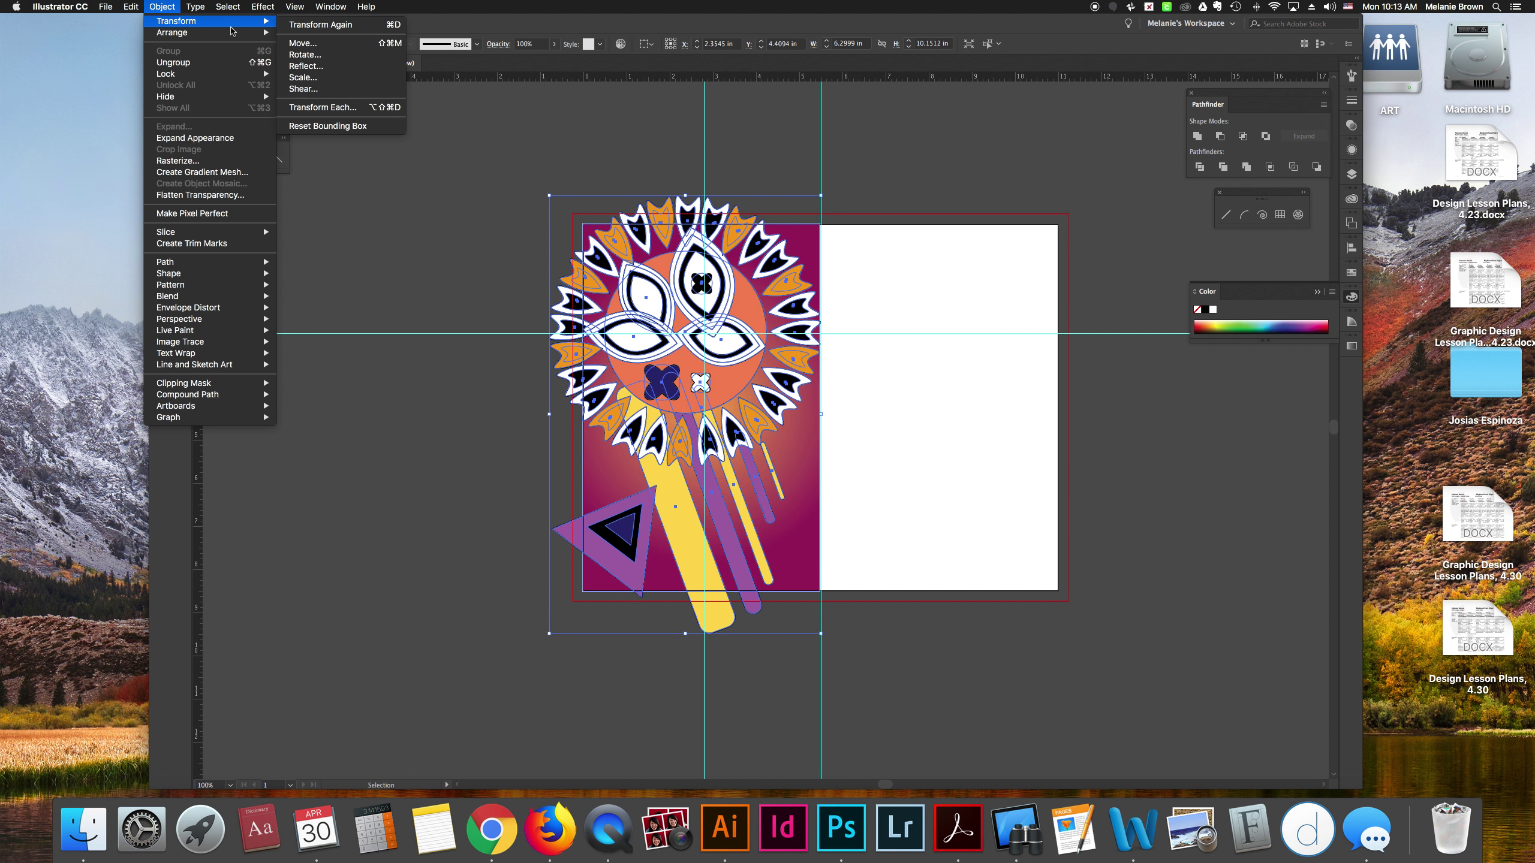
pyautogui.click(305, 66)
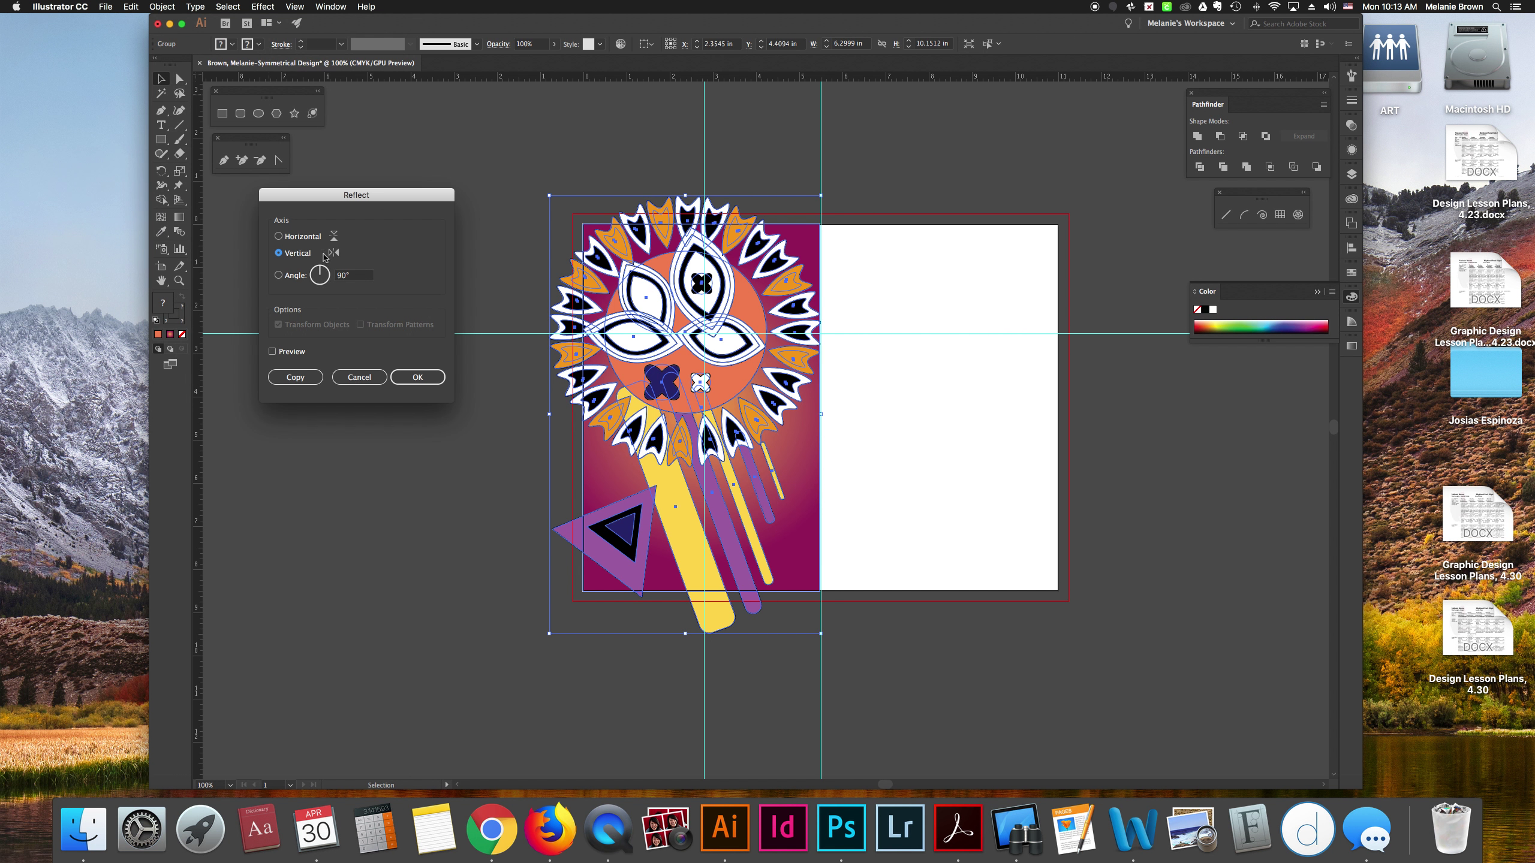
pyautogui.click(417, 377)
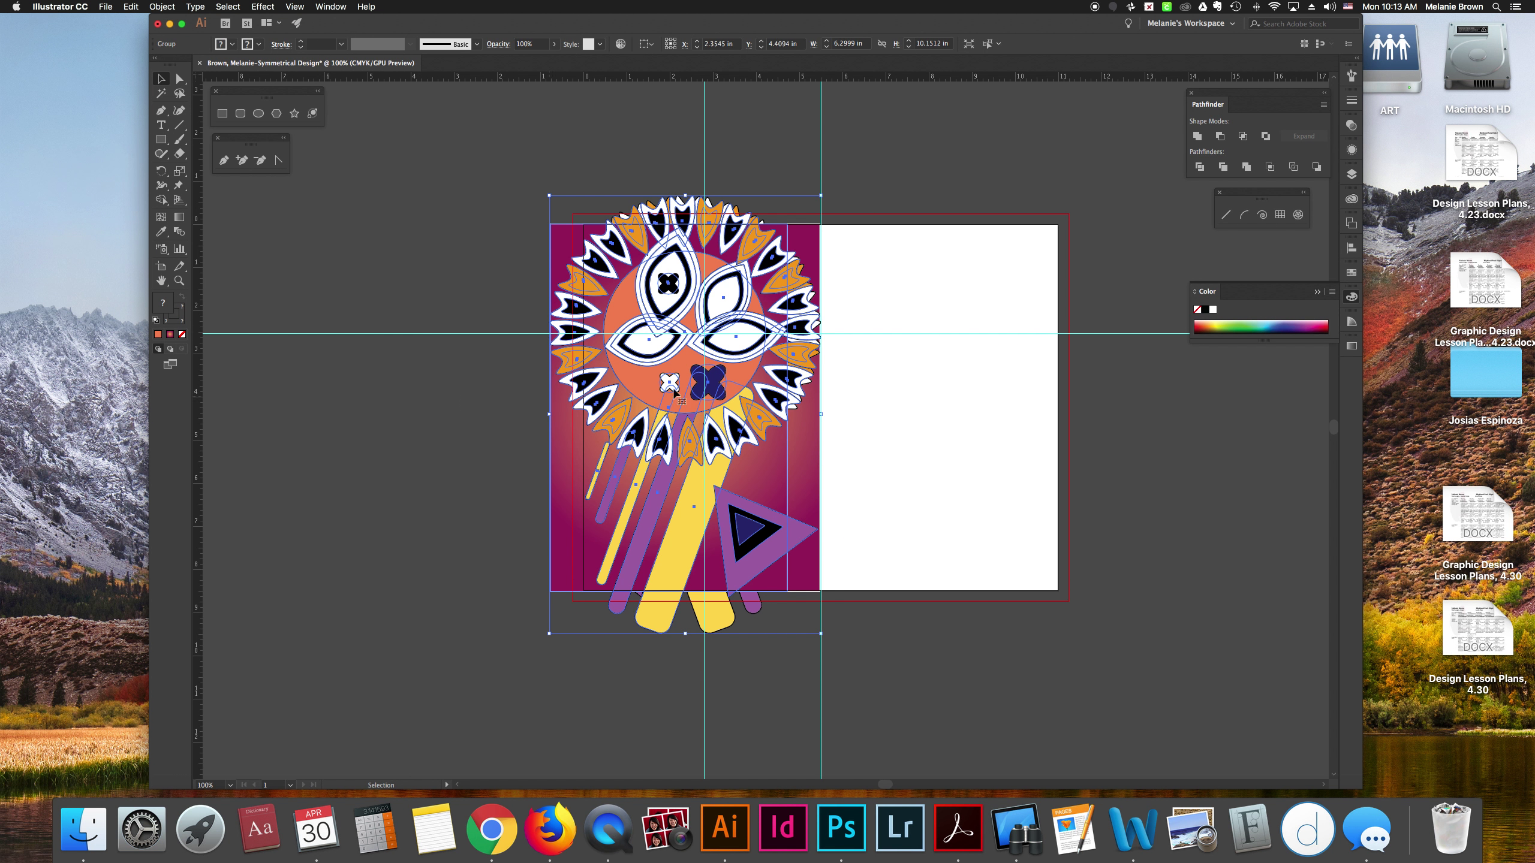
# - Move the reflected copy onto the empty right half of the artboard, meeting the original at the centre guide, and deselect it
pyautogui.moveTo(770, 348); pyautogui.dragTo(1030, 348)
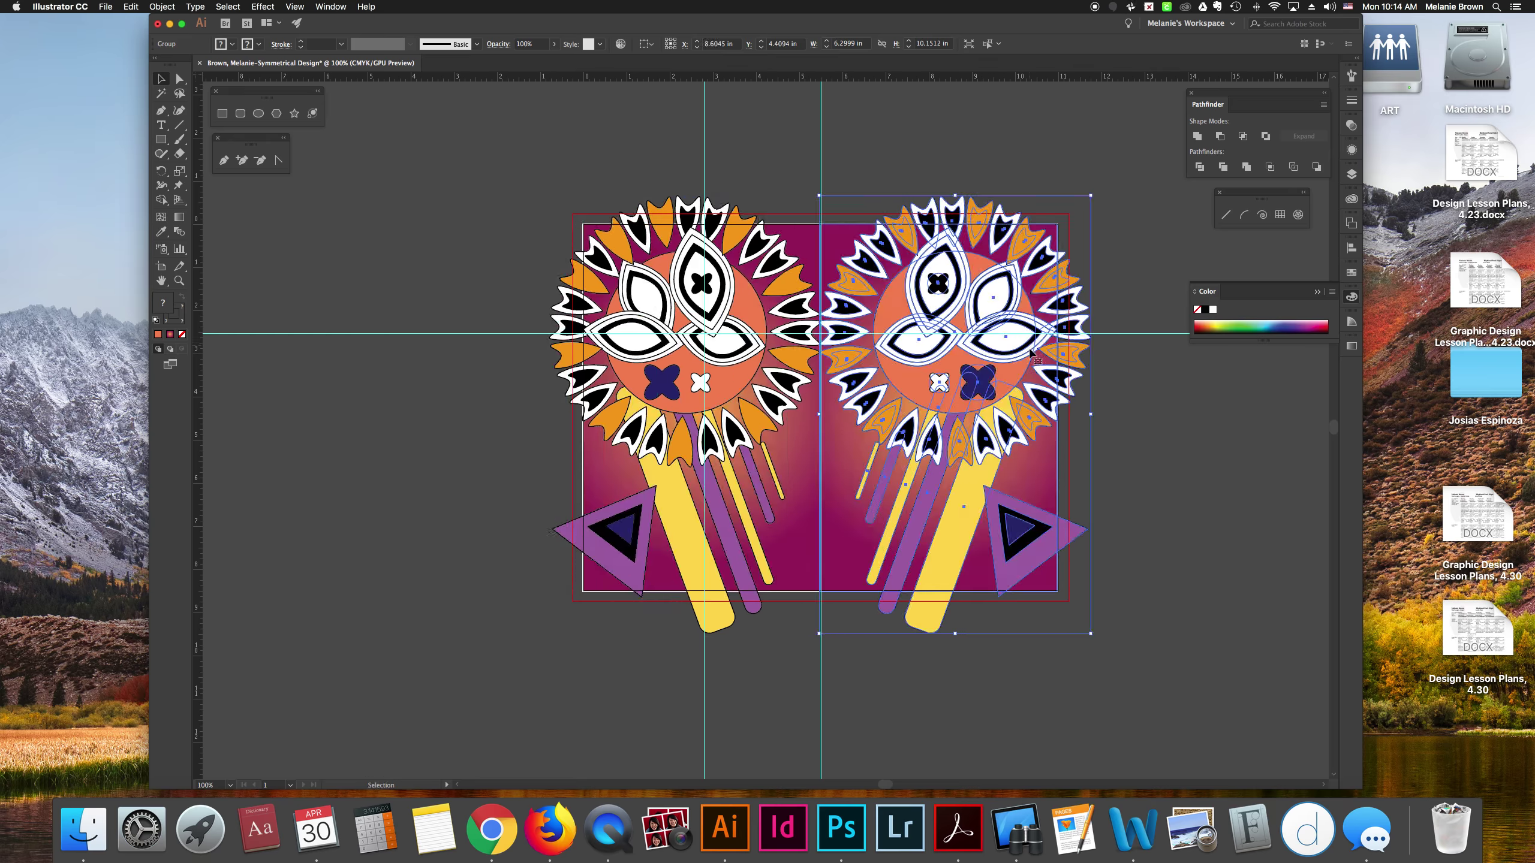
pyautogui.click(1218, 500)
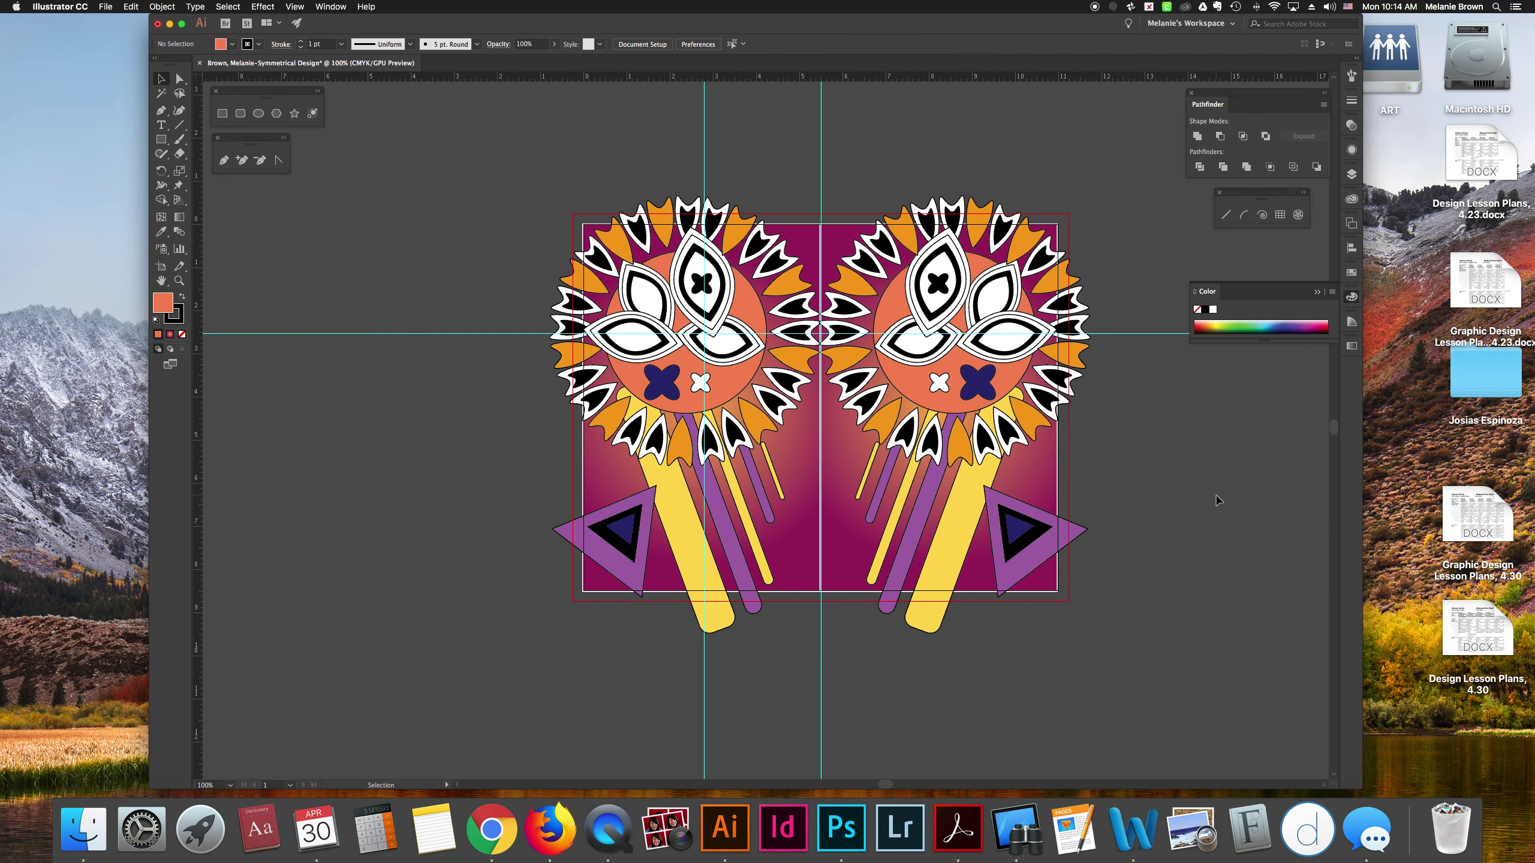
pyautogui.hscroll(5, 1098, 482)
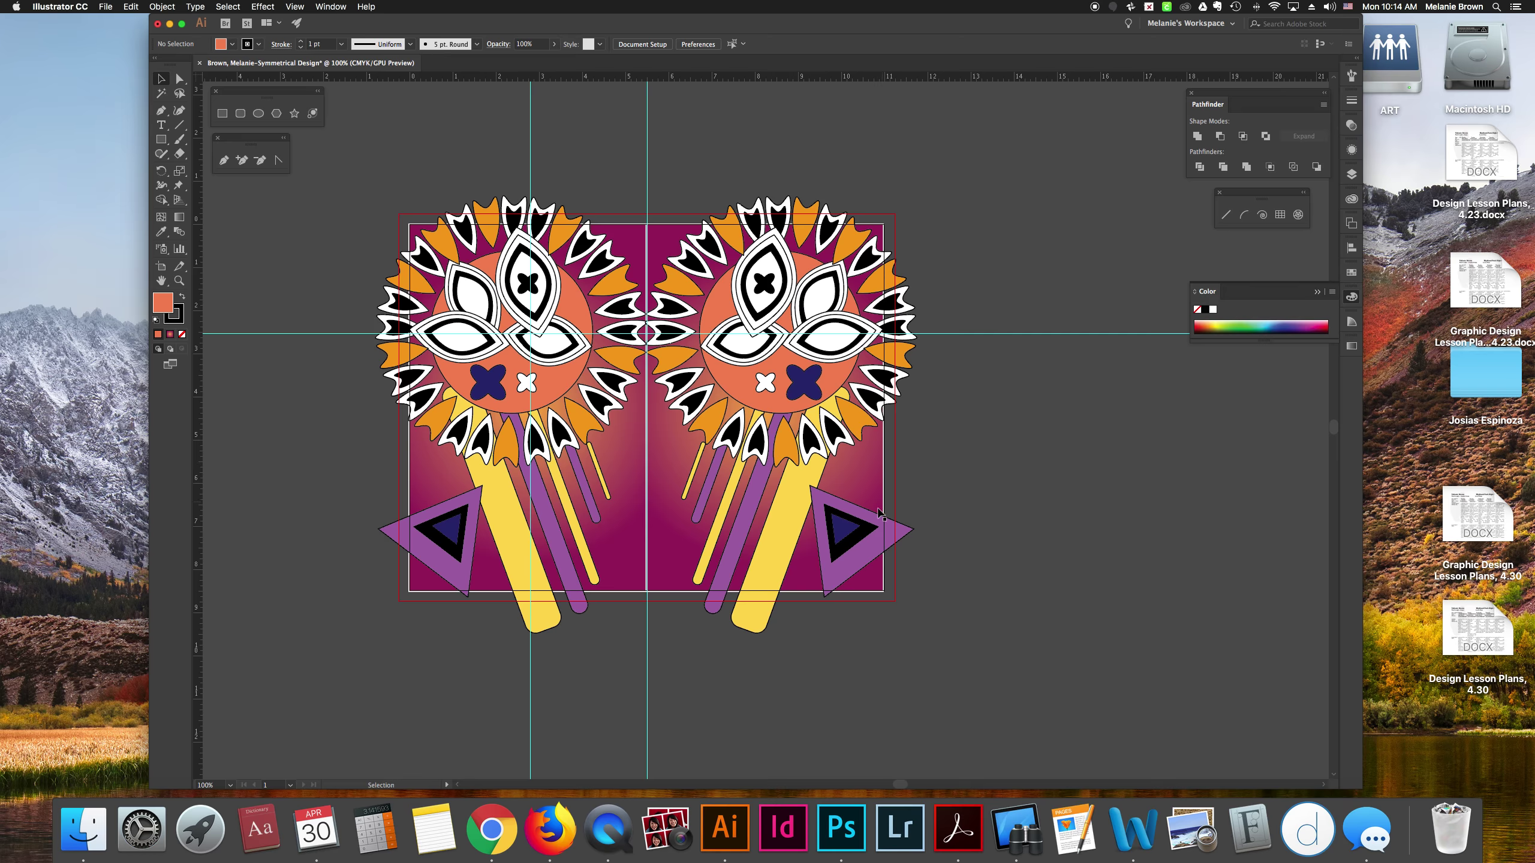
pyautogui.hscroll(-3, 949, 511)
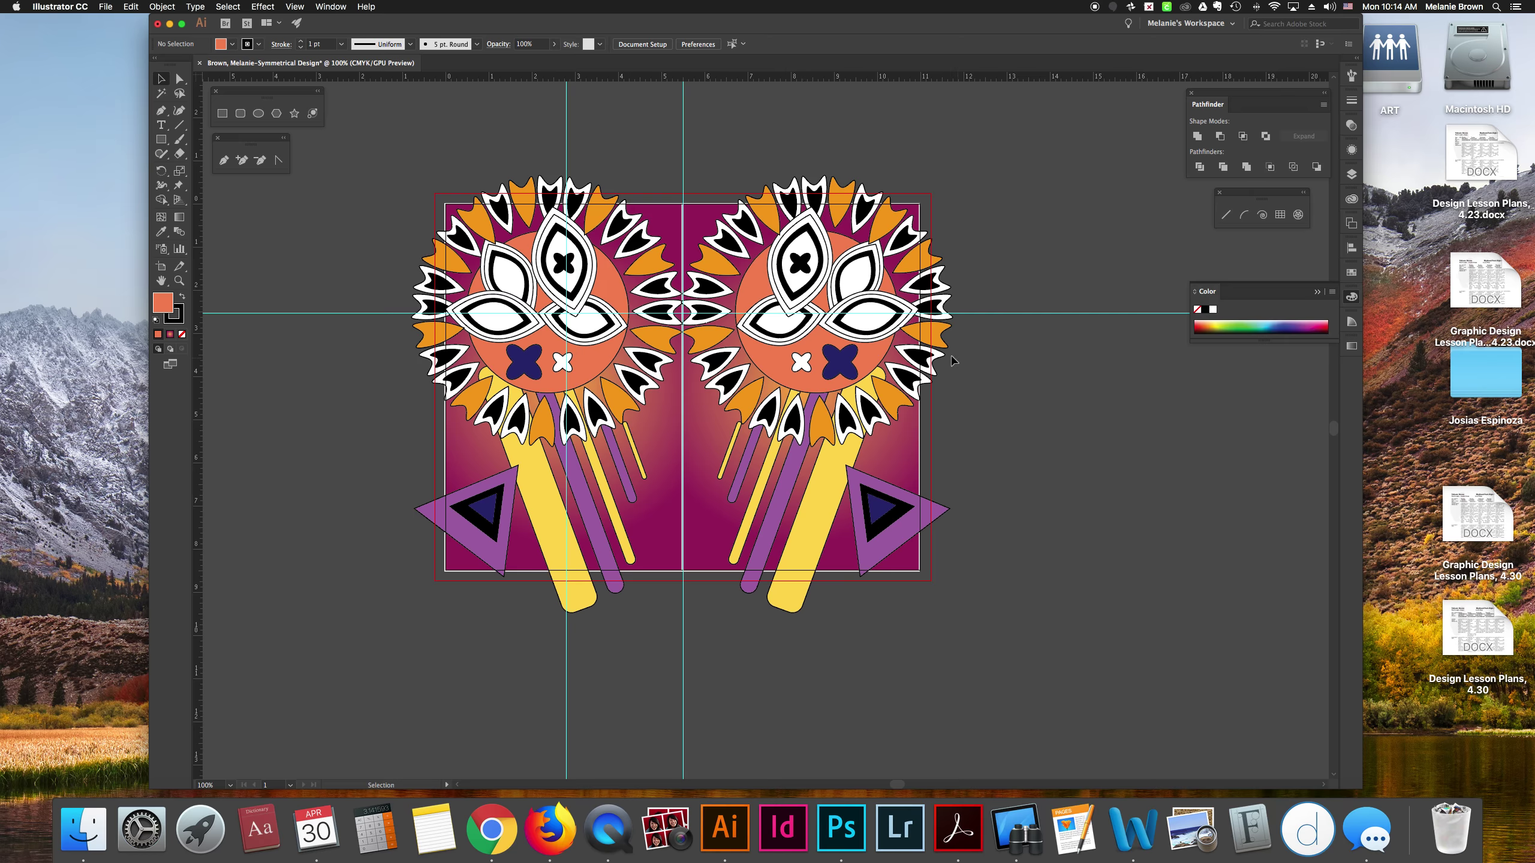
# - Nudge the original left-hand group slightly right toward the centre guide and deselect it
pyautogui.click(707, 514)
pyautogui.click(989, 548)
pyautogui.click(721, 520)
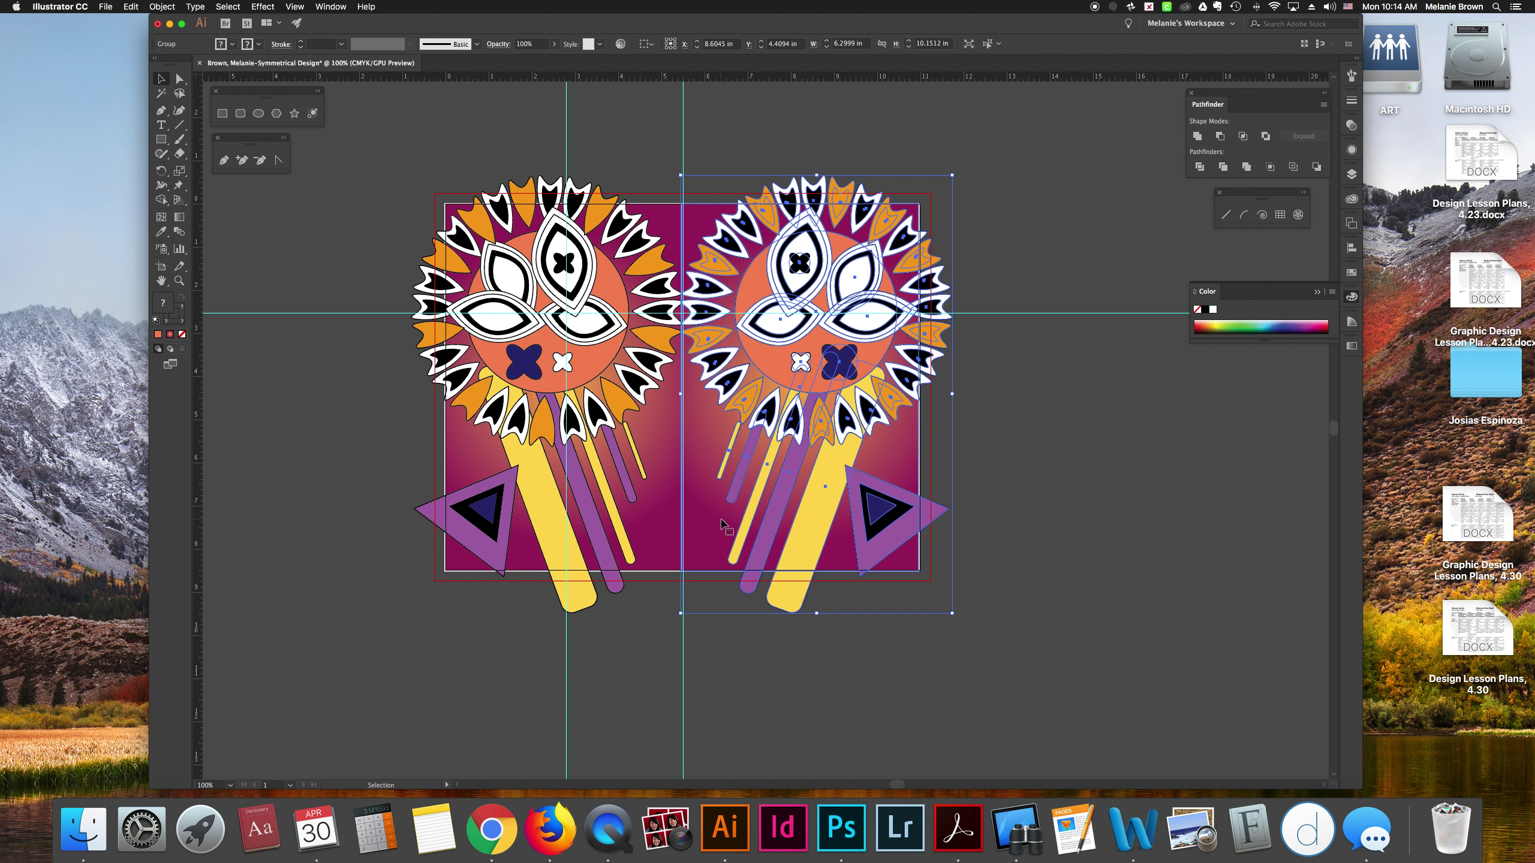
pyautogui.click(792, 648)
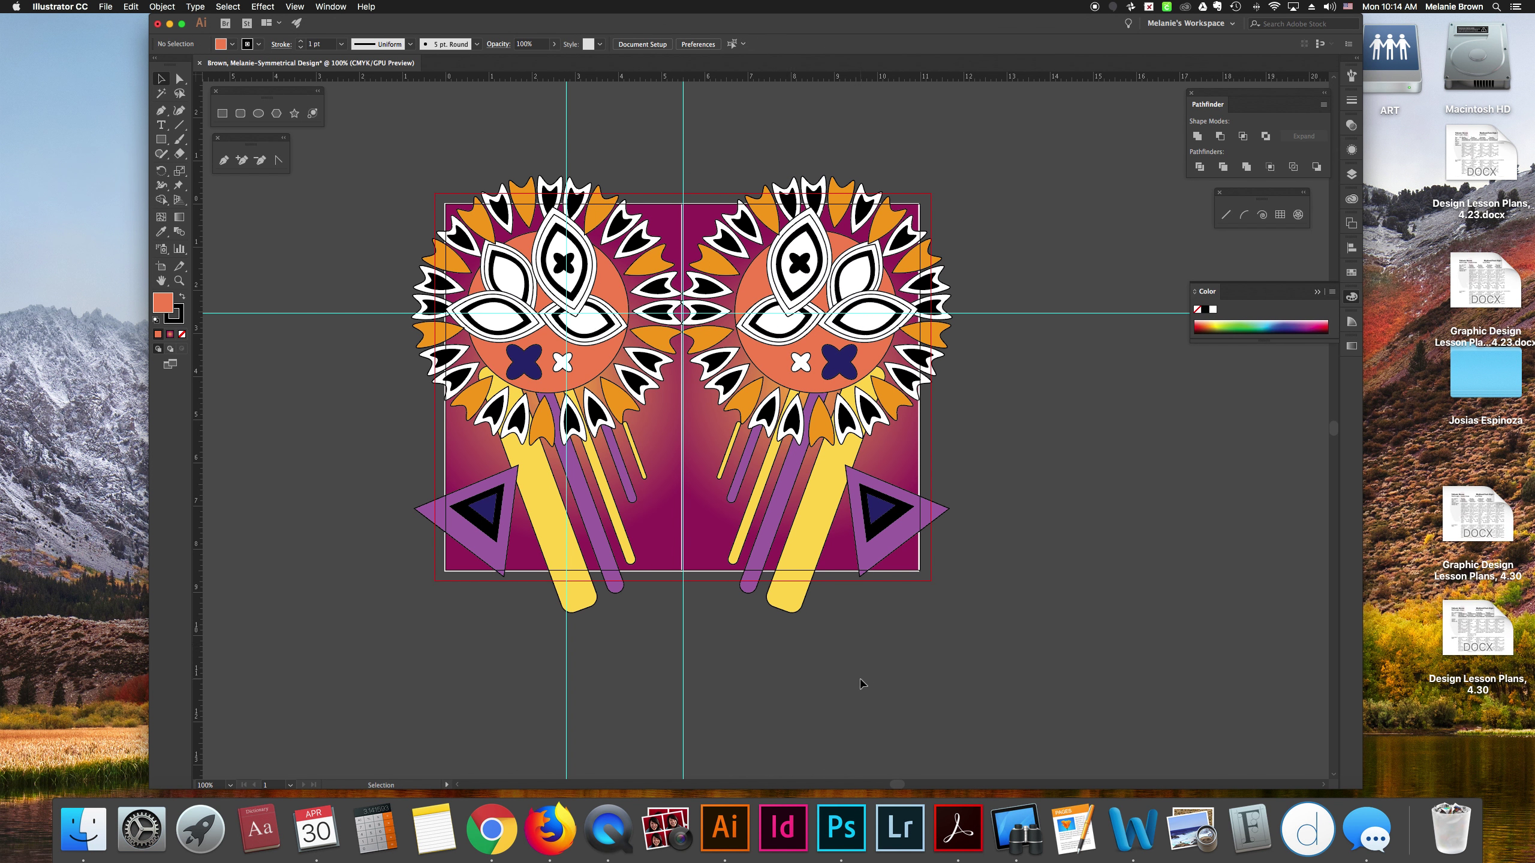
pyautogui.click(665, 547)
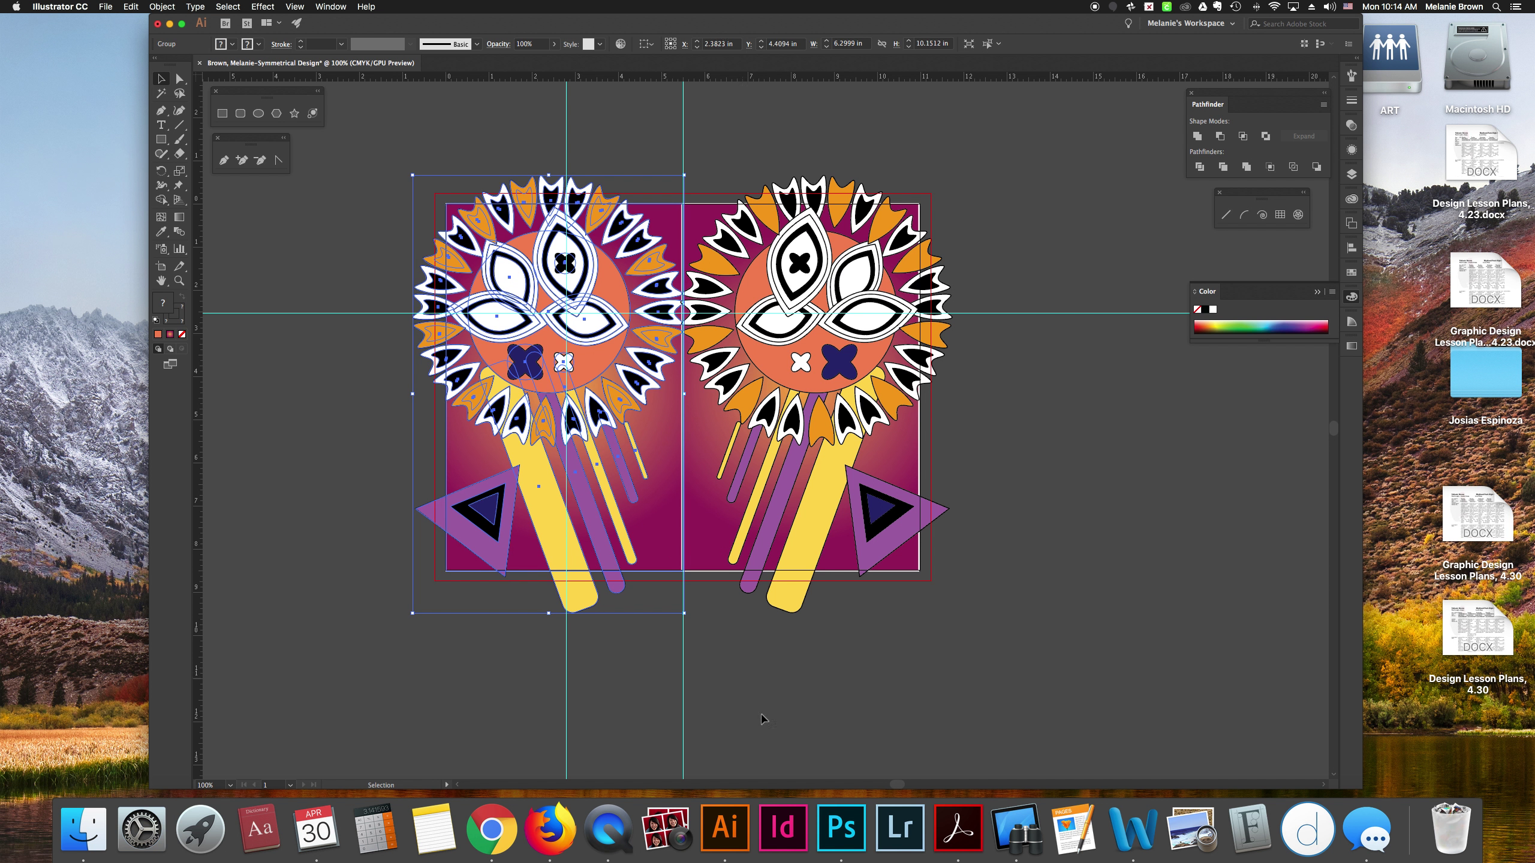
pyautogui.press('super+shift+a')
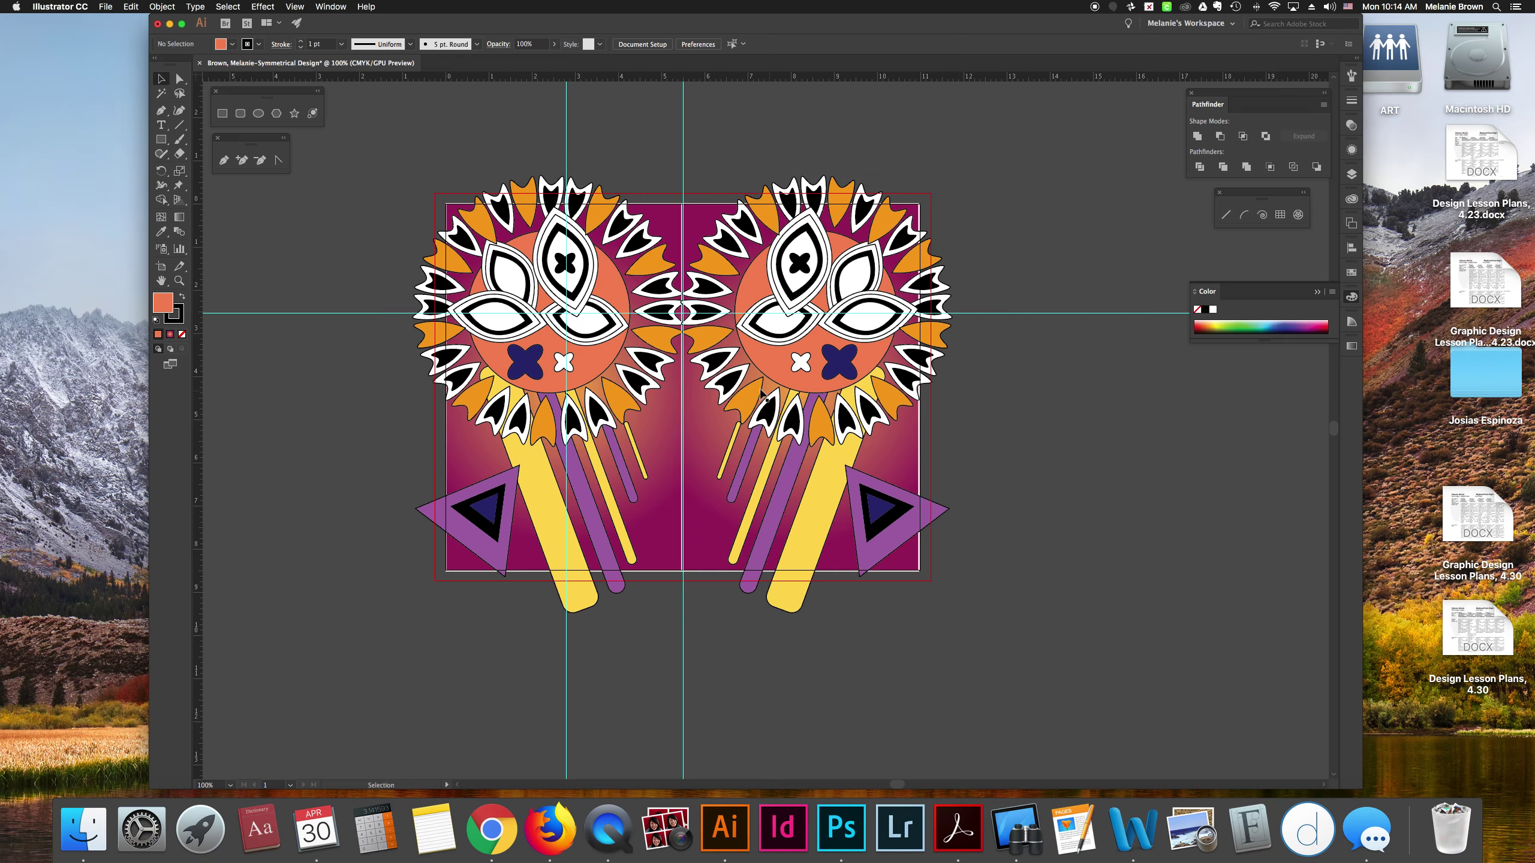
# - Nudge the reflected right-hand group slightly toward the centre, ungroup it and deselect its objects
pyautogui.click(708, 563)
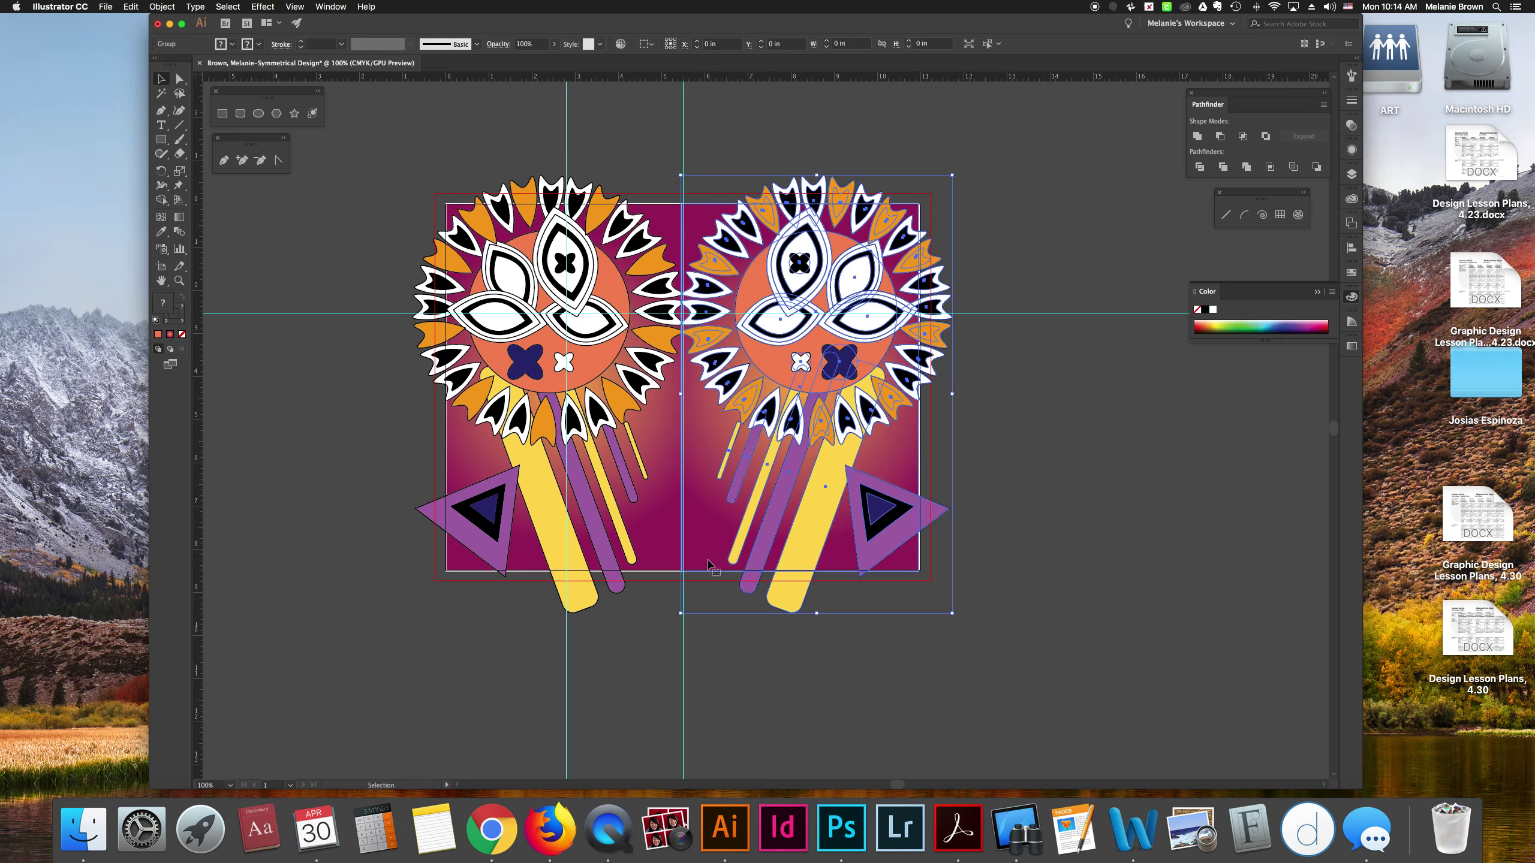
pyautogui.click(162, 7)
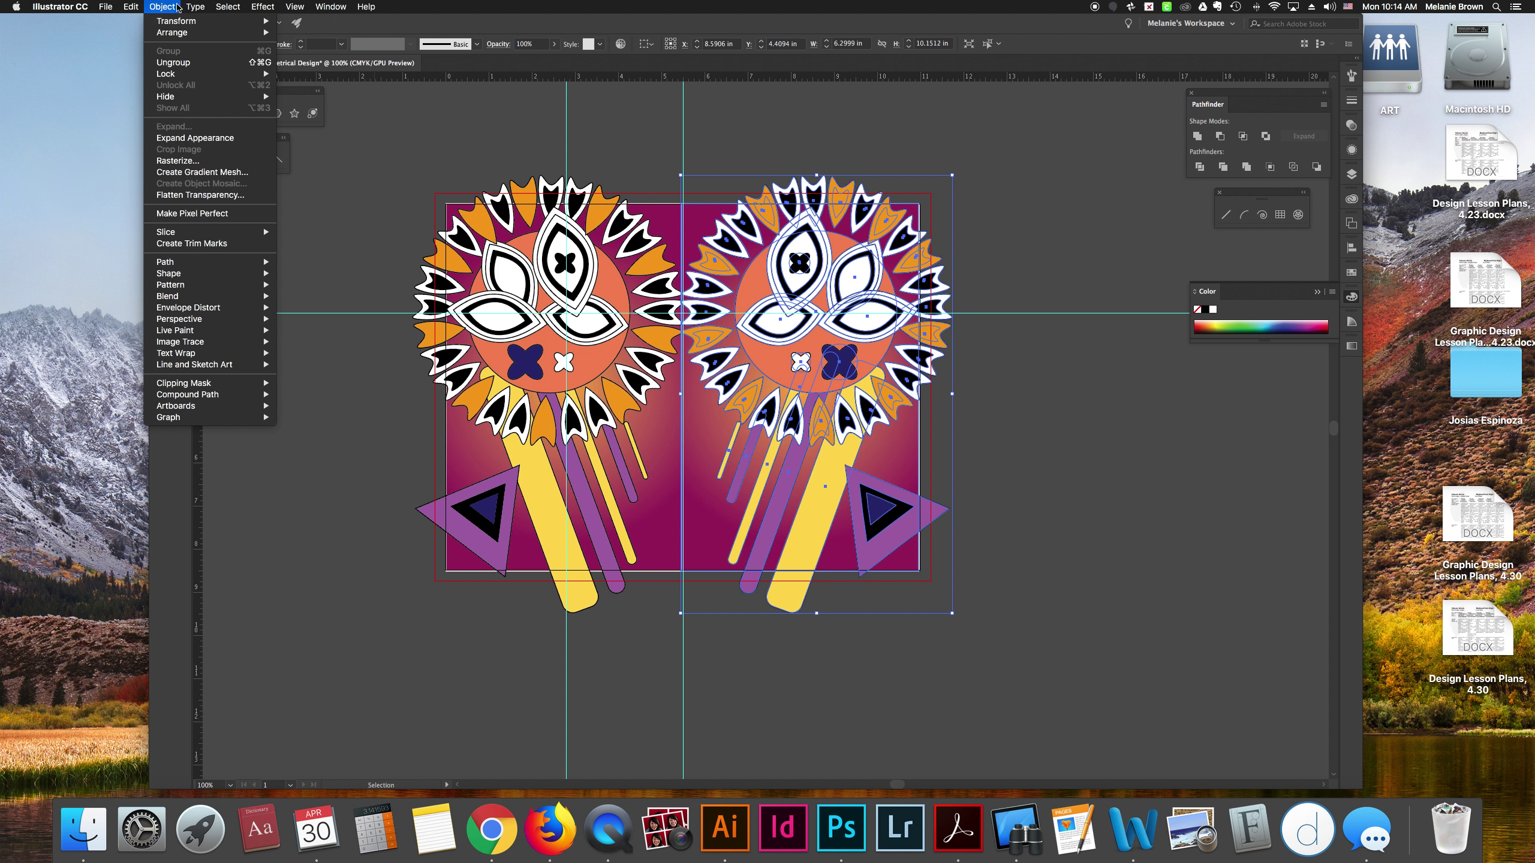
pyautogui.click(175, 73)
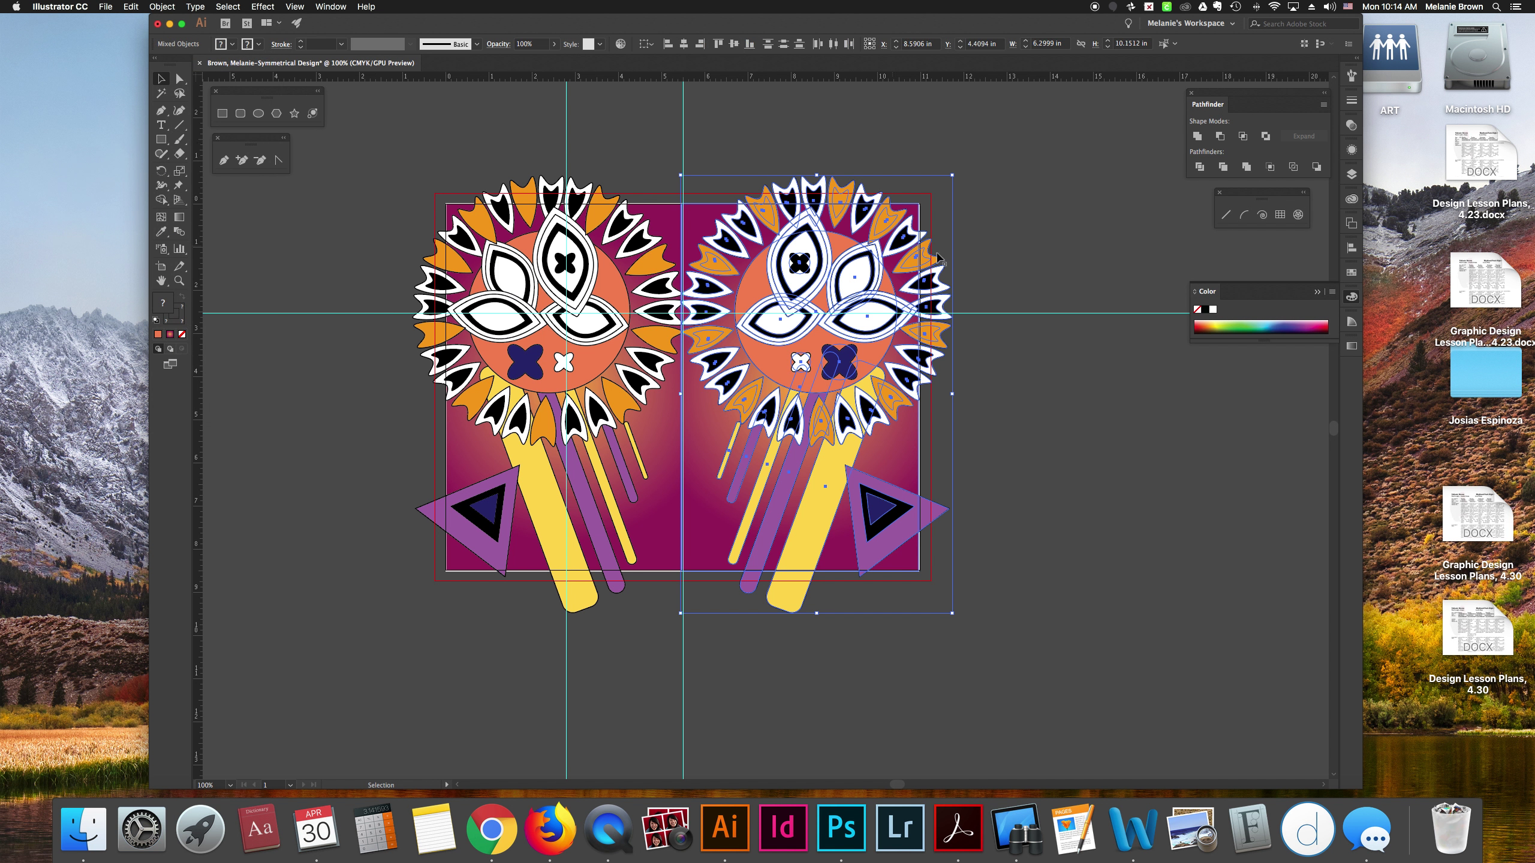
pyautogui.click(162, 7)
pyautogui.click(161, 6)
pyautogui.click(159, 6)
pyautogui.click(389, 158)
pyautogui.click(785, 104)
# - Remove the white stroke from the right half's gradient background rectangle and deselect it
pyautogui.click(699, 231)
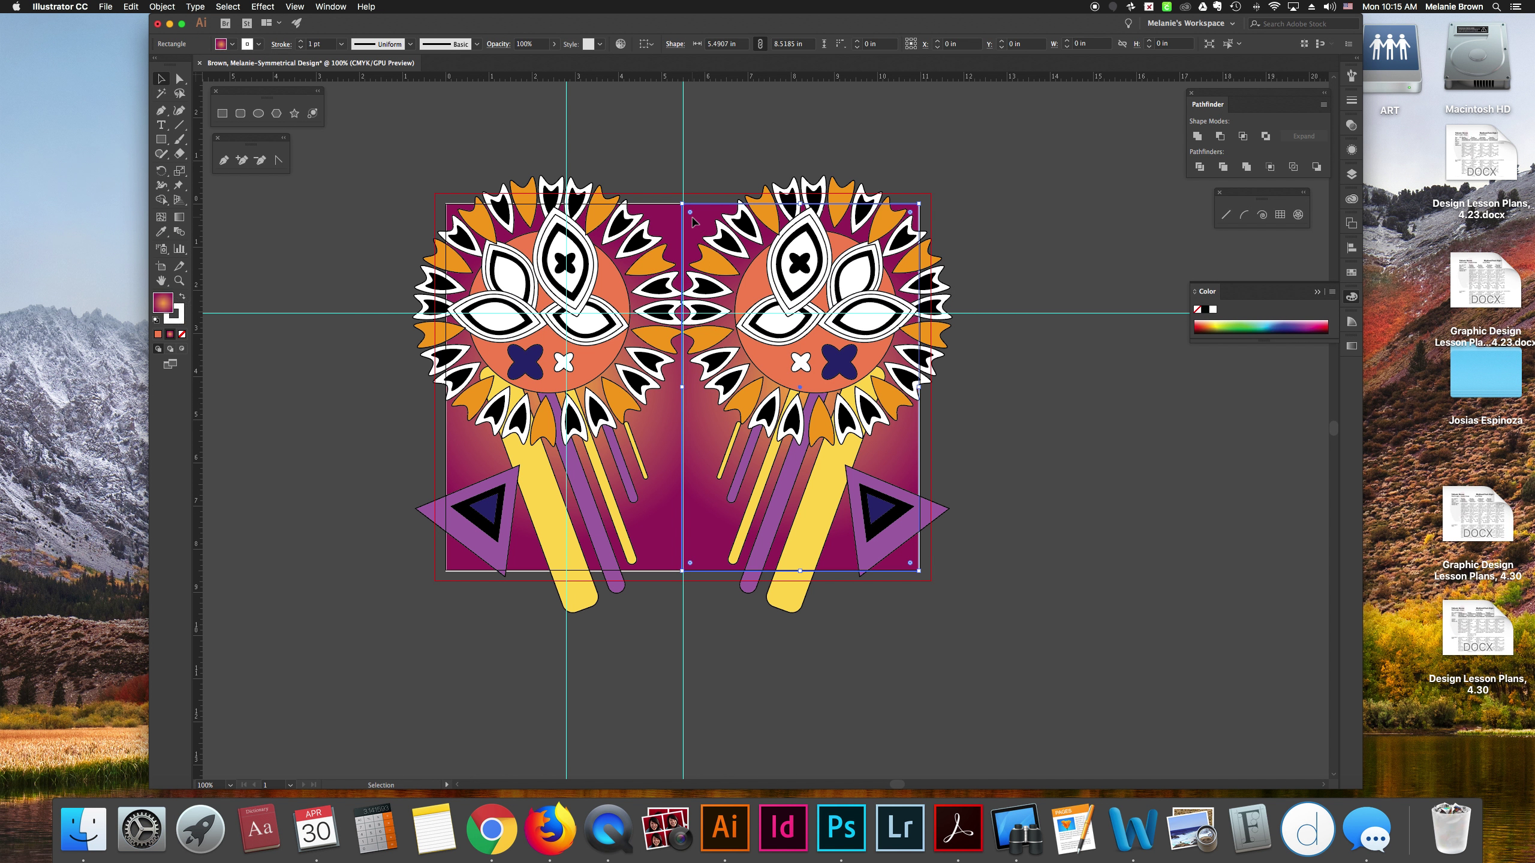
pyautogui.click(181, 312)
pyautogui.click(182, 335)
pyautogui.click(282, 292)
# - Ungroup the left half of the artwork and deselect its objects
pyautogui.moveTo(393, 137); pyautogui.dragTo(637, 614)
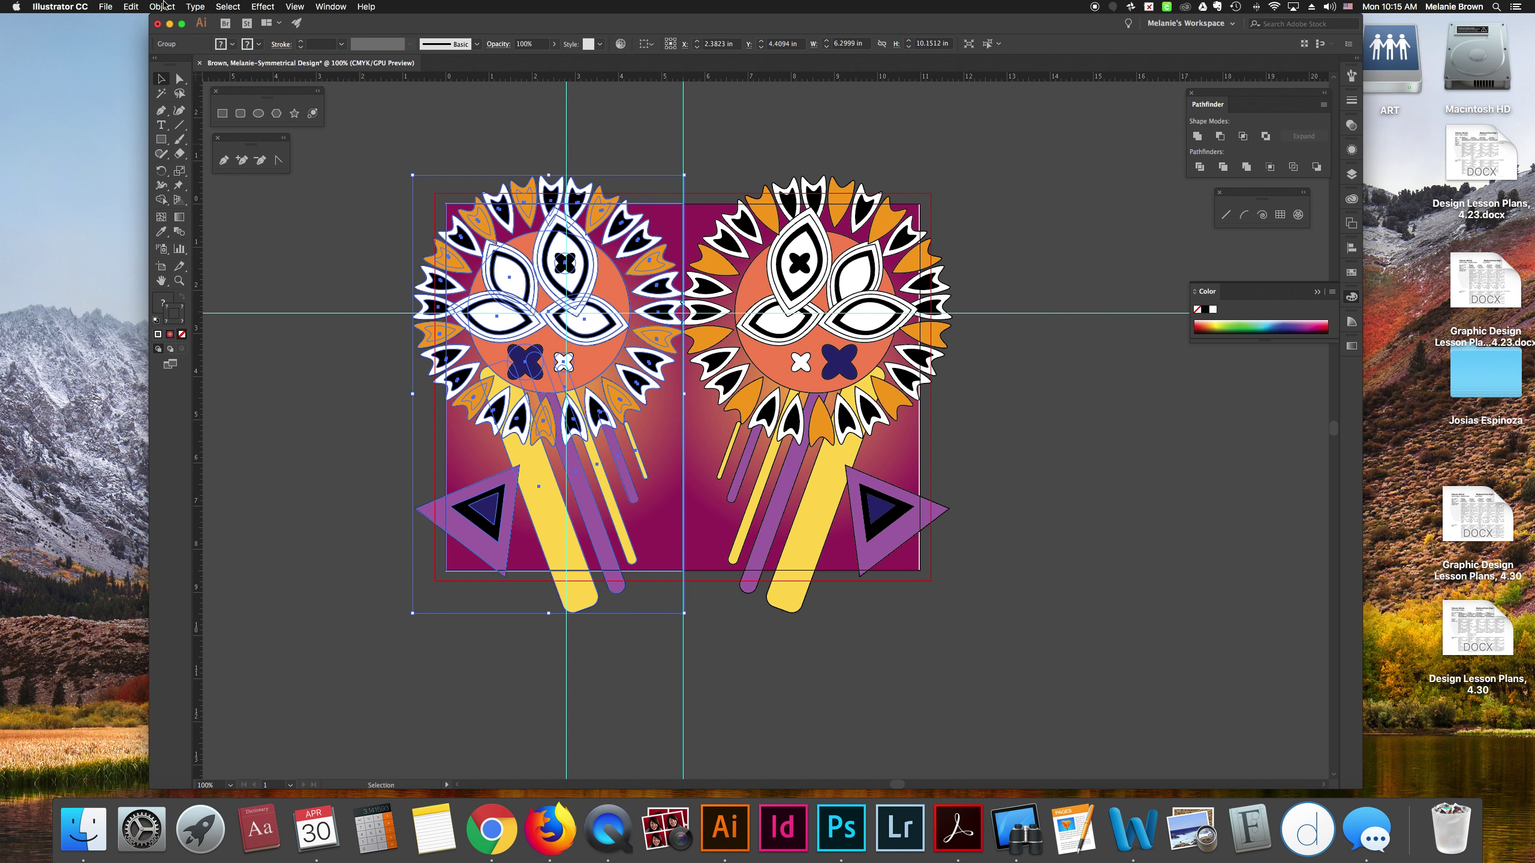
pyautogui.click(162, 7)
pyautogui.click(162, 7)
pyautogui.click(161, 6)
pyautogui.click(178, 63)
pyautogui.click(162, 7)
pyautogui.click(178, 65)
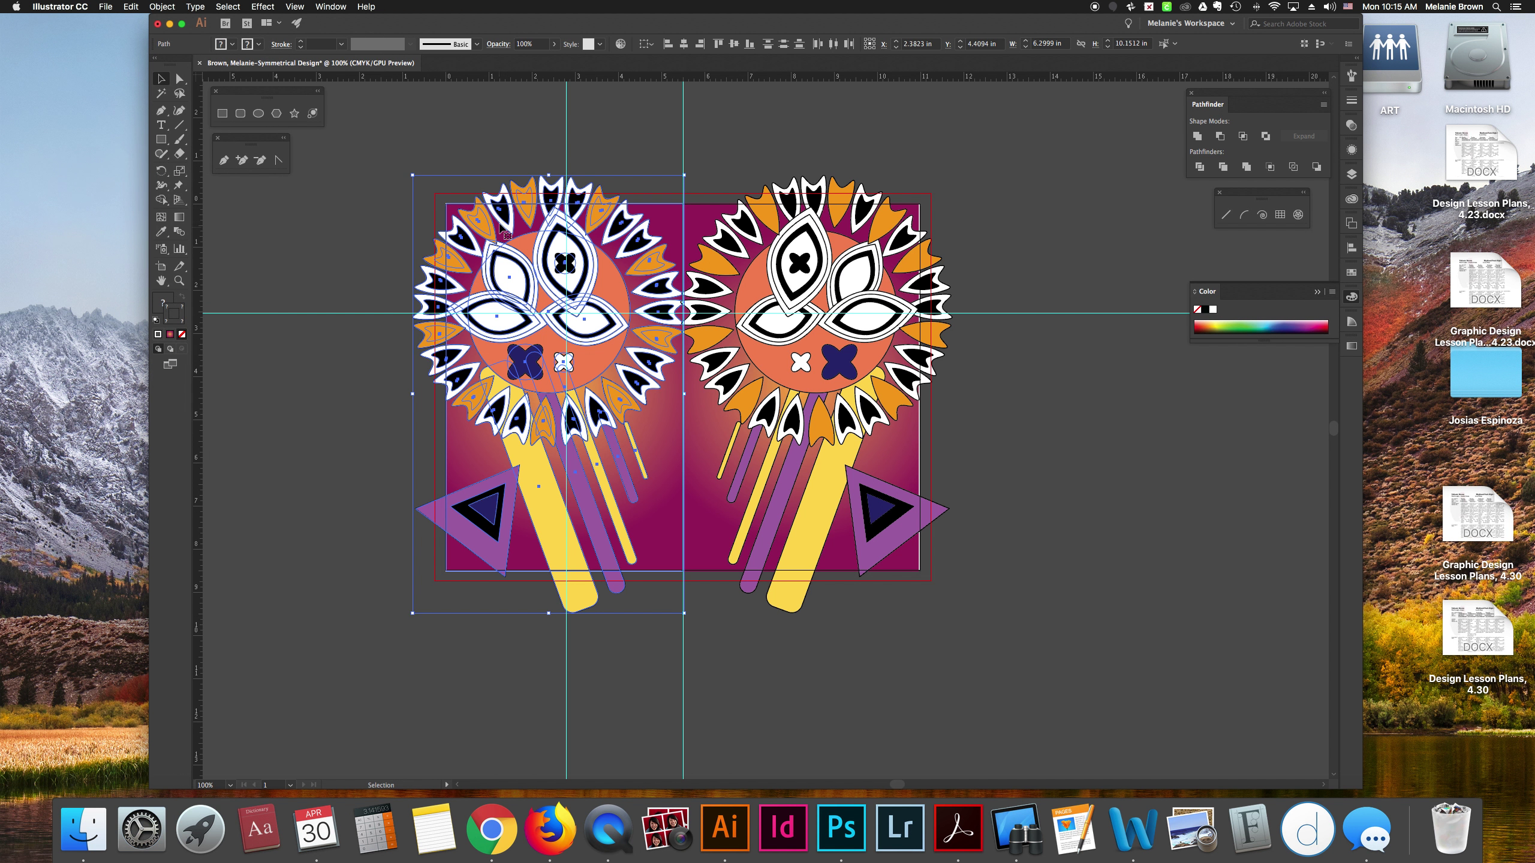
pyautogui.click(457, 132)
# - Remove the white stroke from the left half's gradient background rectangle and deselect it
pyautogui.click(661, 211)
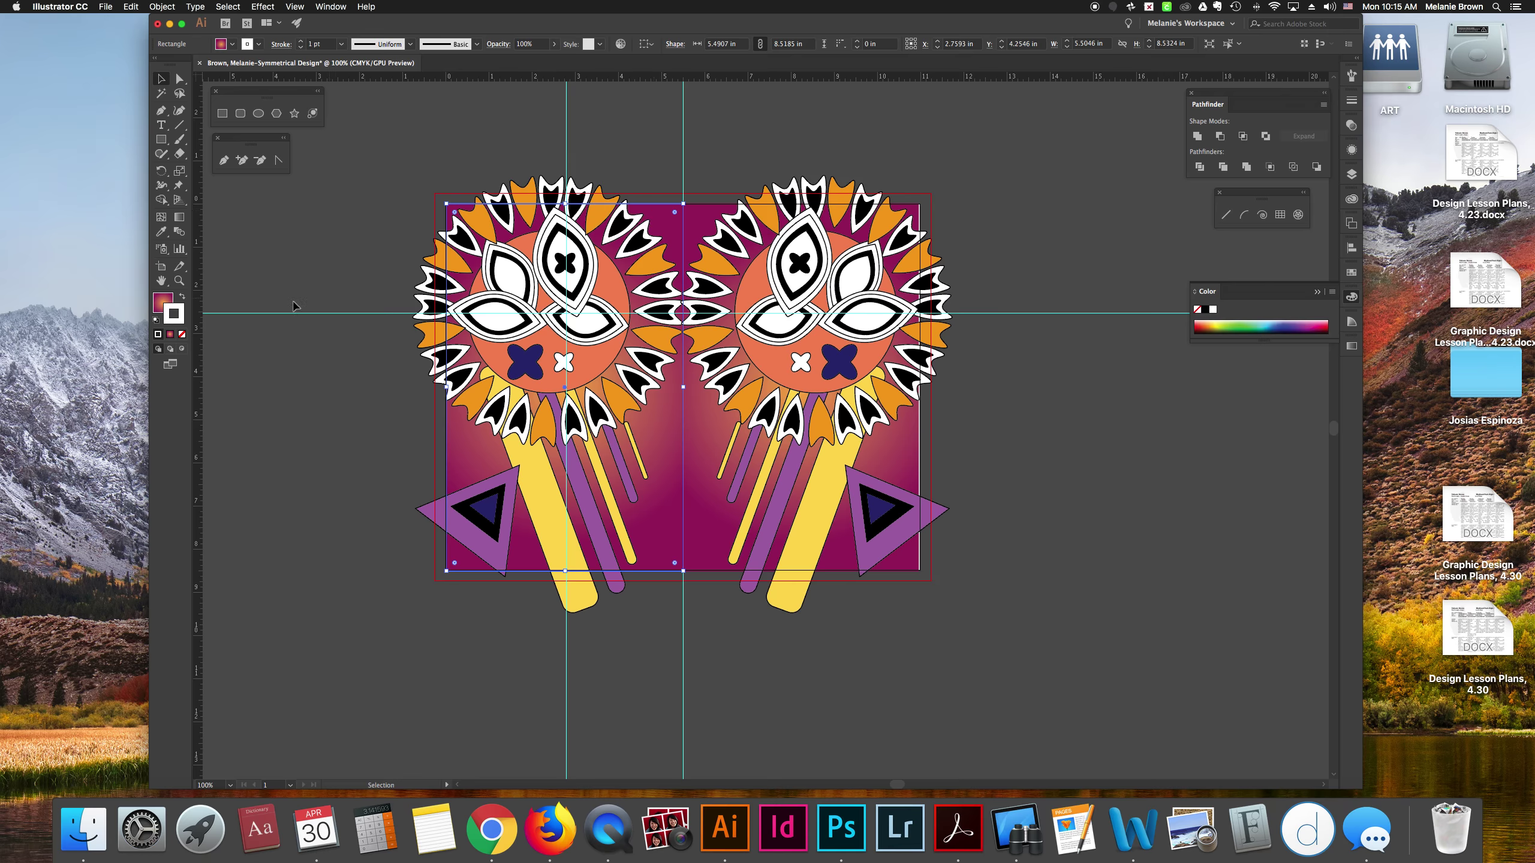
pyautogui.click(182, 335)
pyautogui.click(275, 352)
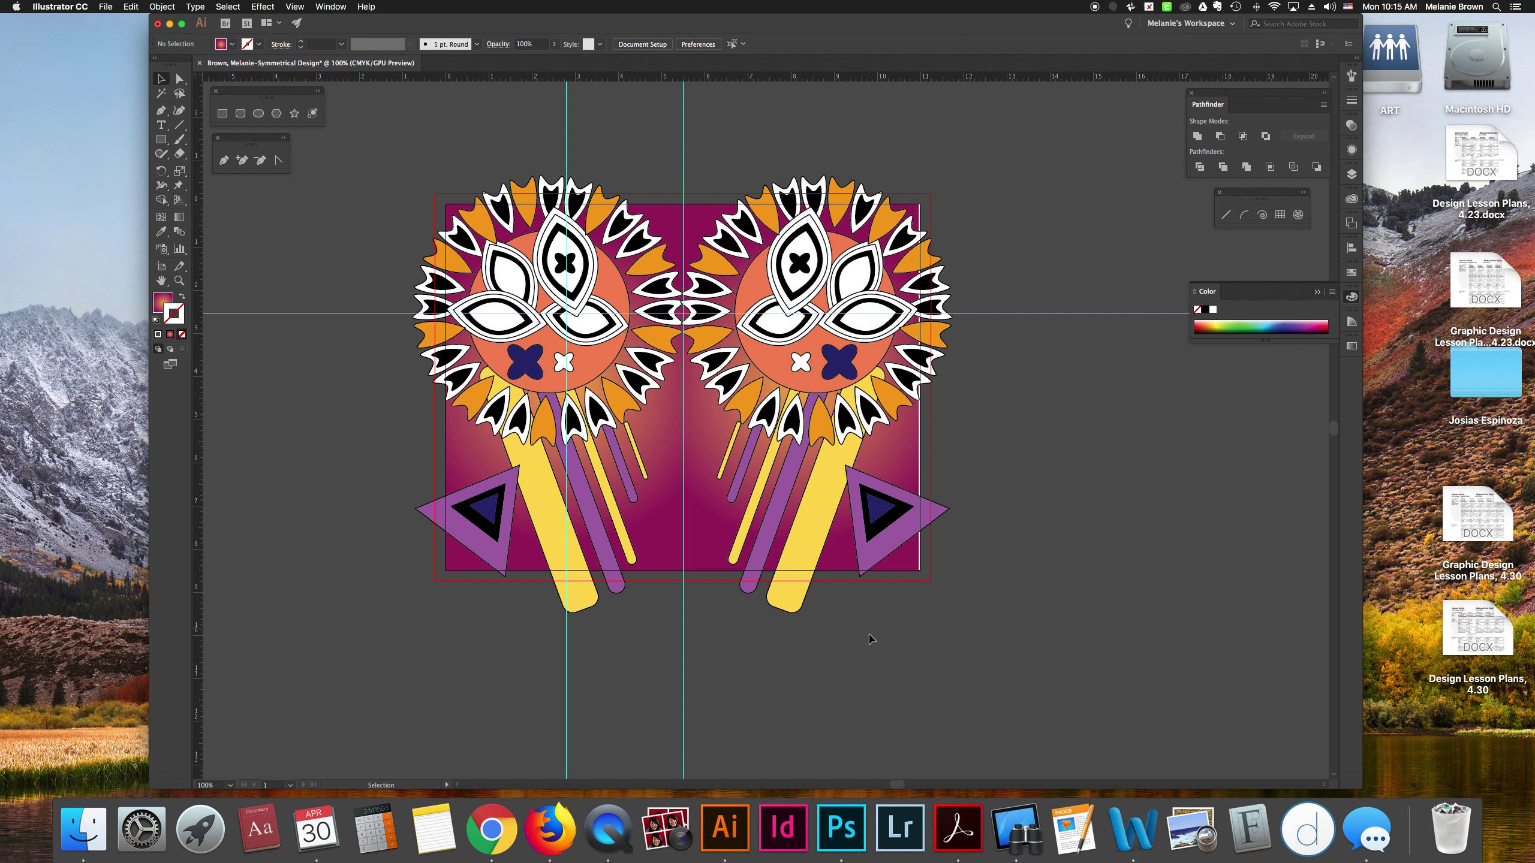
# - Hide the guides on the artboard
pyautogui.click(864, 673)
pyautogui.click(295, 6)
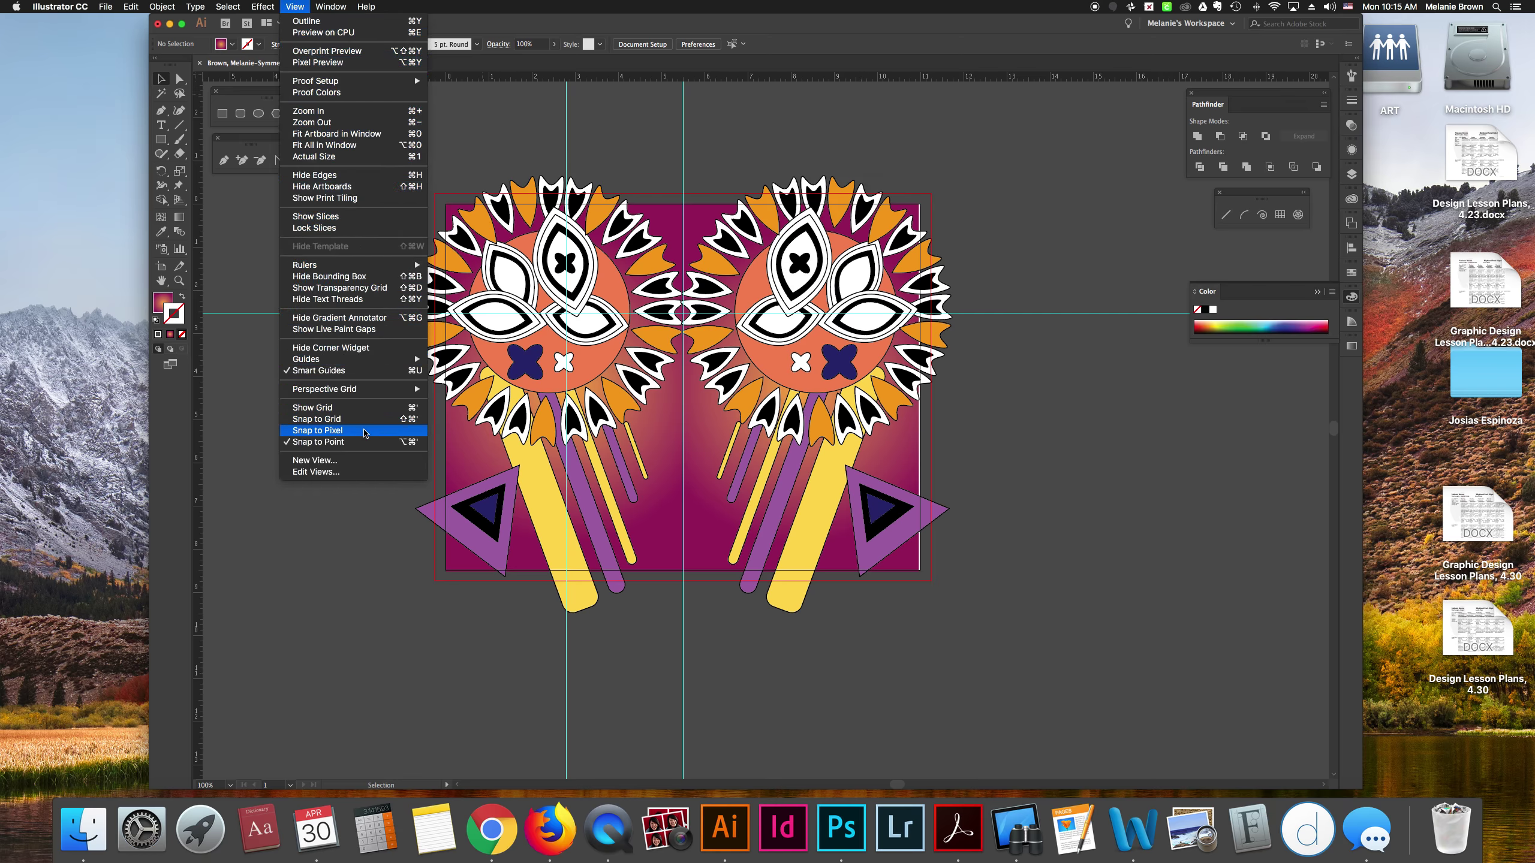
pyautogui.moveTo(417, 366)
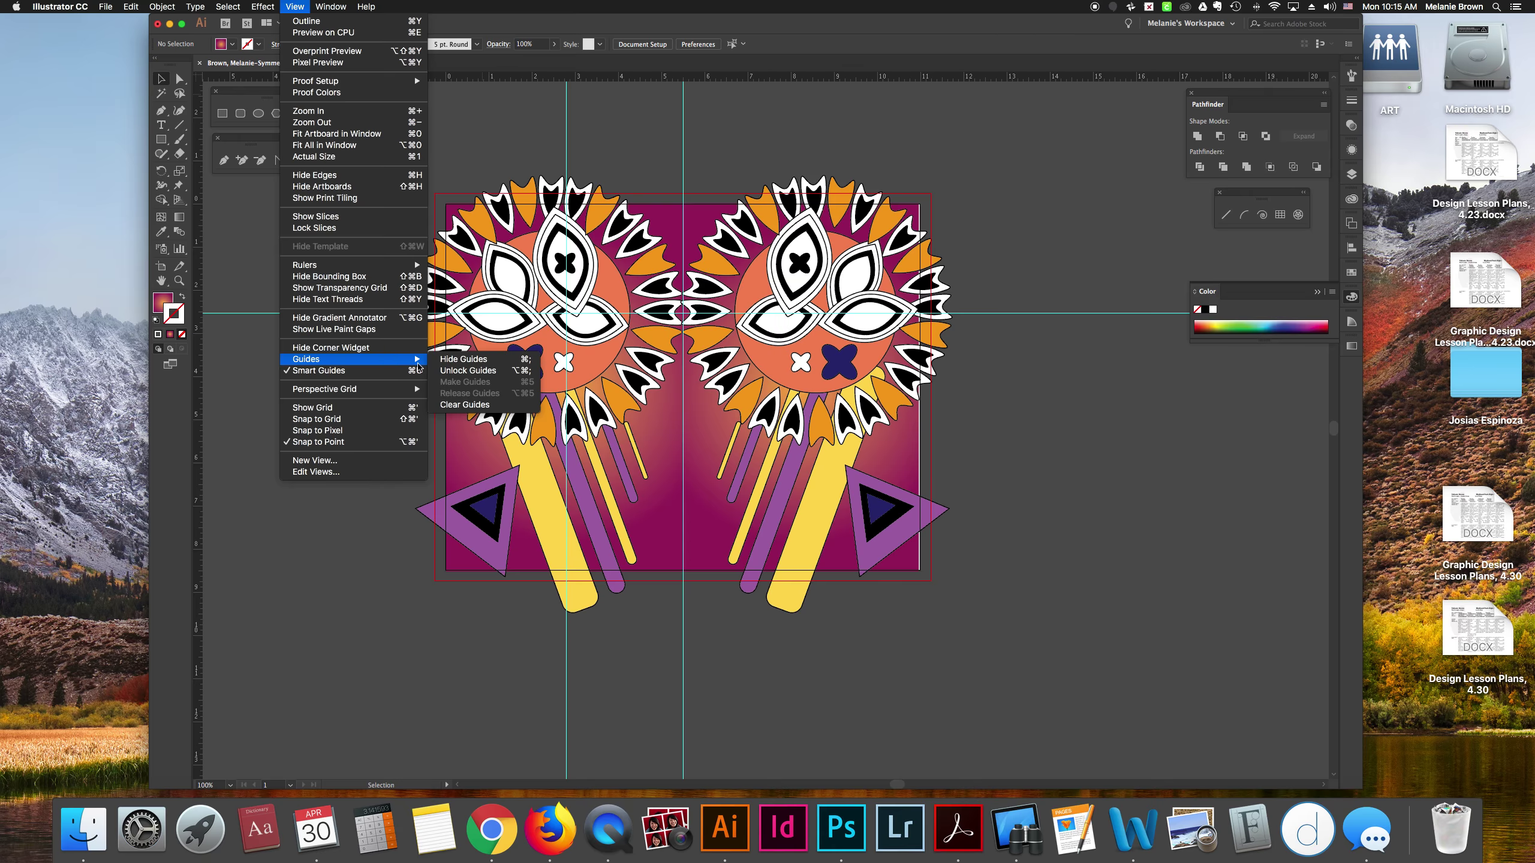
pyautogui.click(463, 359)
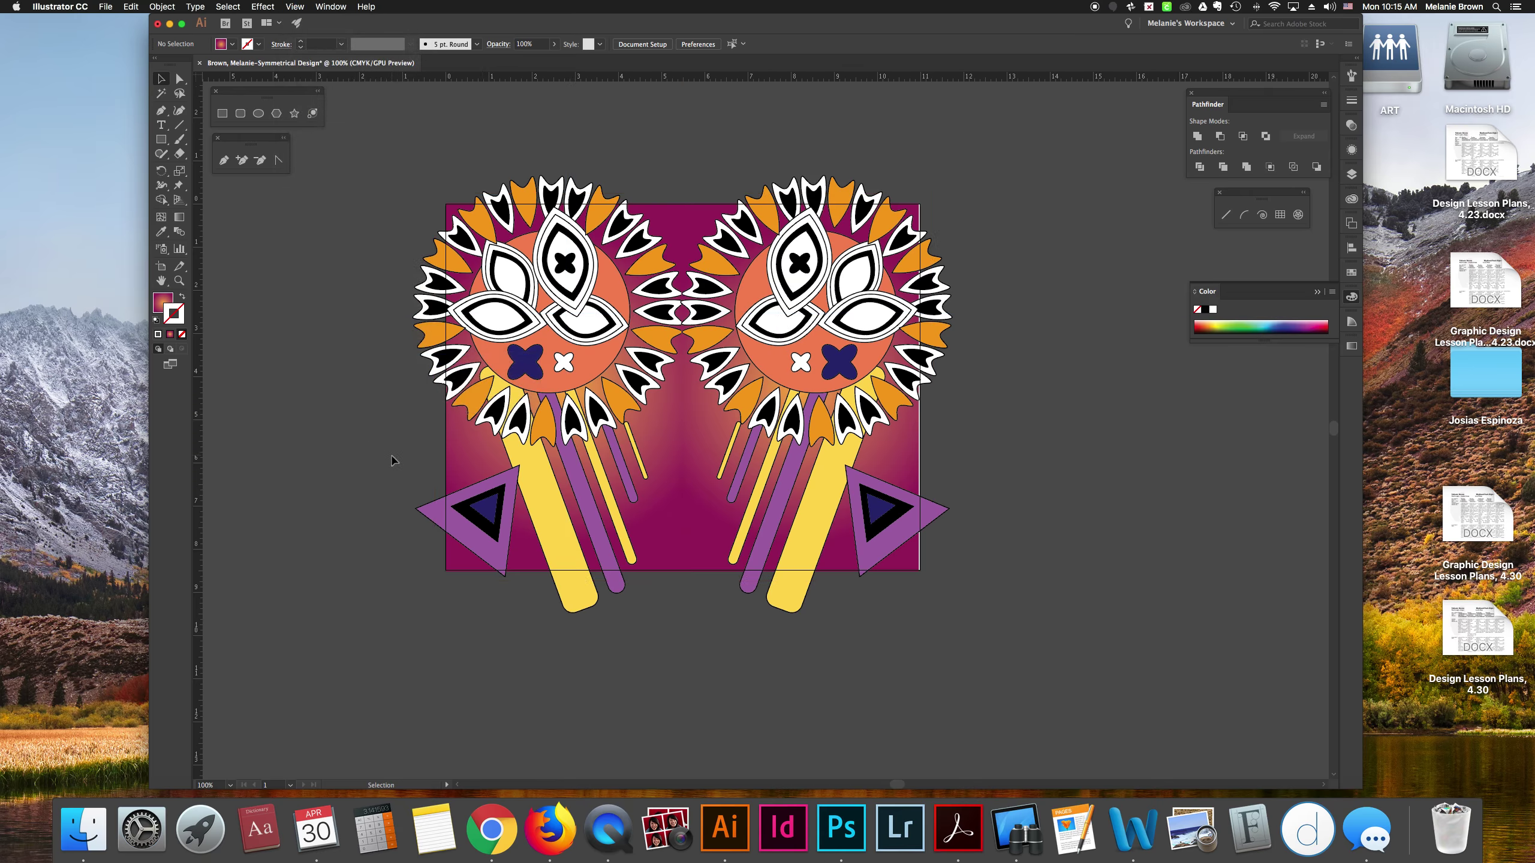
# - Nudge the right half's gradient background rectangle slightly right to cover the artboard's white edge, and deselect it
pyautogui.click(911, 564)
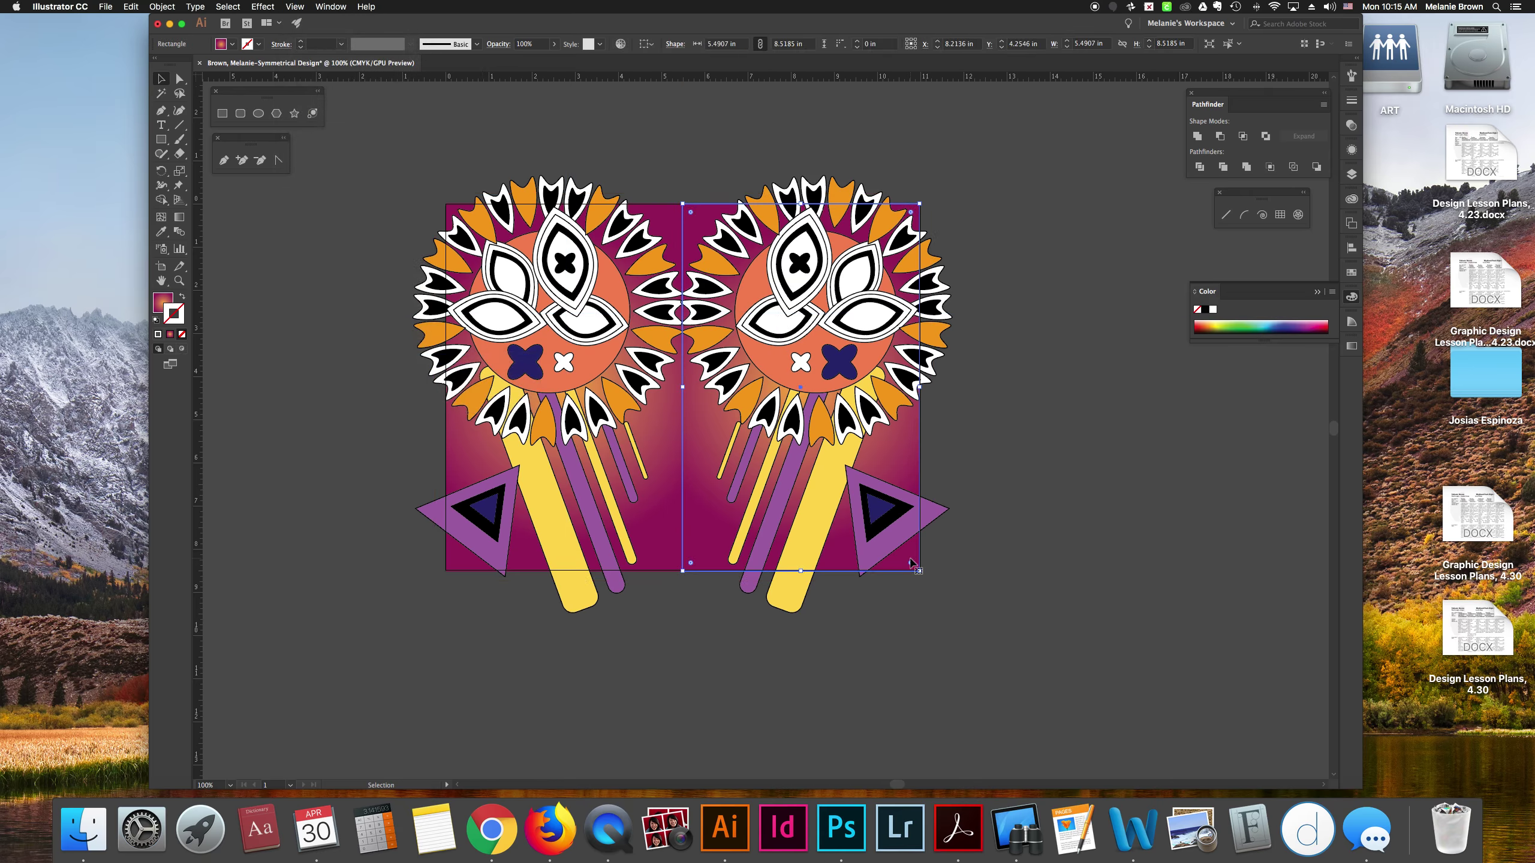
pyautogui.click(986, 646)
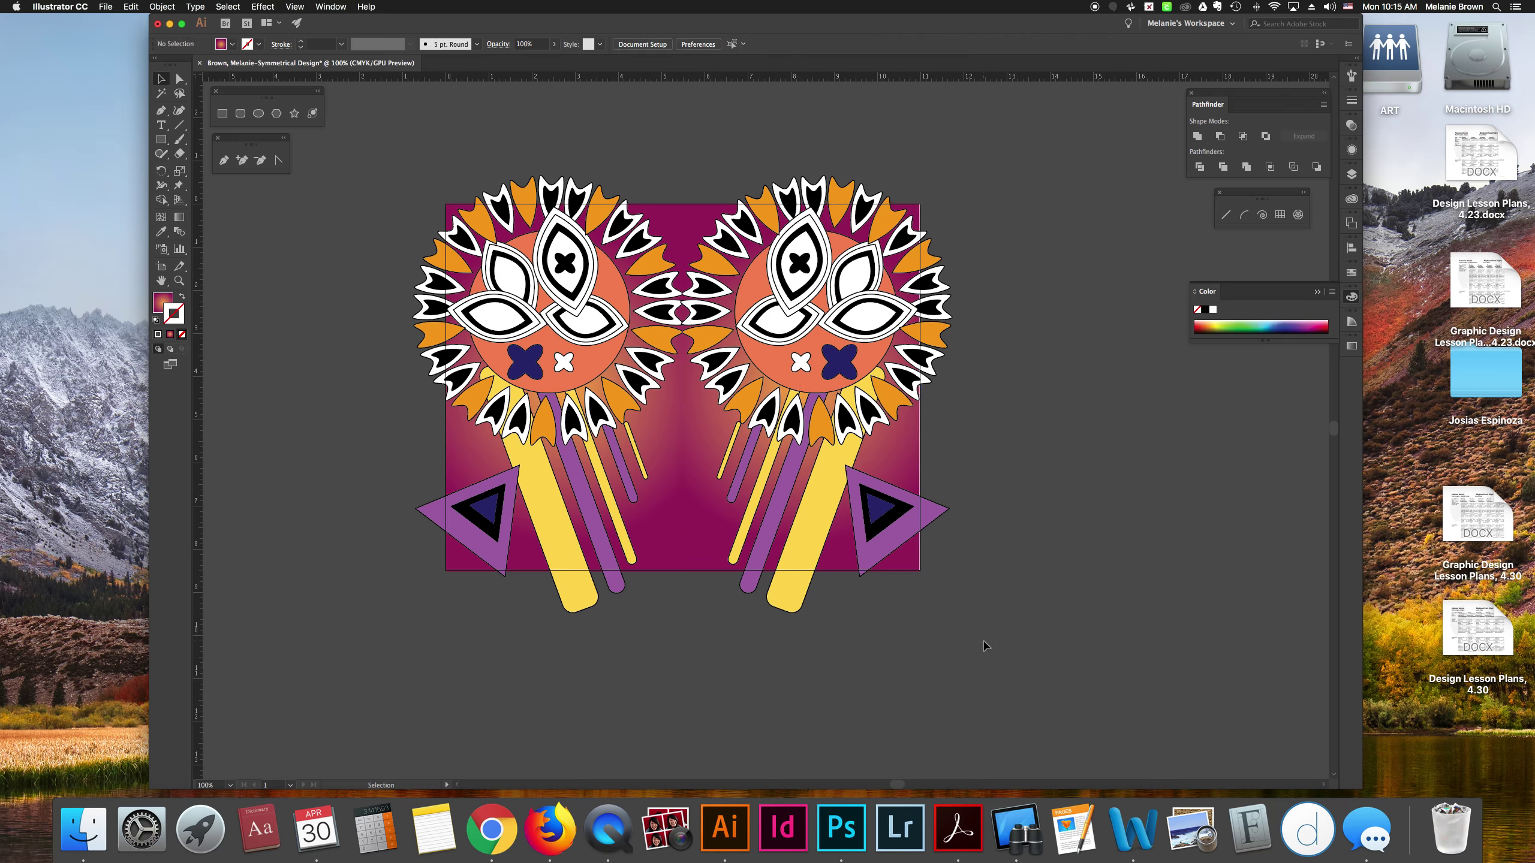
pyautogui.click(893, 570)
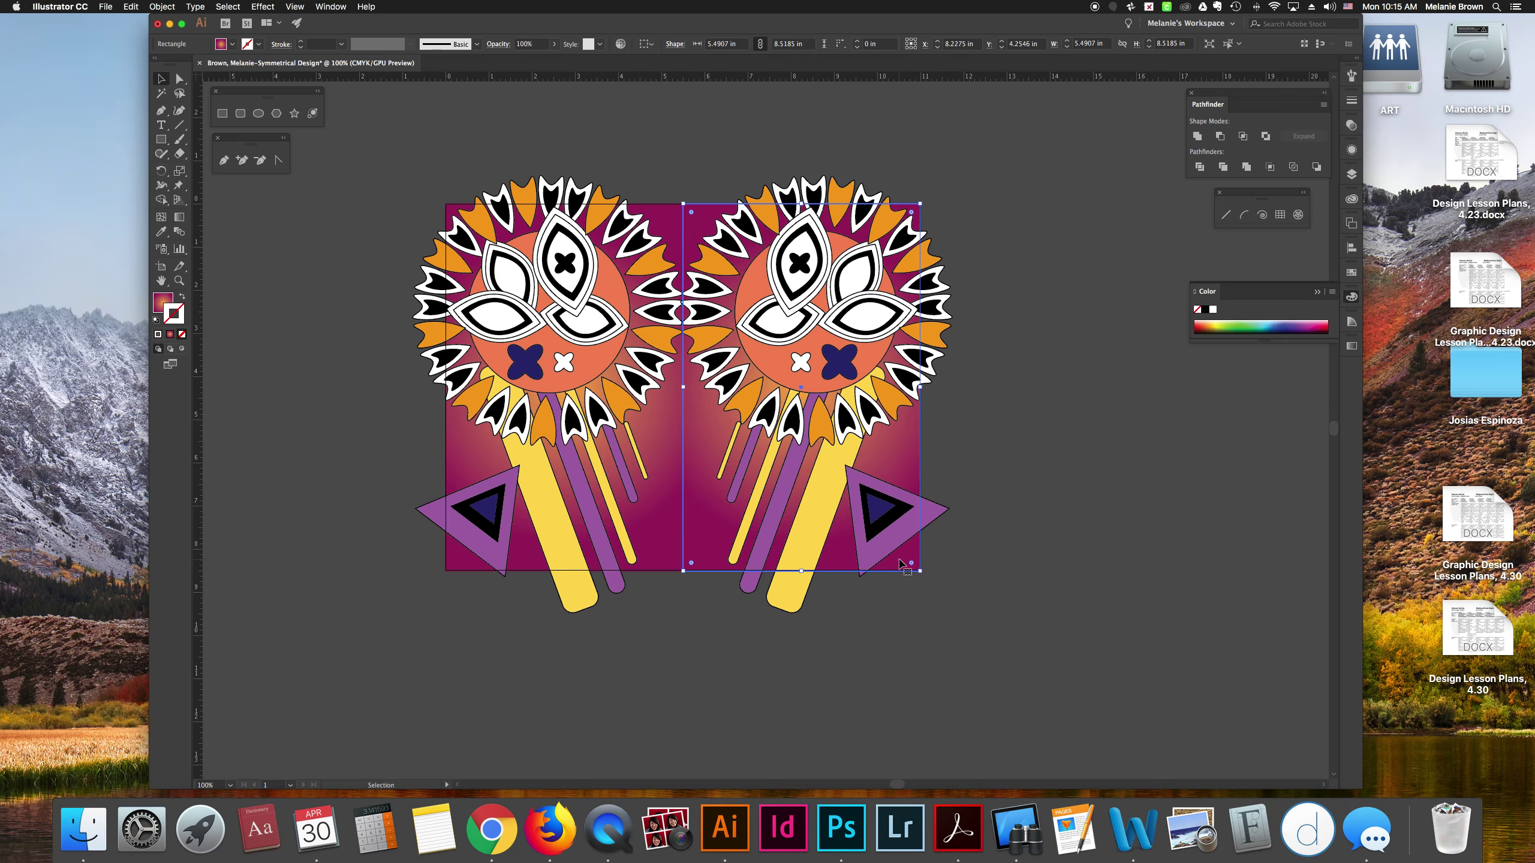
pyautogui.click(939, 623)
# - Try to make a clipping mask from all the existing artwork without a covering rectangle, and undo it
pyautogui.hscroll(1, 997, 634)
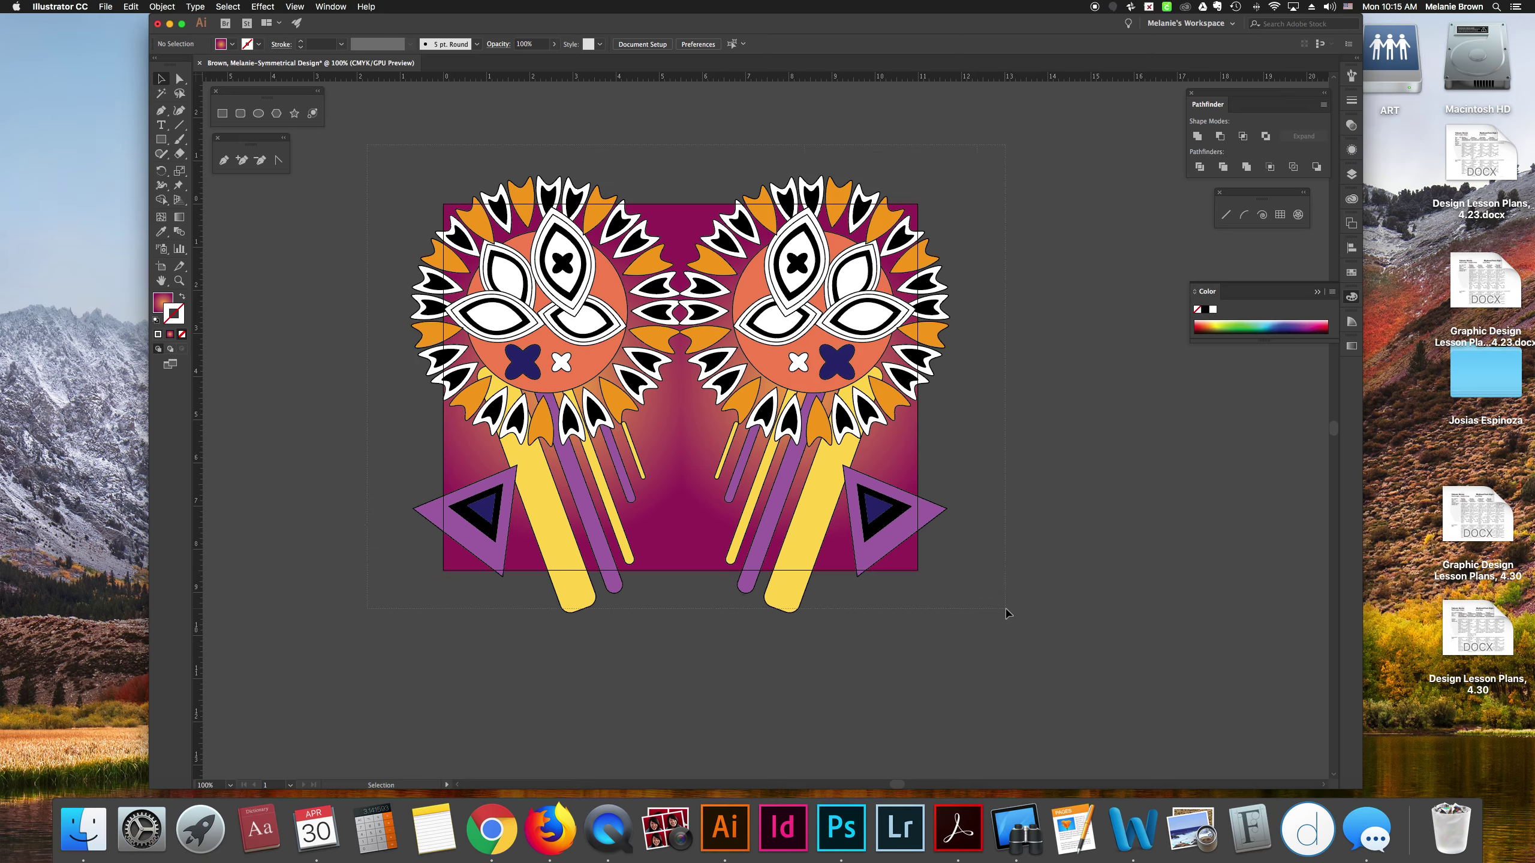
pyautogui.press('super+a')
pyautogui.click(162, 7)
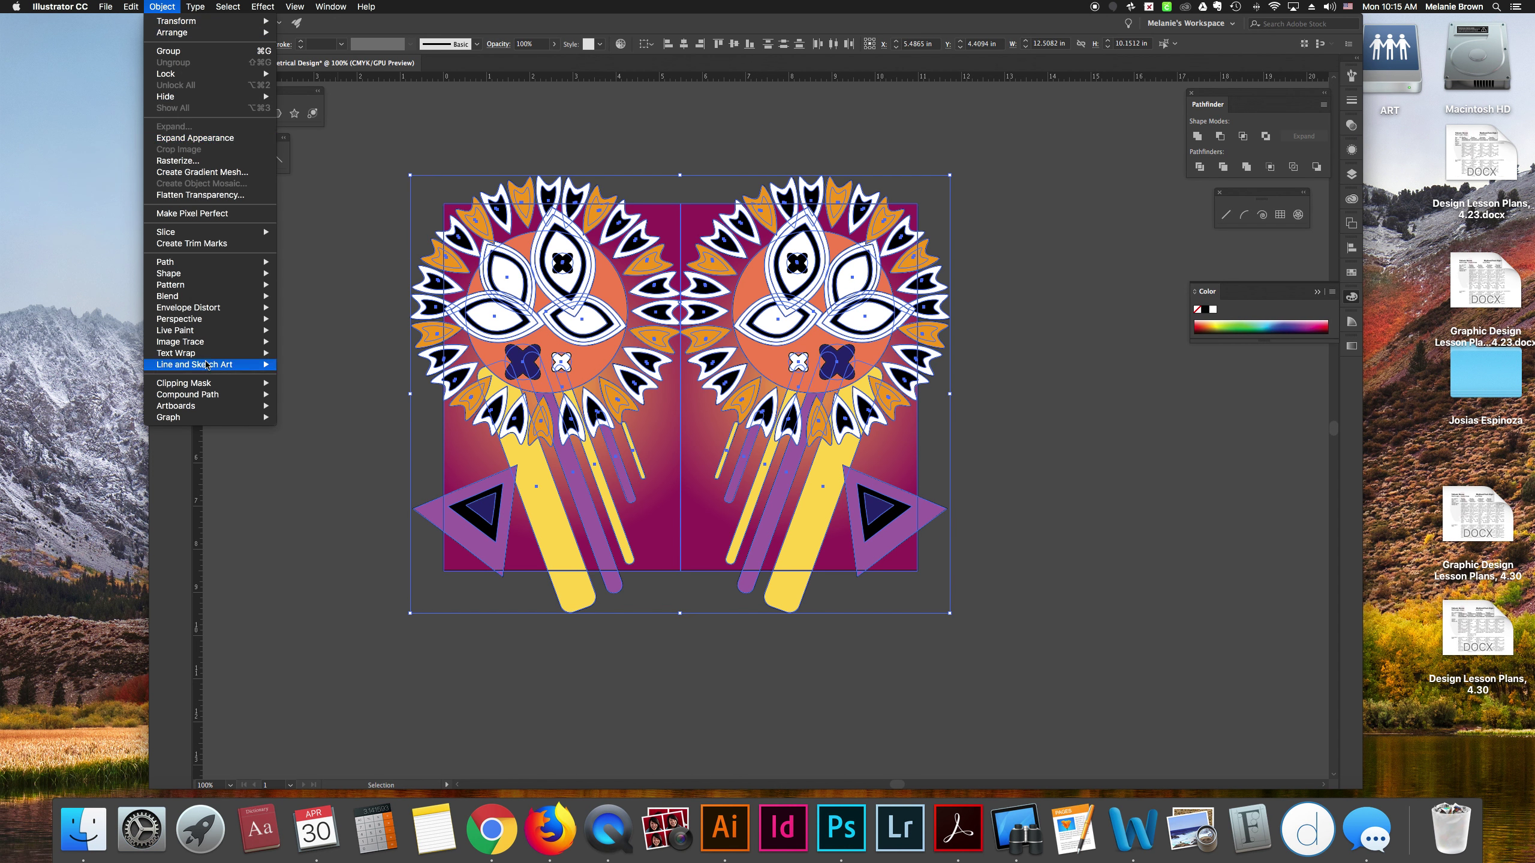
pyautogui.moveTo(262, 387)
pyautogui.click(319, 383)
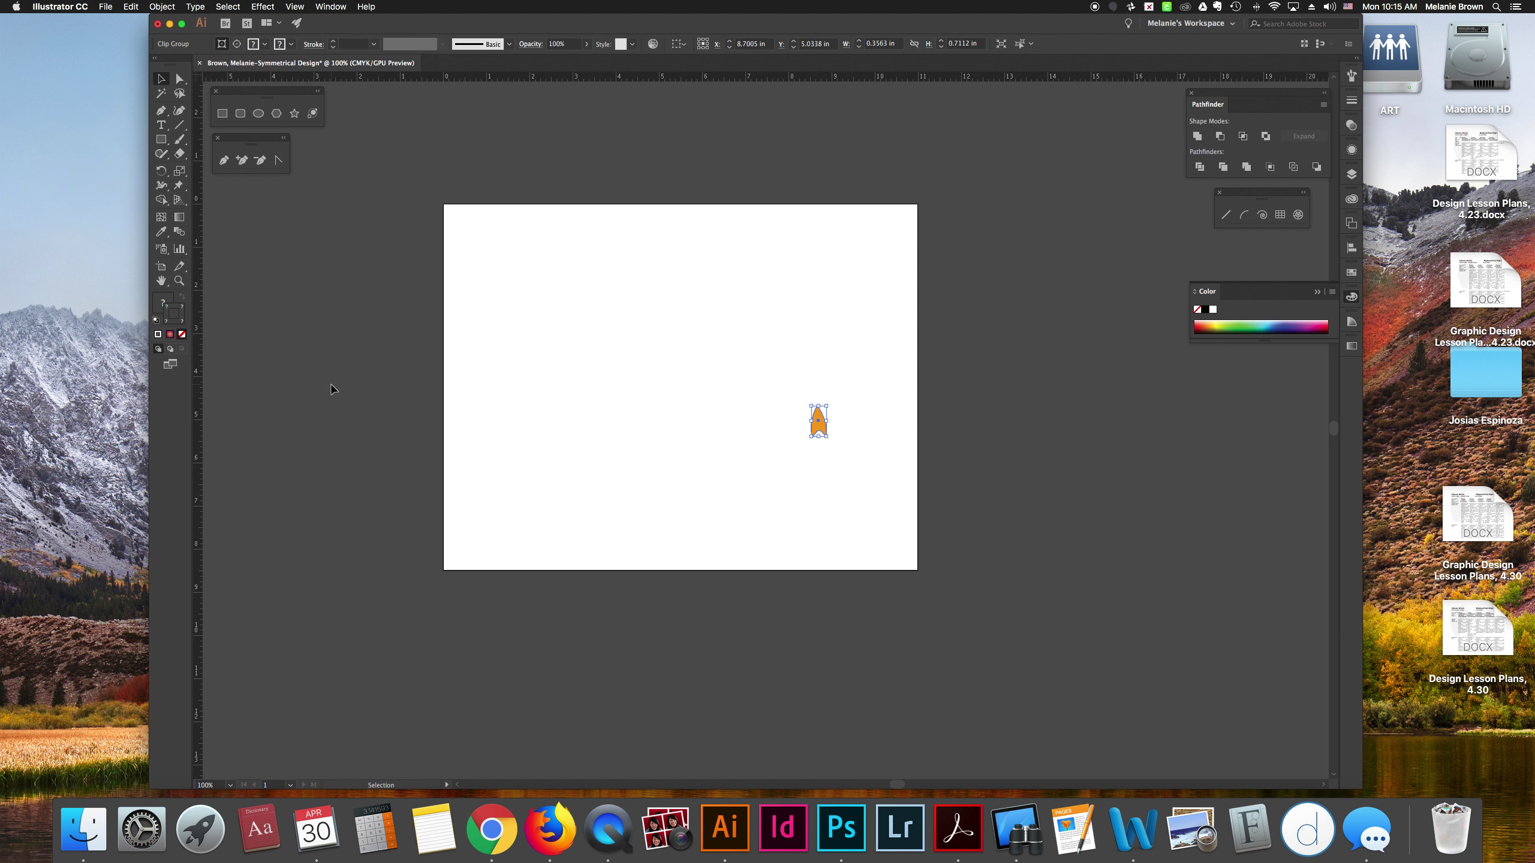
pyautogui.press('super+z')
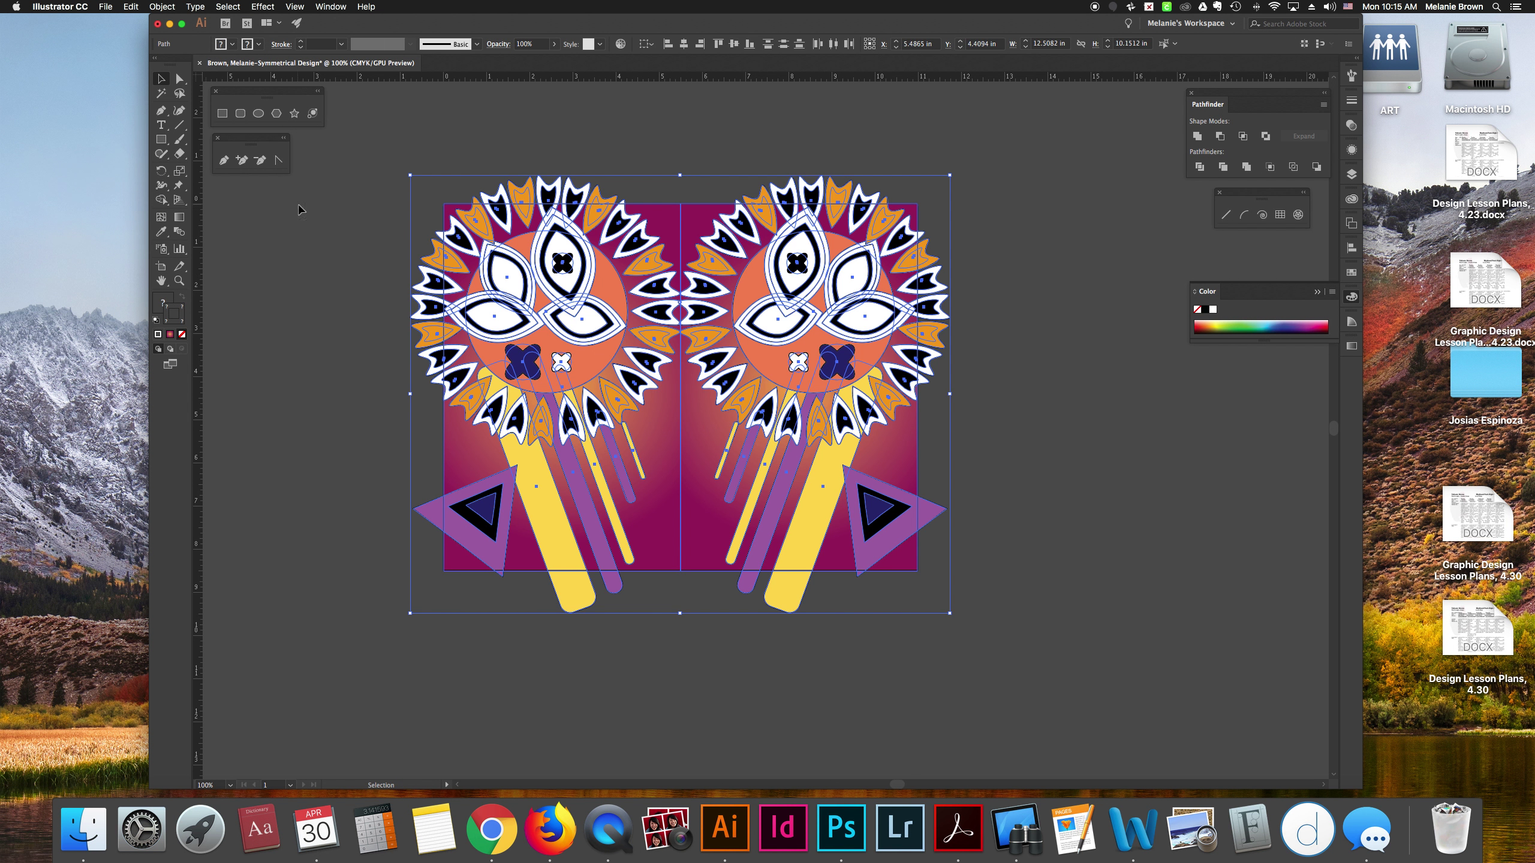
# - Deselect the artwork and draw a rectangle about 10.97 x 8.52 in over it, covering the whole artboard
pyautogui.click(297, 209)
pyautogui.press('m')
pyautogui.moveTo(443, 204); pyautogui.dragTo(917, 570)
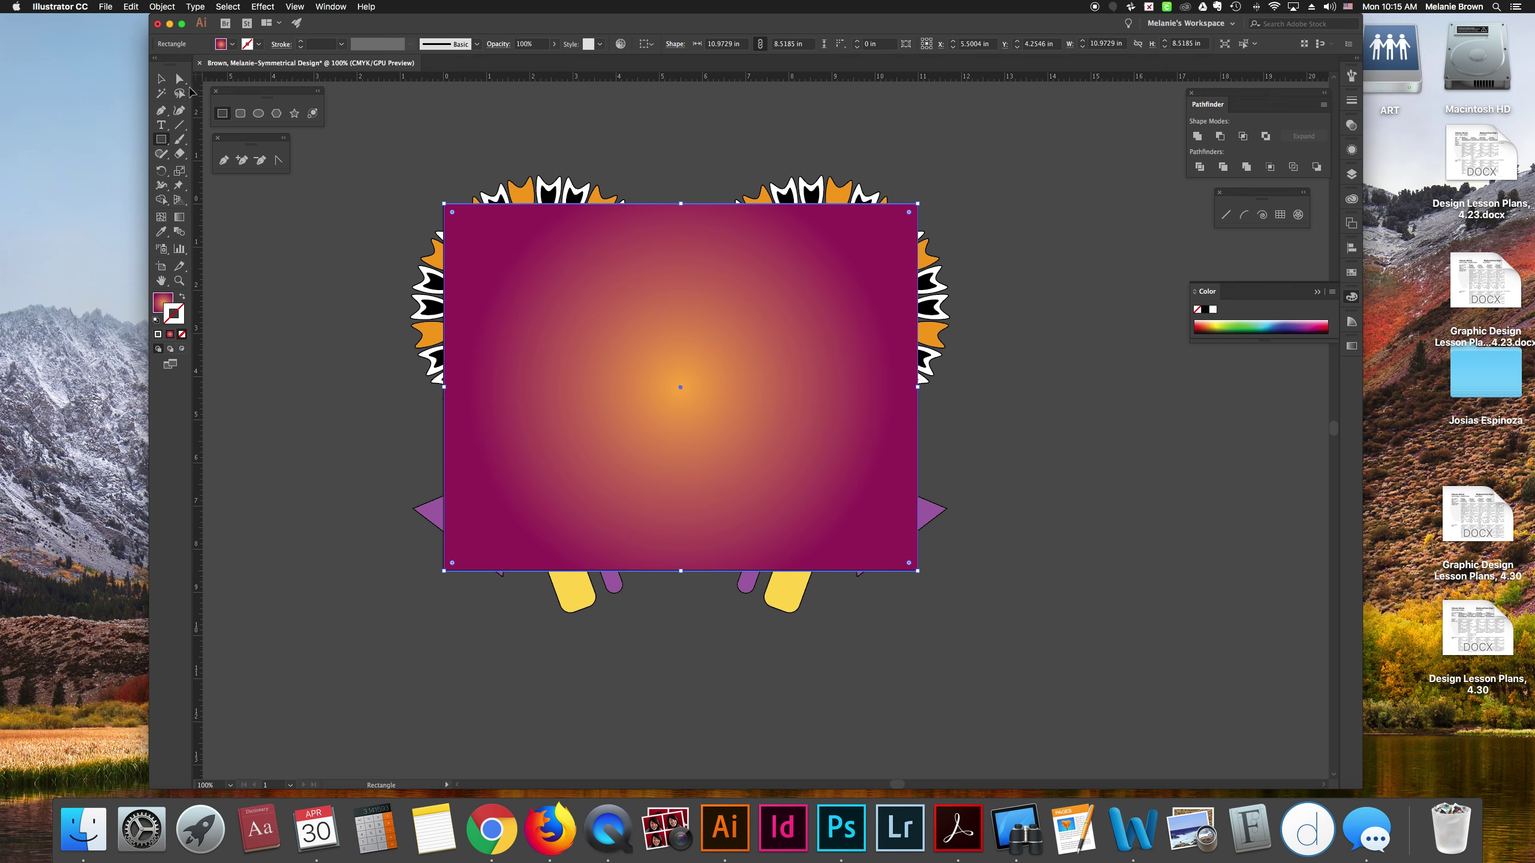
pyautogui.click(161, 79)
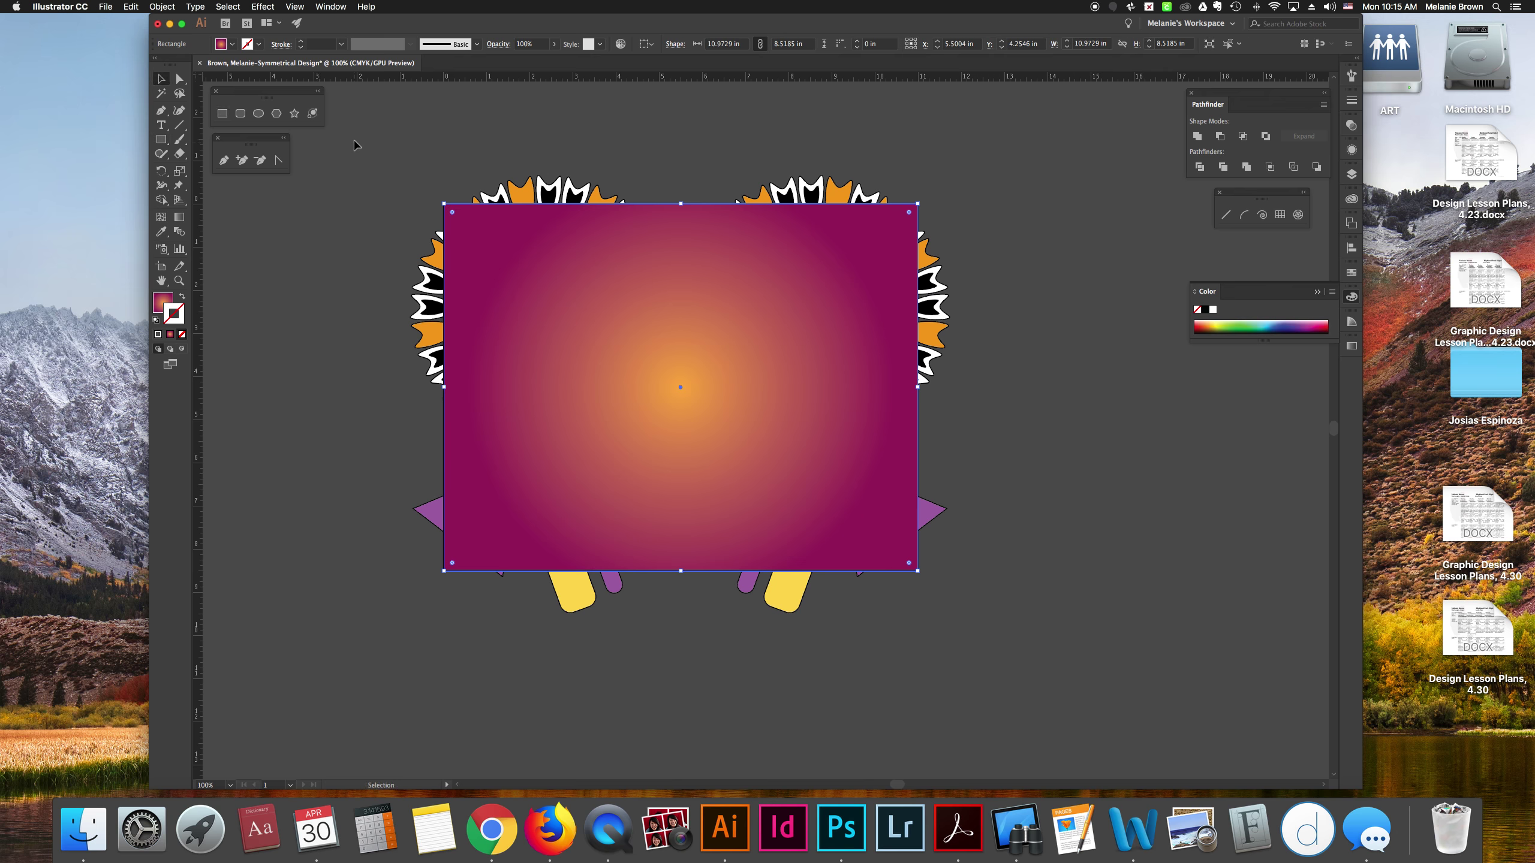
# - Select all the artwork with the covering rectangle, make a clipping mask from it and deselect
pyautogui.press('super+a')
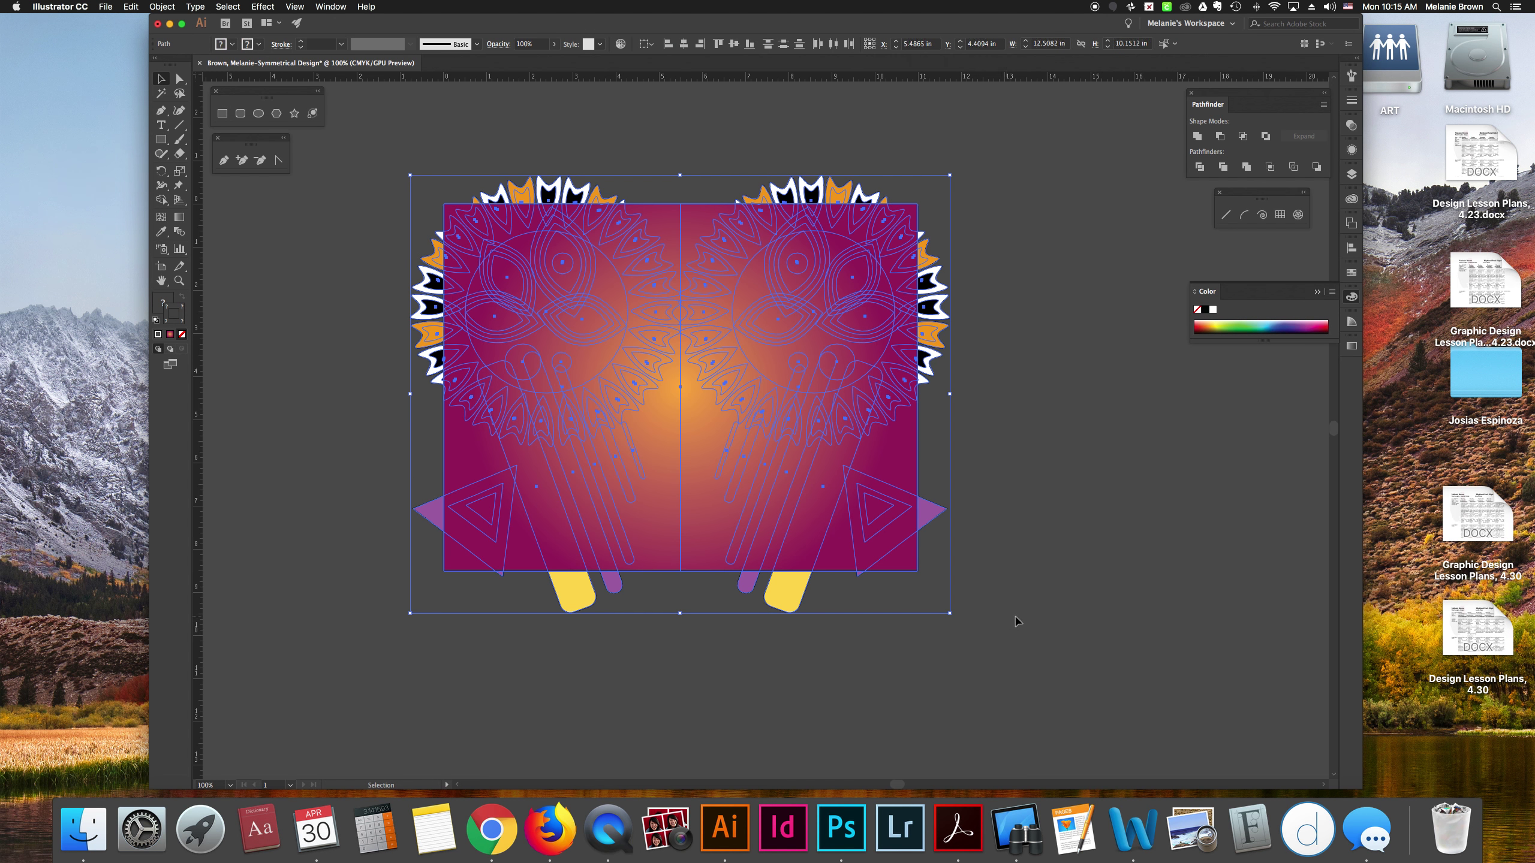
pyautogui.click(161, 7)
pyautogui.click(303, 391)
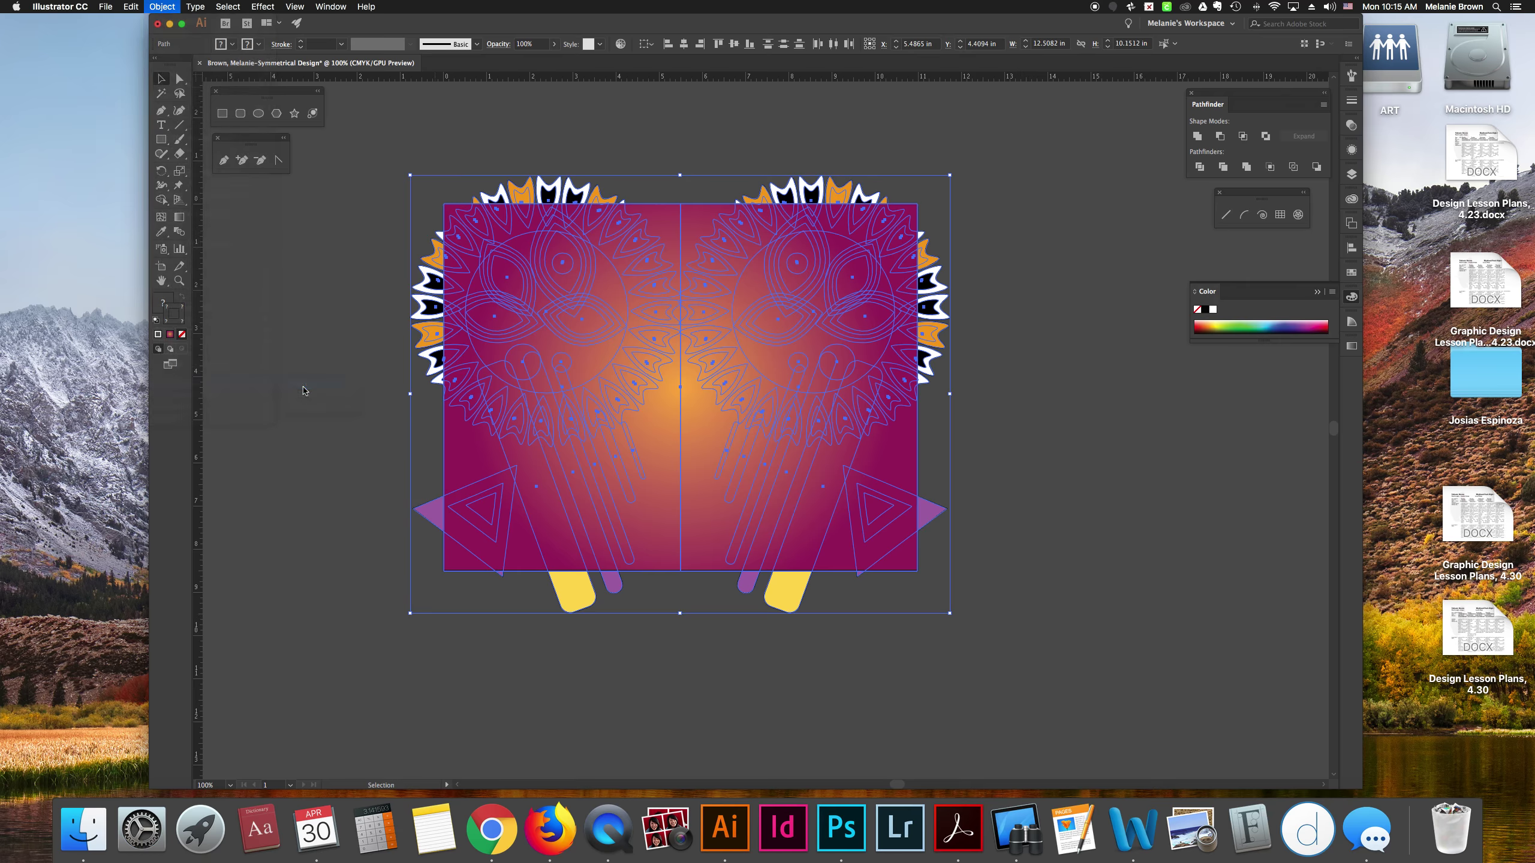
pyautogui.click(262, 389)
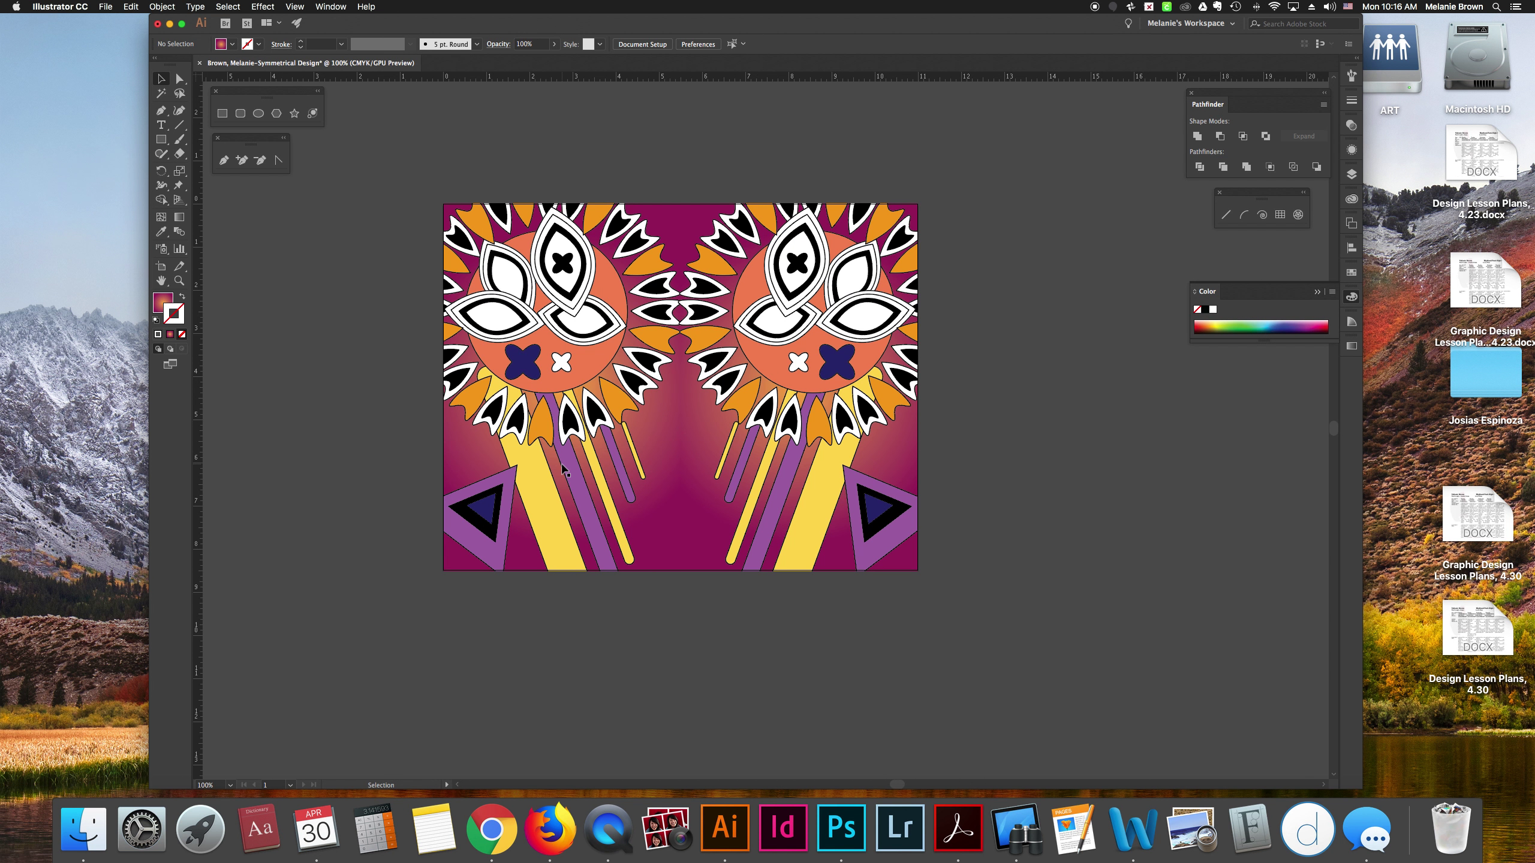
pyautogui.scroll(-3, 722, 541)
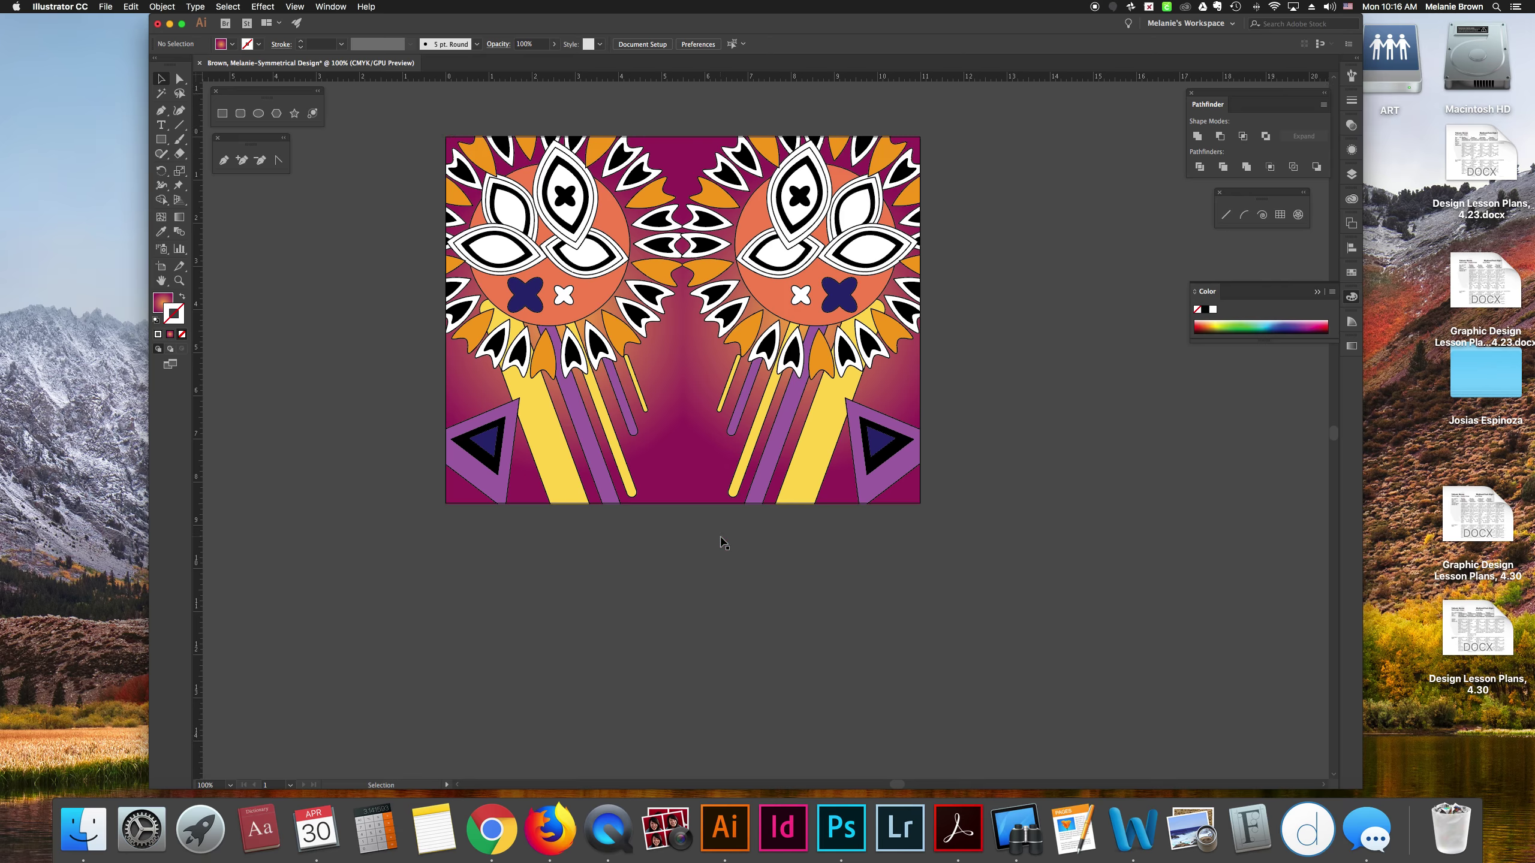
pyautogui.scroll(1, 722, 541)
pyautogui.hscroll(1, 722, 541)
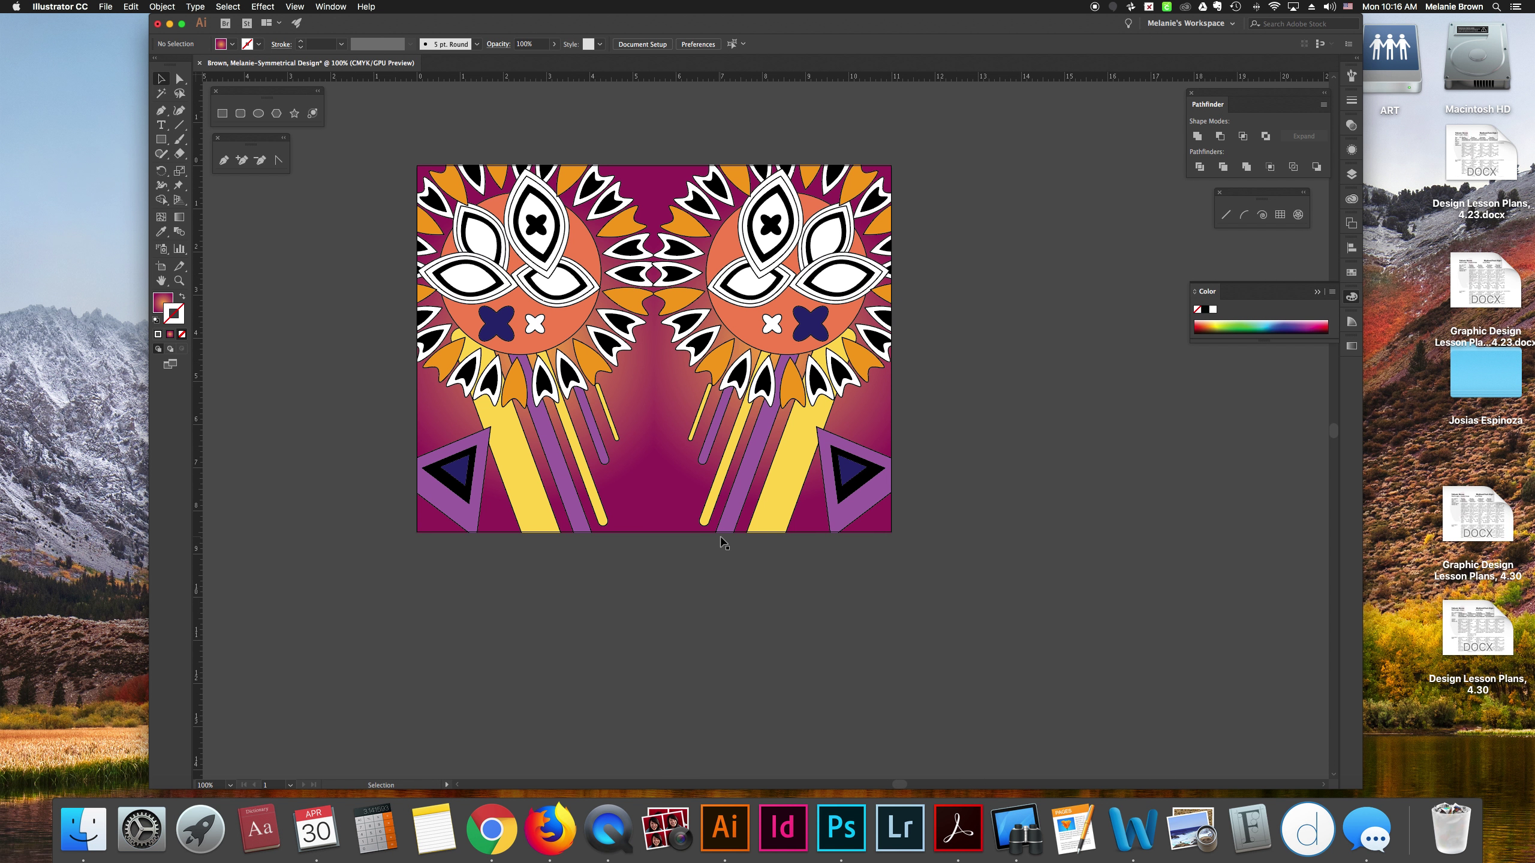
pyautogui.click(165, 6)
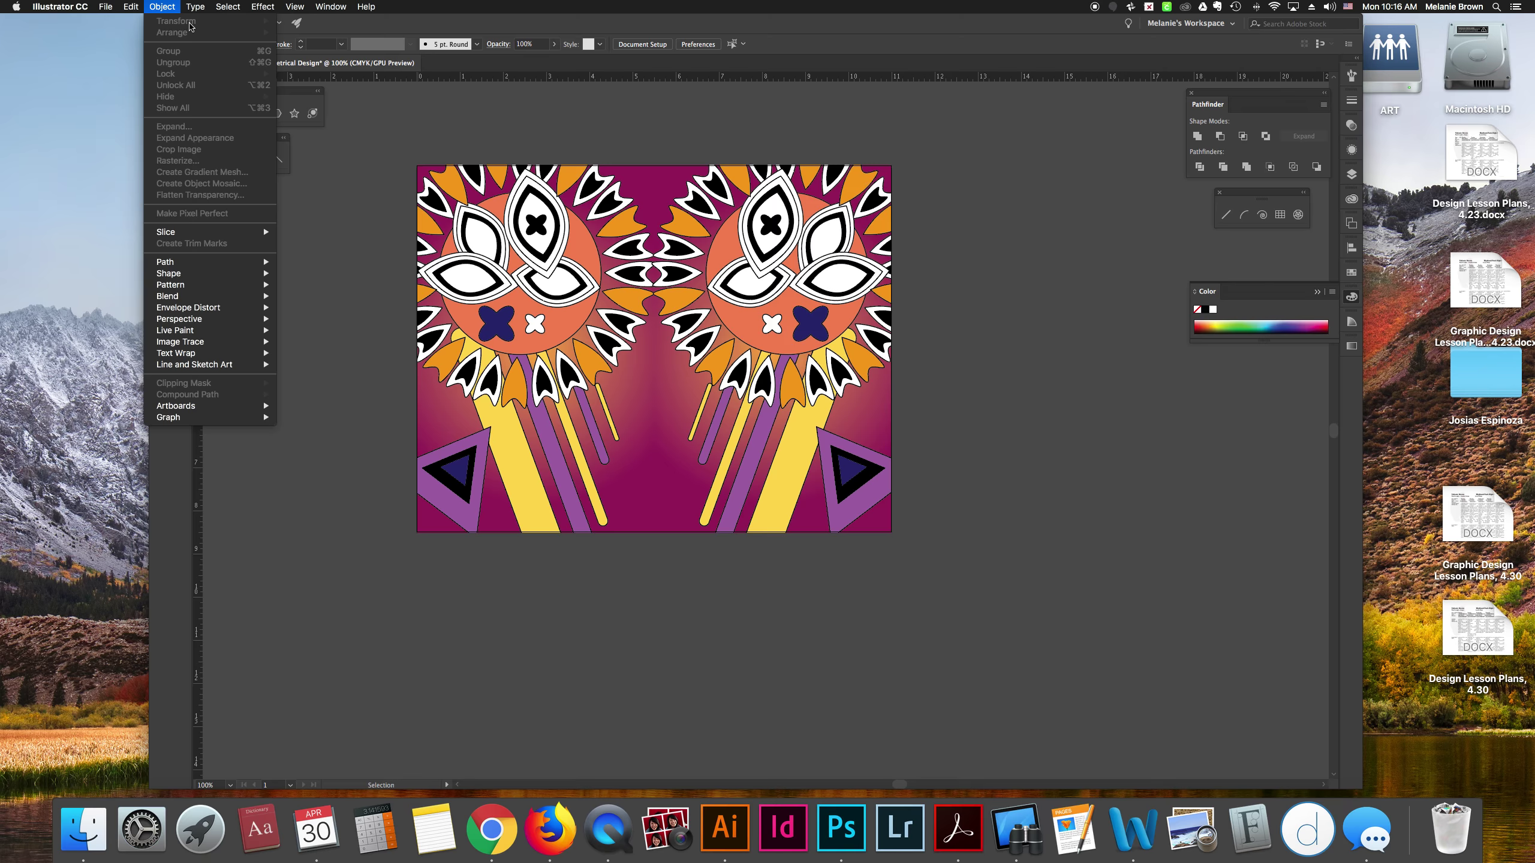
pyautogui.click(345, 104)
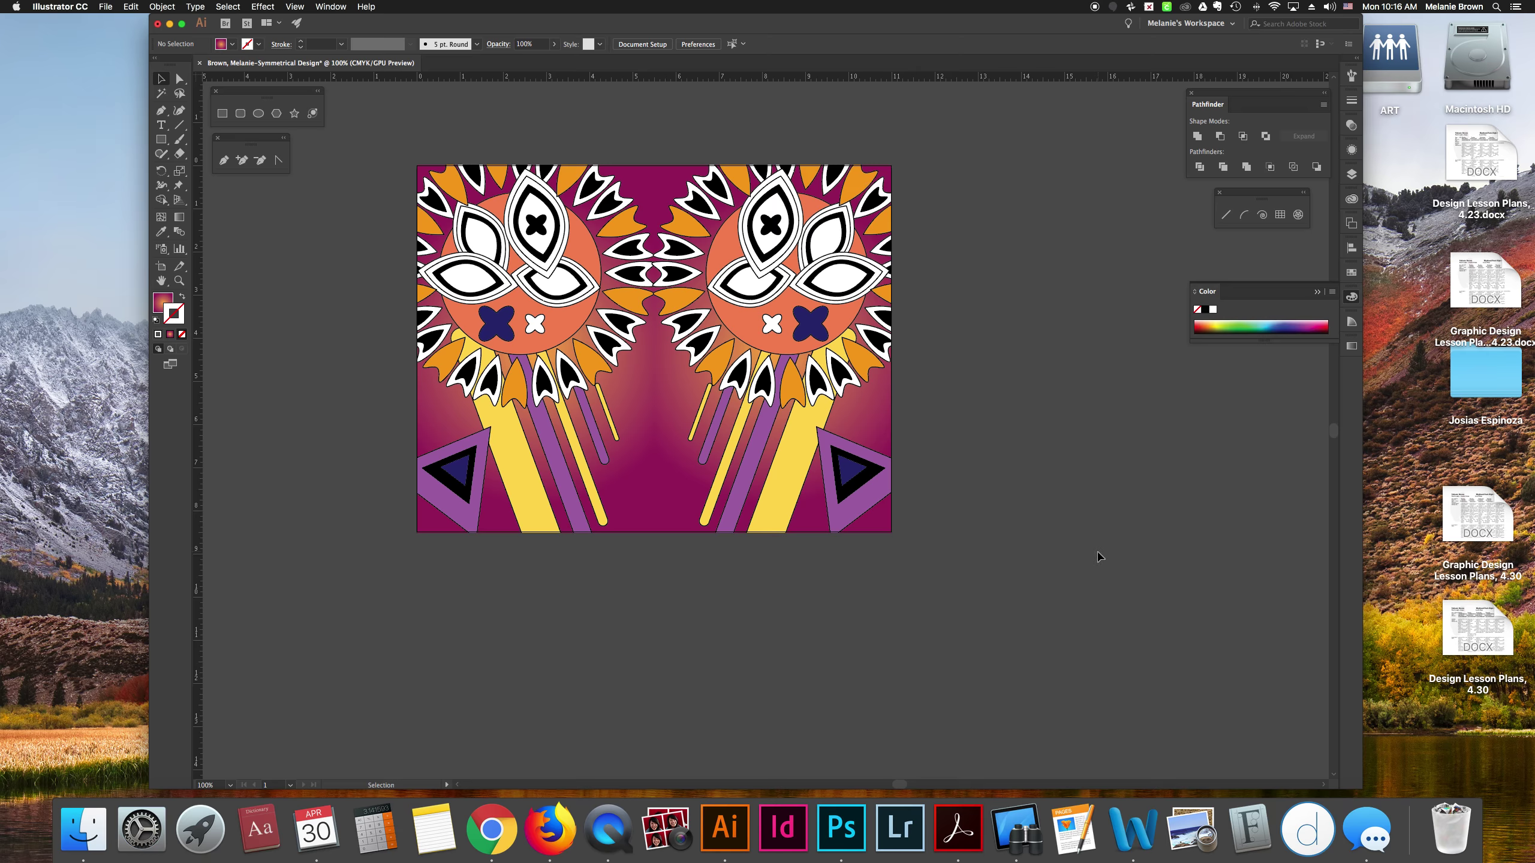
# - Undo the clipping mask and the rectangle drawn over the artboard
pyautogui.press('super+z')
pyautogui.press('super+z')
pyautogui.press('super+z')
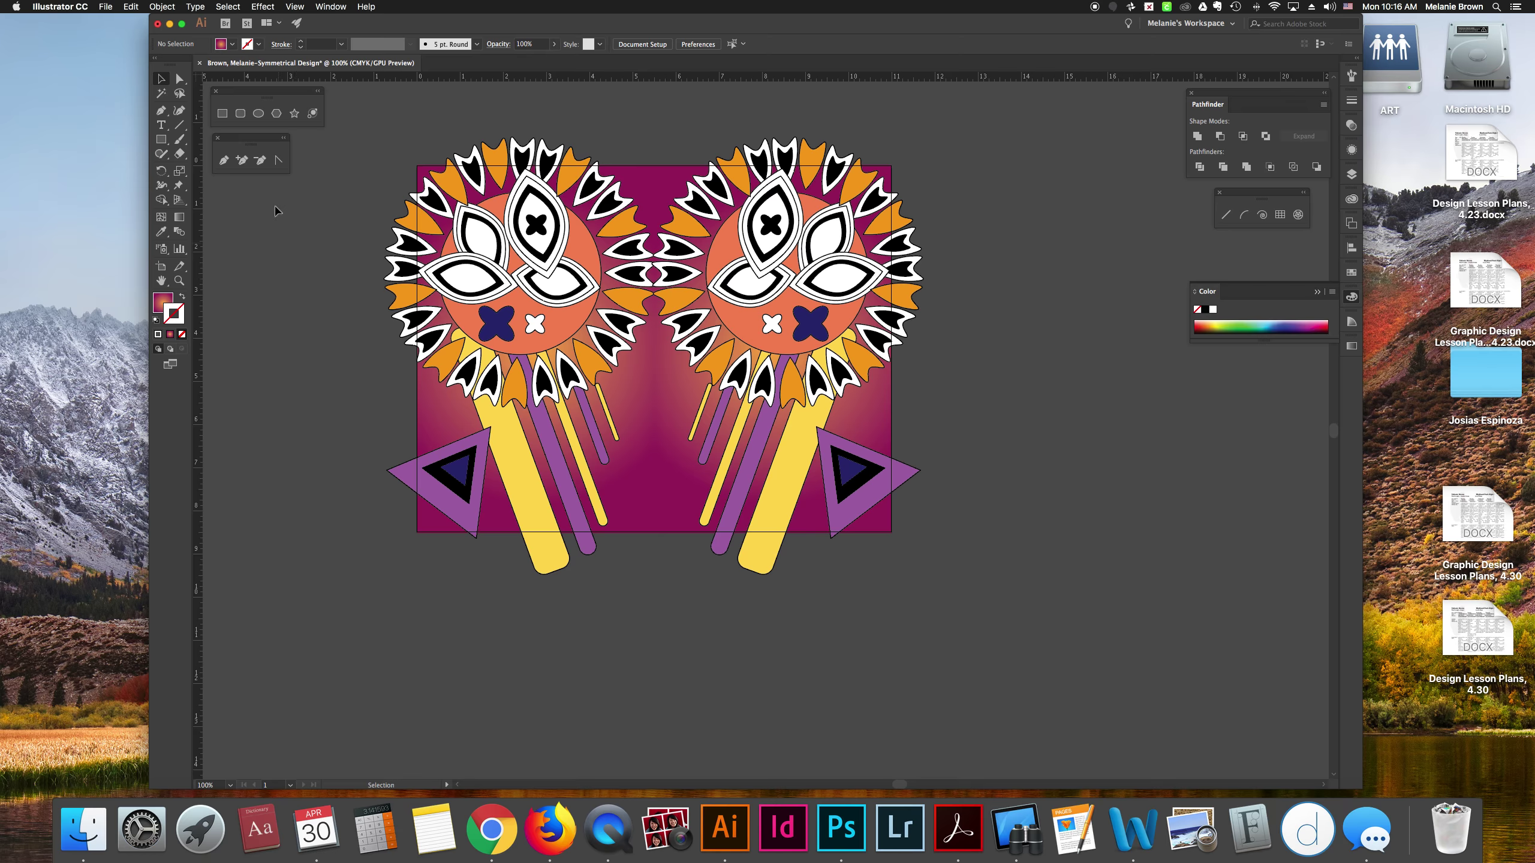
# - Draw a rectangle about 10.97 x 8.52 in on top of the artwork, from corner to corner of the artboard
pyautogui.click(161, 139)
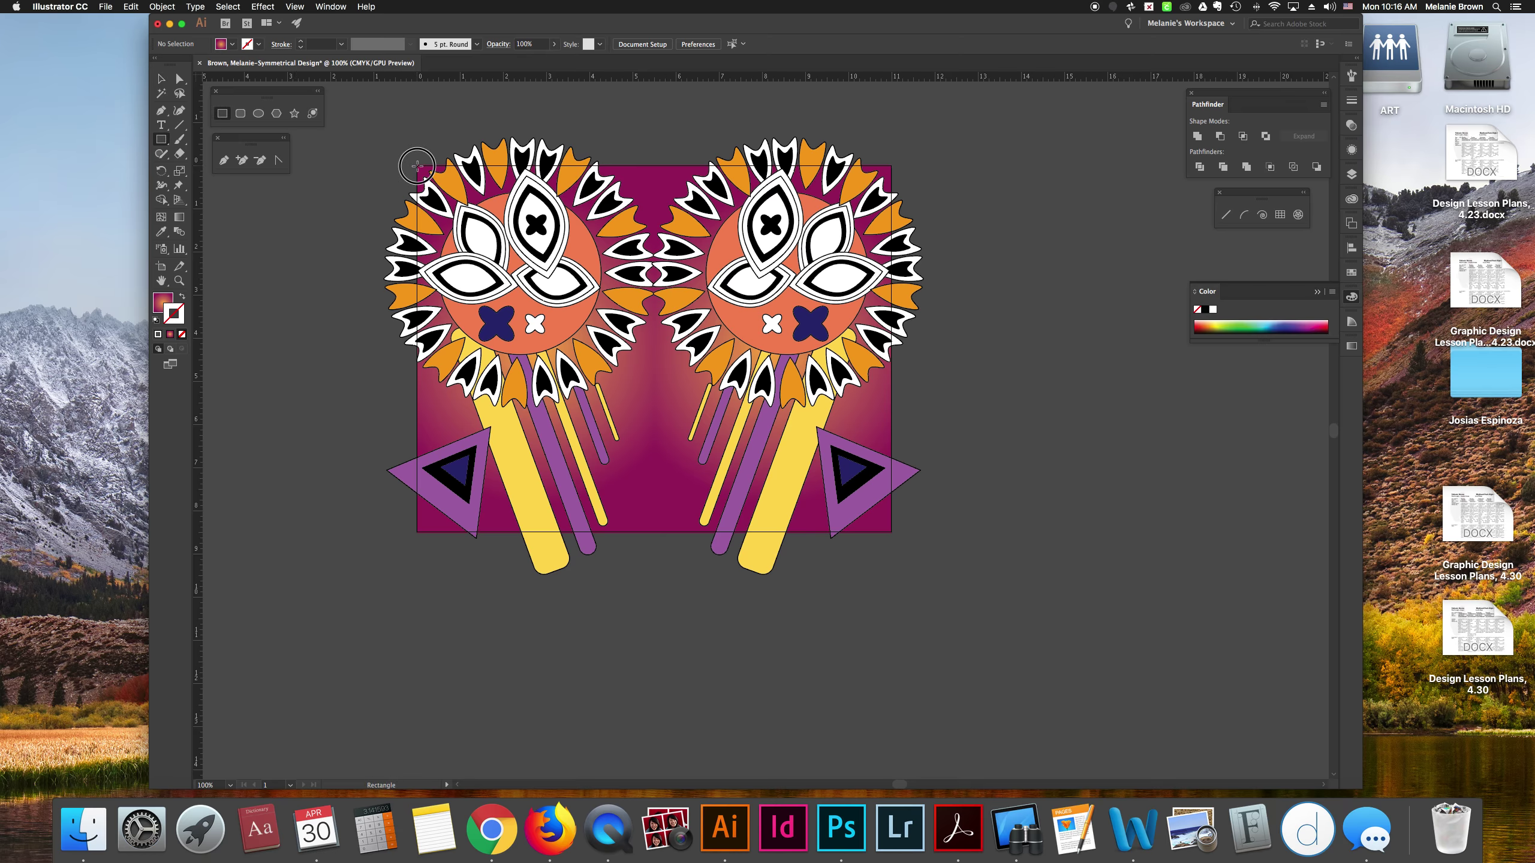
pyautogui.moveTo(415, 164); pyautogui.dragTo(891, 529)
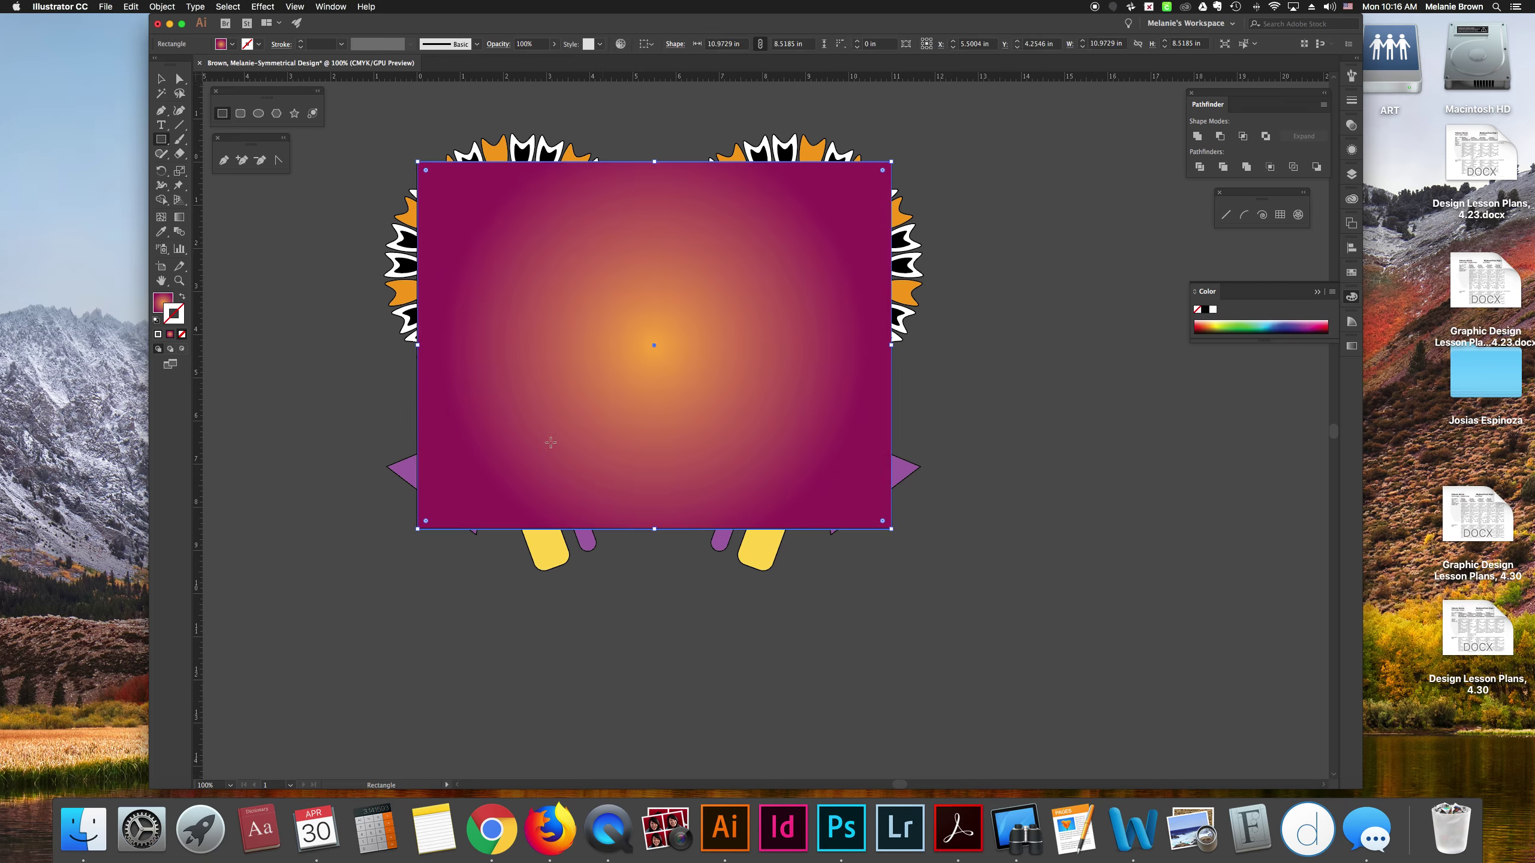
pyautogui.click(161, 80)
# - Select both design halves together with the top rectangle and make a clipping mask that trims the artwork overhanging the artboard
pyautogui.moveTo(351, 114); pyautogui.dragTo(991, 583)
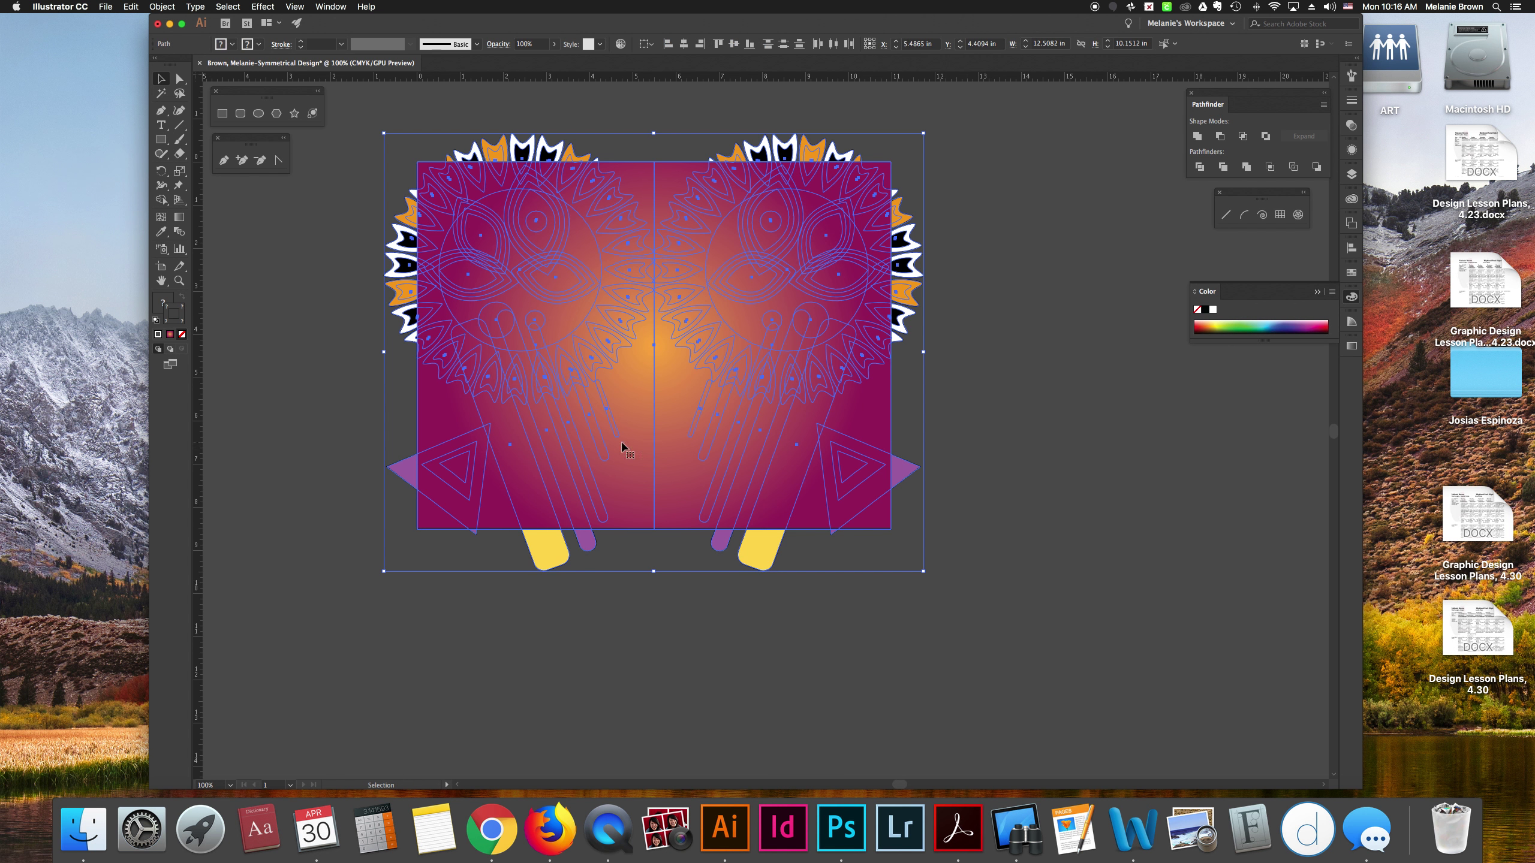
pyautogui.click(162, 6)
pyautogui.moveTo(203, 389)
pyautogui.click(296, 383)
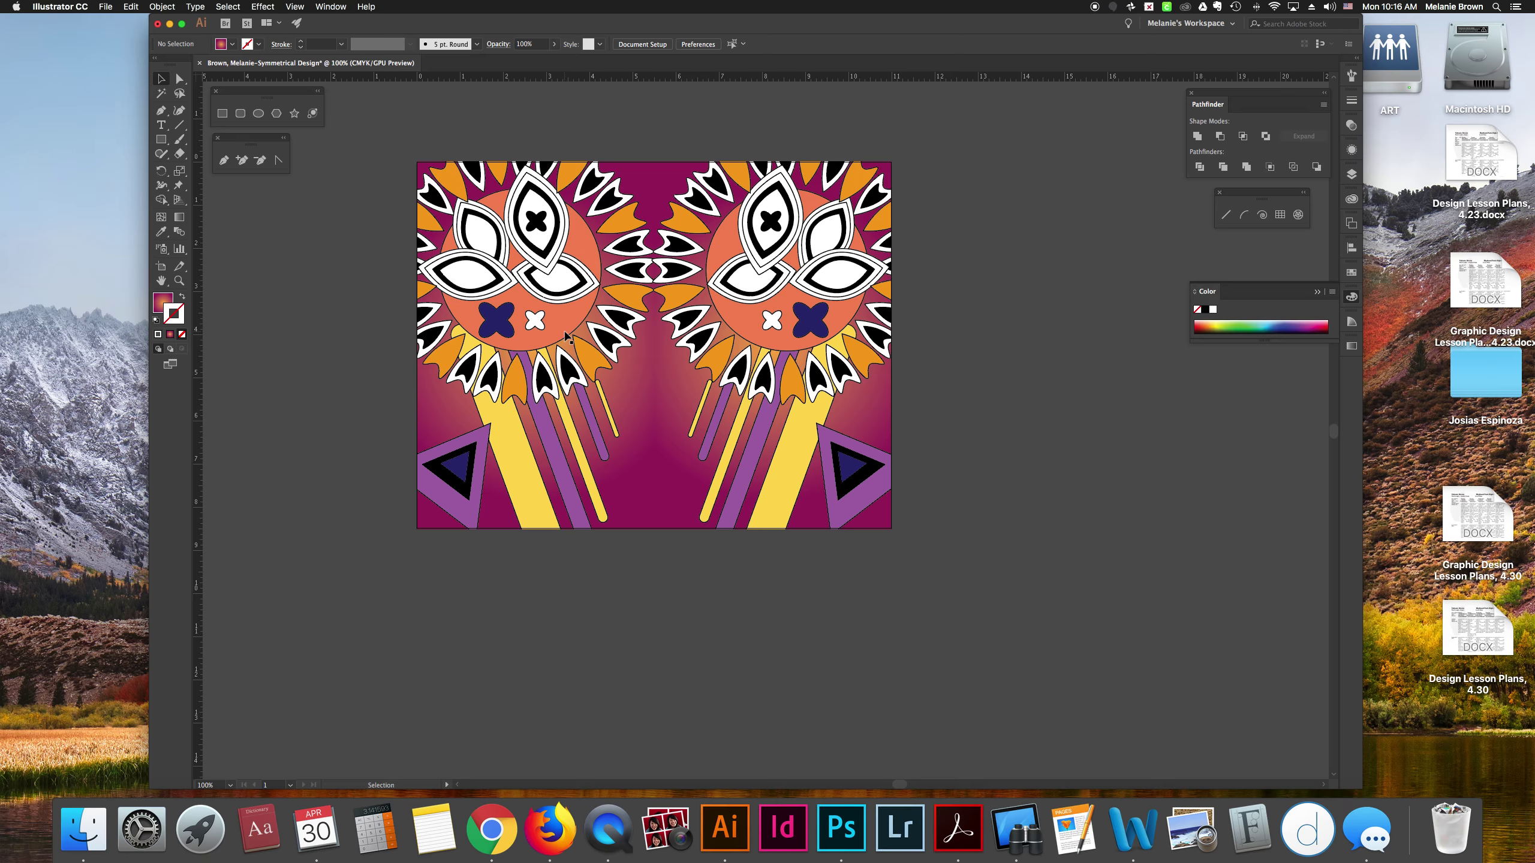
pyautogui.hscroll(-1, 579, 348)
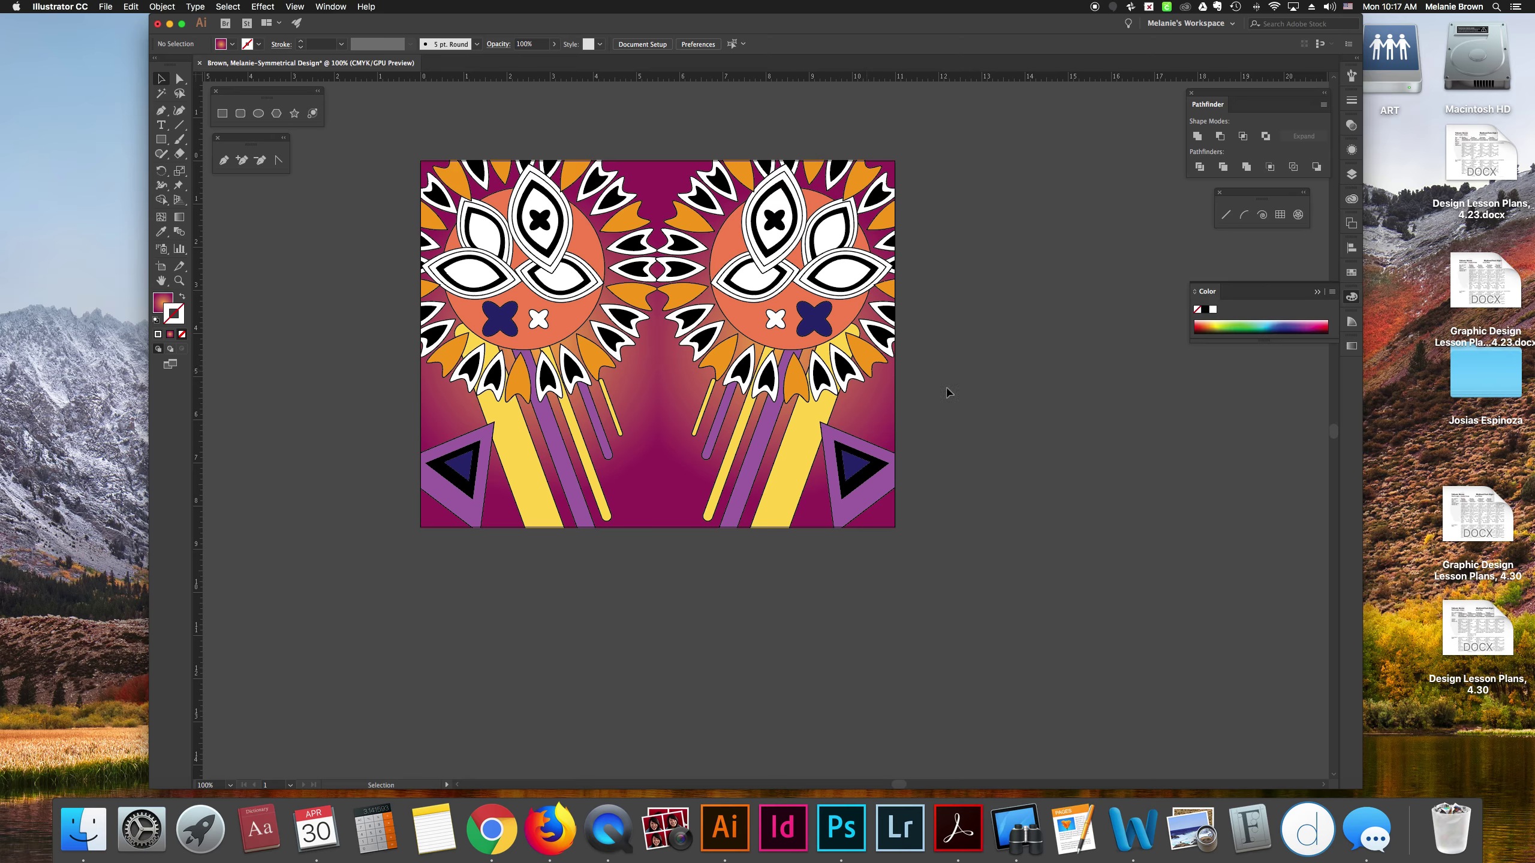
pyautogui.hscroll(-1, 1058, 407)
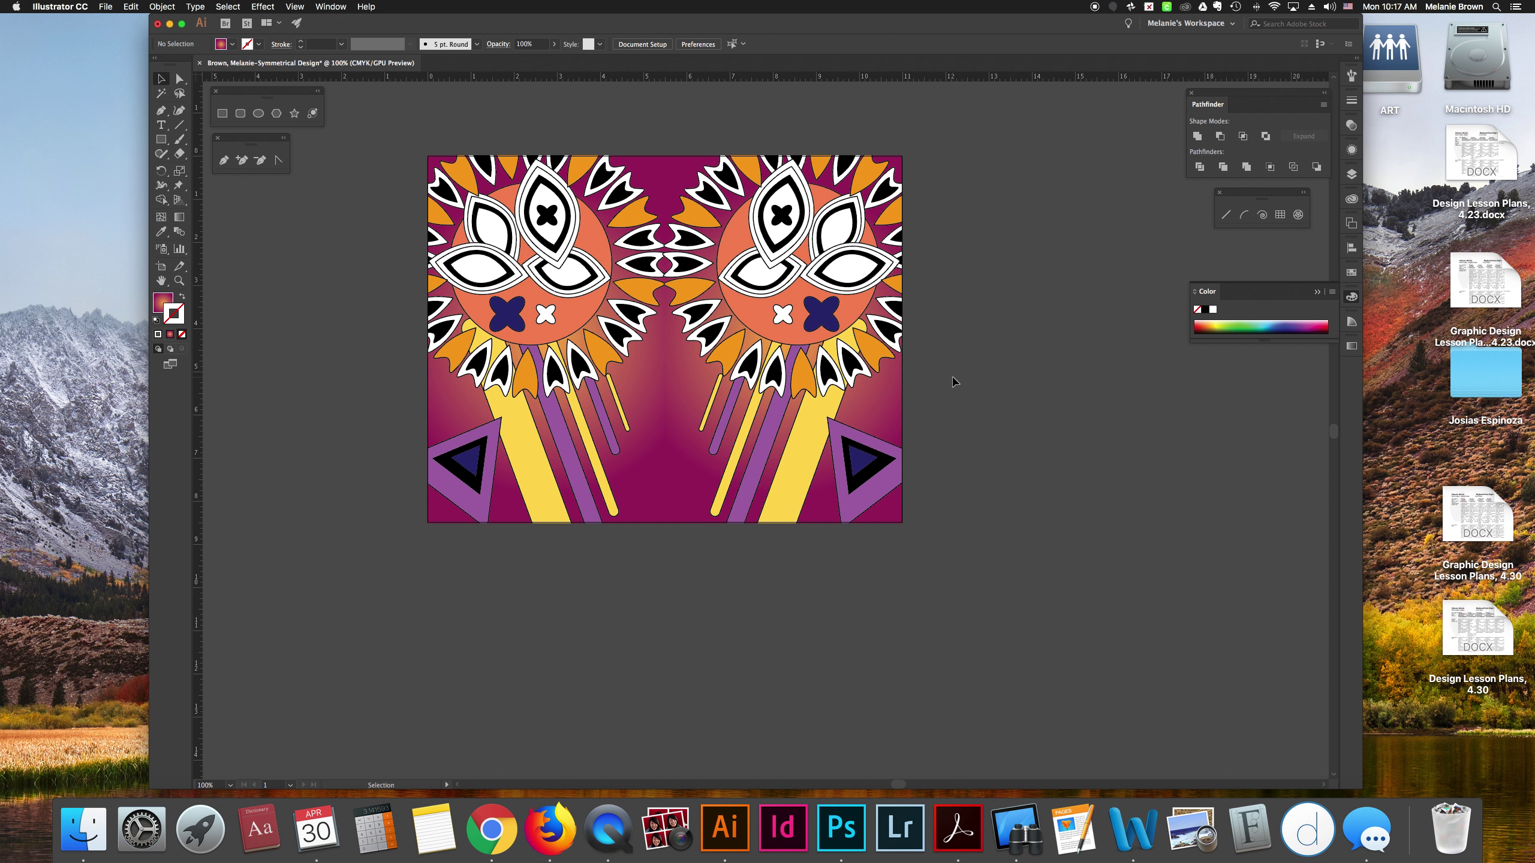
pyautogui.hscroll(3, 960, 323)
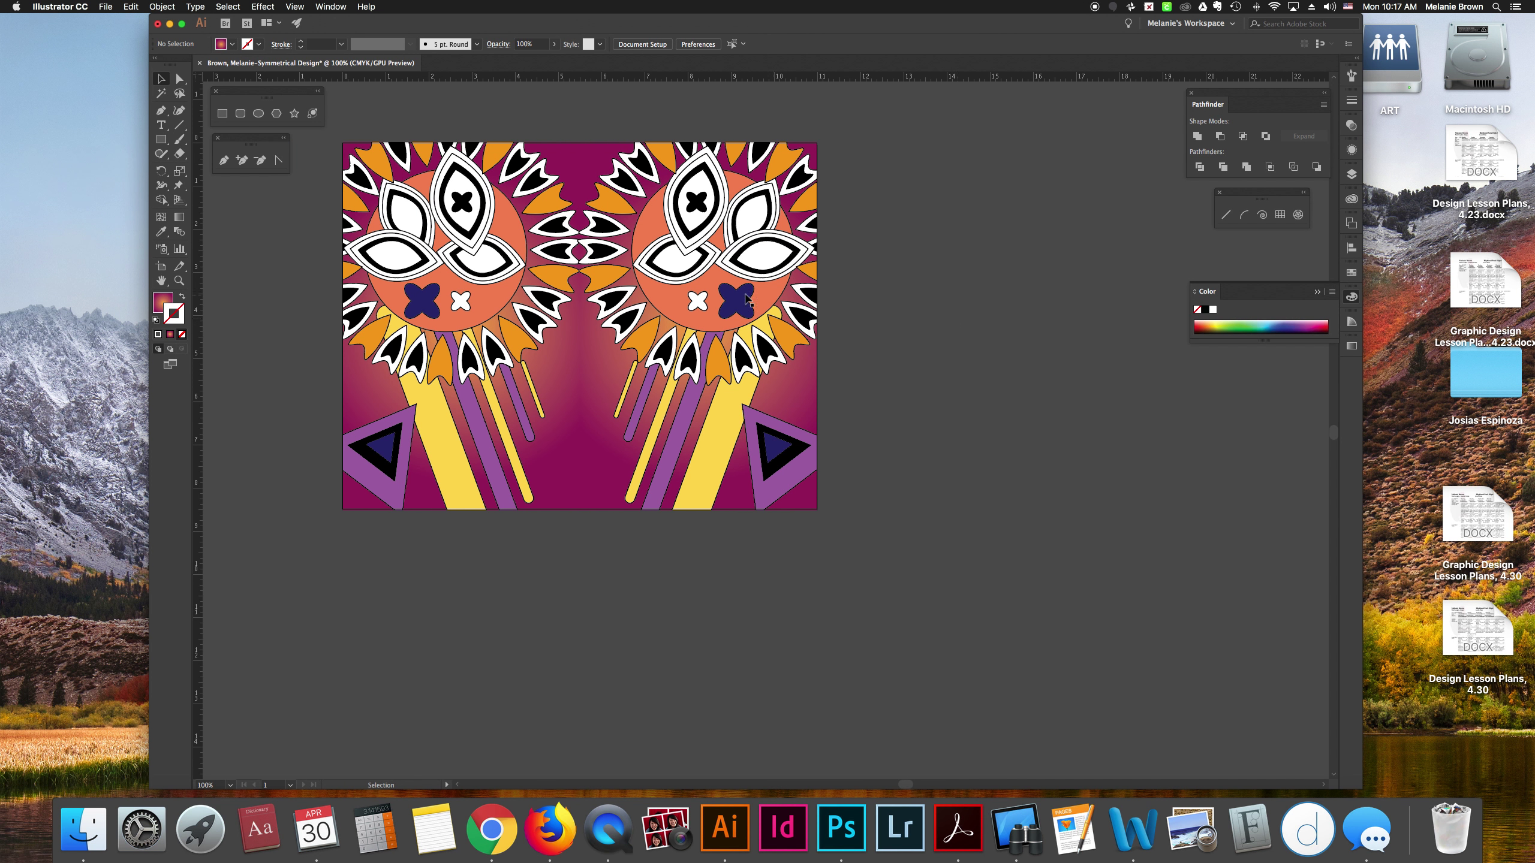